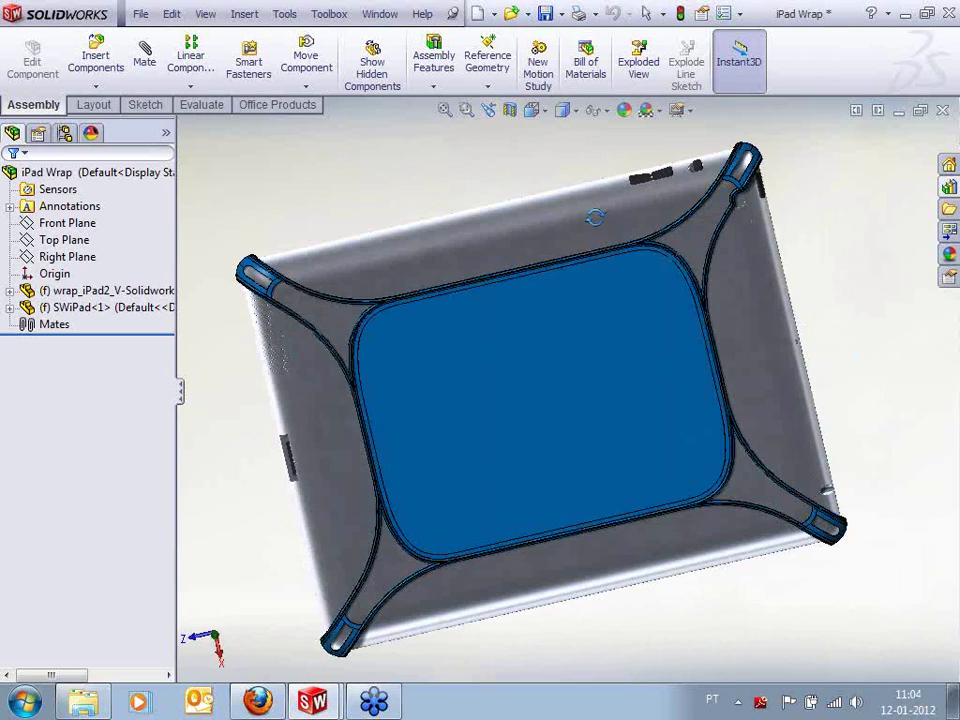
Open the blue wrap component from the iPad Wrap assembly as its own part and widen its feature tree
right_click(605, 313)
click(618, 245)
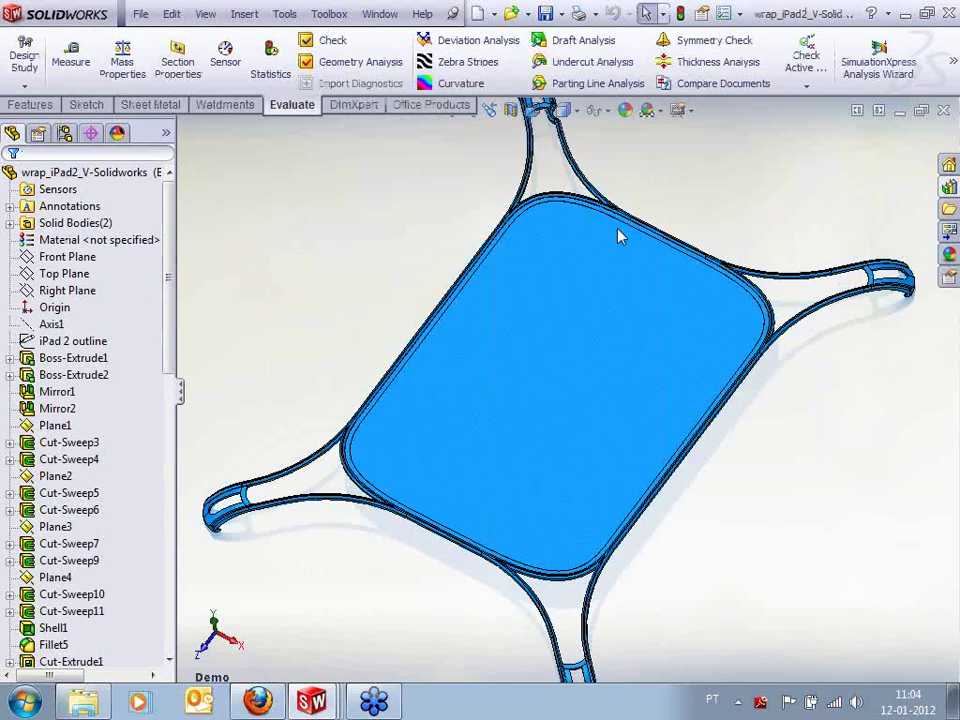
middle_drag(563, 392, 617, 364)
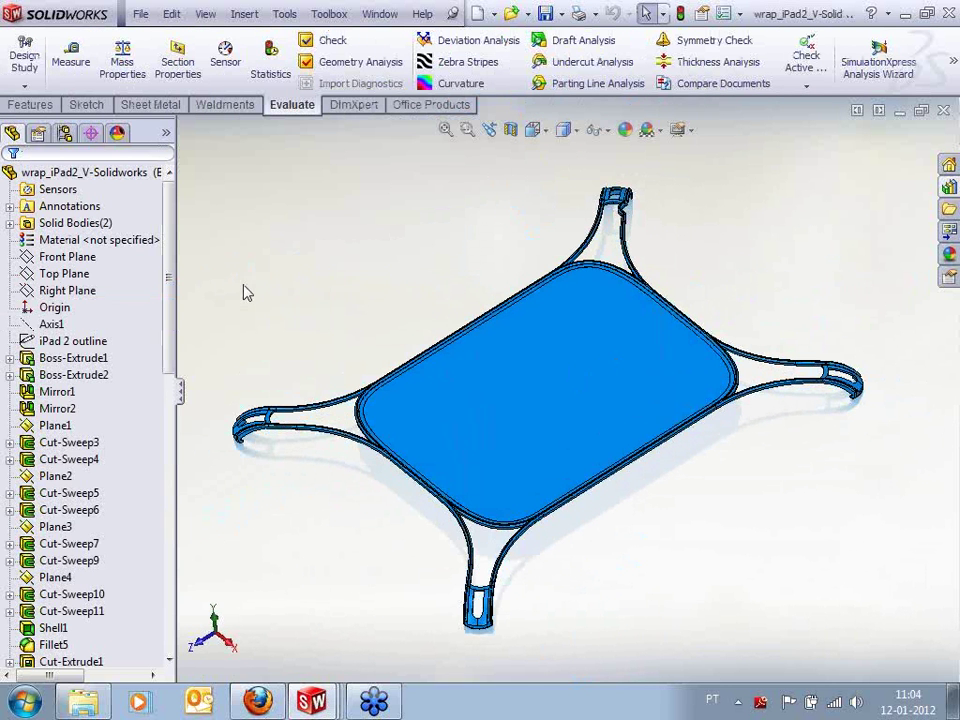
drag(169, 266, 212, 219)
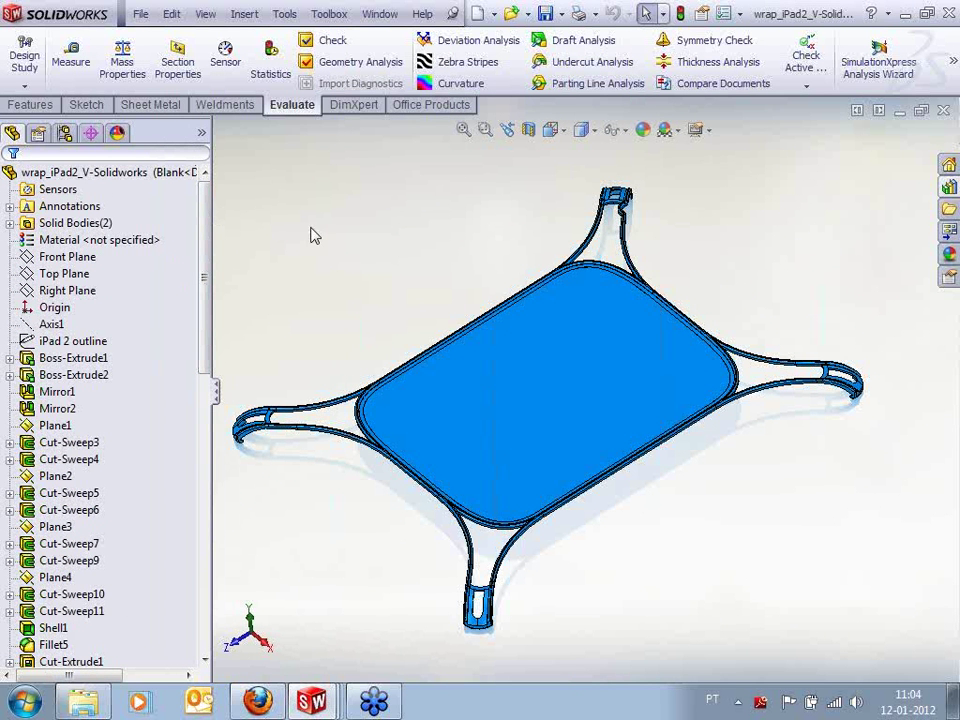
Examine the wrap part's full feature history from start to end, including the dimensions of Boss-Extrude1
click(208, 608)
click(208, 618)
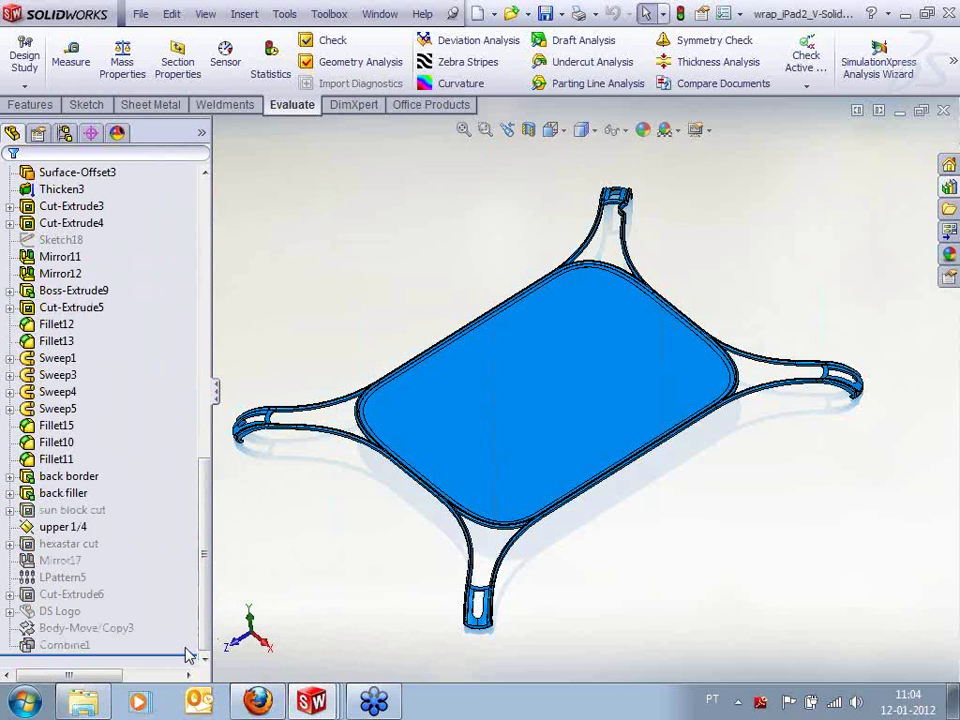
drag(203, 640, 210, 355)
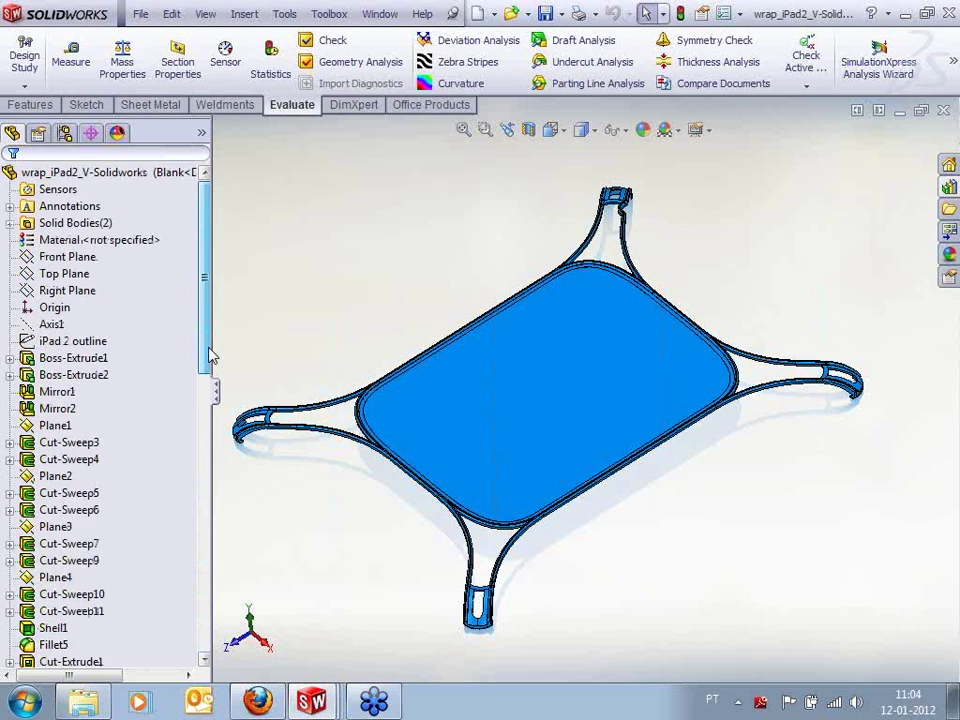
click(105, 357)
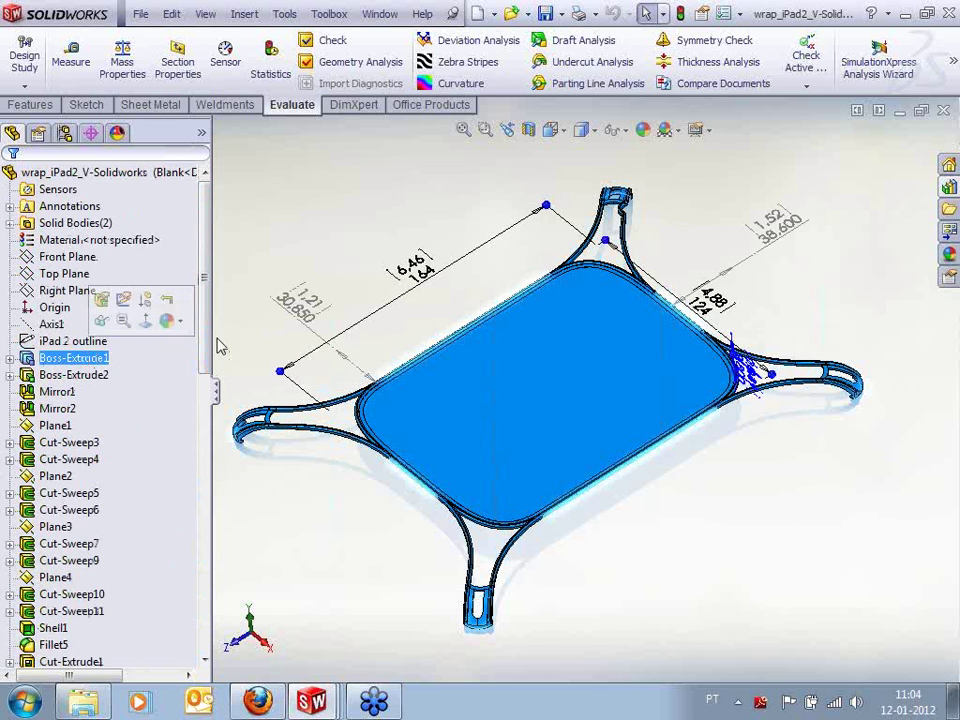
click(204, 640)
click(205, 643)
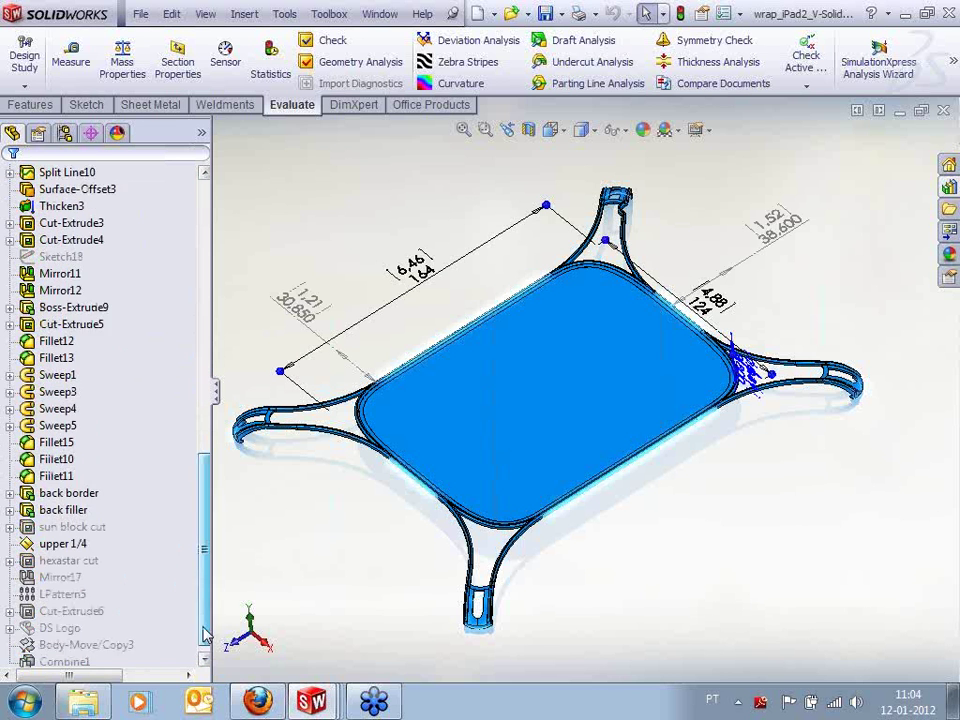
drag(205, 629, 222, 242)
click(249, 241)
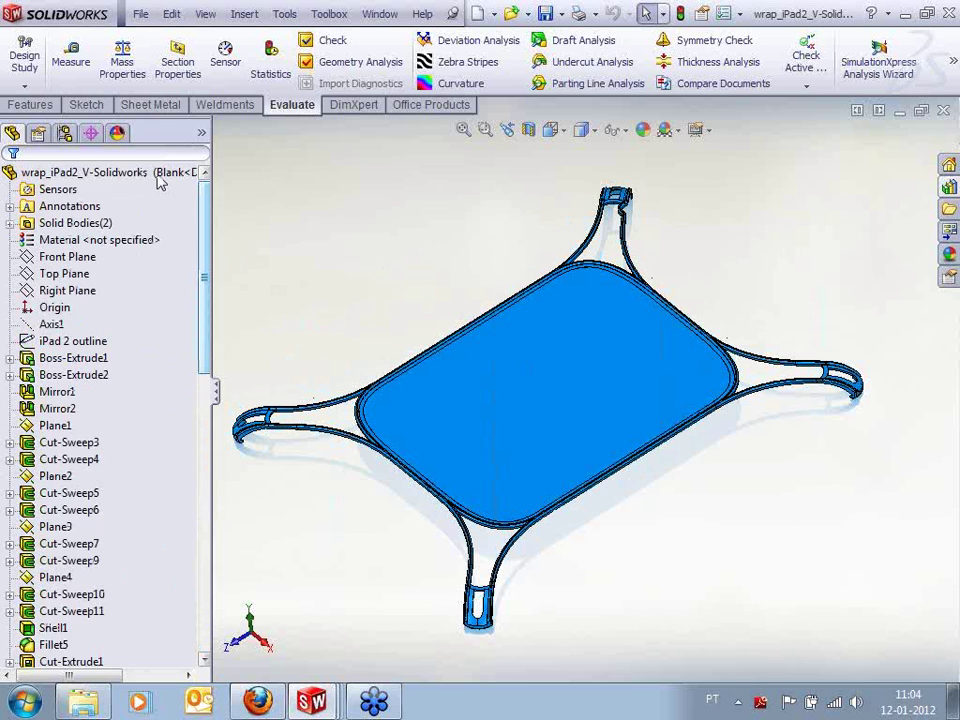
Activate the wrap part's DS Logo configuration and return to its feature tree
click(64, 133)
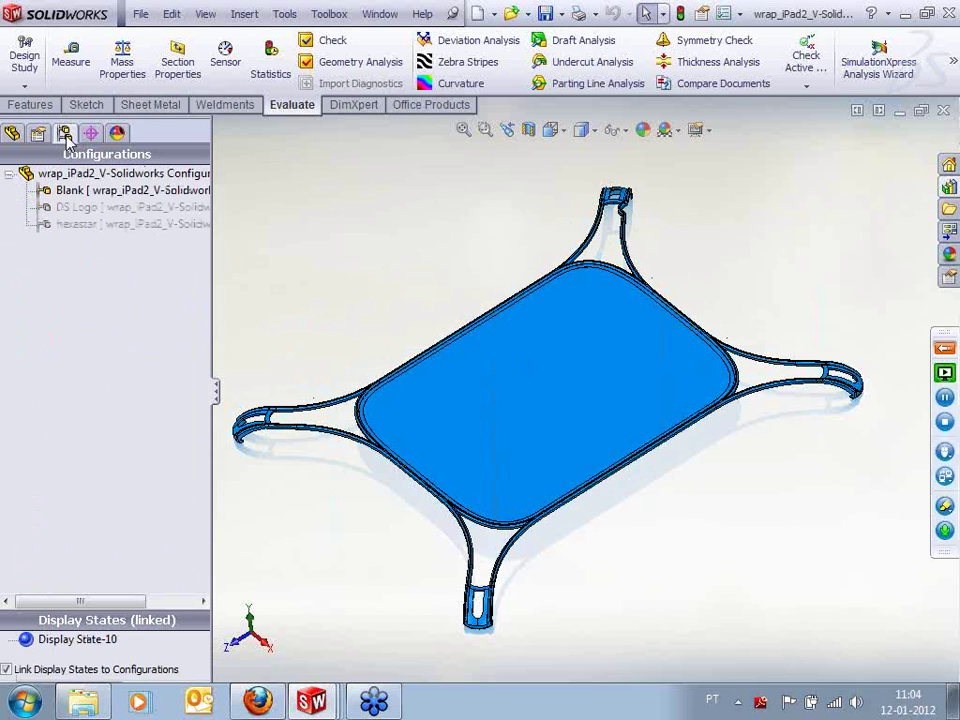
double_click(78, 207)
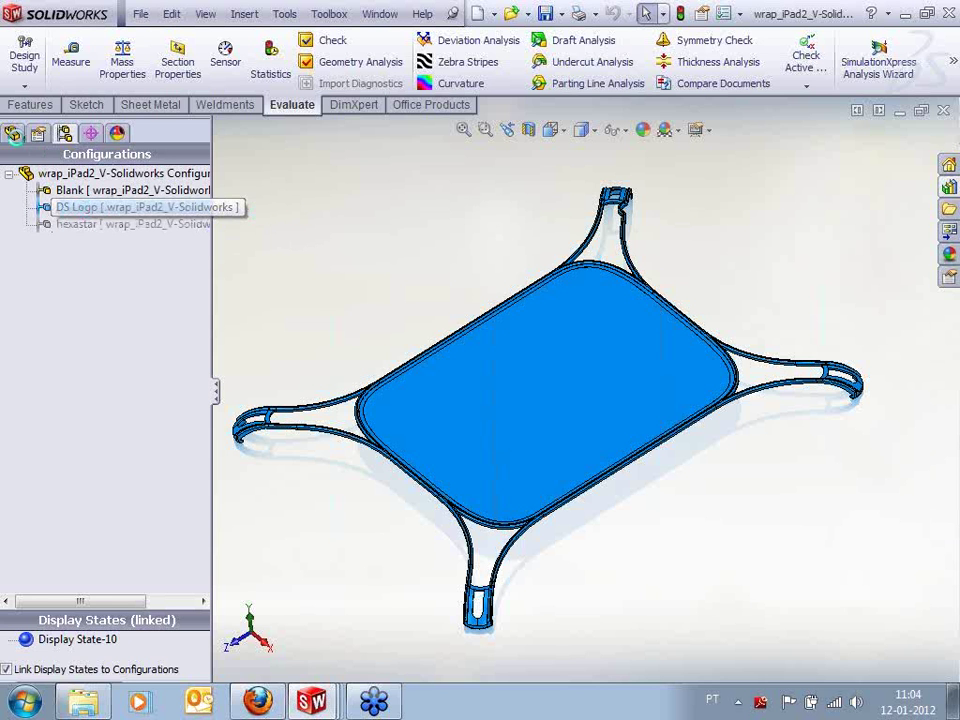
click(12, 134)
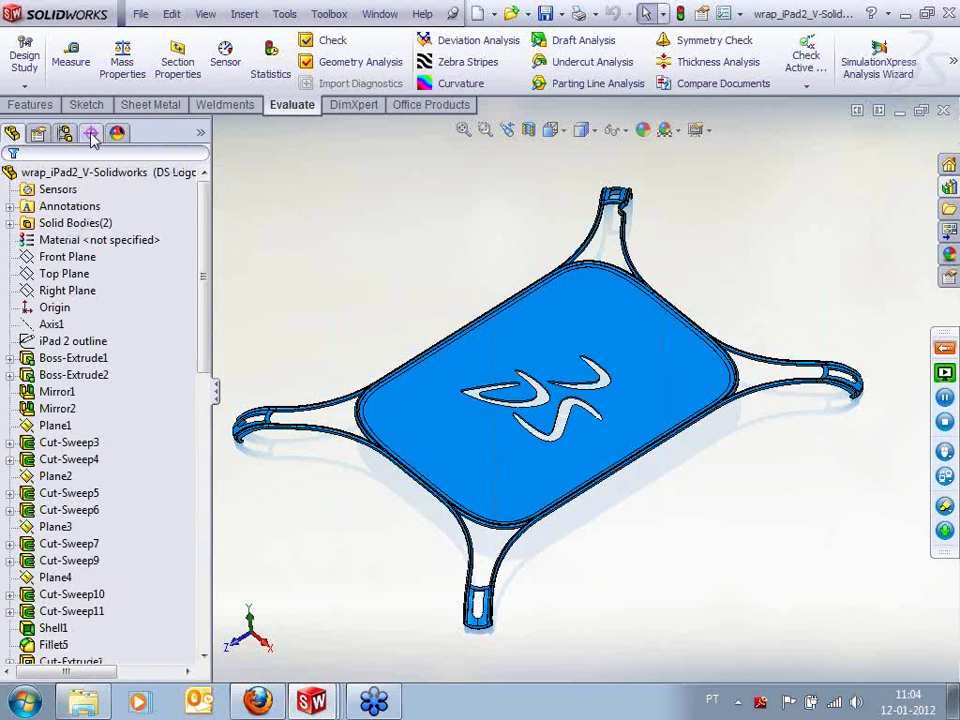
Activate the hexastar configuration and inspect the cutout pattern on the back panel up close
click(68, 134)
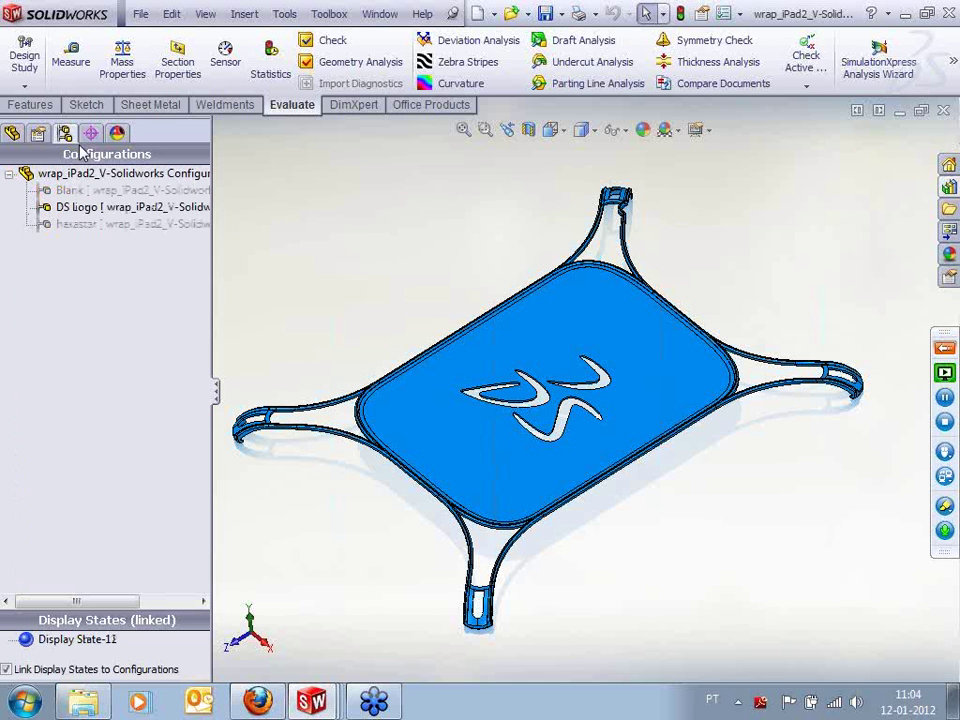
double_click(96, 224)
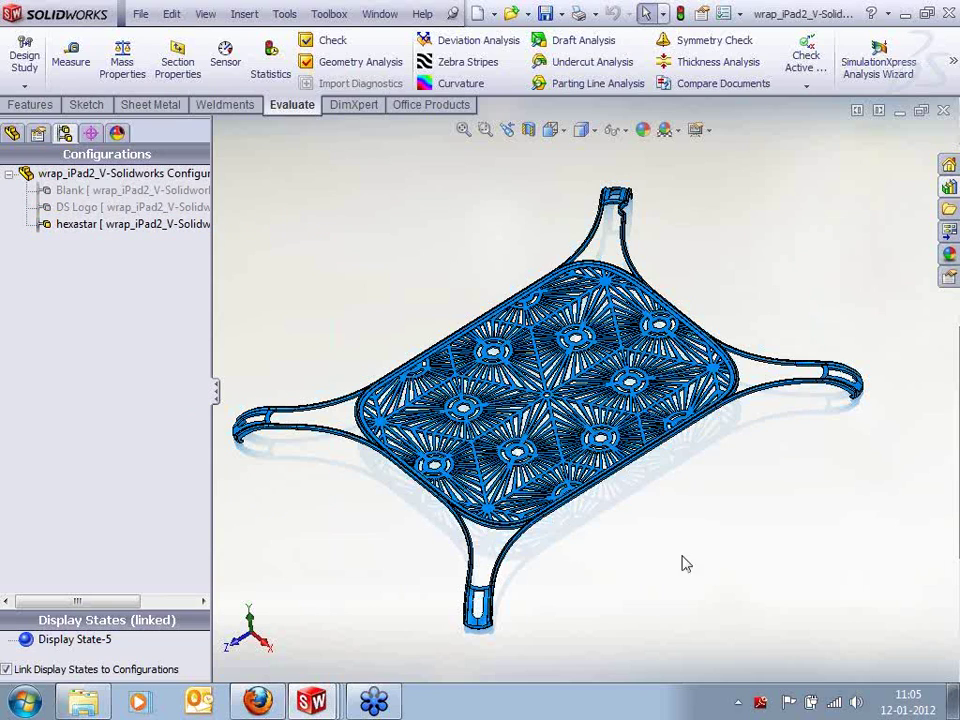
scroll(575, 427, down, 4)
scroll(462, 364, up, 4)
scroll(462, 364, down, 2)
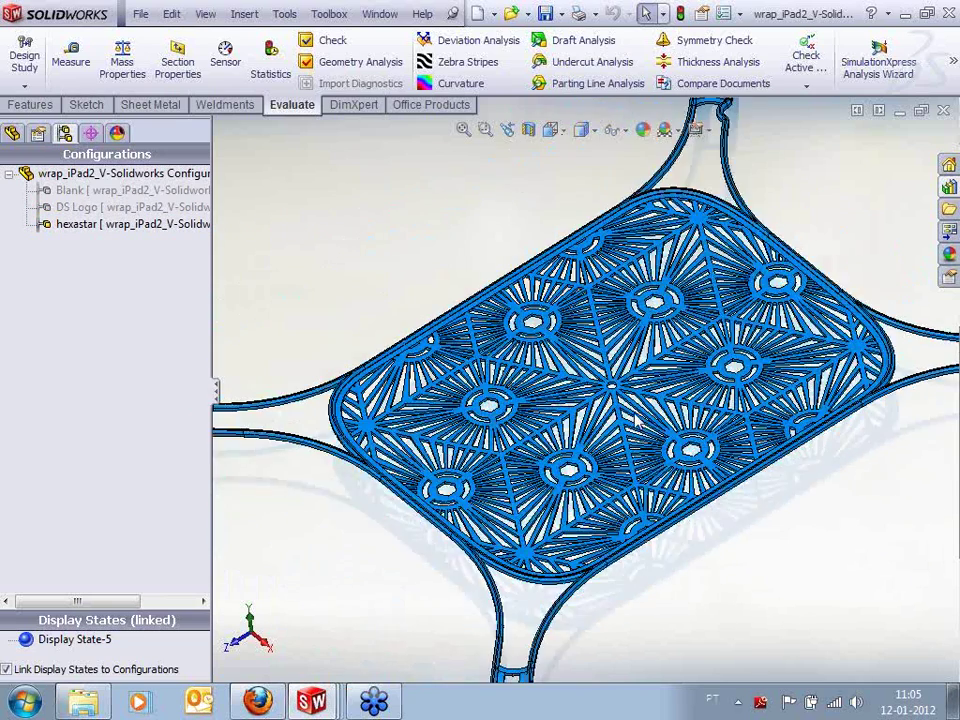
scroll(613, 391, down, 2)
scroll(613, 397, up, 4)
scroll(543, 377, down, 3)
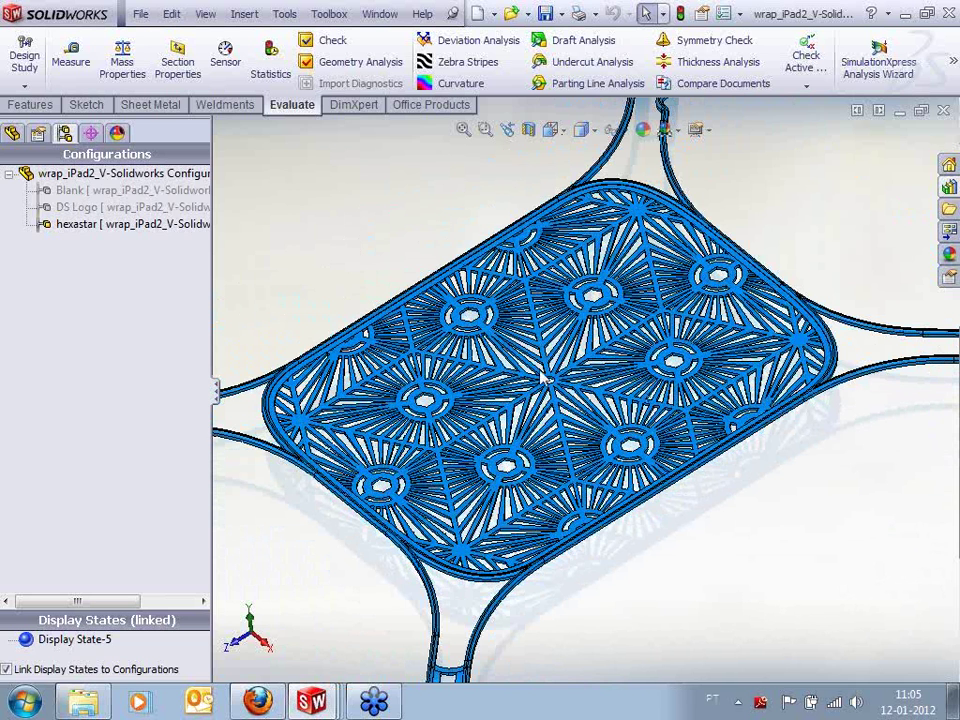
Review the hexastar configuration's Feature Statistics, focusing on the total rebuild time and the slowest features, and close the report
click(12, 133)
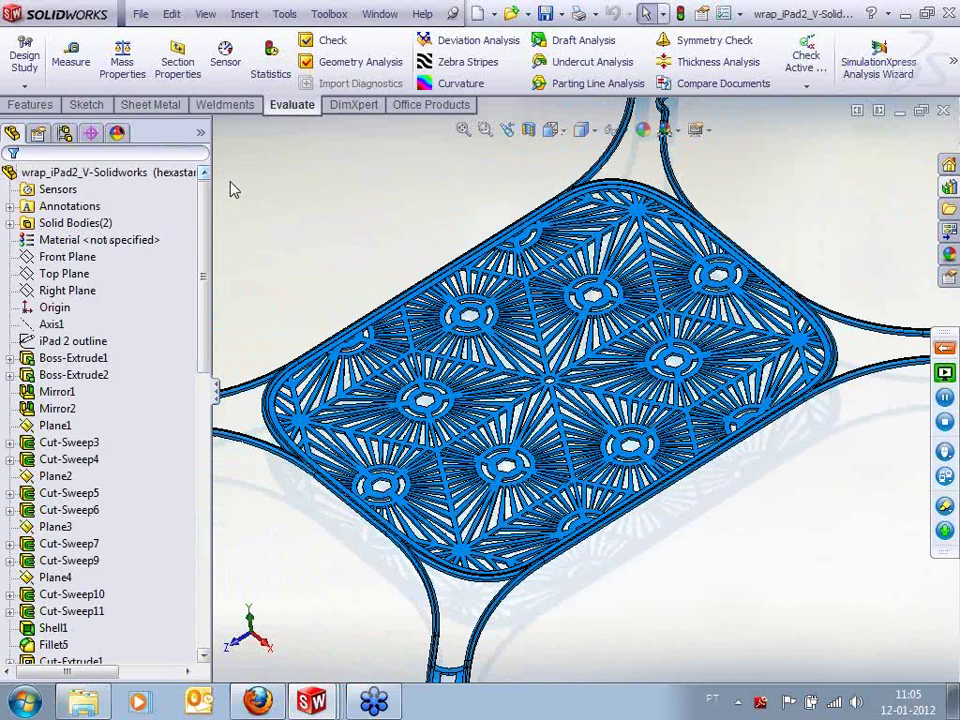
click(285, 14)
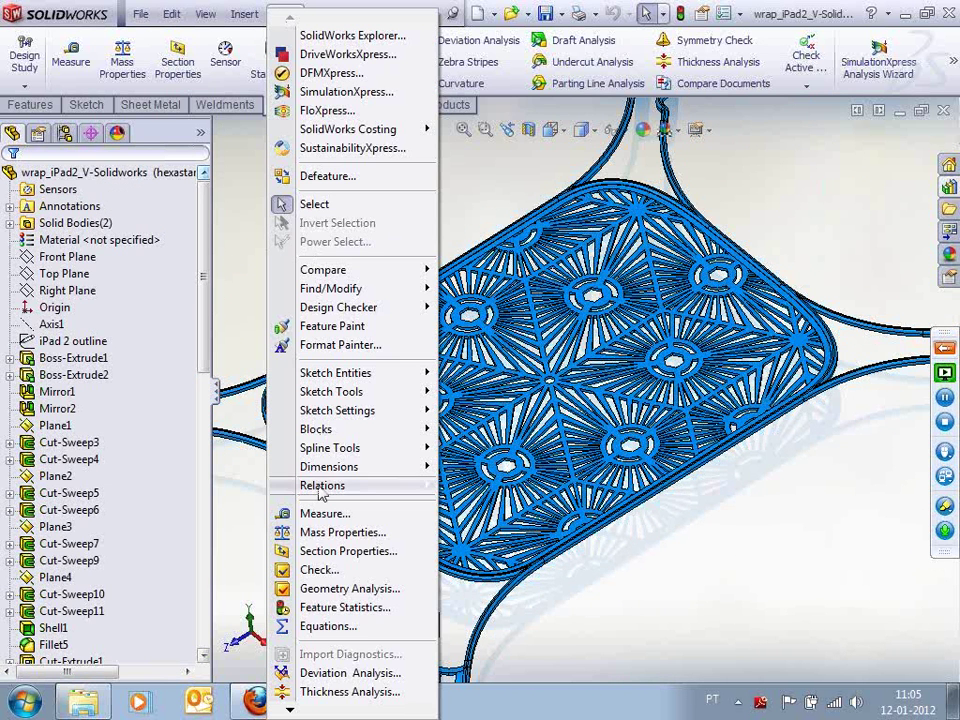
click(366, 609)
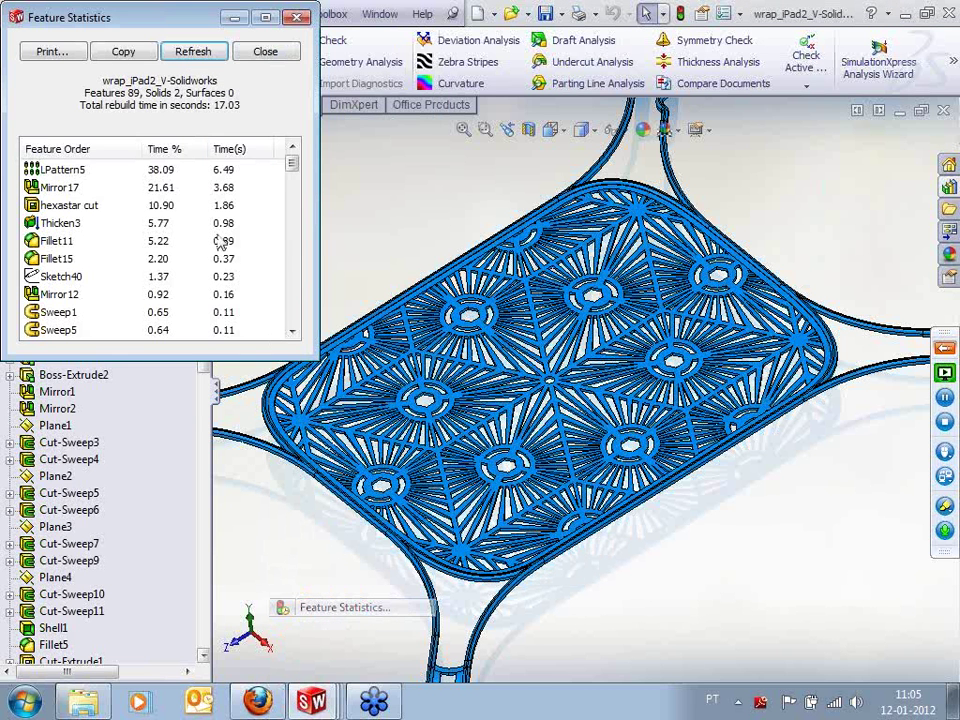
drag(168, 12, 297, 65)
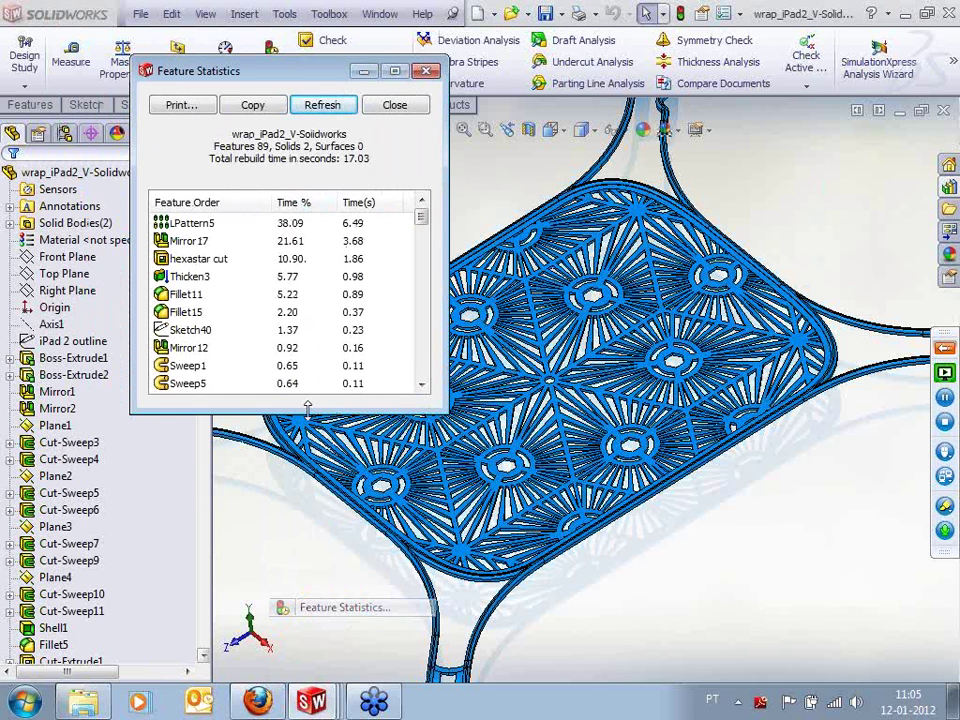
drag(308, 407, 308, 492)
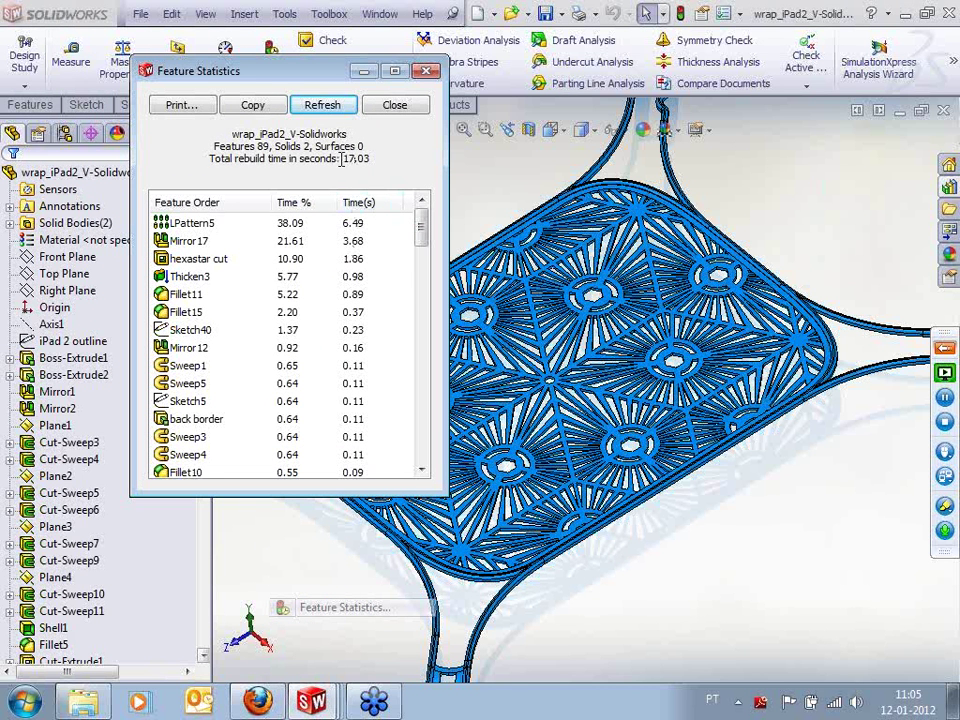
drag(341, 160, 363, 161)
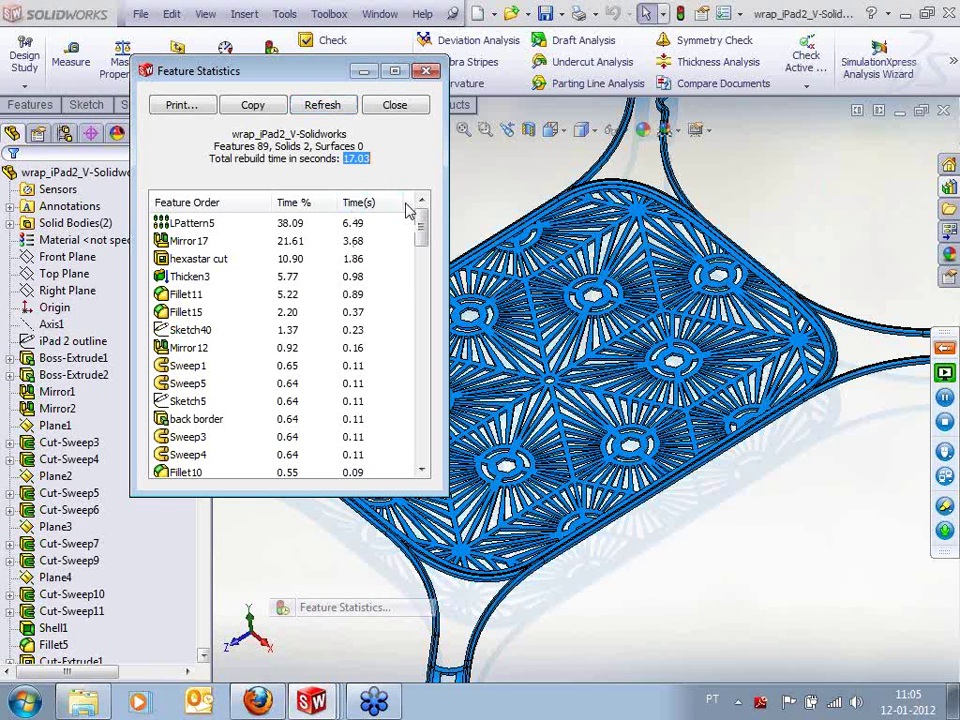
click(398, 105)
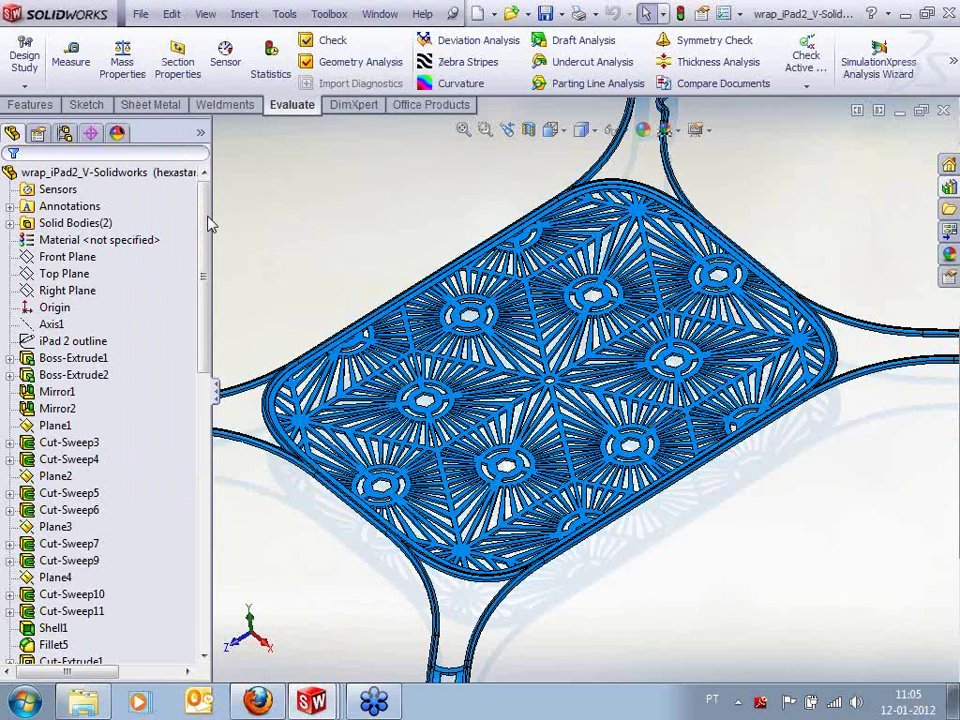
Switch the part through the DS Logo configuration back to Blank and return to the feature tree
click(64, 133)
double_click(80, 207)
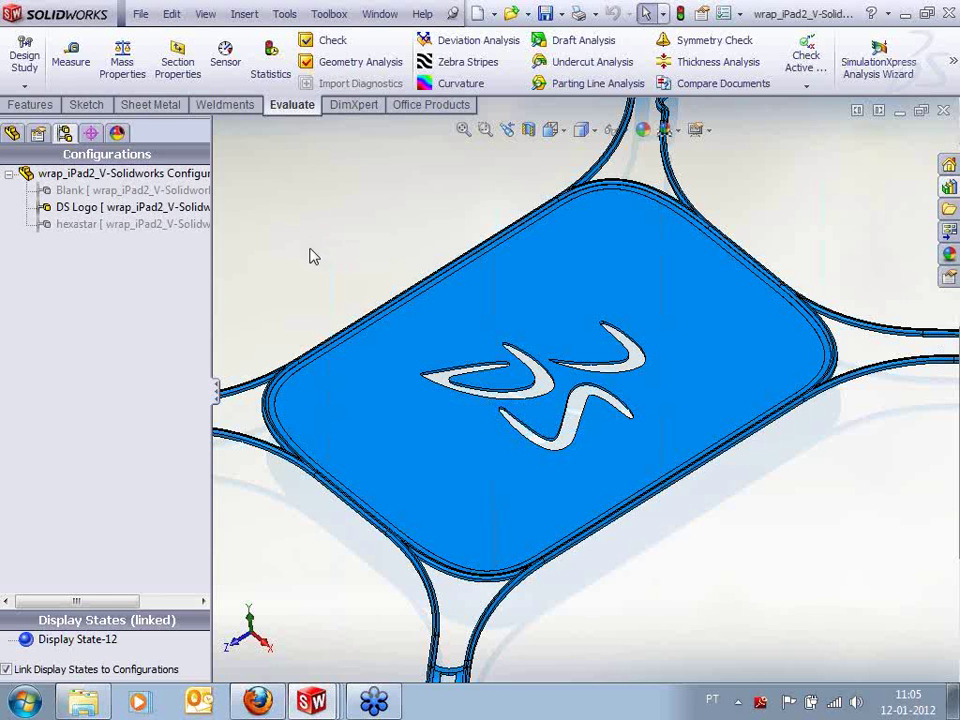
double_click(118, 190)
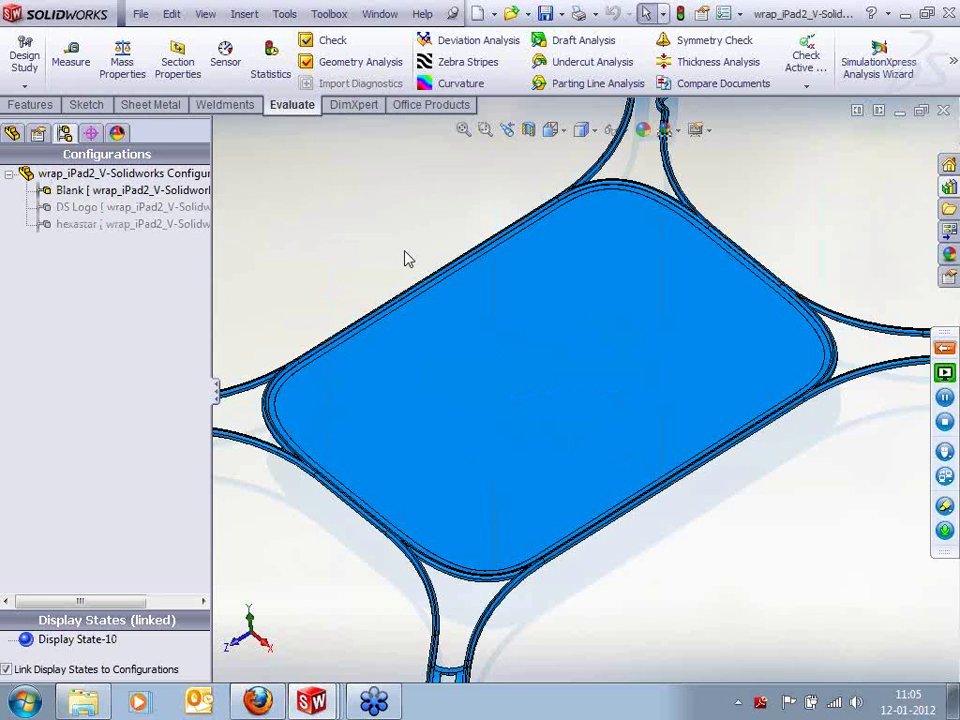
scroll(434, 340, up, 3)
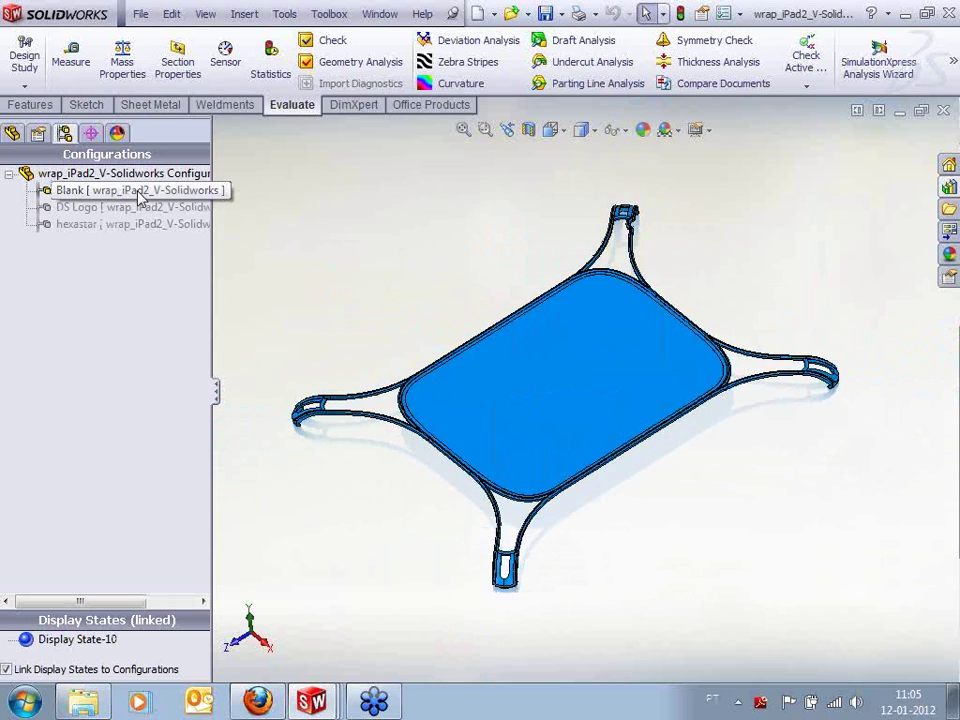
click(13, 138)
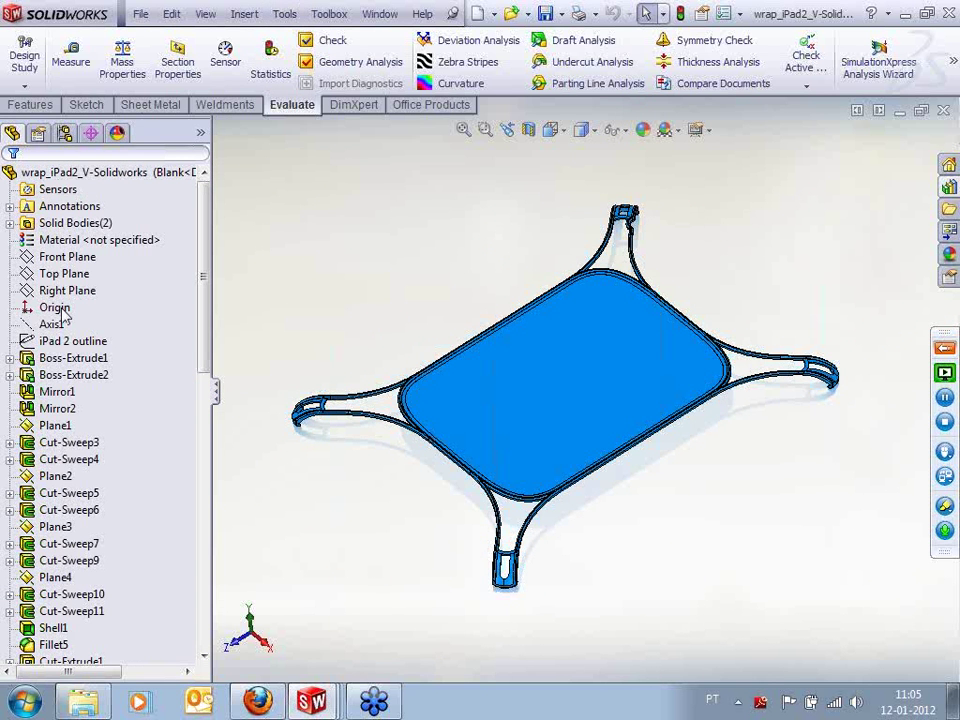
Enable the Freeze bar in the general system options and apply the change
click(285, 16)
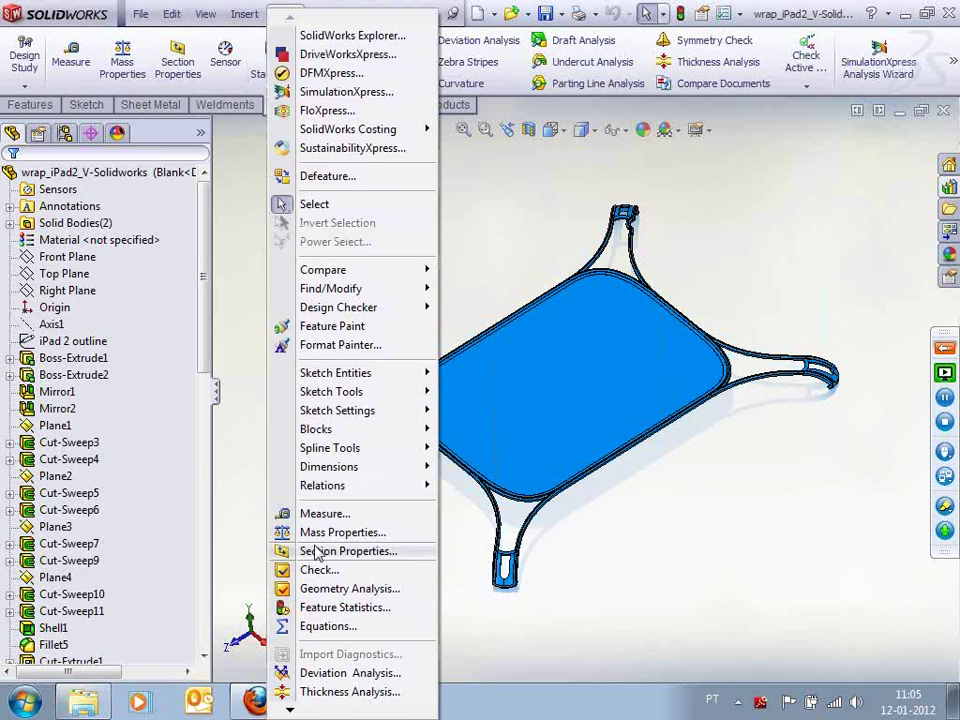
mouse_move(328, 711)
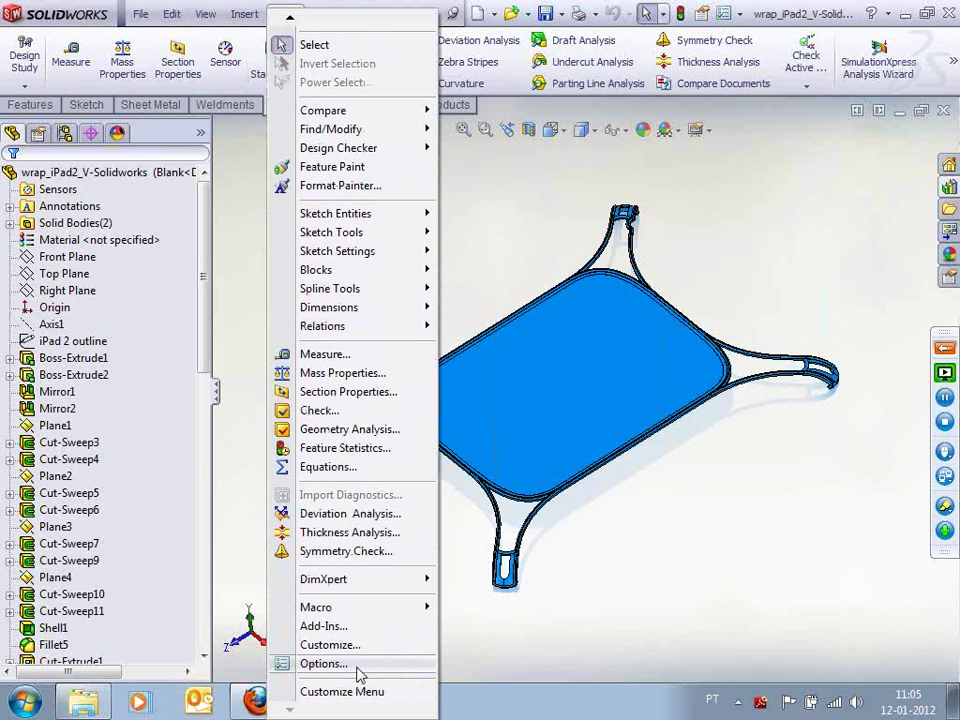
click(325, 663)
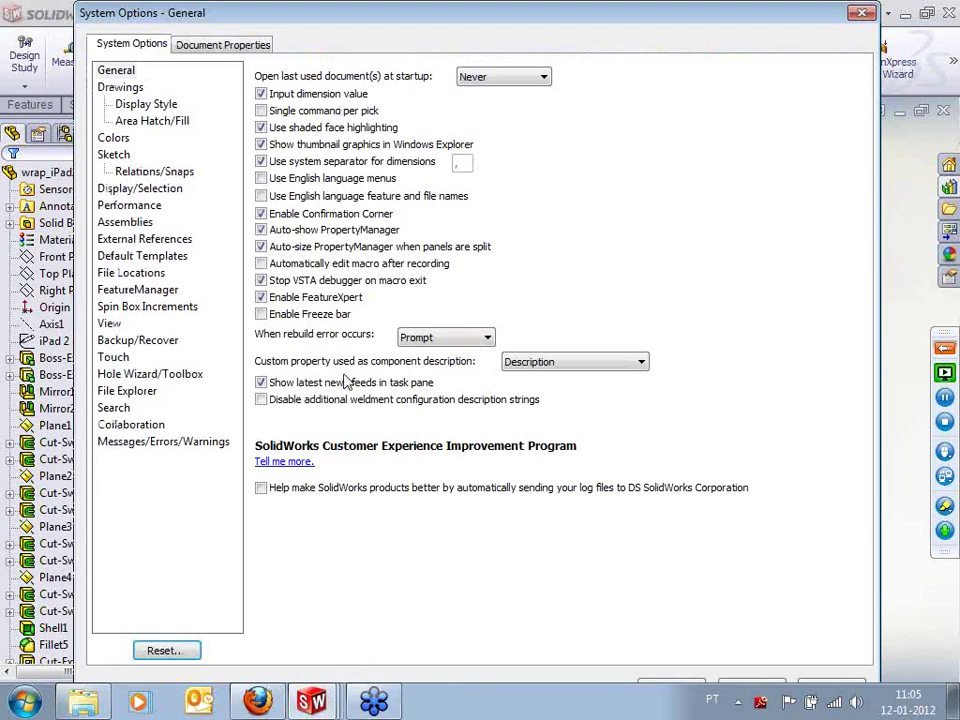
click(304, 316)
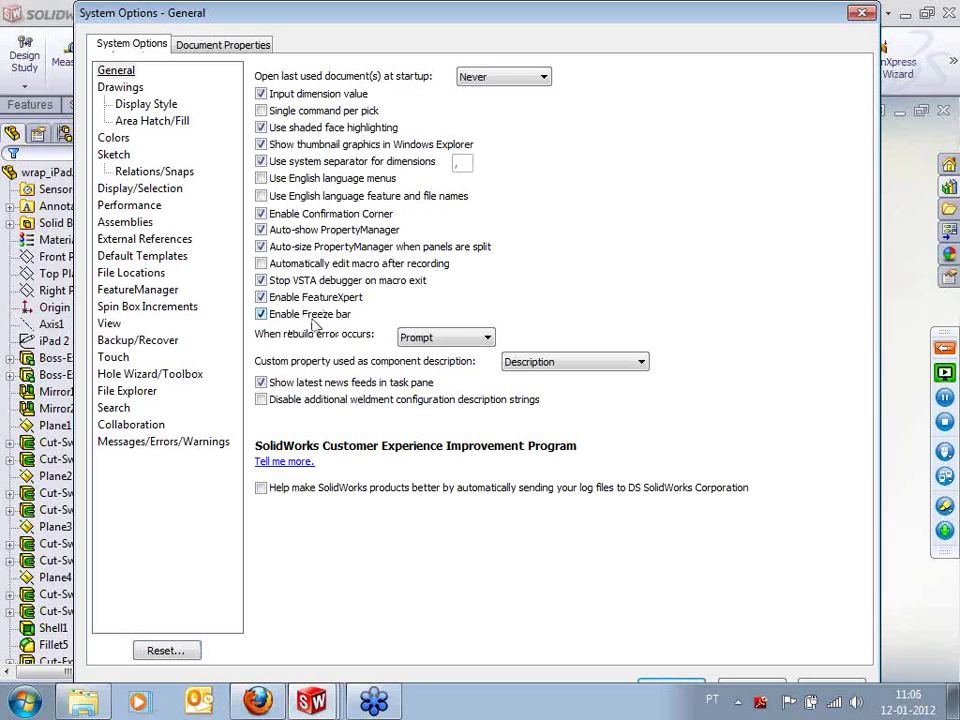
drag(443, 12, 444, 12)
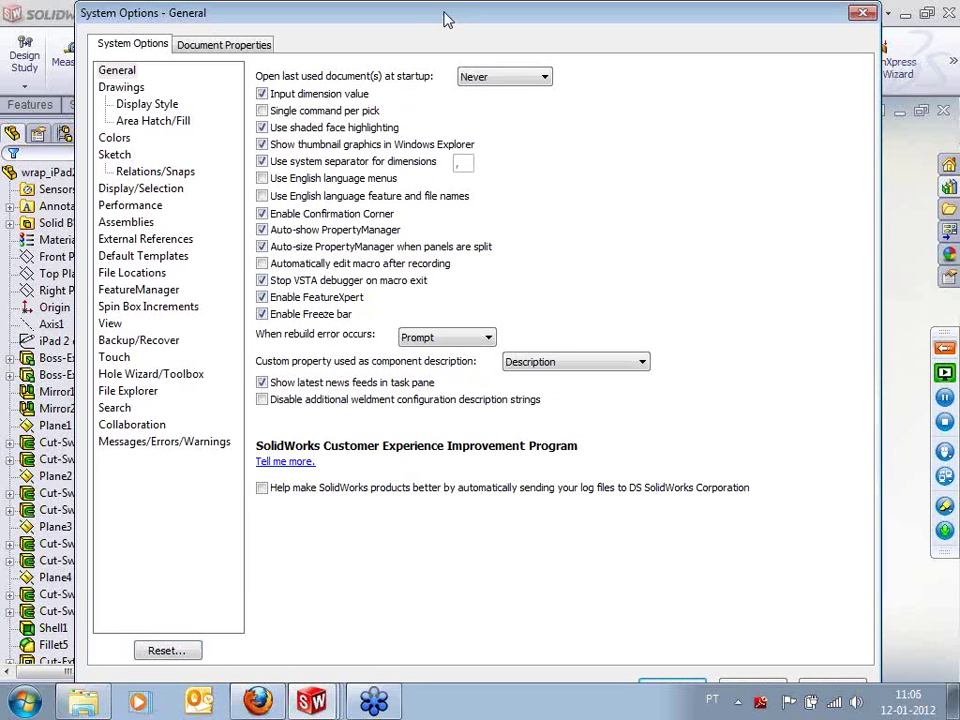
click(672, 684)
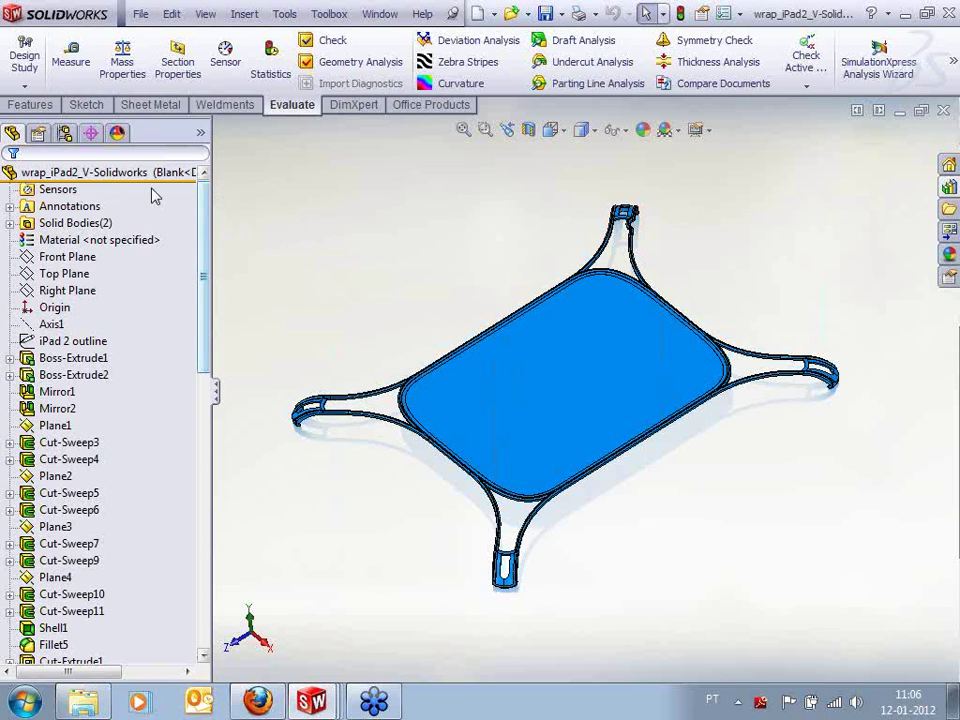
Freeze all features from the beginning of the tree through Boss-Extrude4 and rebuild all configurations
drag(155, 172, 143, 483)
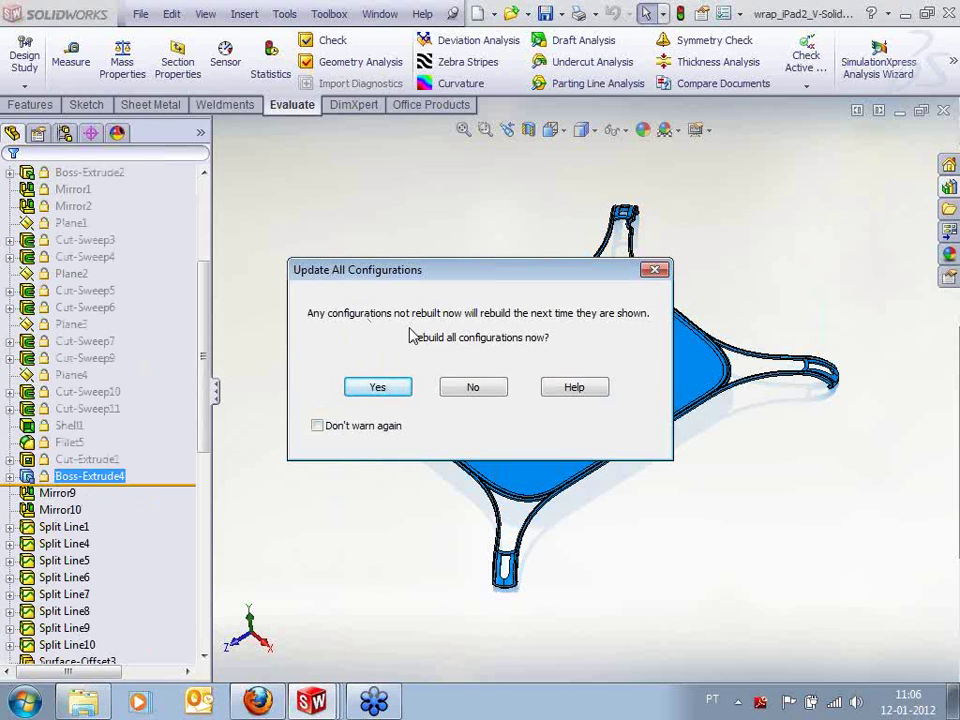
click(378, 387)
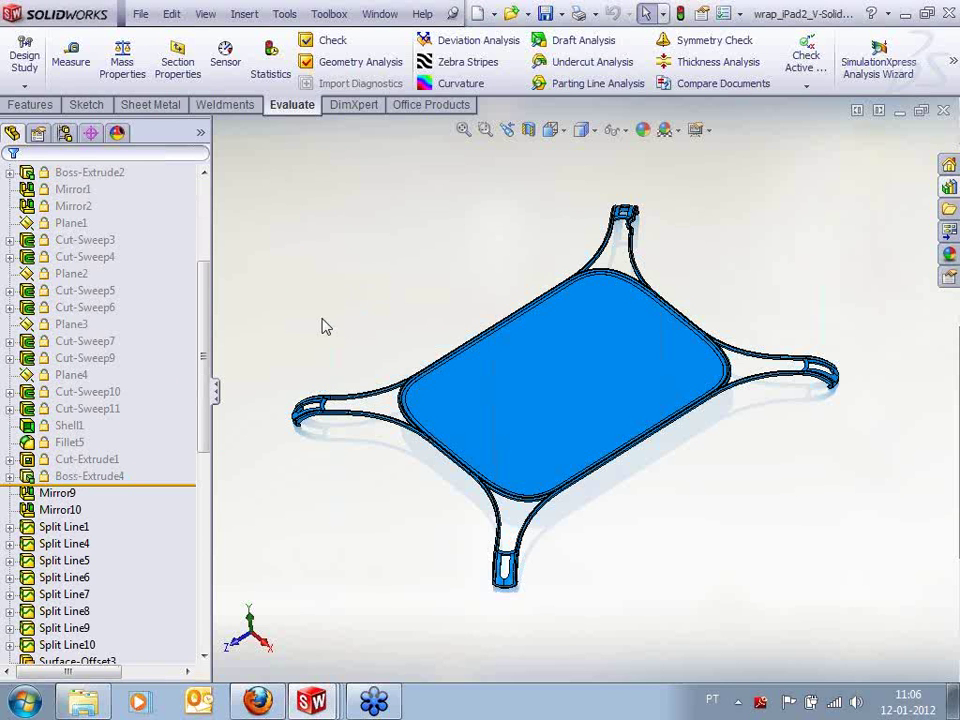
middle_drag(421, 319, 420, 297)
scroll(569, 361, down, 1)
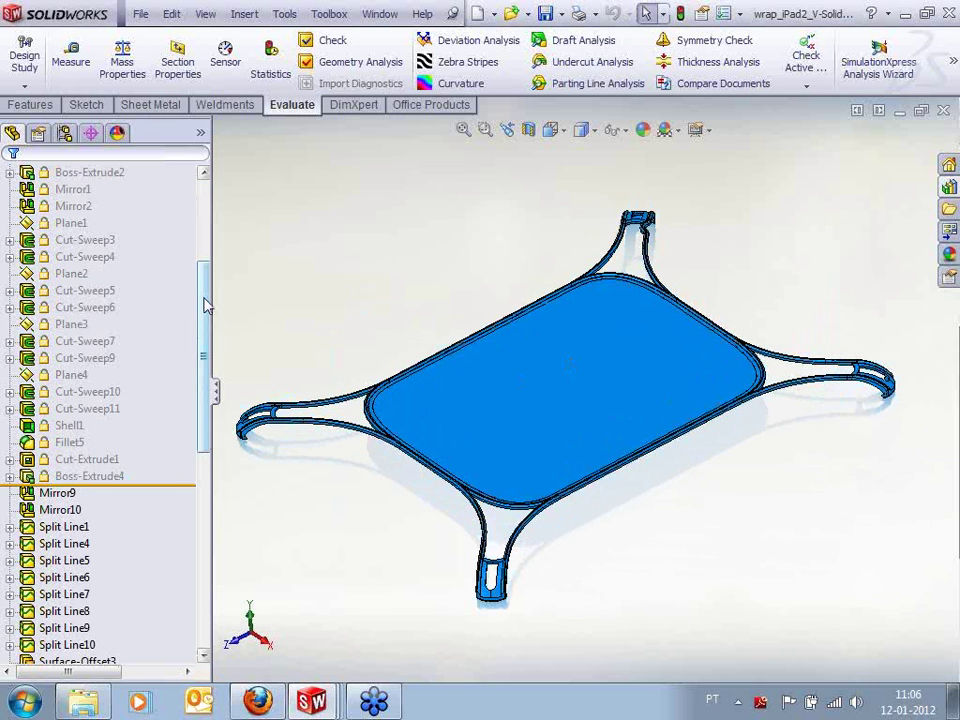
Extend the freeze from Boss-Extrude4 through Split Line10 and rebuild all configurations
mouse_move(208, 302)
mouse_down()
mouse_move(210, 197)
mouse_move(209, 345)
mouse_up()
middle_drag(281, 306, 425, 384)
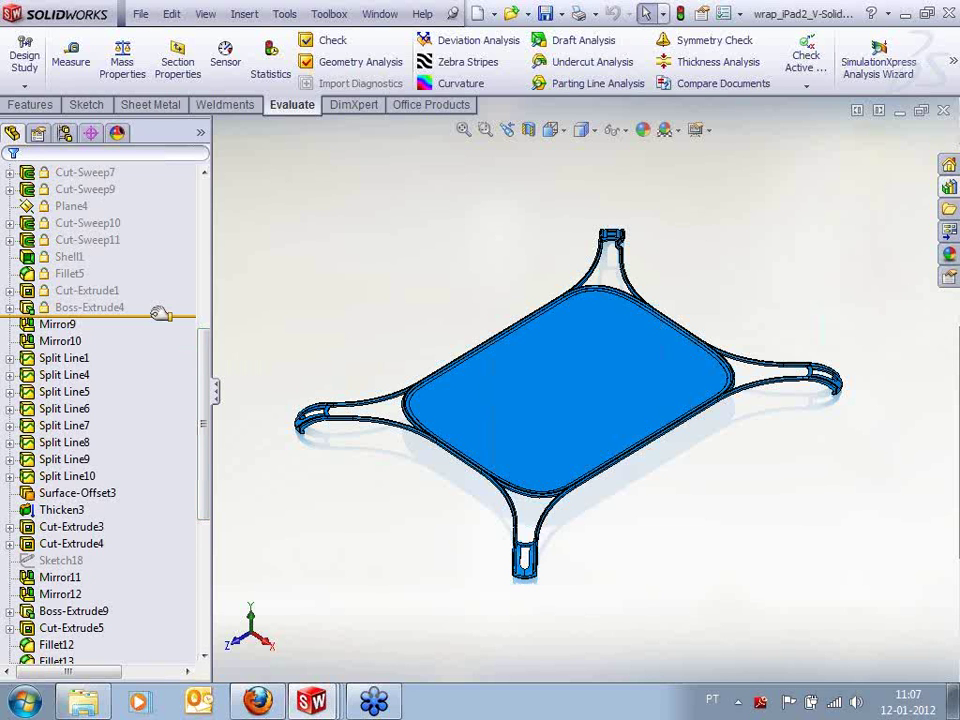
drag(160, 315, 159, 487)
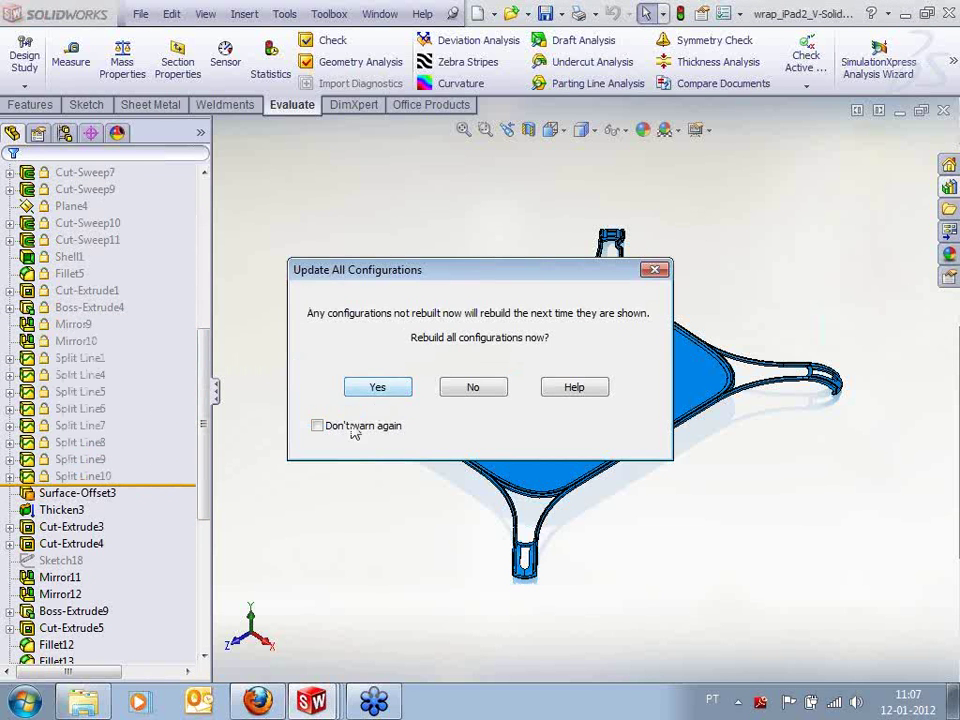
click(377, 391)
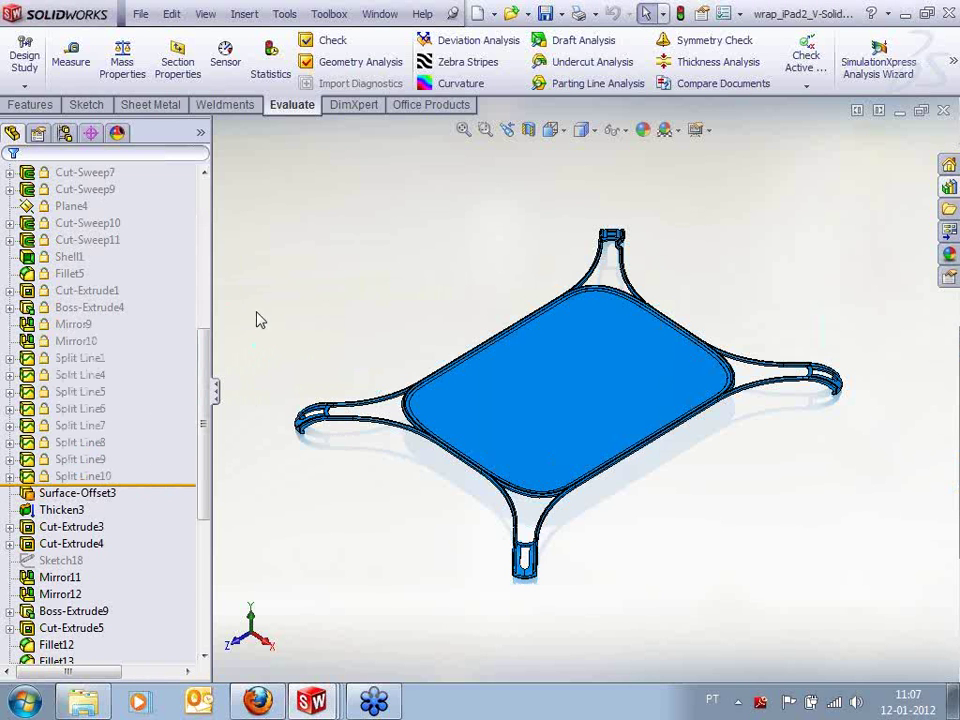
Check the Freeze bar's configuration update options and freeze all remaining features through Combine1 at the end of the tree
scroll(204, 480, down, 6)
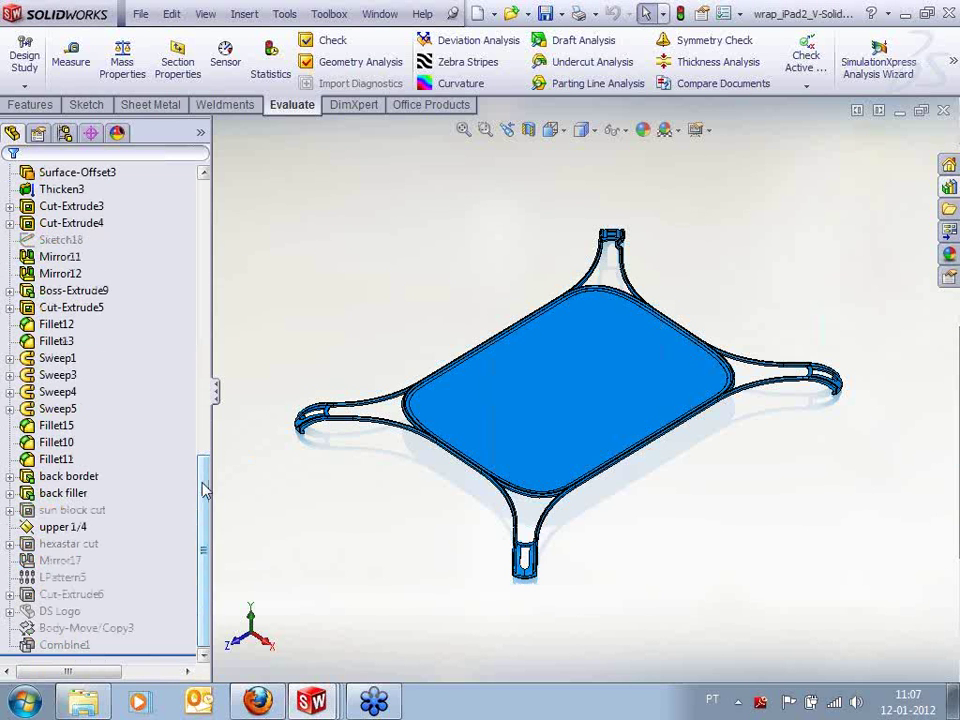
scroll(170, 312, up, 2)
right_click(153, 251)
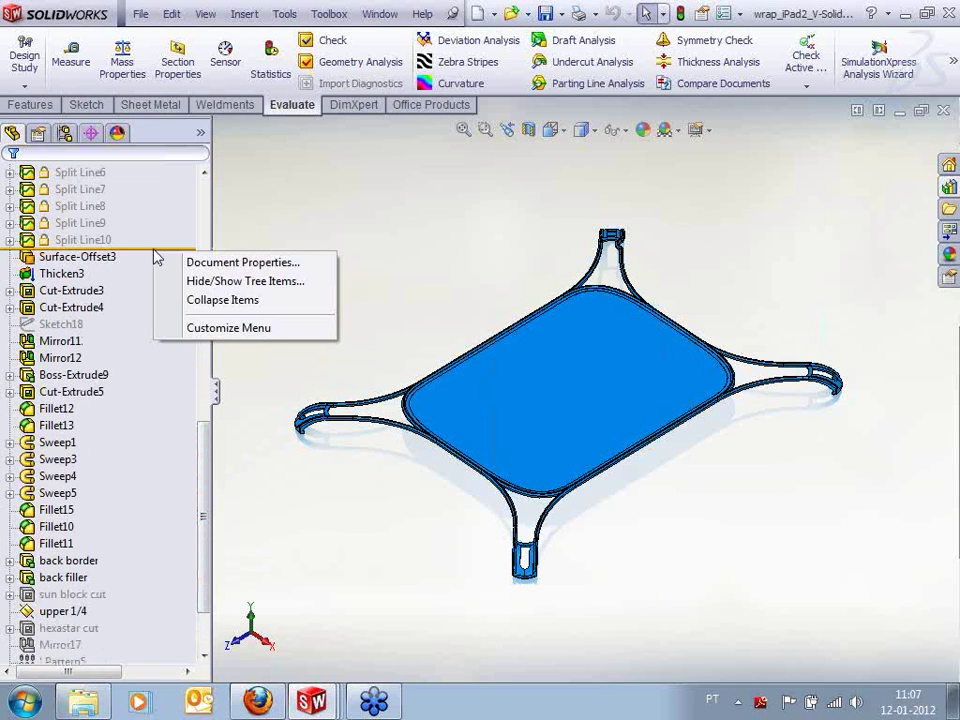
click(156, 247)
right_click(153, 250)
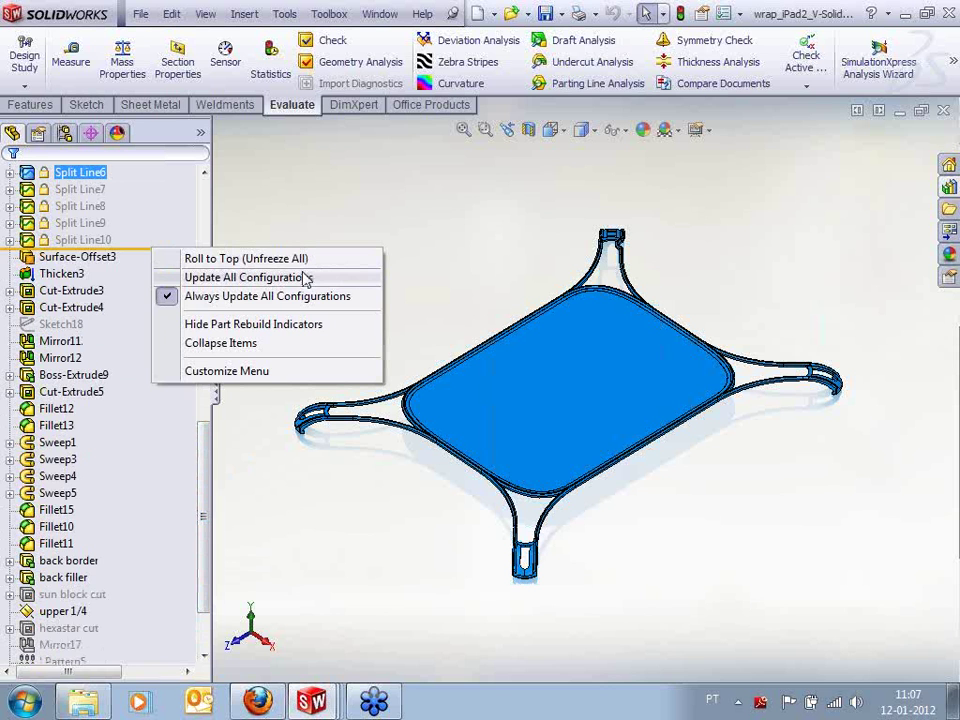
click(319, 218)
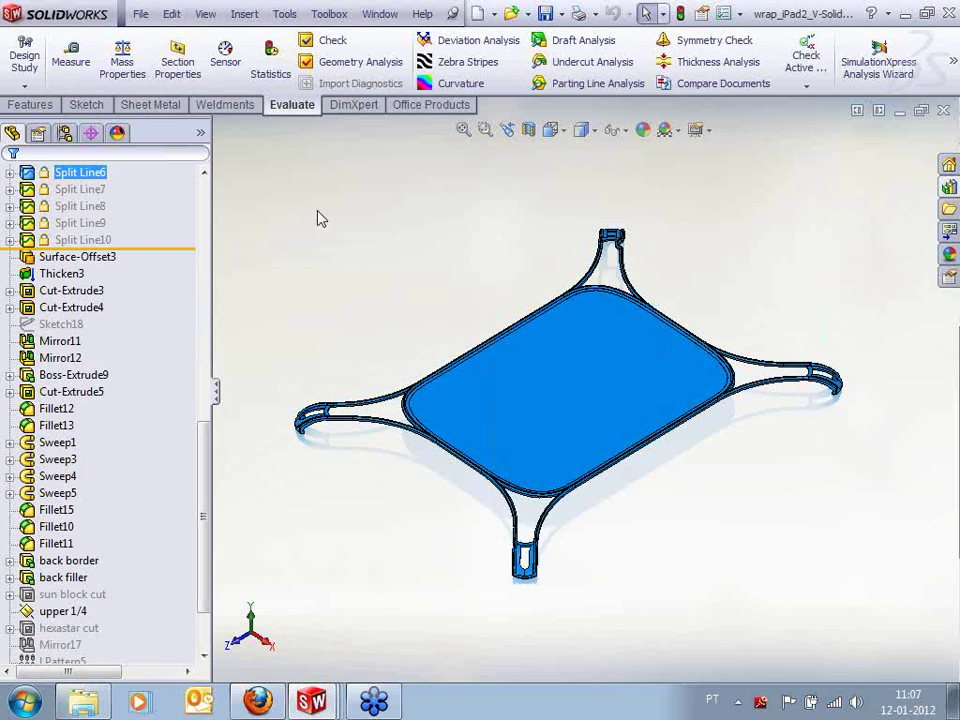
mouse_move(174, 248)
mouse_down()
mouse_move(161, 591)
mouse_move(146, 655)
mouse_up()
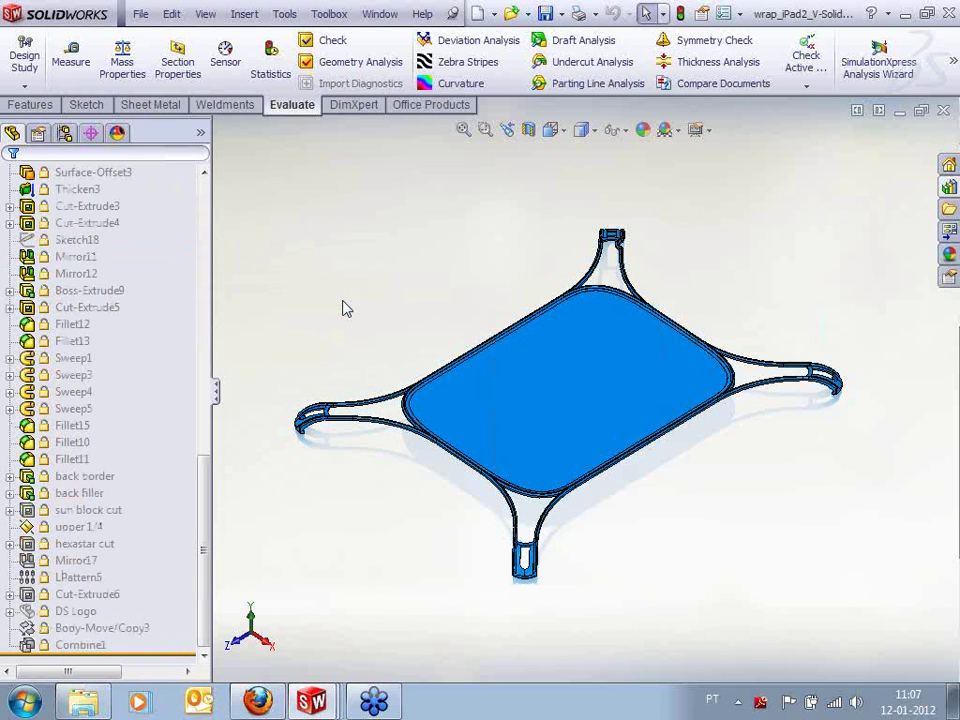
middle_drag(346, 309, 356, 279)
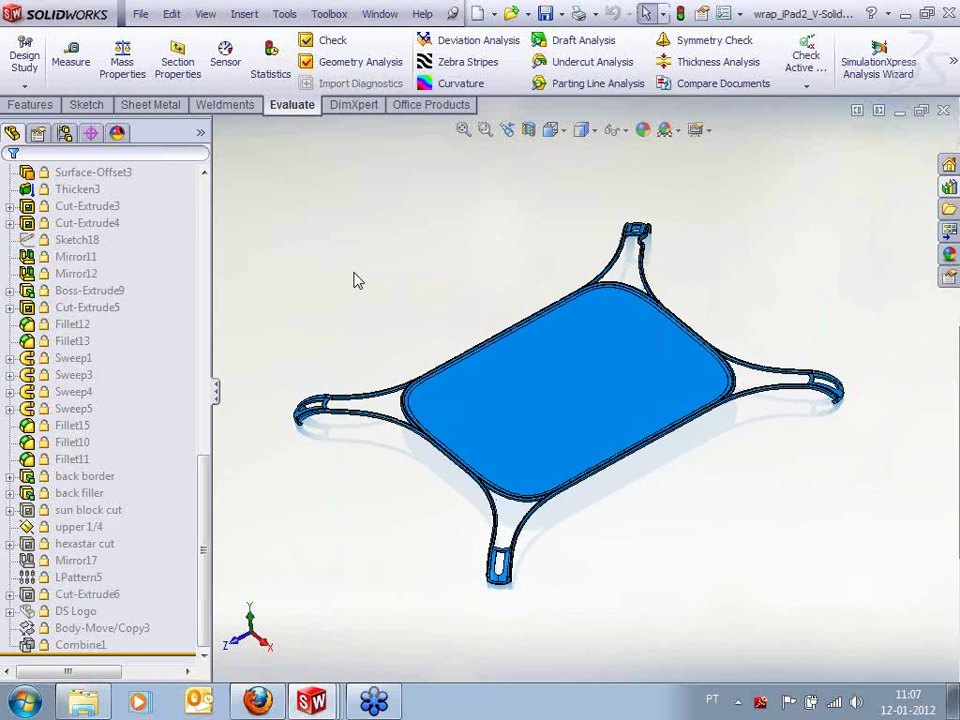
Show the part's DS Logo configuration and then hexastar, examining the hexastar pattern up close
click(64, 133)
double_click(80, 207)
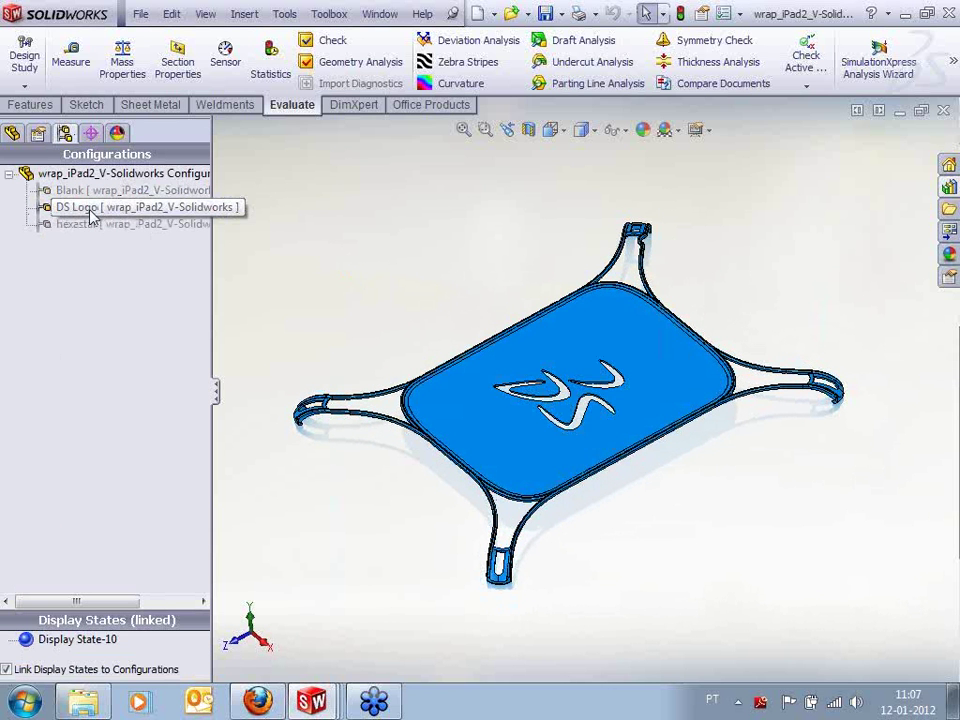
double_click(90, 224)
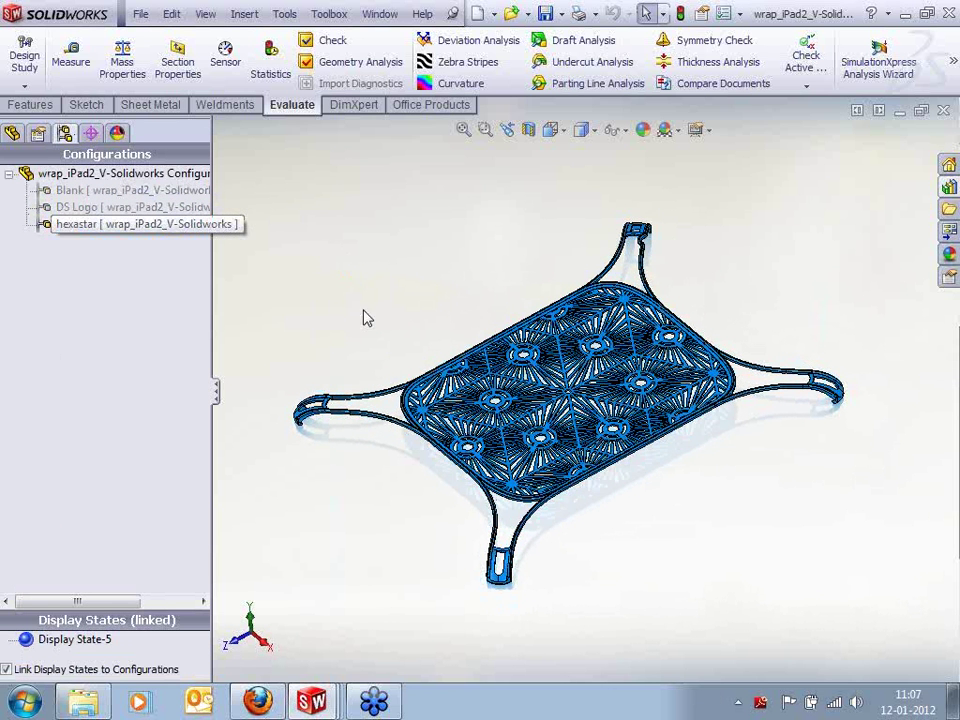
scroll(576, 401, down, 2)
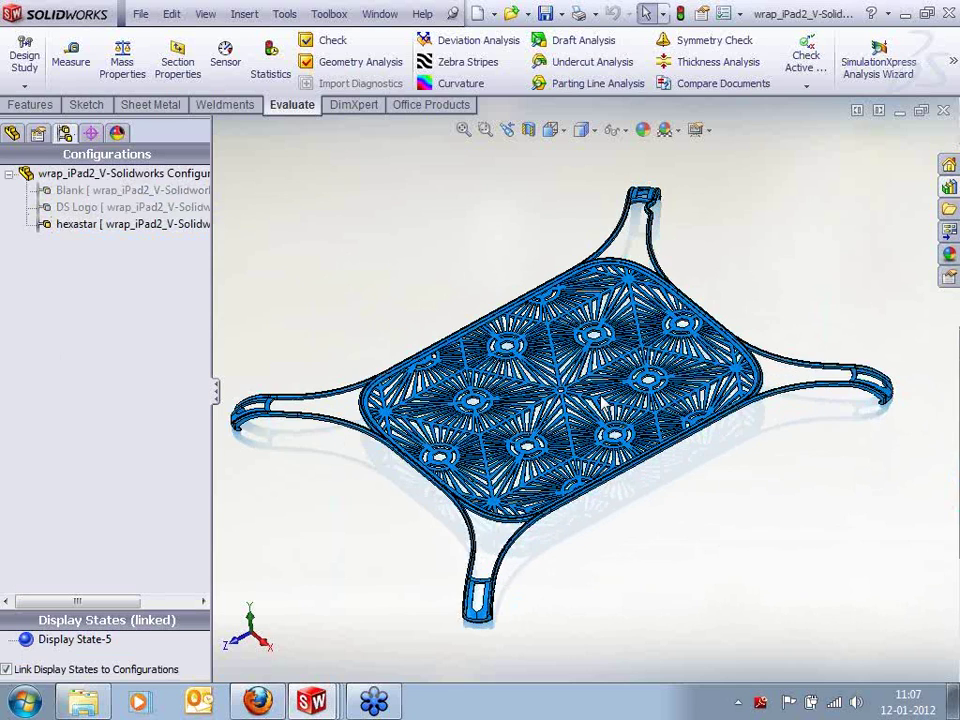
scroll(575, 400, down, 3)
Cycle the part twice through the DS Logo, Blank and DS Logo configurations back to hexastar to judge the switching speed
double_click(78, 207)
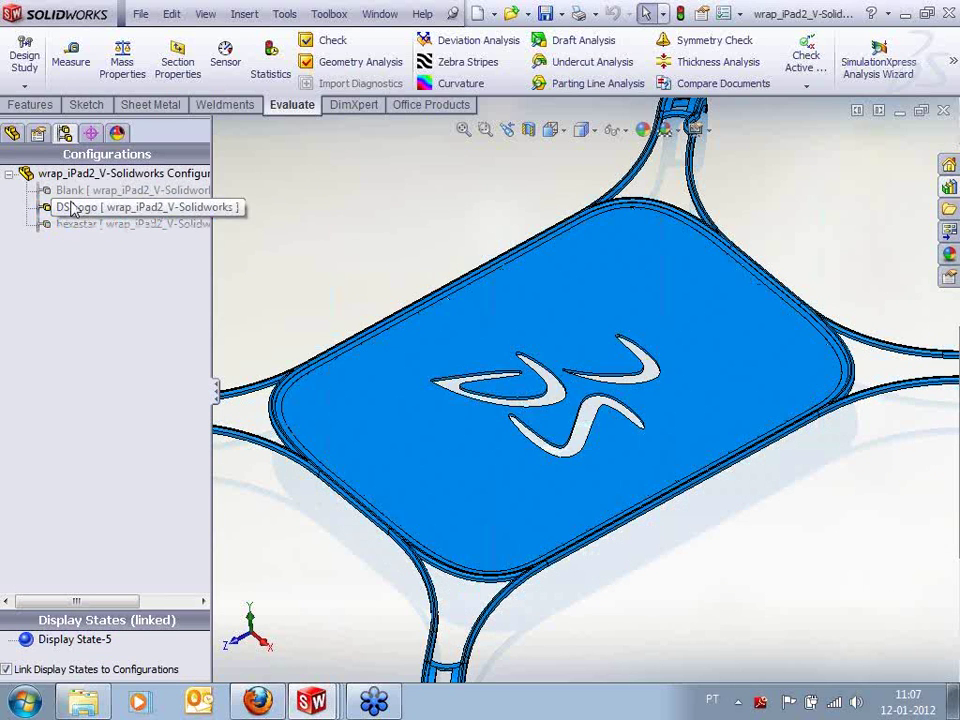
double_click(72, 190)
double_click(70, 207)
double_click(82, 224)
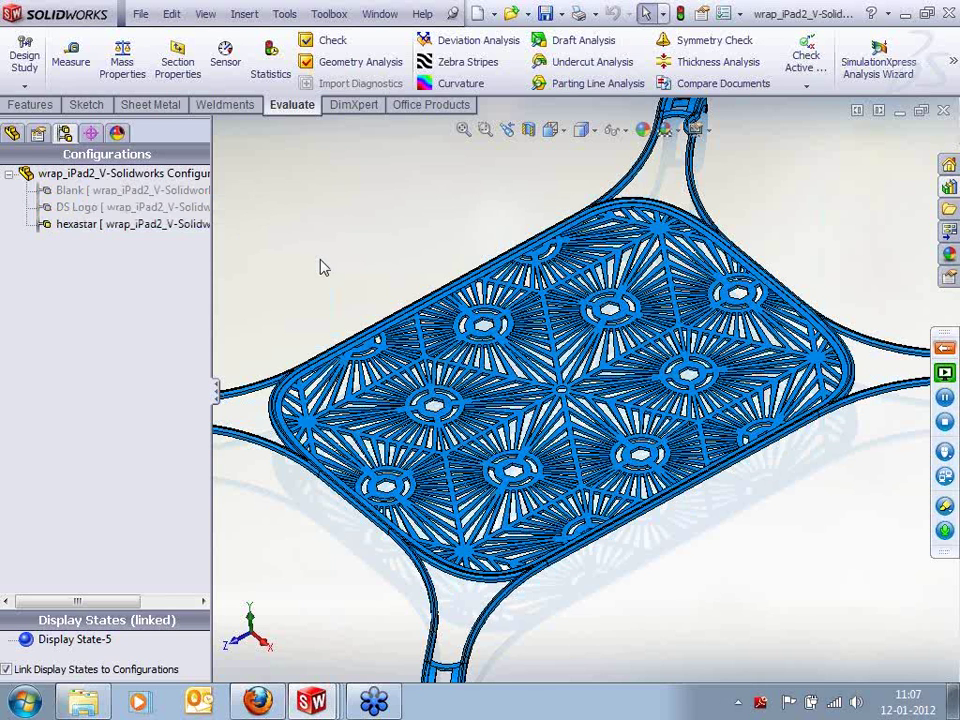
double_click(105, 207)
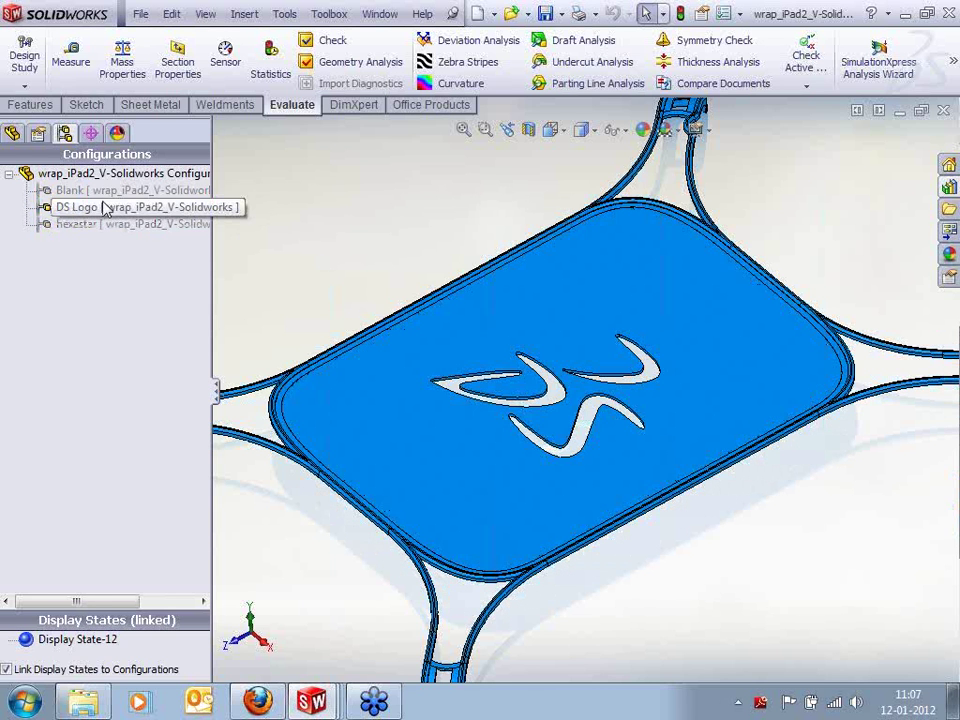
double_click(103, 190)
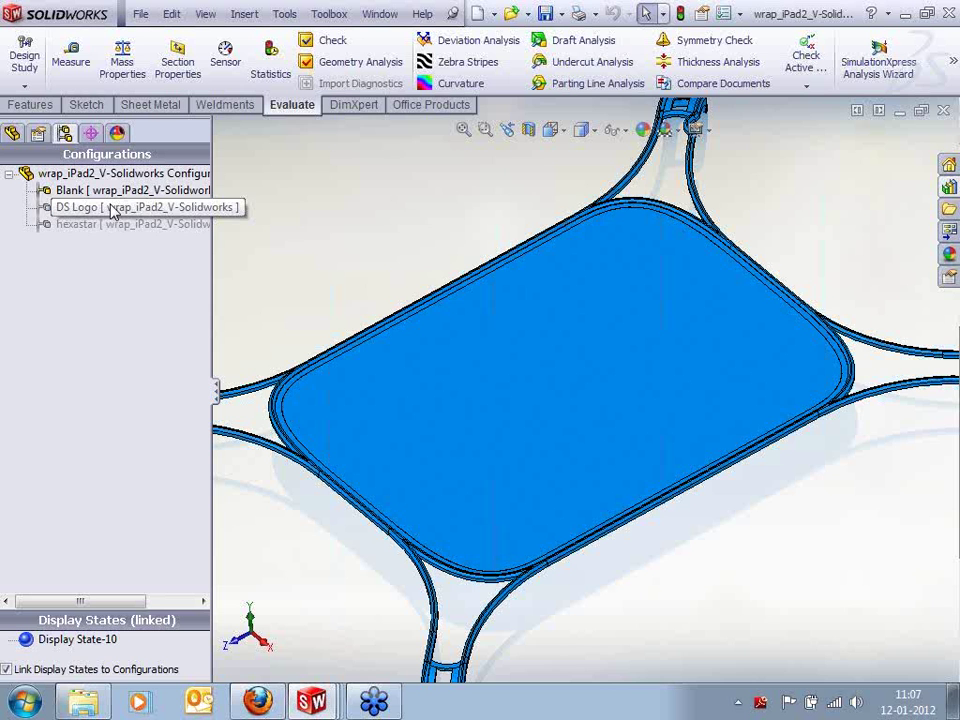
double_click(113, 208)
double_click(90, 224)
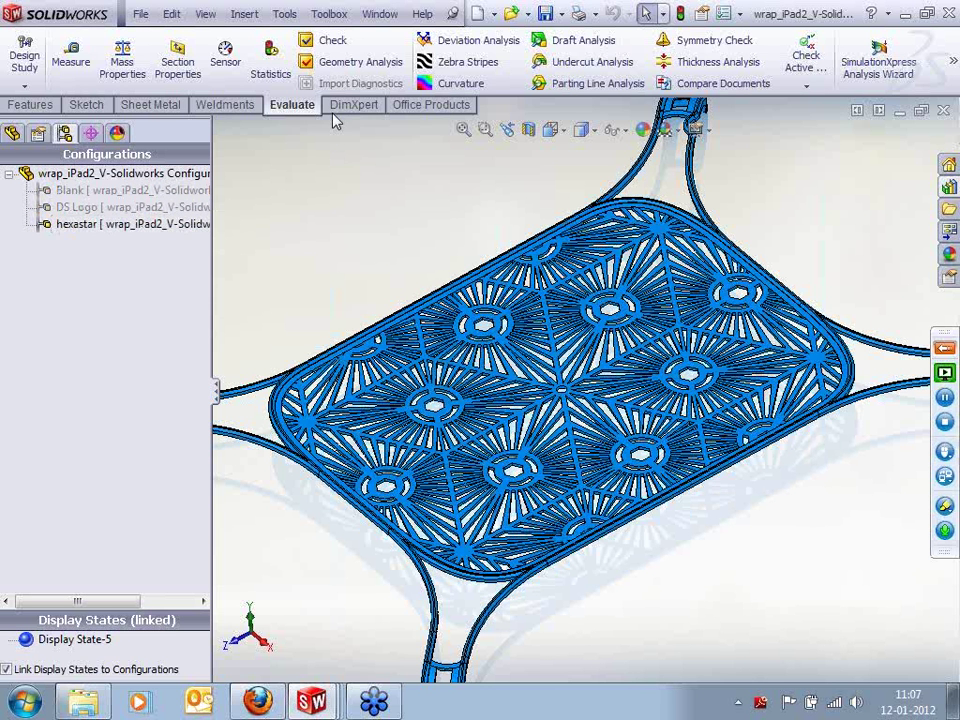
Check the frozen features in the feature tree and activate the DS Logo configuration
click(12, 133)
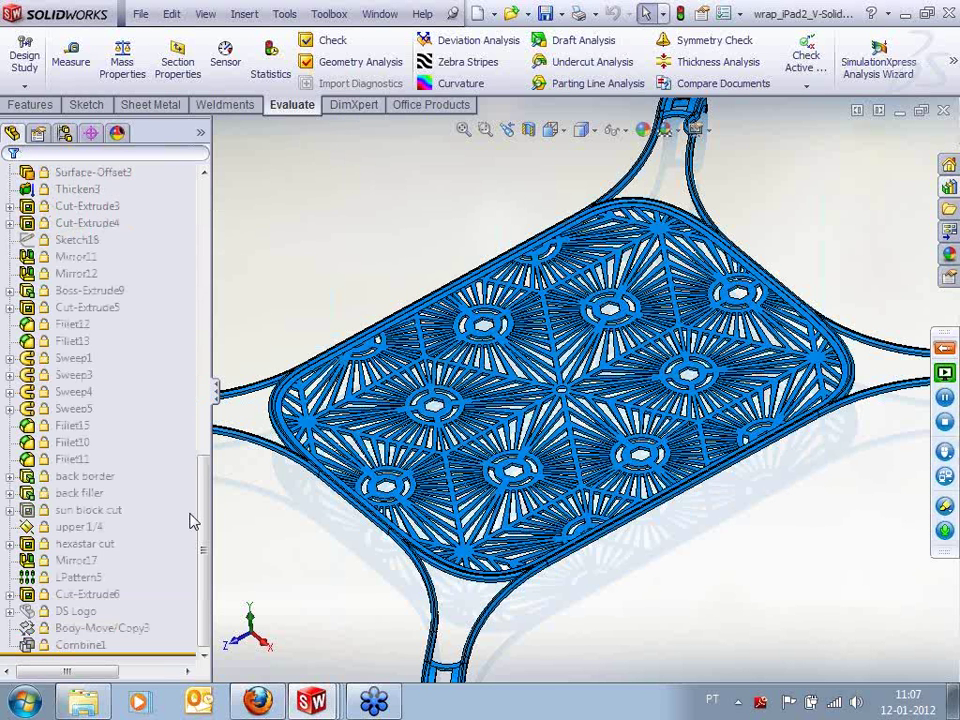
mouse_move(208, 525)
mouse_down()
mouse_move(204, 285)
mouse_move(211, 529)
mouse_up()
click(64, 133)
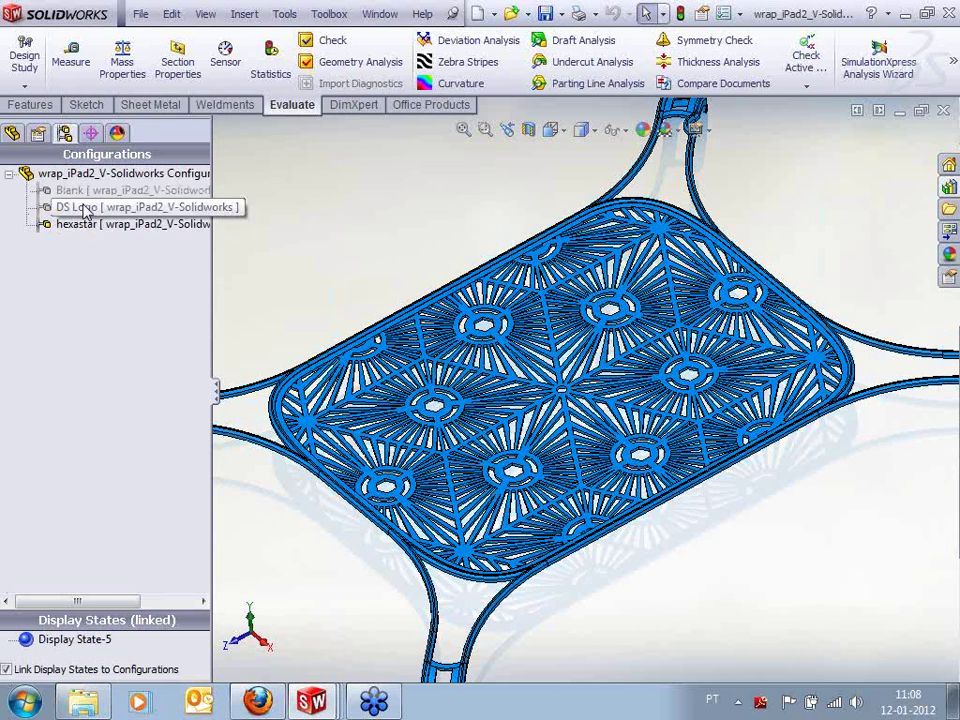
double_click(86, 208)
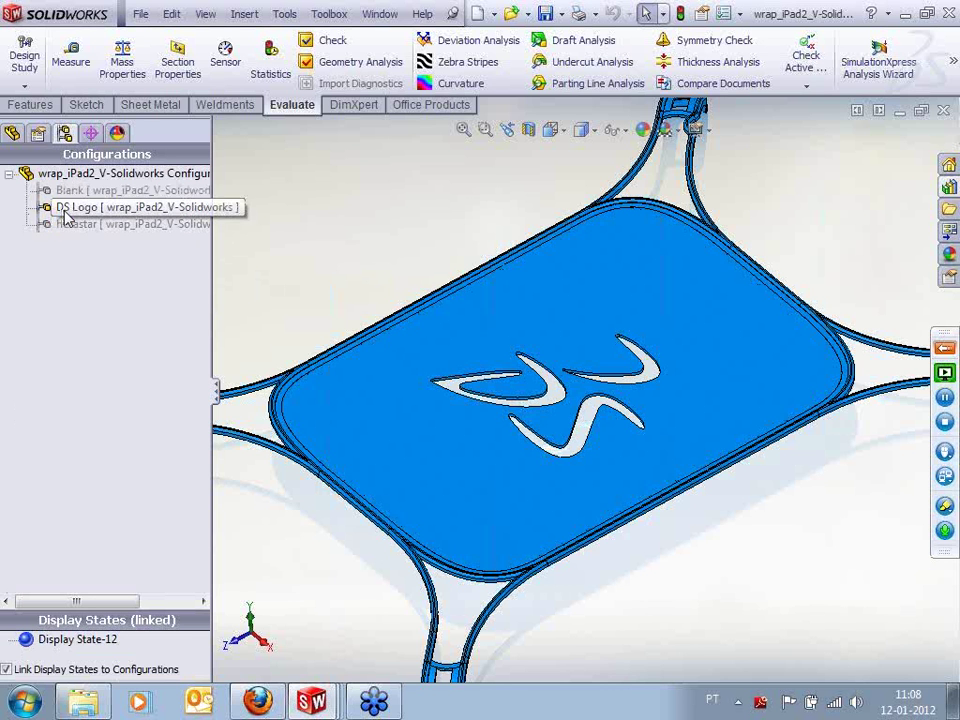
Review the DS Logo configuration's Feature Statistics, focusing on the total rebuild time with Freeze, and close the report
click(285, 14)
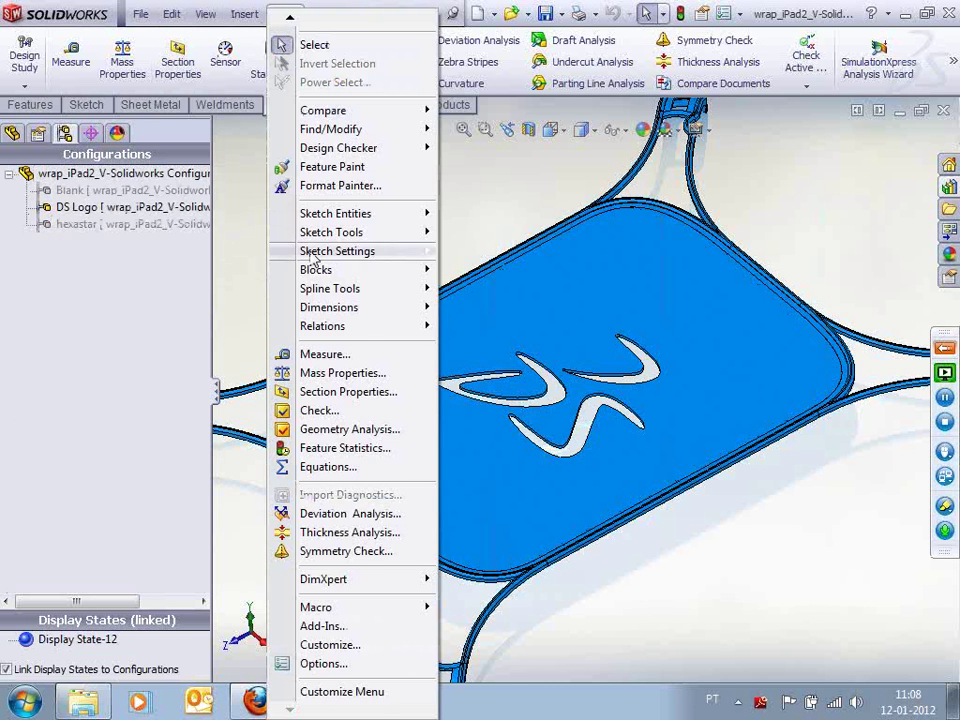
click(368, 454)
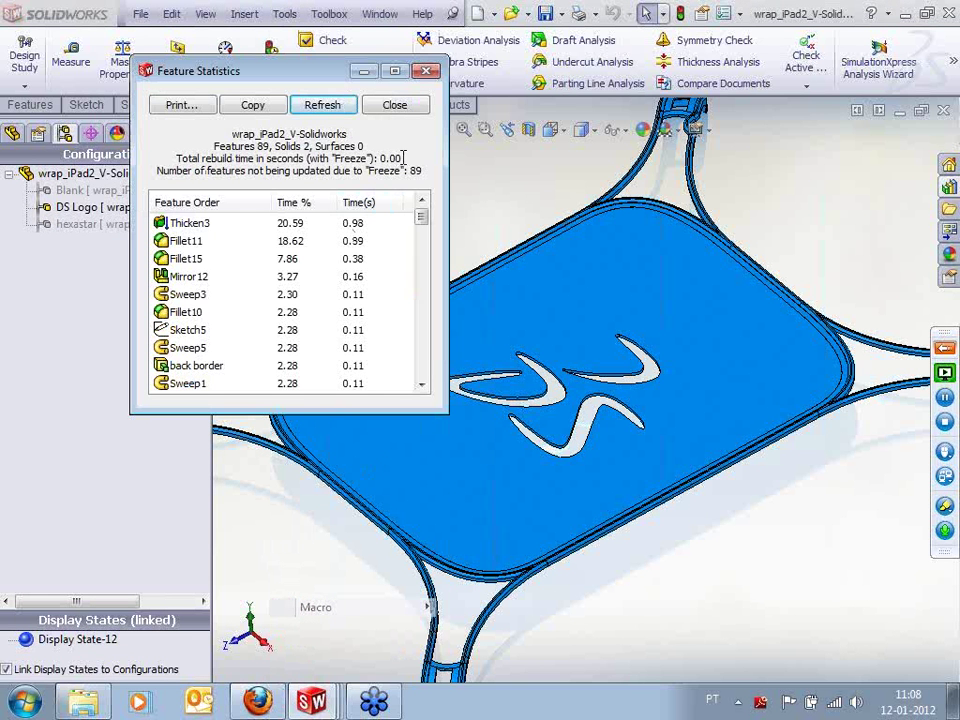
drag(401, 158, 371, 158)
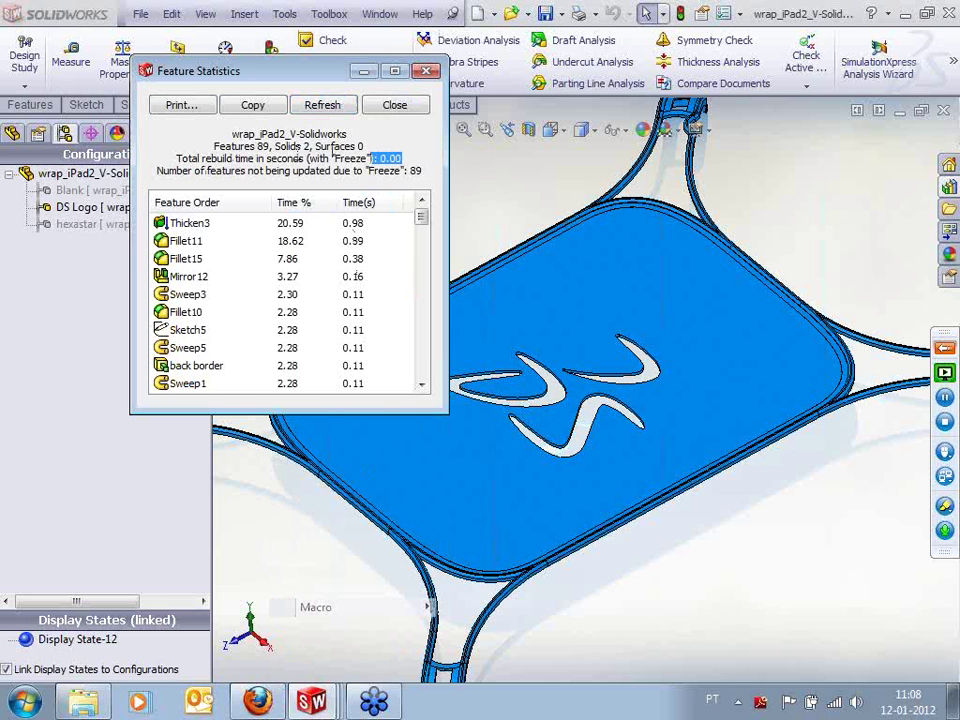
click(396, 106)
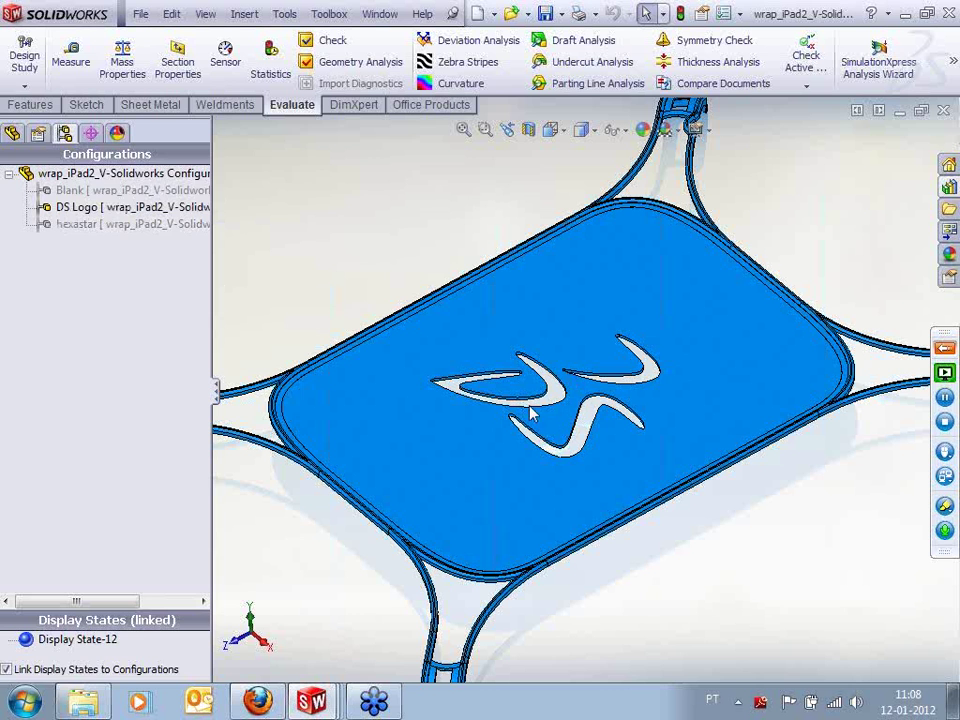
Locate the frozen DS Logo feature in the tree and open the DS Logo part from the Feature Freeze Components library folder
click(14, 133)
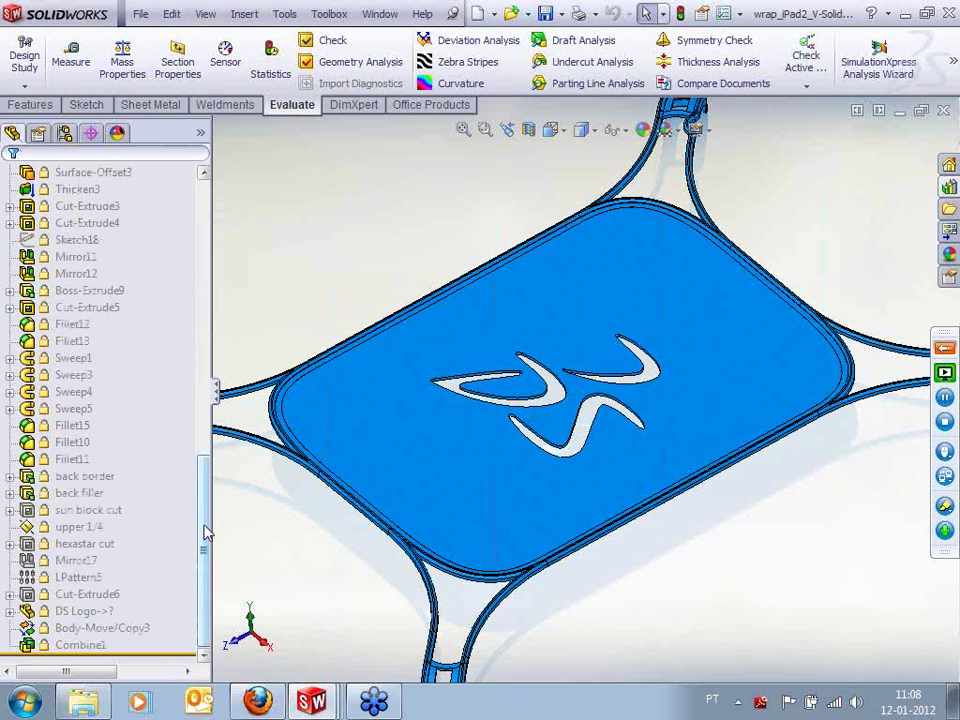
click(80, 611)
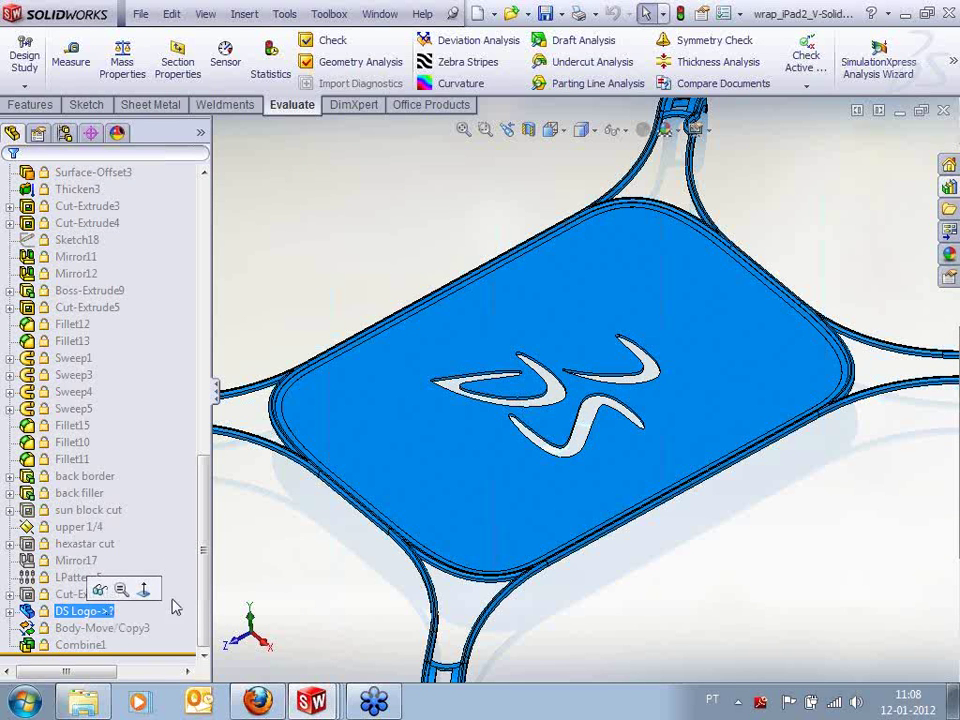
click(950, 188)
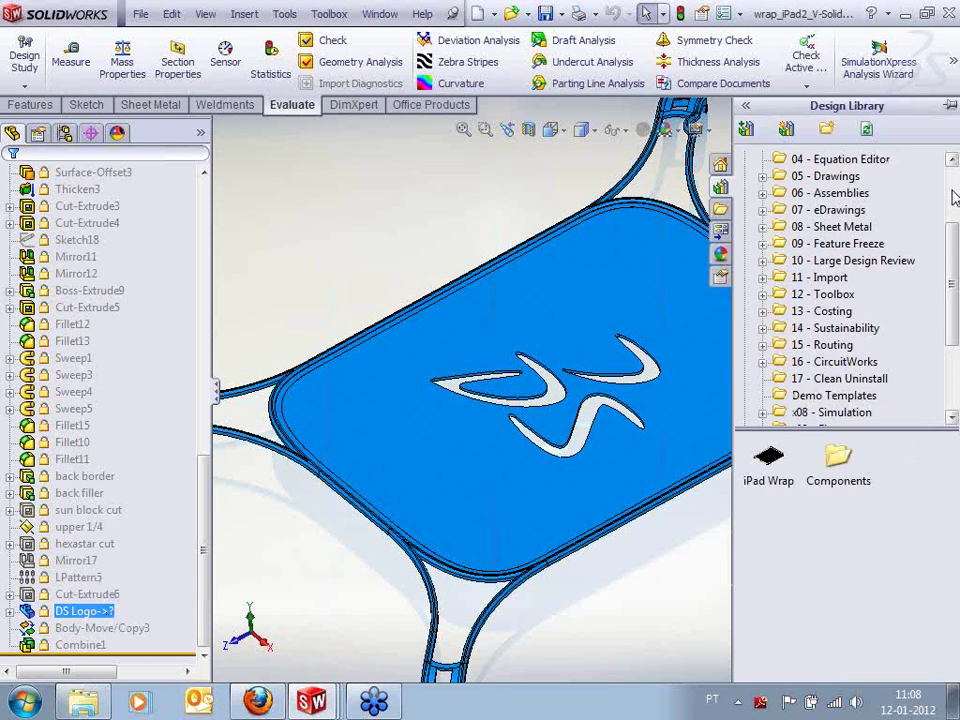
double_click(836, 468)
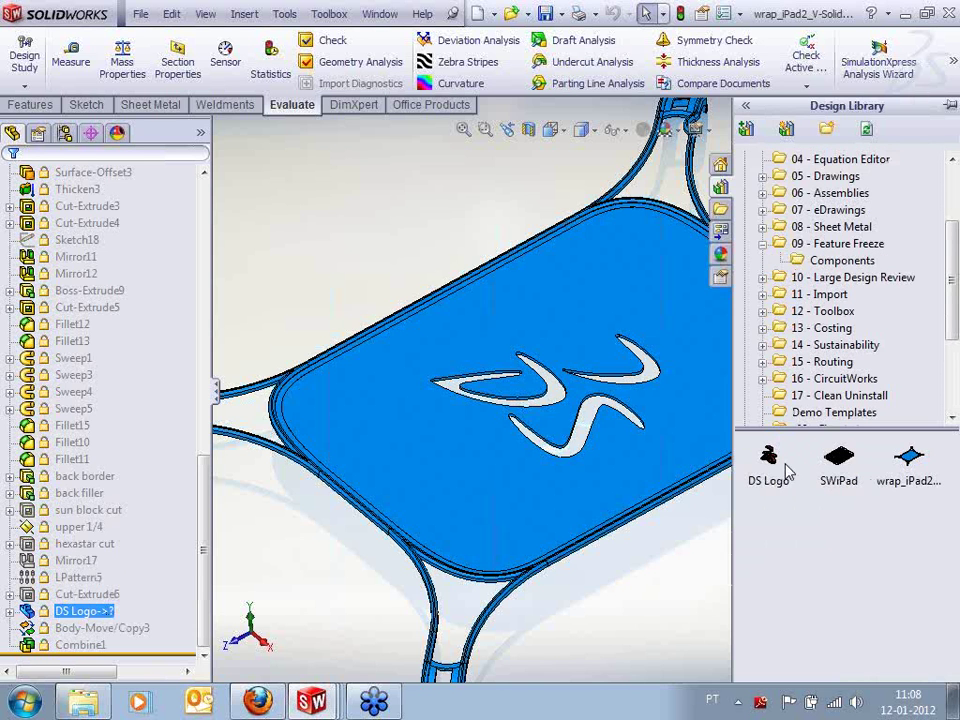
click(772, 472)
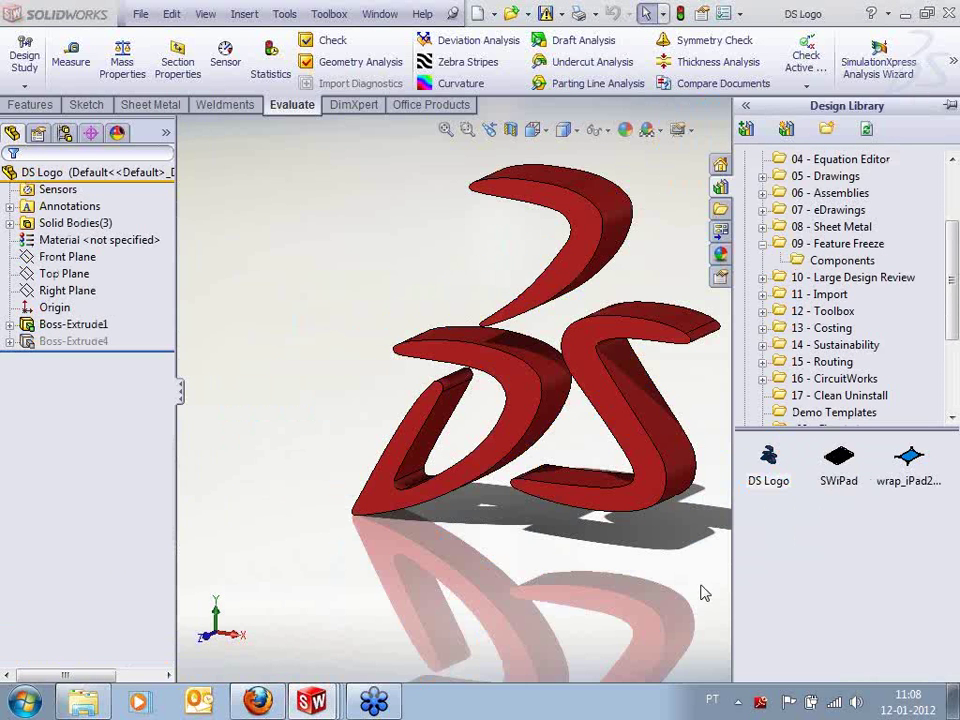
Unsuppress Boss-Extrude4 in the DS Logo part to add the lettering below the logo, and fit the whole part in view
mouse_move(560, 262)
middle_down()
mouse_move(658, 276)
mouse_move(624, 302)
mouse_move(639, 240)
mouse_move(623, 263)
mouse_move(632, 215)
middle_up()
scroll(505, 398, down, 1)
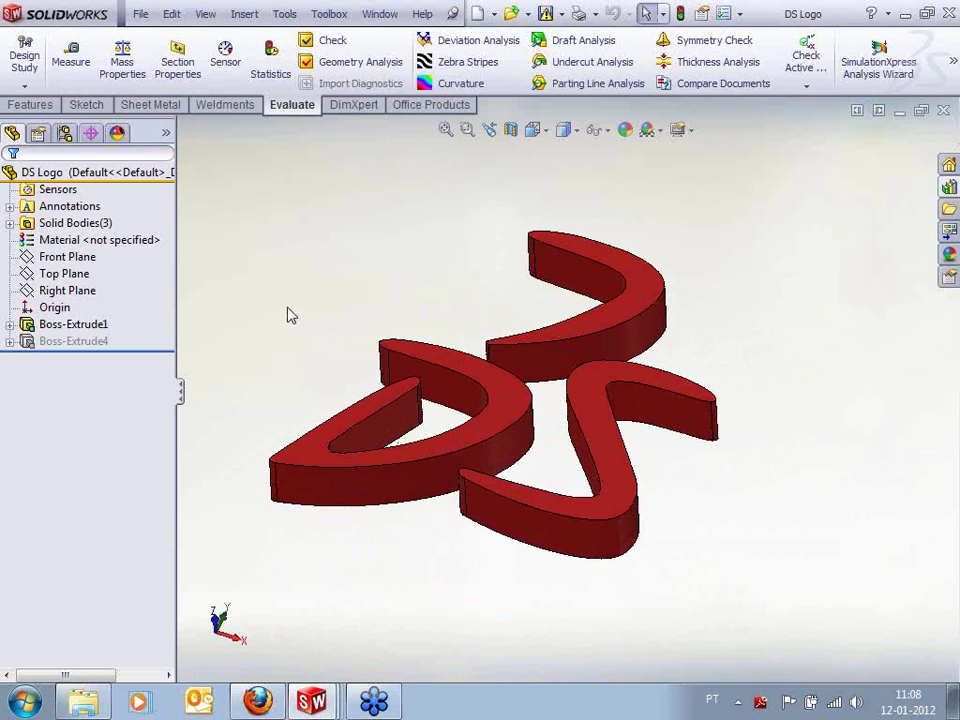
click(85, 342)
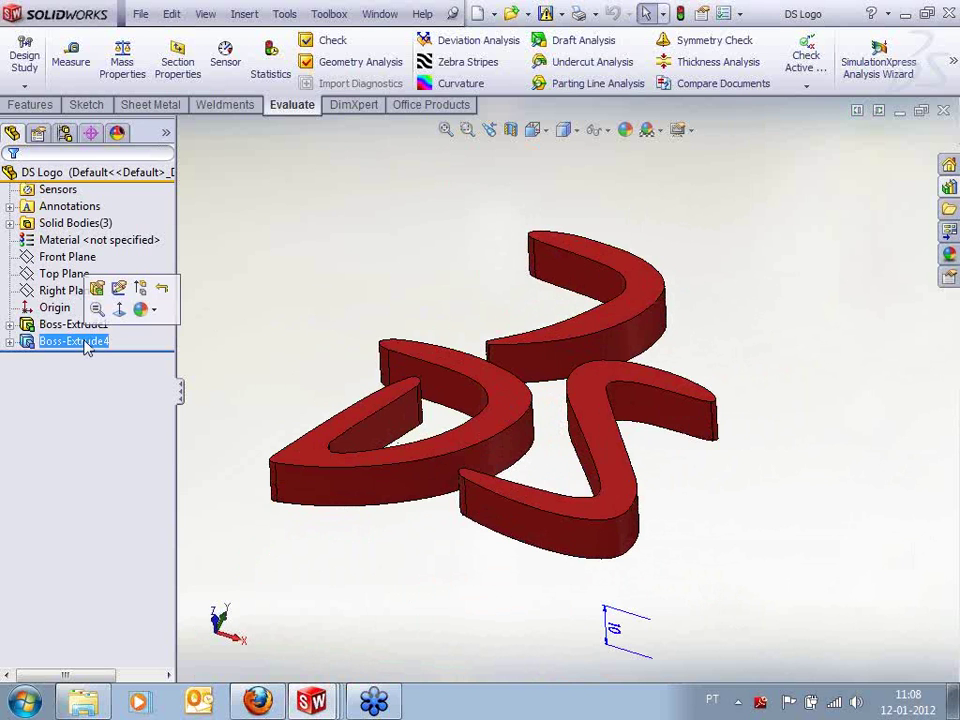
click(142, 289)
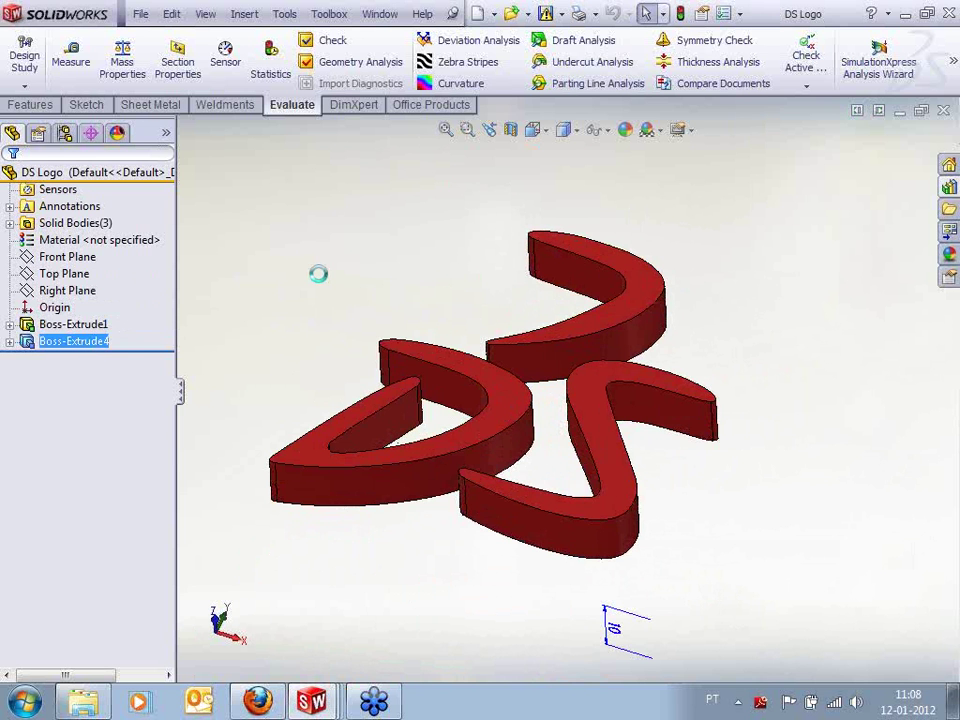
middle_drag(321, 281, 343, 319)
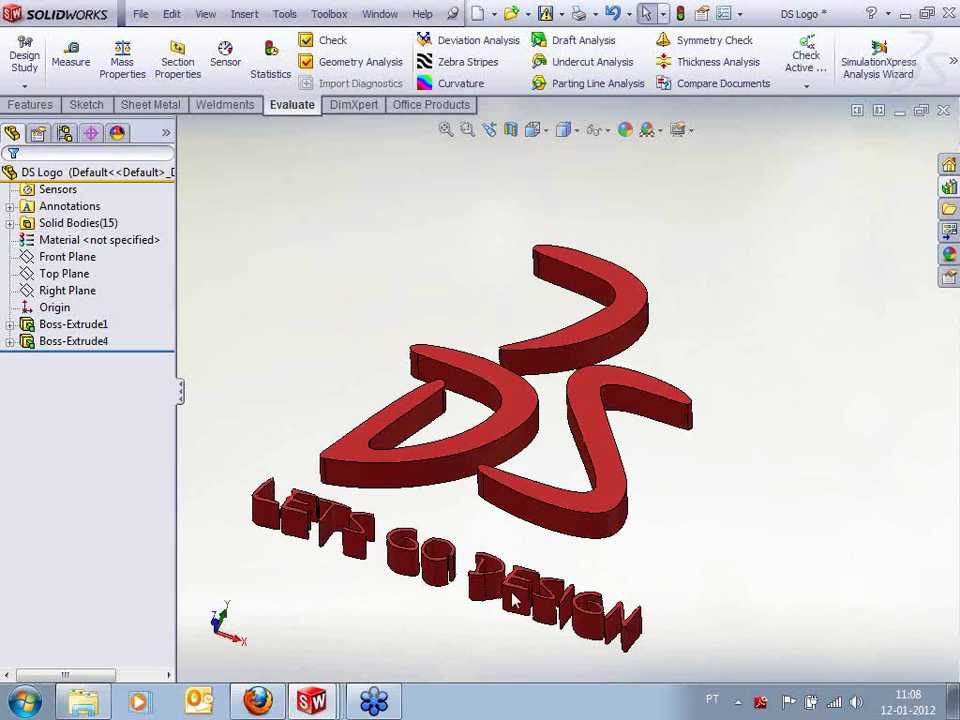
key(f)
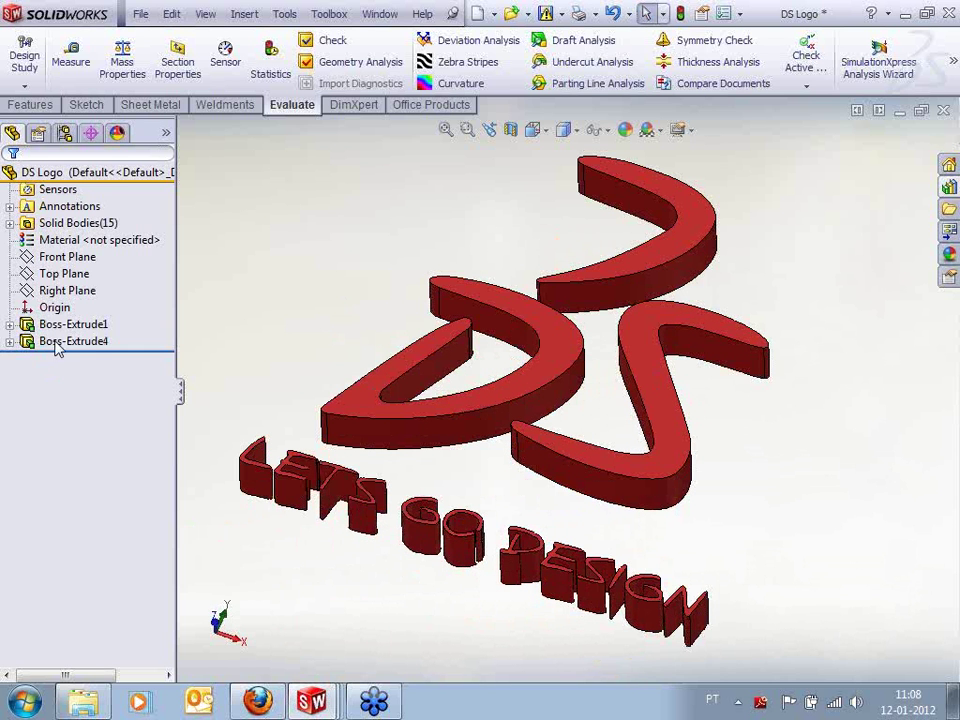
Switch to the wrap_iPad2_V-Solidworks part and check its frozen DS Logo feature and the whole wrap model
click(380, 13)
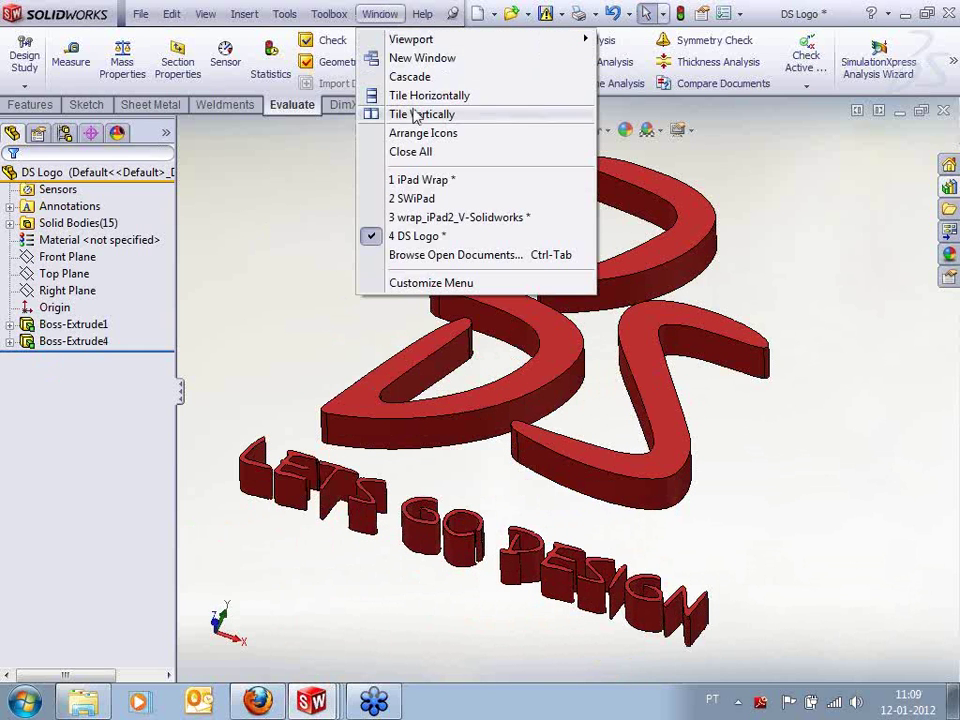
mouse_move(452, 218)
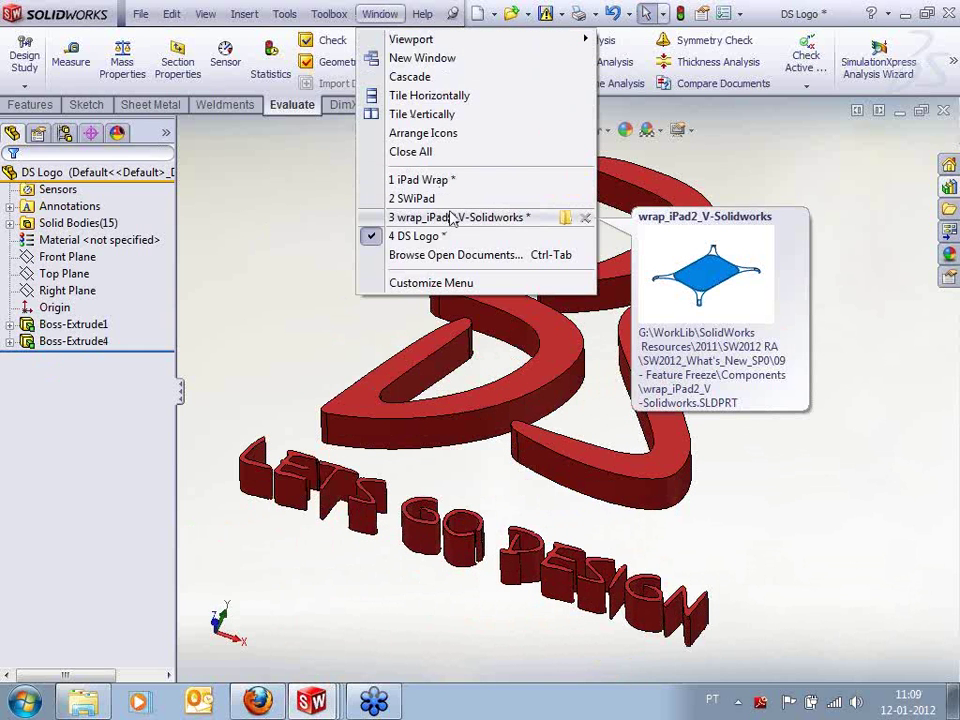
click(455, 219)
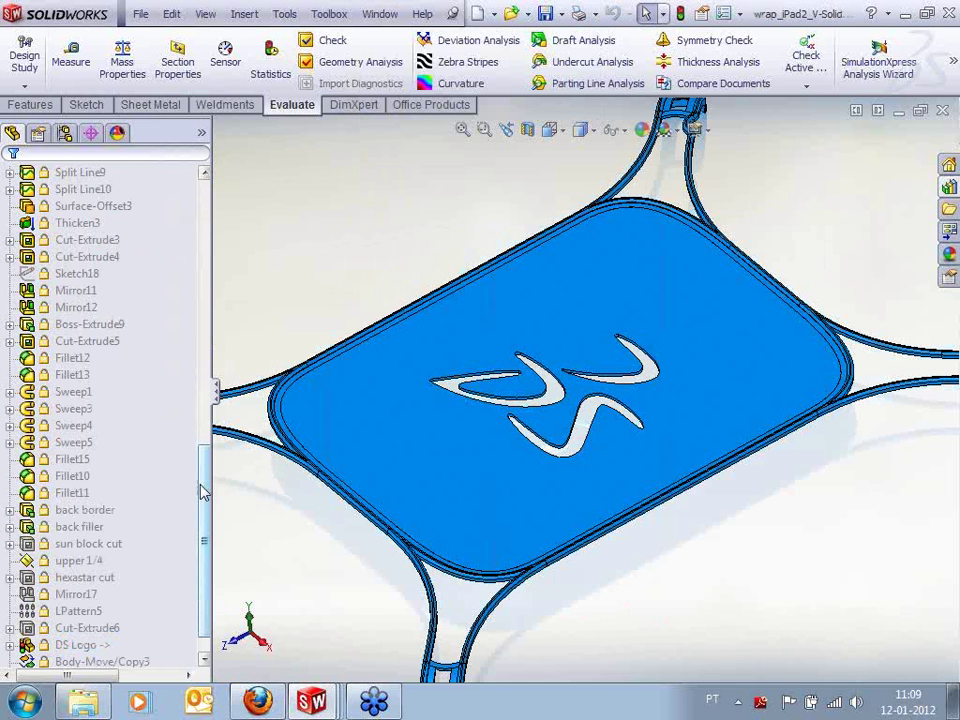
scroll(206, 476, down, 1)
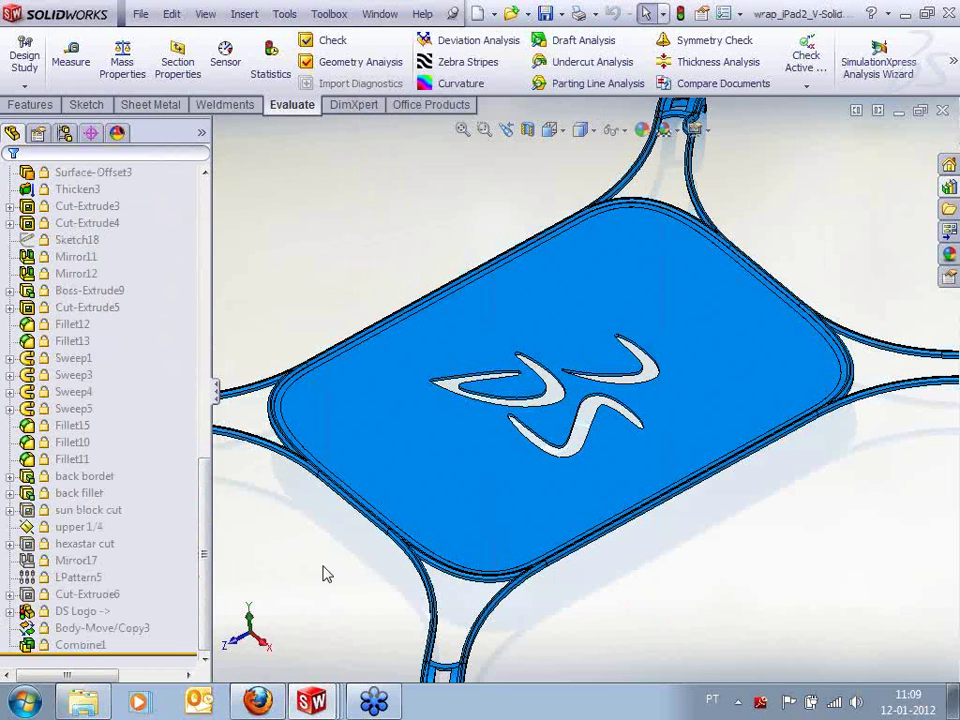
scroll(456, 546, up, 4)
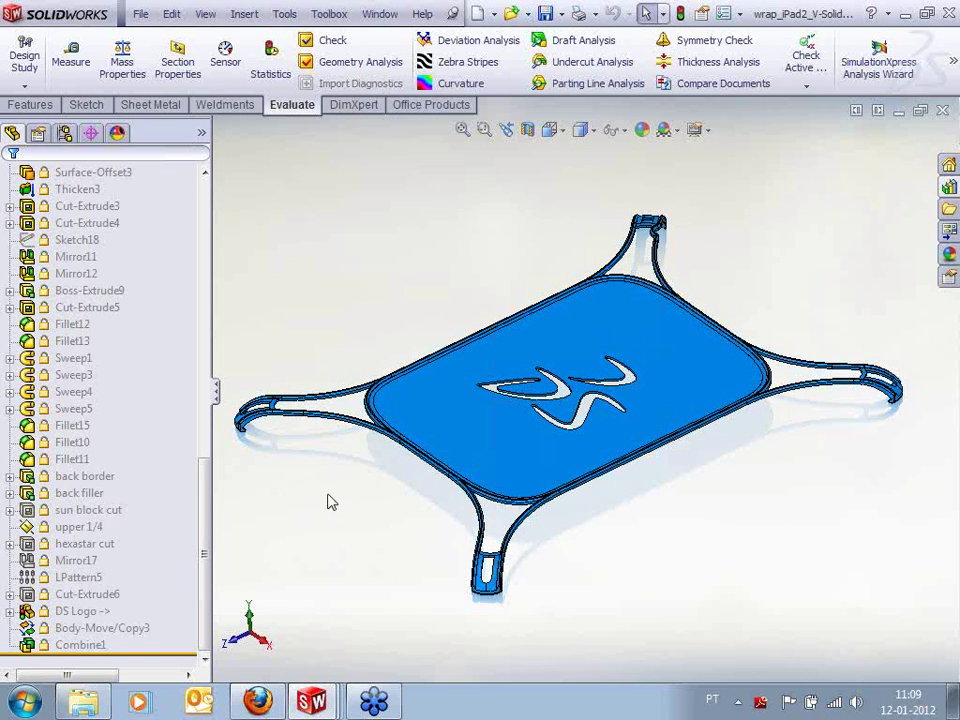
Update the wrap part's frozen features to bring in the changed DS Logo geometry
right_click(62, 612)
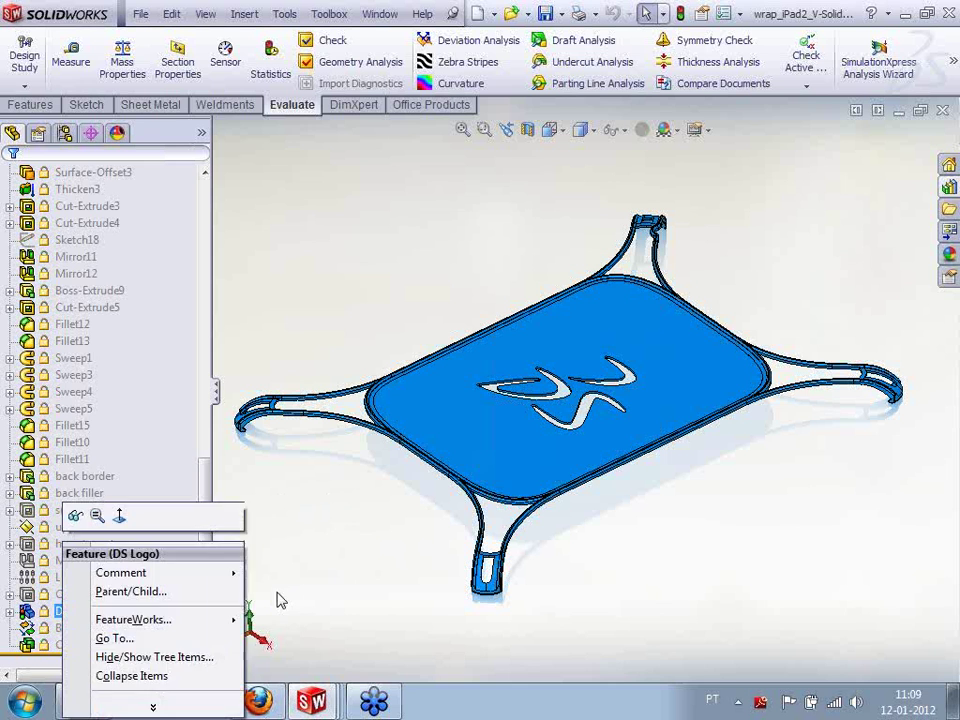
click(168, 650)
right_click(170, 656)
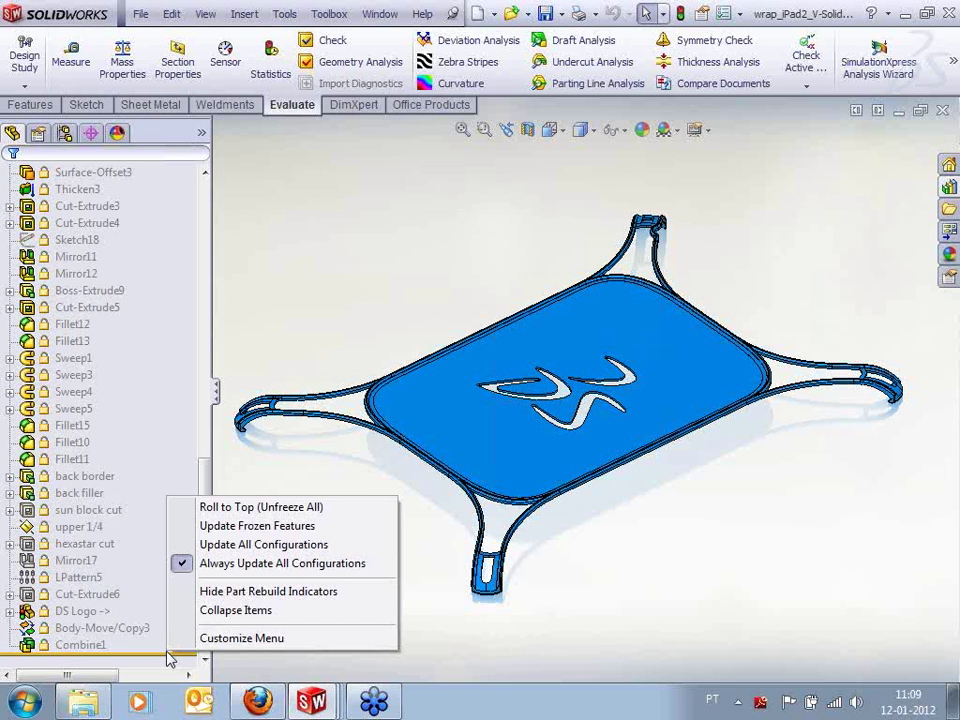
click(294, 528)
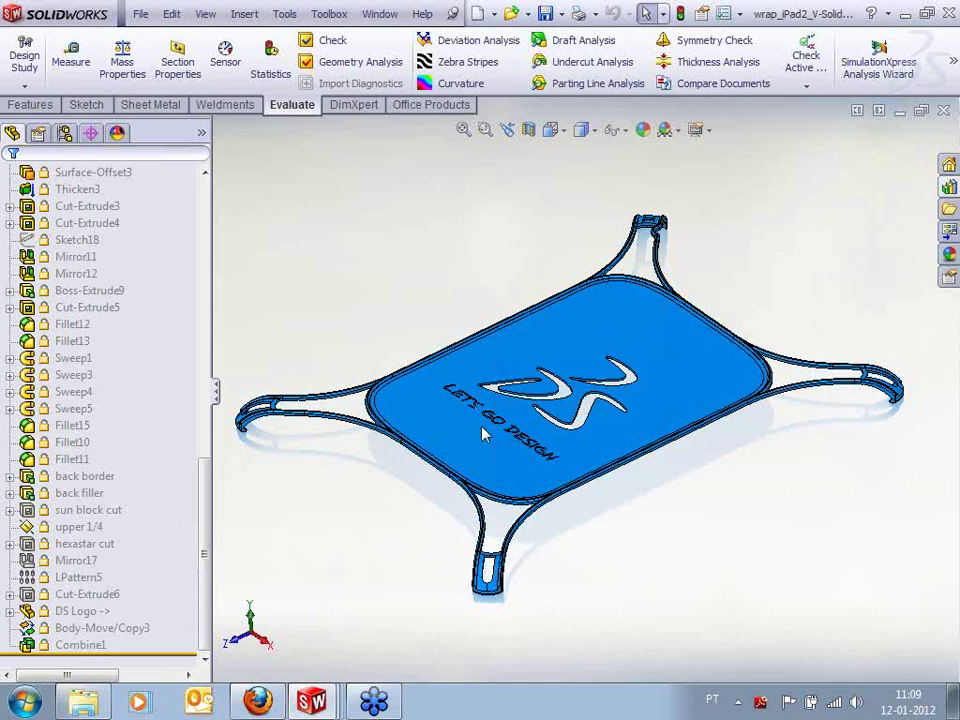
Examine the LETS GO DESIGN lettering on the back panel and the frozen back filler and back border features
scroll(482, 433, down, 5)
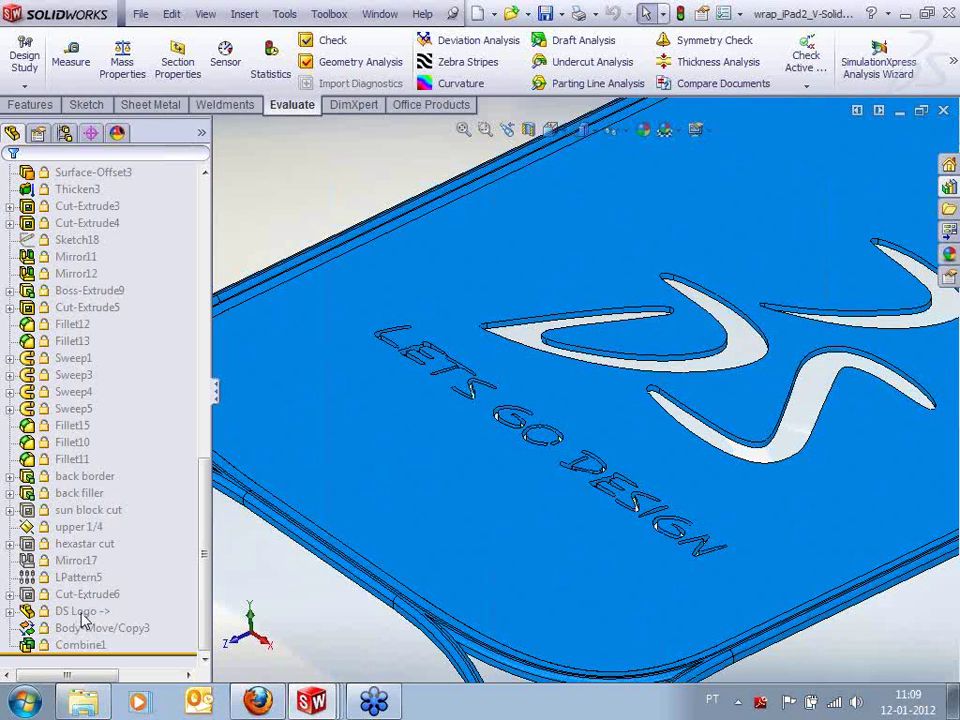
scroll(706, 455, up, 6)
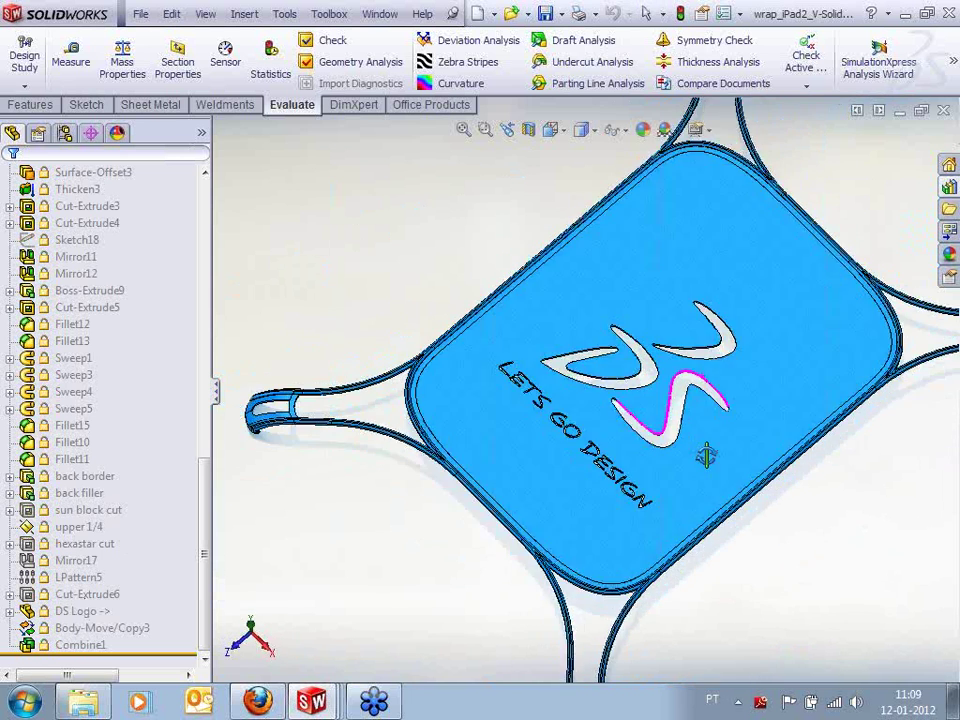
scroll(695, 435, down, 3)
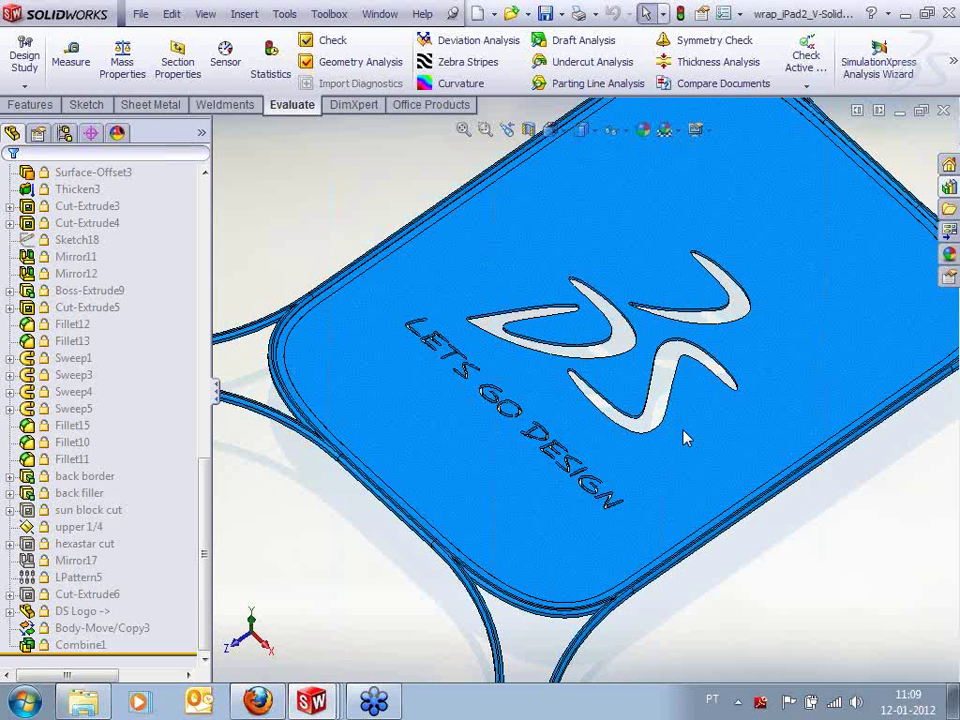
scroll(686, 437, up, 6)
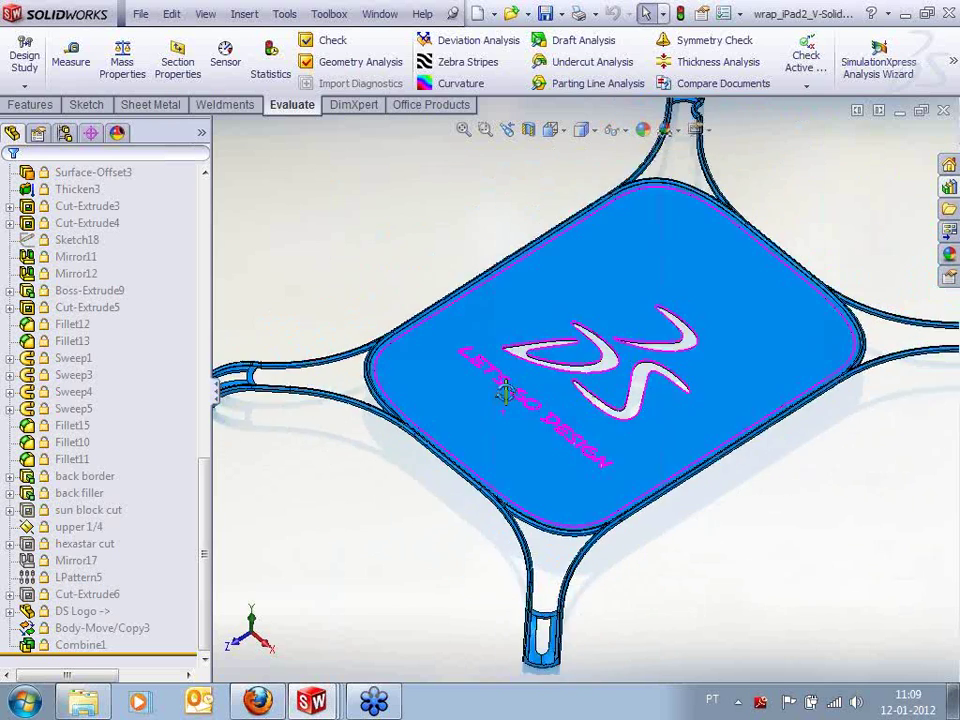
scroll(522, 393, down, 2)
click(420, 385)
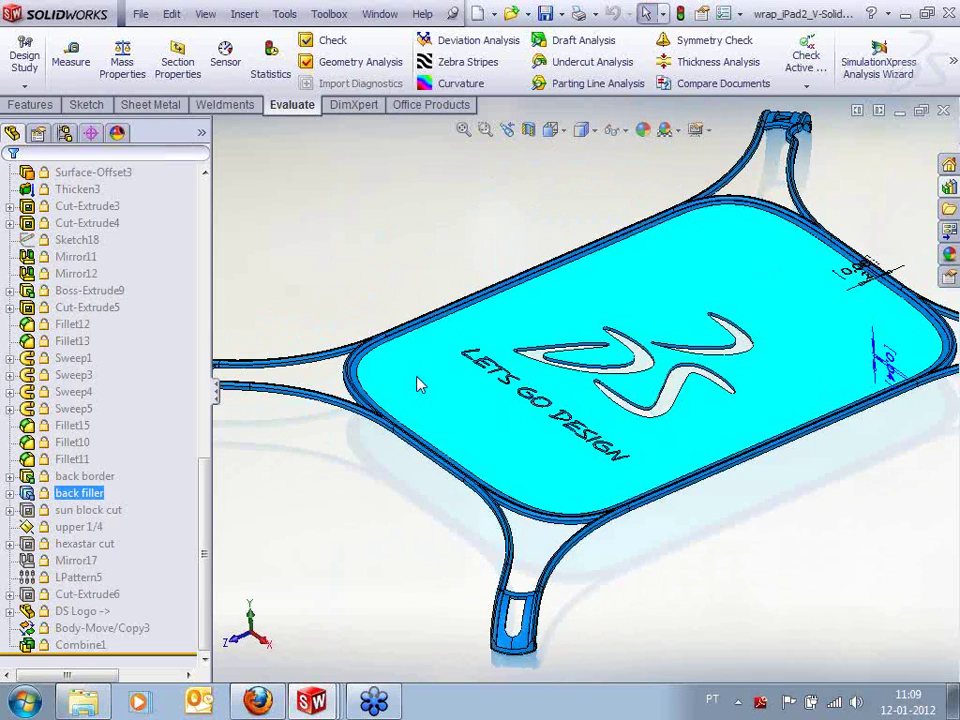
scroll(690, 343, up, 3)
scroll(737, 330, down, 3)
scroll(737, 330, down, 2)
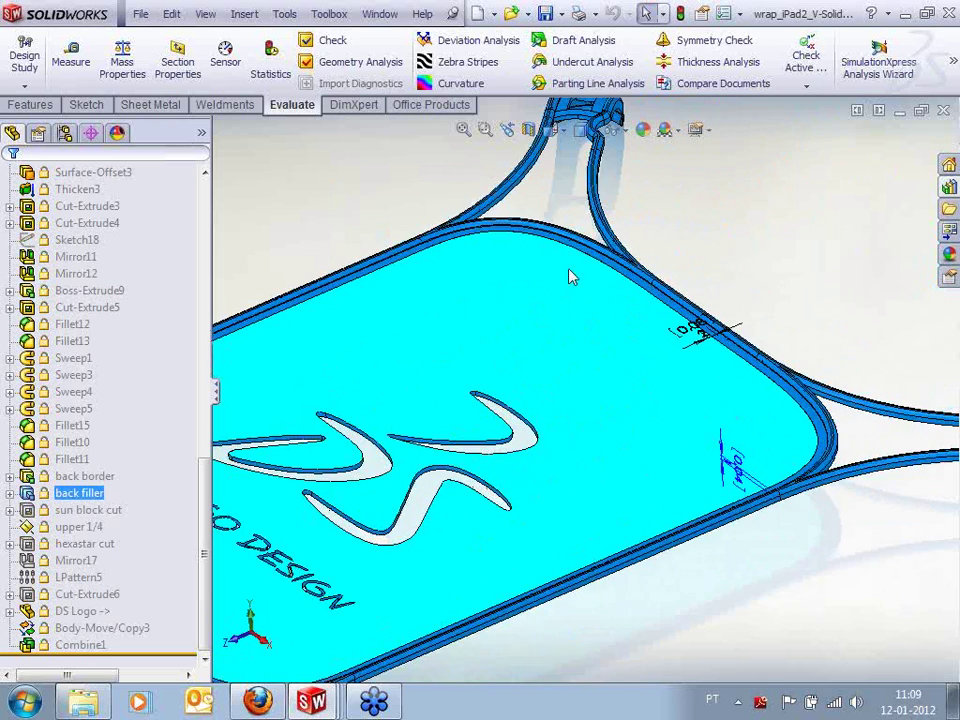
scroll(585, 270, down, 2)
click(603, 289)
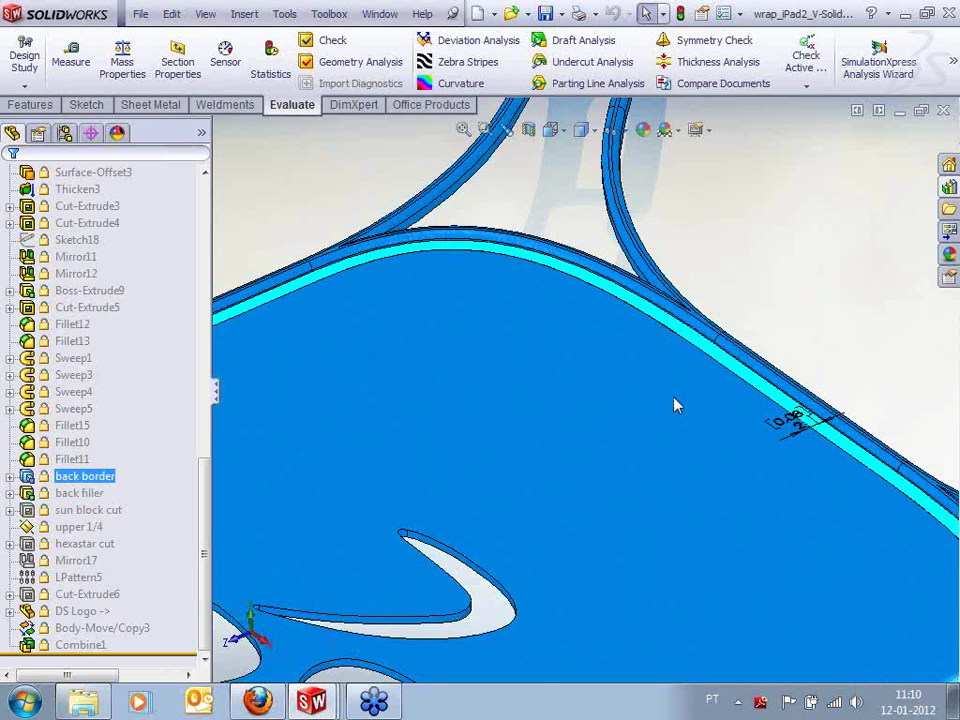
scroll(675, 440, up, 5)
scroll(567, 380, down, 4)
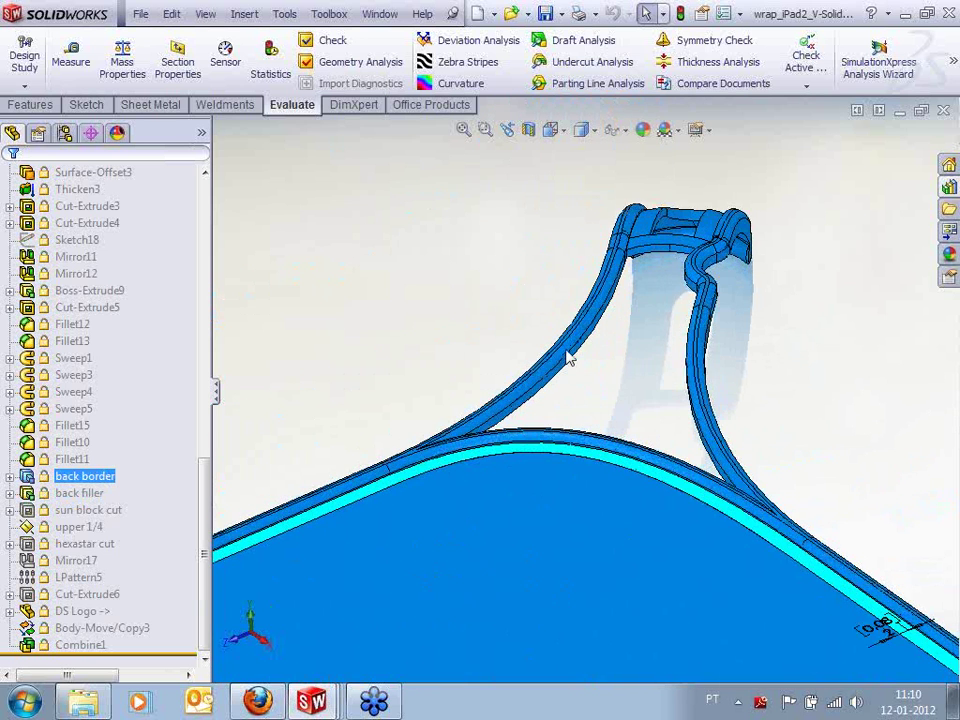
click(572, 424)
scroll(578, 550, up, 5)
middle_drag(568, 548, 497, 467)
Try to modify the blue feature dimension of the frozen back filler
click(497, 467)
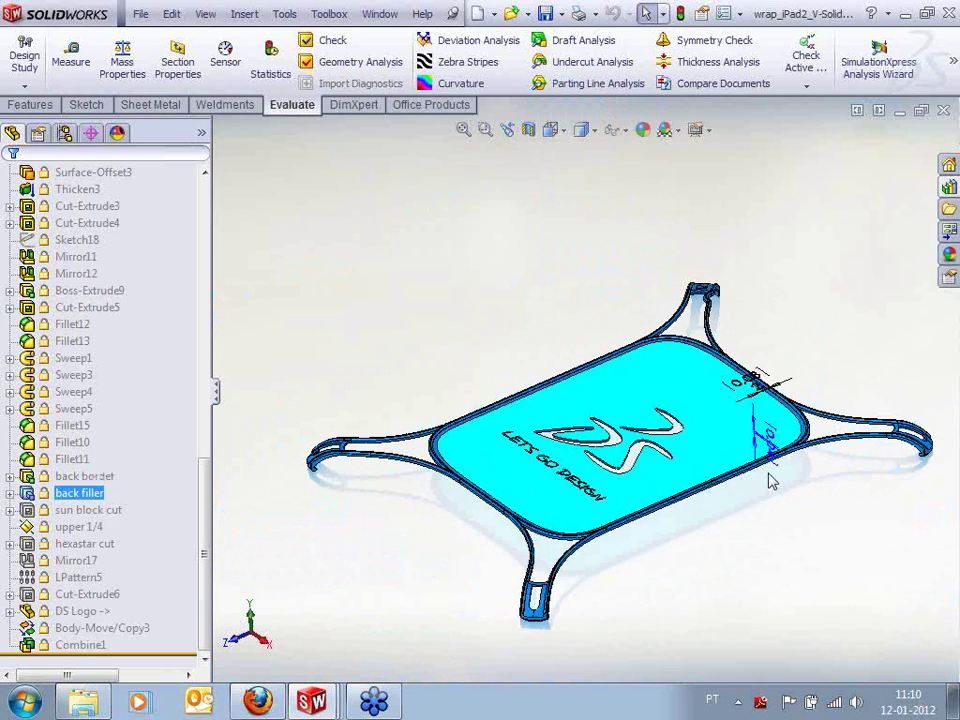
scroll(731, 381, down, 3)
scroll(706, 345, down, 2)
click(706, 345)
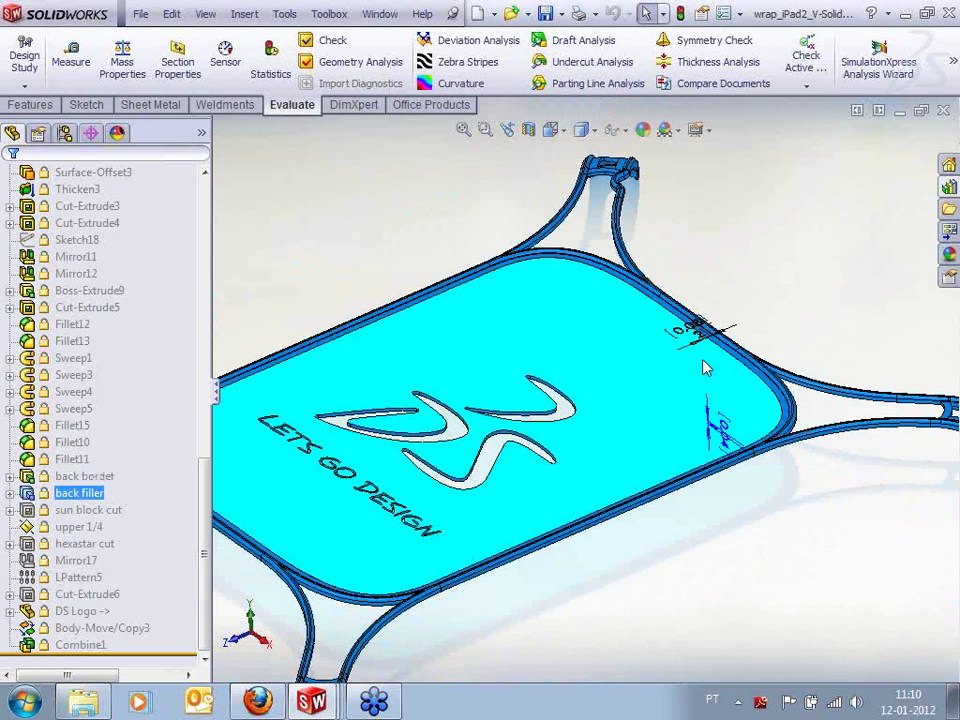
middle_drag(767, 343, 740, 427)
double_click(738, 420)
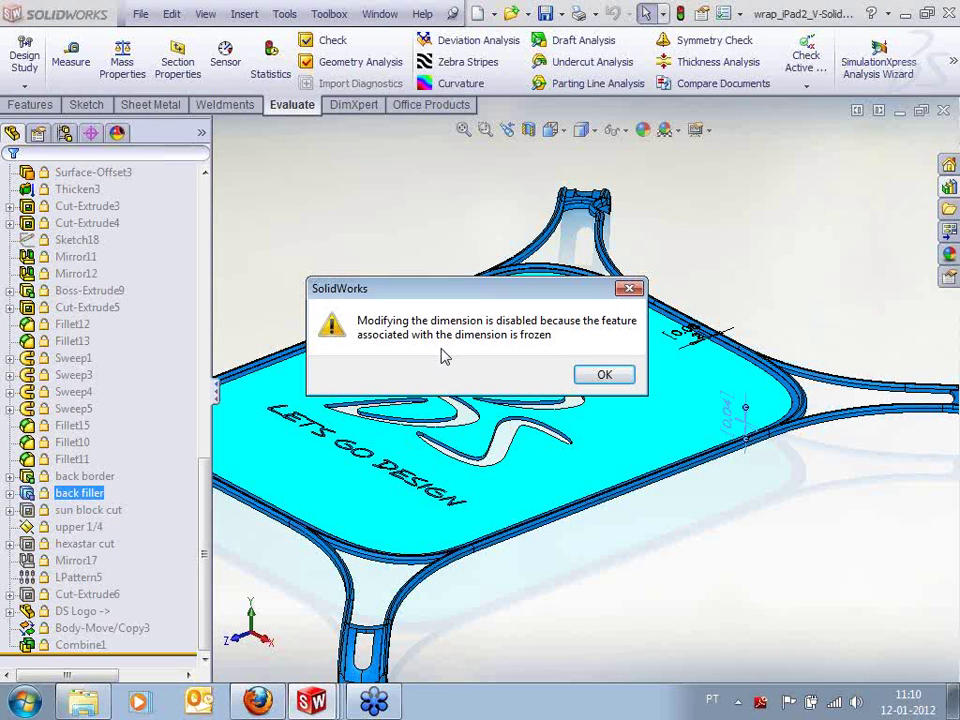
click(585, 375)
middle_drag(675, 285, 470, 291)
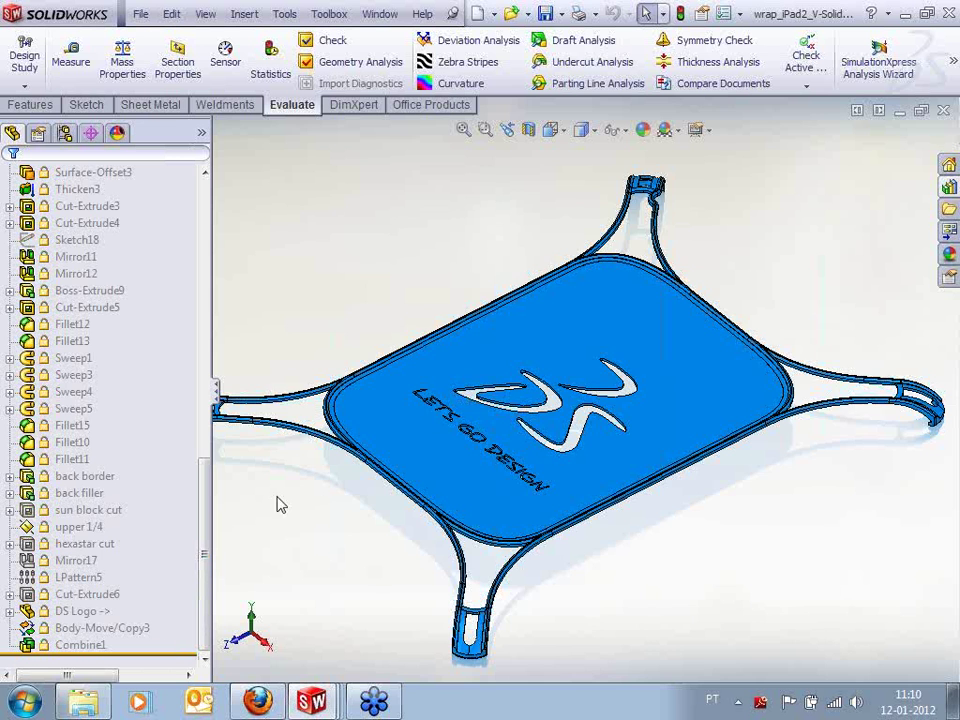
Narrow the feature tree and move the Freeze bar up to just after Sweep5, unfreezing Fillet15 through Combine1
scroll(371, 506, up, 1)
middle_drag(371, 506, 378, 483)
scroll(575, 430, down, 1)
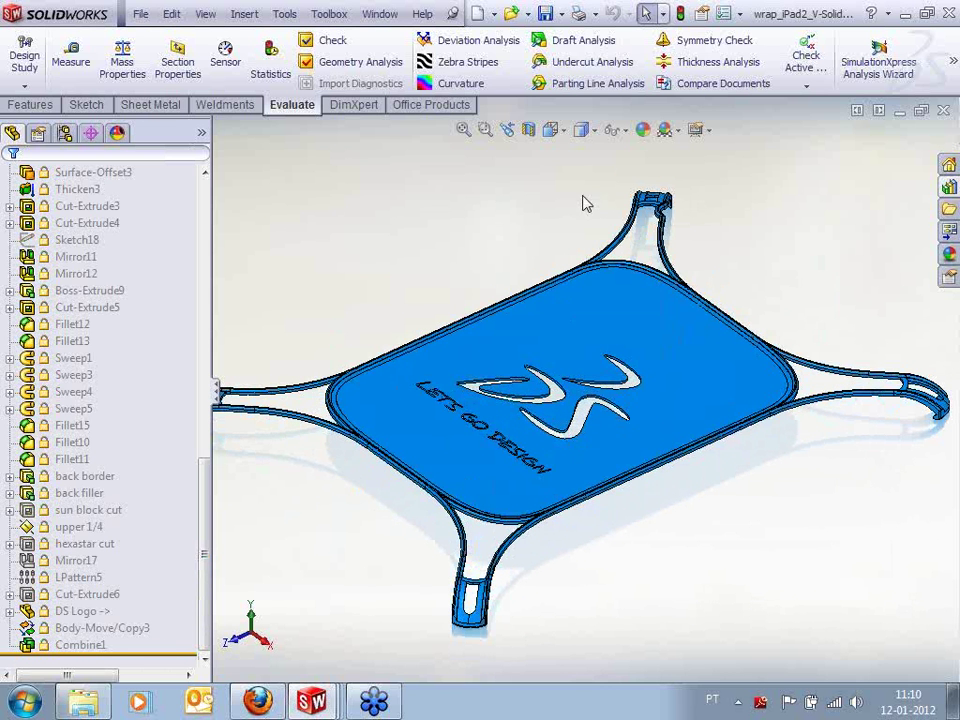
scroll(563, 393, up, 1)
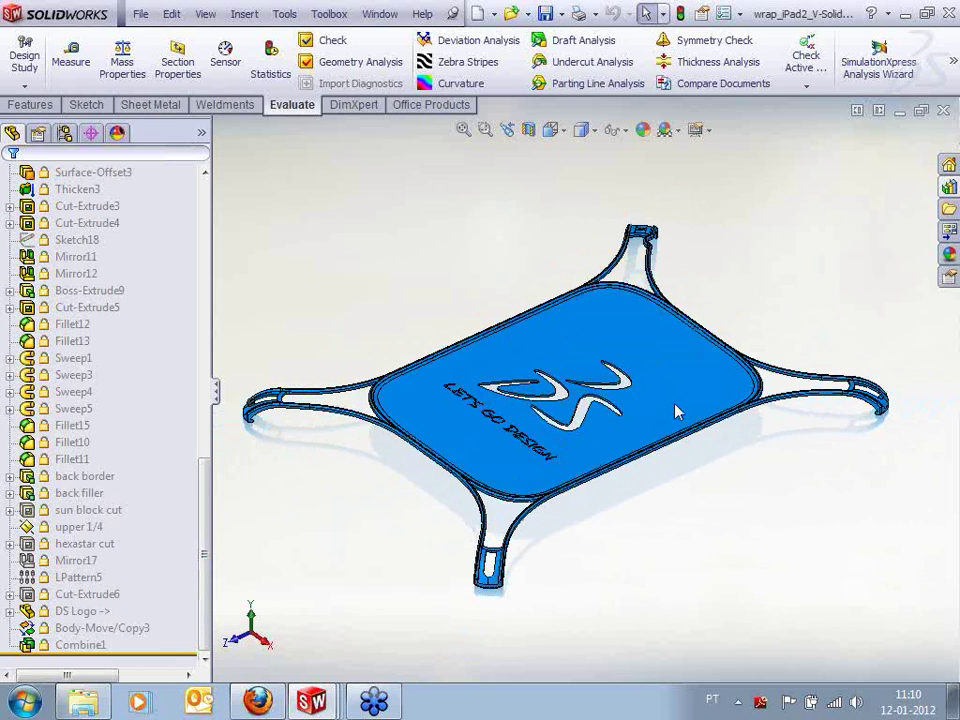
drag(212, 289, 180, 290)
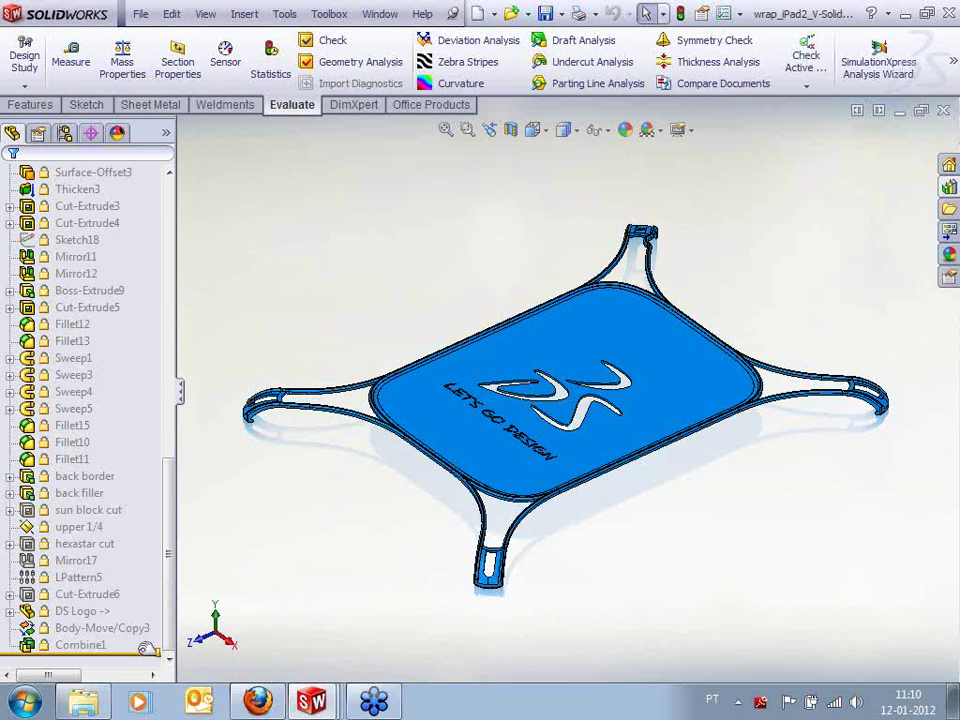
drag(147, 647, 135, 416)
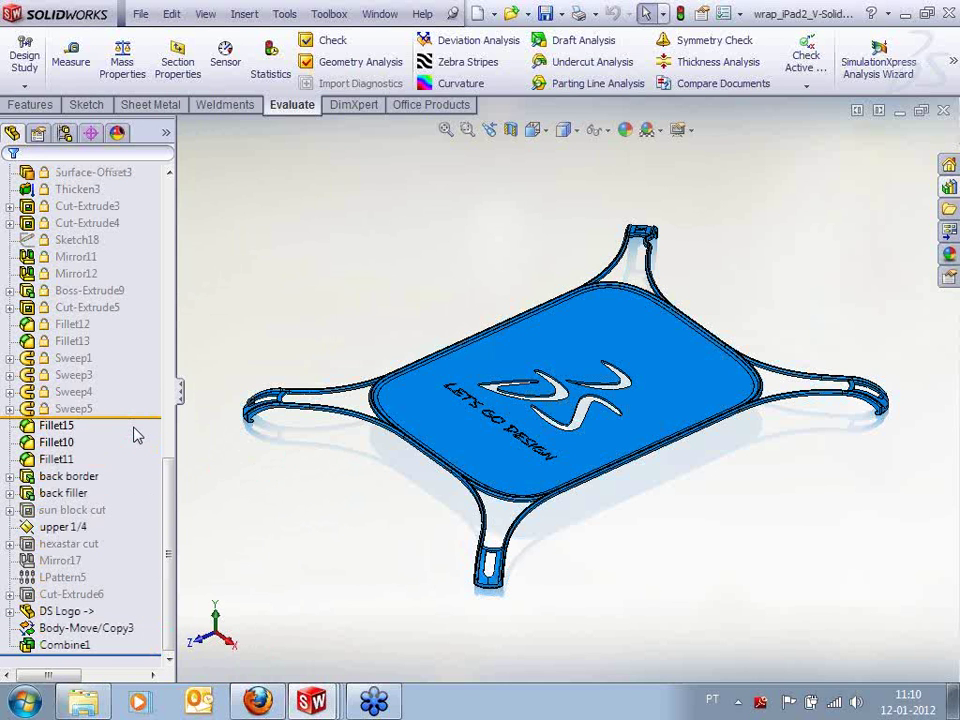
Change the radius dimension of the unfrozen Fillet15 on the wrap's corner clips
click(56, 426)
click(48, 456)
click(45, 442)
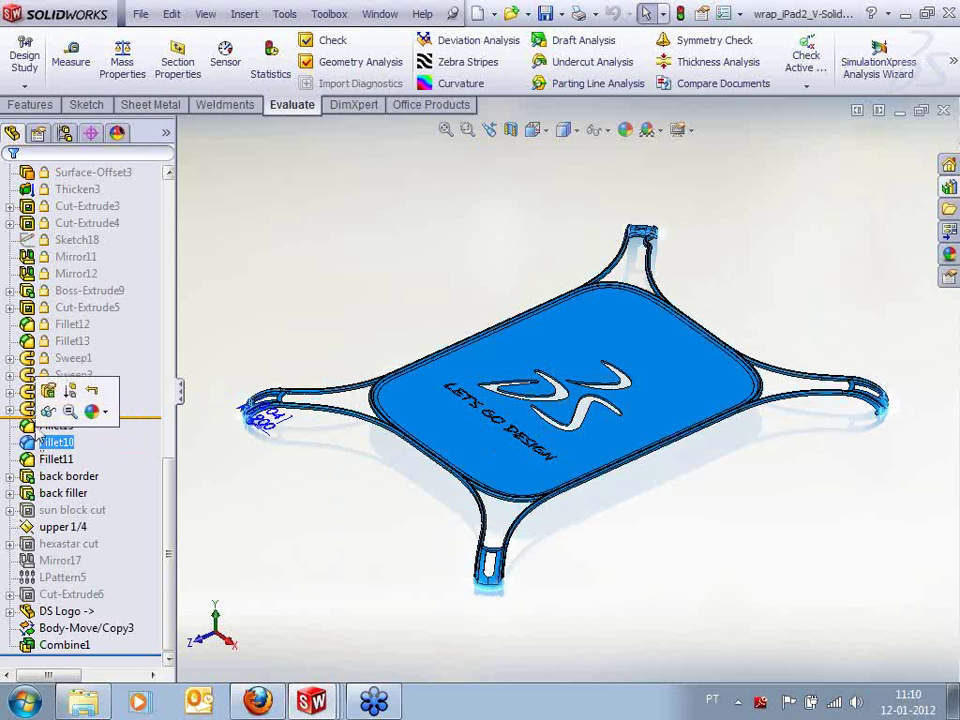
click(52, 428)
middle_drag(228, 442, 265, 463)
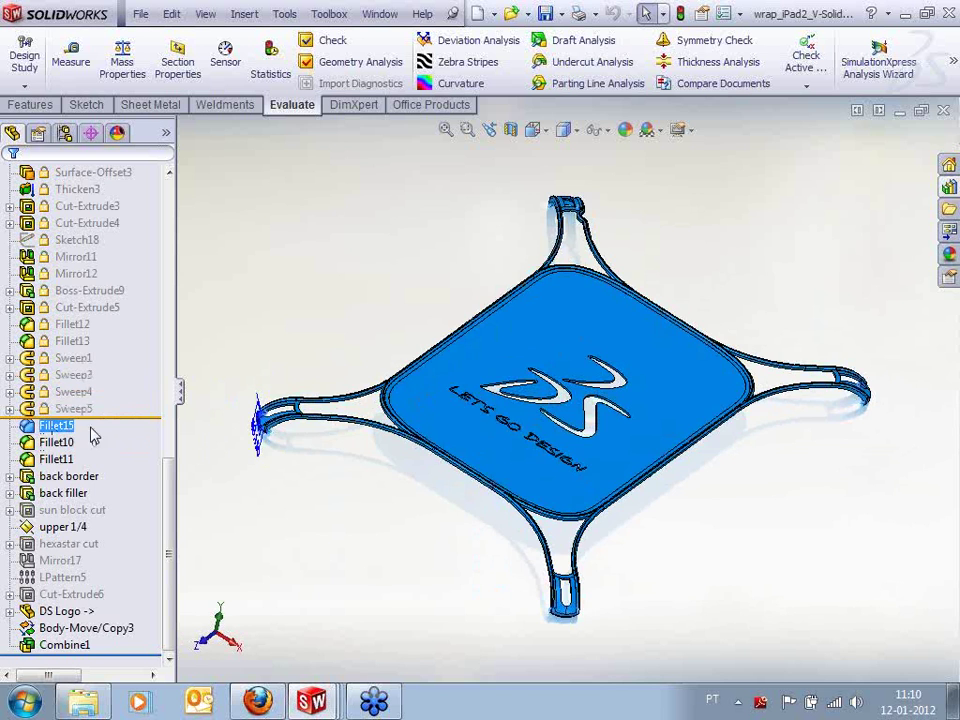
scroll(274, 441, down, 5)
middle_drag(347, 439, 365, 395)
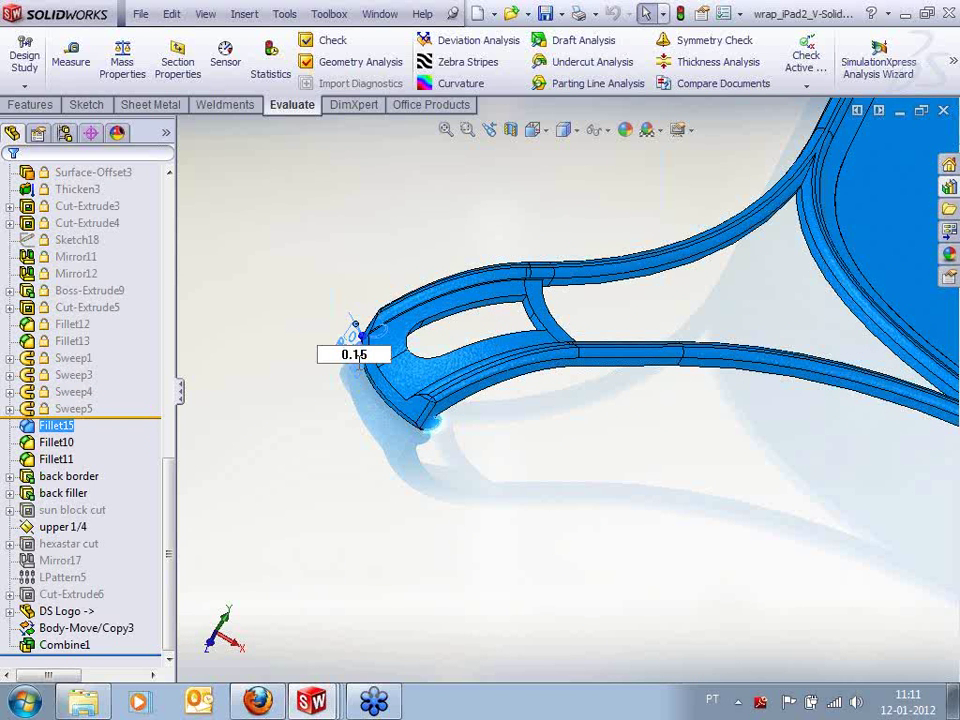
drag(360, 356, 371, 359)
text(2)
key(Return)
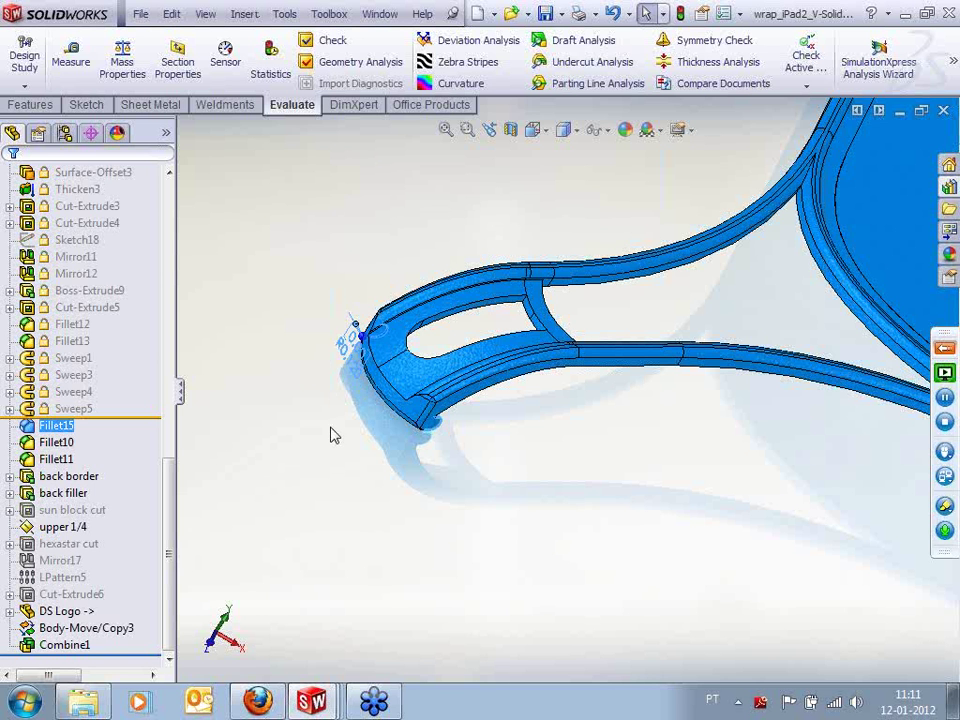
scroll(666, 370, up, 7)
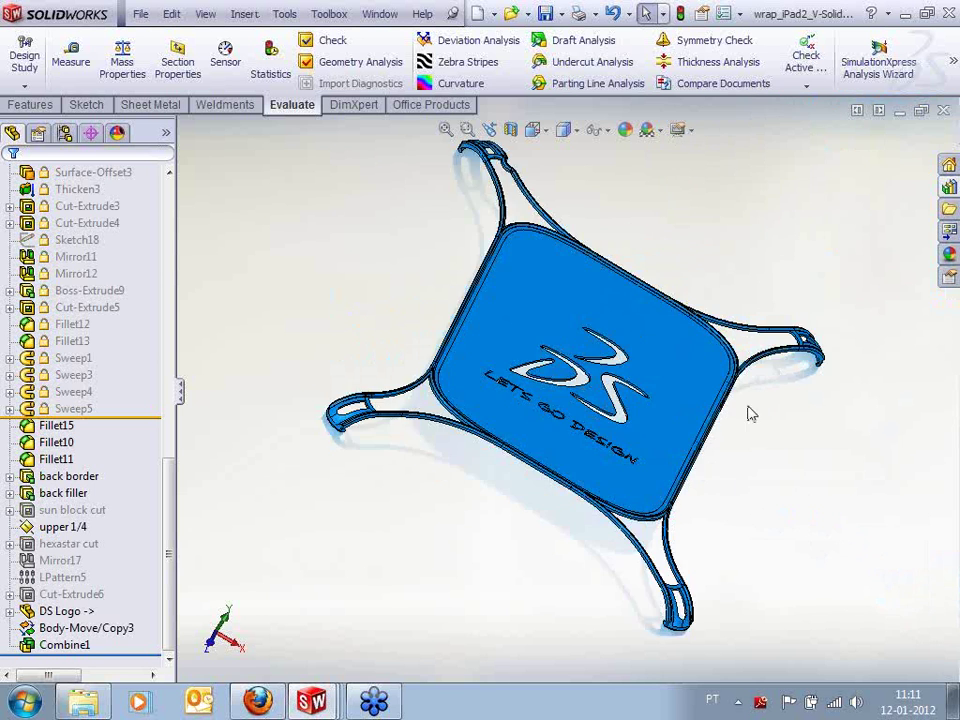
middle_drag(748, 408, 660, 392)
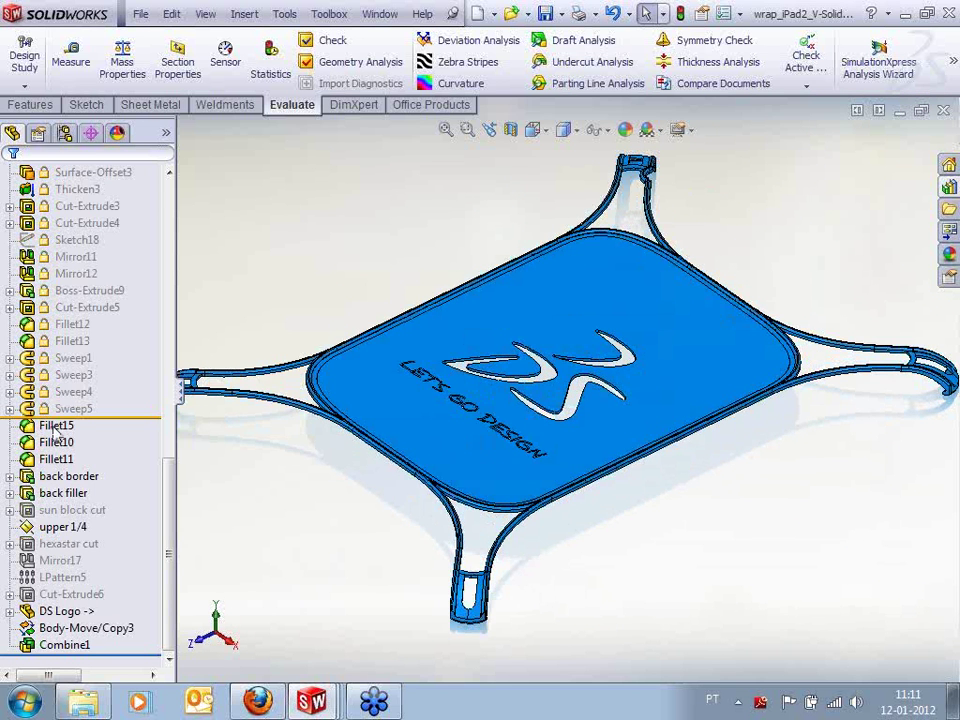
Move the Freeze bar down below Combine1 to freeze all the wrap's features again
scroll(278, 475, up, 1)
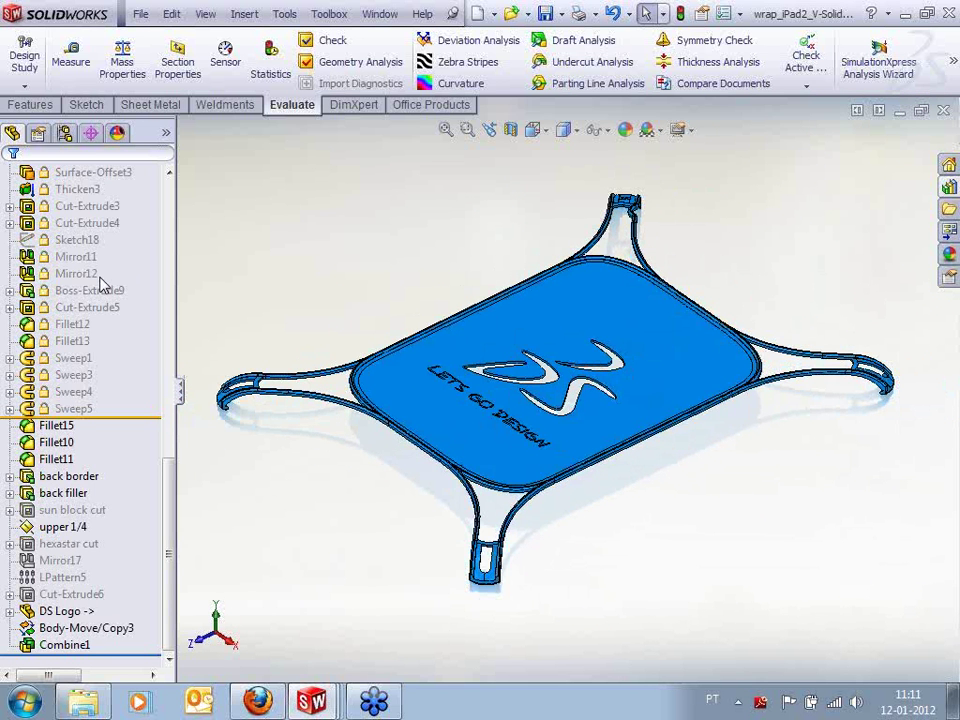
middle_drag(306, 476, 304, 482)
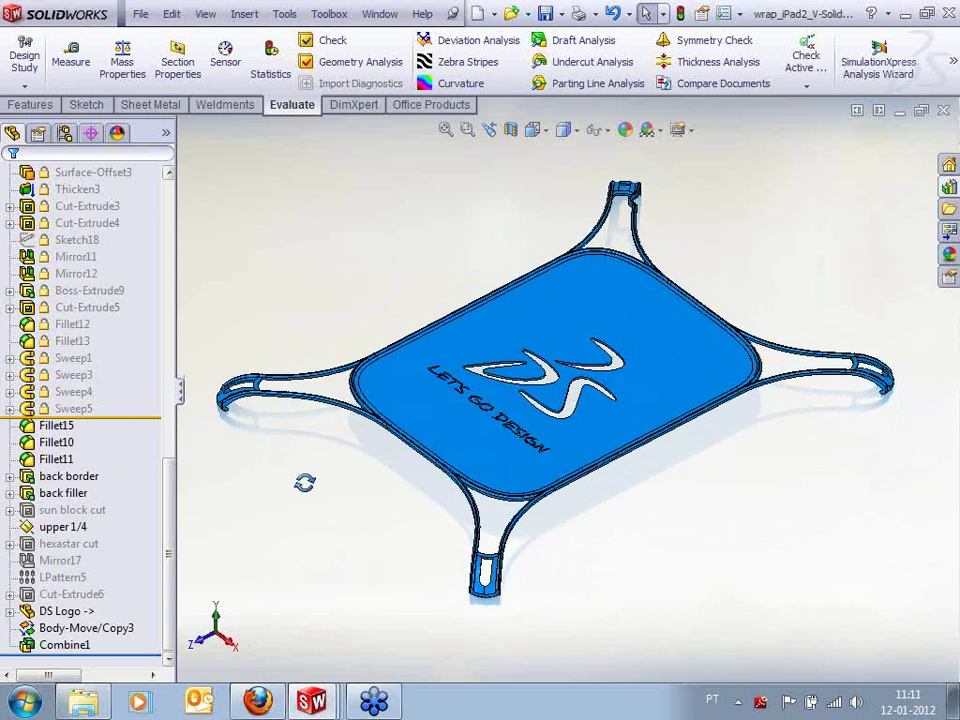
drag(125, 418, 118, 654)
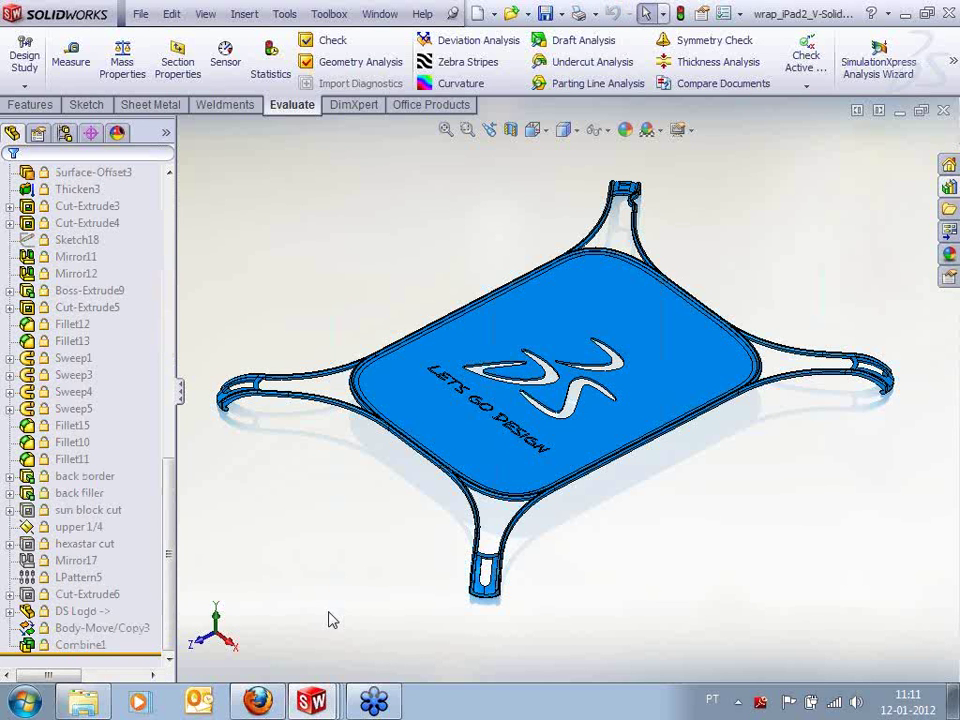
Turn off the Enable Freeze bar option in the general system options
middle_drag(444, 471, 444, 461)
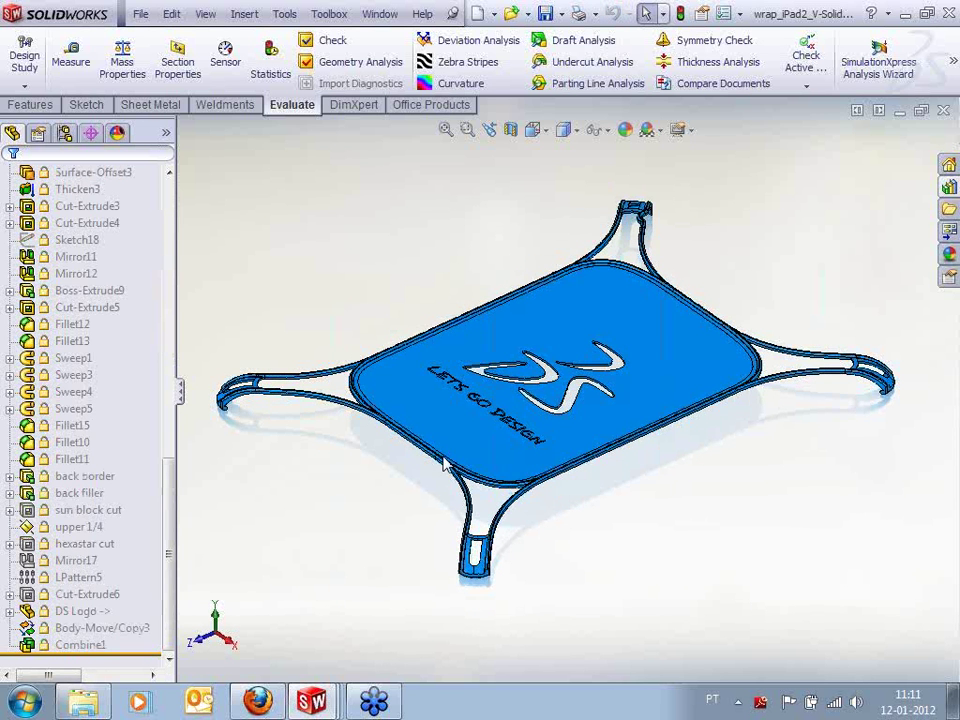
click(284, 14)
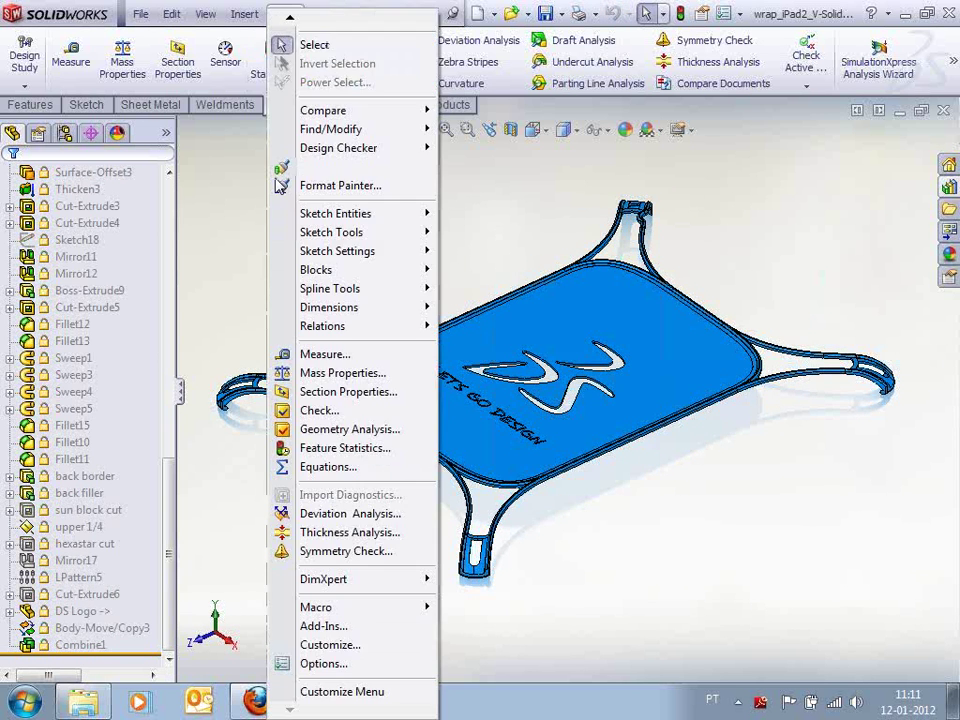
click(378, 665)
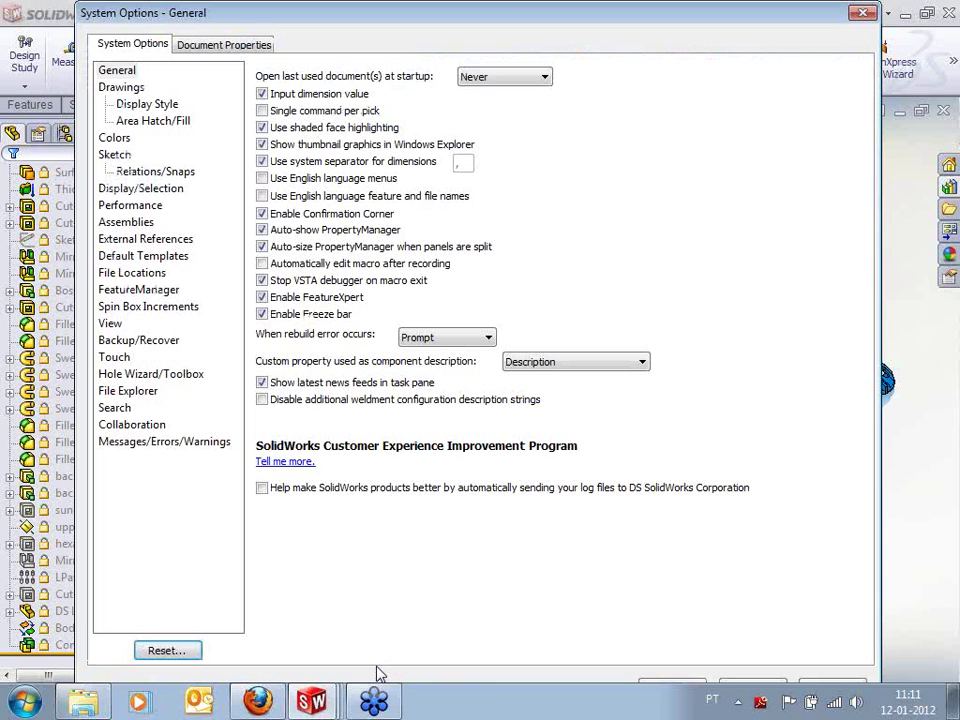
click(309, 317)
drag(507, 8, 505, 1)
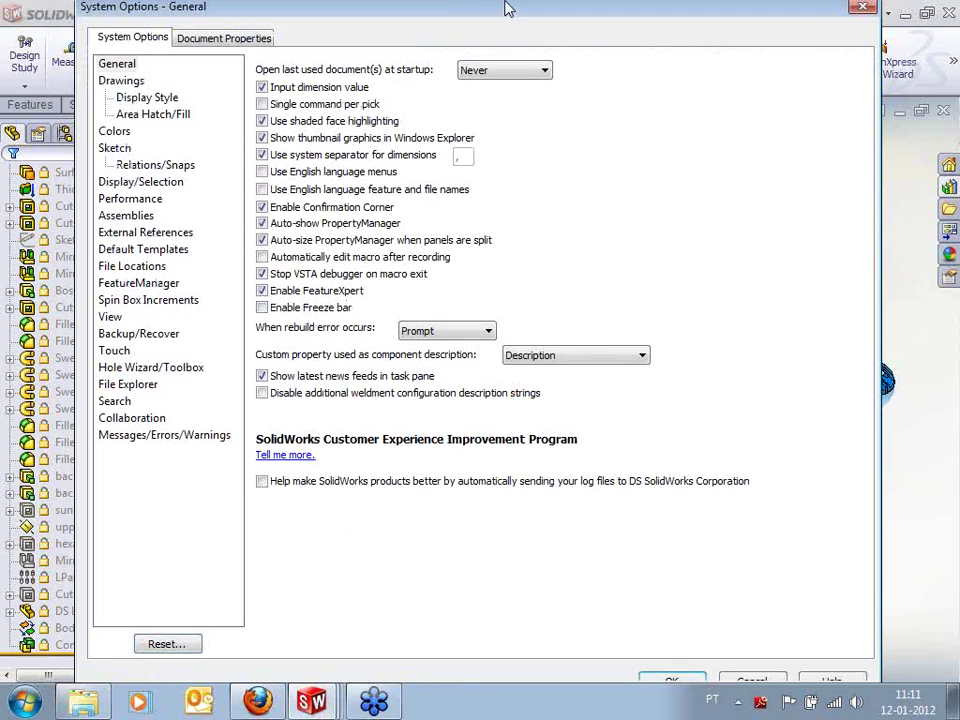
click(662, 686)
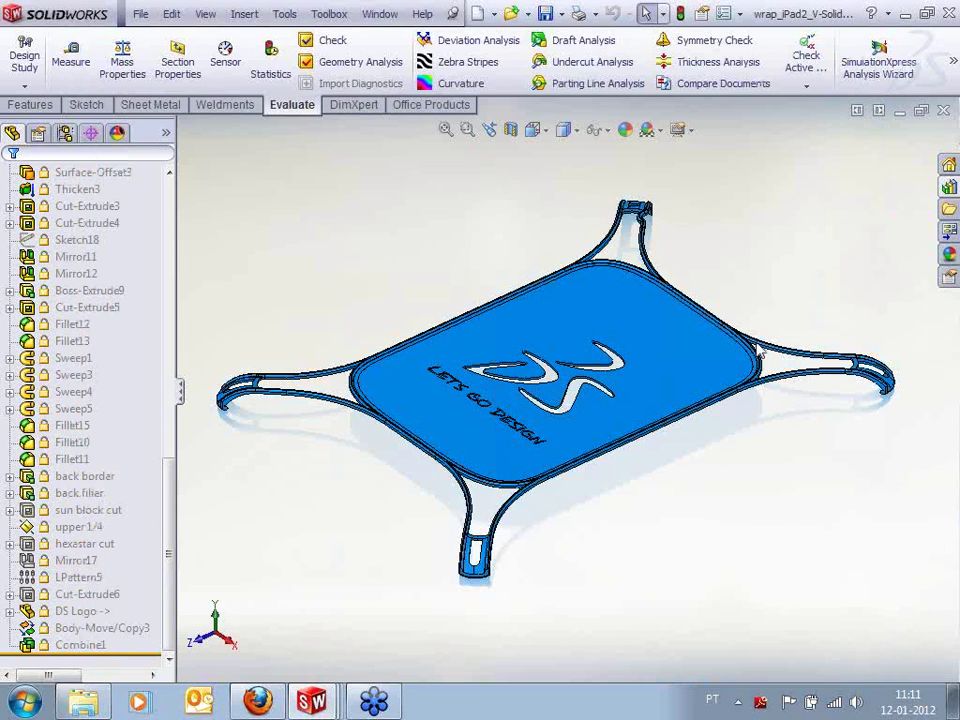
Close the wrap part, the DS Logo part, the iPad Wrap assembly and the SWiPad part without saving changes
click(943, 110)
click(525, 396)
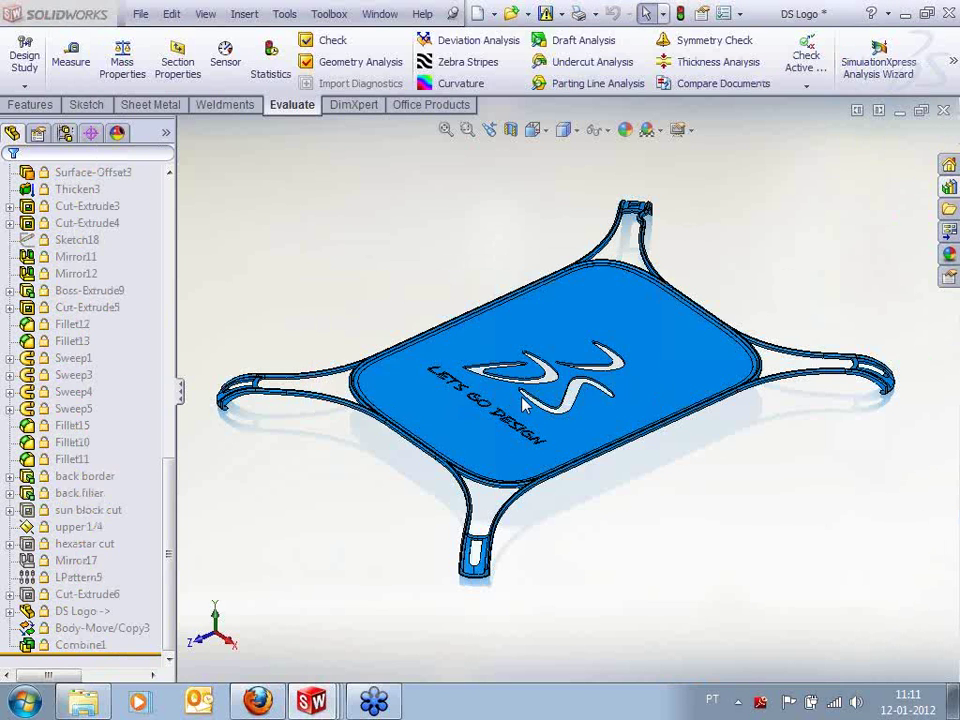
click(943, 110)
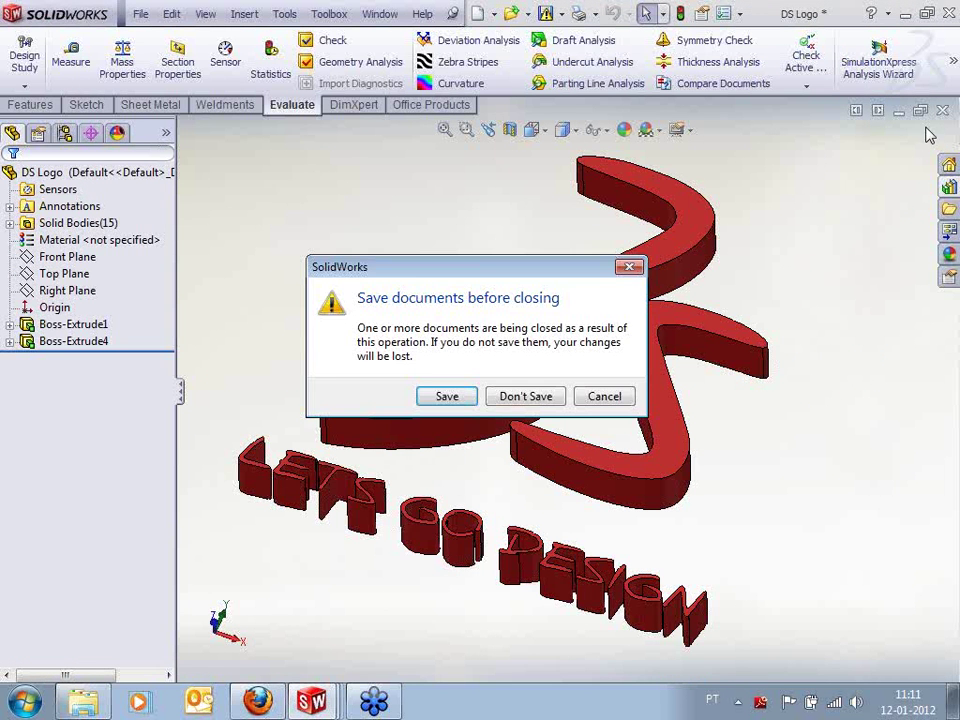
click(549, 395)
click(943, 110)
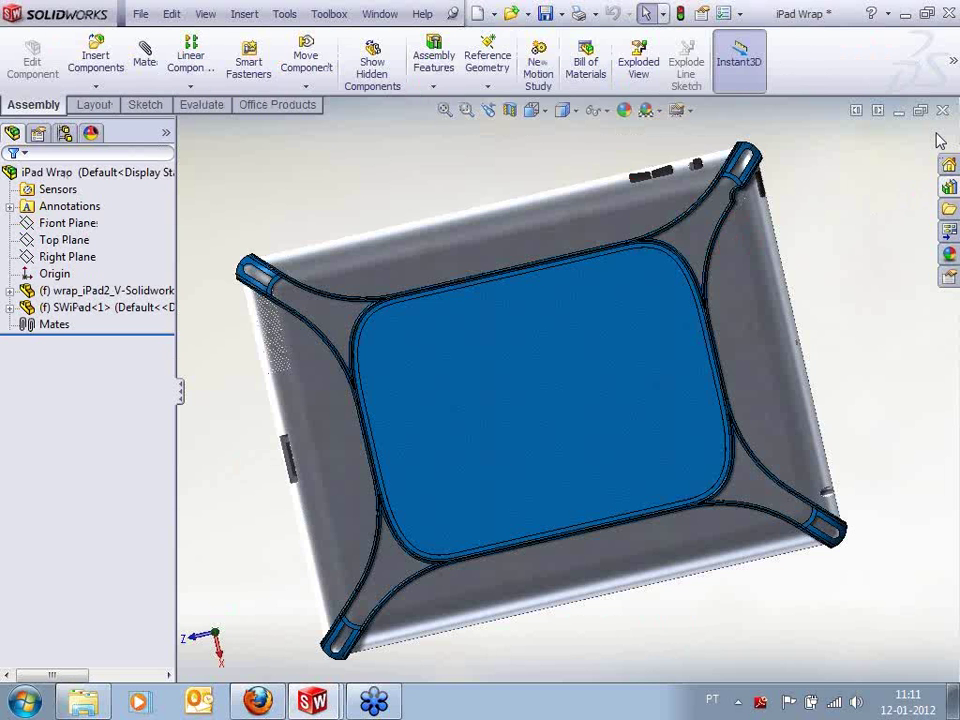
click(943, 110)
key(n)
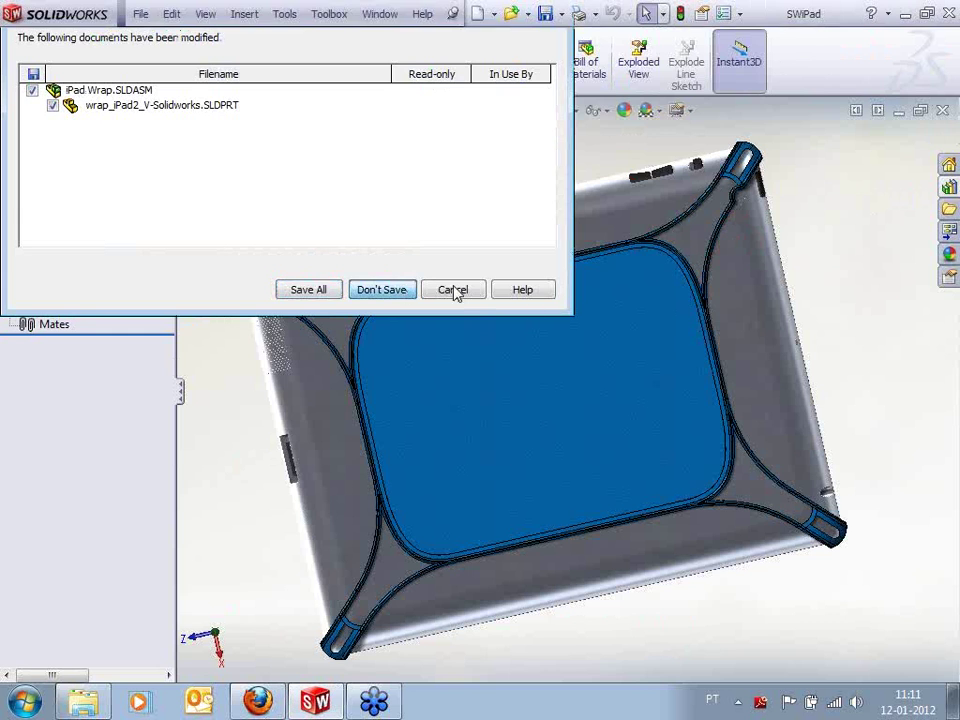
click(943, 110)
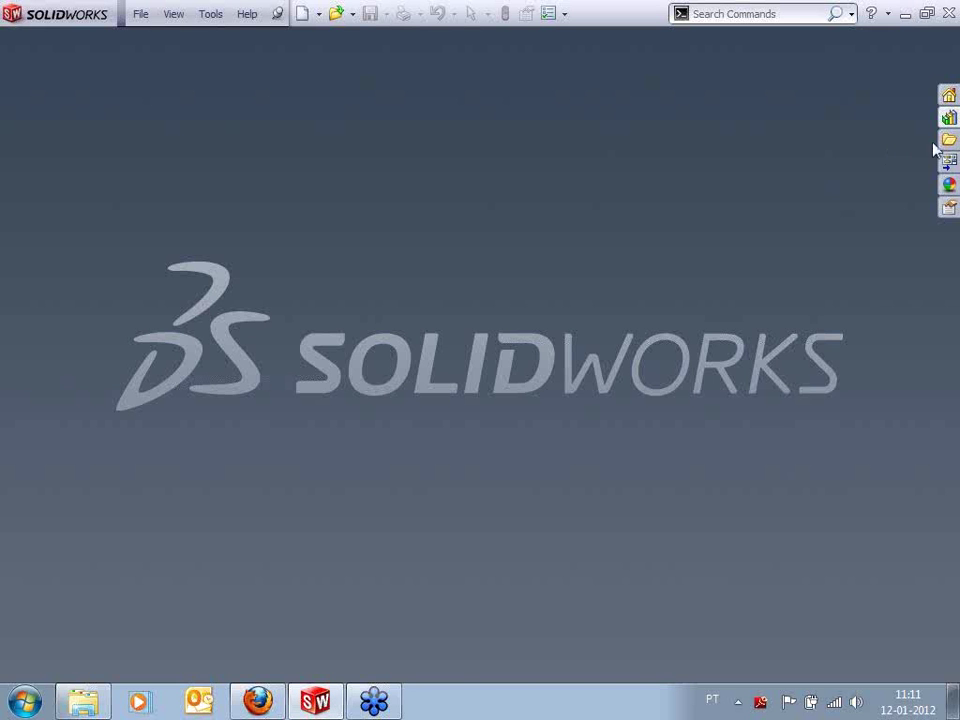
Show the contents of the 10 - Large Design Review folder in the Design Library
click(948, 118)
click(762, 175)
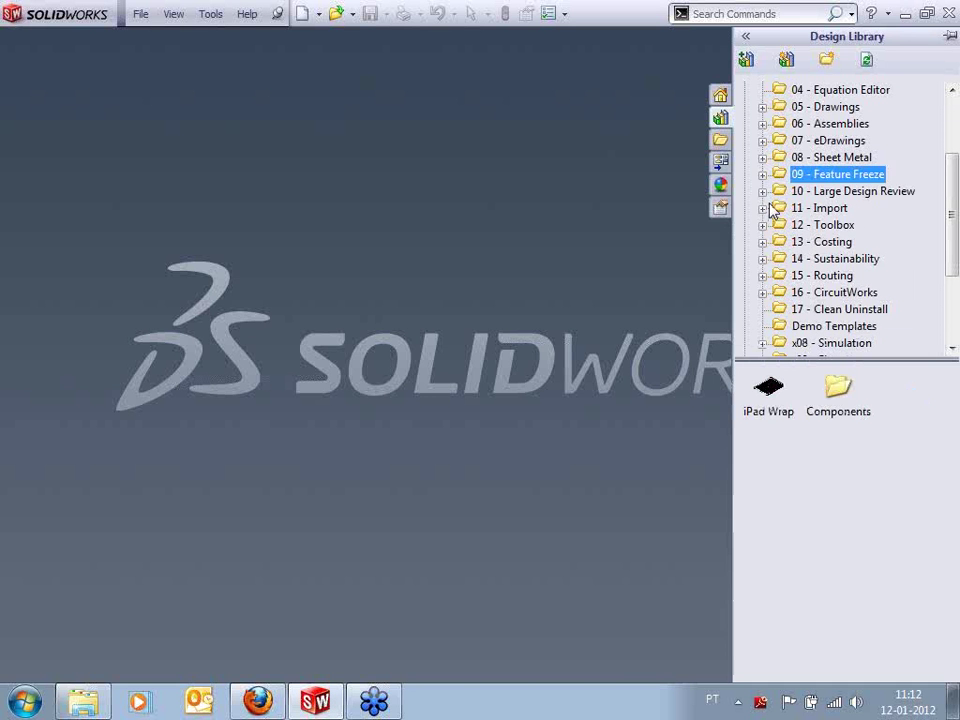
click(866, 194)
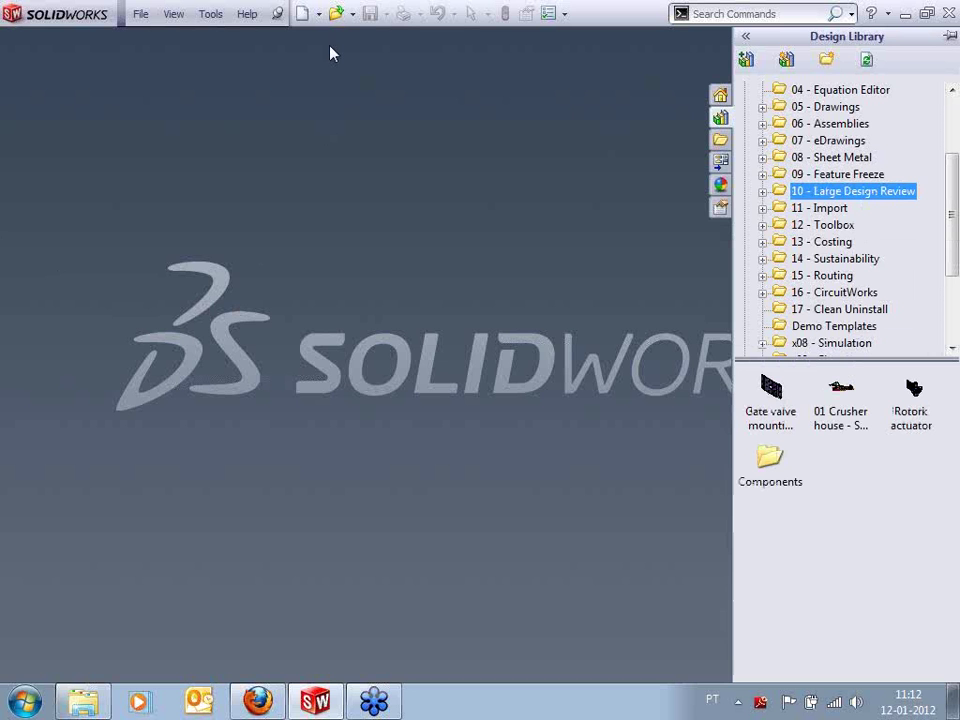
Start opening a file and browse from SW2012_What's_New_SP0 into the 10 - Large Design Review folder
click(336, 13)
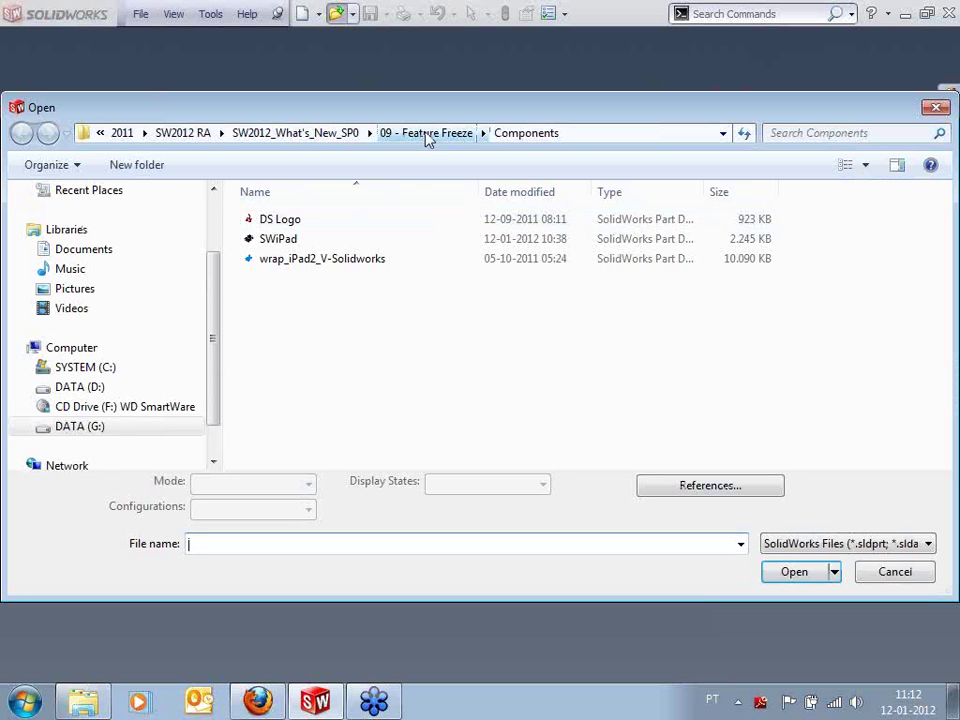
click(340, 133)
drag(505, 105, 506, 66)
double_click(345, 376)
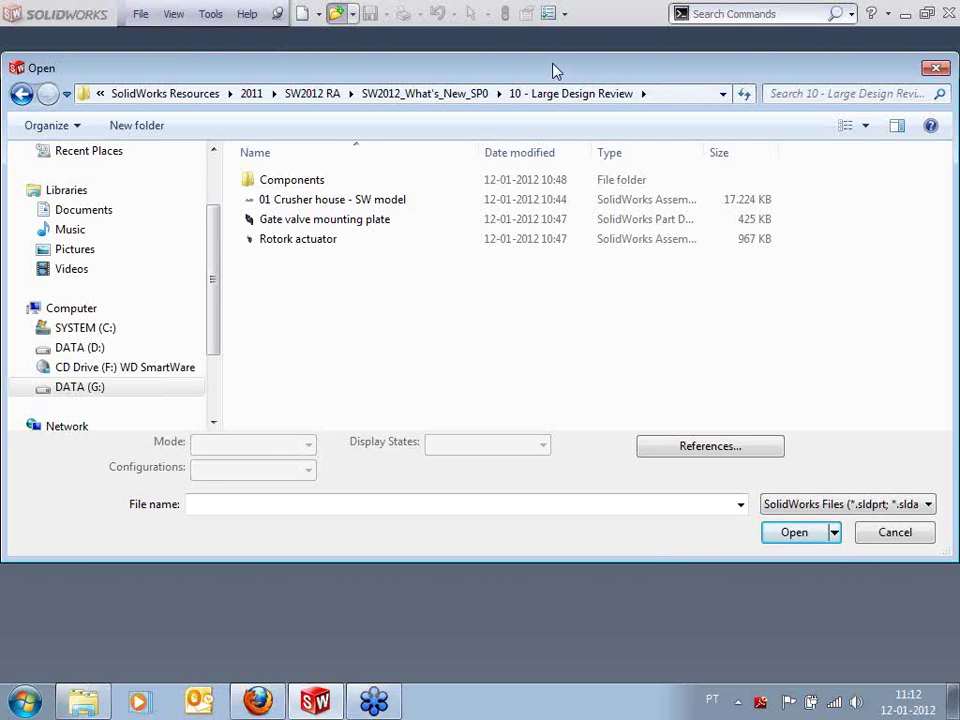
Make the Open dialog narrower and move it toward the middle of the screen
mouse_move(553, 71)
mouse_down()
mouse_move(570, 77)
mouse_move(553, 77)
mouse_up()
mouse_move(782, 82)
mouse_down()
mouse_move(754, 79)
mouse_move(782, 82)
mouse_up()
drag(953, 172, 816, 176)
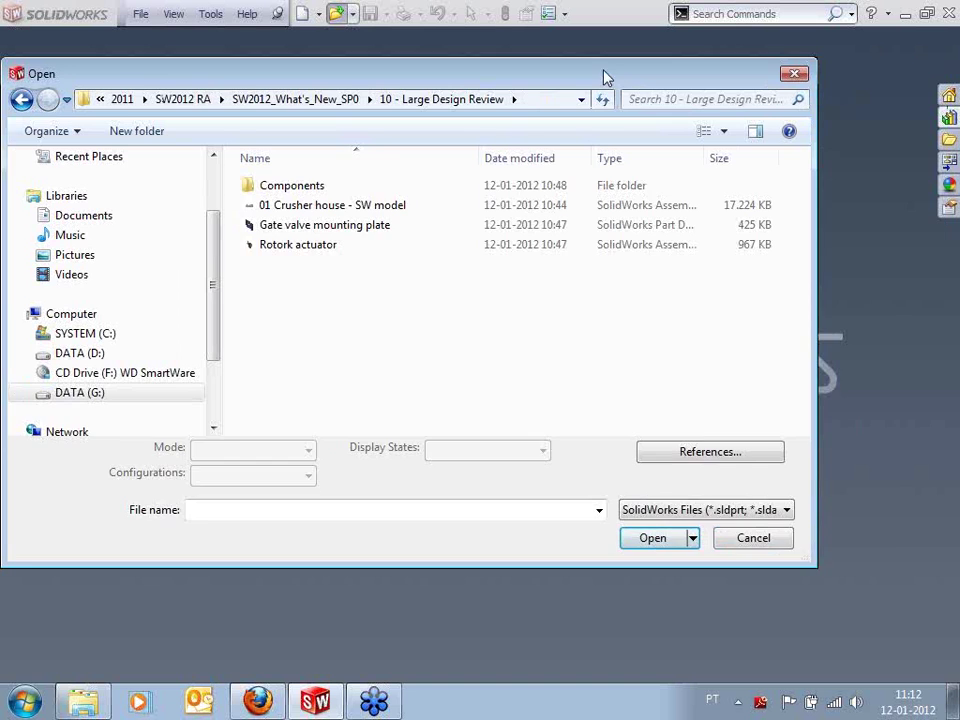
drag(606, 79, 672, 86)
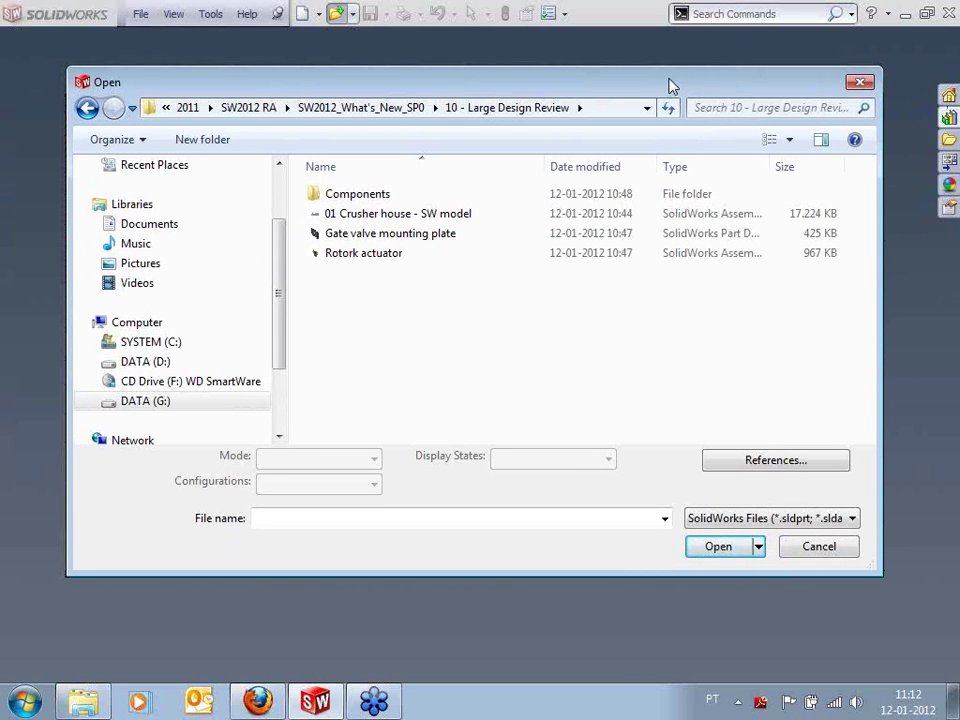
drag(676, 70, 676, 130)
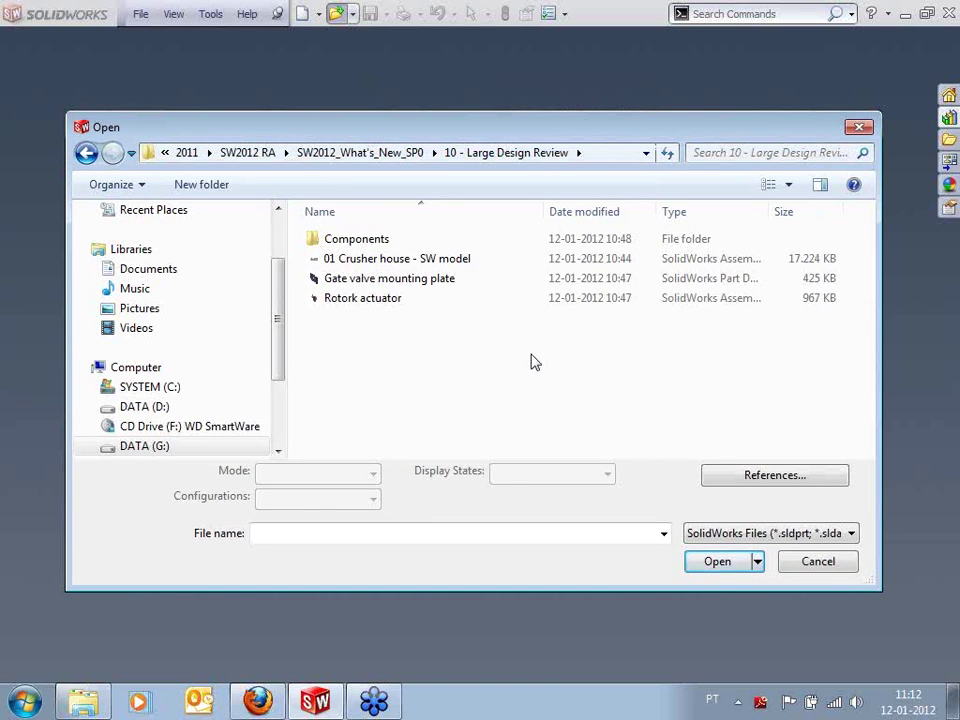
Adjust the file list's column widths and narrow the folder pane so that the full file types fit
drag(545, 211, 518, 214)
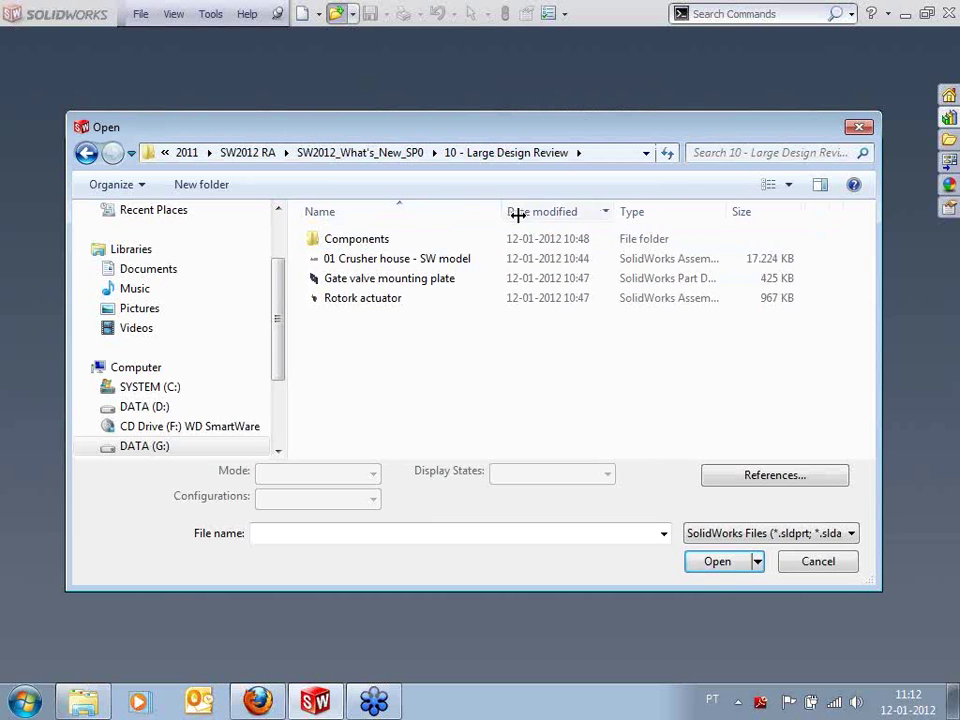
drag(612, 212, 603, 212)
drag(720, 212, 775, 211)
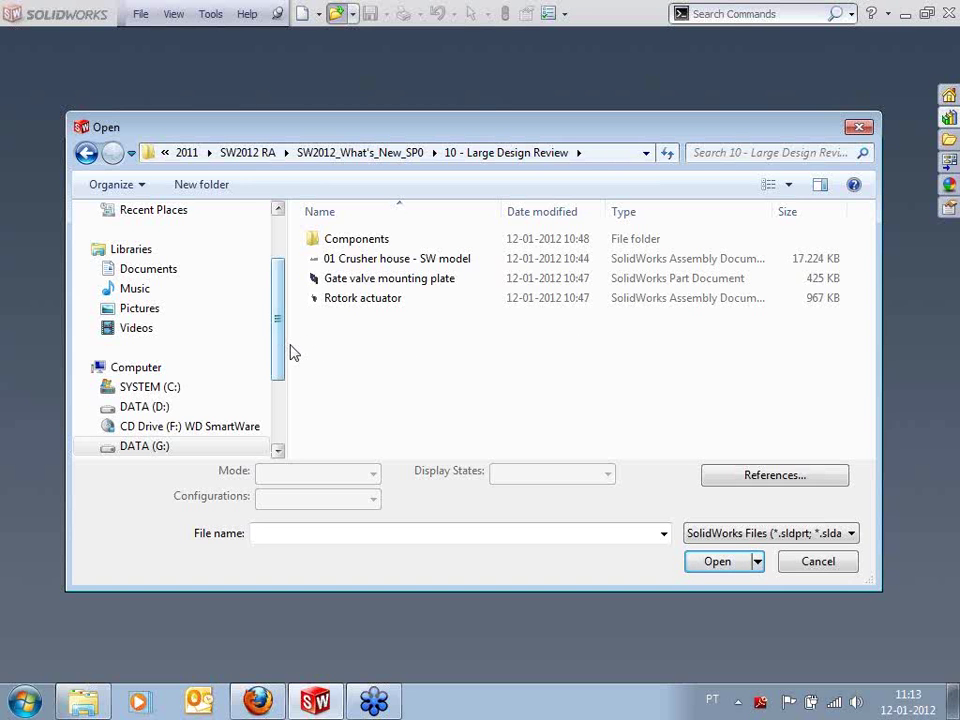
drag(287, 348, 247, 347)
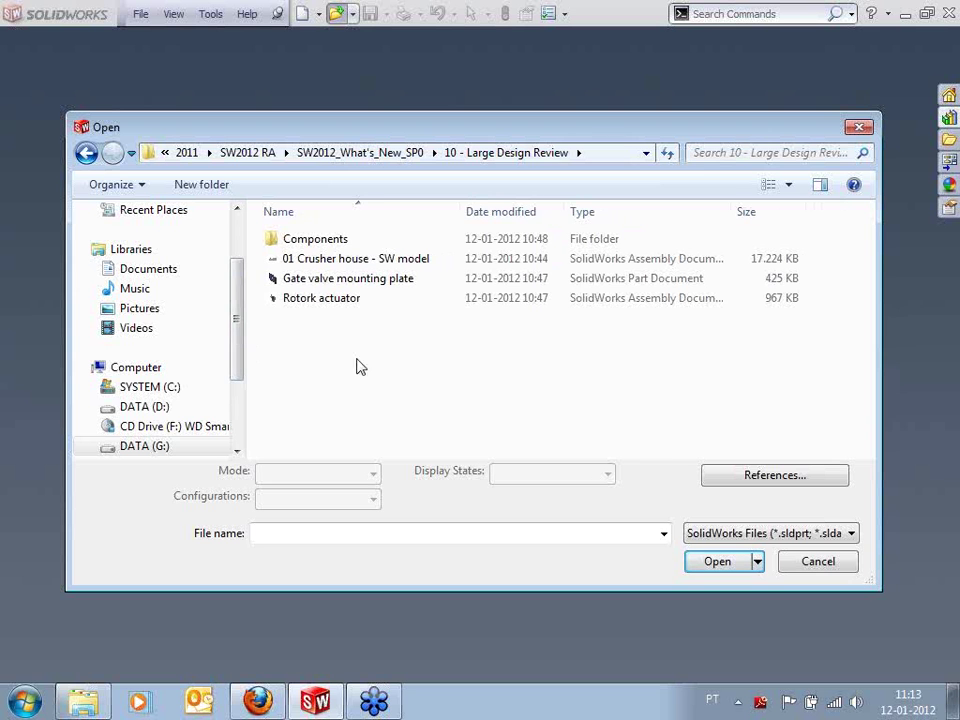
drag(456, 211, 442, 212)
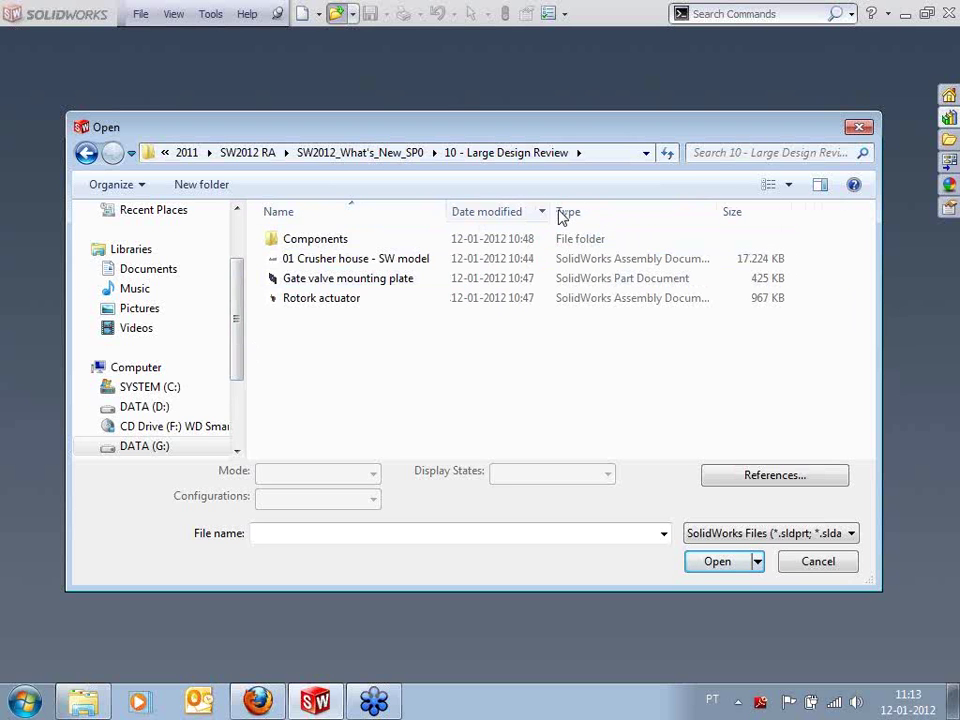
drag(554, 211, 548, 211)
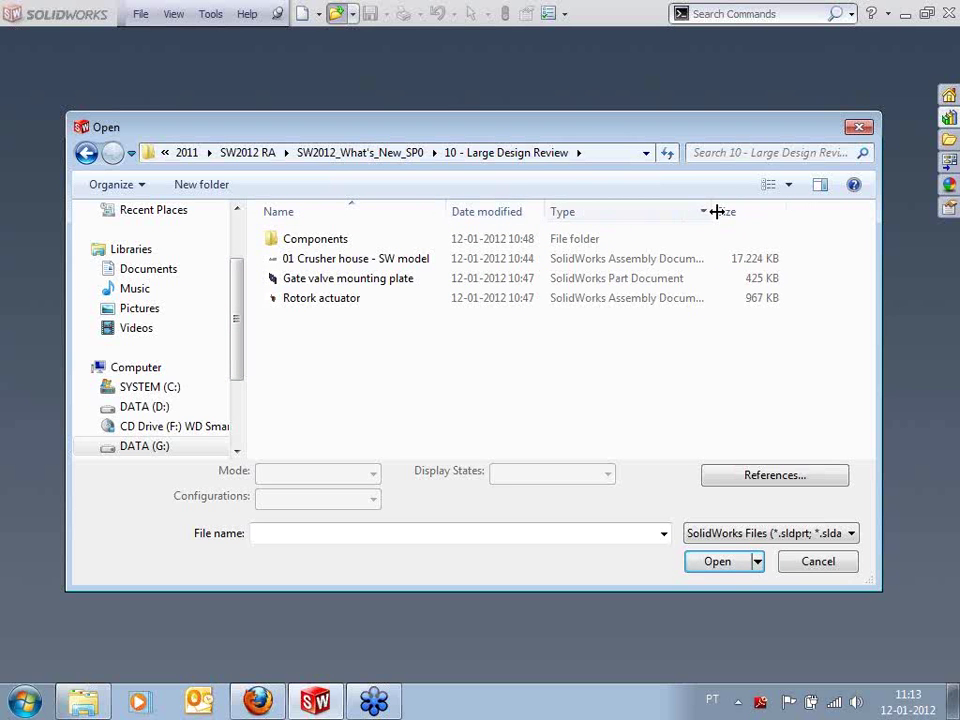
mouse_move(716, 211)
mouse_down()
mouse_move(756, 211)
mouse_move(728, 211)
mouse_up()
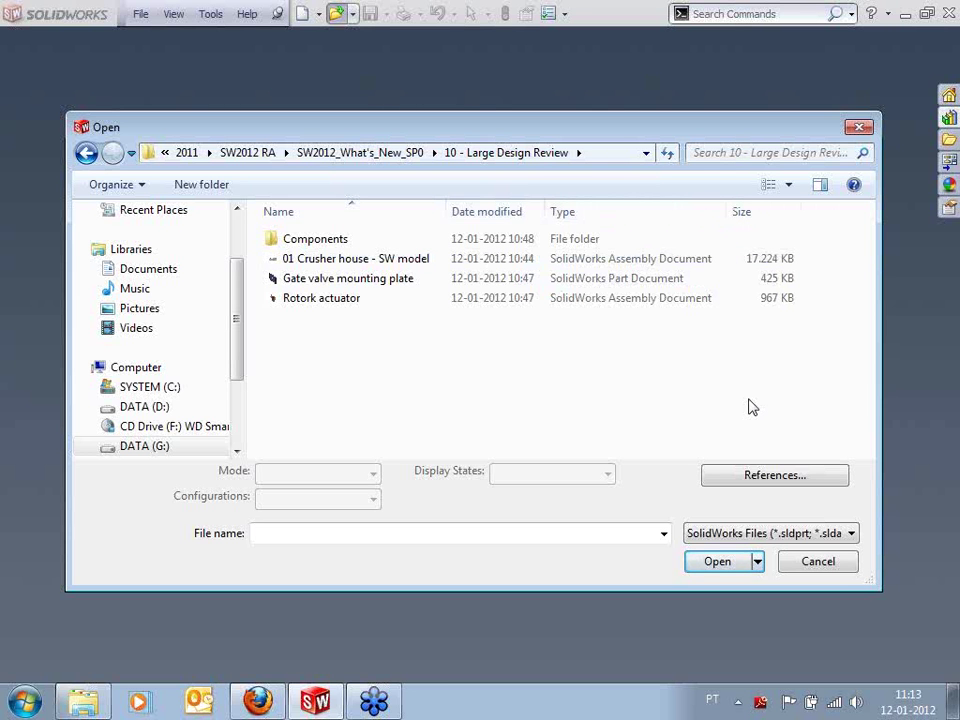
drag(614, 127, 616, 115)
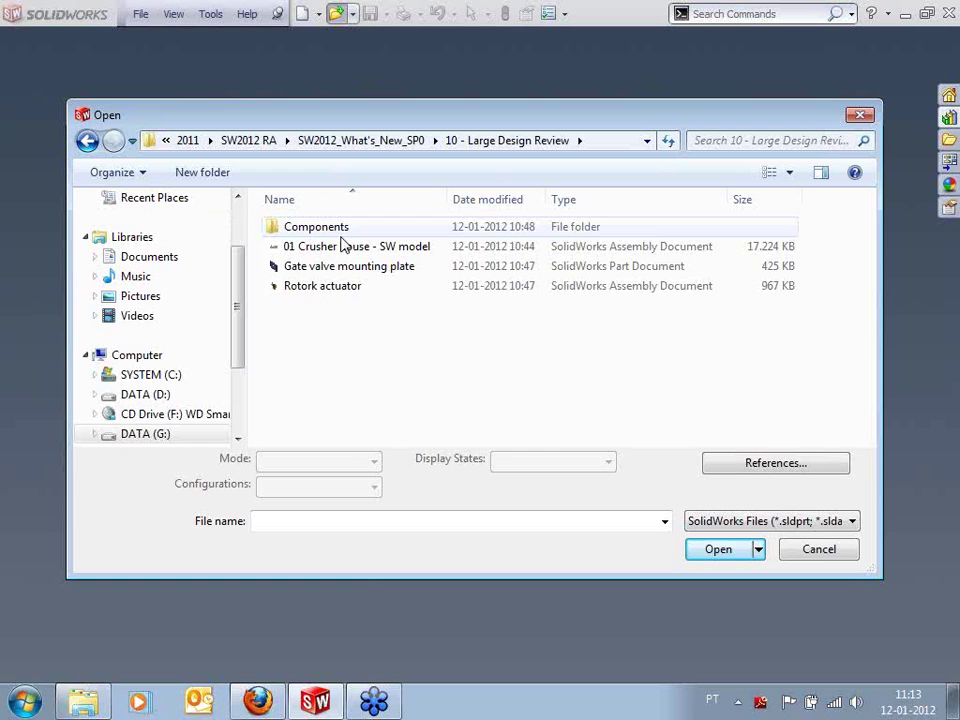
Open the 01 Crusher house - SW model assembly in Large Design Review mode and dismiss the introduction
click(378, 247)
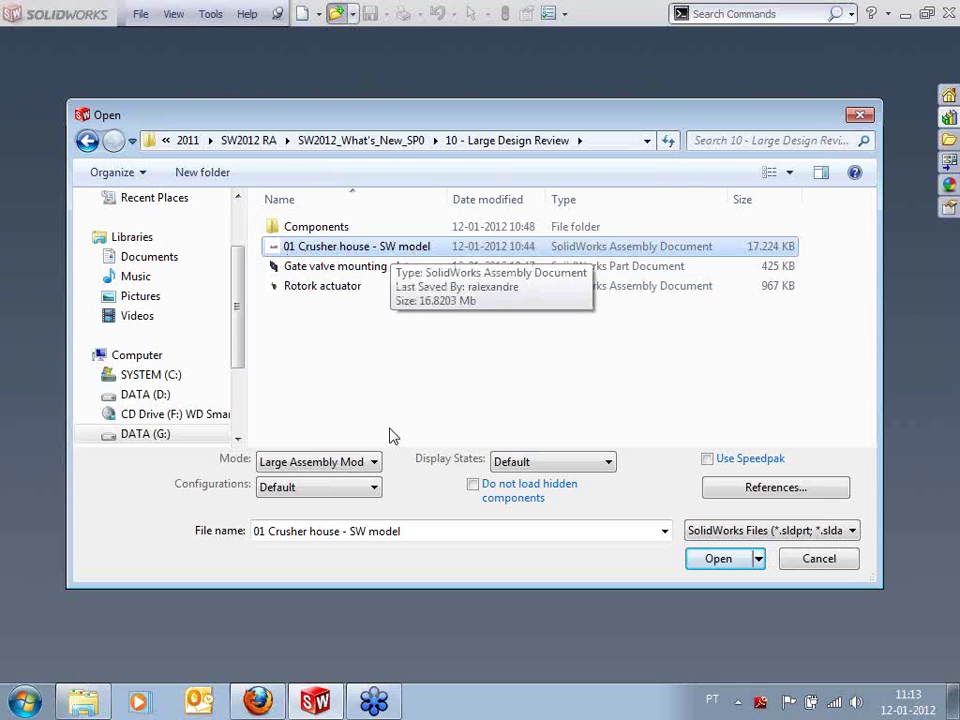
click(375, 462)
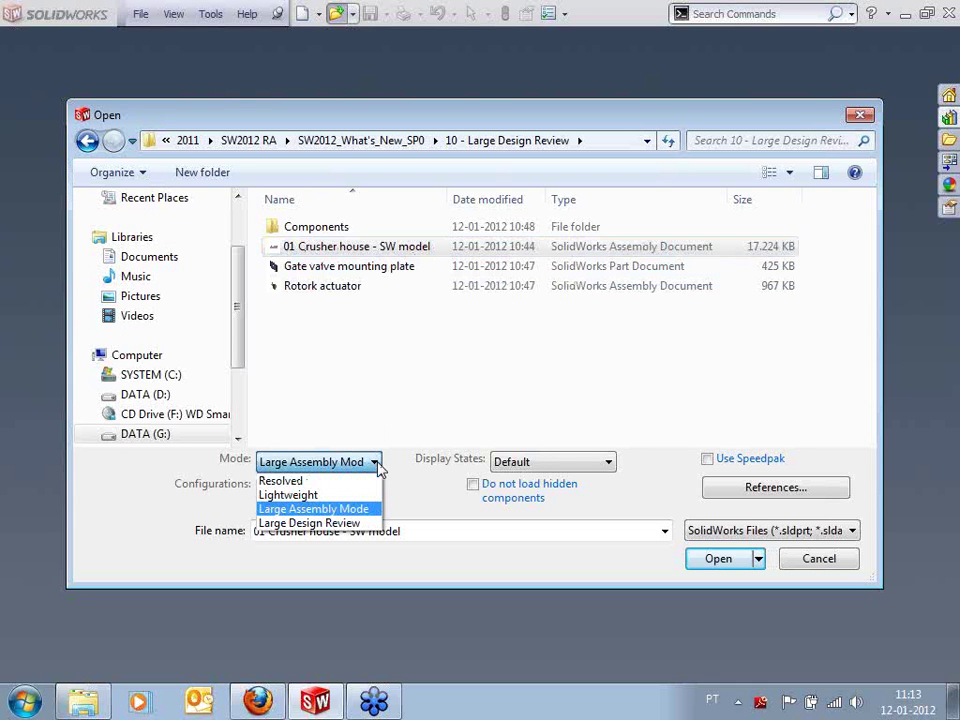
click(311, 526)
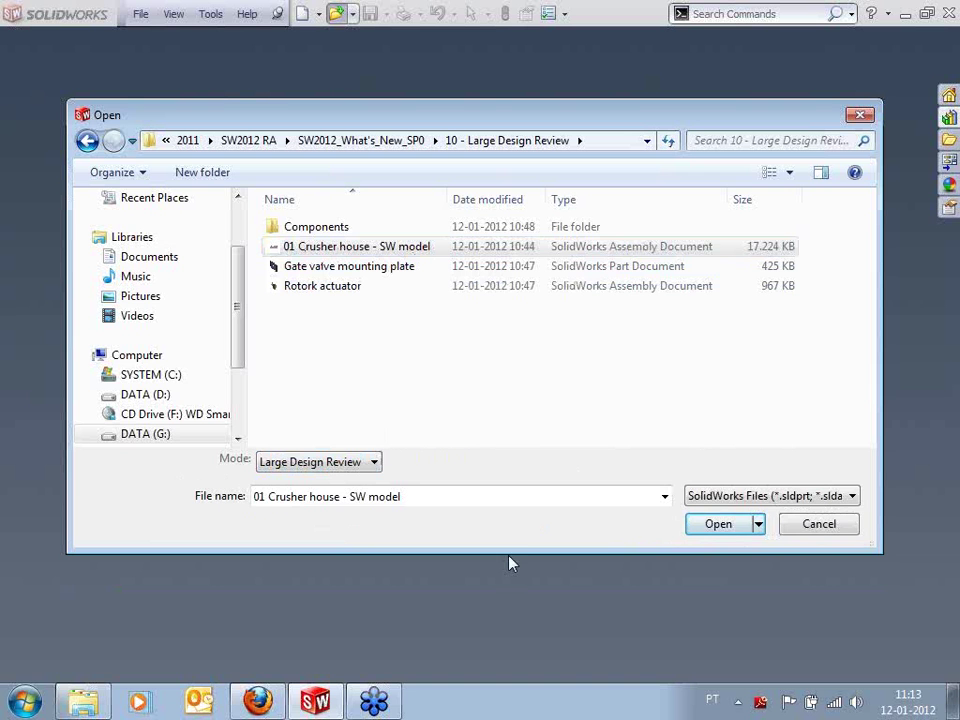
click(724, 524)
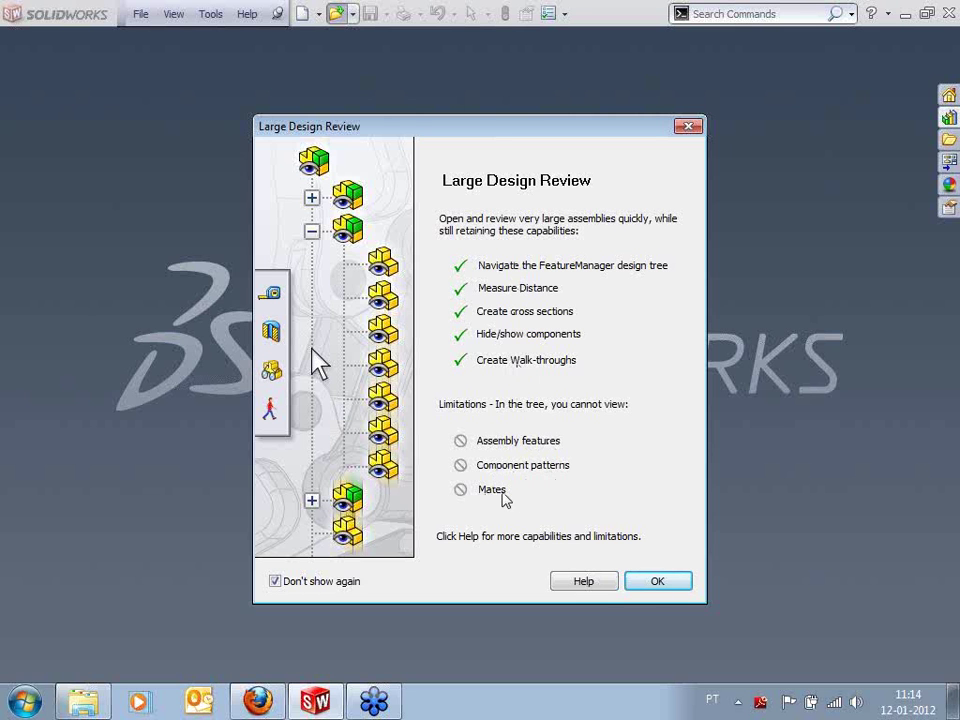
click(677, 587)
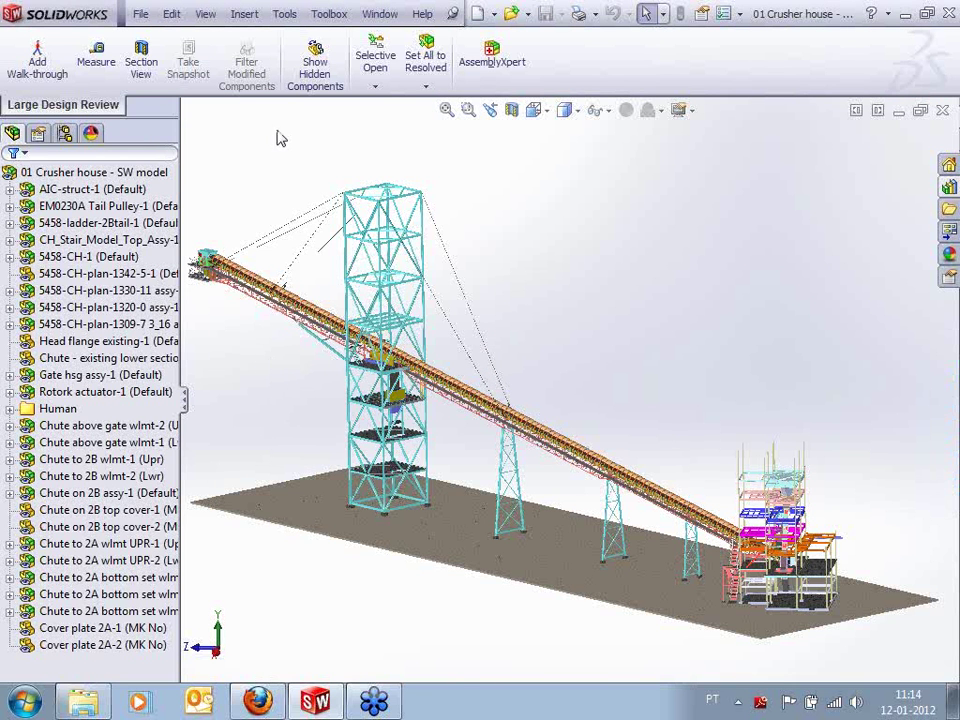
Check the crusher house assembly's component statistics with AssemblyXpert, then close the report
click(284, 14)
click(321, 257)
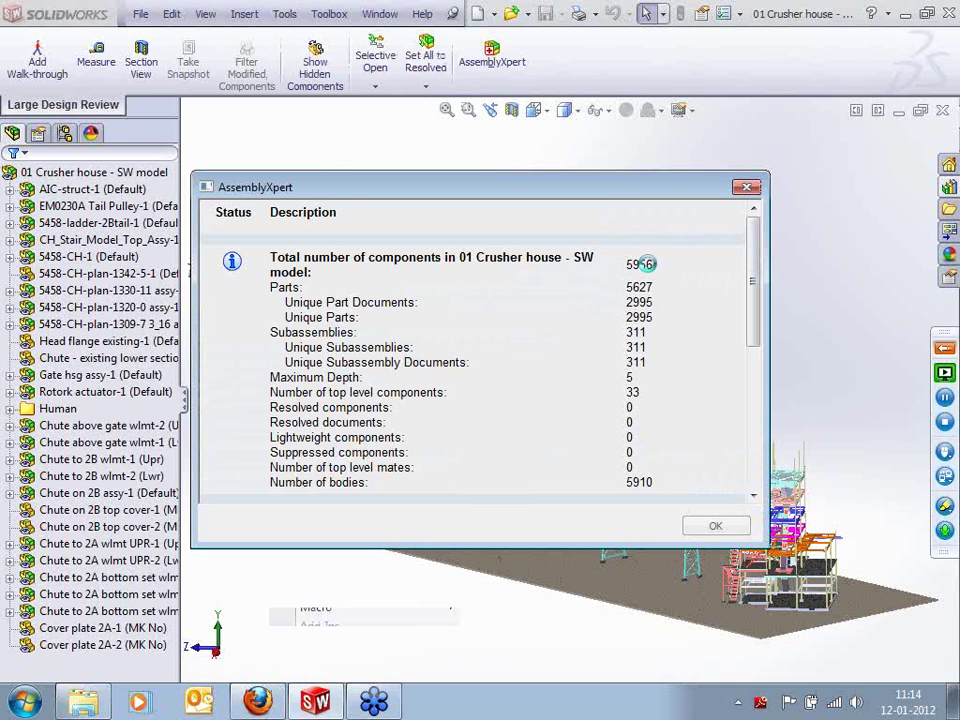
click(748, 188)
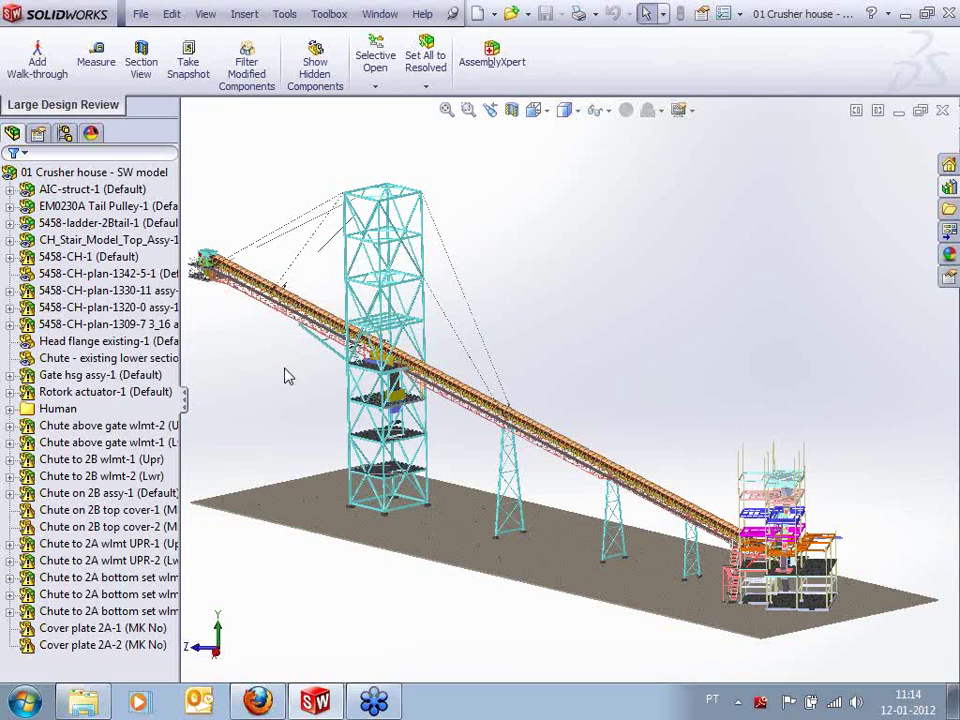
Examine the conveyor's upper end up close, including the pulley housing, its bearing and the human figure on the platform
scroll(268, 283, down, 3)
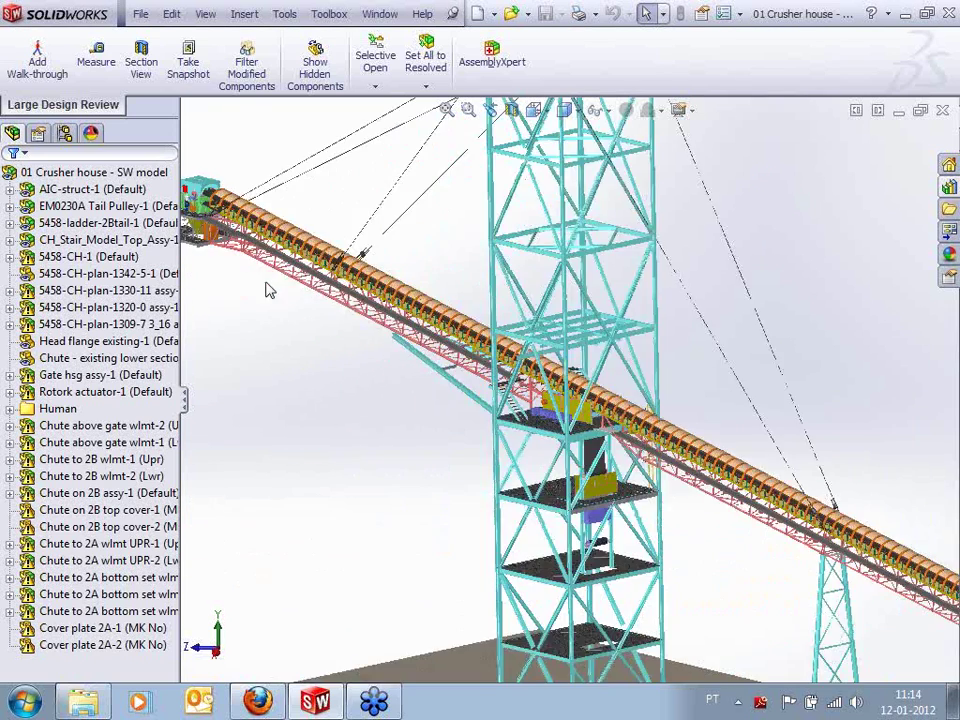
scroll(271, 284, up, 1)
scroll(271, 284, down, 4)
scroll(447, 276, down, 3)
scroll(447, 283, down, 4)
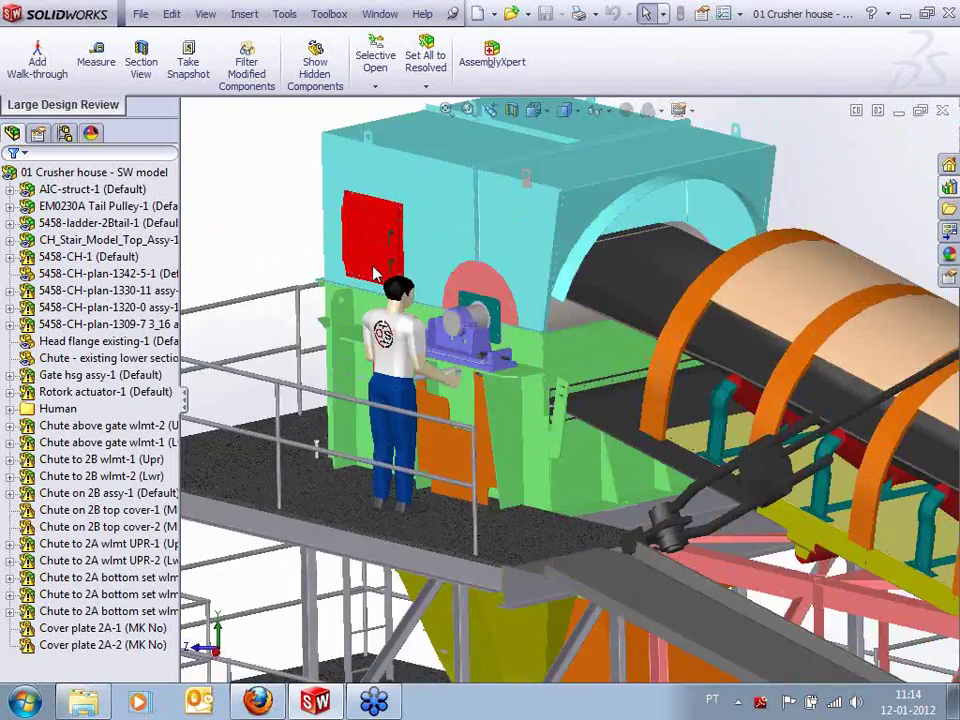
middle_drag(403, 306, 540, 355)
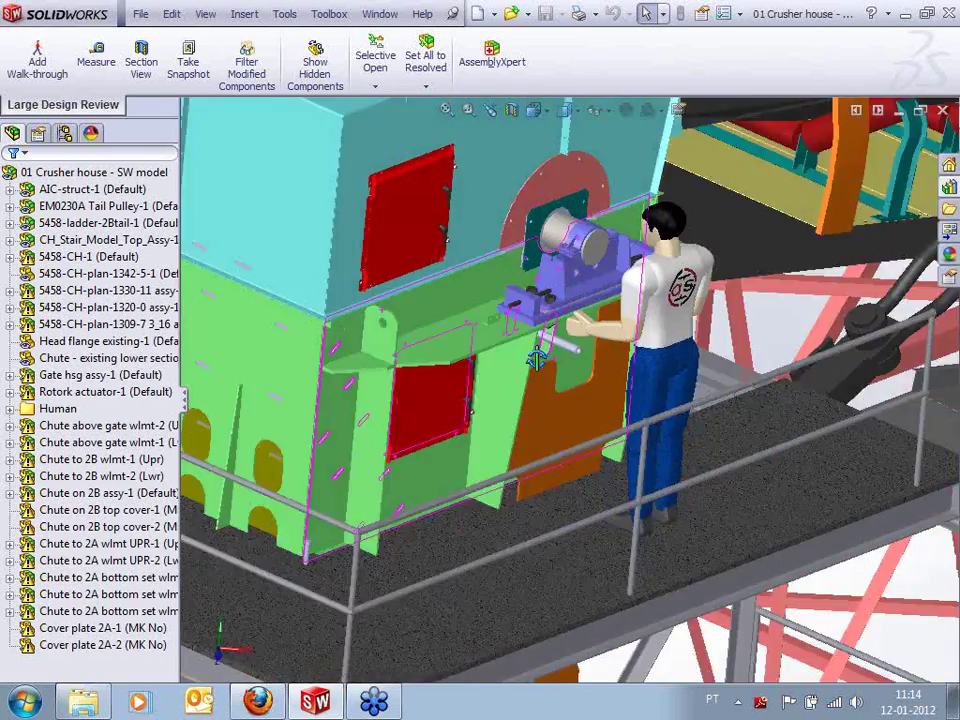
scroll(670, 297, down, 5)
middle_click(696, 301)
mouse_move(696, 301)
middle_down()
mouse_move(691, 342)
mouse_move(693, 302)
middle_up()
scroll(697, 310, up, 2)
scroll(693, 302, up, 10)
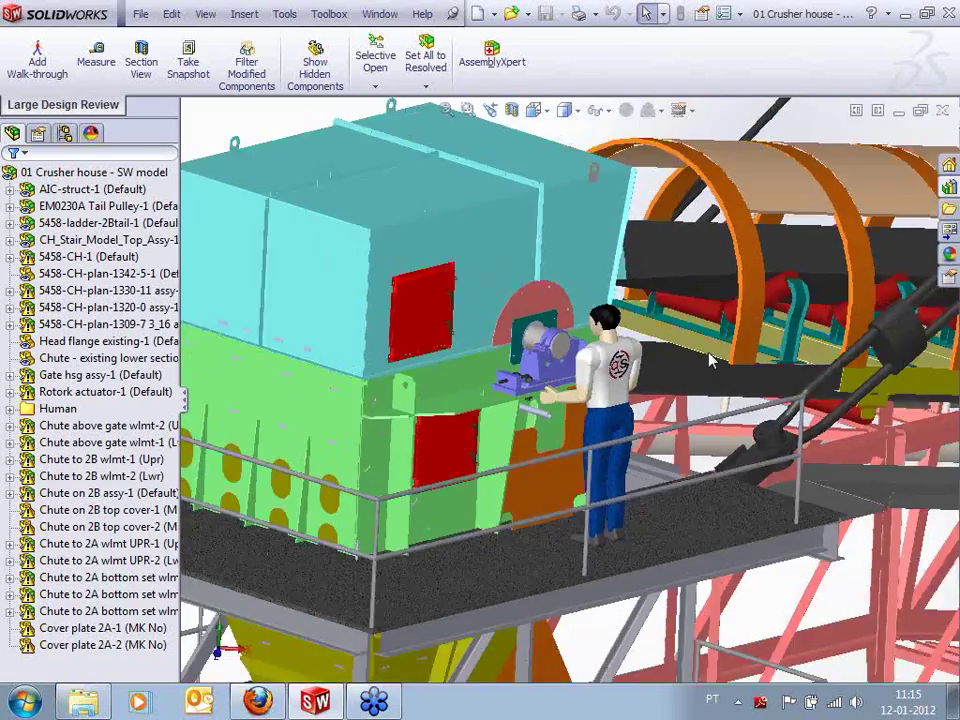
Examine the conveyor's run from the pulley end down to the multi-level crusher house tower, ending with the whole assembly in view
scroll(765, 403, down, 8)
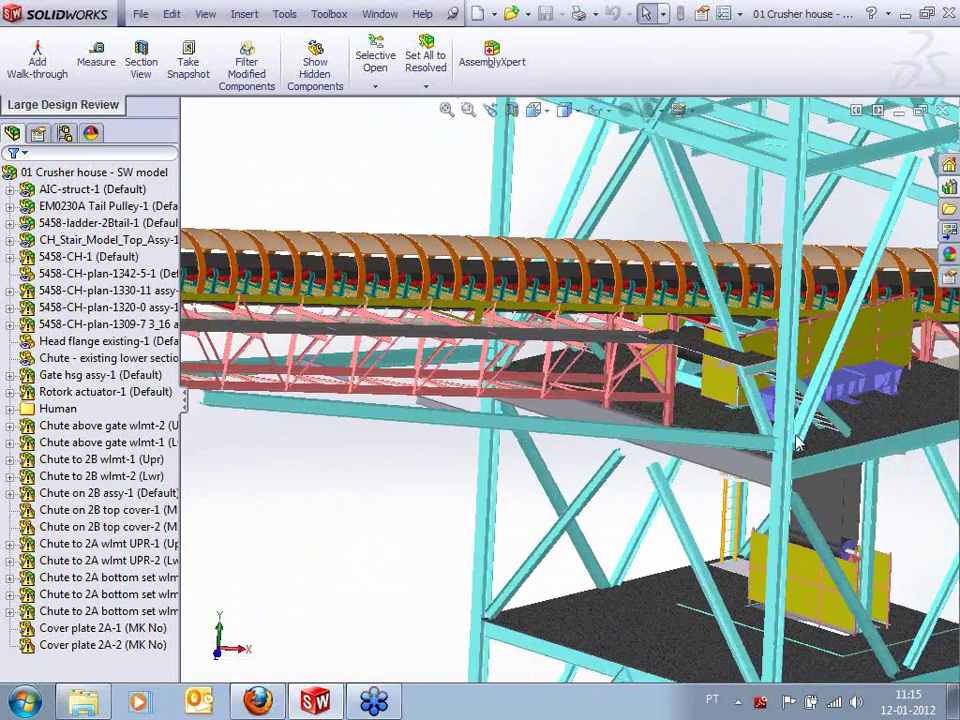
middle_drag(797, 443, 510, 432)
ctrl+middle_drag(690, 412, 240, 398)
ctrl+middle_drag(650, 392, 230, 384)
ctrl+middle_drag(640, 378, 164, 374)
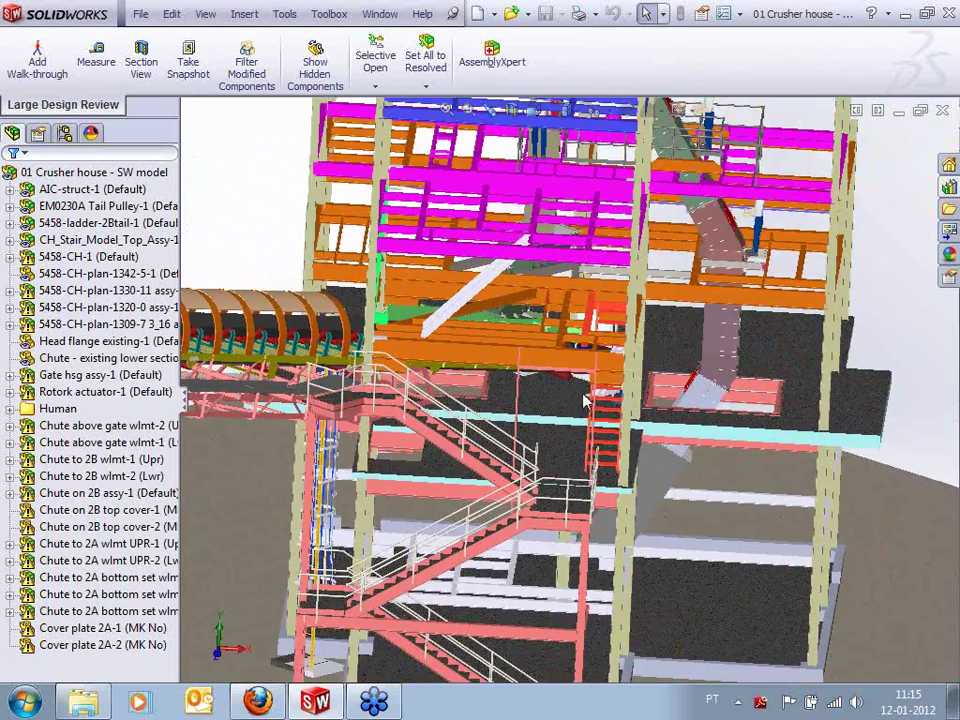
mouse_move(583, 390)
ctrl+middle_down()
mouse_move(593, 540)
mouse_move(626, 508)
ctrl+middle_up()
middle_drag(572, 400, 436, 418)
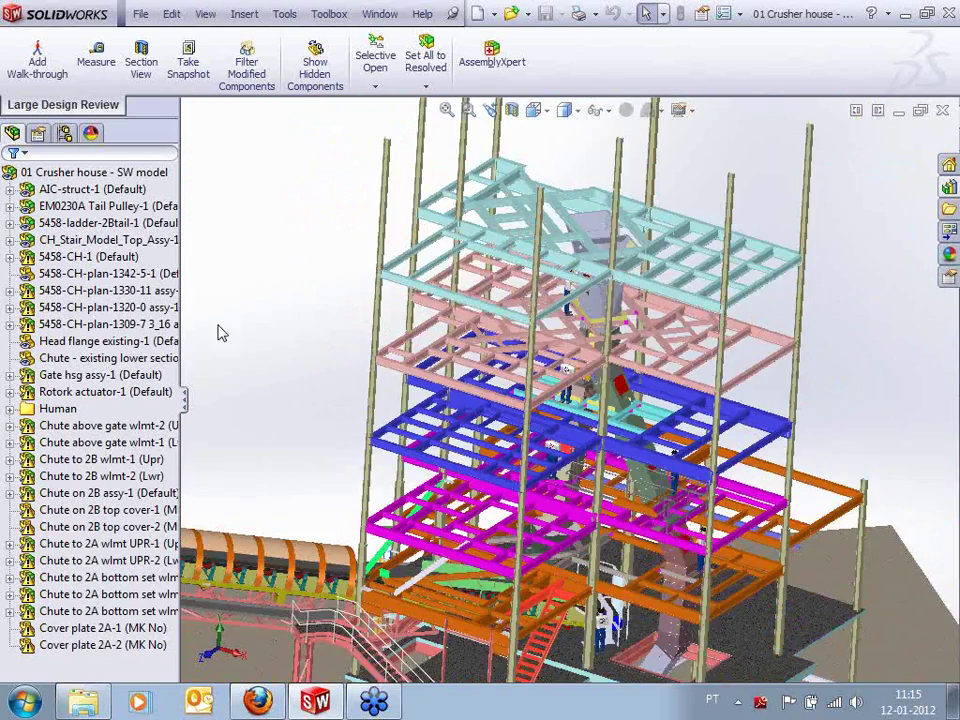
scroll(219, 332, up, 1)
click(448, 110)
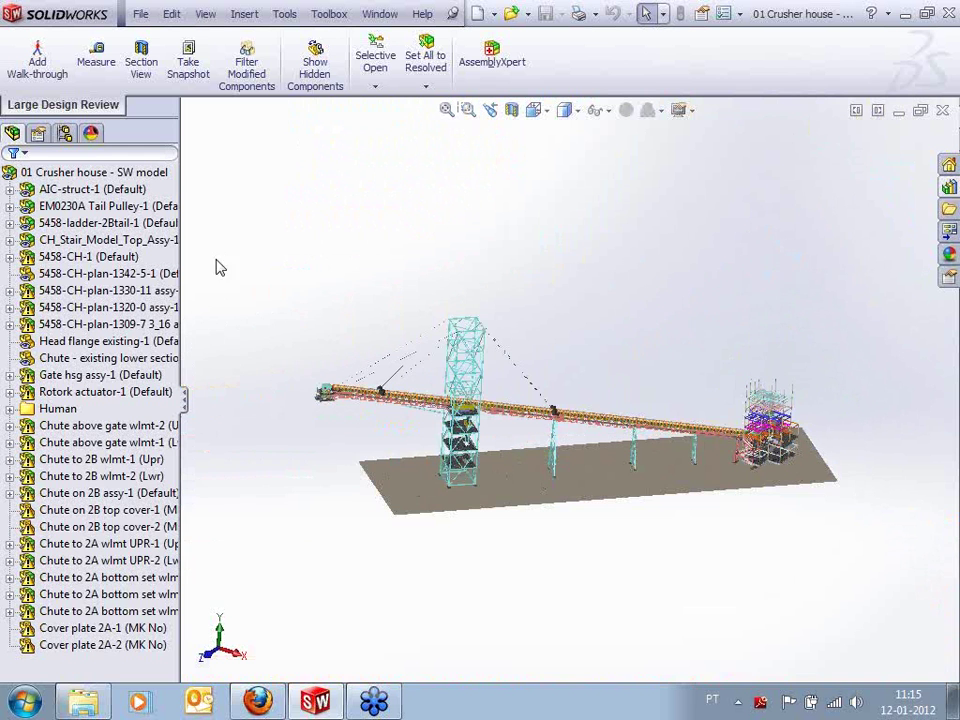
Widen the component tree and highlight components one after another, from AIC-struct-1 to Chute to 2A bottom set wlmt-1, to locate them in the model
drag(184, 228, 247, 228)
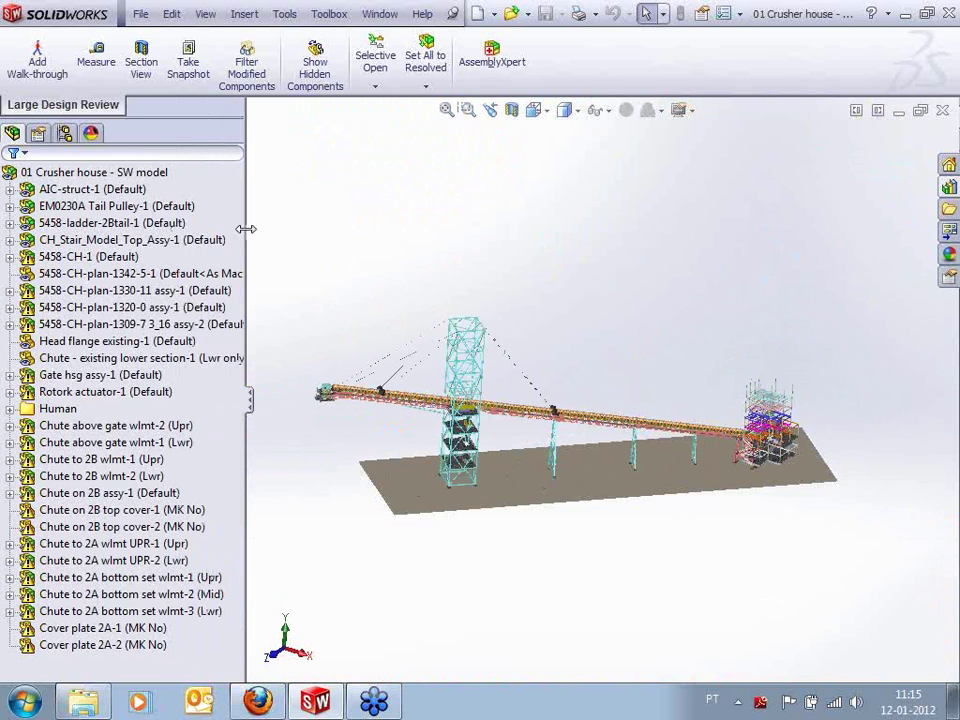
click(88, 190)
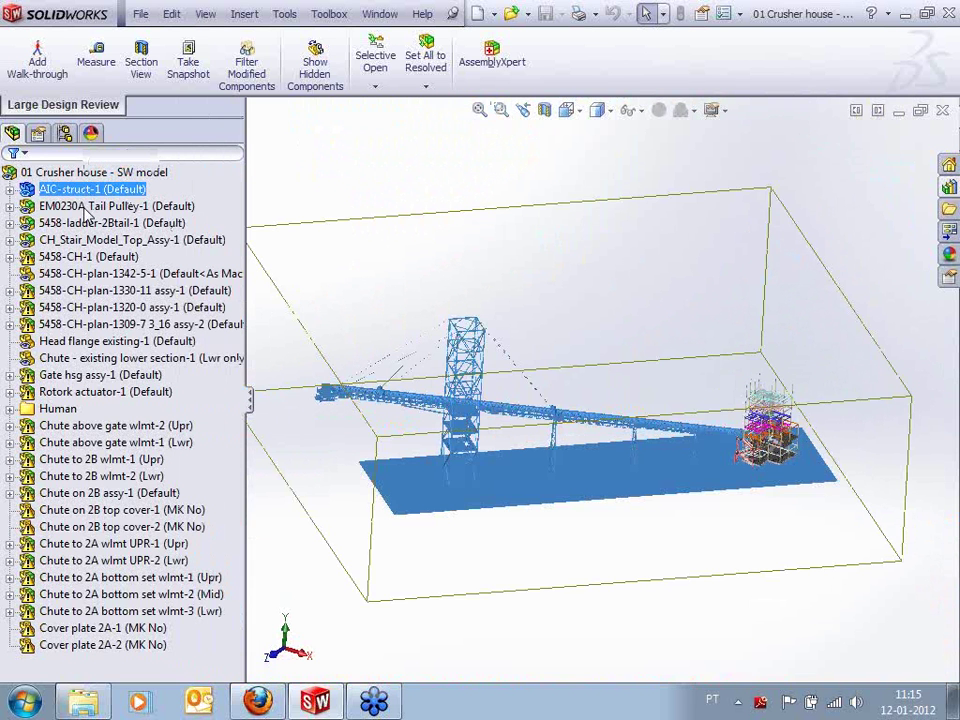
click(74, 223)
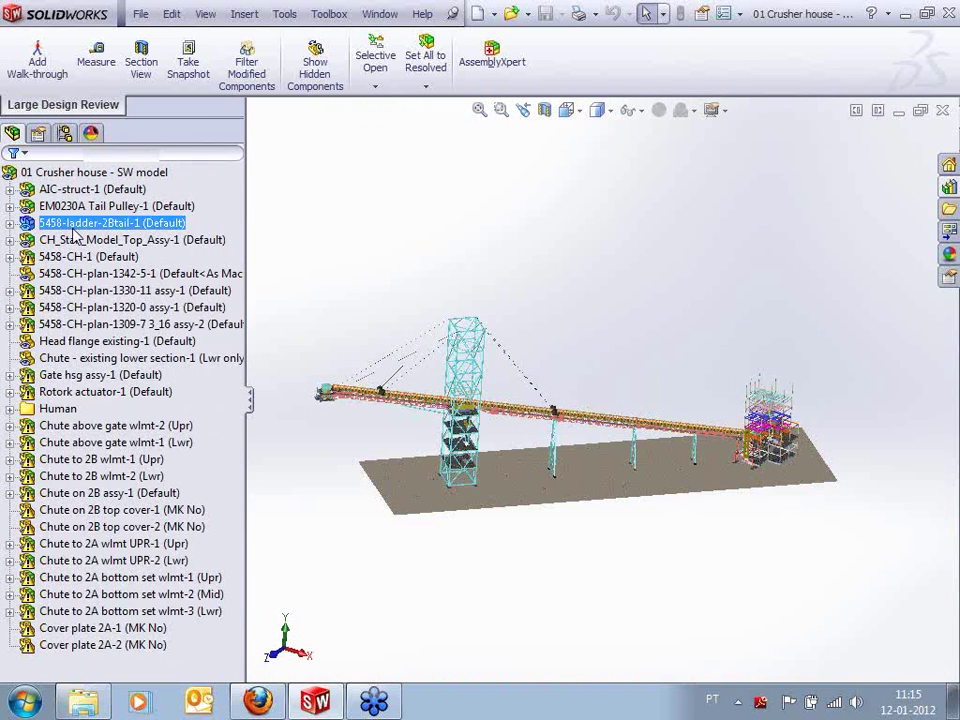
click(74, 240)
click(75, 273)
click(75, 290)
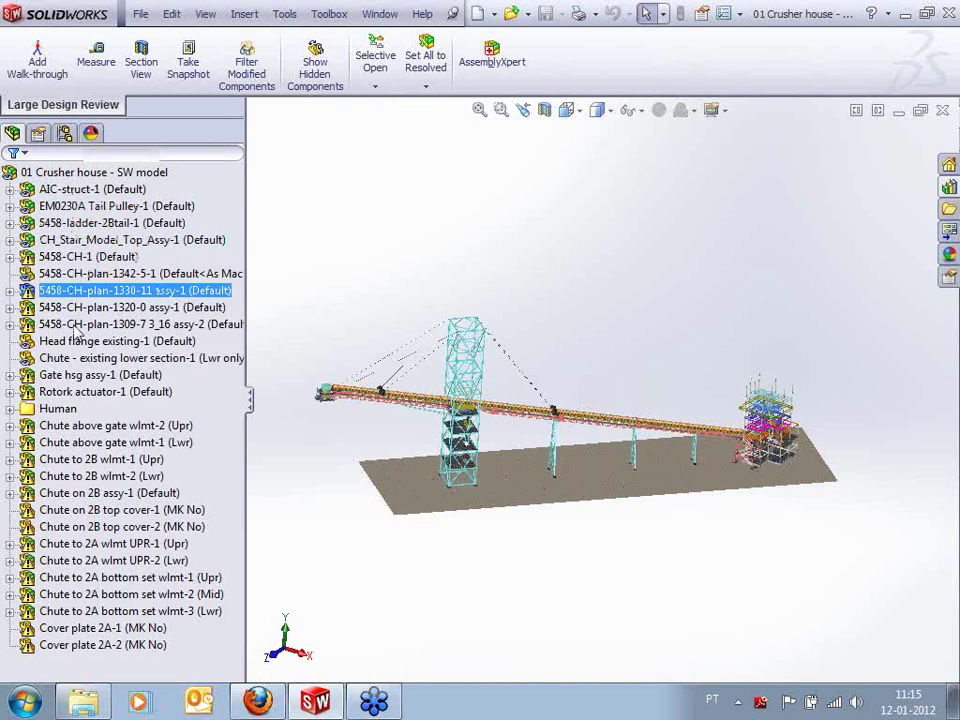
click(75, 375)
click(78, 459)
click(83, 577)
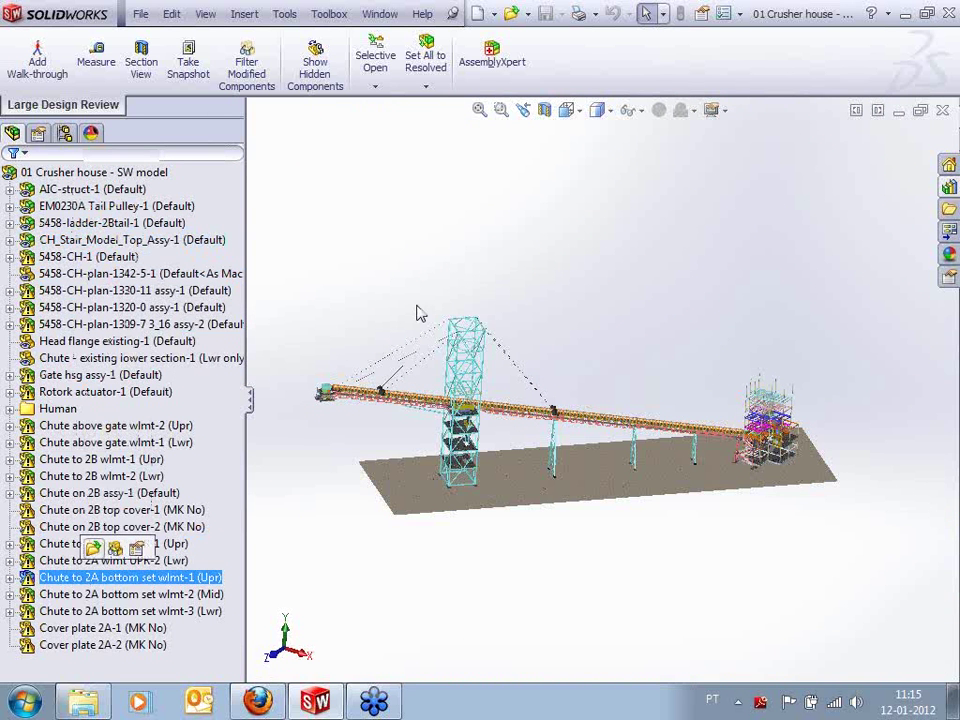
click(470, 268)
middle_drag(470, 268, 463, 300)
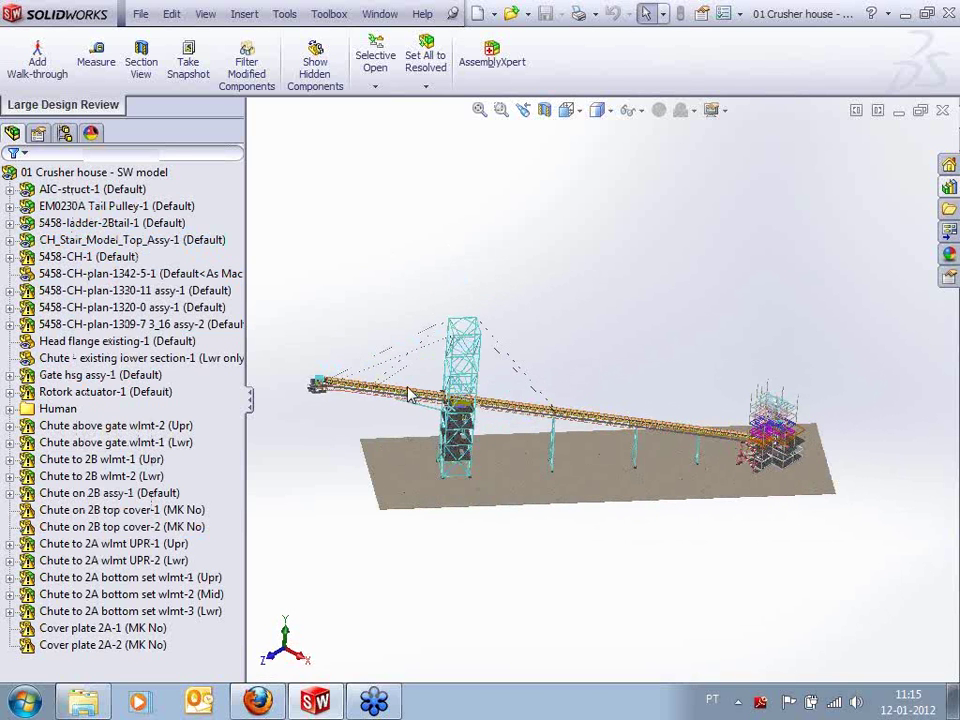
Hide the AIC-struct-1 subassembly and fit the remaining crusher house tower in the view
click(101, 190)
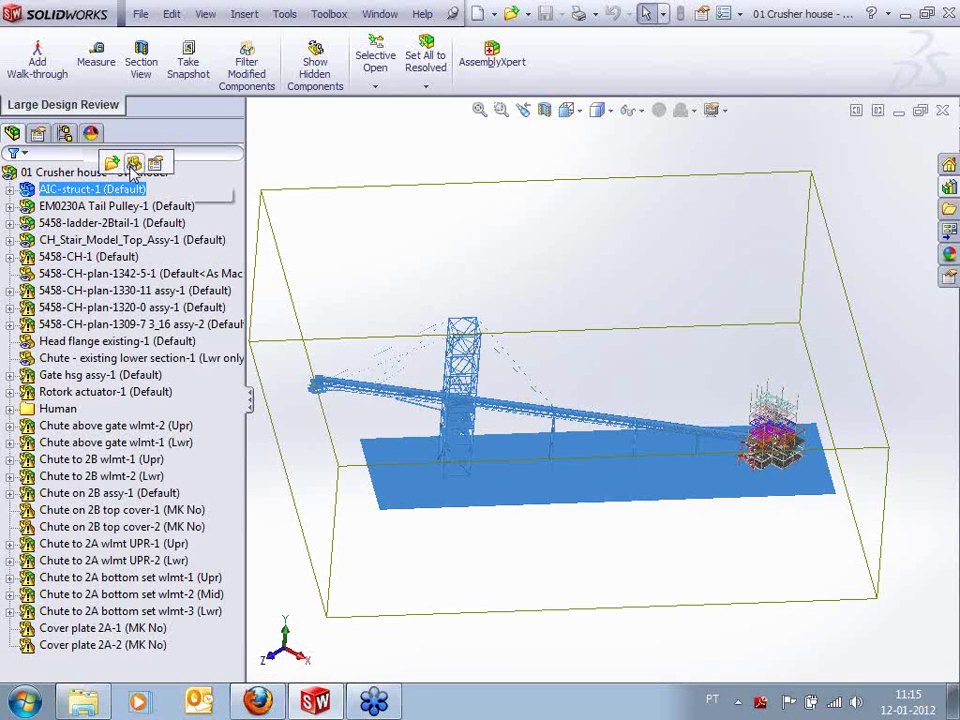
click(134, 163)
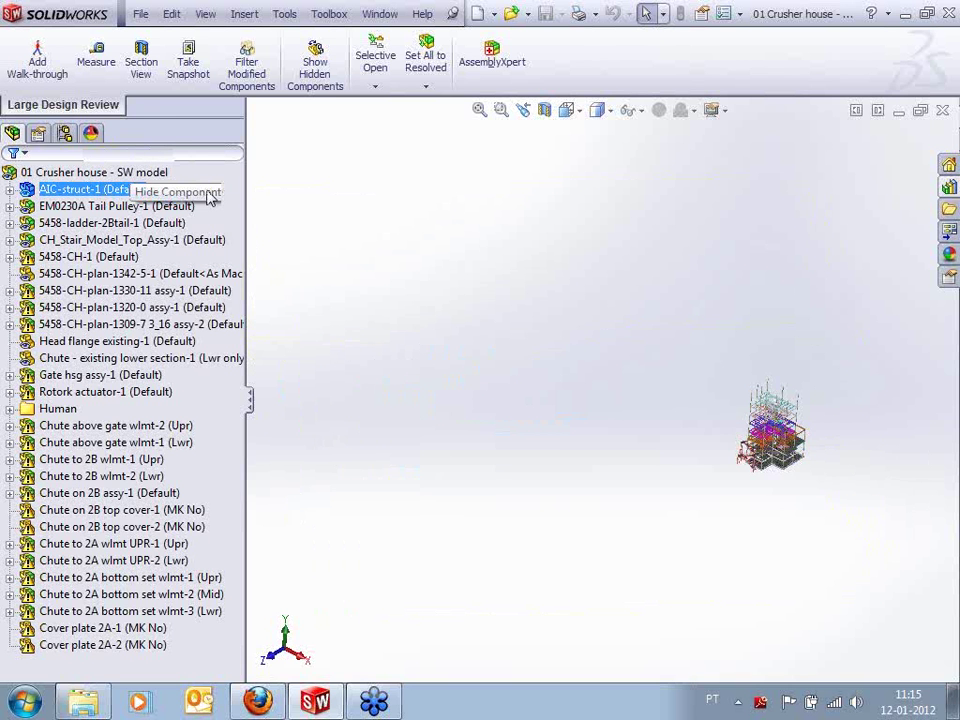
key(f)
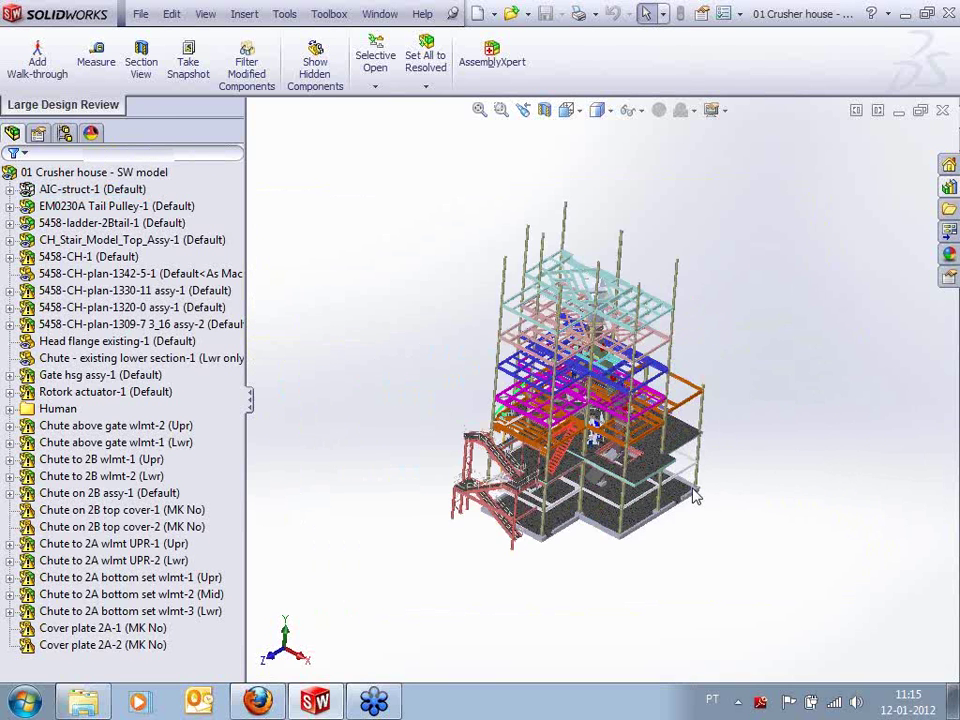
Hide the tower's two uppermost floor structures together with the head flange and the chutes above the gate
middle_drag(697, 497, 759, 408)
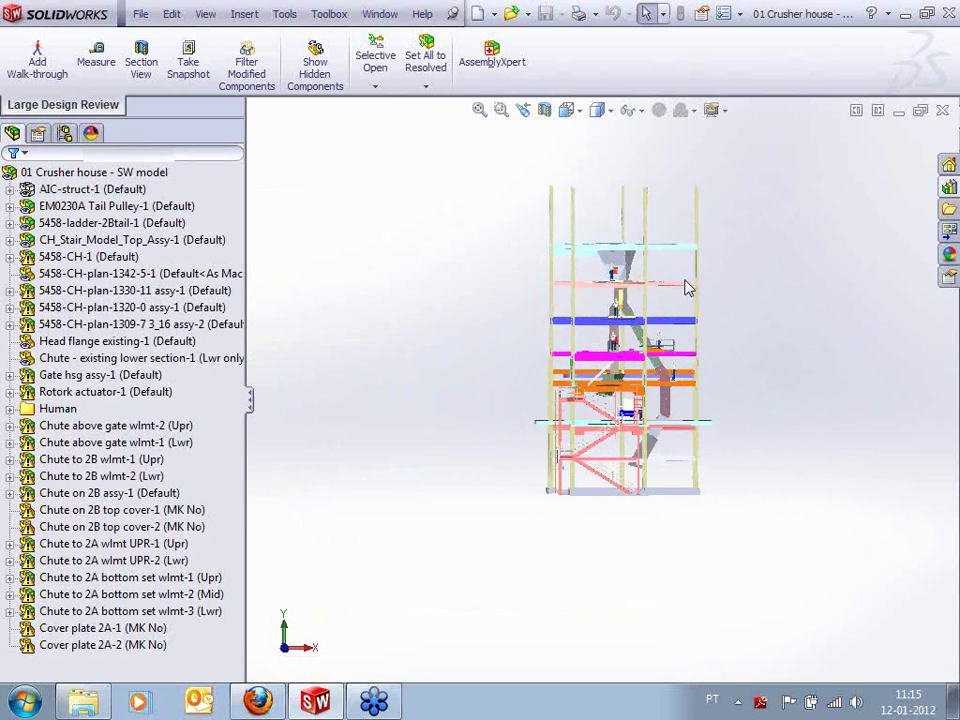
scroll(720, 259, down, 3)
drag(333, 138, 714, 358)
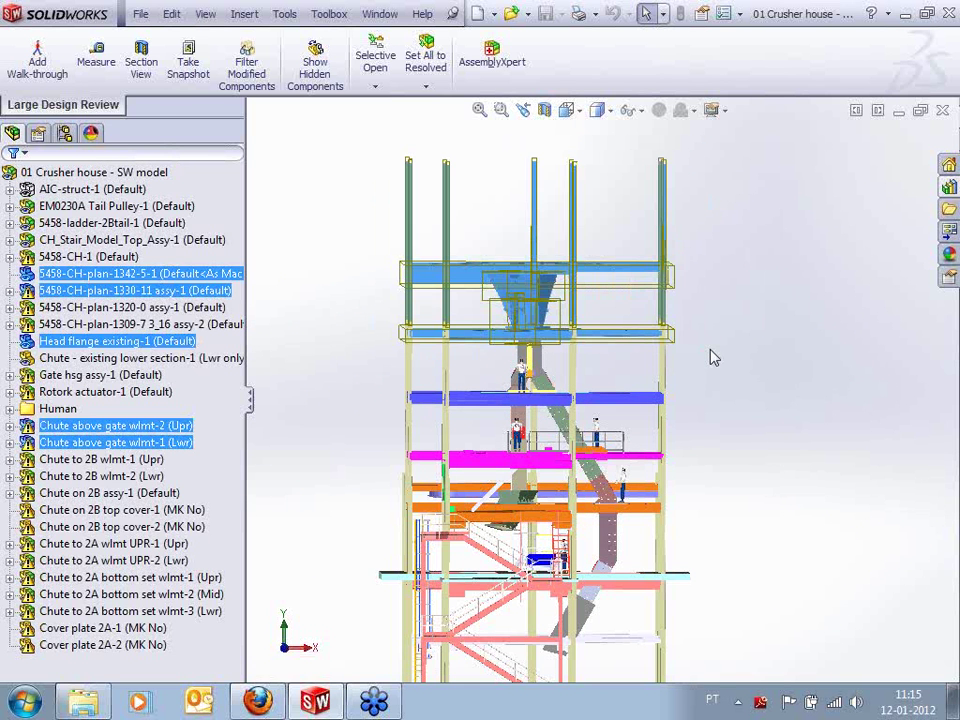
right_click(714, 358)
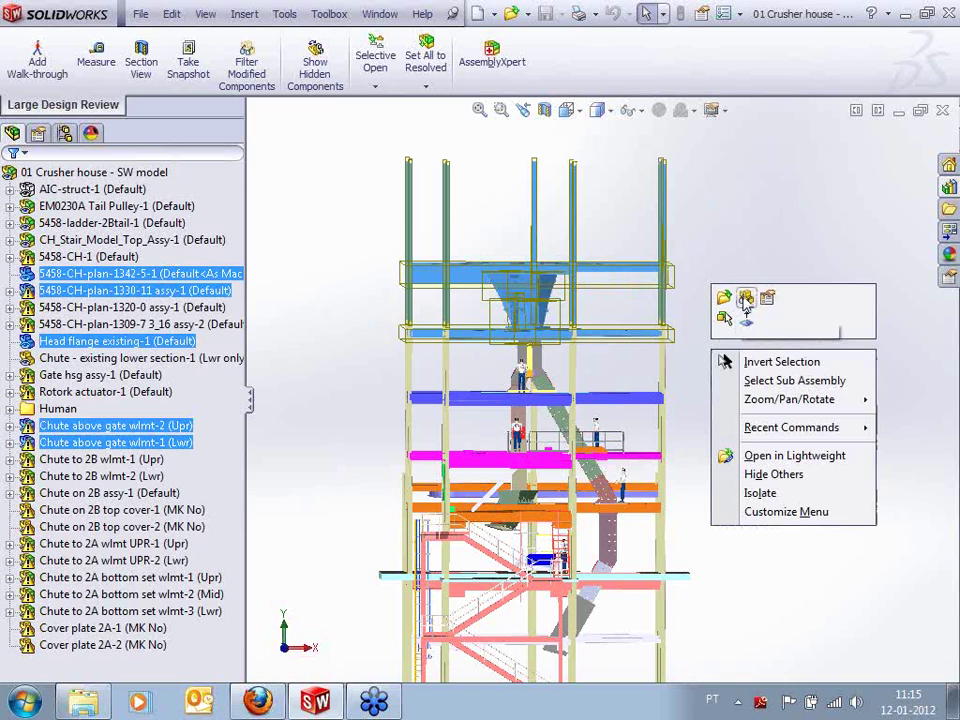
click(729, 298)
Isolate the gate housing weldment above the blue floor, inspect it up close, and exit the isolation
scroll(711, 343, up, 2)
middle_drag(711, 343, 670, 426)
scroll(842, 291, up, 2)
scroll(841, 290, down, 3)
scroll(621, 296, down, 2)
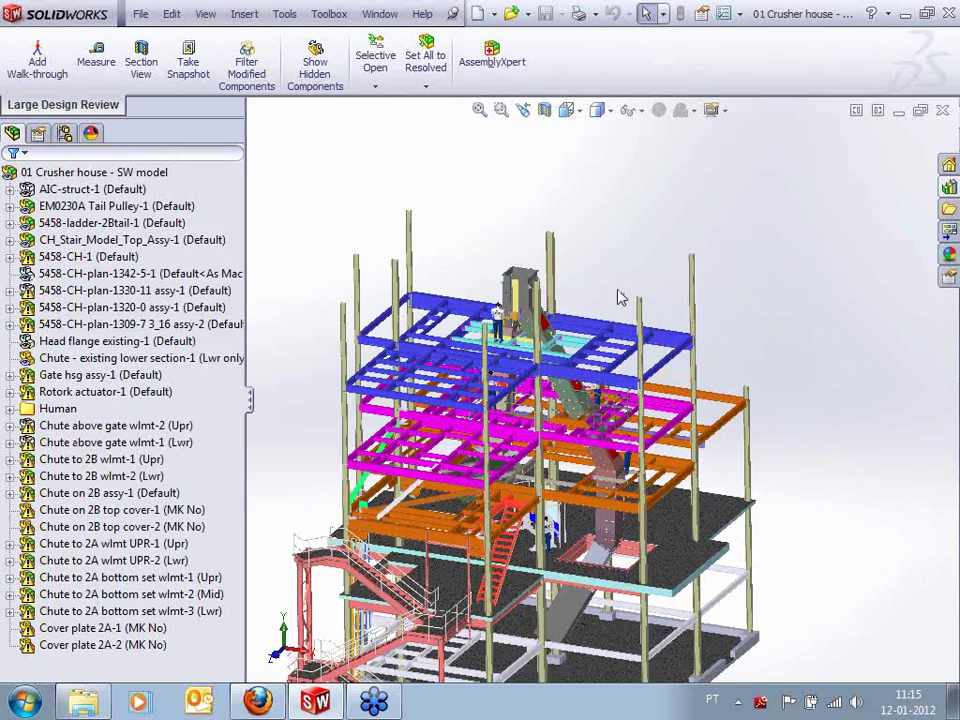
scroll(465, 182, down, 2)
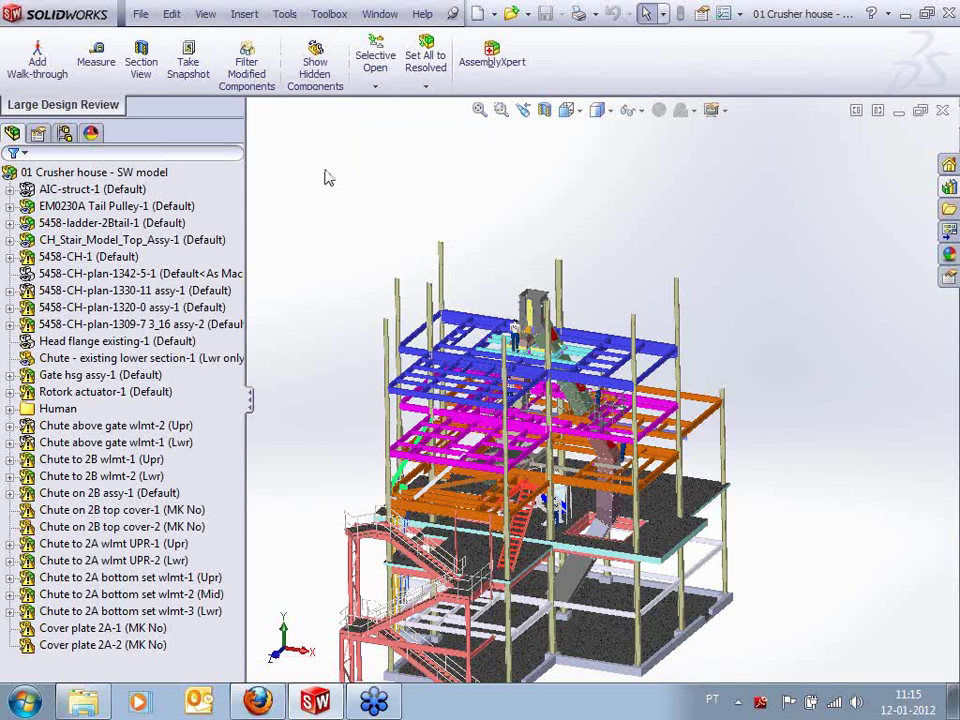
scroll(435, 280, down, 4)
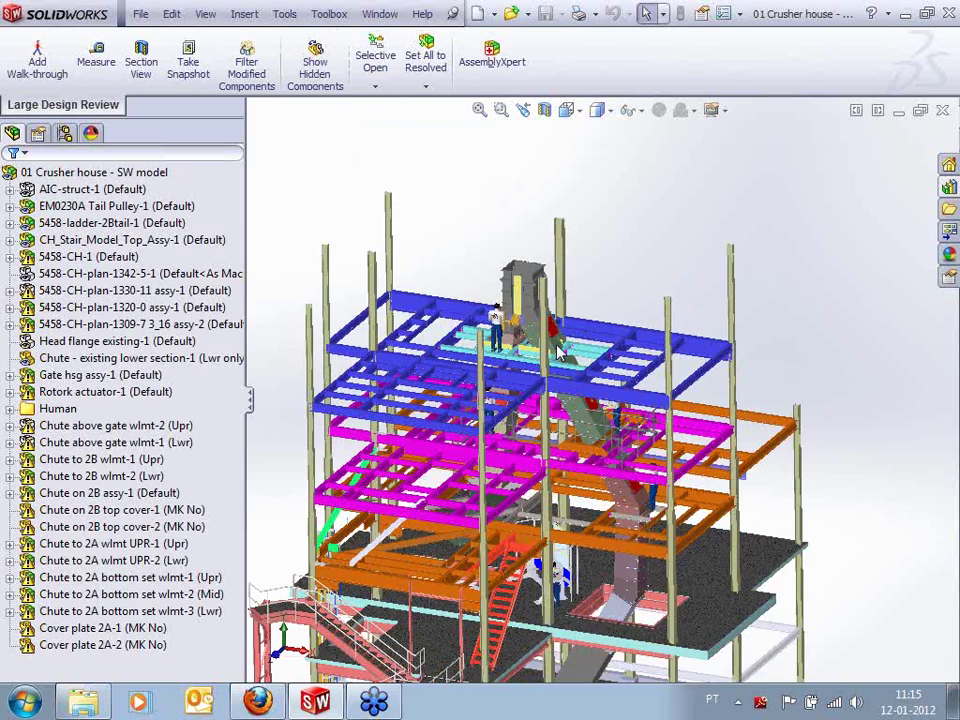
scroll(538, 305, down, 2)
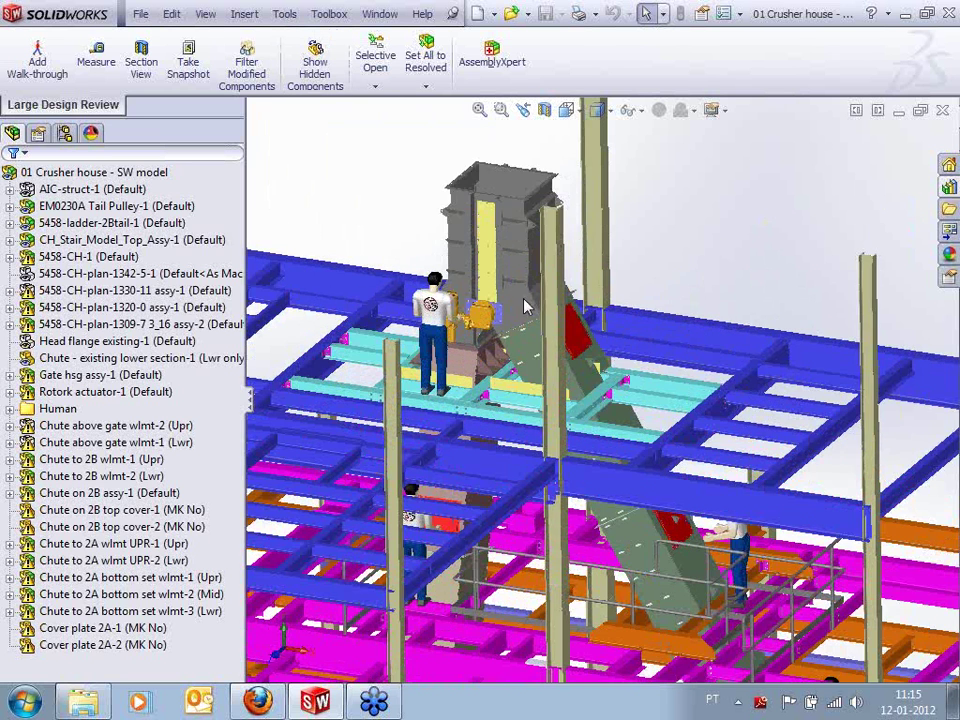
right_click(527, 307)
click(605, 425)
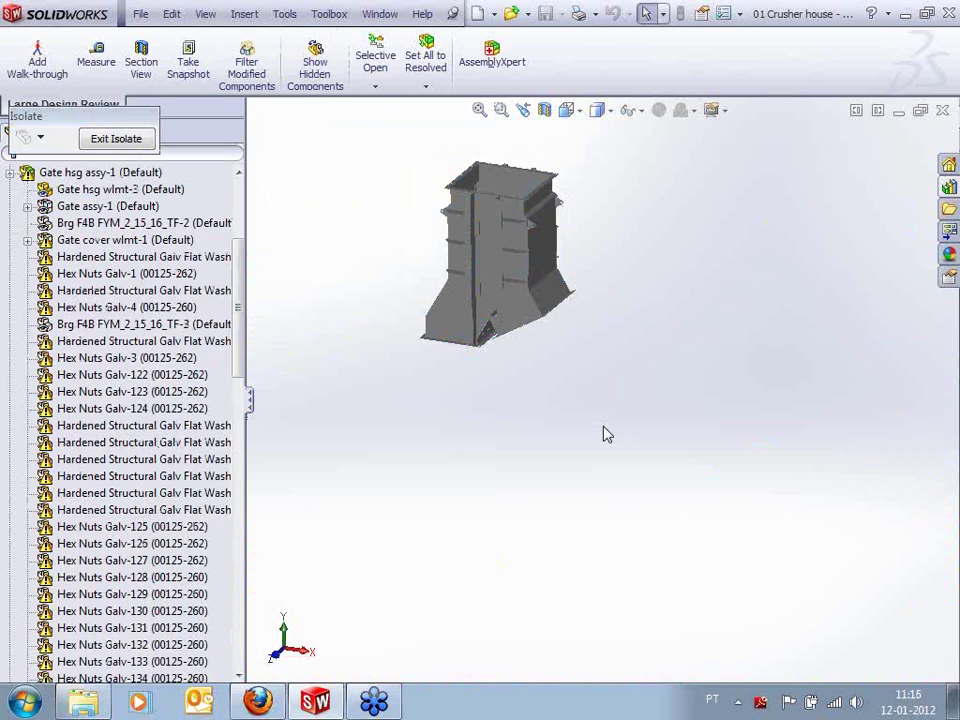
middle_drag(553, 332, 468, 220)
scroll(468, 220, down, 3)
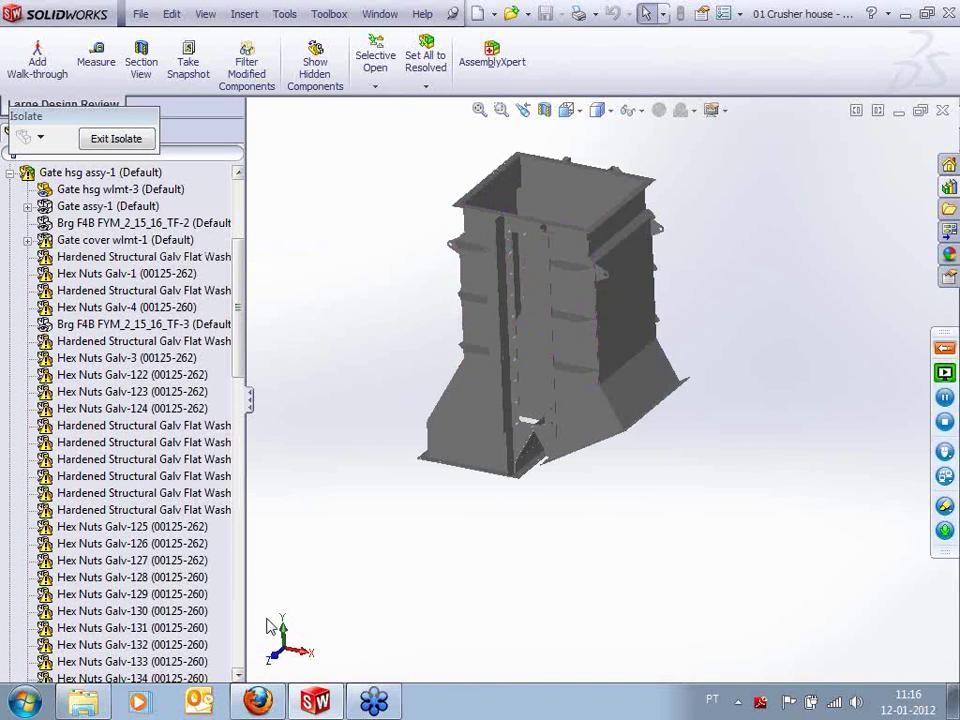
click(110, 138)
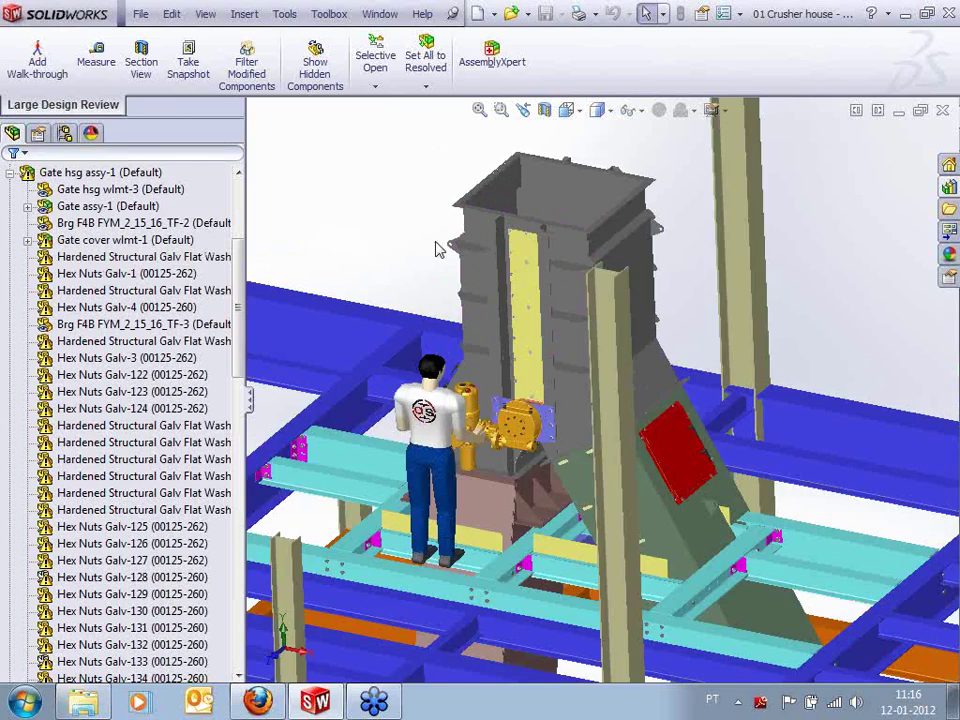
Play back the recording of Walk-through2, then close the playback and leave the walk-through without changes
scroll(444, 294, up, 1)
scroll(448, 343, up, 2)
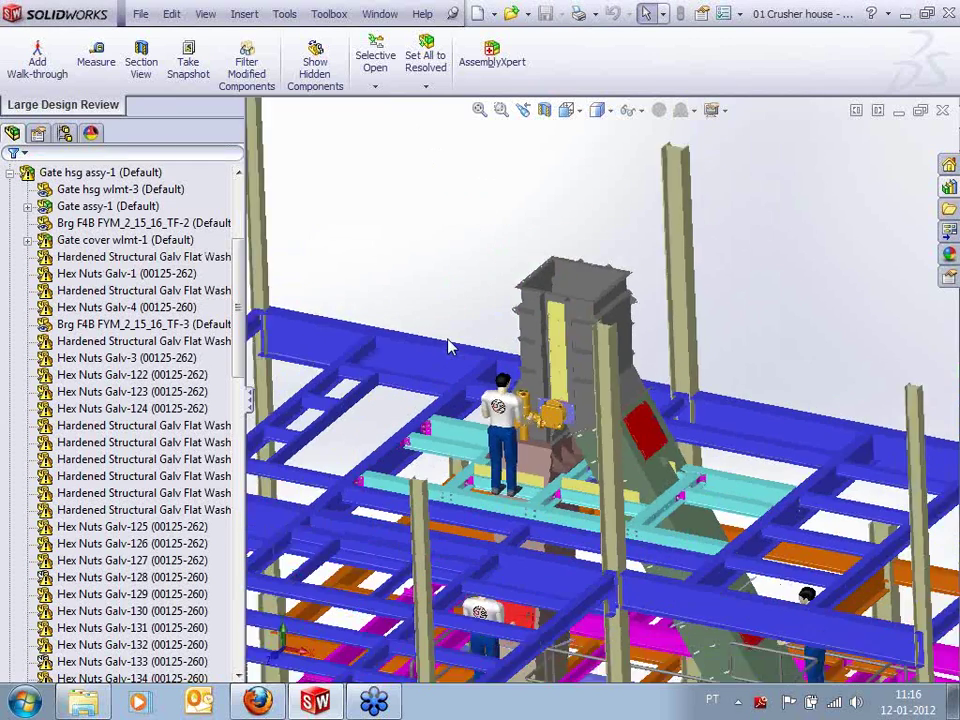
mouse_move(505, 423)
middle_down()
mouse_move(497, 389)
mouse_move(490, 432)
middle_up()
scroll(492, 440, down, 3)
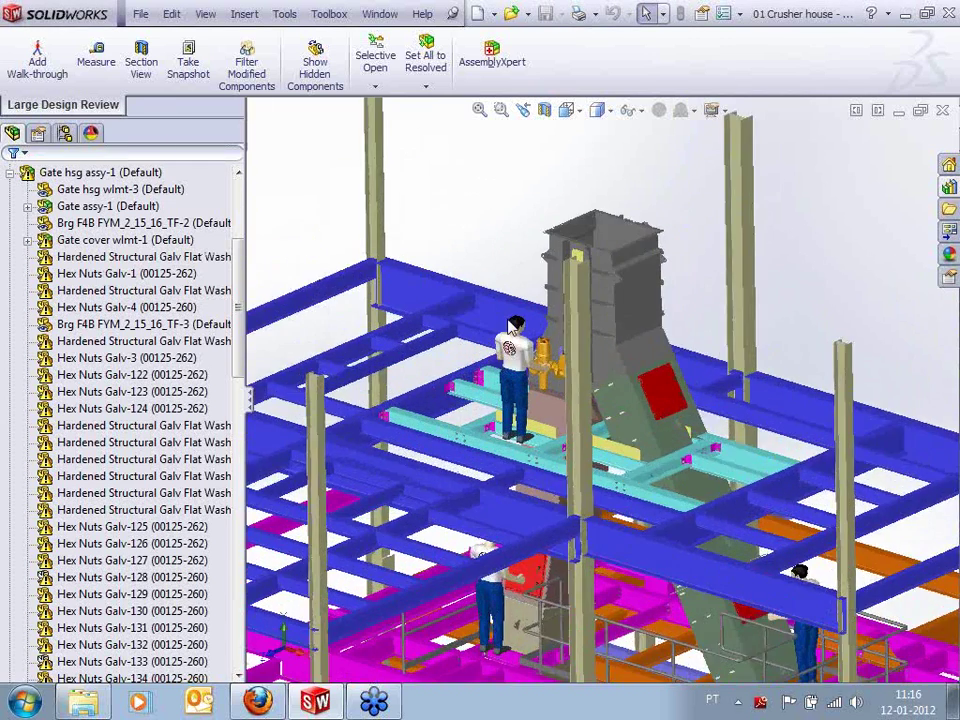
scroll(560, 241, down, 1)
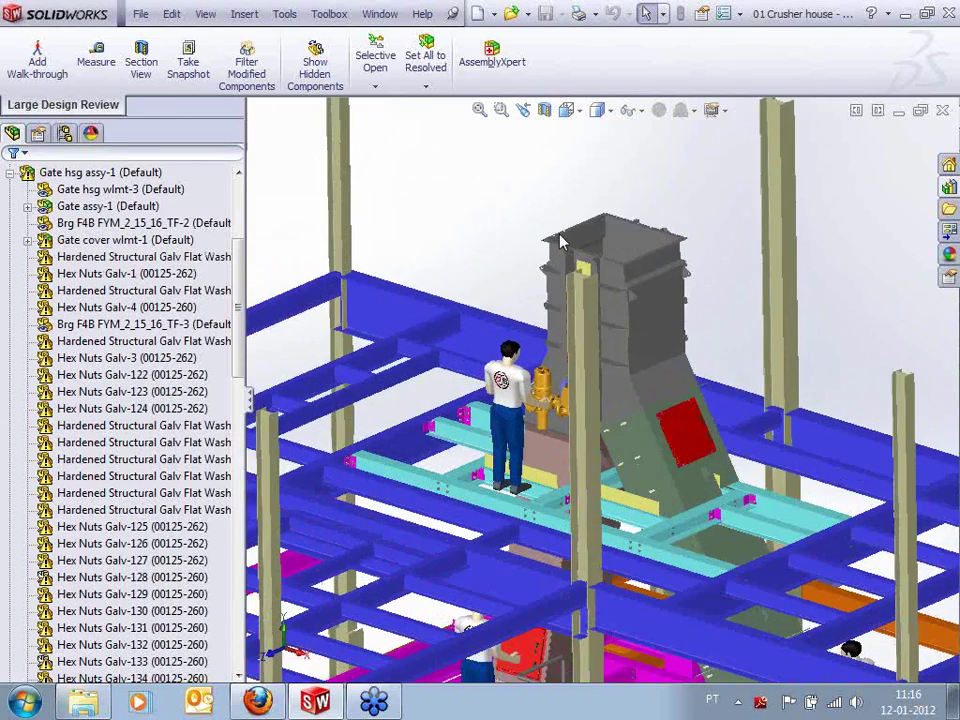
click(91, 133)
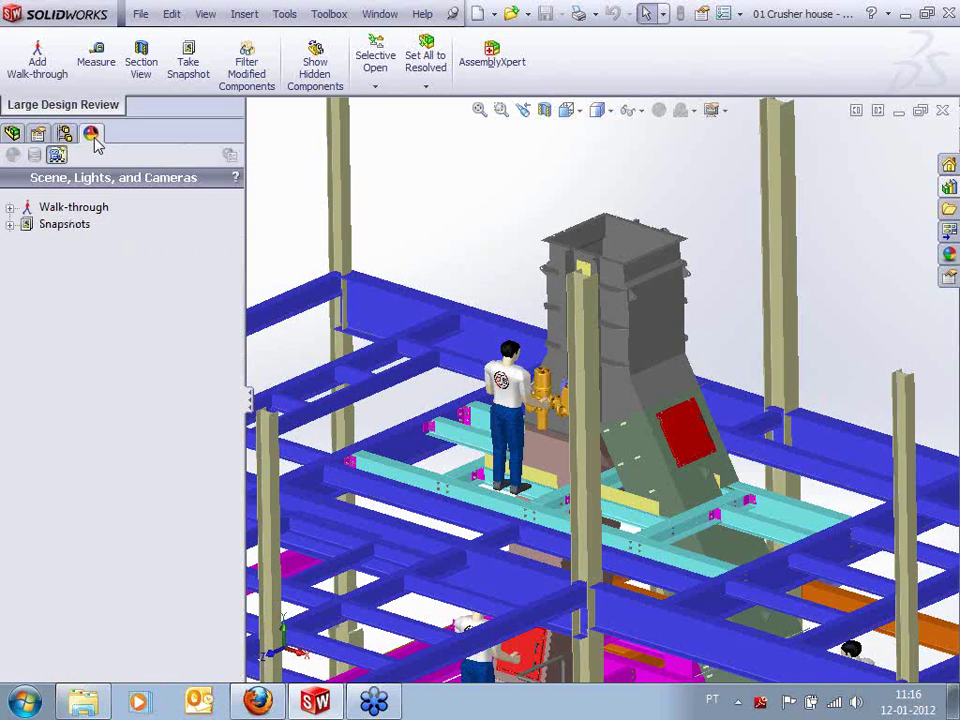
click(10, 207)
right_click(105, 226)
click(177, 236)
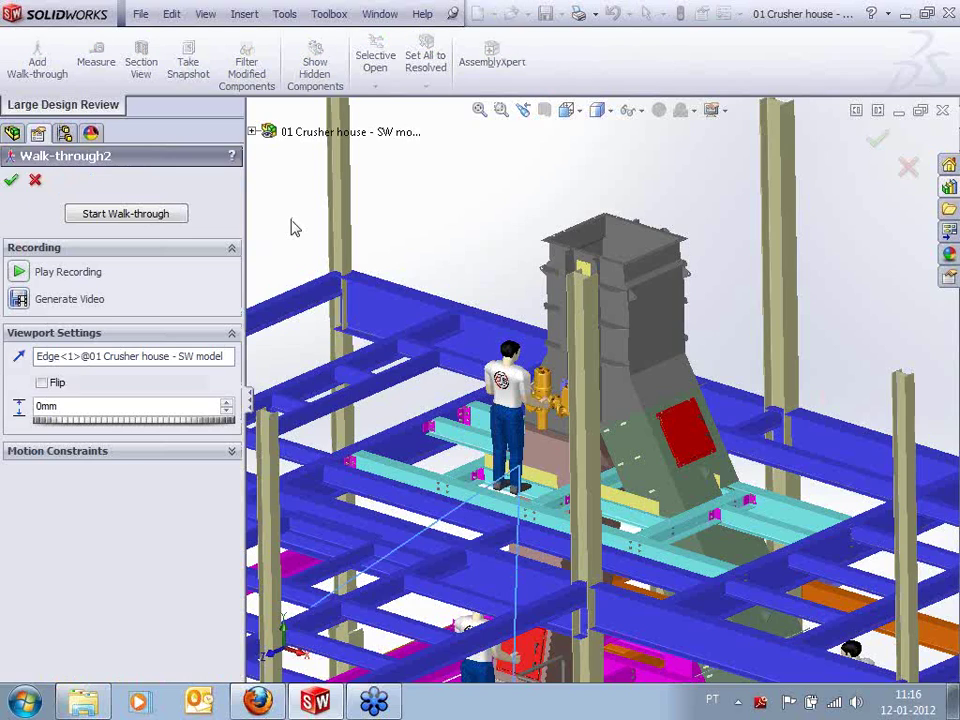
click(18, 271)
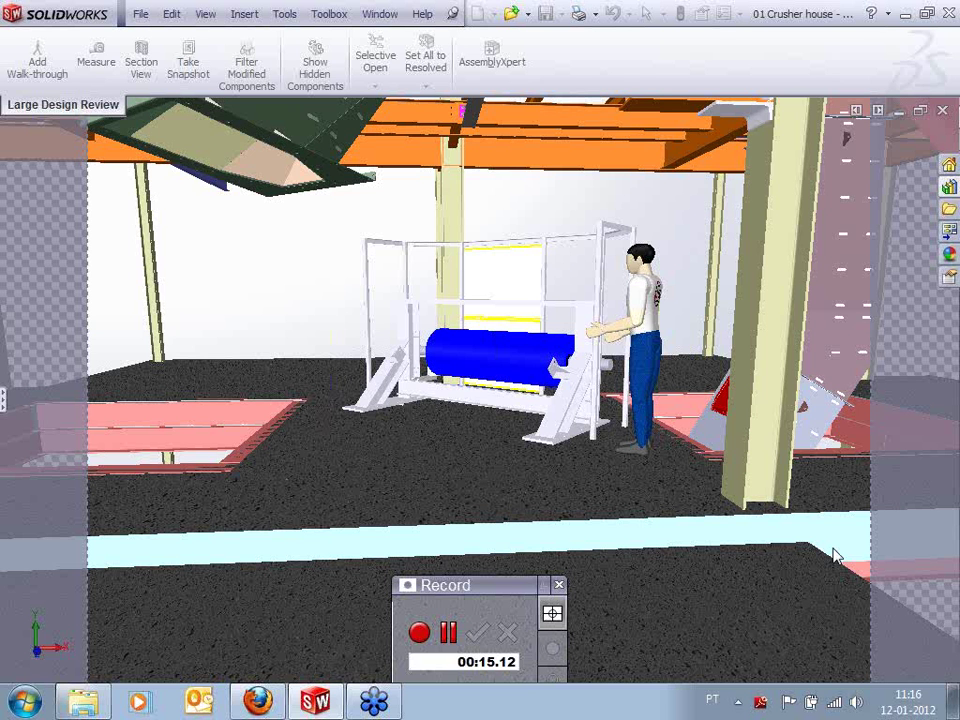
click(559, 586)
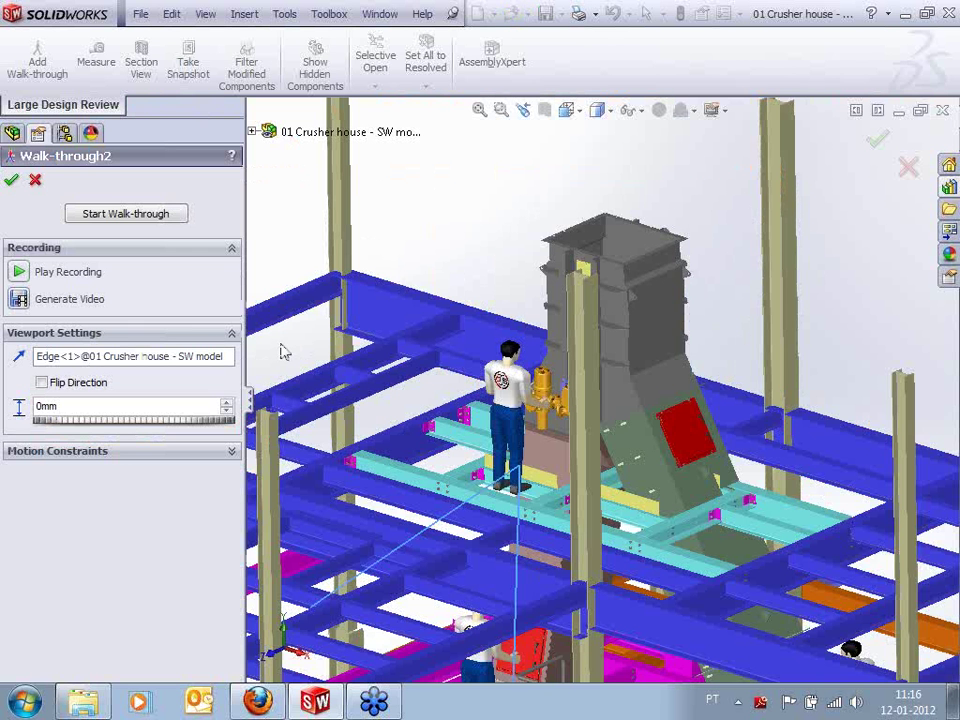
click(35, 179)
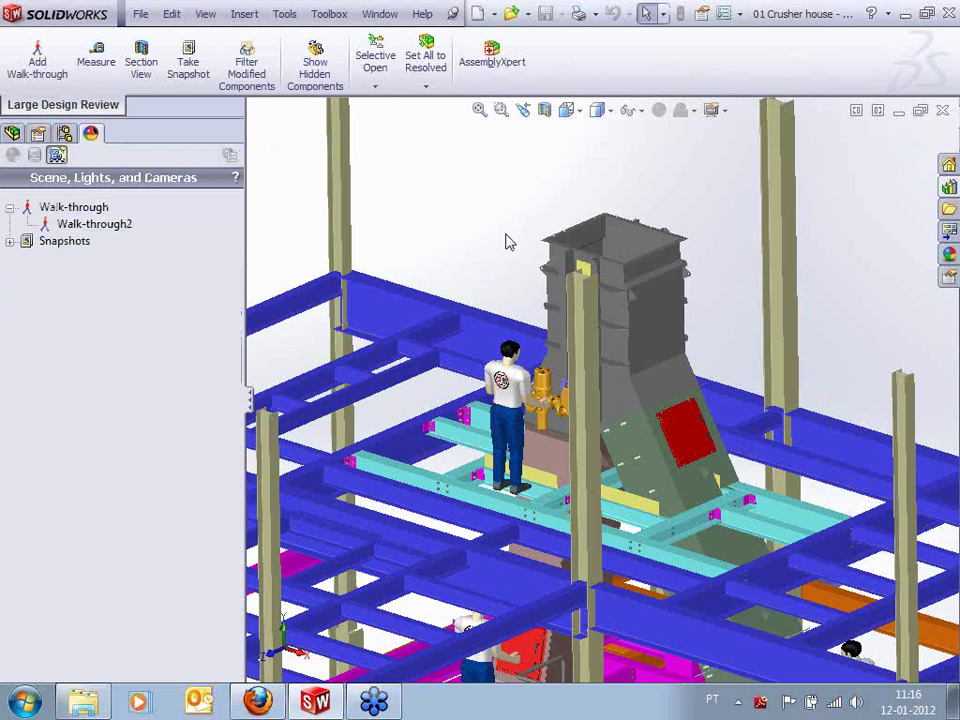
Take a snapshot of the current view of the gate housing area and name it Area1
click(10, 242)
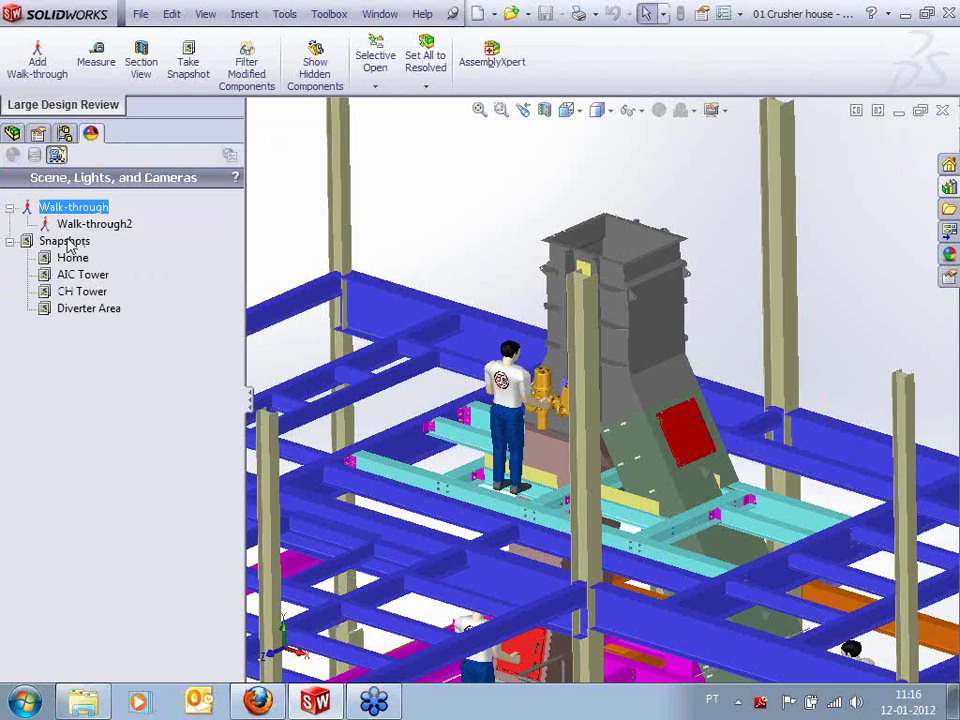
right_click(68, 242)
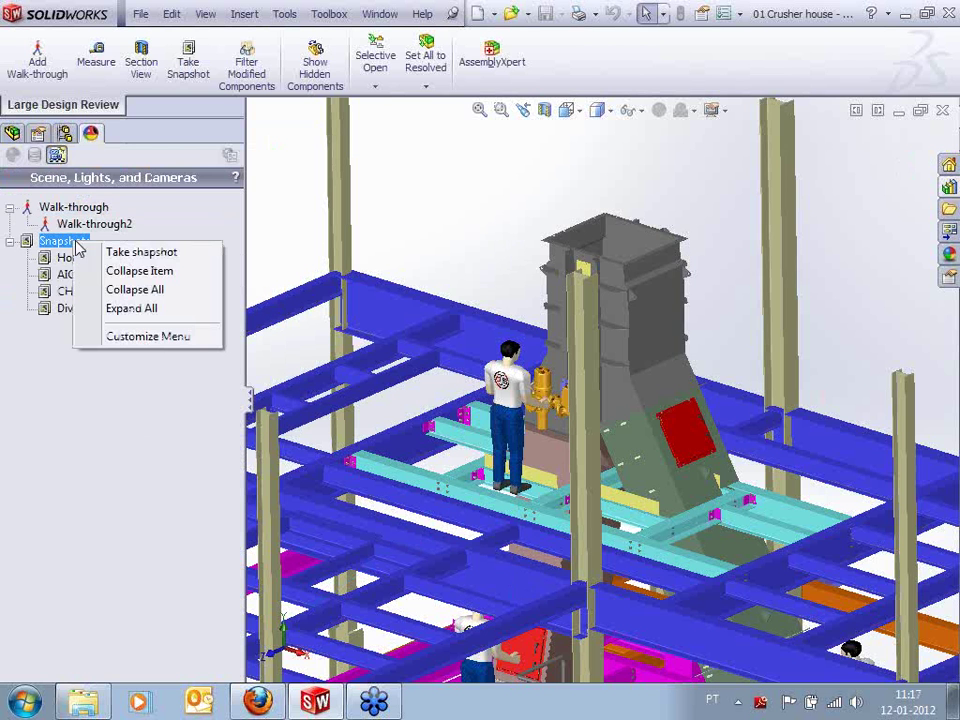
click(176, 255)
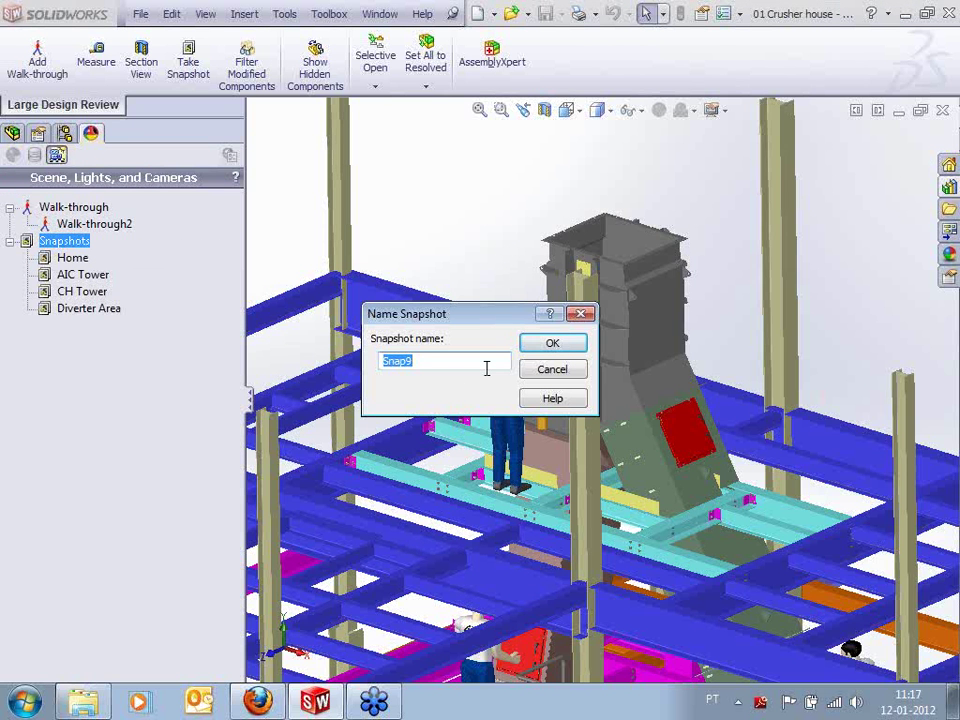
text(Area1)
click(576, 347)
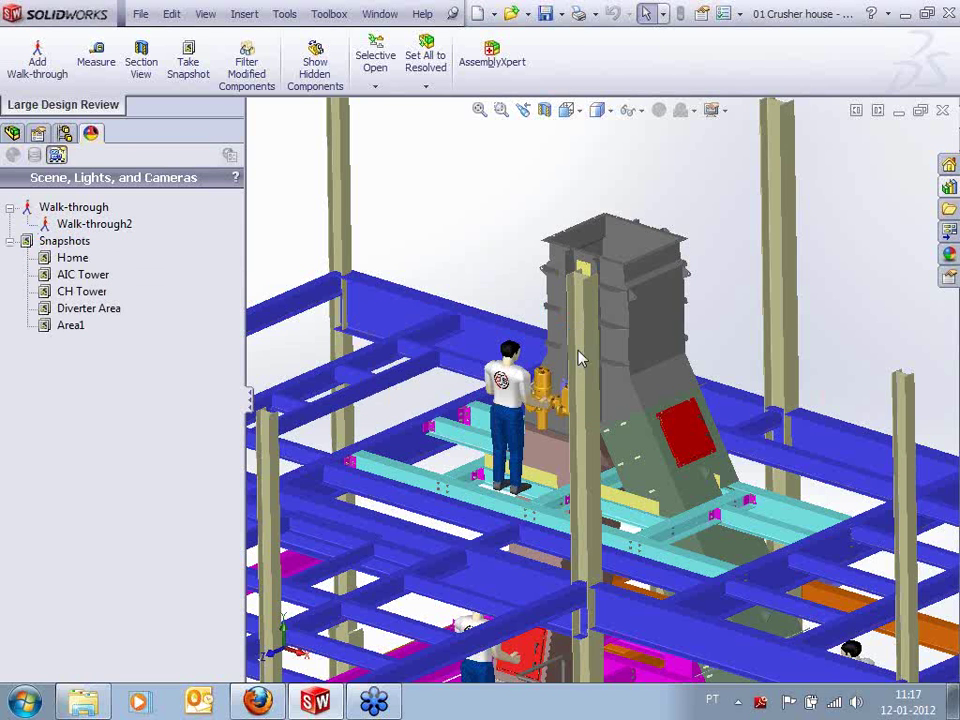
Zoom out from the gate housing area and restore the saved view with the Area1 snapshot
mouse_move(87, 282)
click(70, 325)
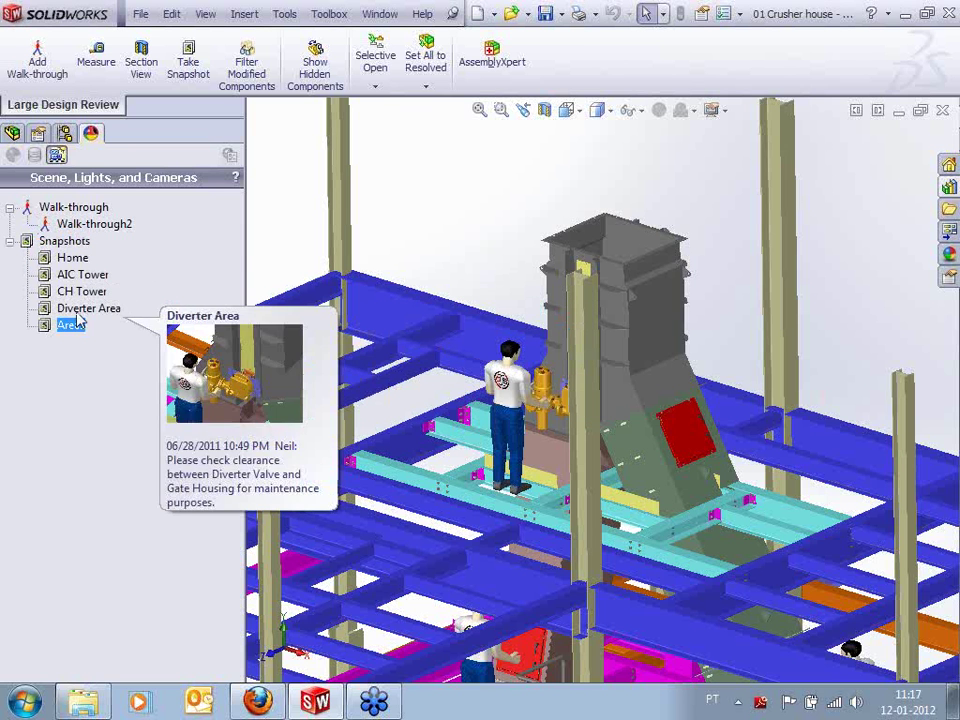
click(83, 329)
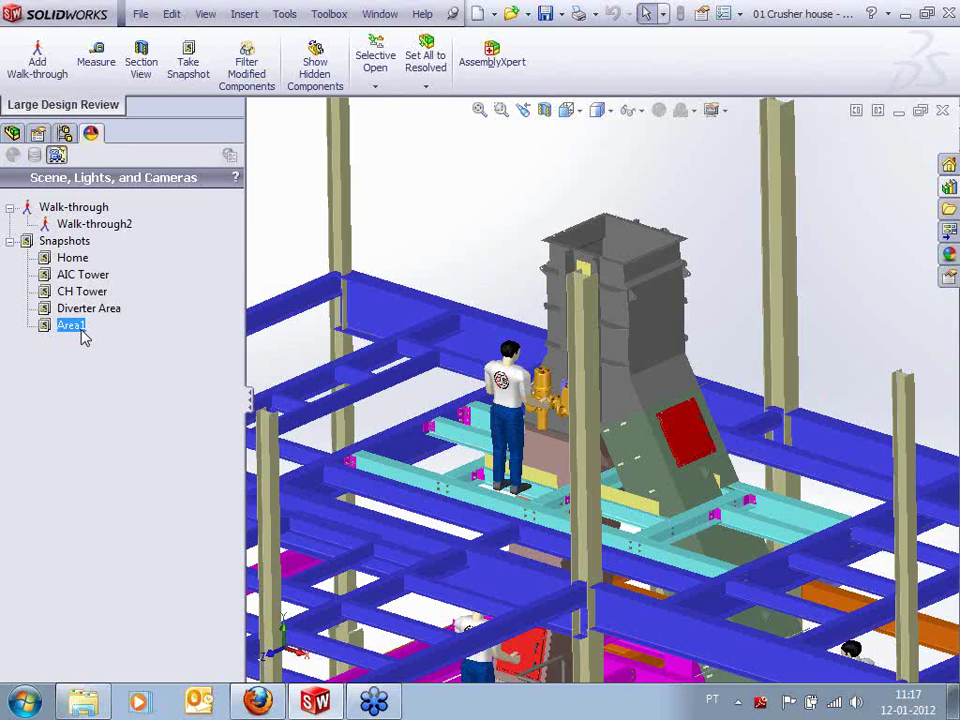
right_click(84, 337)
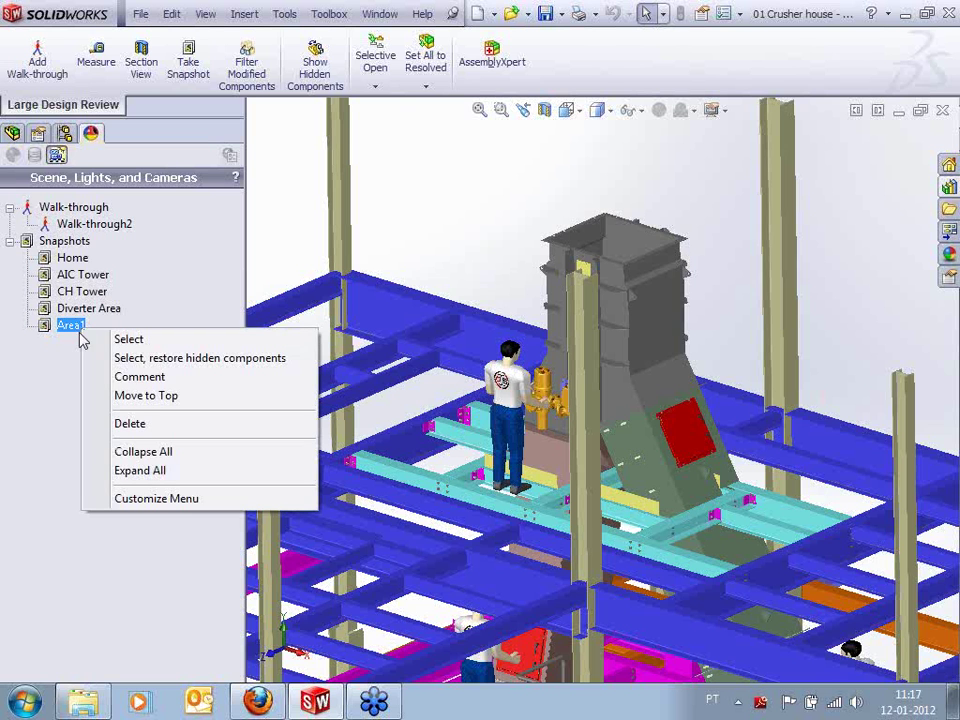
click(71, 372)
scroll(606, 366, up, 4)
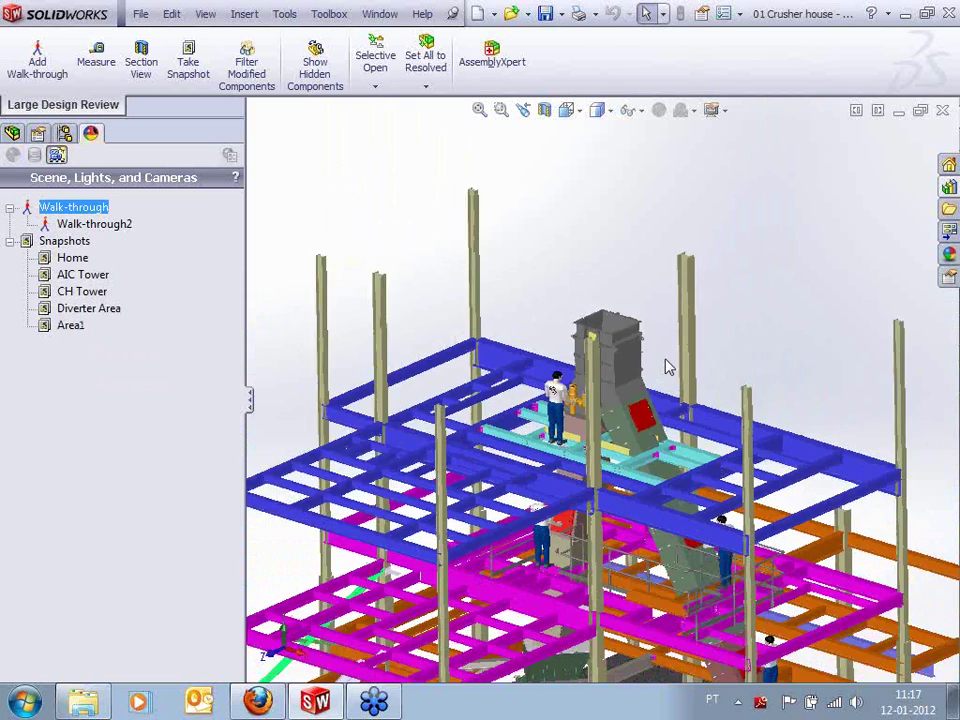
scroll(669, 367, up, 3)
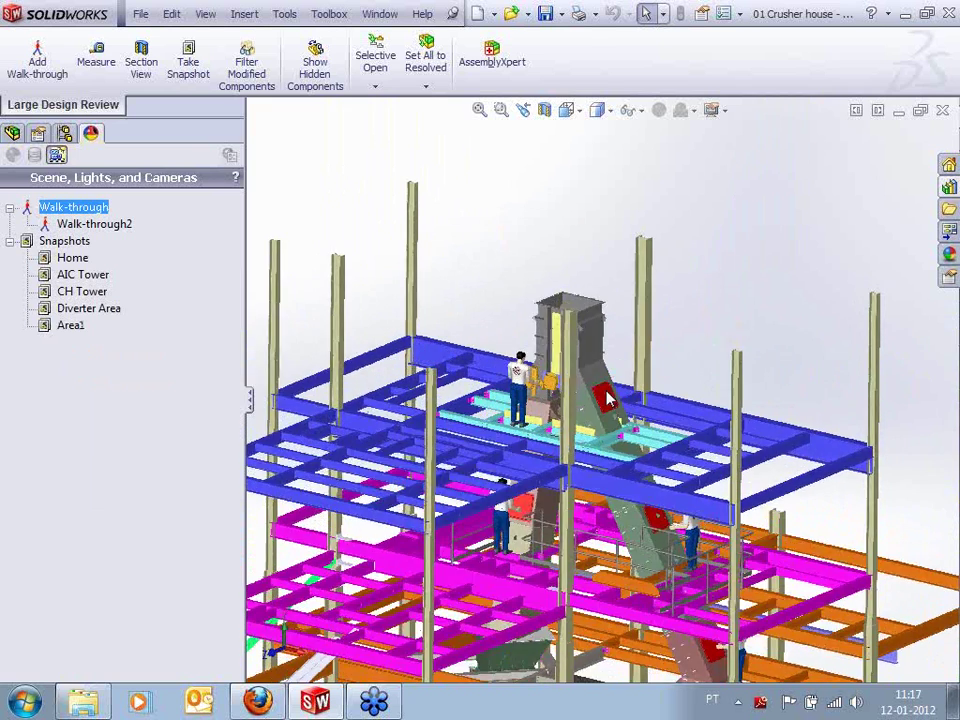
click(72, 326)
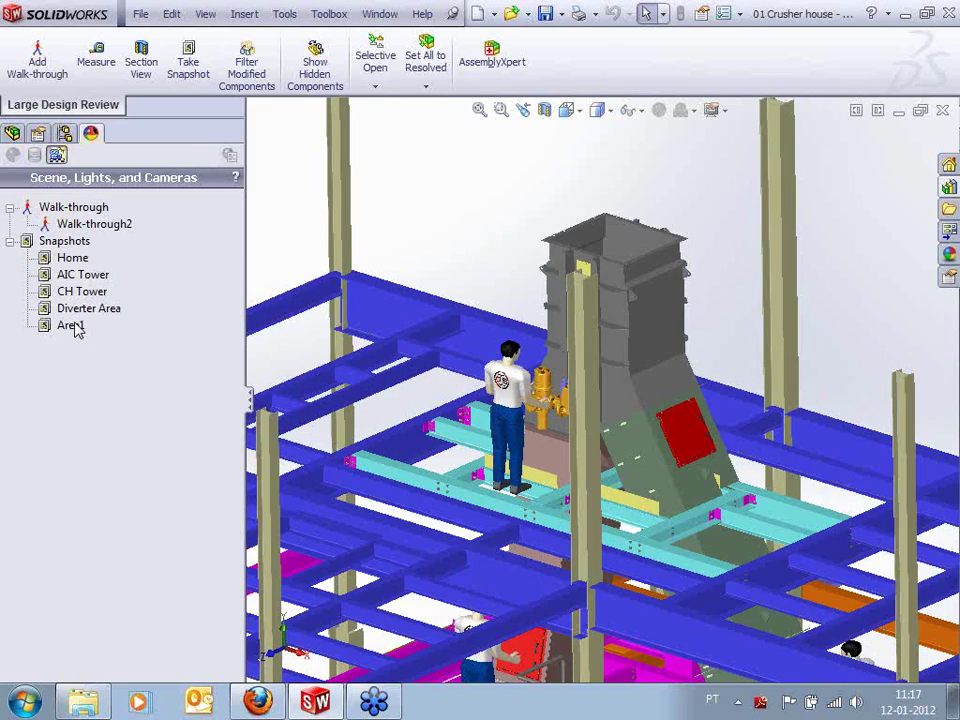
Recall the Diverter Area, CH Tower and AIC Tower snapshots in turn, and go back to Area1
click(88, 310)
click(90, 292)
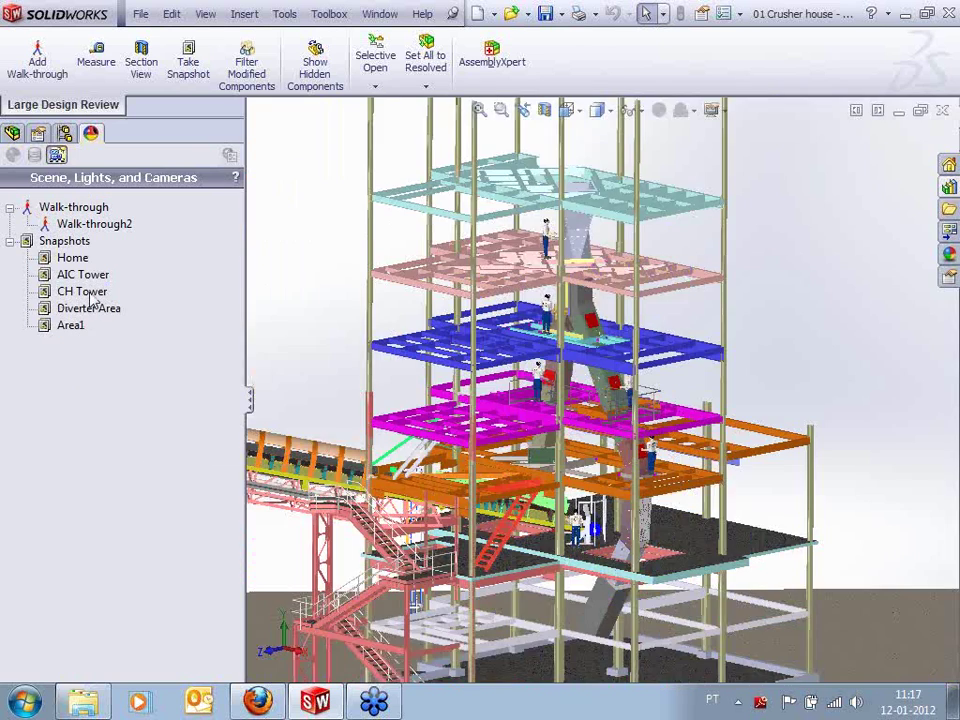
click(92, 277)
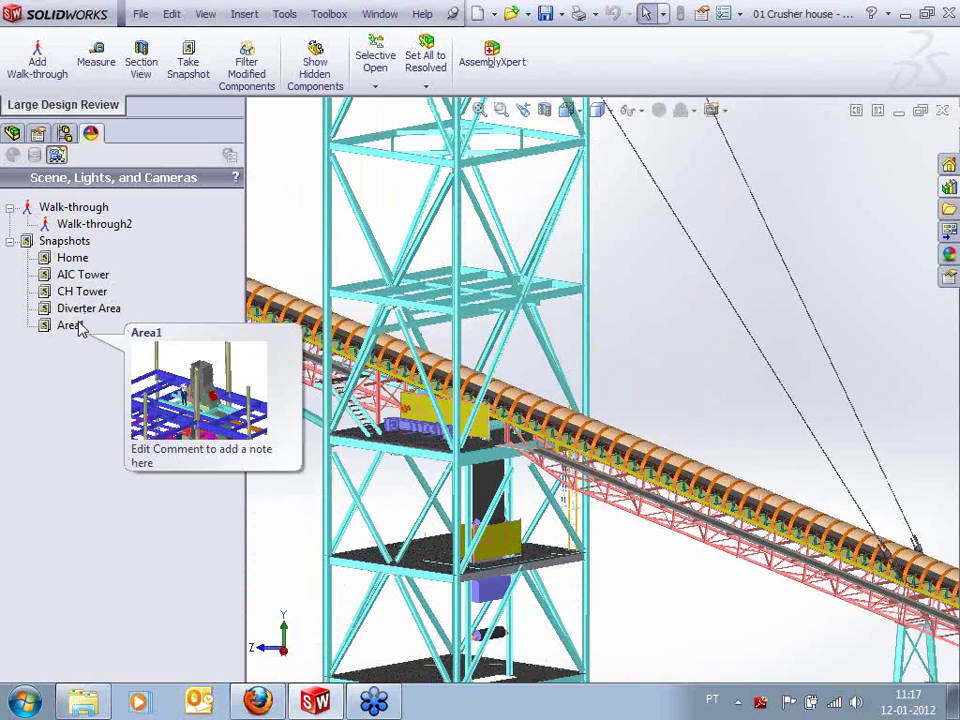
click(74, 327)
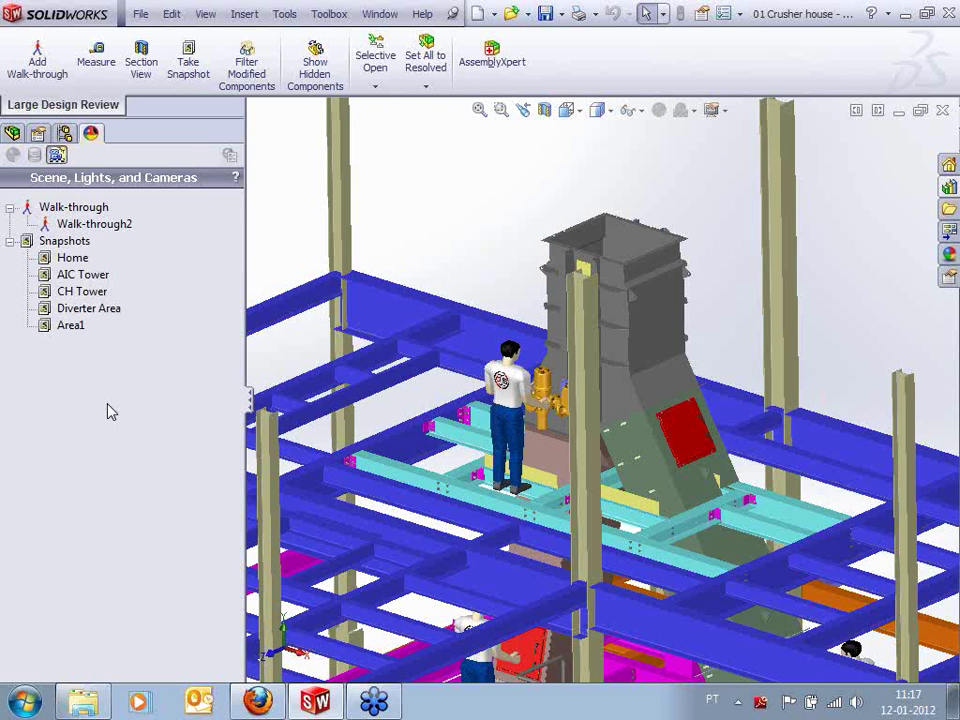
mouse_move(778, 264)
middle_down()
mouse_move(784, 225)
mouse_move(792, 274)
middle_up()
scroll(721, 360, down, 1)
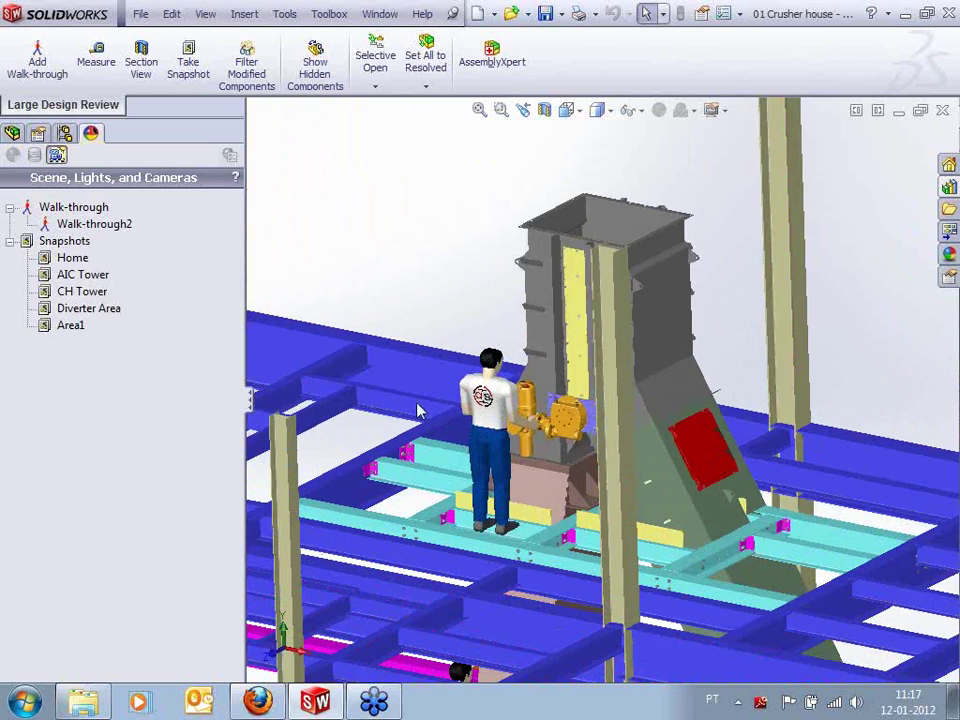
double_click(72, 326)
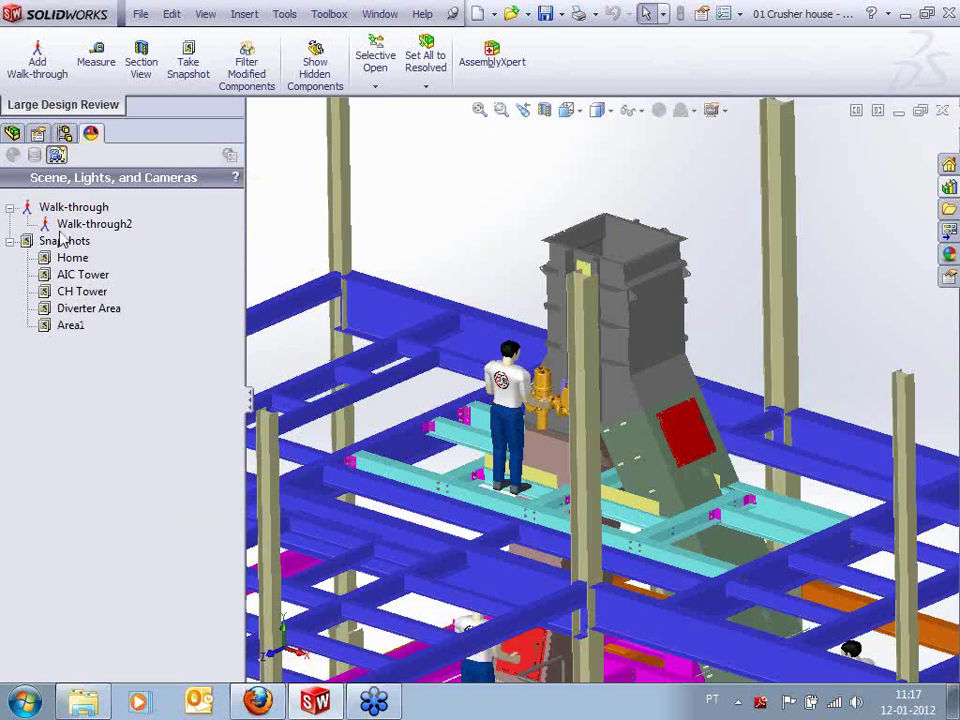
Open the comment of the Diverter Area snapshot, read its clearance note, and close it without saving
right_click(88, 310)
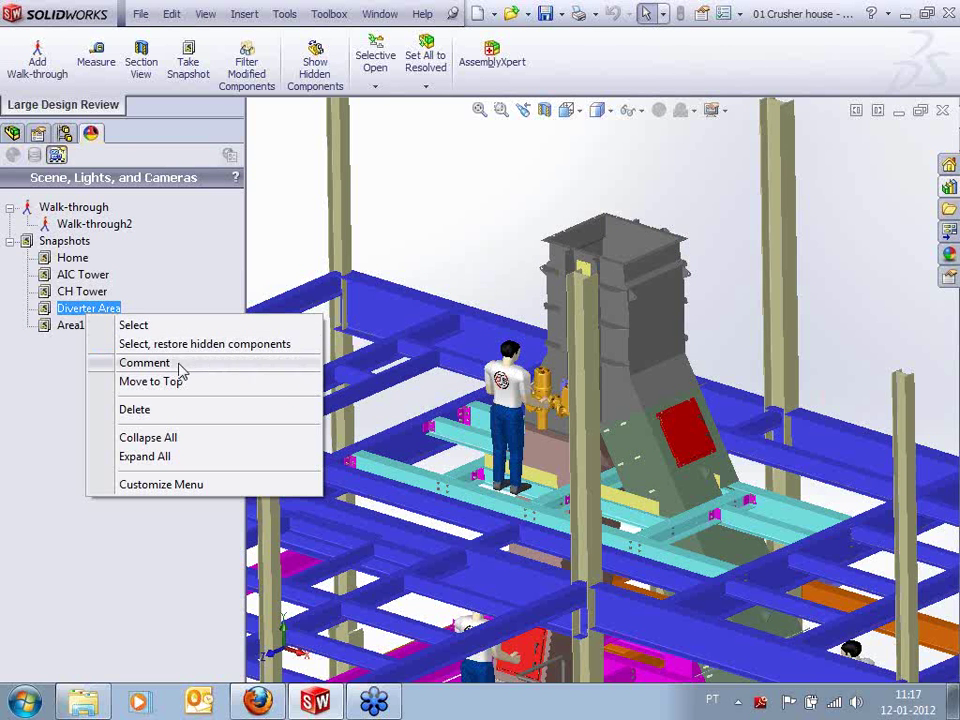
click(216, 368)
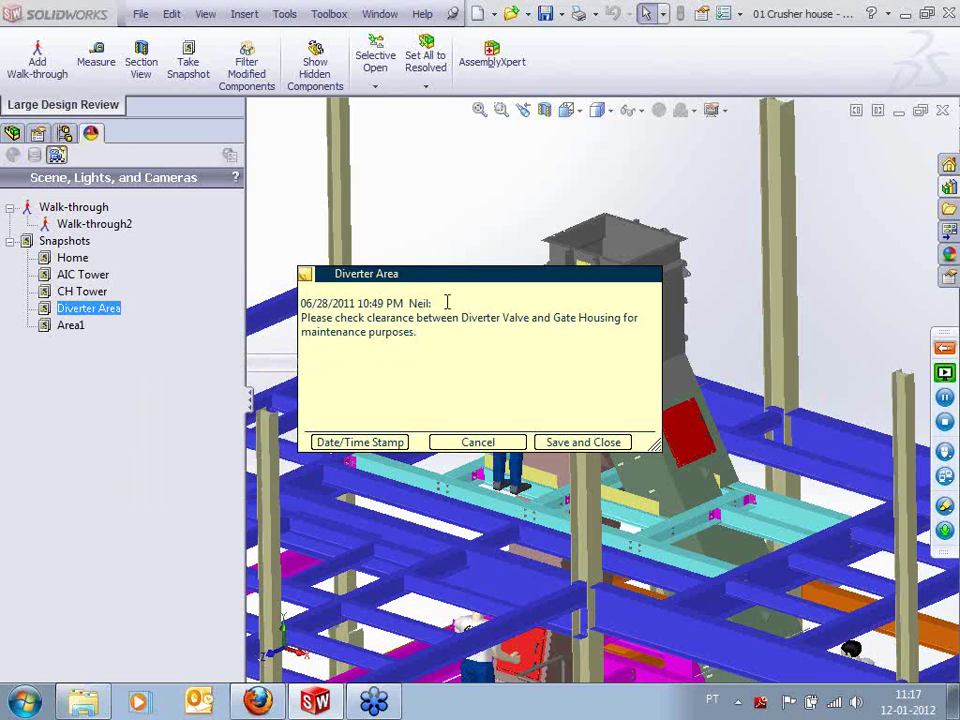
drag(416, 332, 287, 316)
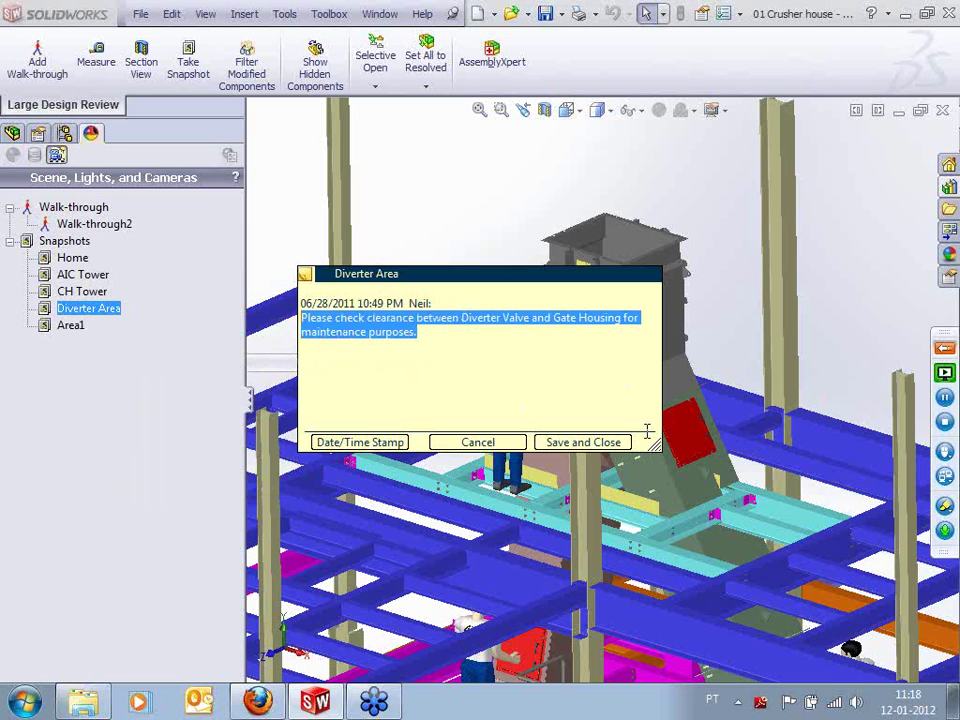
drag(654, 447, 651, 451)
drag(549, 455, 552, 431)
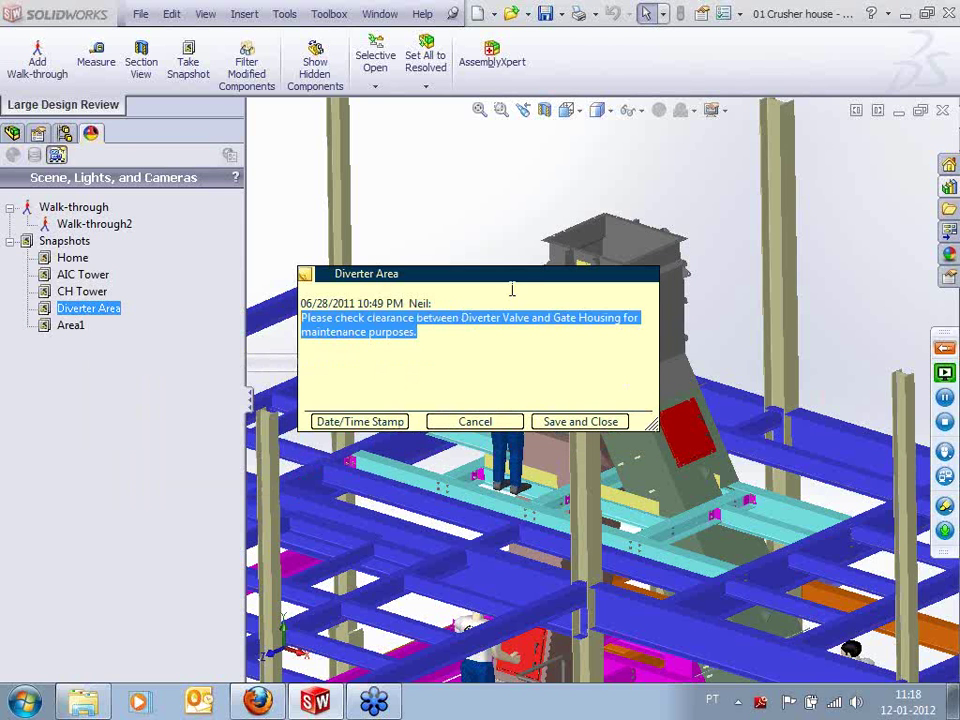
drag(512, 286, 371, 381)
click(264, 427)
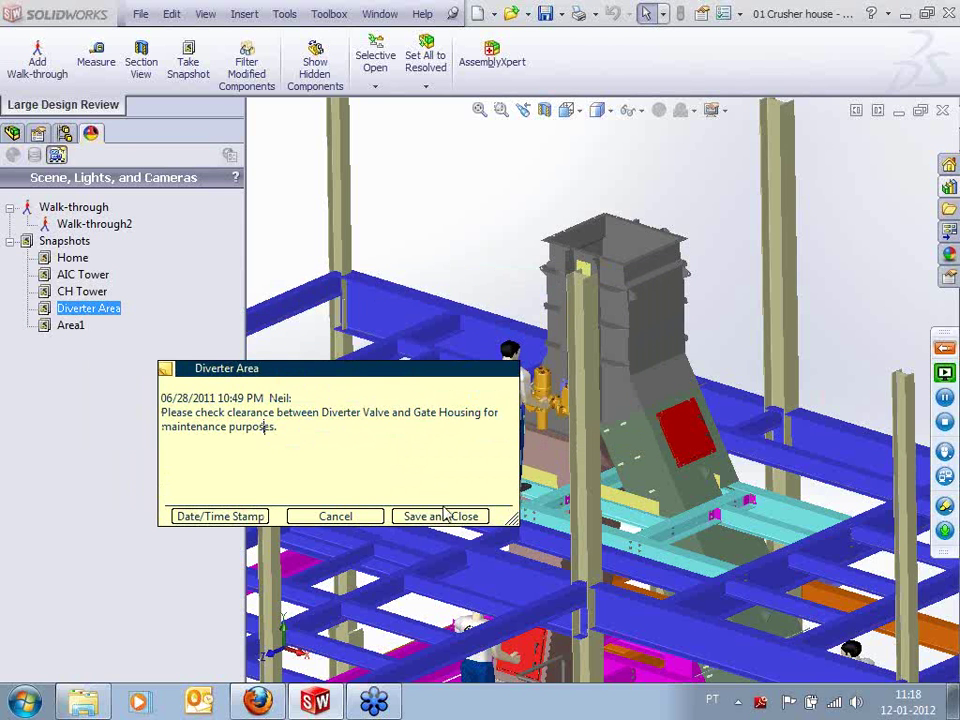
click(305, 518)
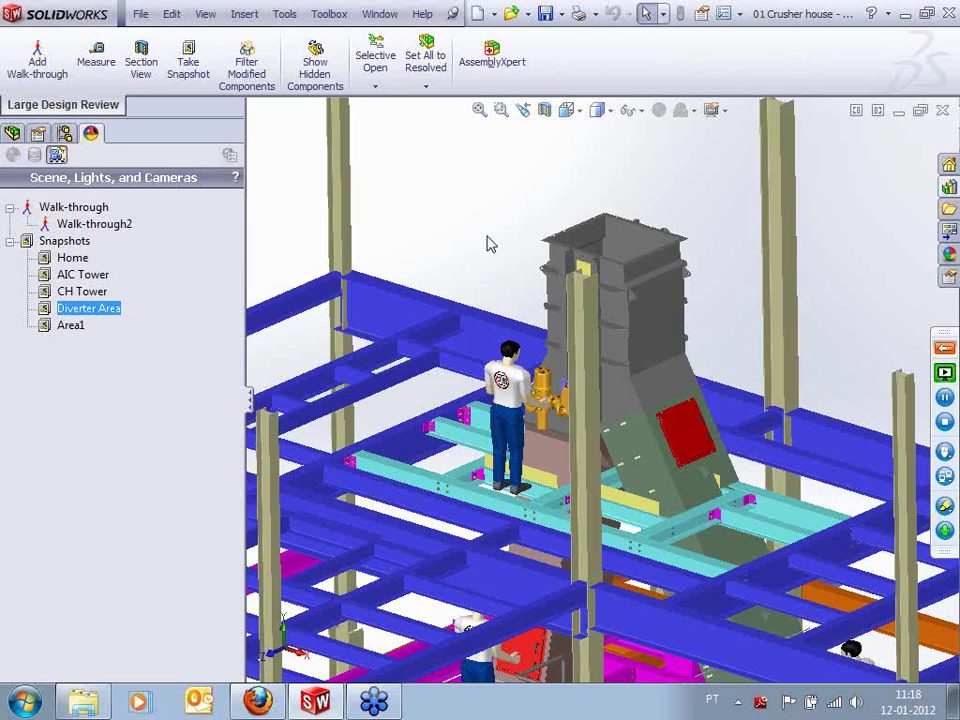
Recall the Diverter Area snapshot and inspect the yellow valve actuator beside the gate housing up close
middle_drag(490, 244, 548, 322)
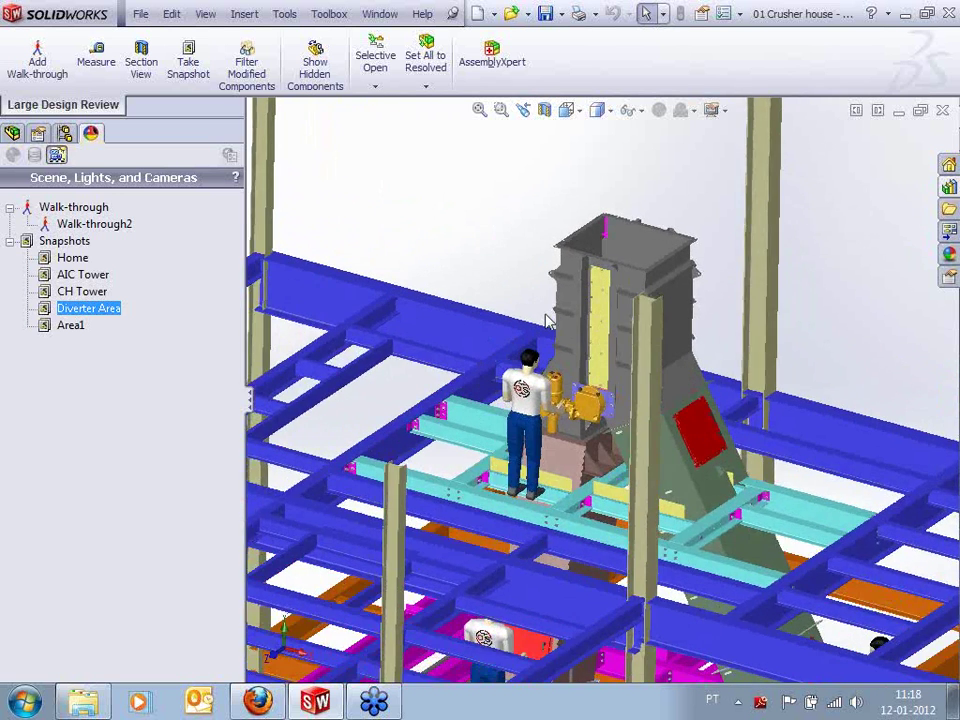
scroll(634, 401, down, 5)
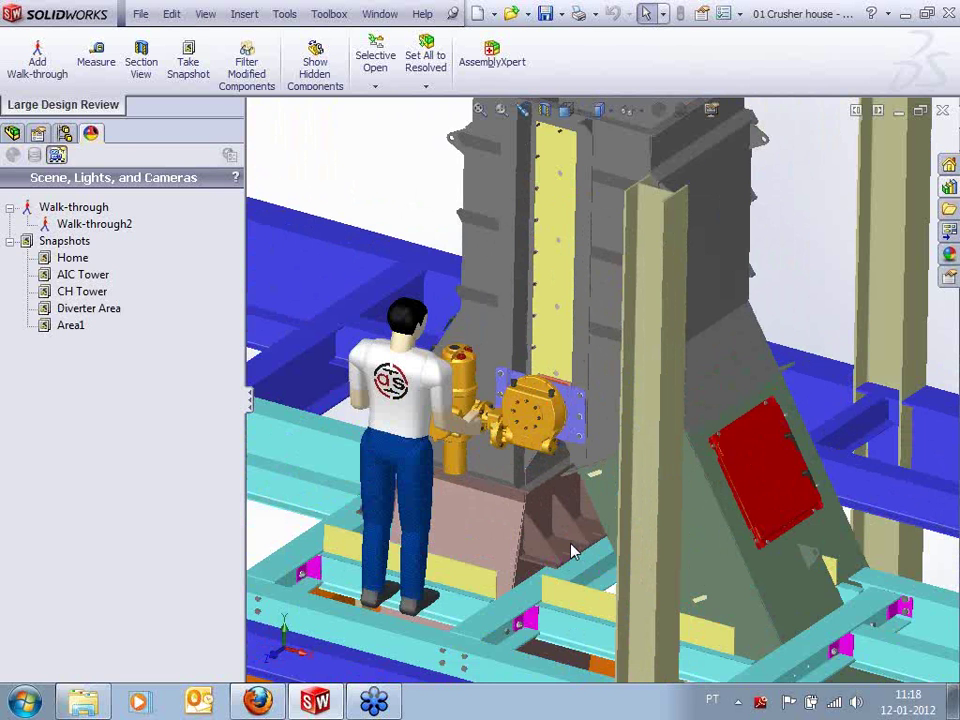
double_click(86, 309)
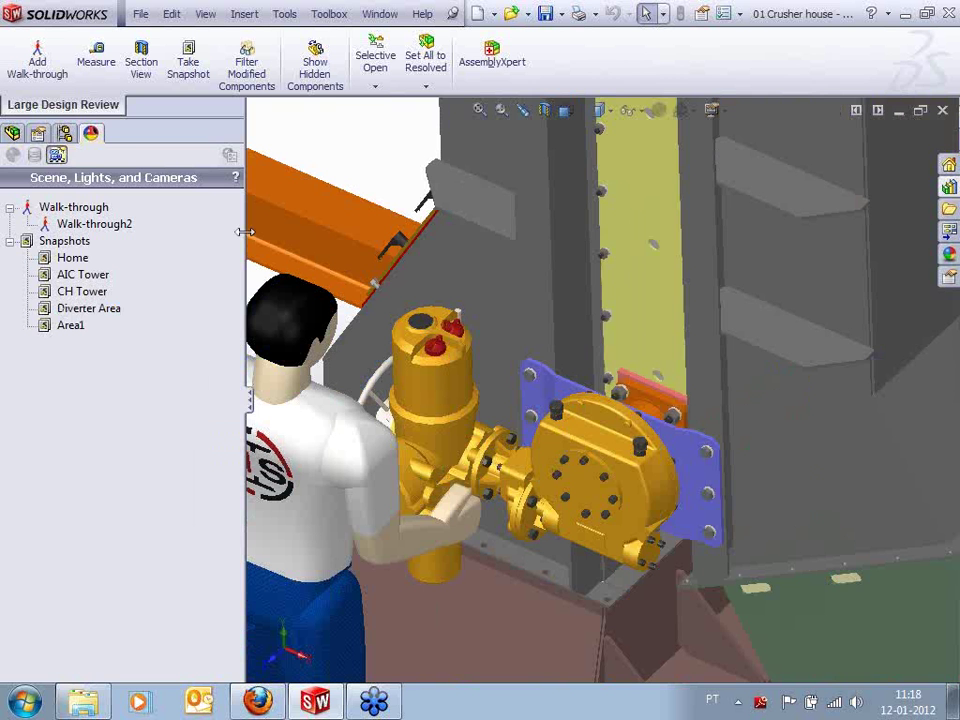
drag(245, 231, 201, 231)
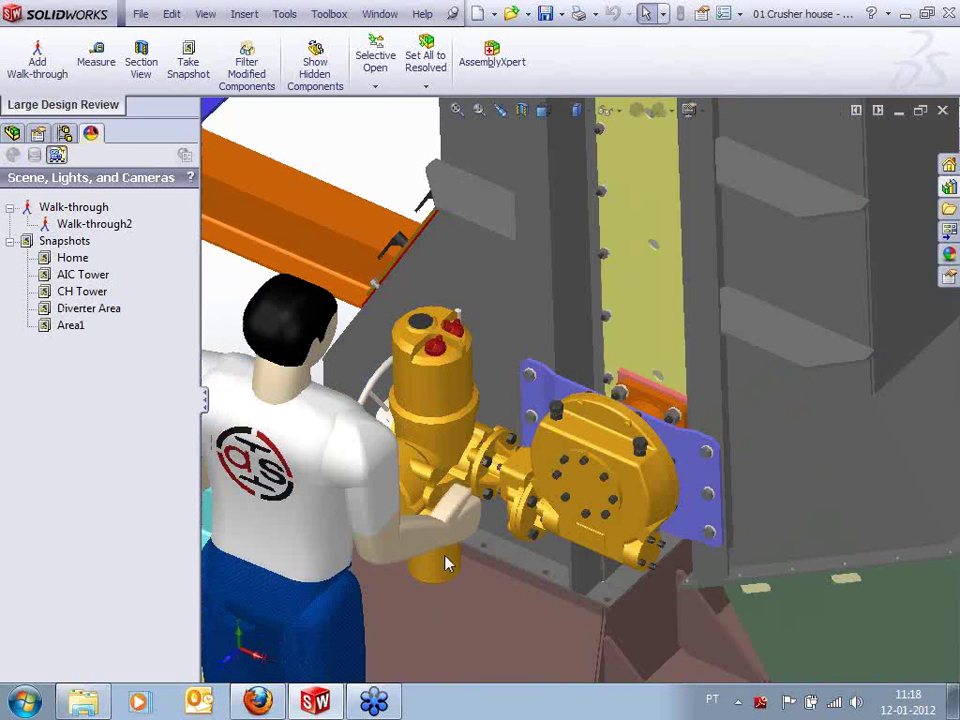
scroll(453, 561, down, 1)
middle_click(489, 532)
middle_drag(489, 532, 609, 476)
scroll(624, 431, down, 3)
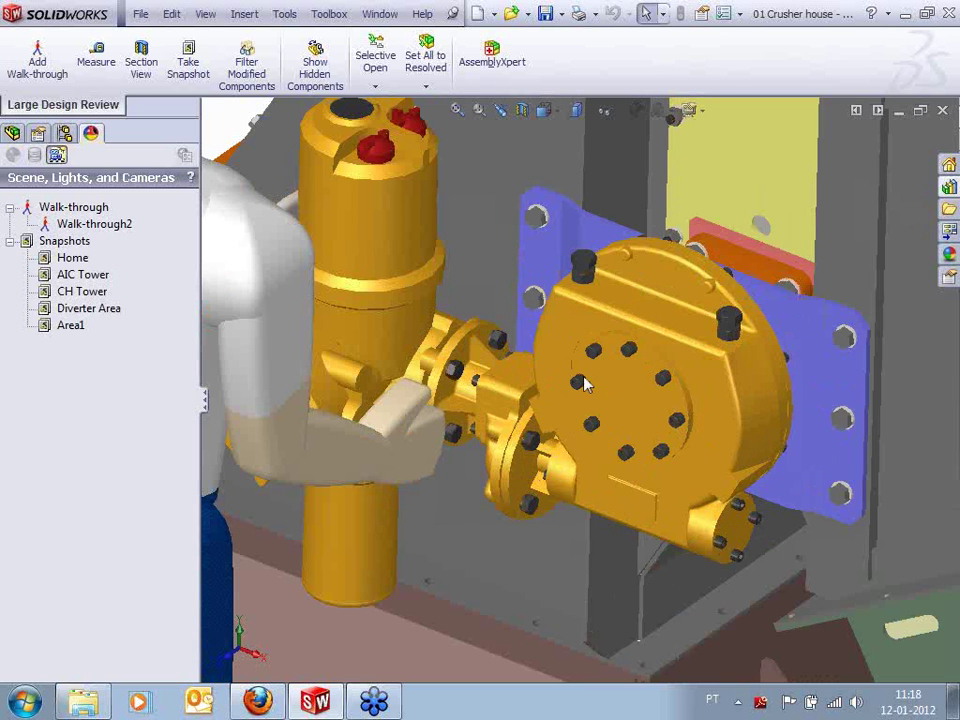
Create a section view through the flat rib face beside the Rotork actuator's connecting flange
click(455, 408)
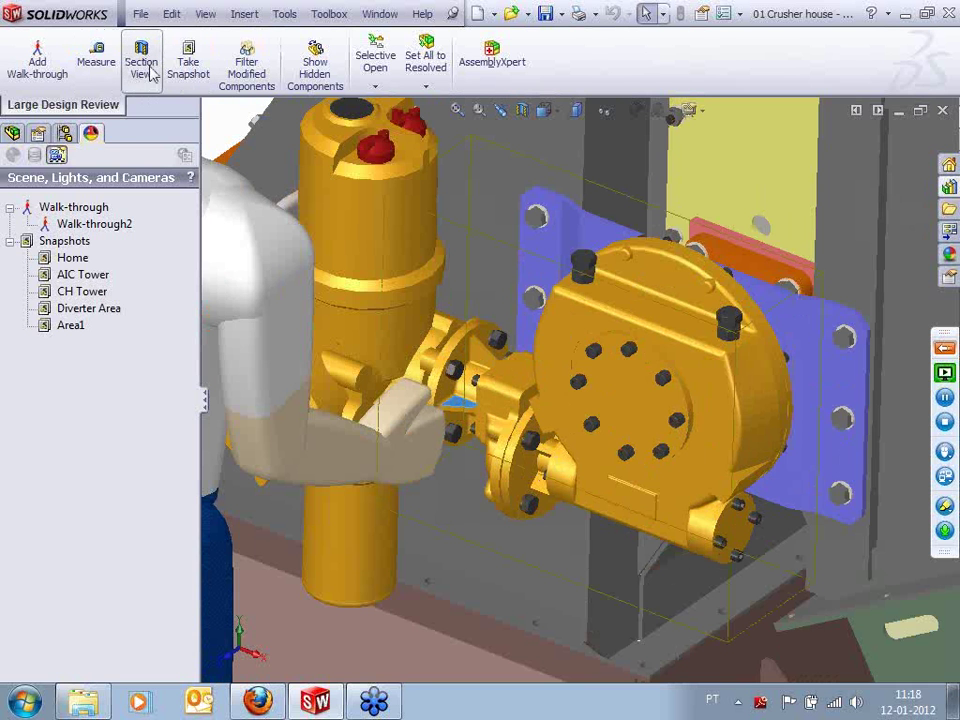
scroll(460, 403, down, 3)
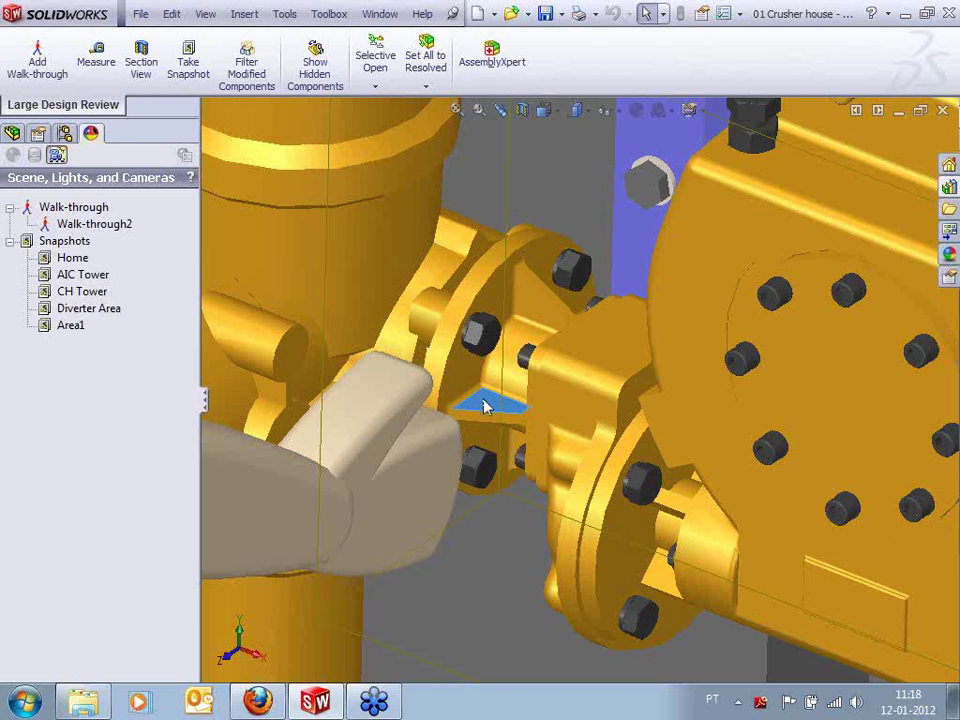
scroll(490, 403, up, 5)
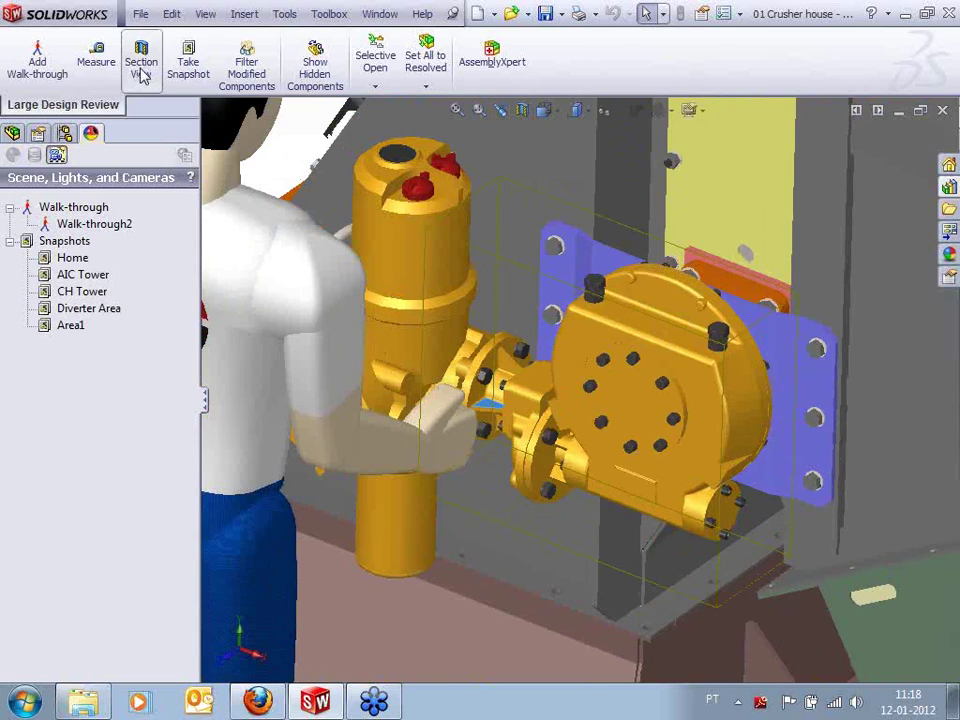
click(142, 70)
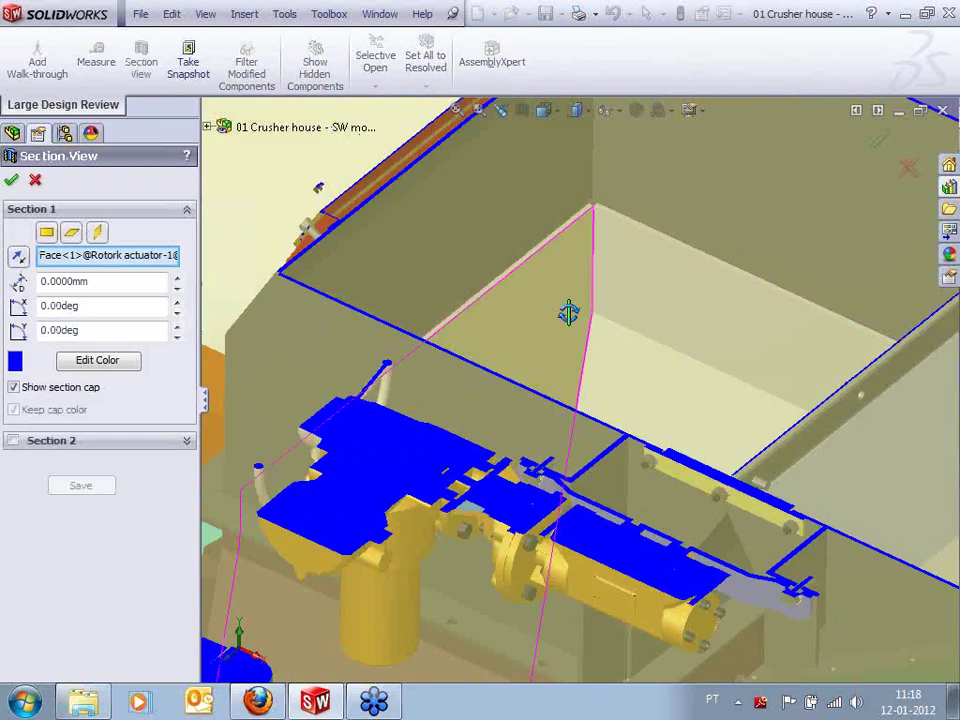
middle_drag(569, 313, 567, 312)
scroll(490, 573, up, 1)
scroll(484, 577, down, 3)
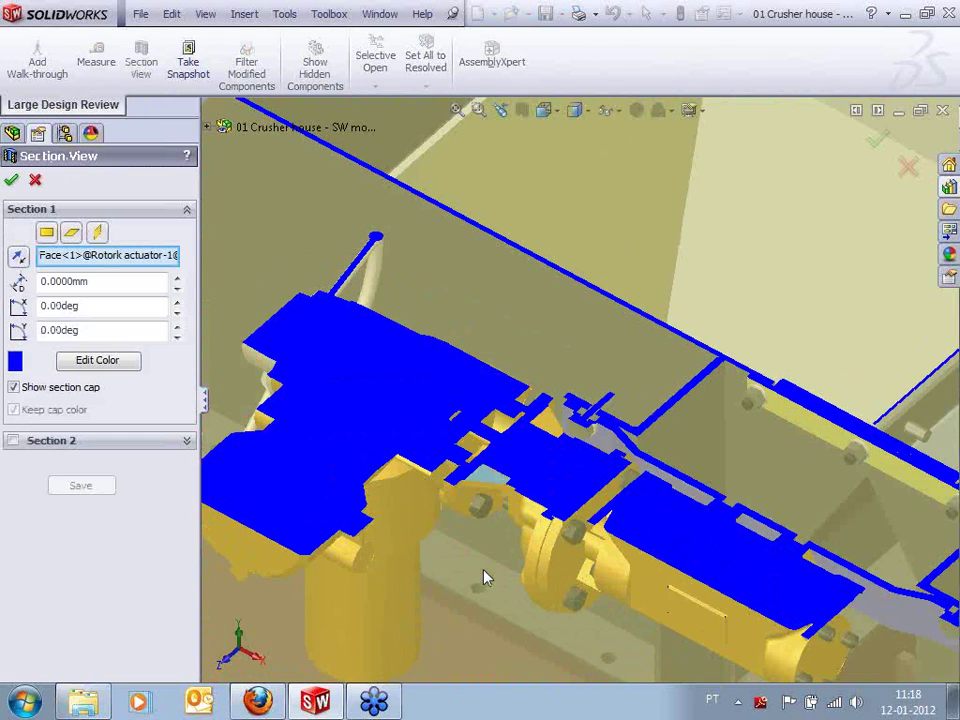
click(11, 180)
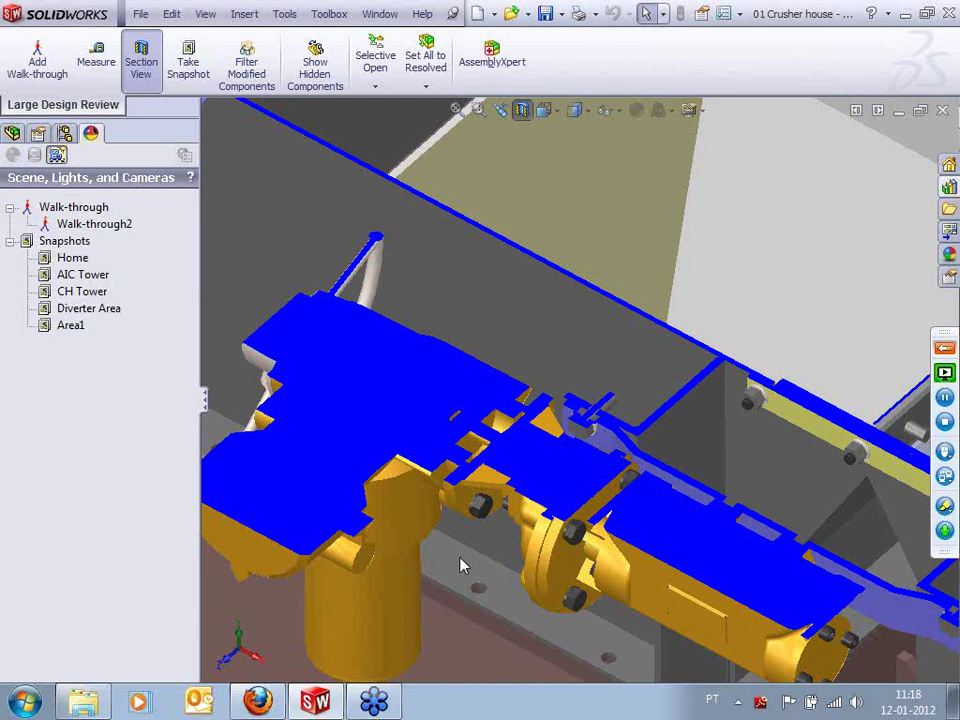
Try to measure the gap between the sectioned actuator's edge and the bolt head beside it, and clear the selections
scroll(461, 562, down, 1)
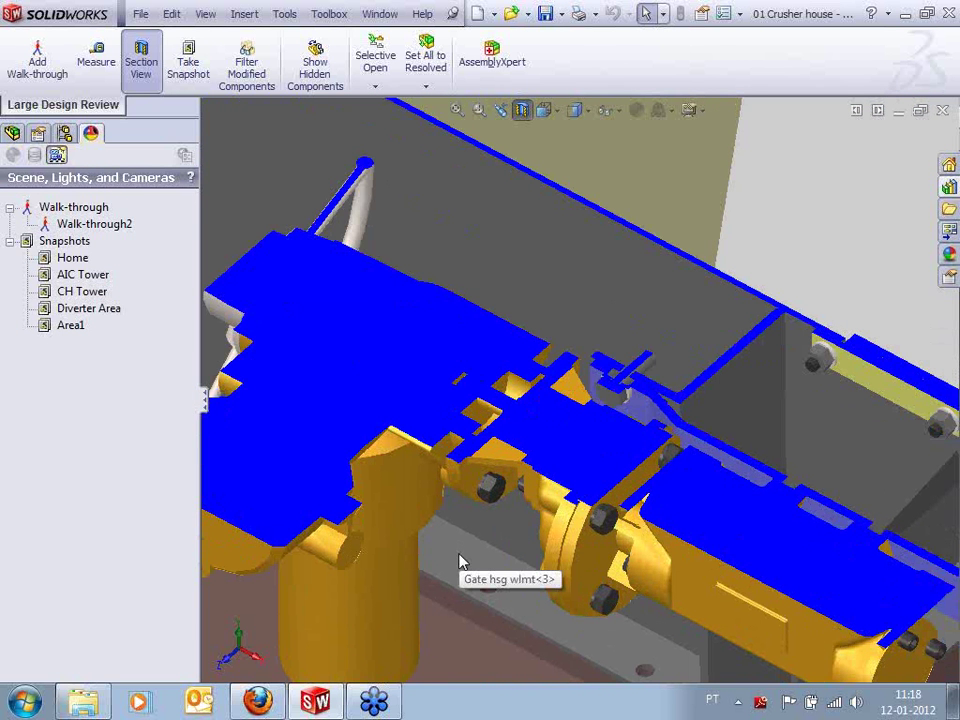
scroll(652, 408, down, 2)
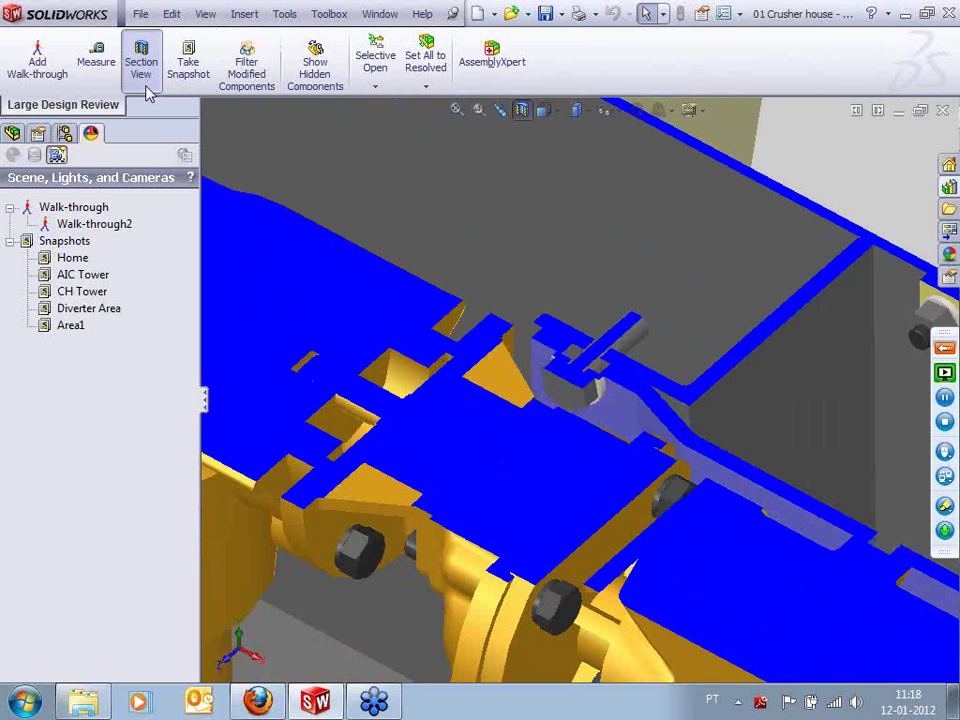
click(100, 62)
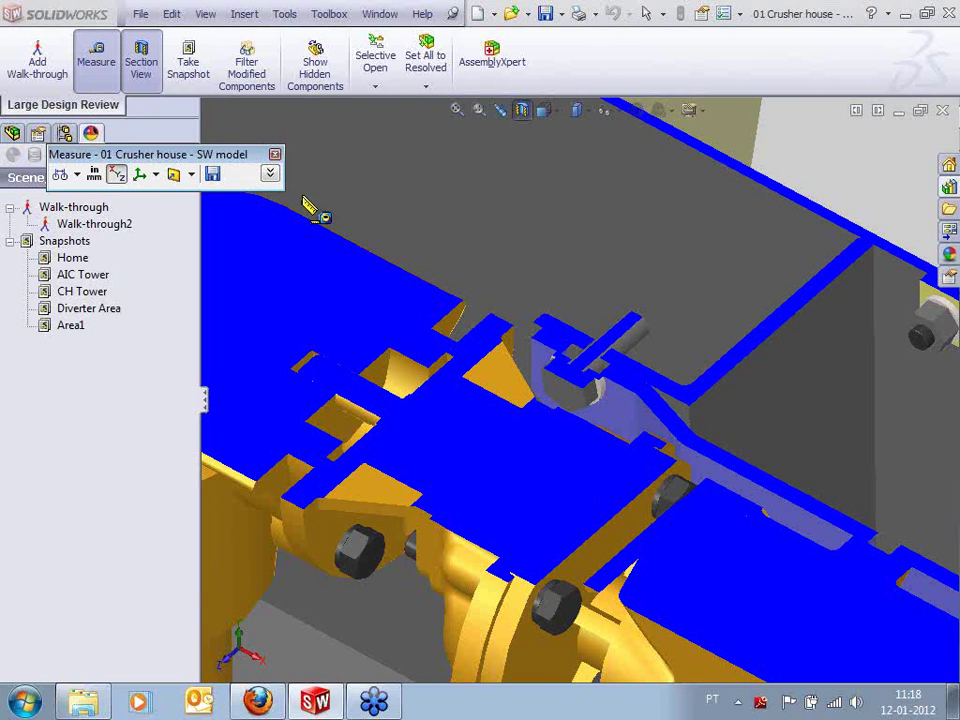
mouse_move(660, 362)
ctrl+middle_down()
mouse_move(660, 373)
mouse_move(664, 354)
ctrl+middle_up()
scroll(577, 476, down, 1)
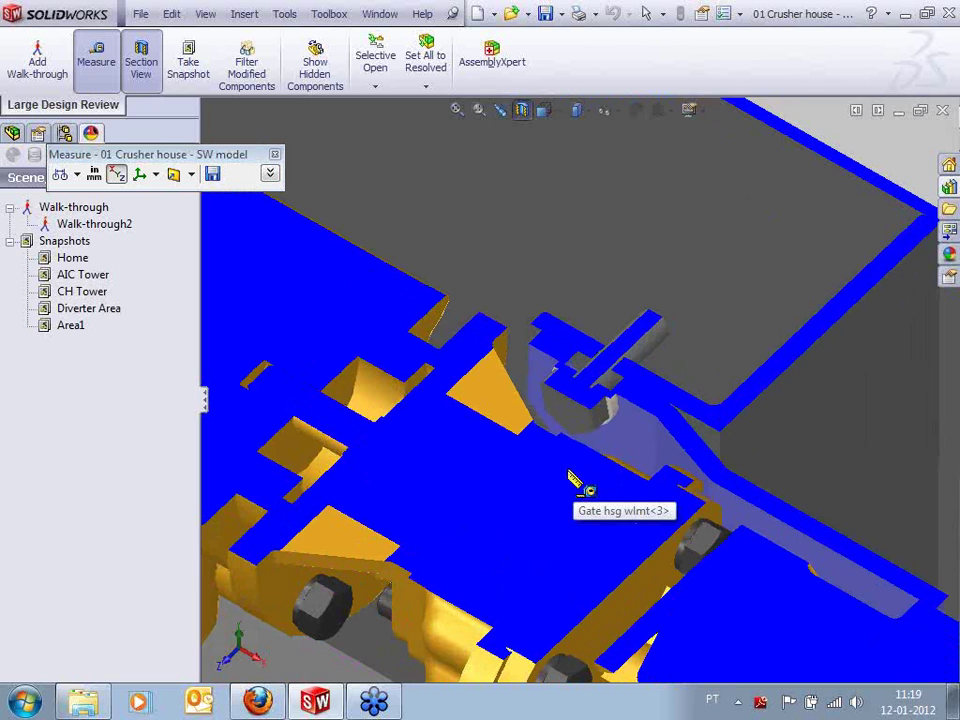
middle_drag(589, 456, 557, 447)
scroll(558, 446, down, 1)
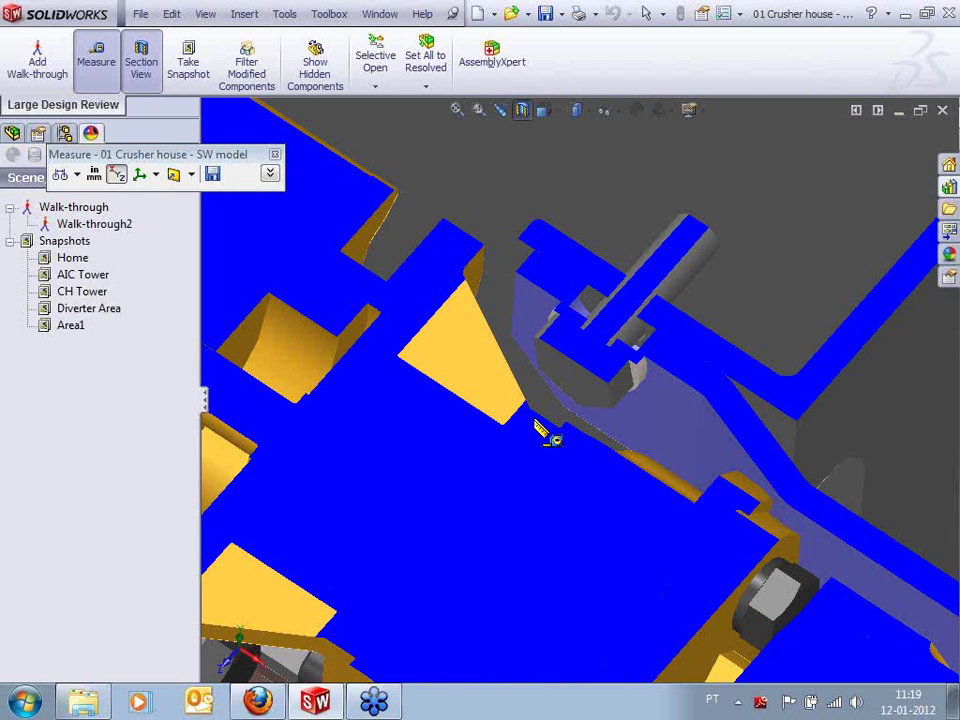
click(530, 405)
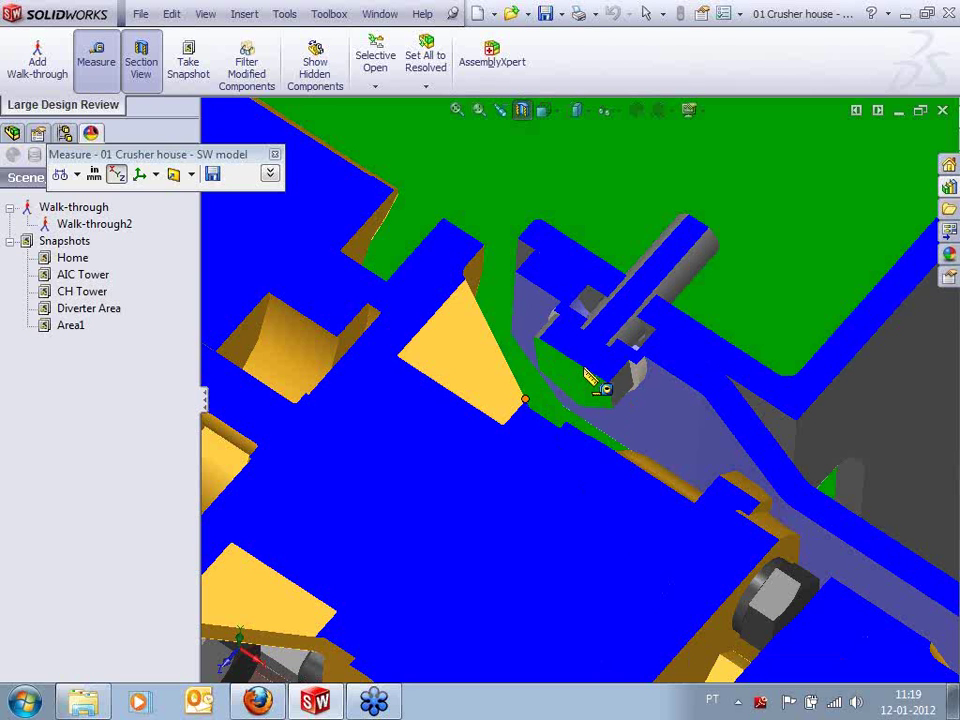
scroll(590, 392, up, 3)
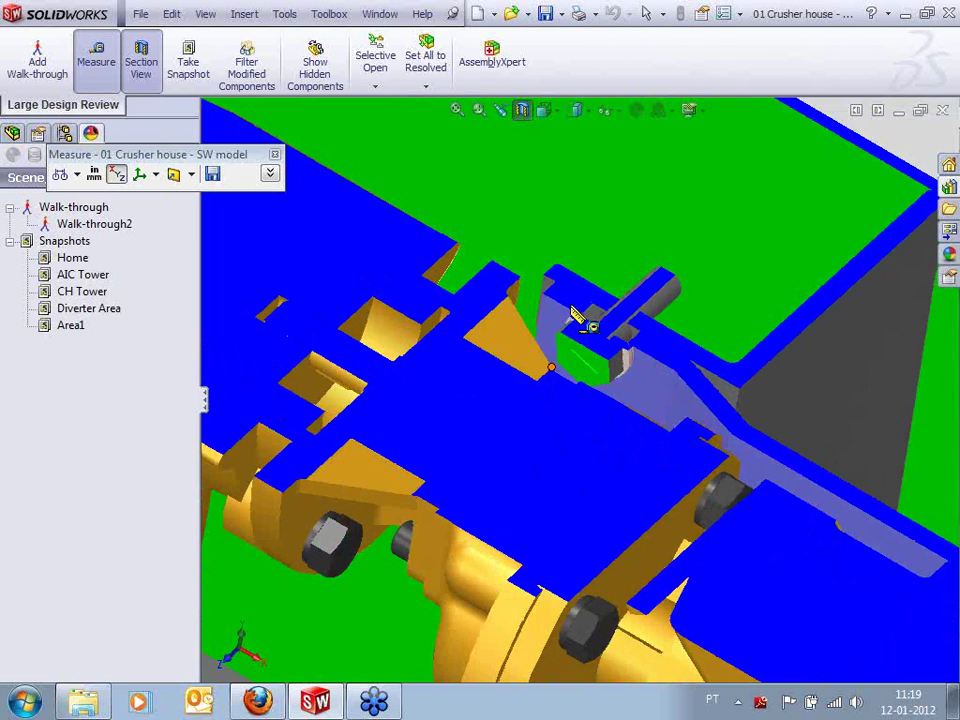
click(269, 173)
right_click(193, 223)
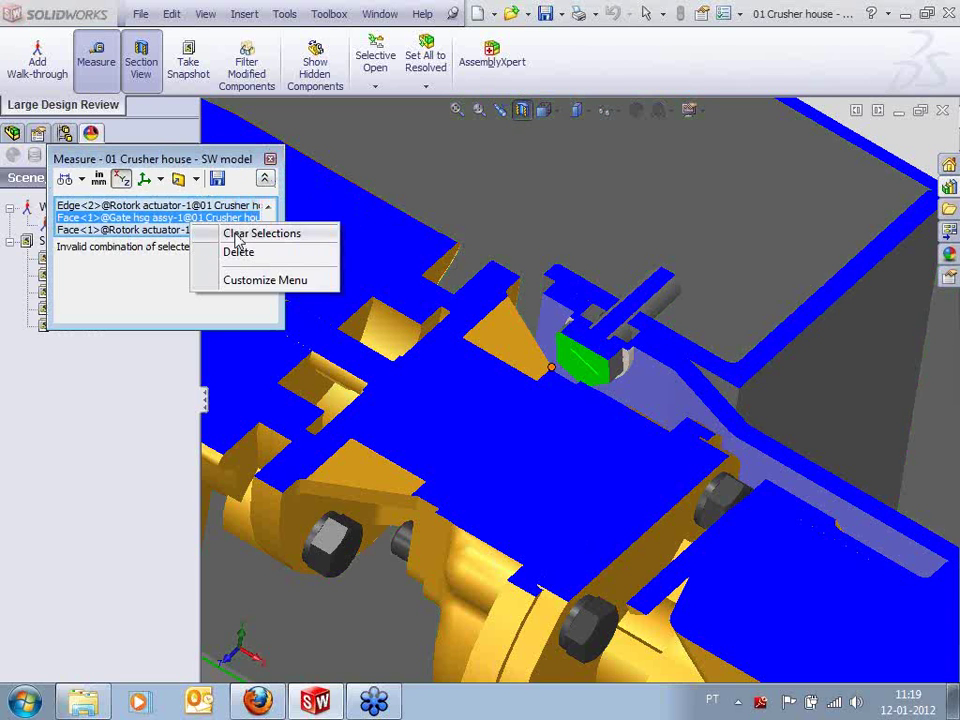
click(258, 235)
Measure the distance from the bolt head's corner to the nearest corner of the sectioned actuator, and end the measurement
scroll(575, 380, down, 2)
scroll(570, 373, down, 4)
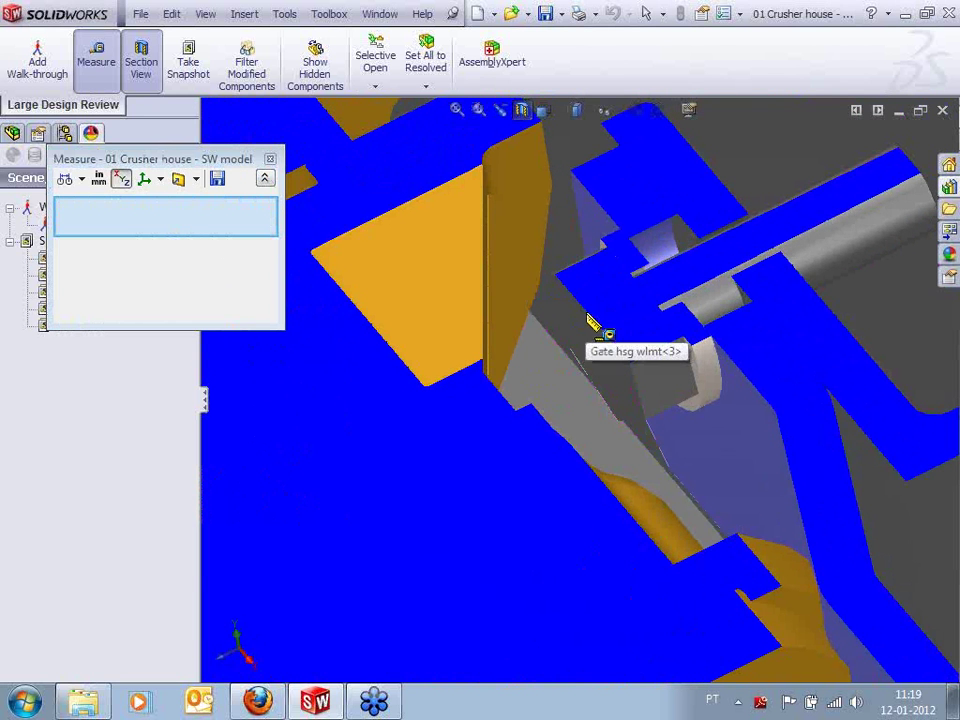
click(551, 275)
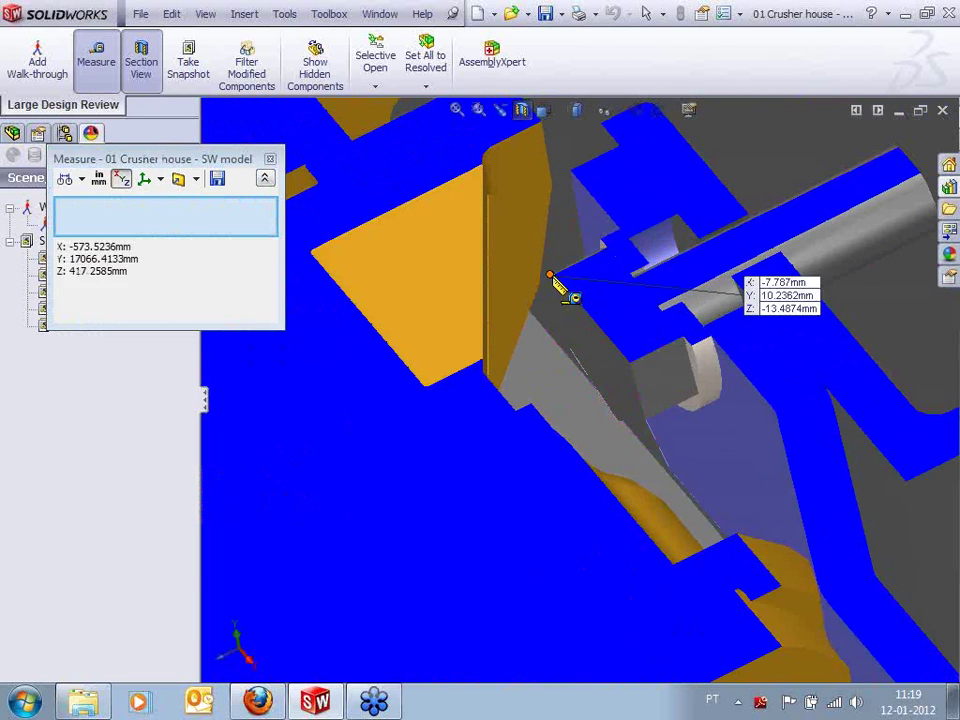
click(480, 369)
middle_drag(484, 460, 497, 466)
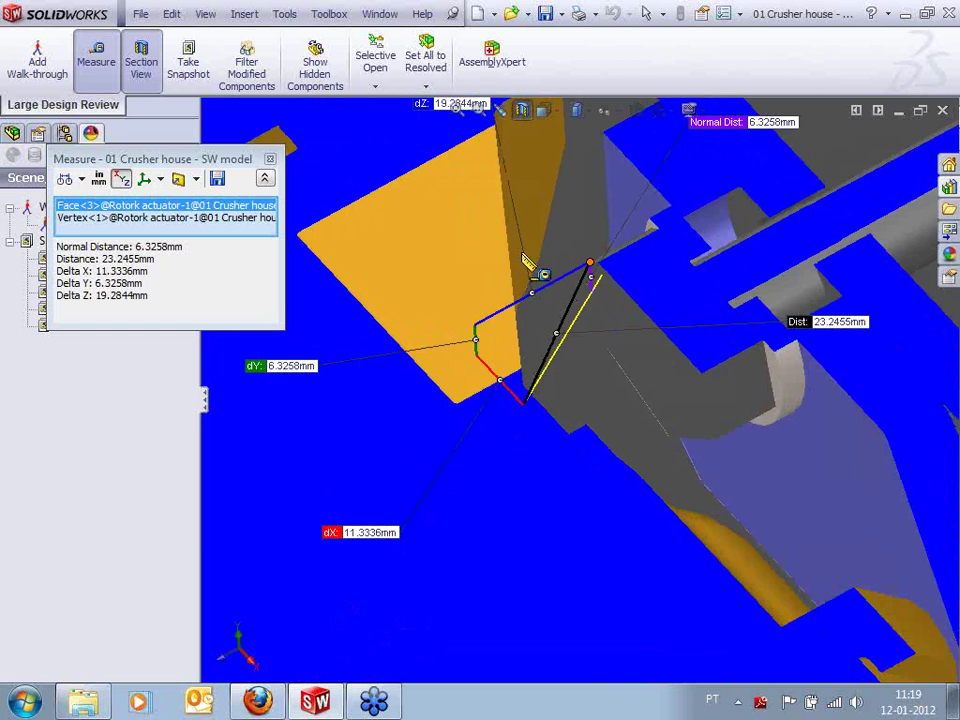
scroll(590, 360, up, 5)
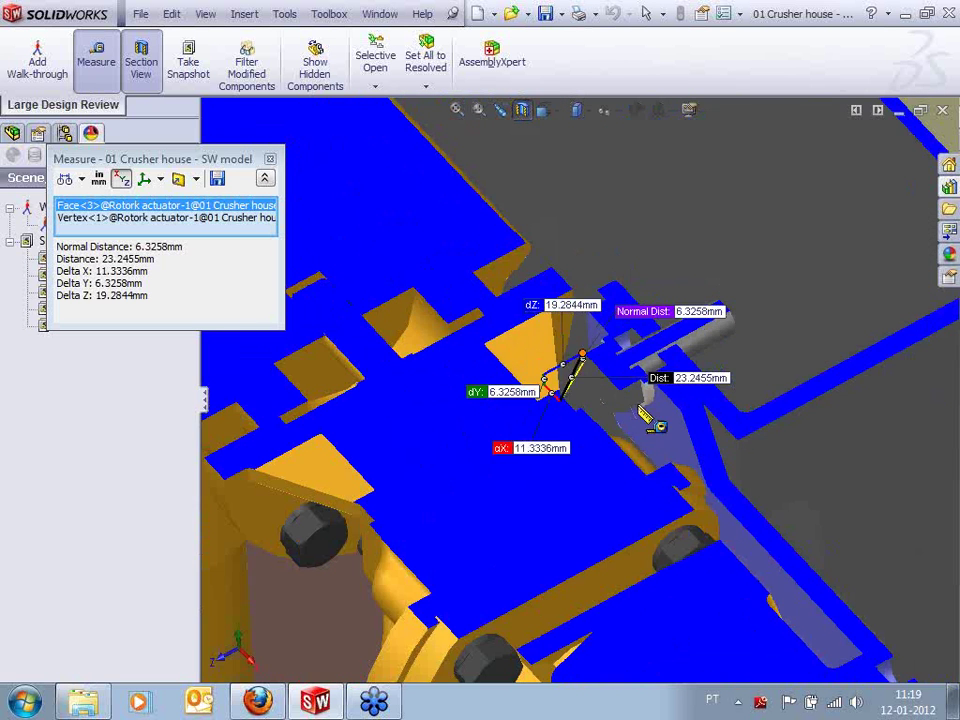
right_click(660, 360)
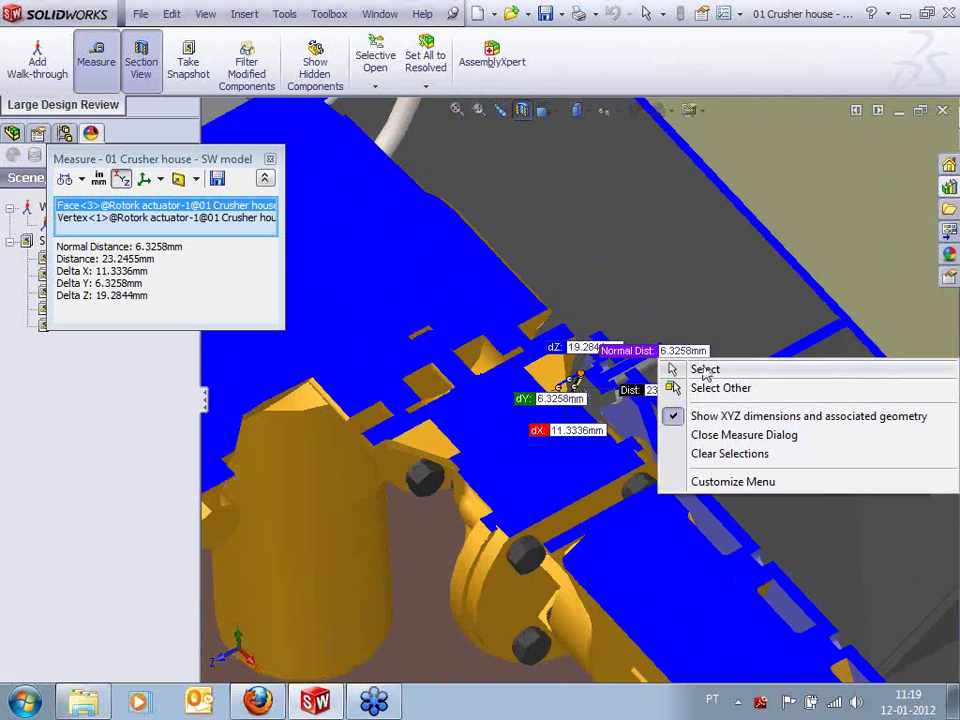
click(704, 371)
middle_drag(699, 388, 621, 390)
scroll(640, 430, down, 8)
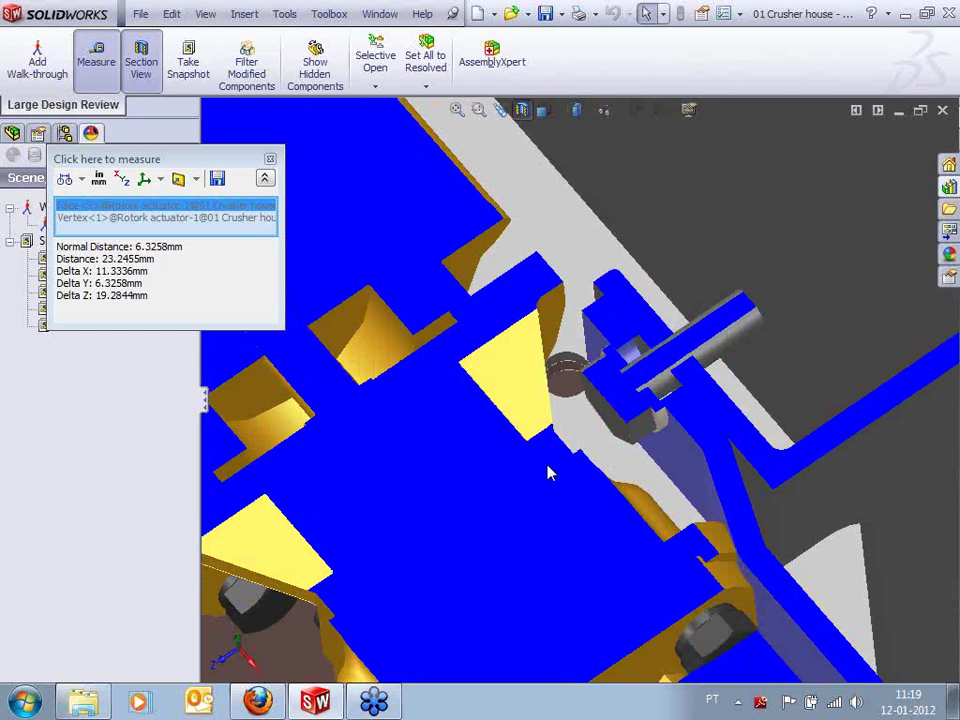
click(271, 160)
Turn off the section view and examine the whole actuator and its blue mounting plate on the gate housing
scroll(696, 446, up, 8)
middle_drag(696, 446, 676, 386)
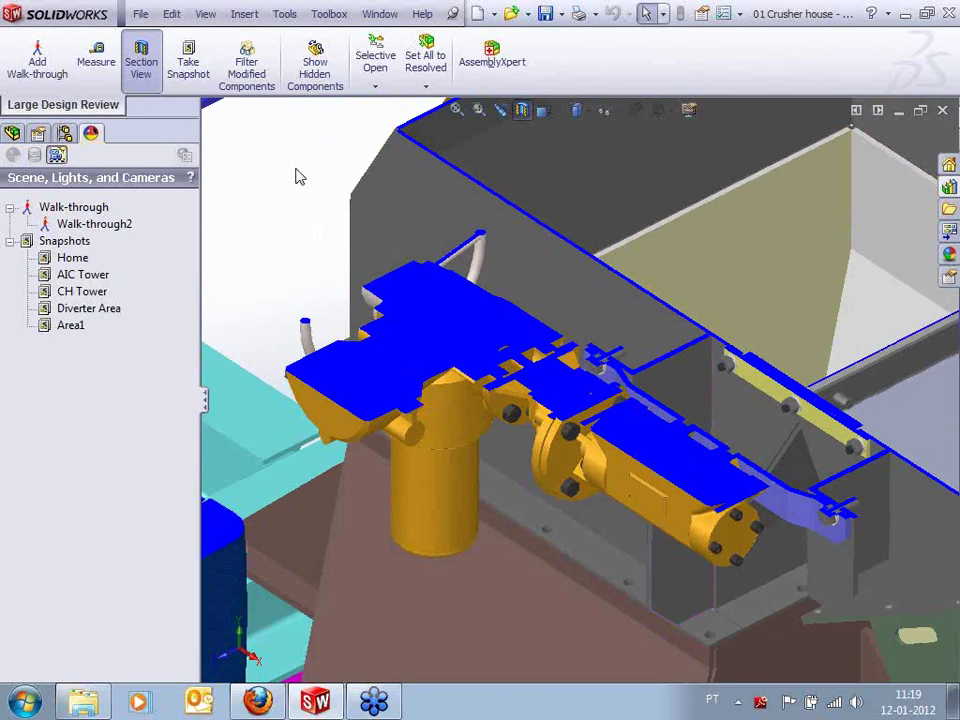
click(141, 62)
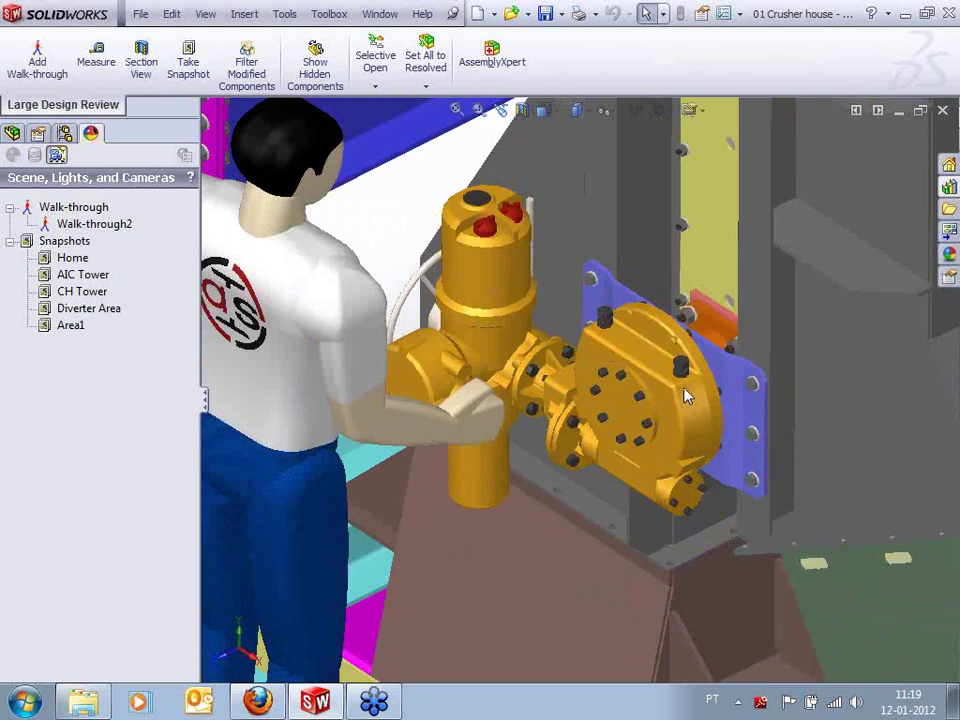
scroll(686, 396, down, 4)
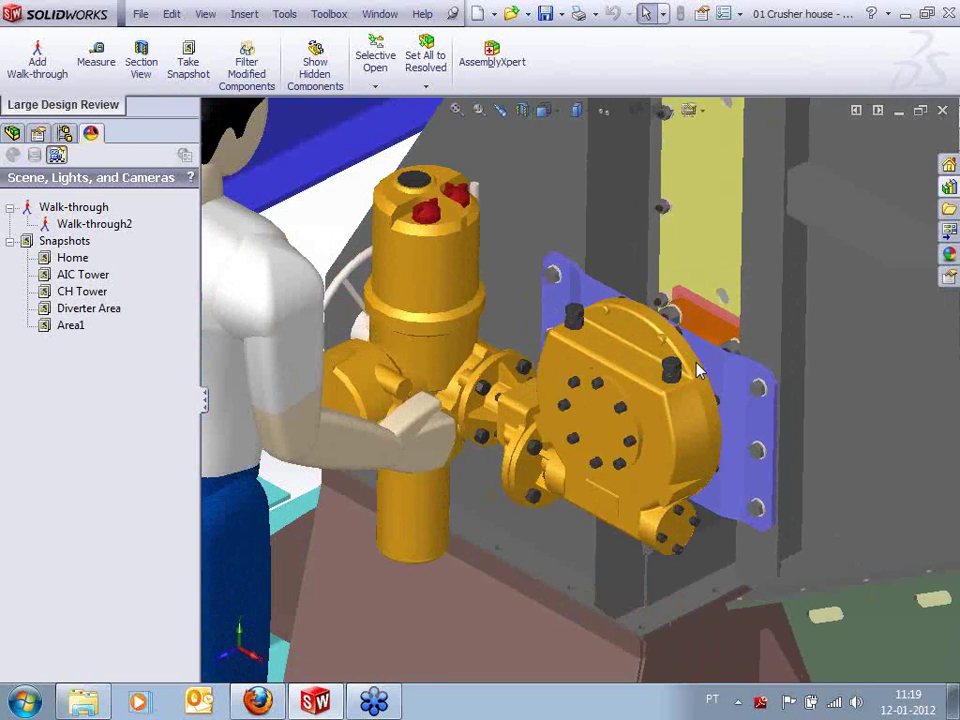
mouse_move(697, 376)
middle_down()
mouse_move(686, 370)
mouse_move(705, 375)
mouse_move(700, 382)
middle_up()
middle_drag(596, 357, 593, 364)
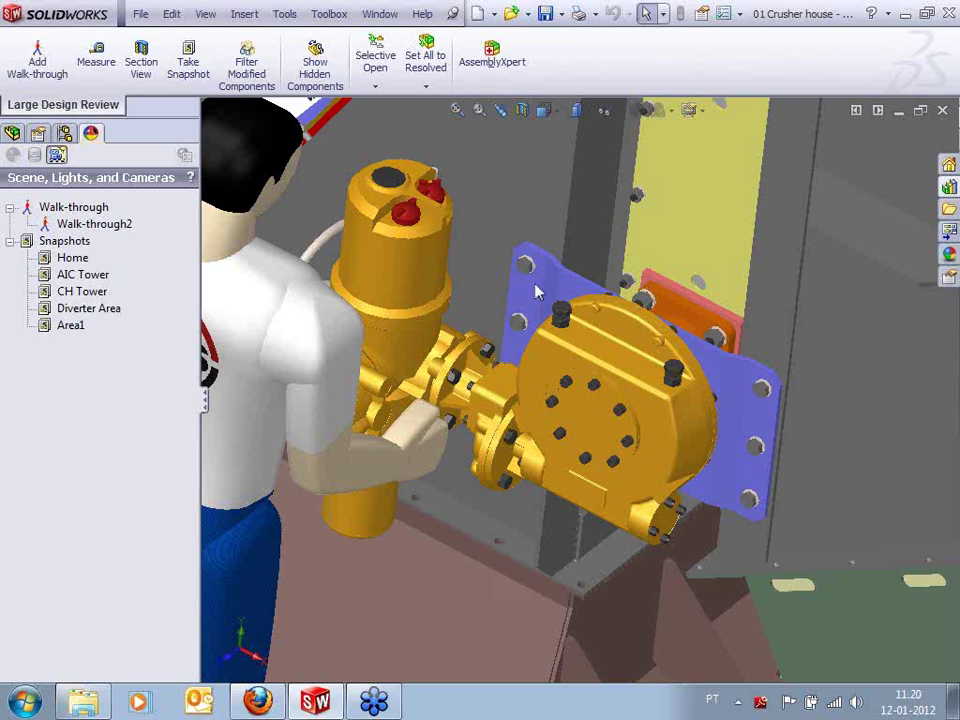
scroll(561, 381, up, 2)
middle_drag(561, 381, 500, 352)
scroll(477, 348, down, 2)
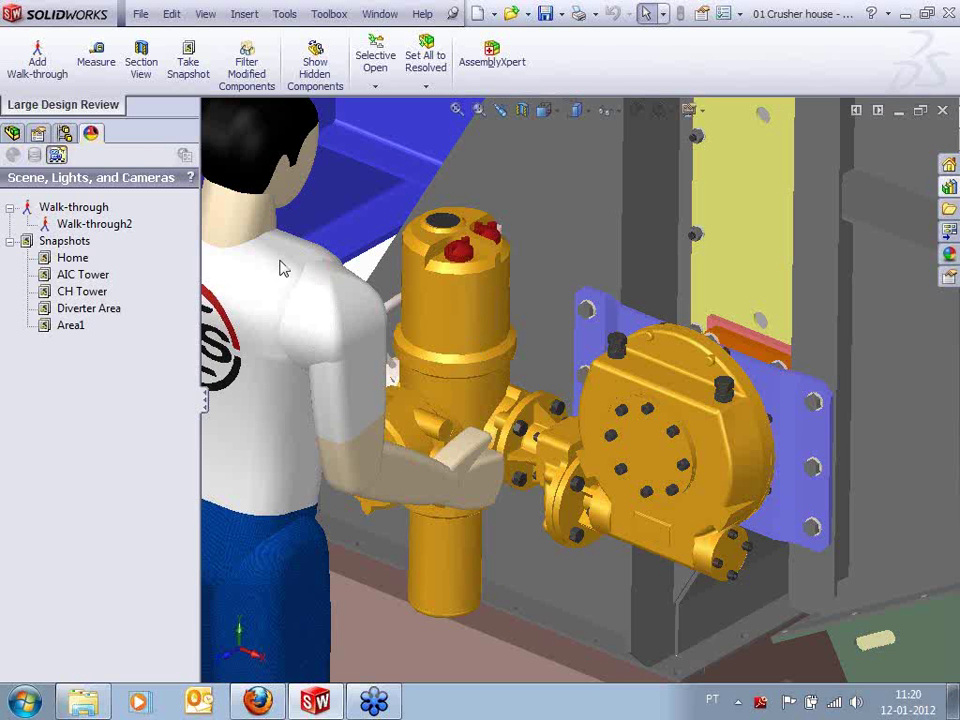
Locate the Rotork actuator subassembly in the crusher house component tree and open it in its own window
click(12, 133)
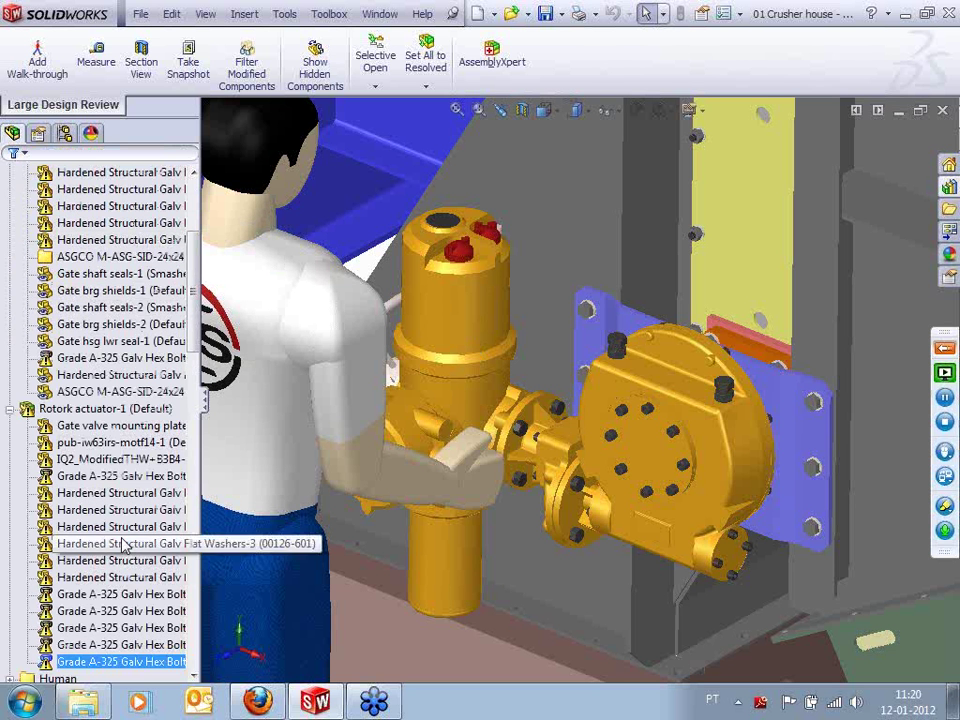
drag(201, 445, 232, 446)
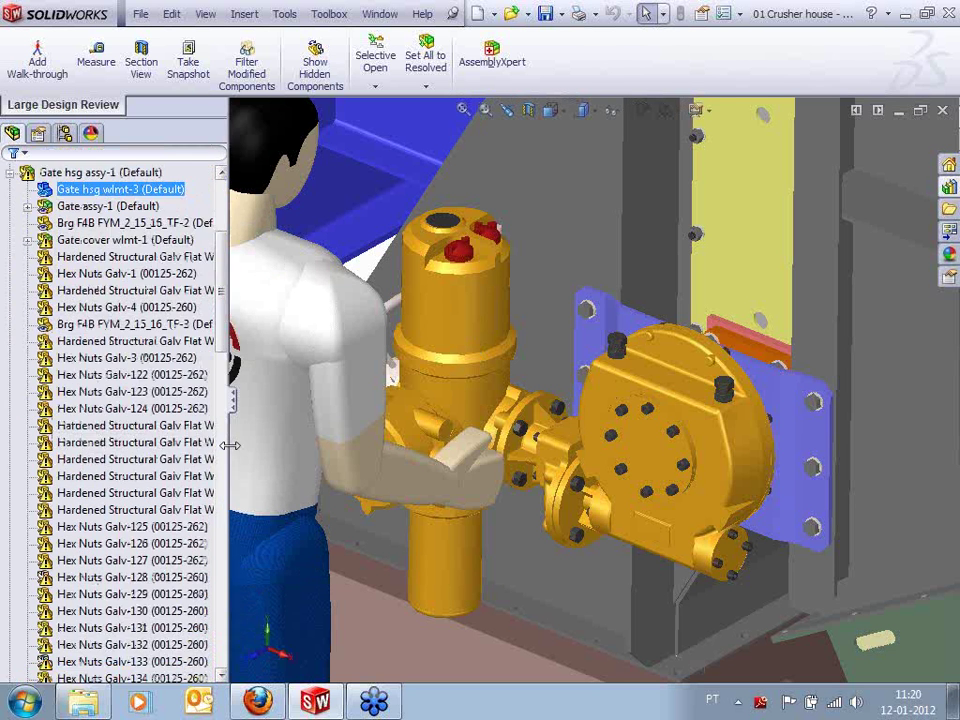
click(28, 241)
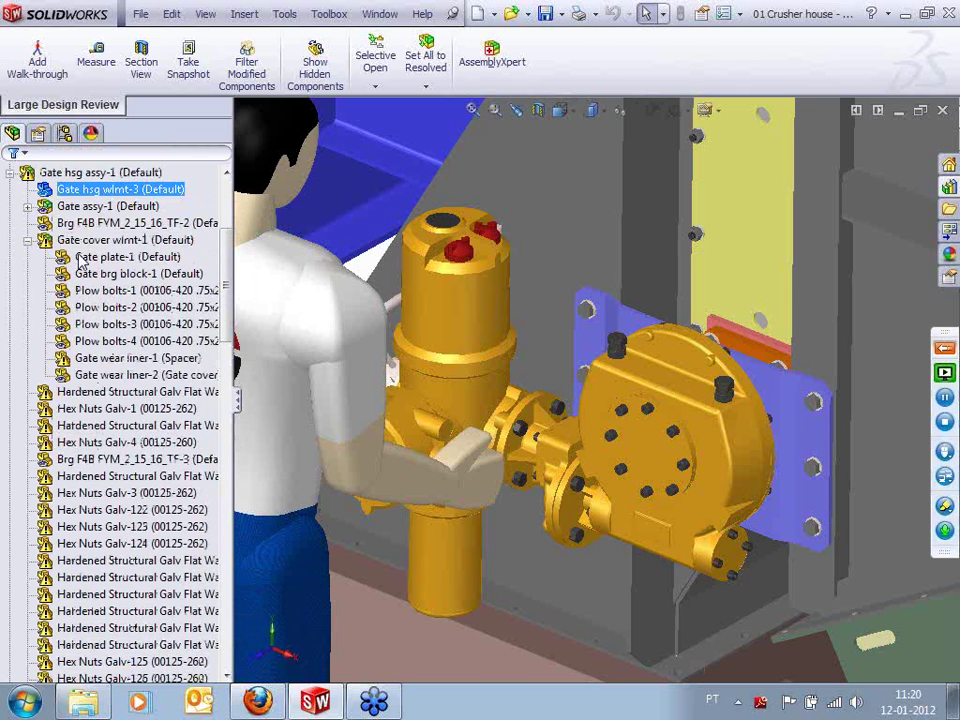
click(28, 241)
click(617, 400)
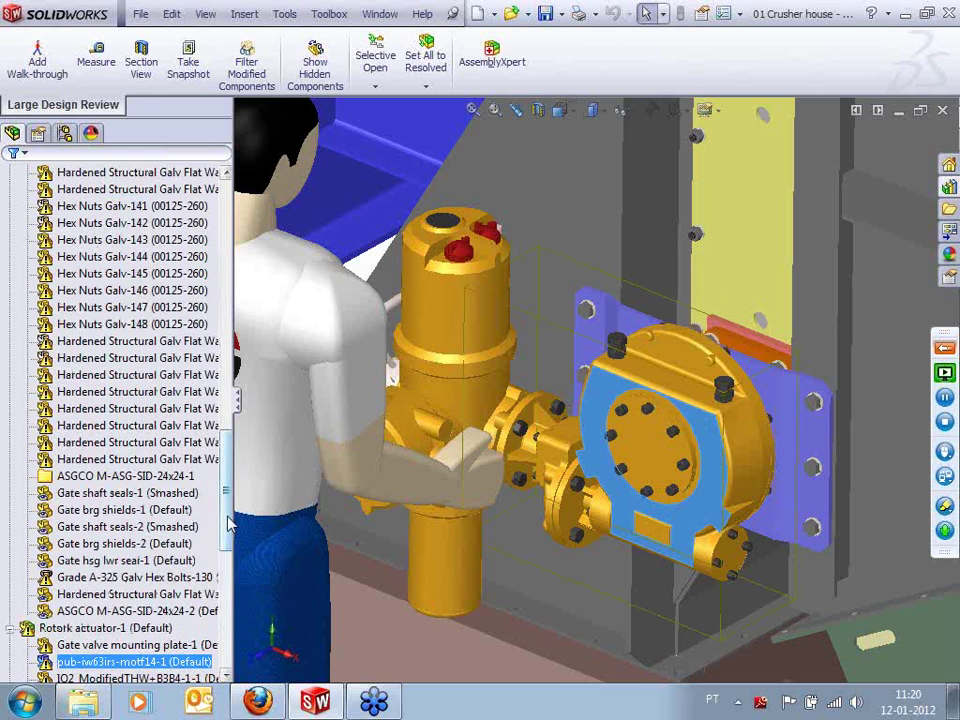
scroll(130, 497, down, 5)
click(130, 459)
click(130, 476)
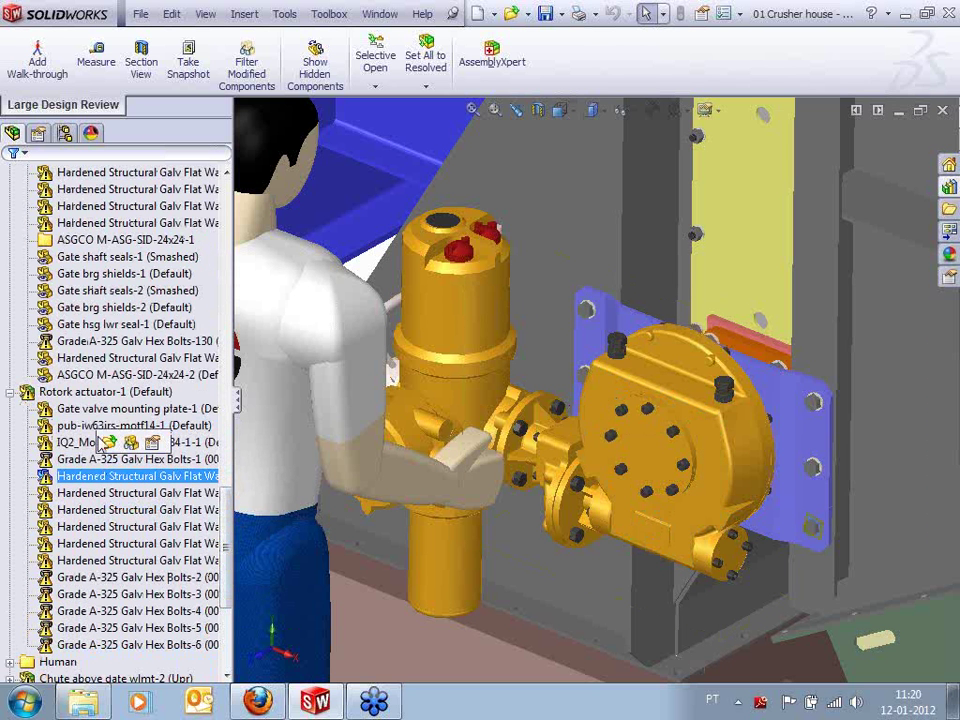
click(96, 392)
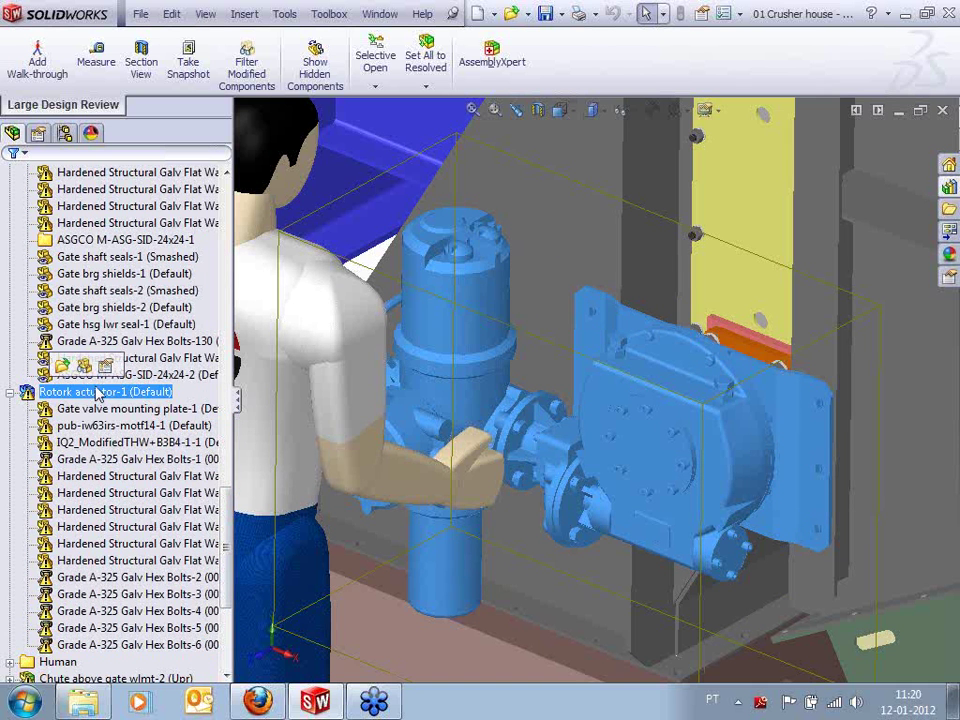
click(62, 366)
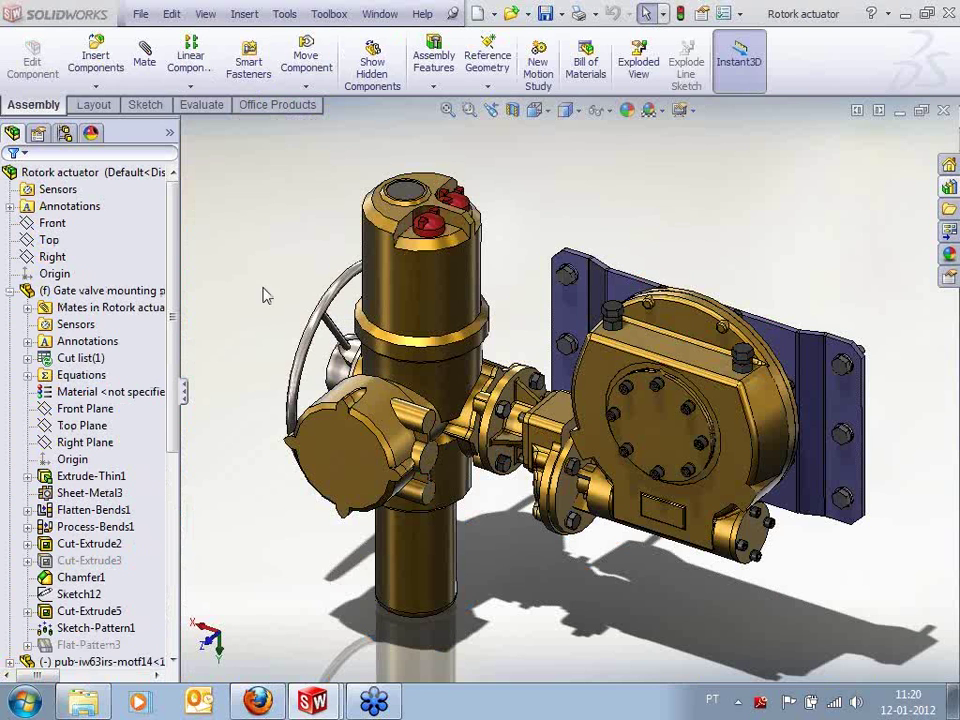
Widen the Rotork actuator's feature tree and collapse its expanded mounting plate and IQ2_ModifiedTHW+B3B4-1 components
drag(180, 239, 234, 241)
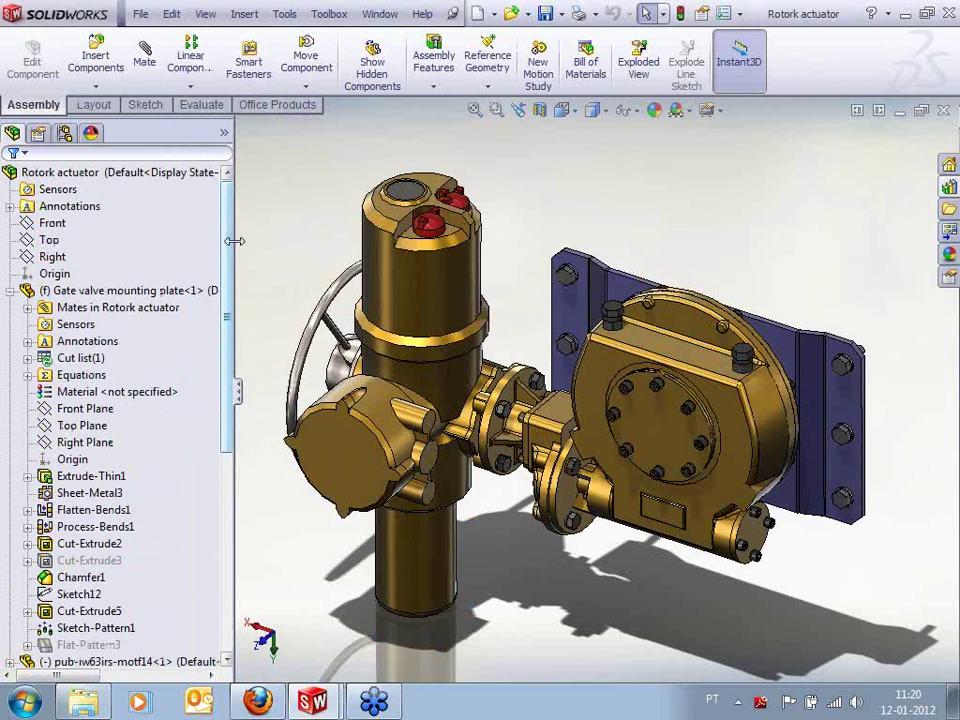
click(9, 290)
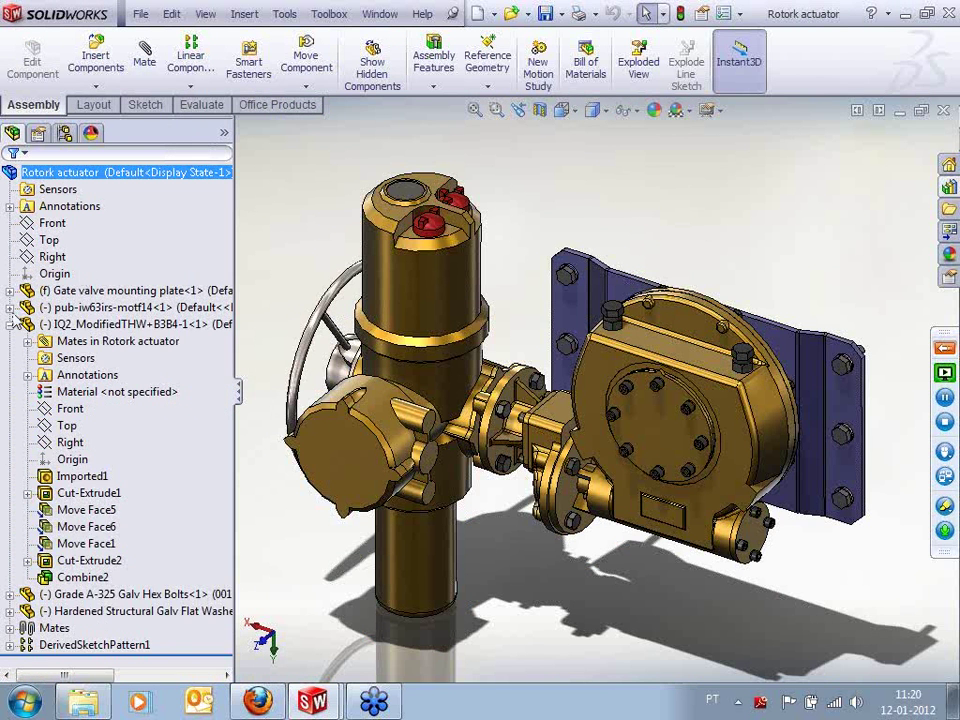
click(9, 324)
mouse_move(703, 165)
middle_down()
mouse_move(682, 317)
mouse_move(693, 180)
middle_up()
middle_drag(682, 193, 681, 201)
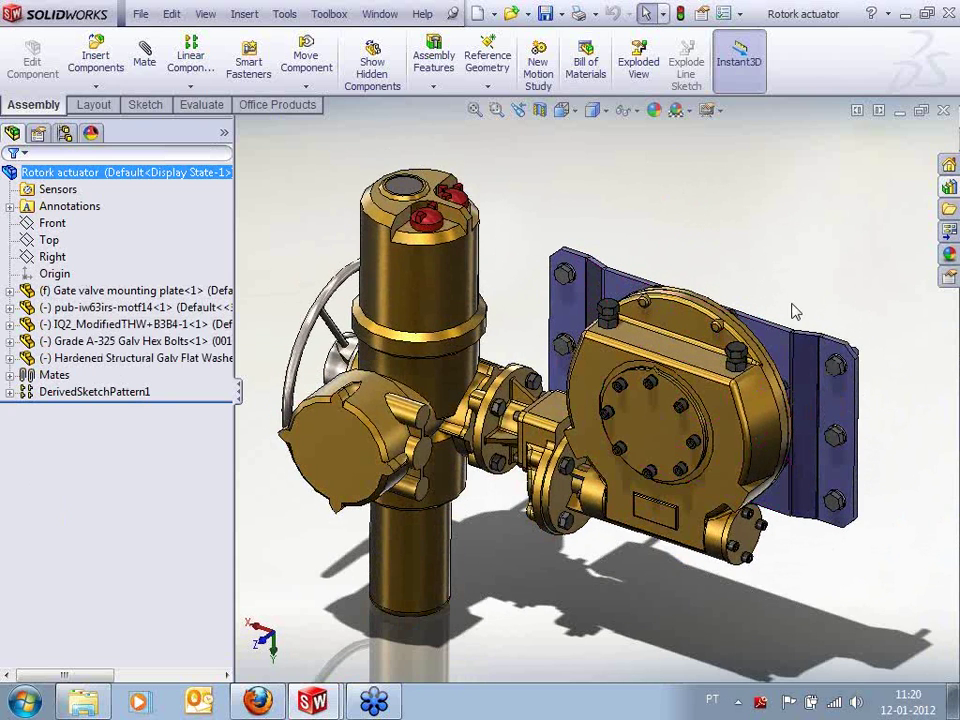
Set the gate valve mounting plate's offset depth dimension, D1@Sketch2, to 90 mm and rebuild the actuator assembly
click(574, 317)
middle_drag(686, 222, 684, 274)
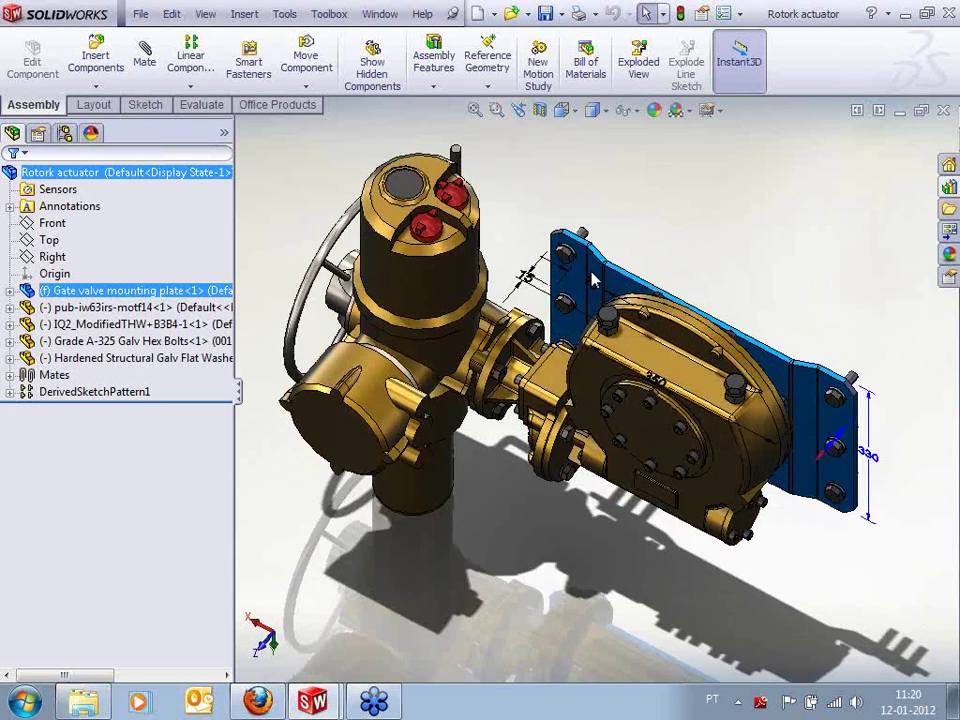
scroll(497, 296, down, 3)
double_click(497, 296)
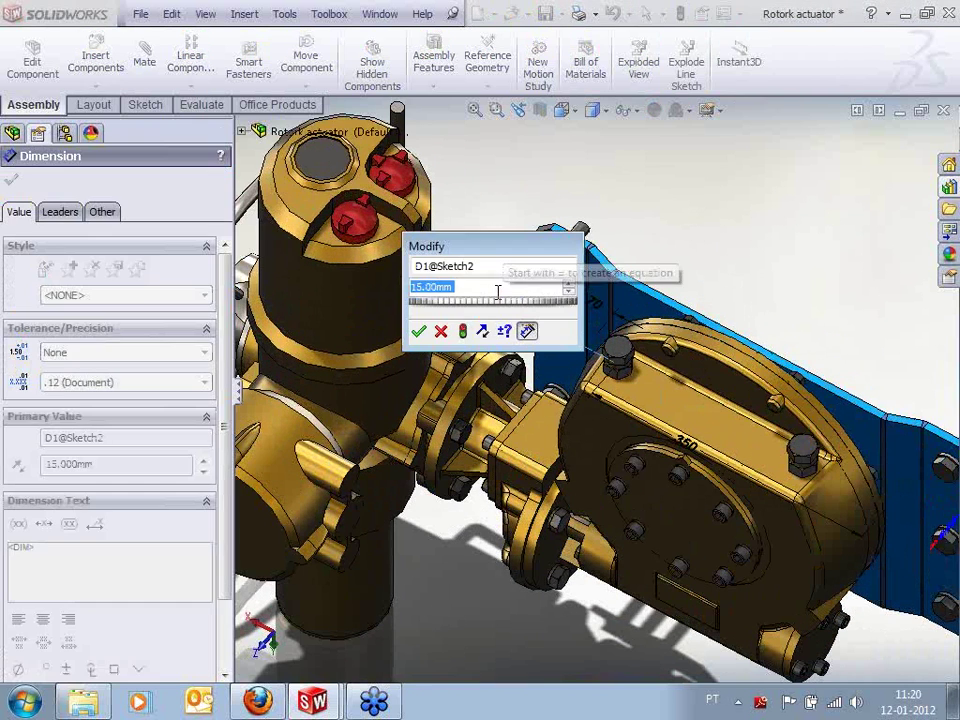
text(90)
drag(450, 246, 687, 179)
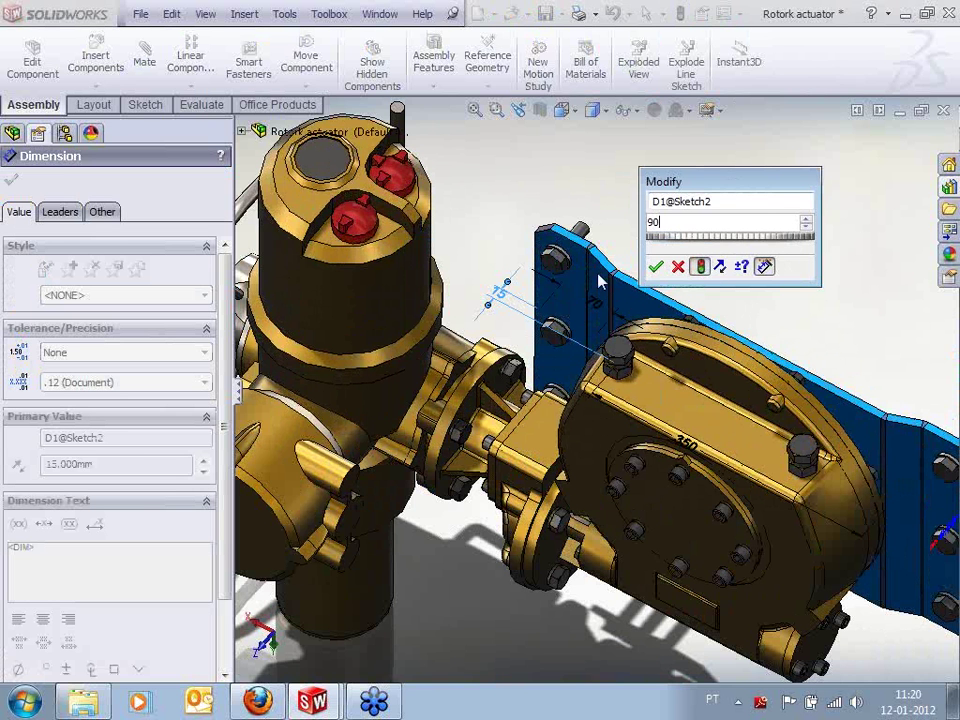
click(701, 266)
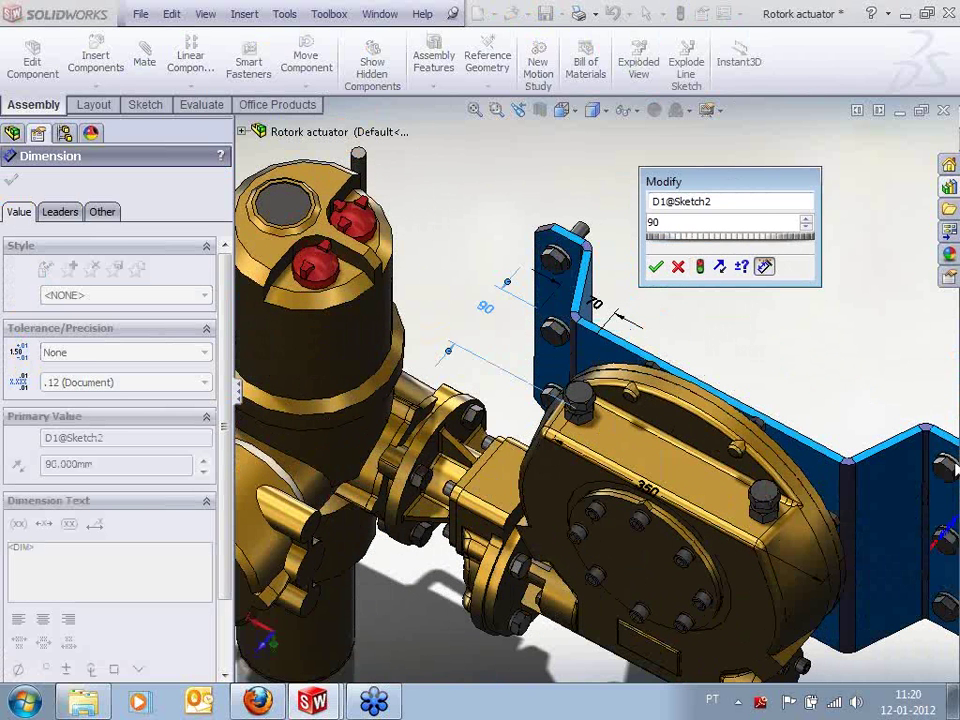
click(656, 266)
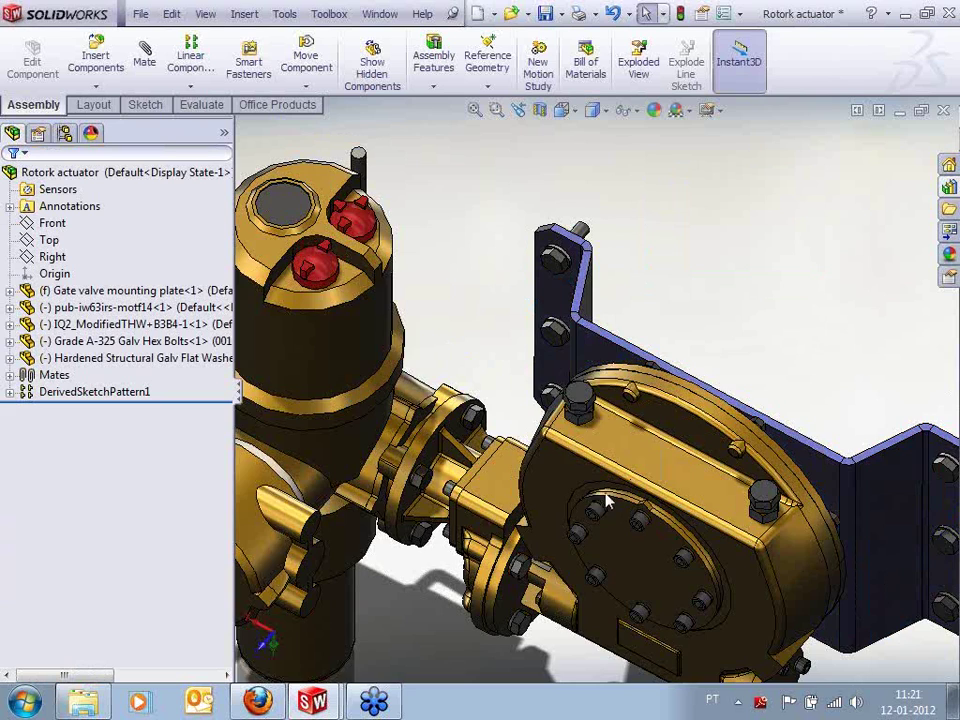
scroll(608, 499, up, 2)
middle_drag(457, 480, 630, 312)
scroll(590, 461, up, 2)
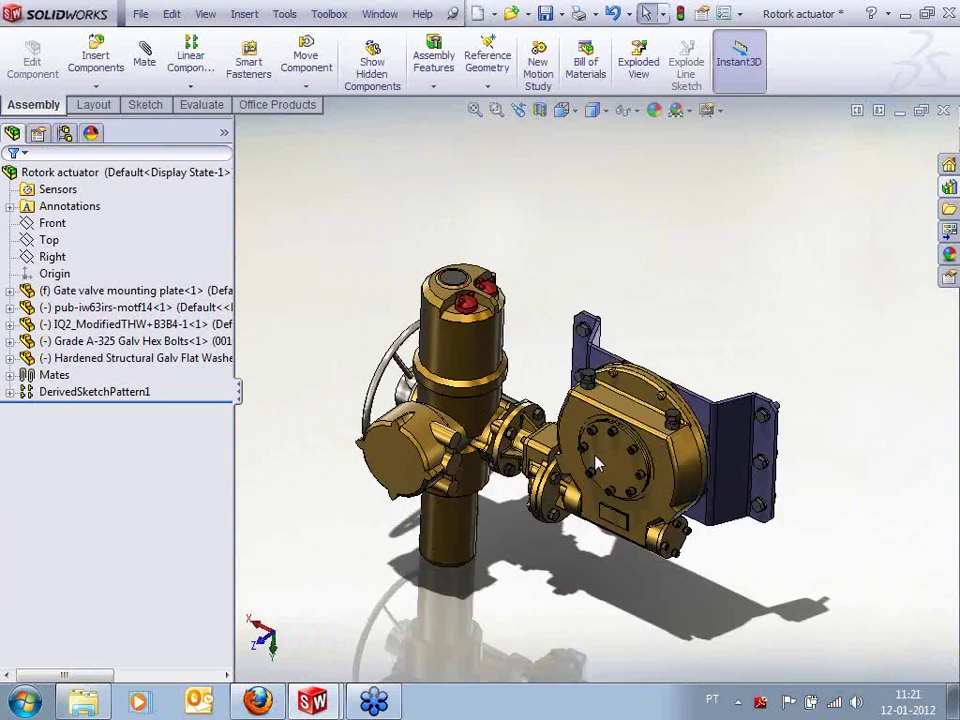
Save the Rotork actuator assembly together with its modified mounting plate and accept updating the graphics data in Large Design Review
scroll(590, 461, down, 2)
scroll(586, 460, up, 1)
scroll(586, 463, down, 2)
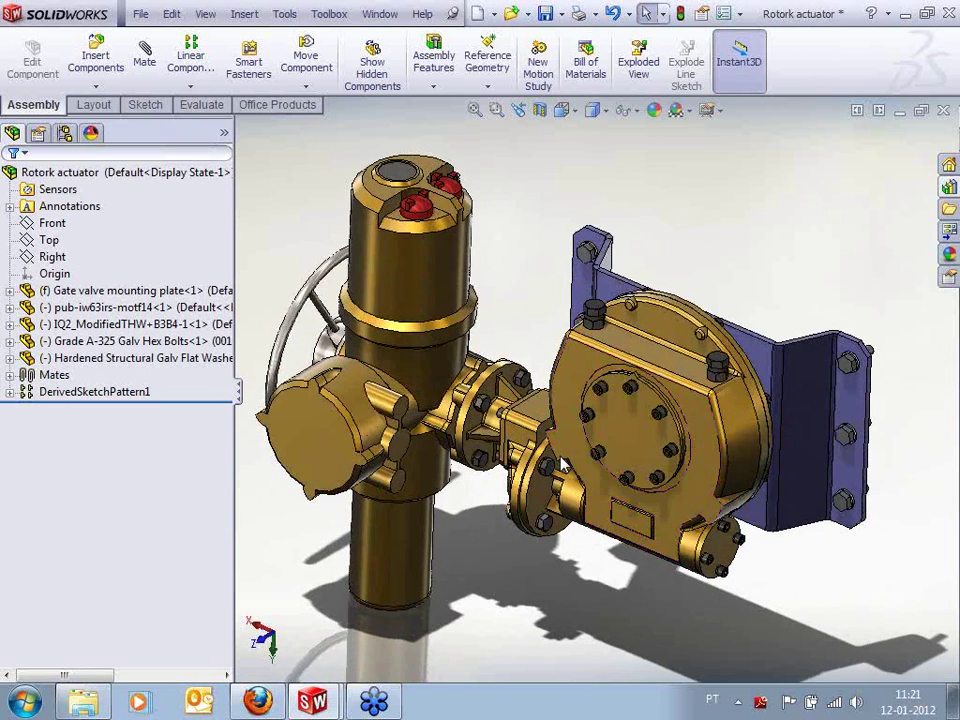
key(ctrl+s)
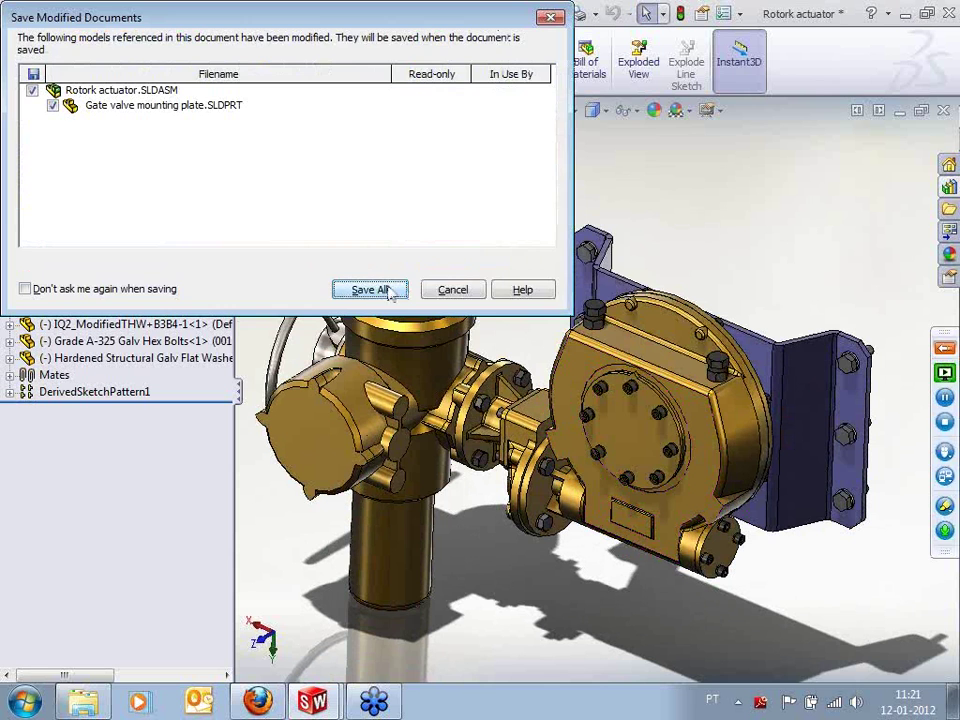
click(369, 287)
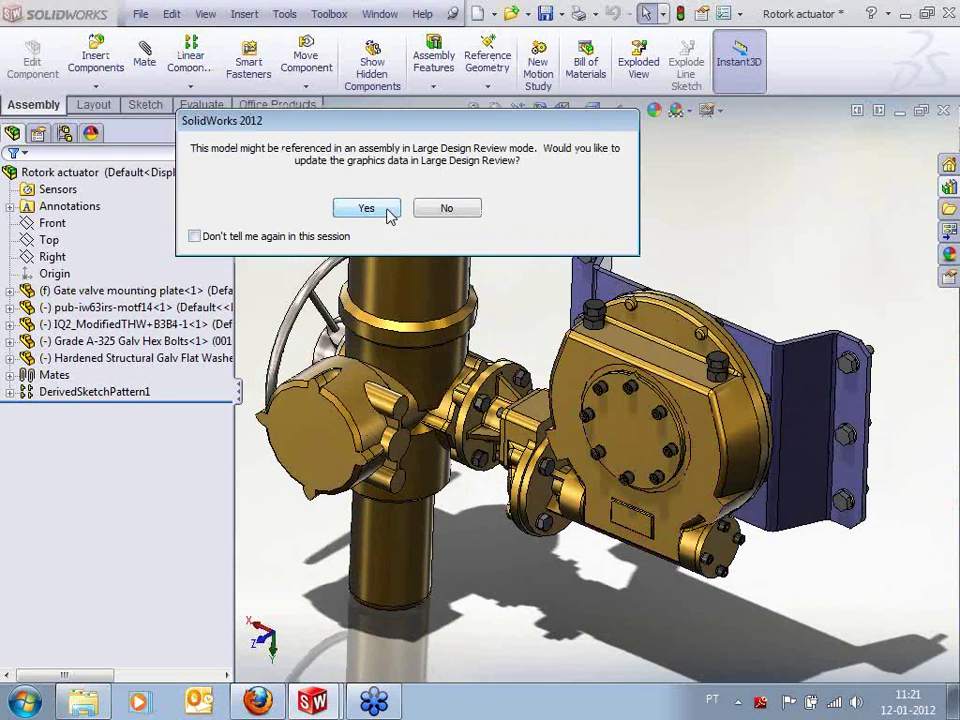
drag(413, 129, 475, 162)
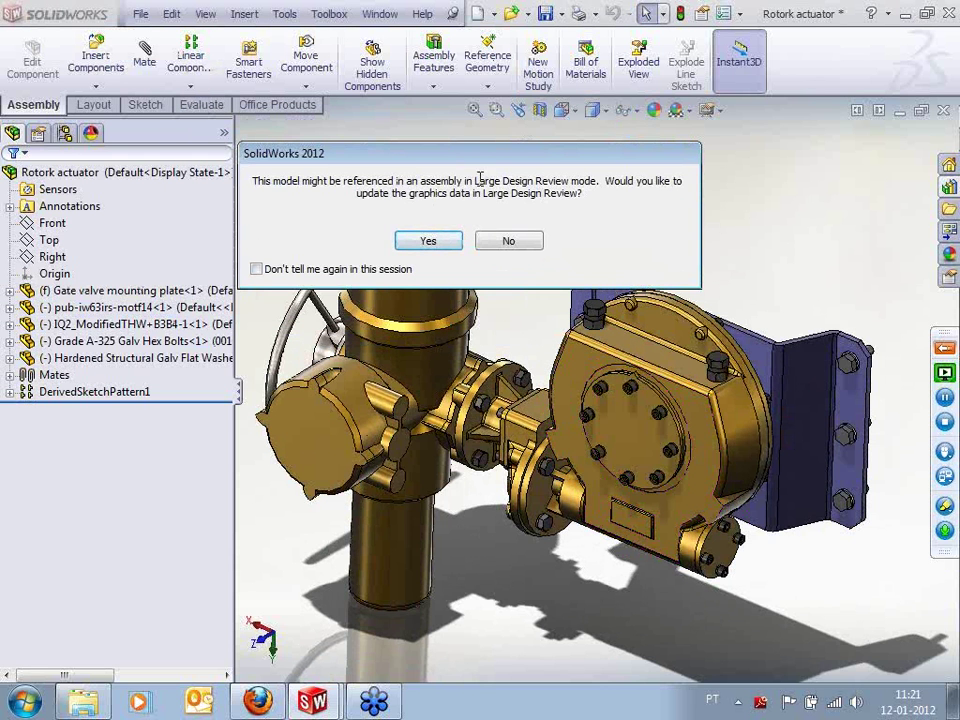
drag(476, 181, 570, 182)
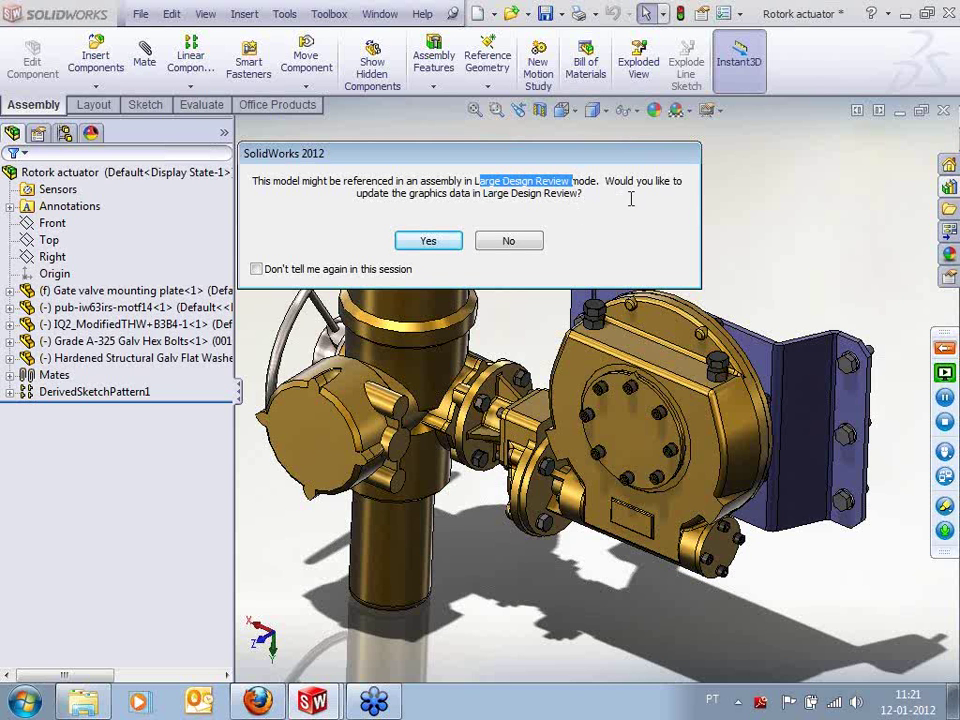
click(439, 243)
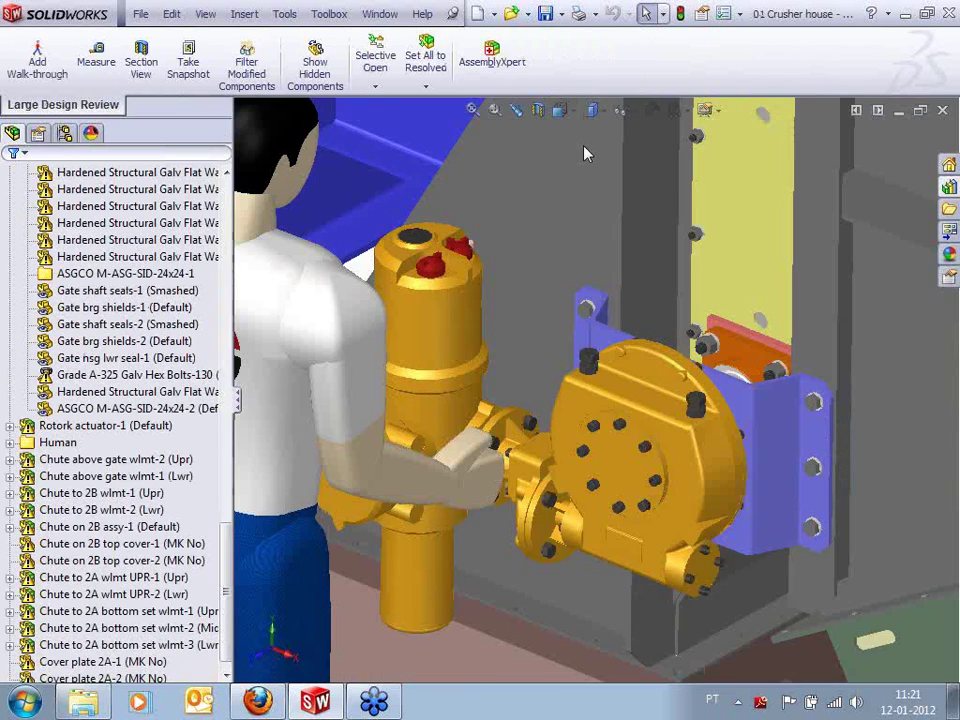
Check the updated actuator within the whole crusher house and collapse the Gate hsg assy-1 branch of the component tree
mouse_move(669, 444)
middle_down()
mouse_move(671, 504)
mouse_move(670, 443)
mouse_move(659, 424)
middle_up()
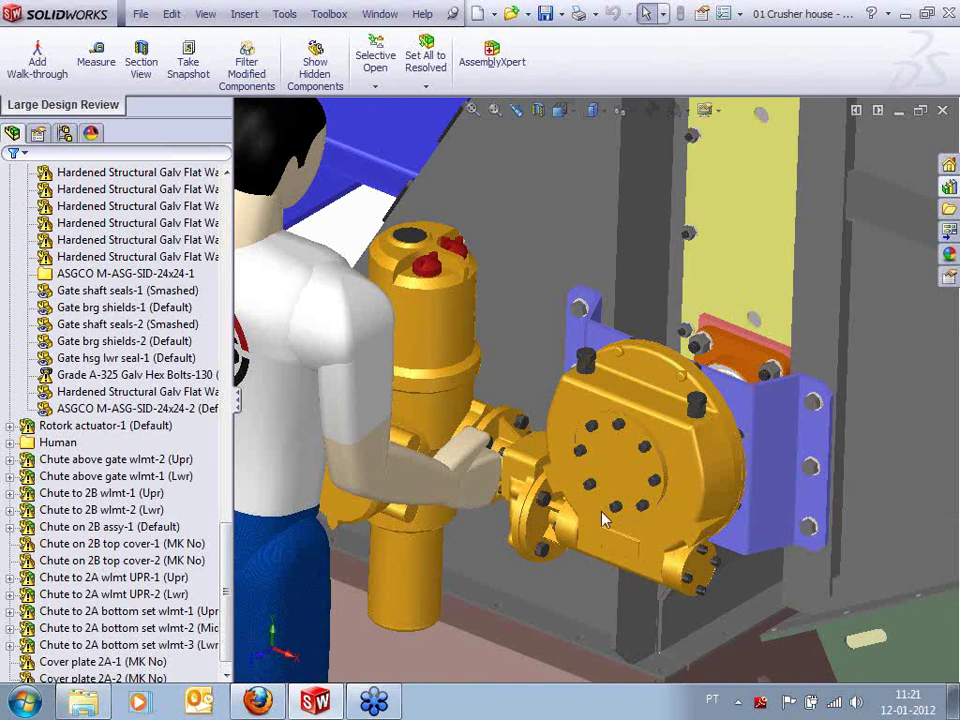
scroll(500, 450, up, 5)
scroll(500, 455, up, 10)
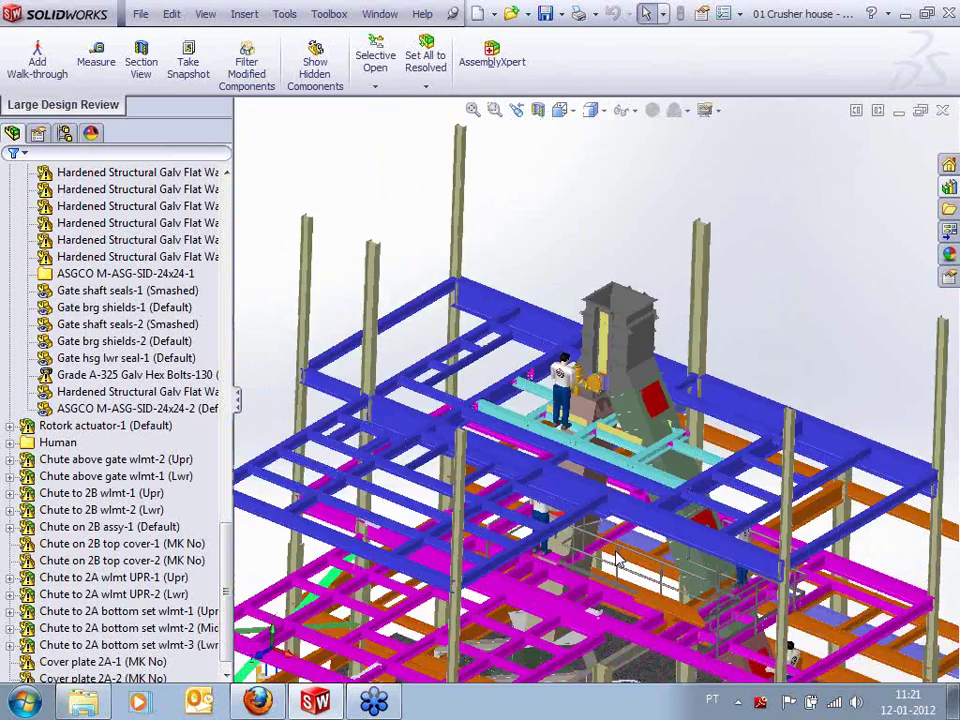
scroll(405, 460, down, 3)
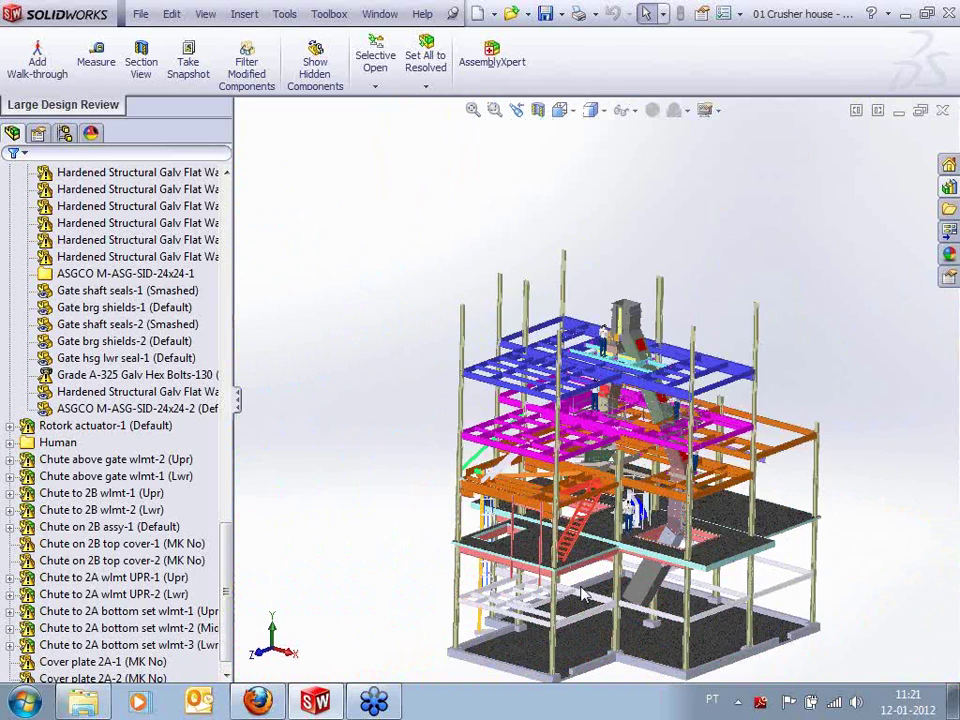
scroll(231, 189, up, 15)
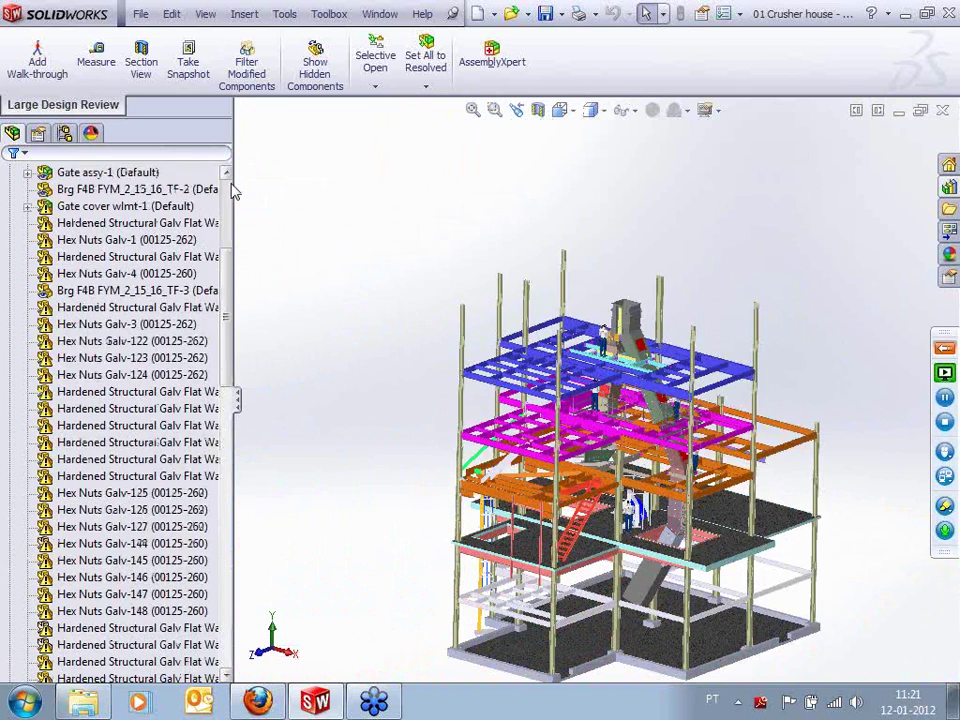
click(11, 377)
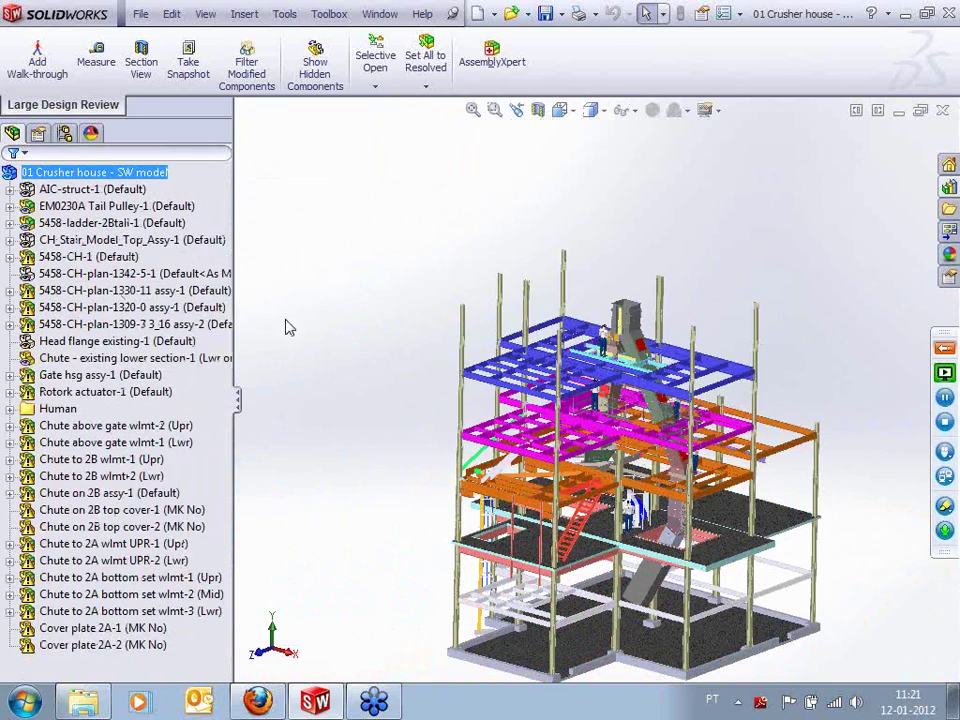
Review the crusher house structure and its gate housing once more, and close the assembly without saving it
scroll(705, 590, down, 2)
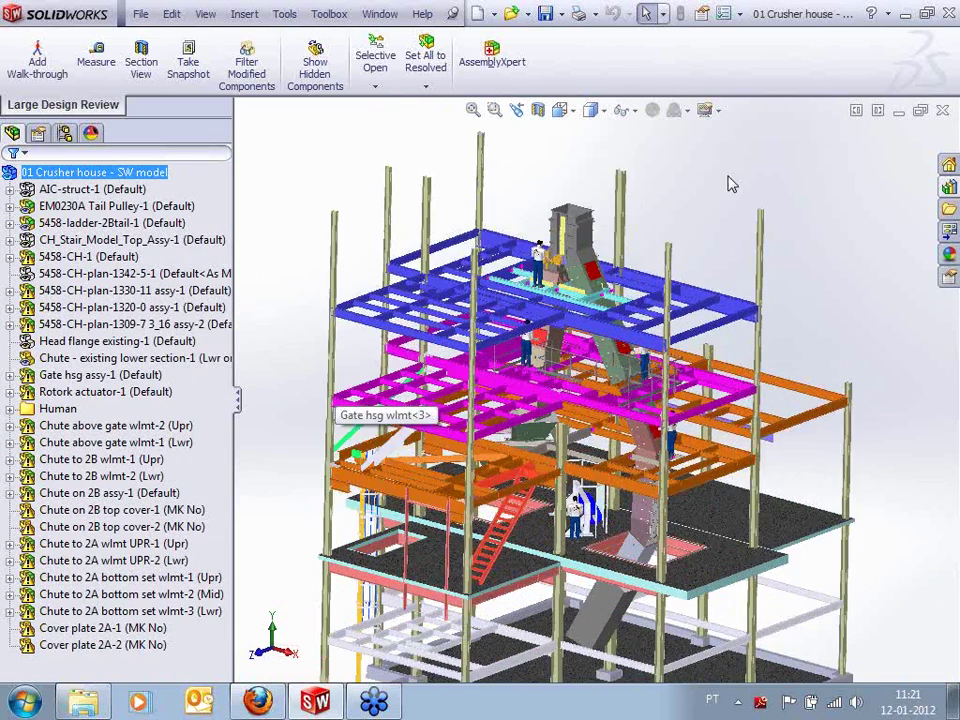
mouse_move(729, 182)
middle_down()
mouse_move(729, 204)
mouse_move(729, 186)
middle_up()
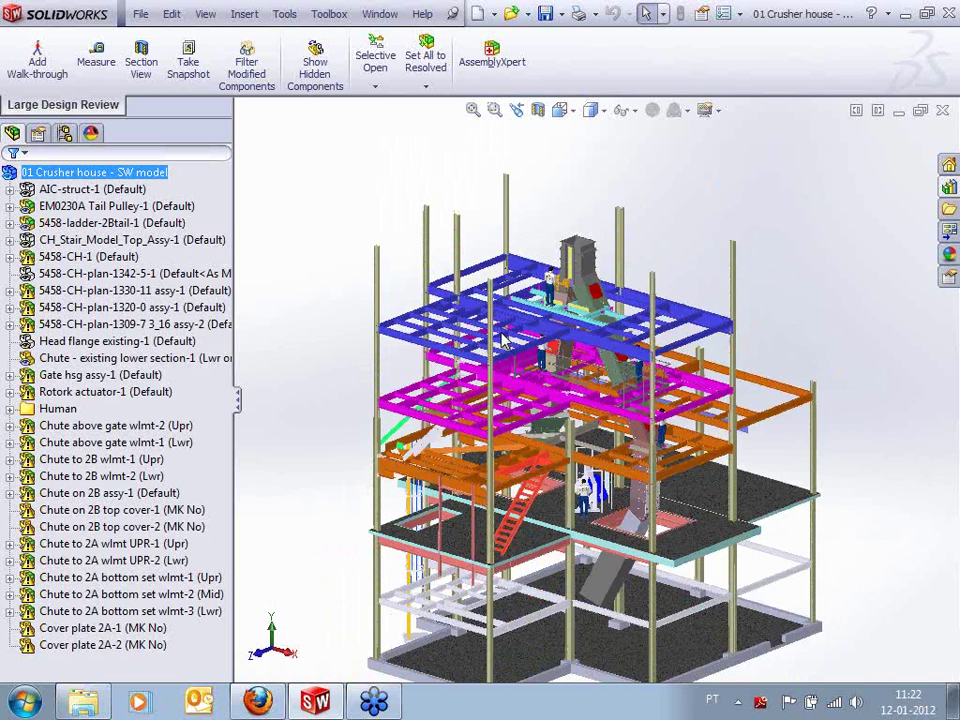
scroll(548, 384, down, 3)
scroll(490, 320, down, 6)
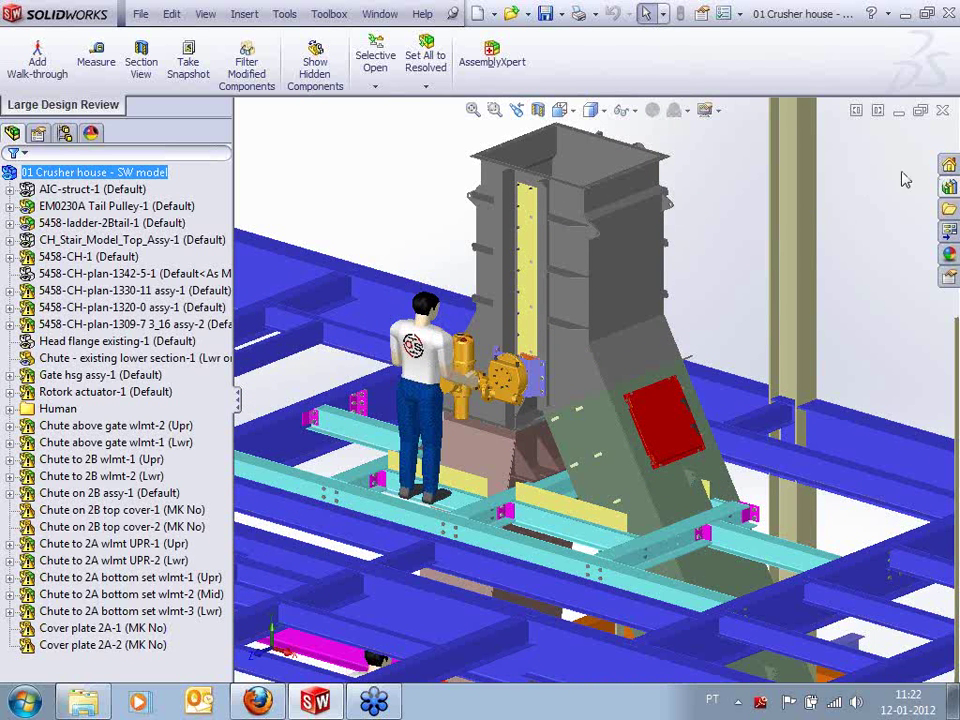
click(942, 110)
click(524, 397)
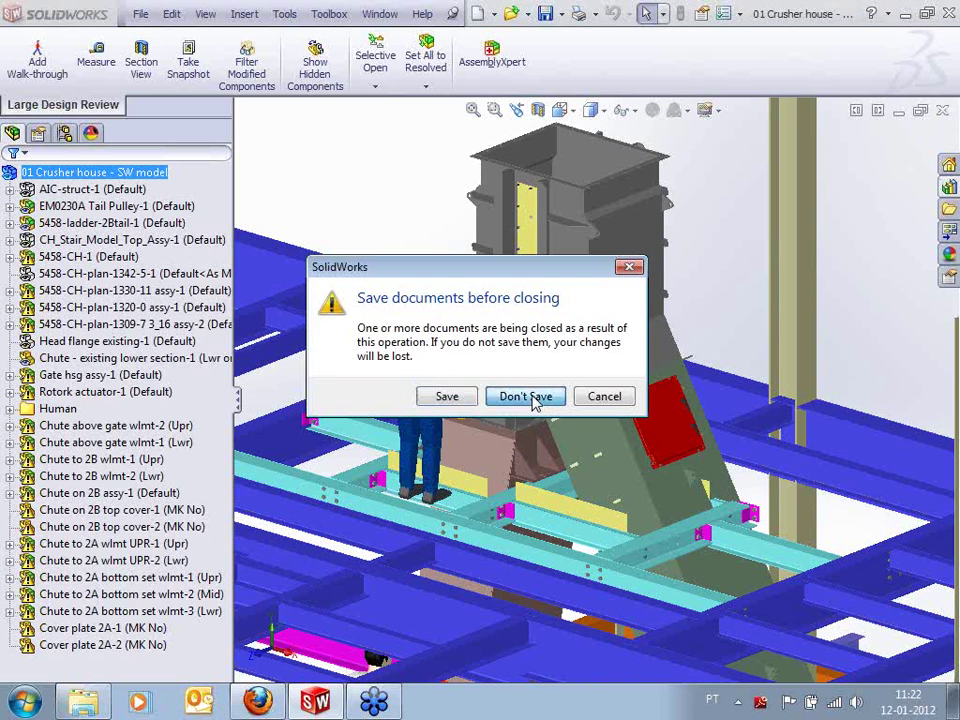
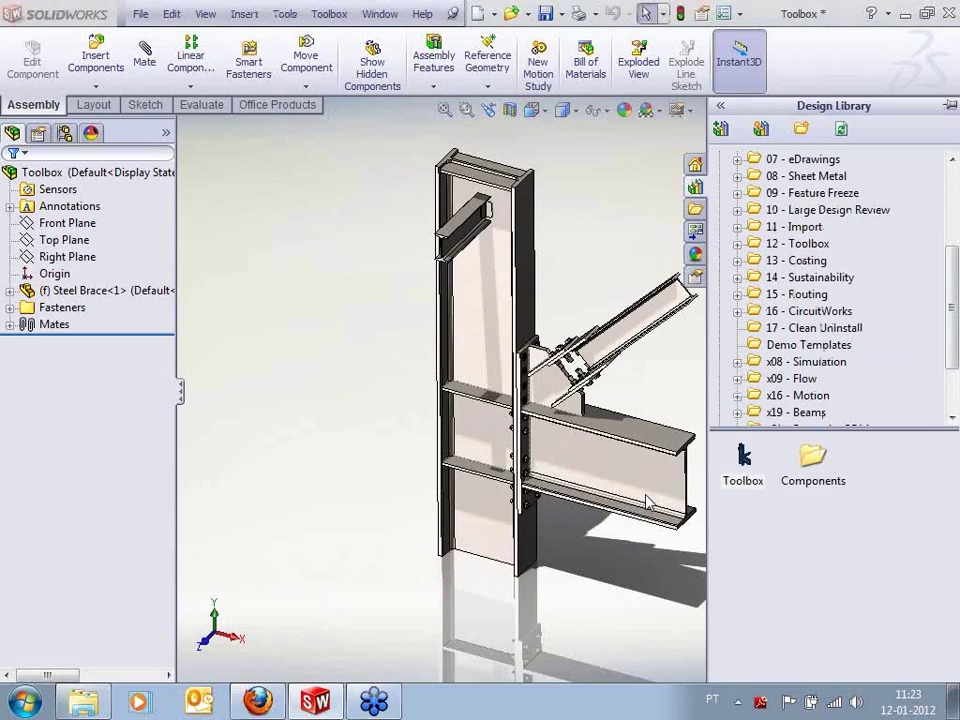
Examine the gusset plate connection of the Toolbox steel brace assembly, including its existing bolts and the empty washer holes beside the plate
click(398, 425)
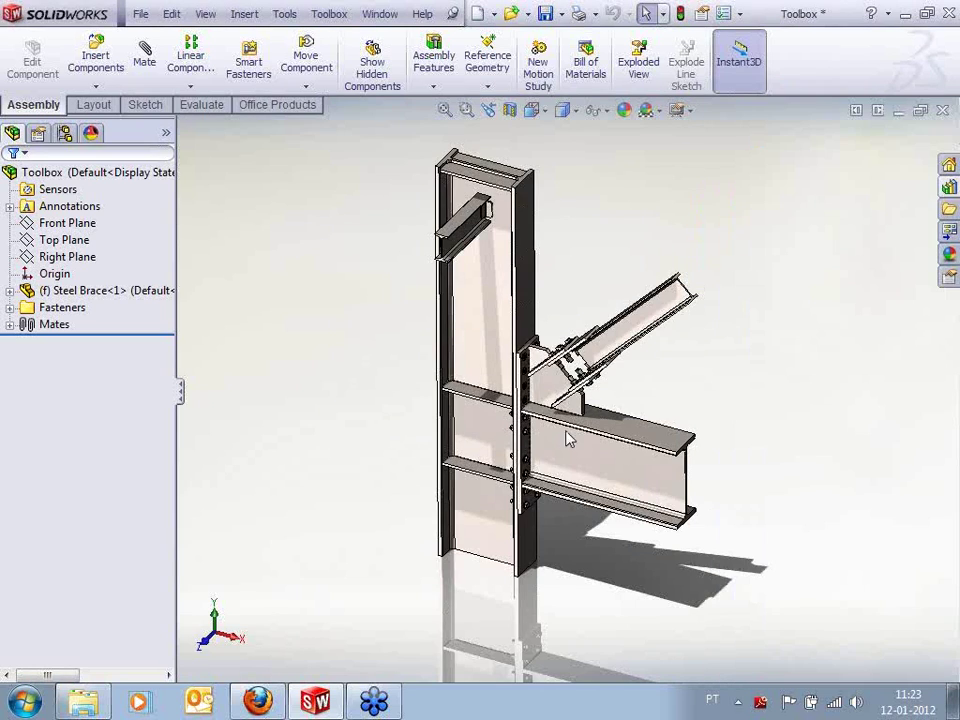
scroll(567, 438, down, 10)
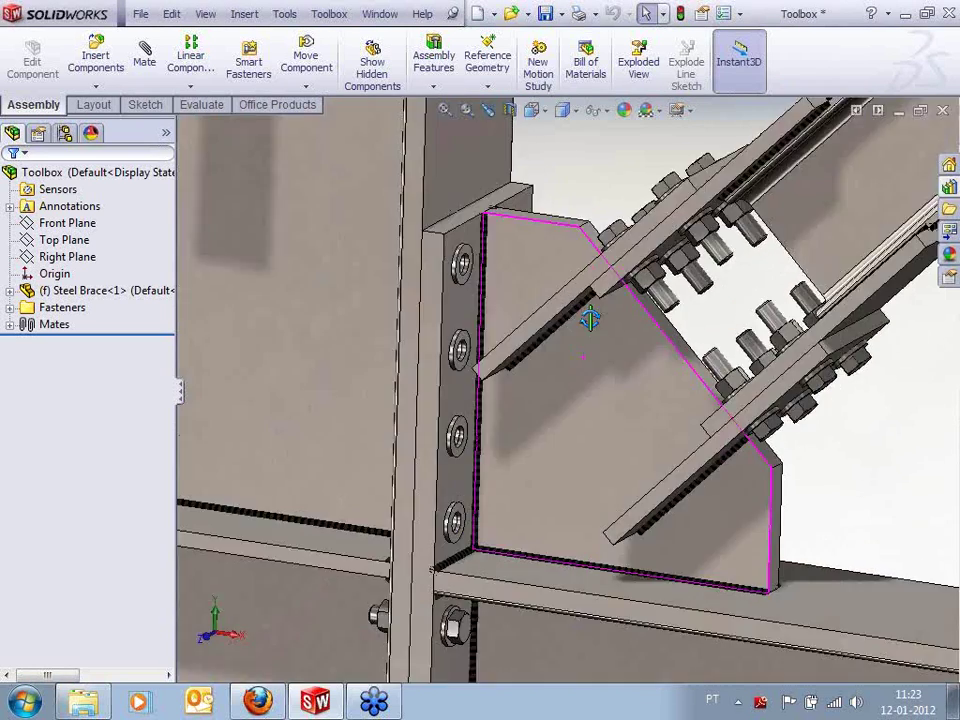
middle_drag(590, 318, 520, 346)
scroll(598, 541, down, 5)
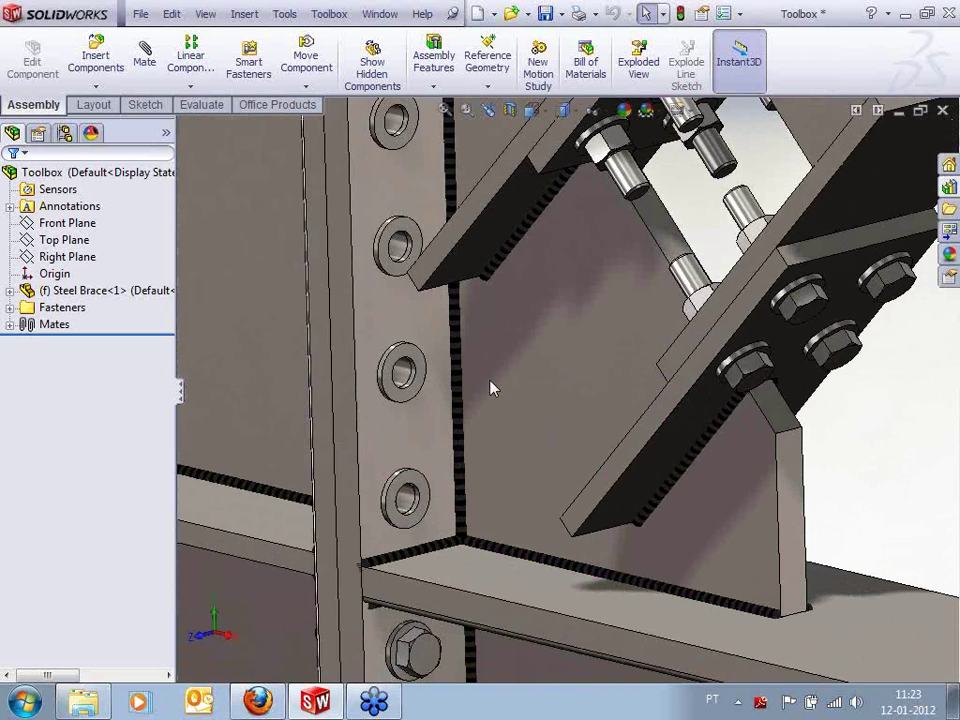
middle_drag(490, 388, 640, 230)
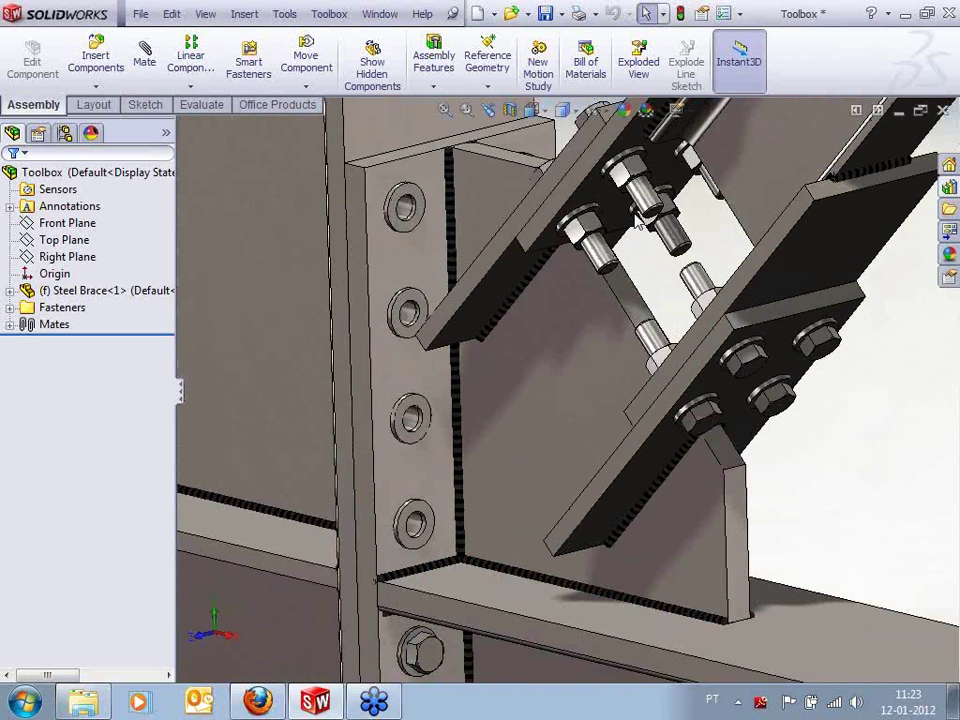
ctrl+middle_drag(525, 278, 480, 290)
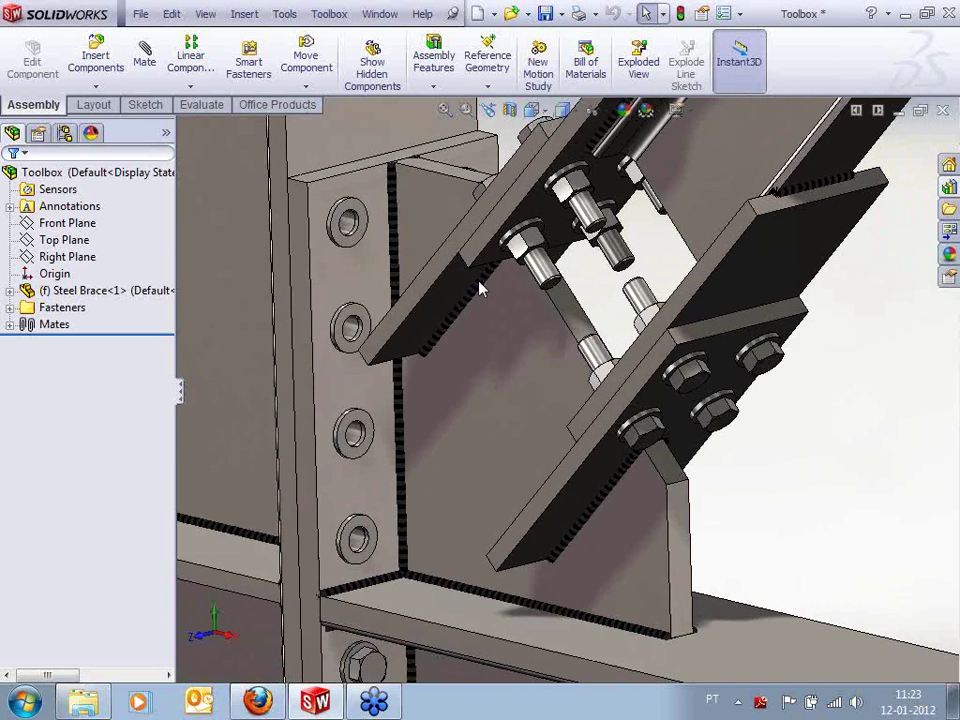
Browse the Design Library's Toolbox to the ANSI Metric hex head bolts and screws and find the Hex Bolt - ANSI B18.2.3.5M
click(950, 190)
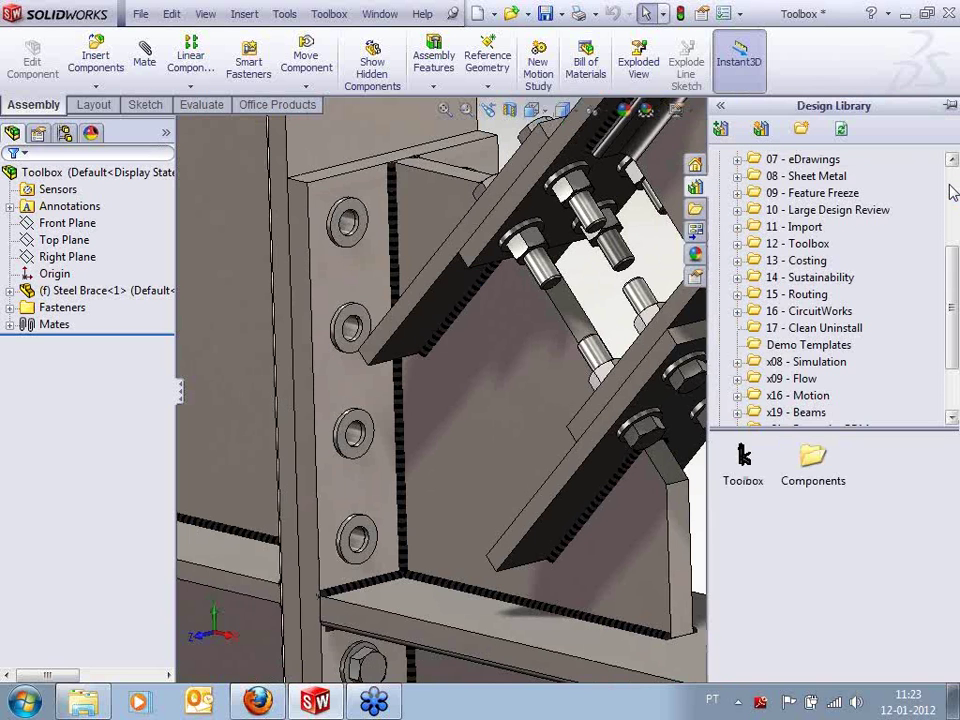
scroll(955, 250, up, 1)
scroll(955, 250, up, 3)
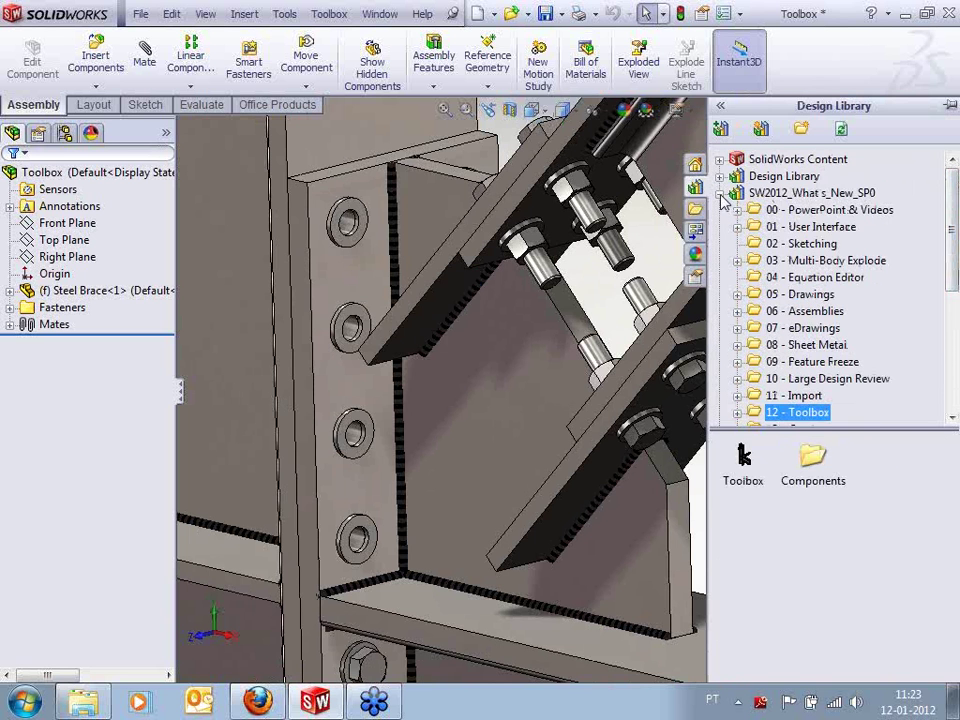
double_click(800, 193)
click(782, 228)
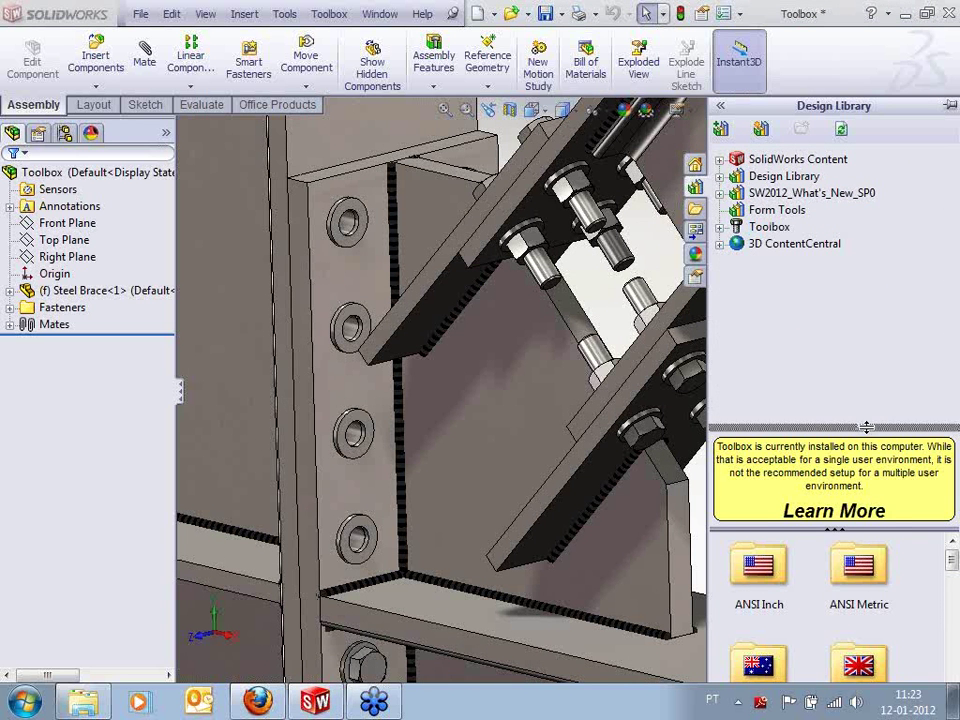
drag(864, 429, 862, 340)
double_click(859, 480)
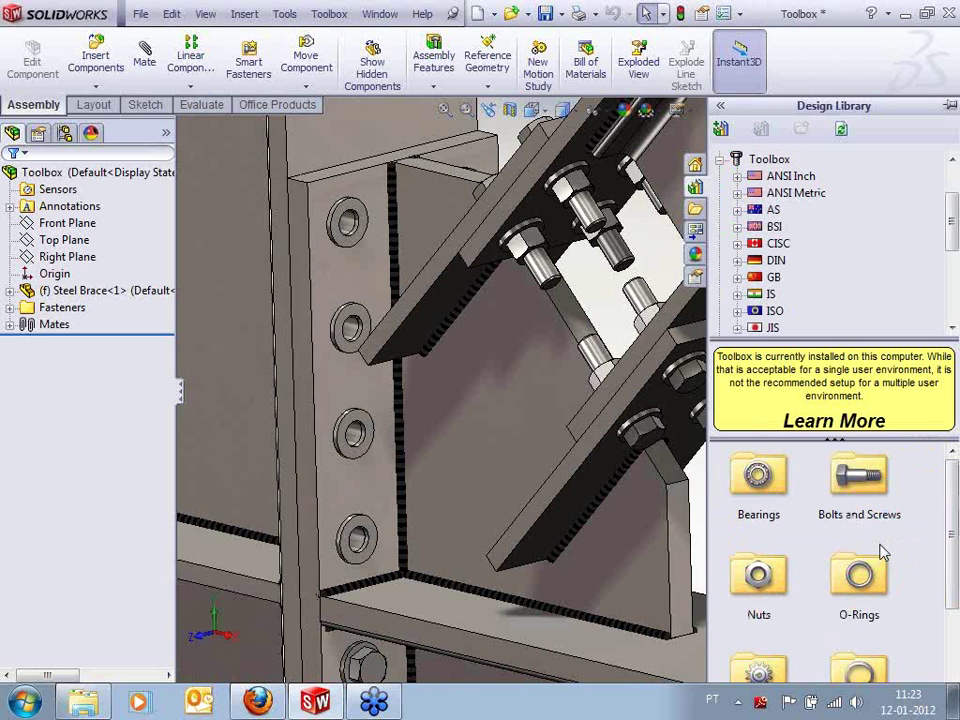
double_click(898, 488)
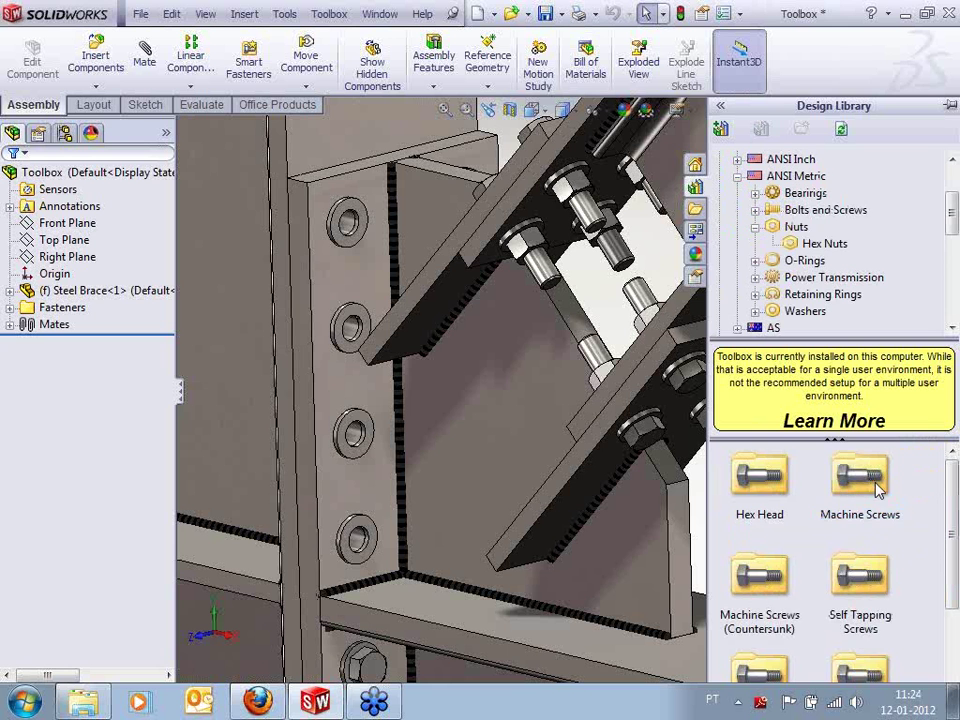
double_click(759, 478)
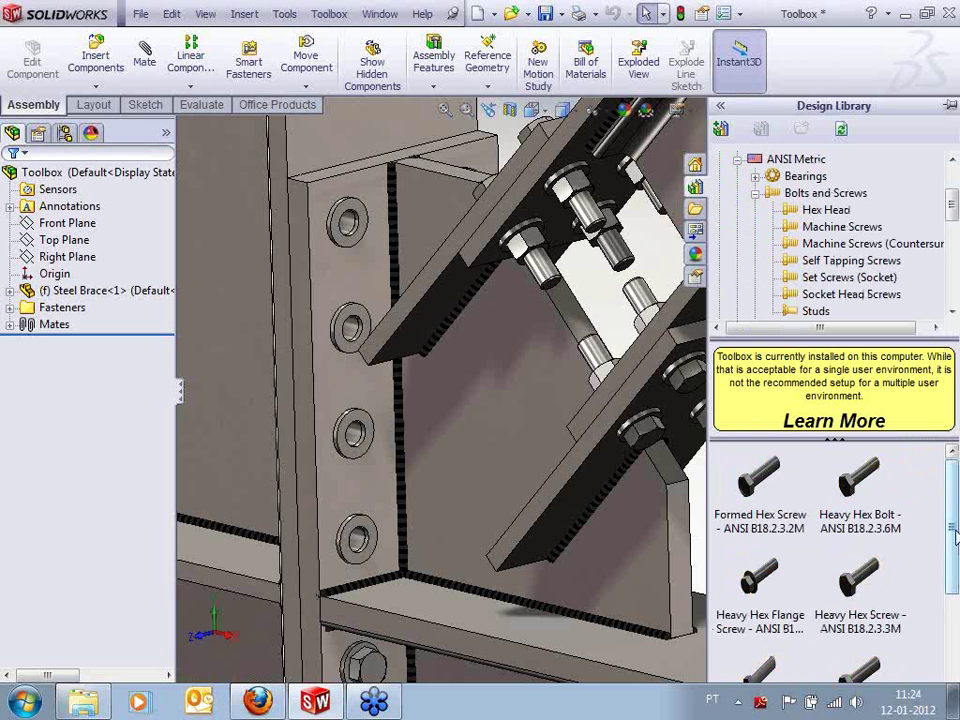
scroll(953, 540, down, 1)
drag(953, 540, 955, 617)
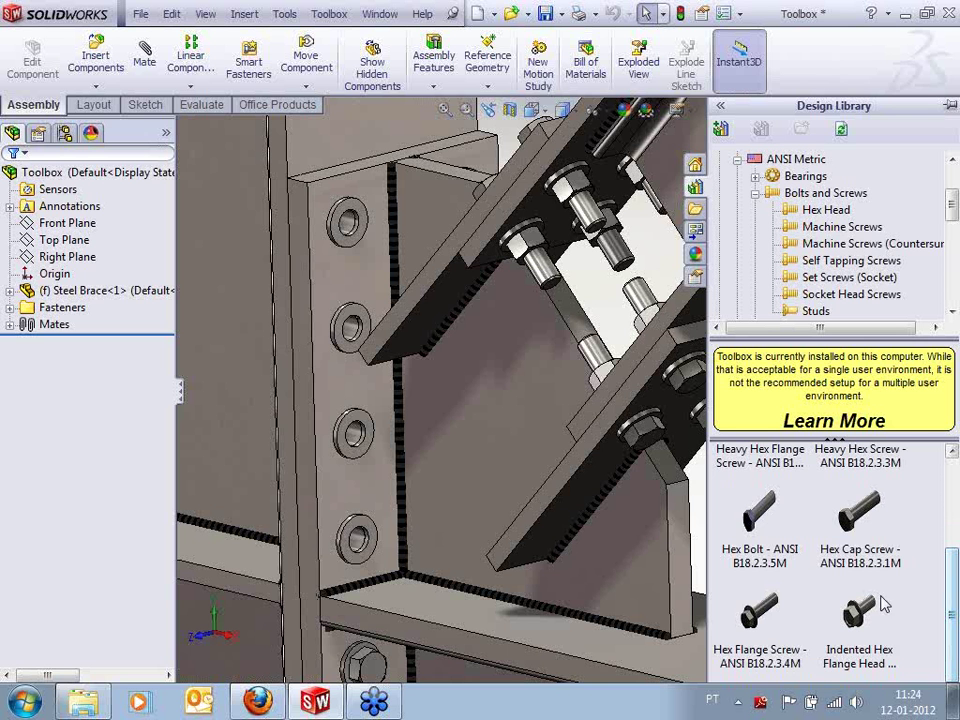
Insert a Hex Bolt - ANSI B18.2.3.5M into the uppermost empty washer hole beside the gusset plate and set its size to M12
drag(759, 527, 354, 221)
click(392, 138)
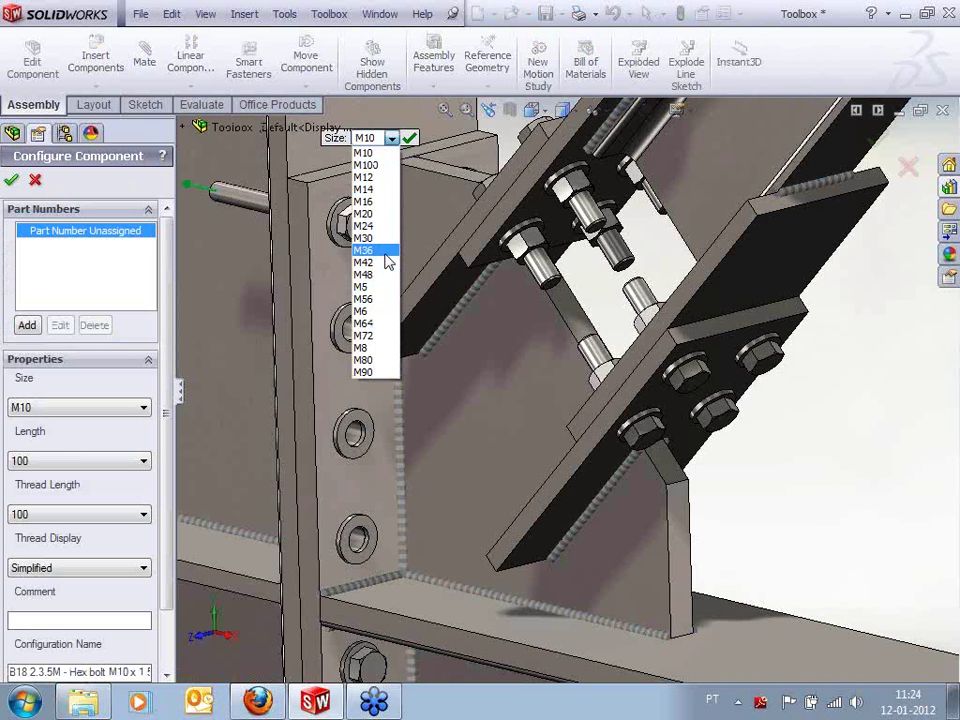
click(363, 177)
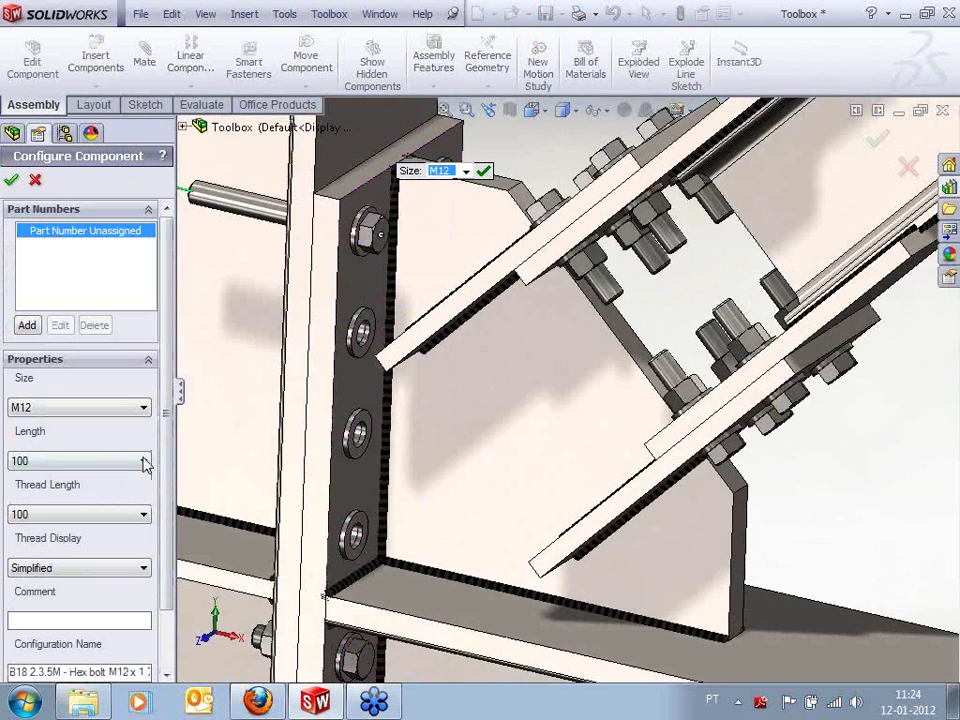
Set the M12 hex bolt's length to 60 and accept its configuration
click(145, 463)
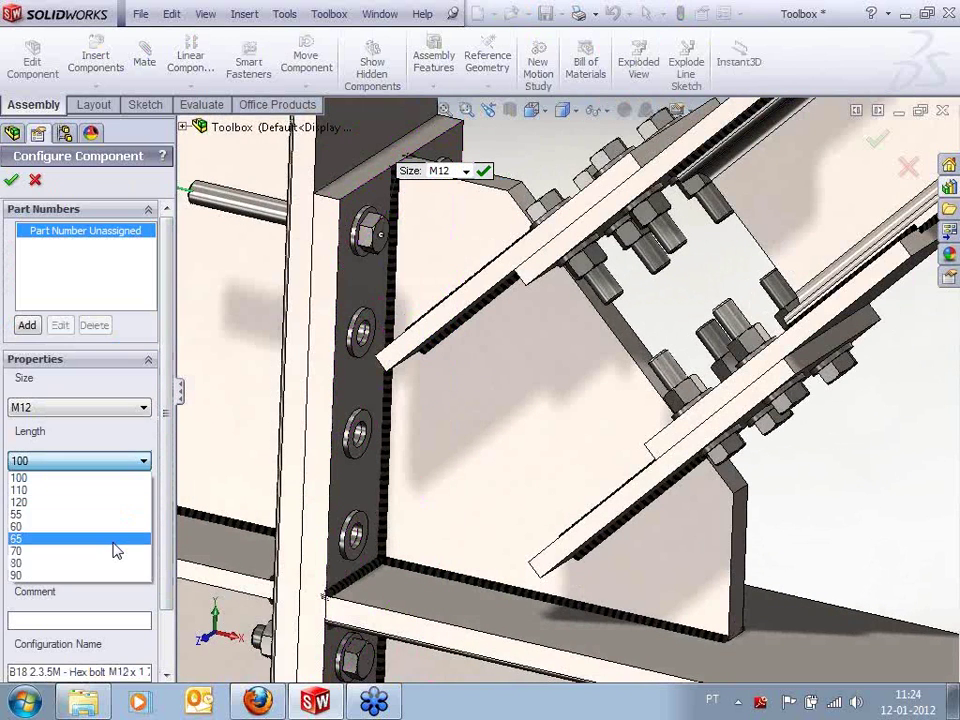
click(116, 550)
click(143, 461)
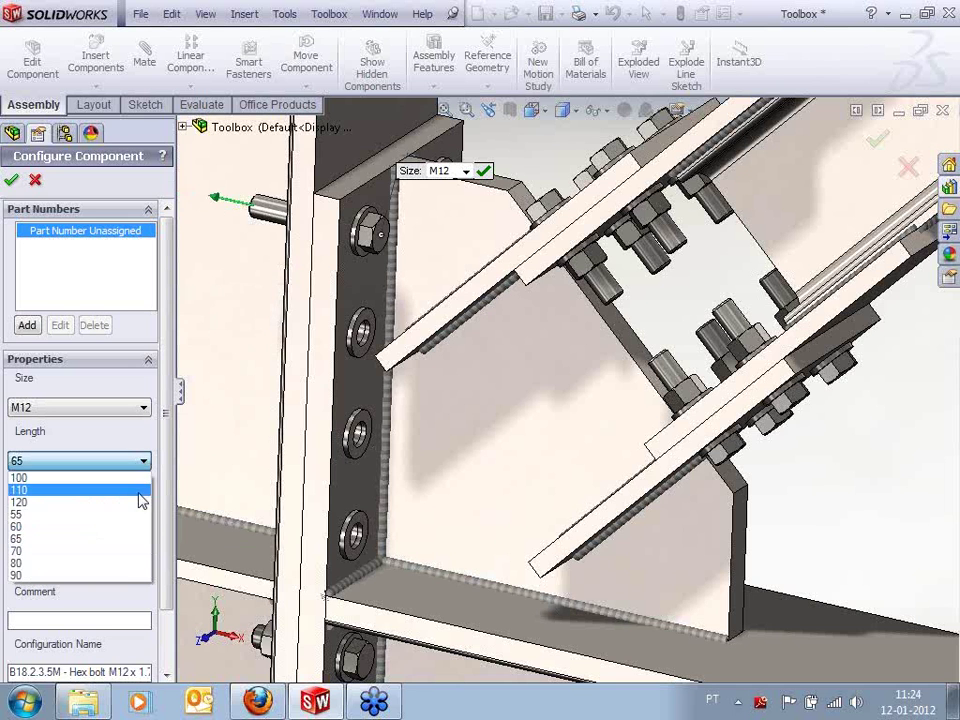
click(129, 528)
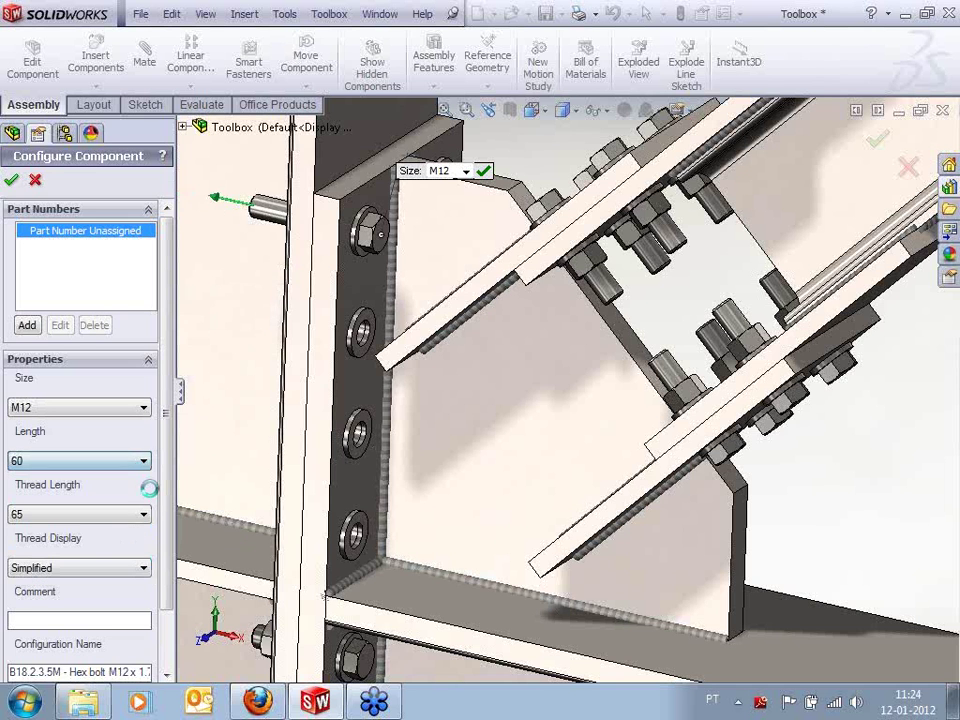
middle_drag(291, 381, 337, 335)
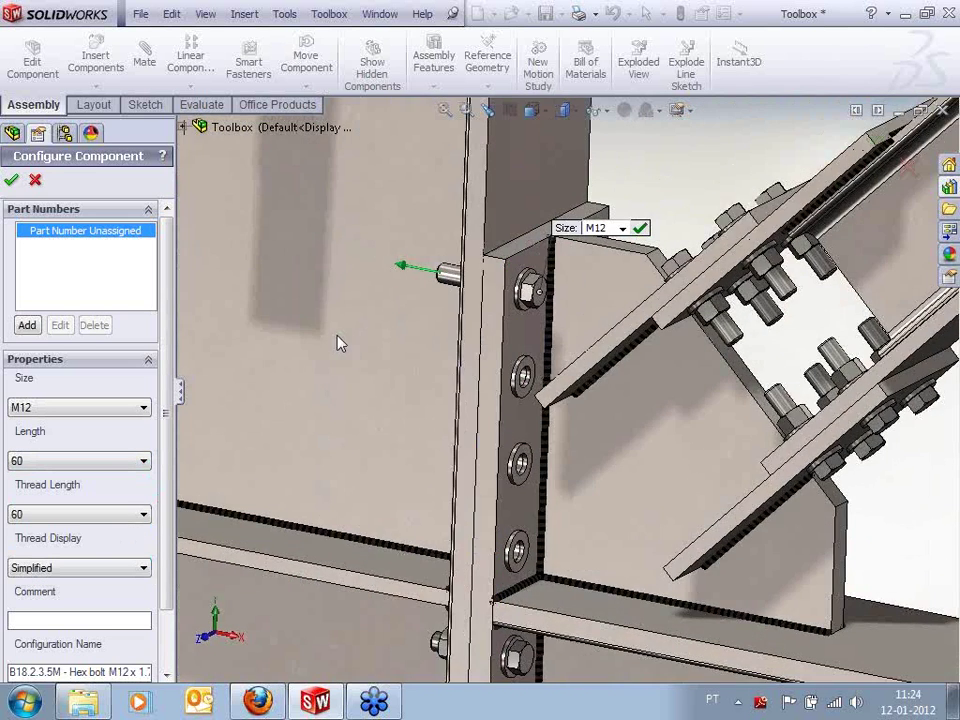
scroll(504, 420, down, 1)
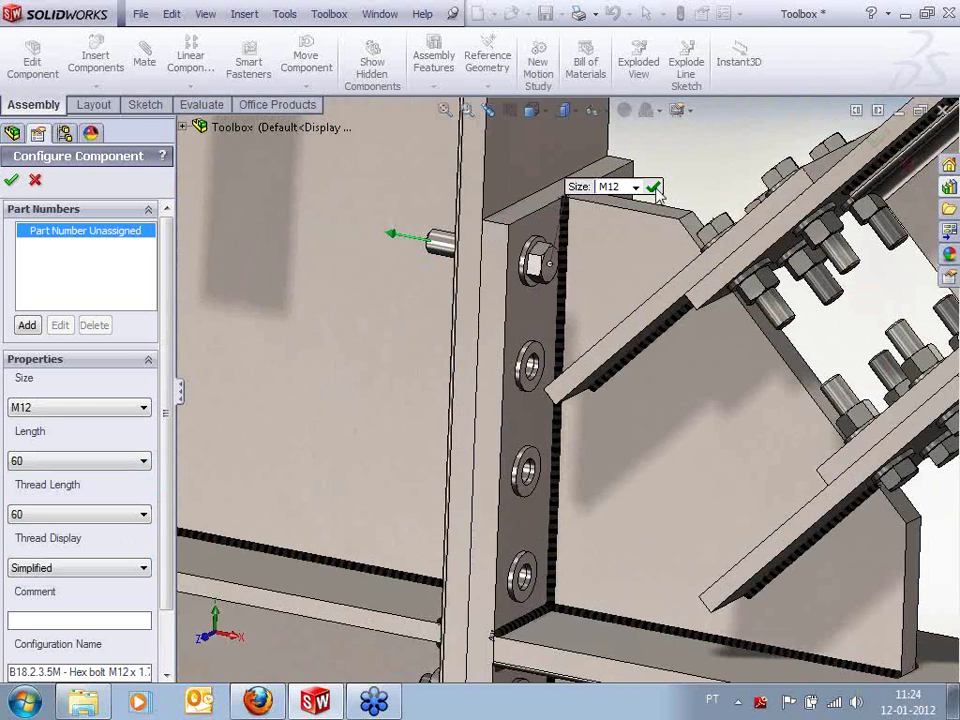
click(652, 187)
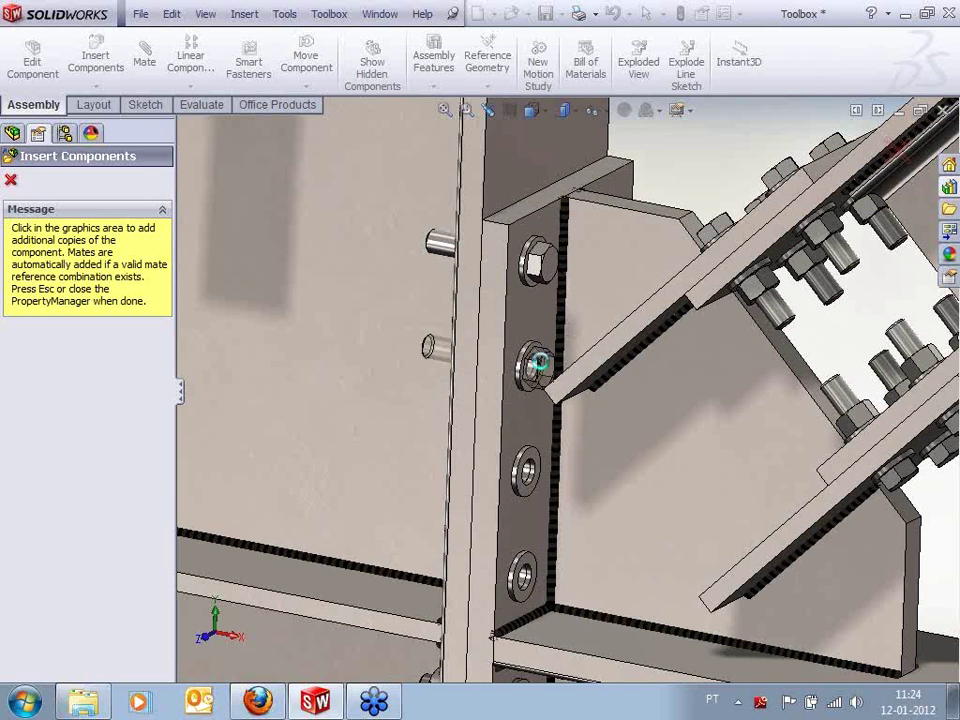
Place copies of the M12 hex bolt in the three remaining empty washer holes beside the gusset plate and finish inserting
click(537, 362)
click(533, 470)
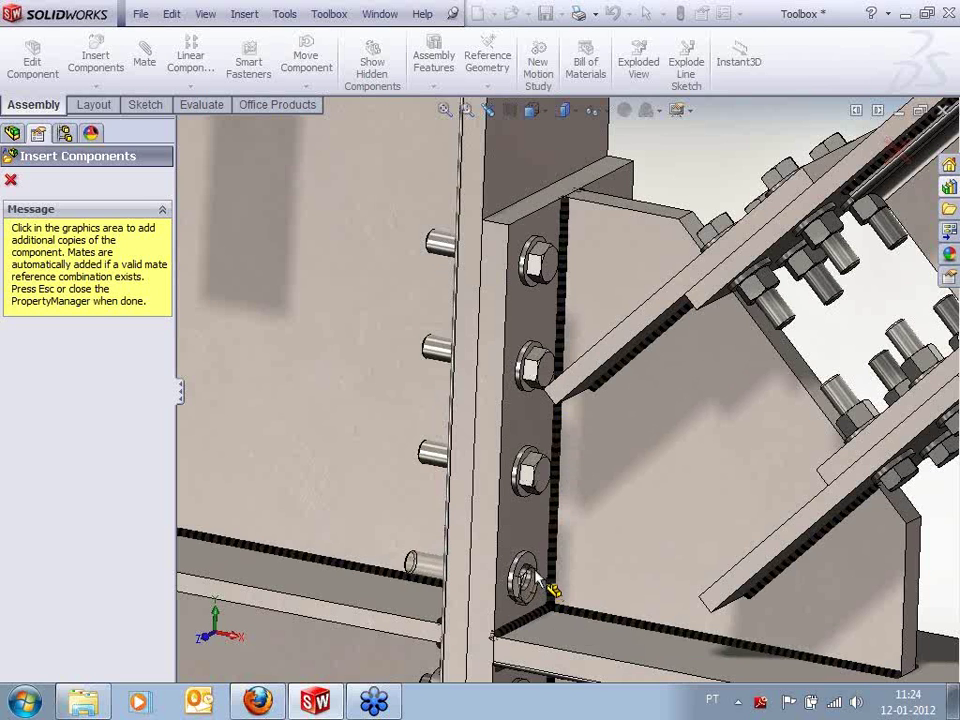
click(532, 575)
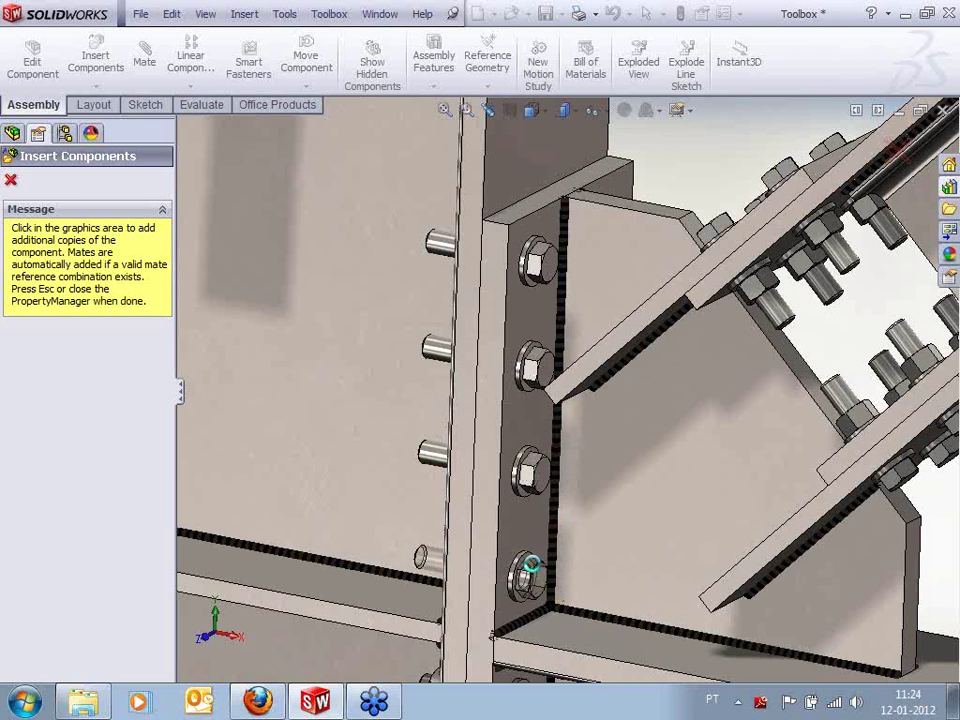
click(11, 182)
Insert an M12 Hex Nut Style 1 - ANSI B18.2.4.1M from the ANSI Metric hex nuts onto the lowest new bolt, against its washer
scroll(655, 467, down, 1)
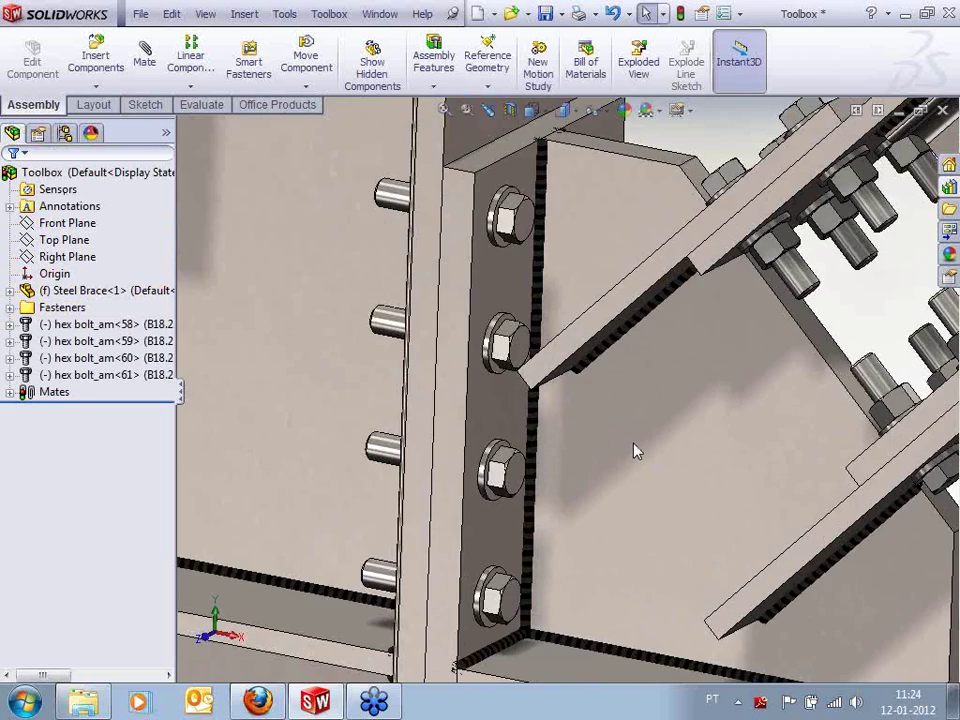
middle_drag(634, 450, 634, 514)
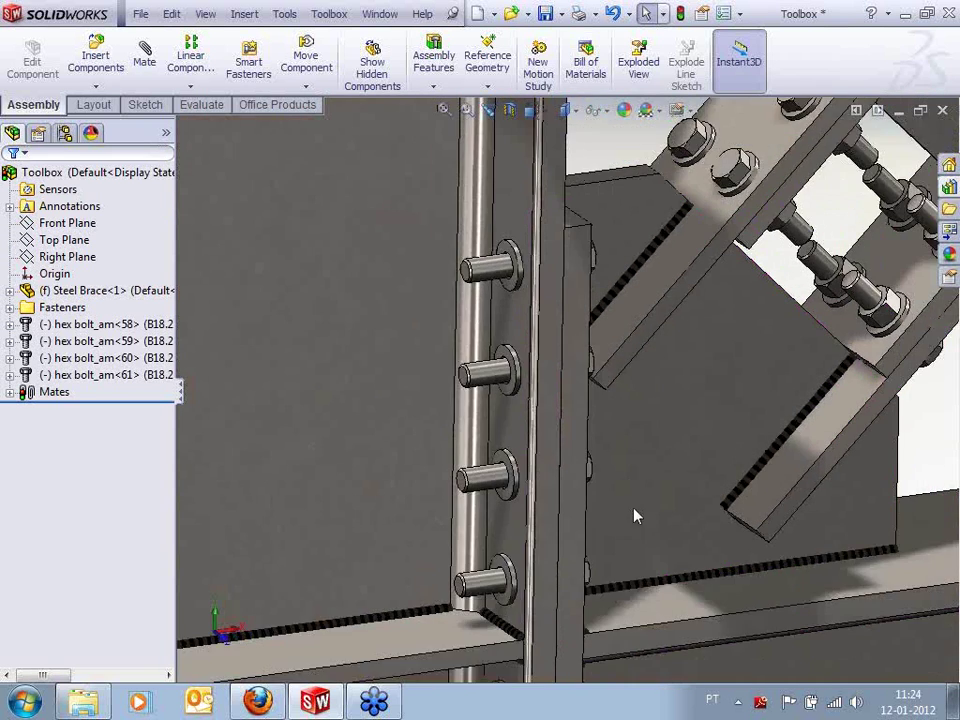
scroll(846, 390, down, 2)
scroll(600, 423, up, 1)
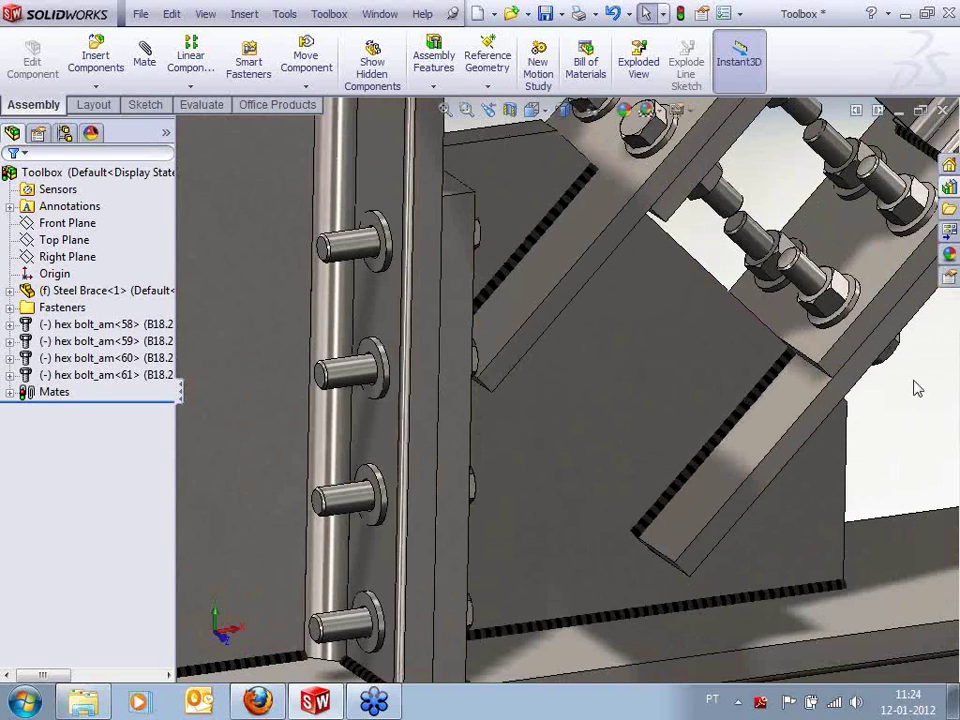
click(949, 210)
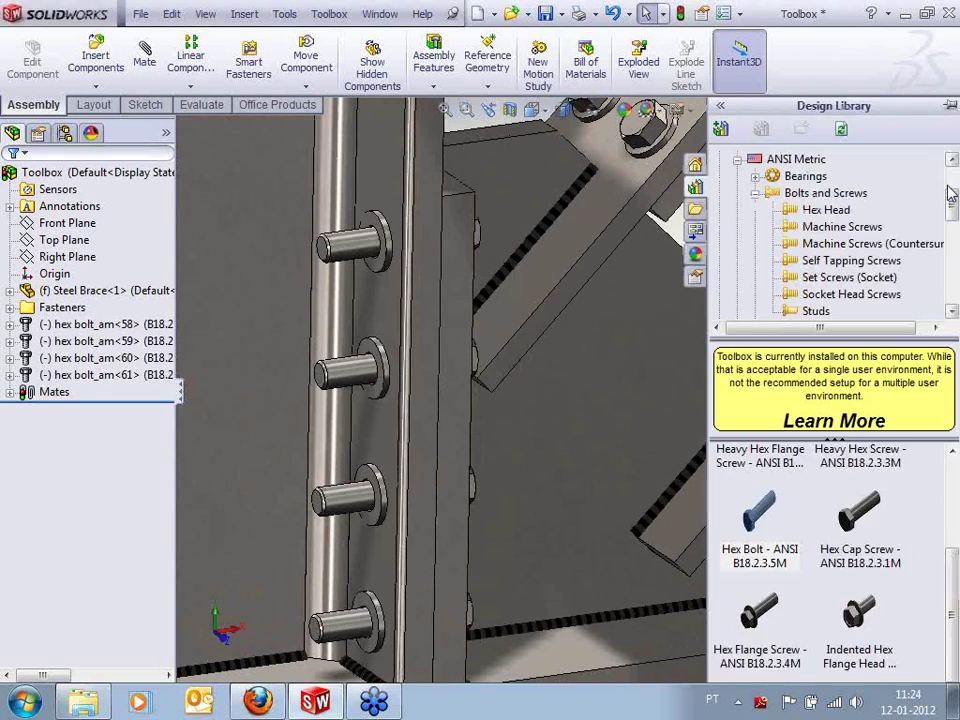
click(756, 195)
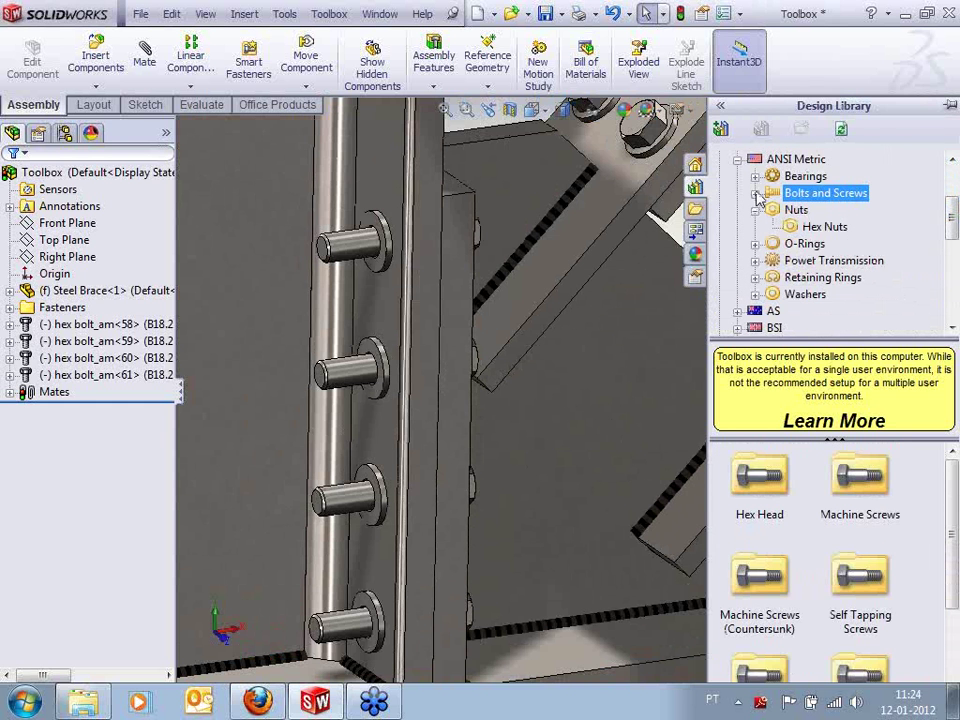
click(825, 226)
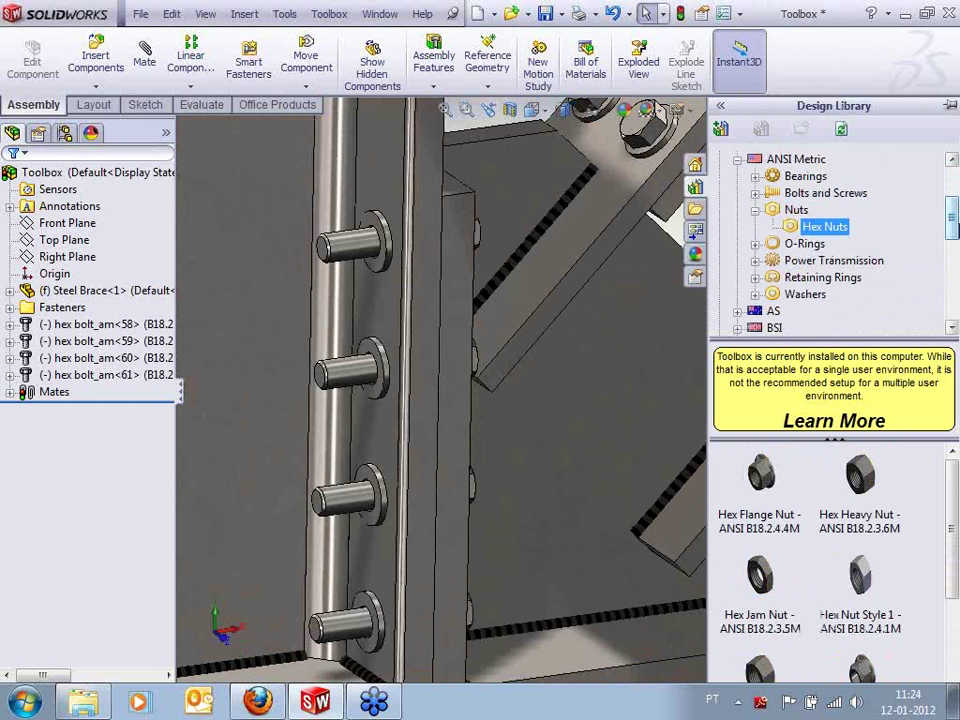
drag(860, 575, 372, 614)
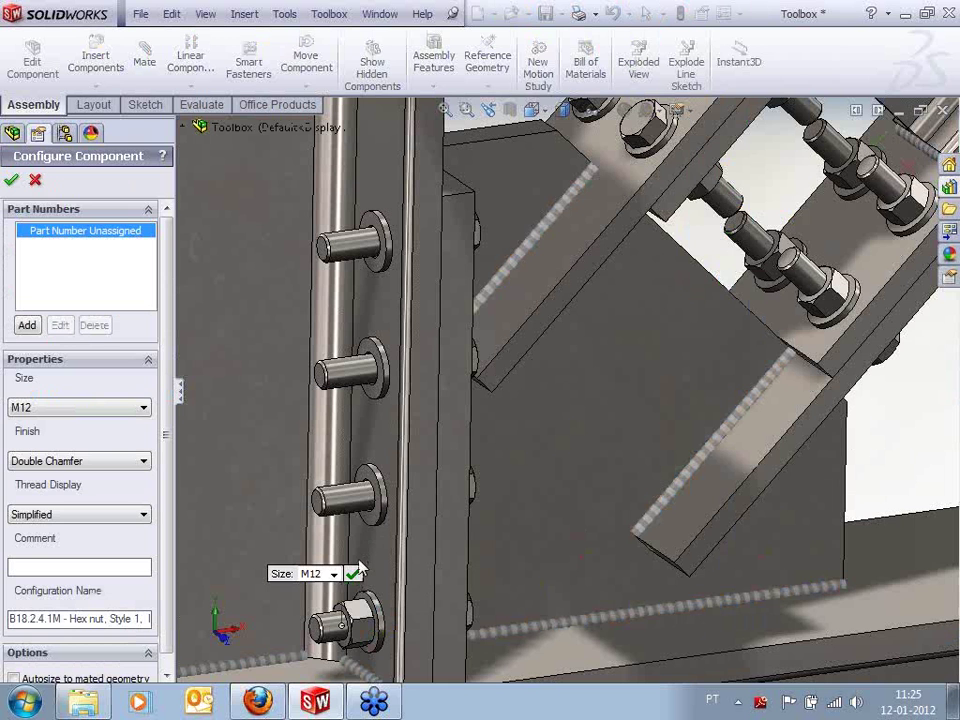
click(354, 574)
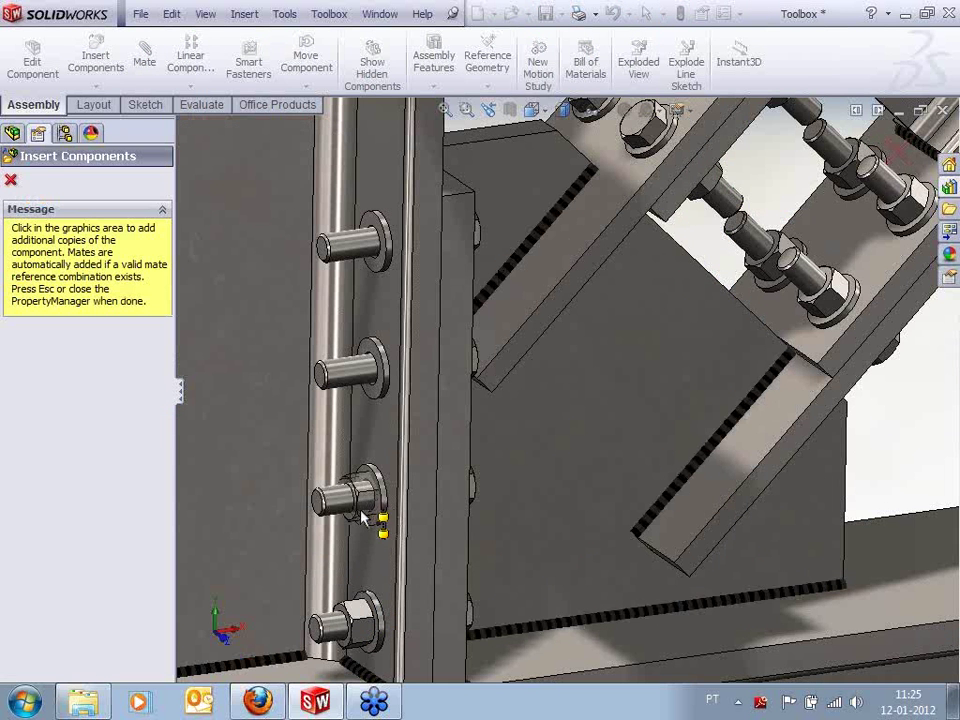
Place copies of the M12 hex nut on the three remaining new bolts and finish inserting
click(369, 497)
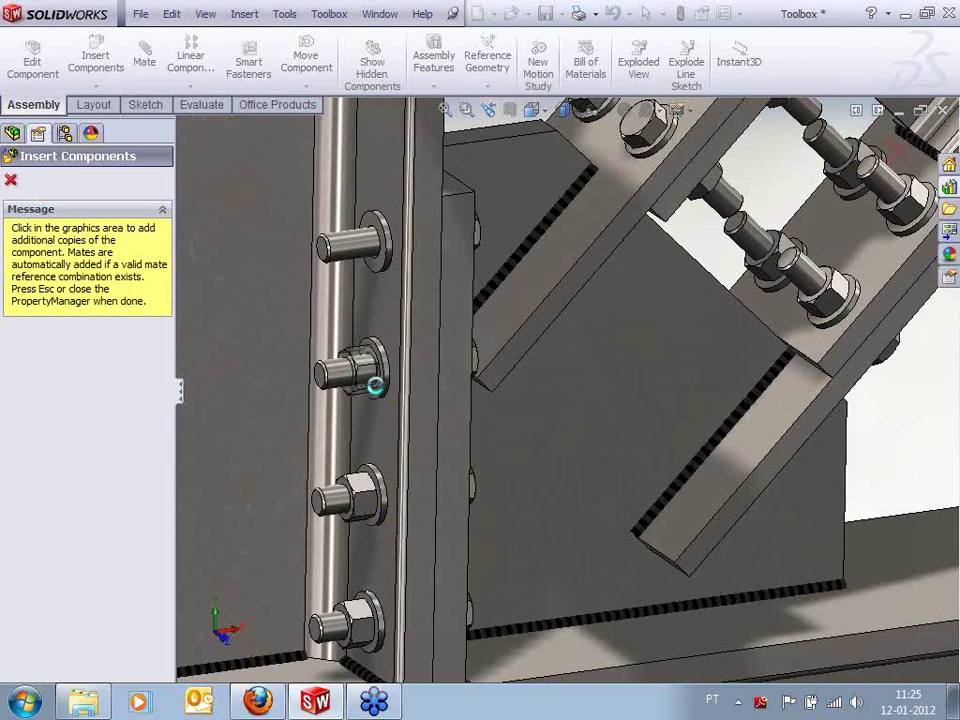
click(375, 386)
click(368, 285)
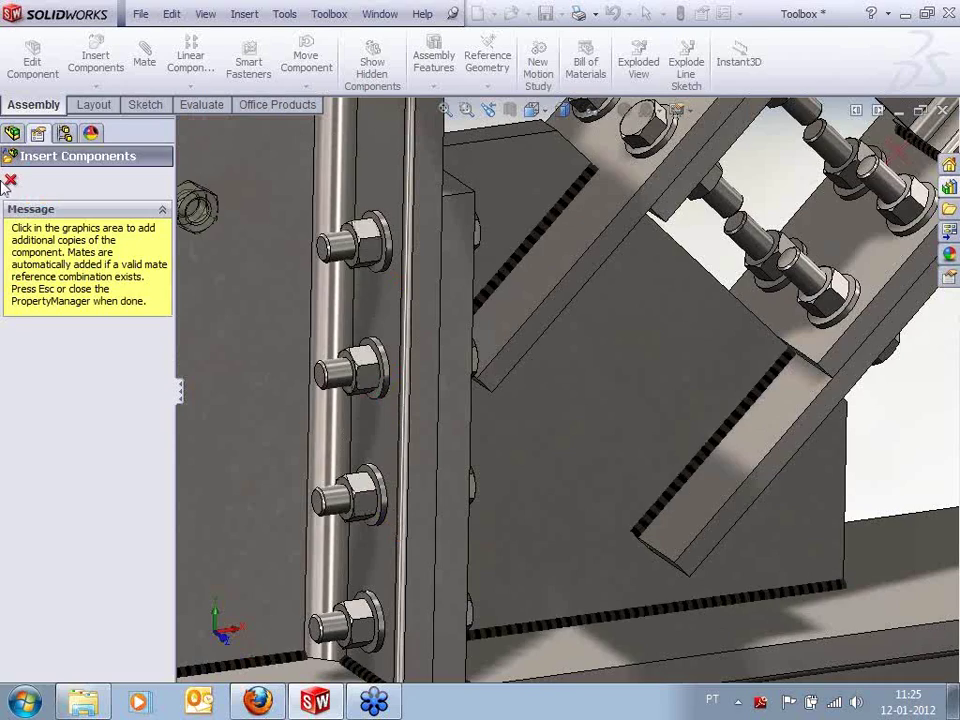
click(12, 134)
Examine the new bolts and nuts from both sides of the gusset plate connection
scroll(464, 399, up, 5)
scroll(566, 515, down, 2)
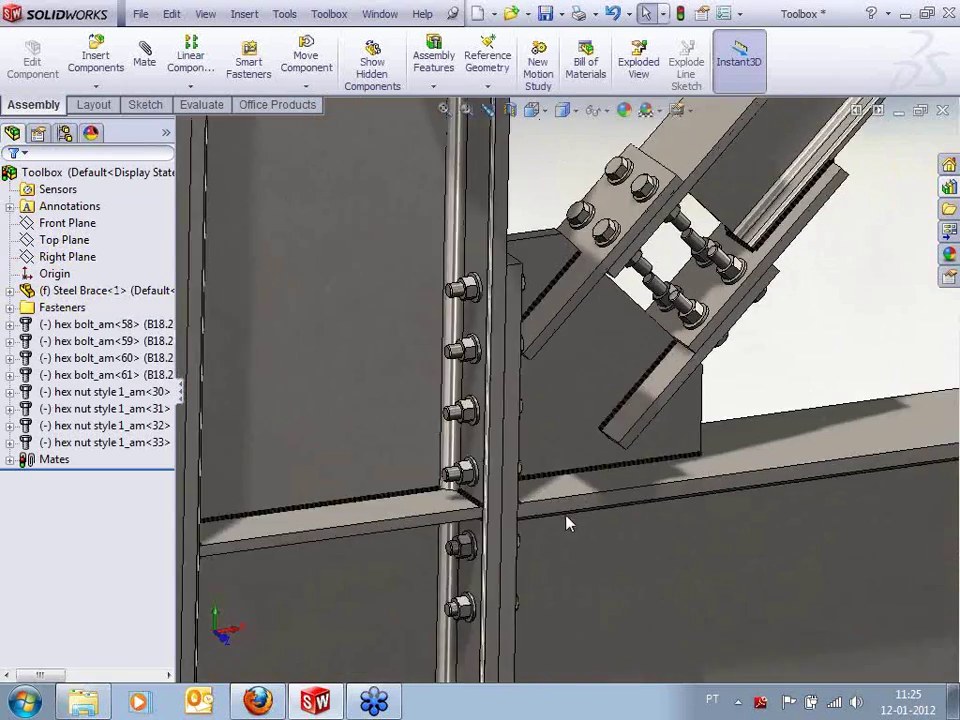
middle_drag(785, 389, 497, 252)
scroll(495, 264, down, 5)
scroll(482, 302, up, 2)
middle_drag(484, 306, 534, 514)
scroll(532, 524, down, 1)
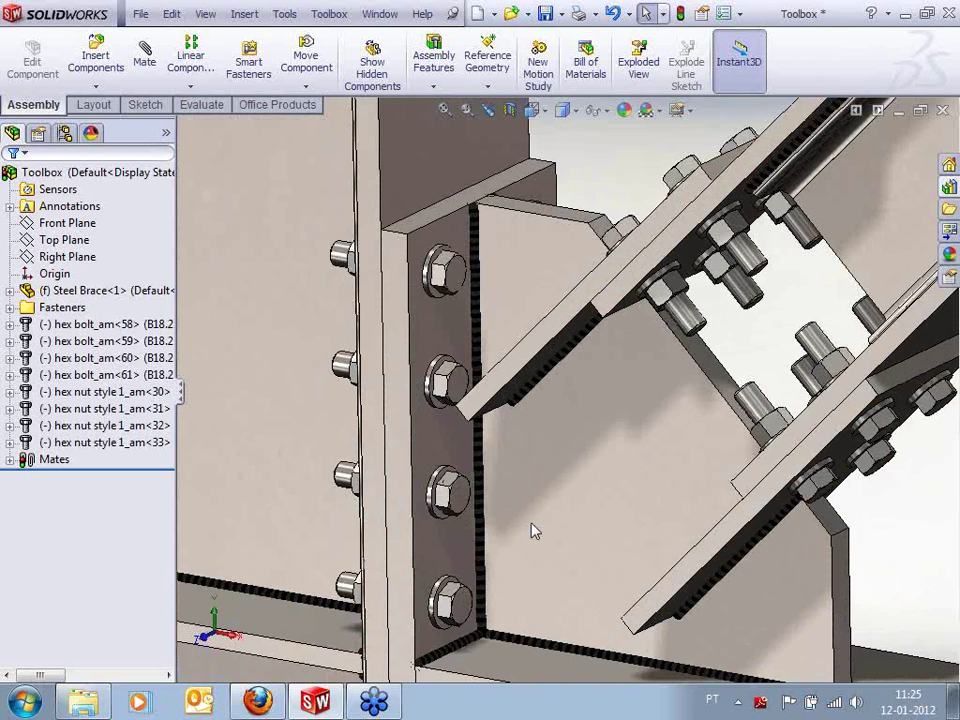
ctrl+middle_drag(492, 518, 493, 456)
Launch Toolbox Settings from the SolidWorks 2012 tools among the installed programs
click(22, 705)
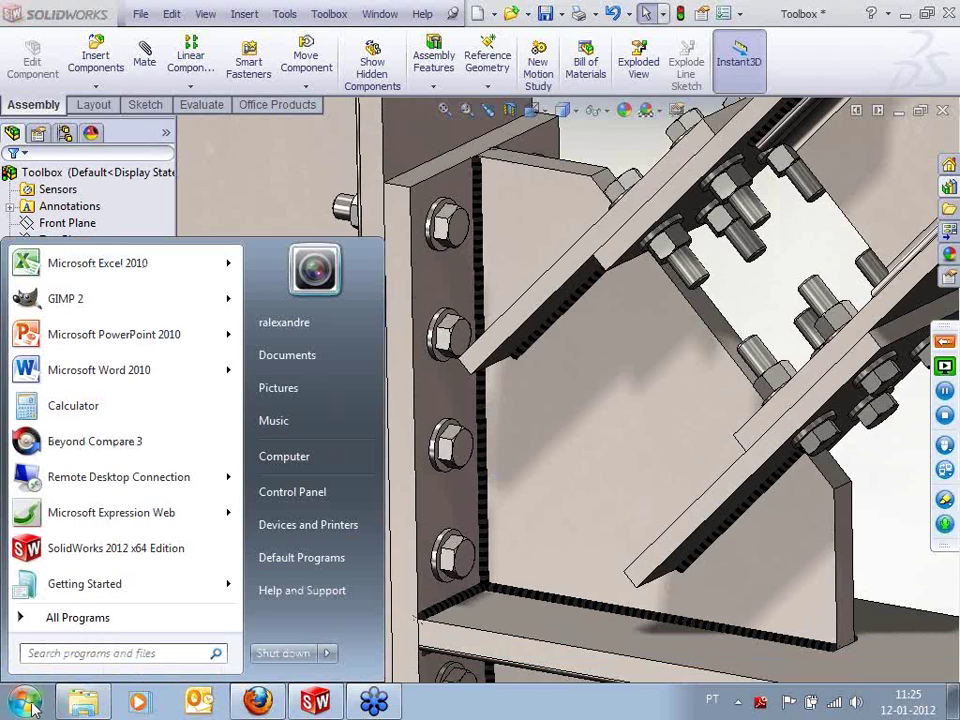
click(88, 621)
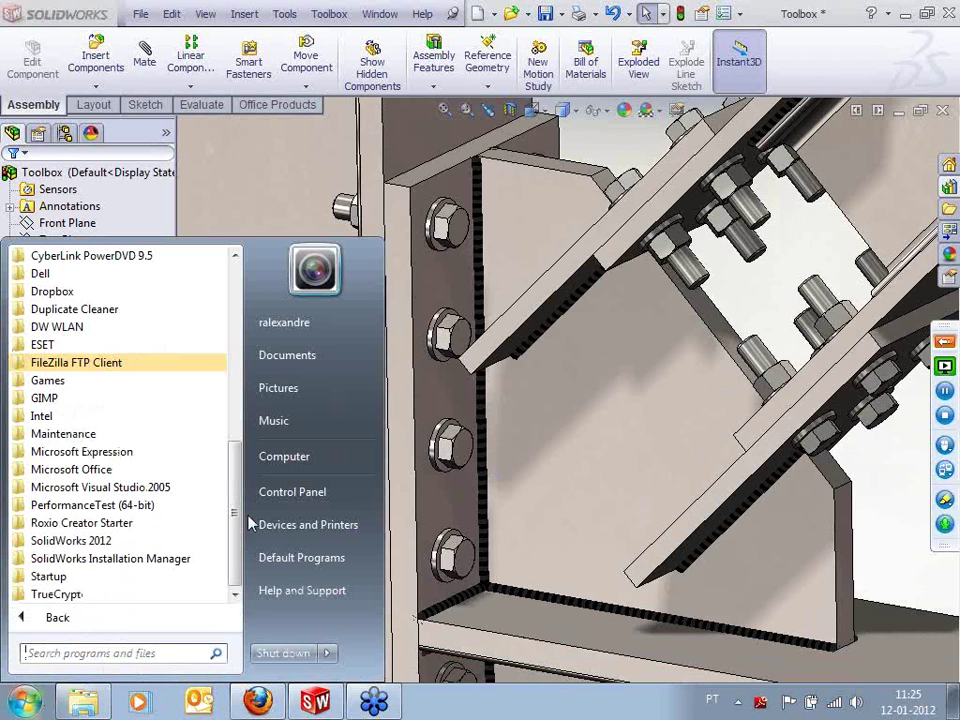
click(150, 541)
scroll(165, 560, down, 2)
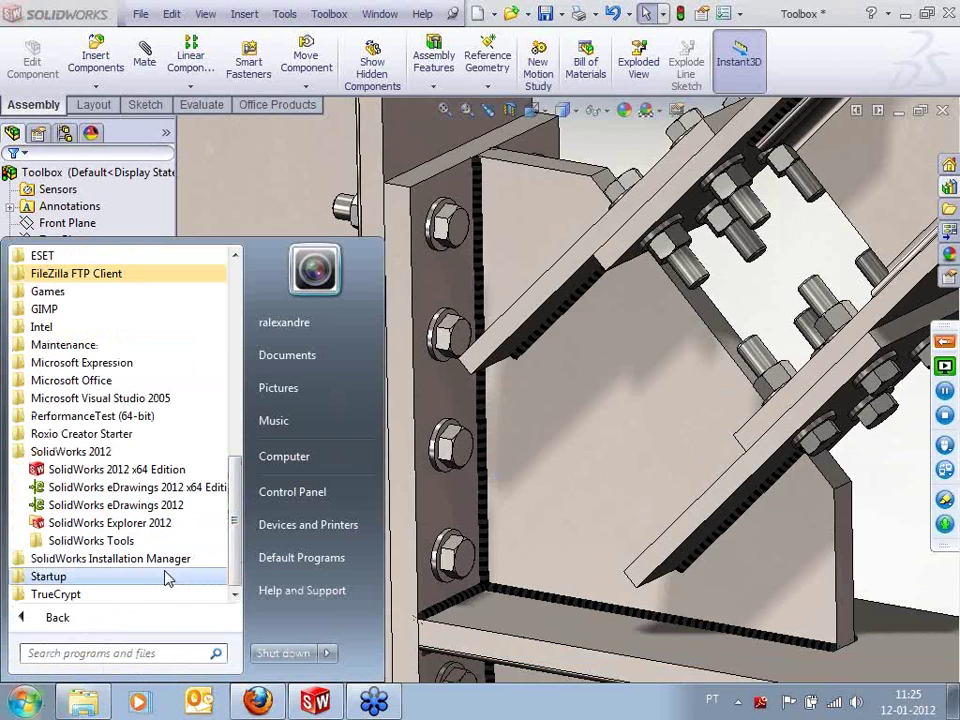
click(122, 542)
scroll(234, 530, down, 1)
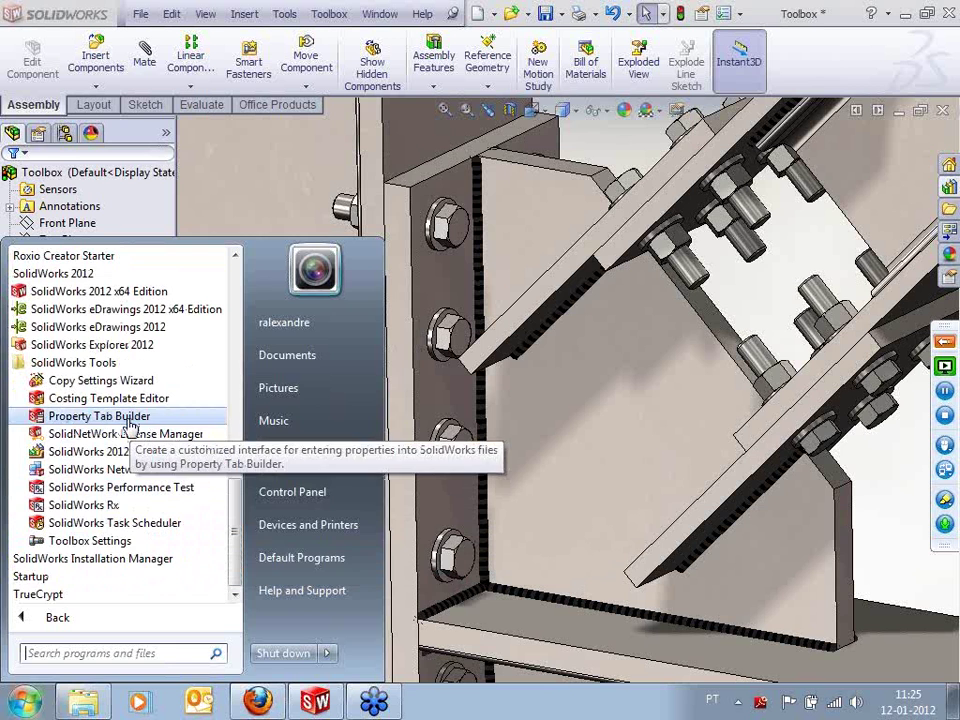
click(98, 541)
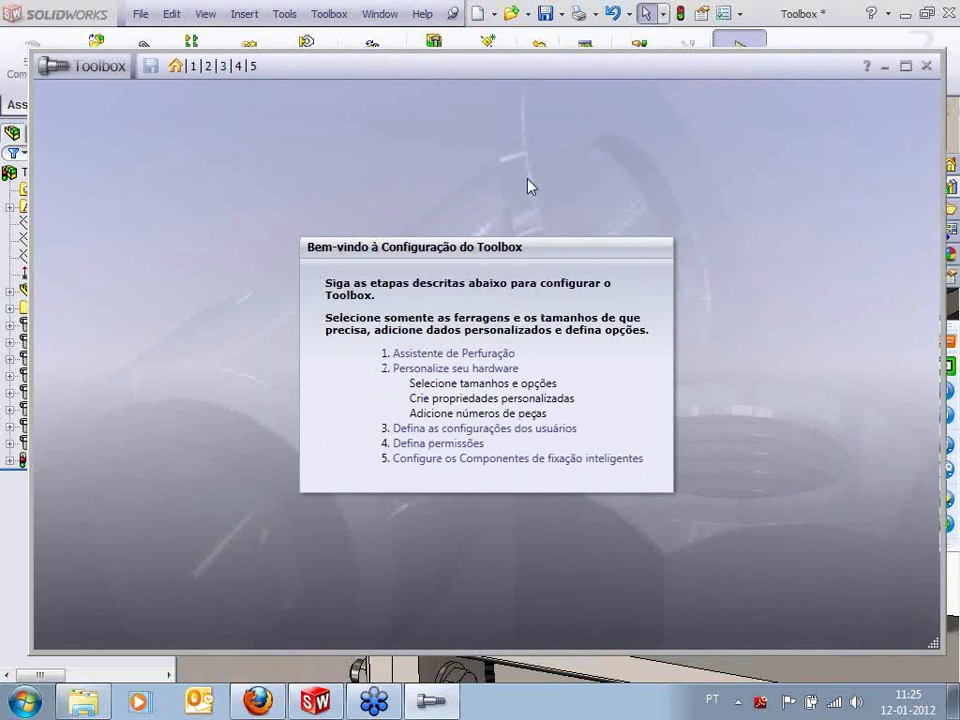
Open the Toolbox hardware customization, expand the ISO standard's categories, and adjust the window and its standards tree to fit
click(483, 370)
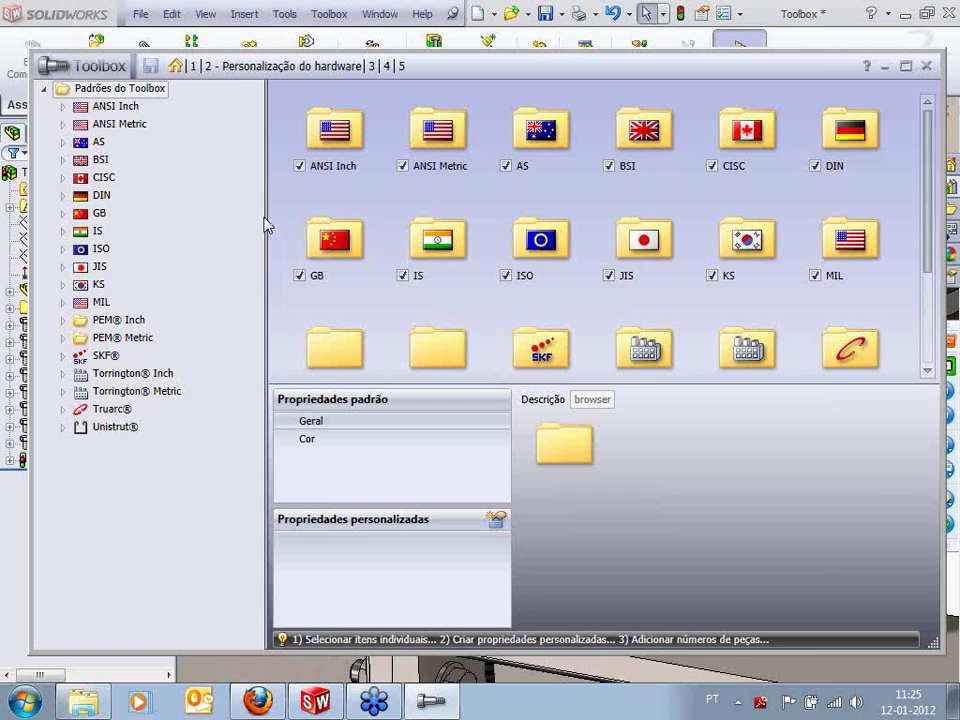
drag(265, 216, 213, 219)
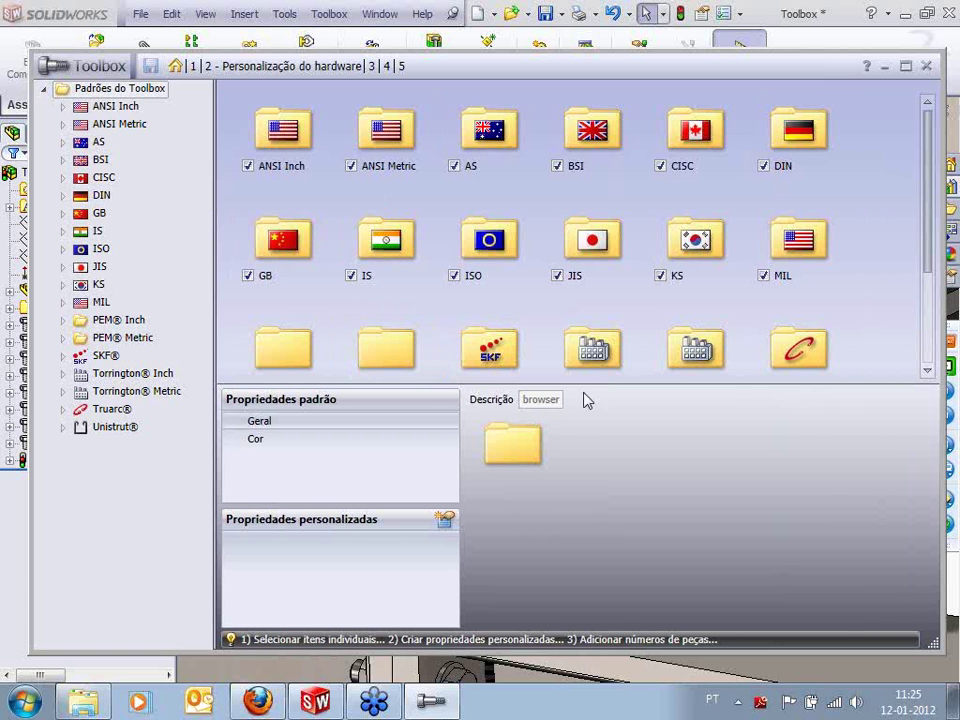
drag(938, 648, 930, 663)
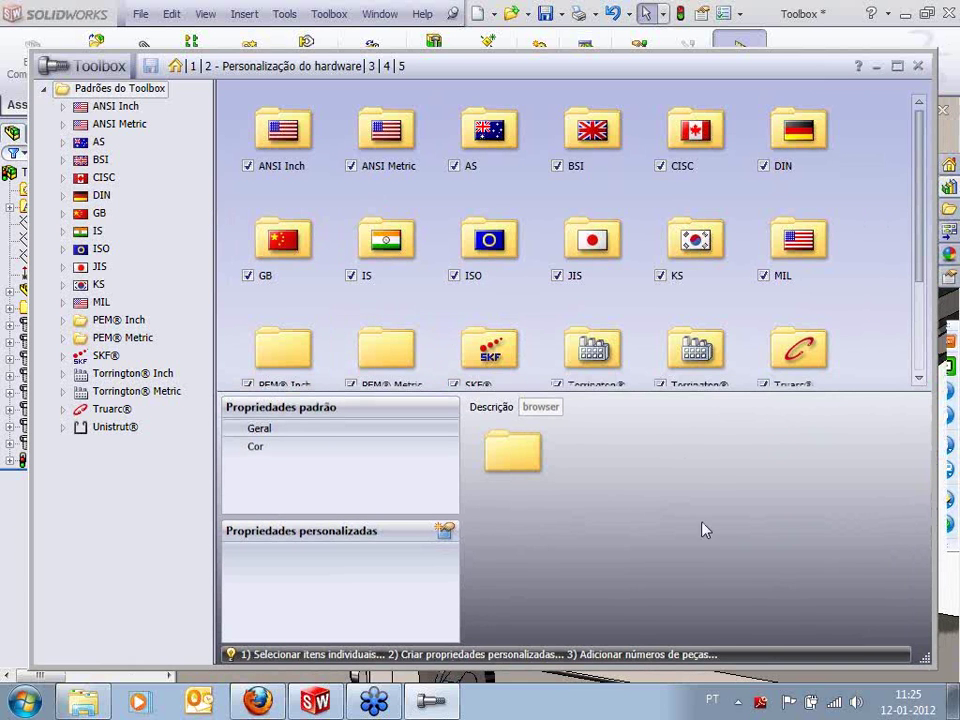
double_click(101, 249)
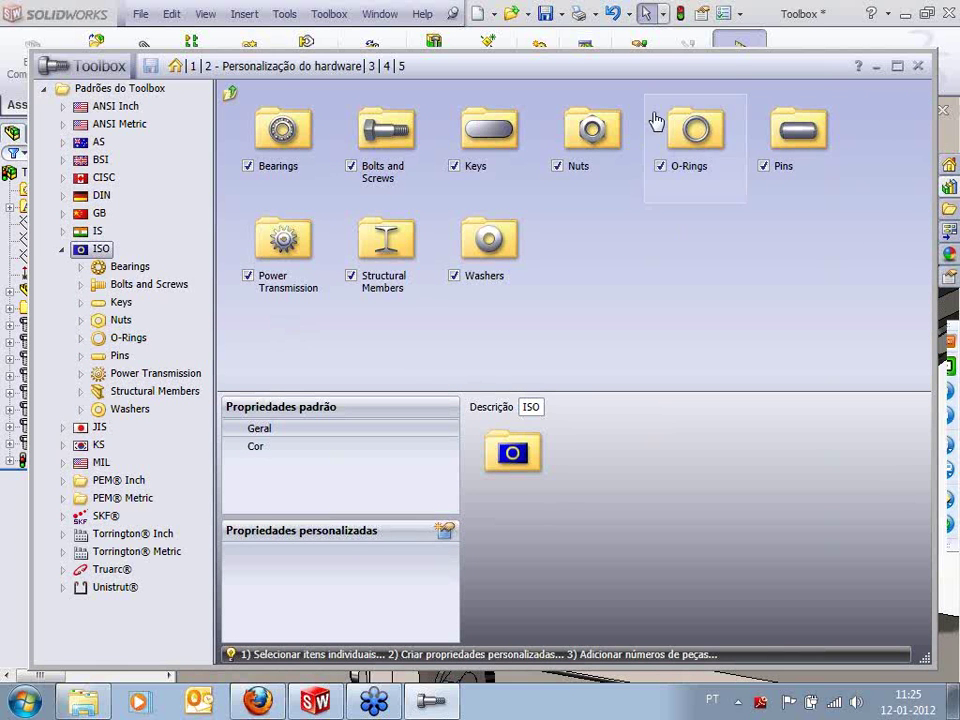
drag(664, 75, 654, 73)
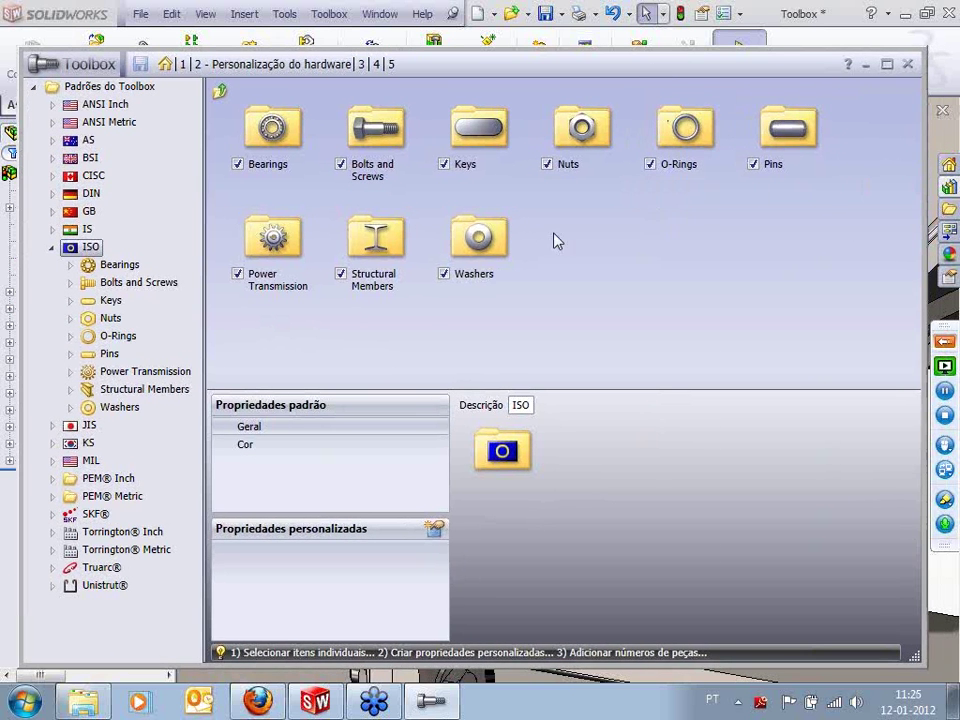
drag(204, 324, 211, 324)
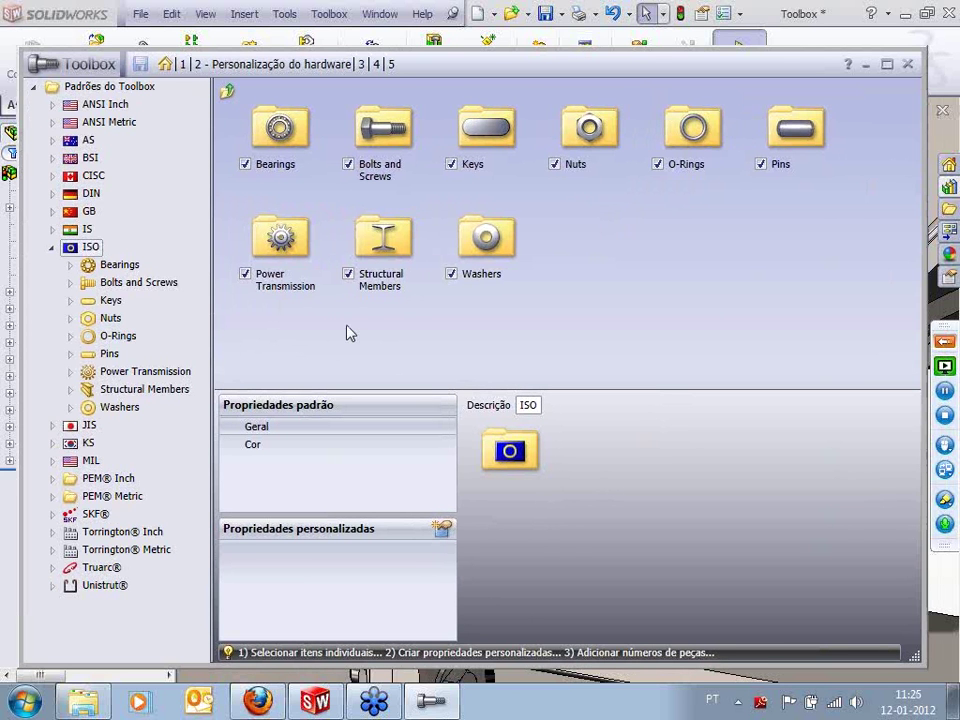
Create a new folder named Minha Biblioteca under the ISO standard
right_click(90, 248)
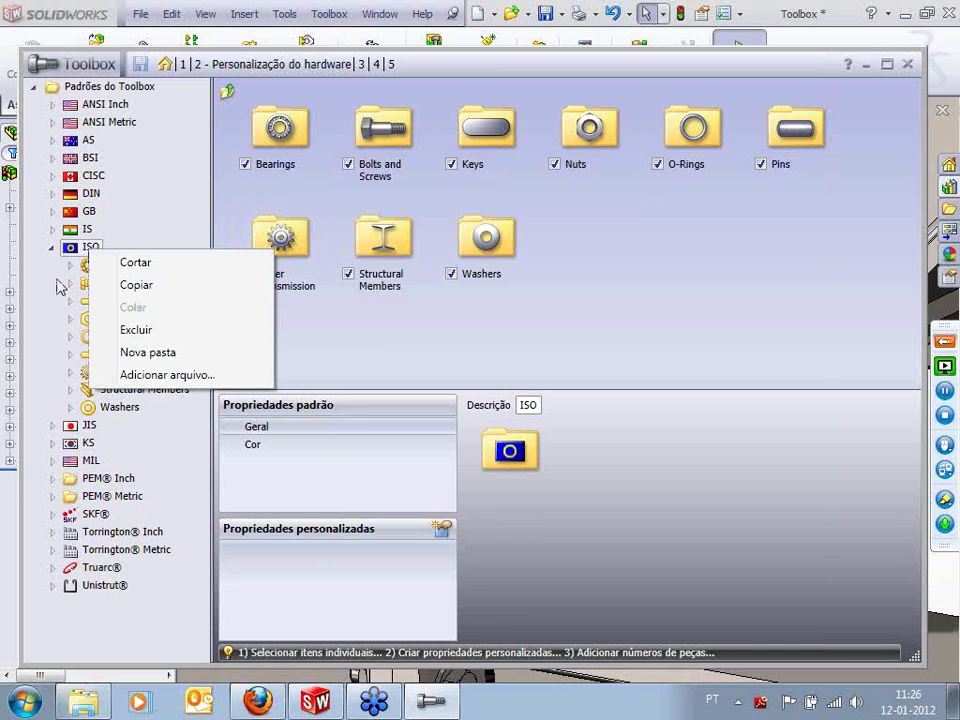
click(220, 356)
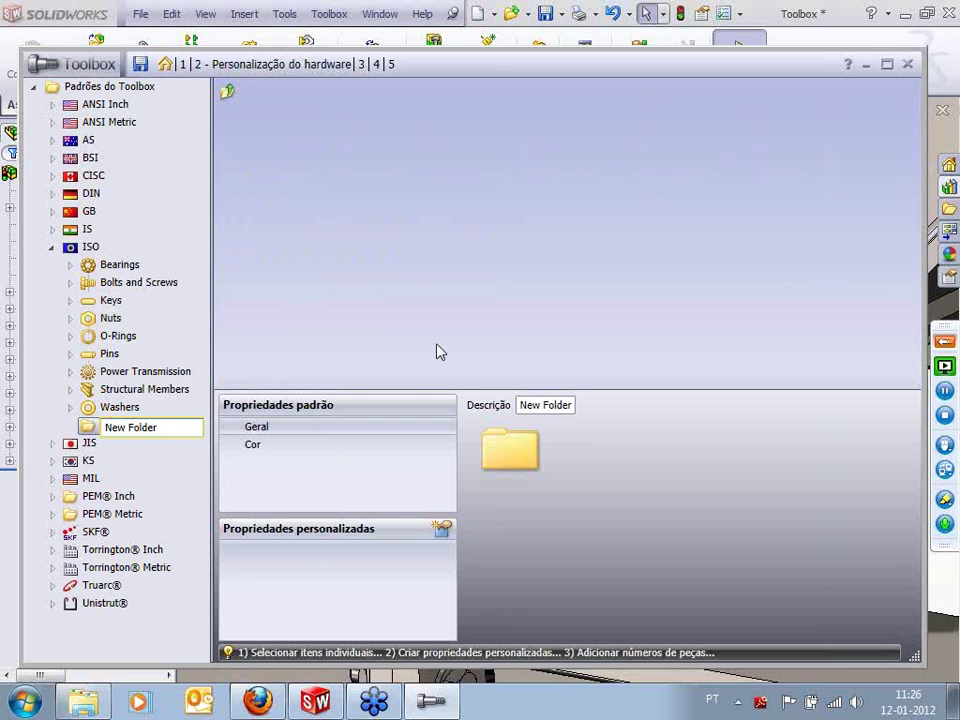
text(Minha Biblioteca)
key(Return)
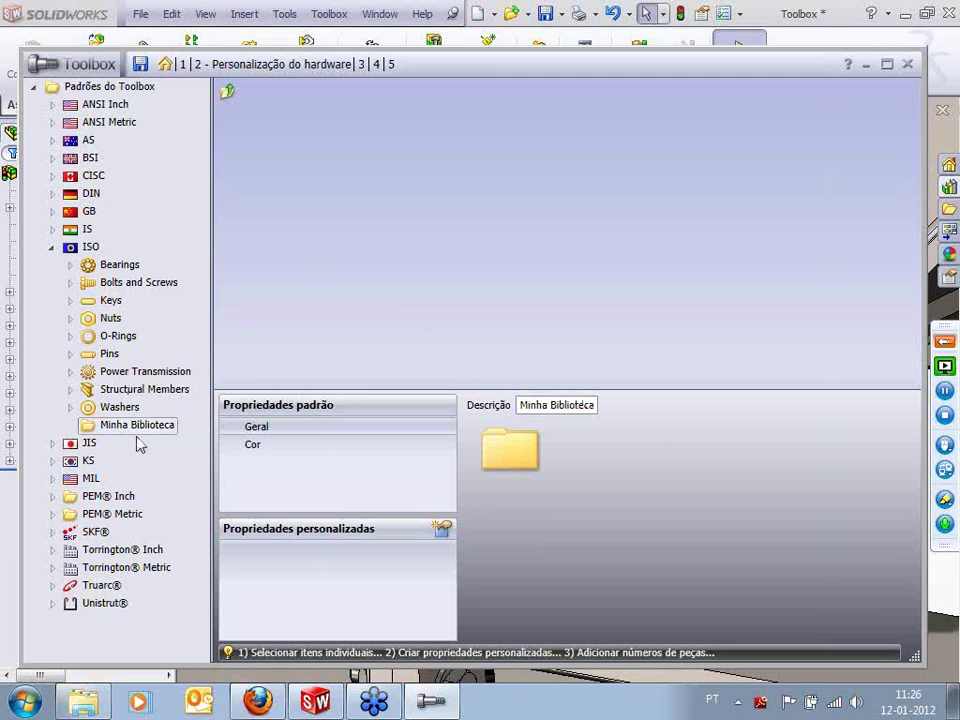
Copy the ISO Nuts category into the Minha Biblioteca folder
click(110, 318)
right_click(115, 320)
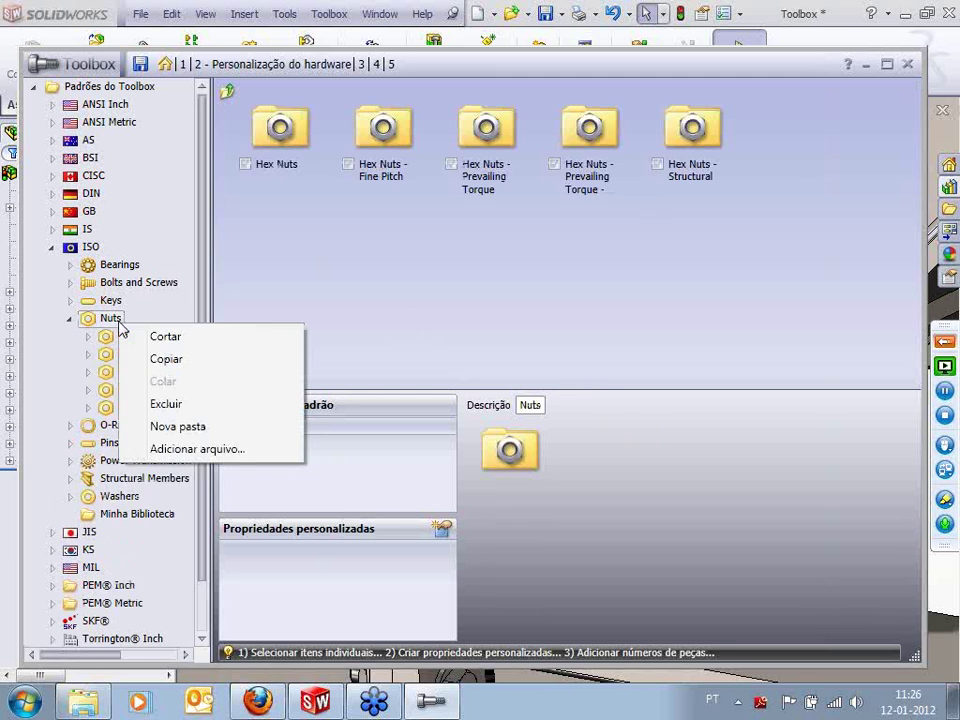
click(187, 366)
scroll(196, 352, down, 1)
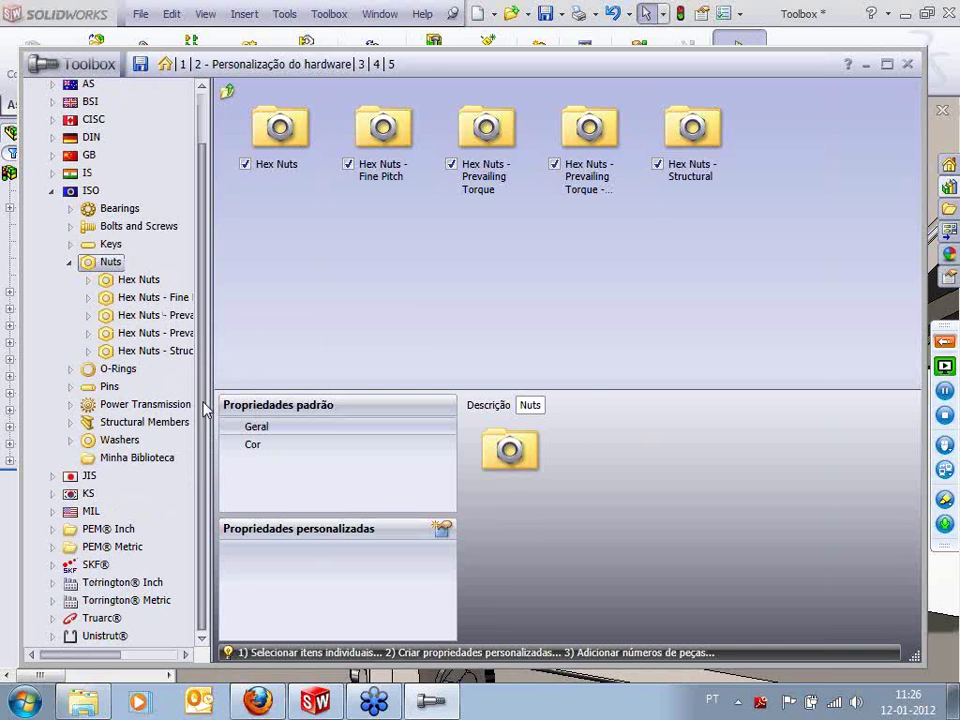
right_click(140, 462)
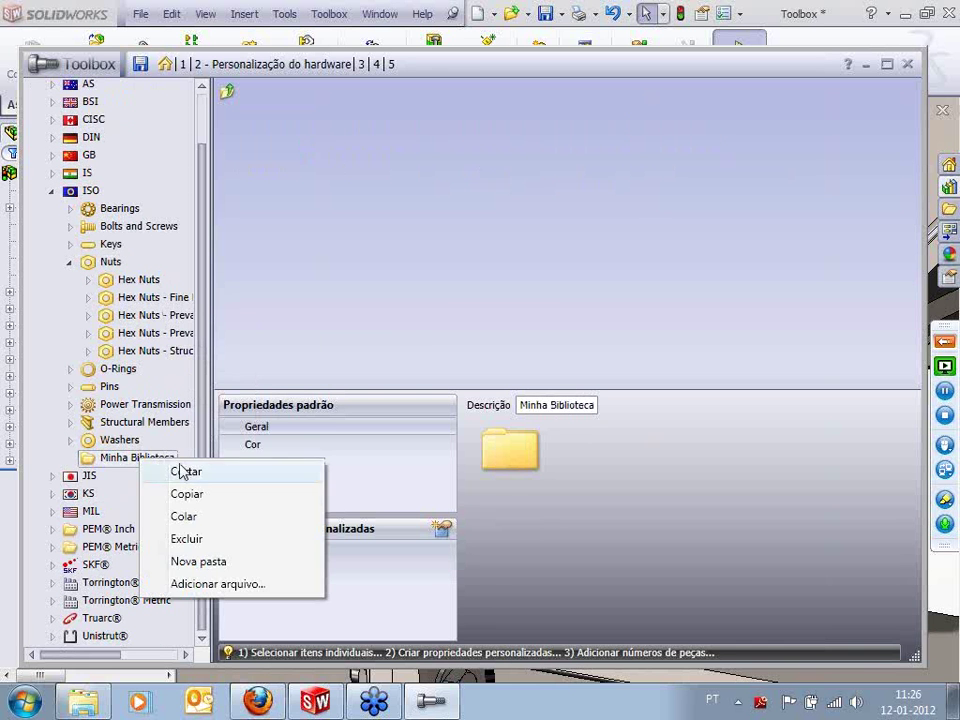
click(196, 514)
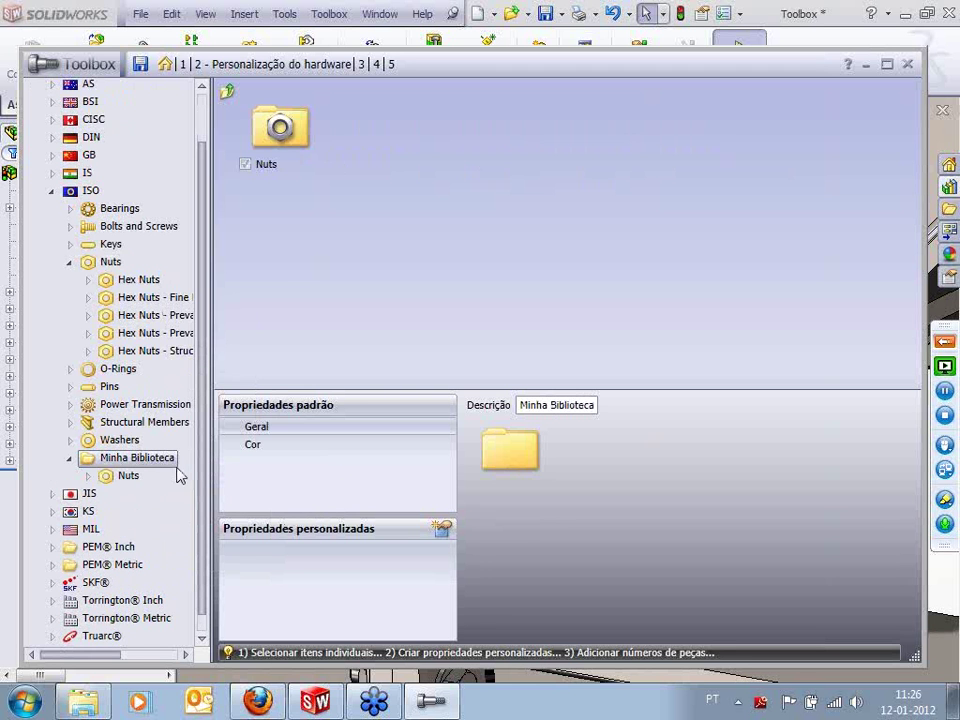
Copy the ISO O-Rings category into the Minha Biblioteca folder
click(115, 368)
right_click(118, 369)
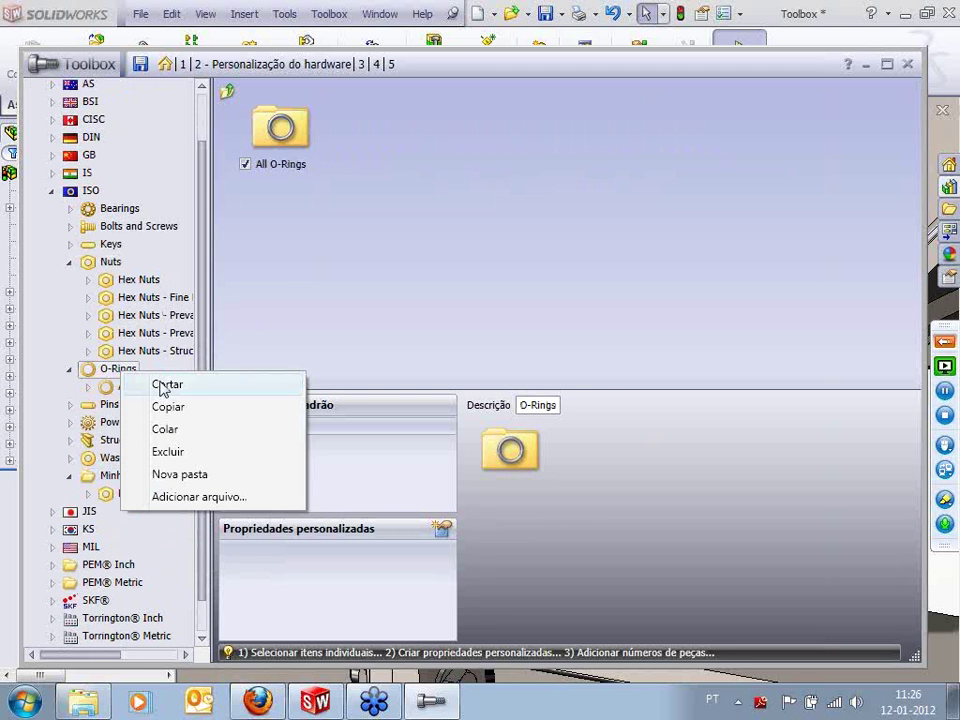
click(189, 414)
click(146, 477)
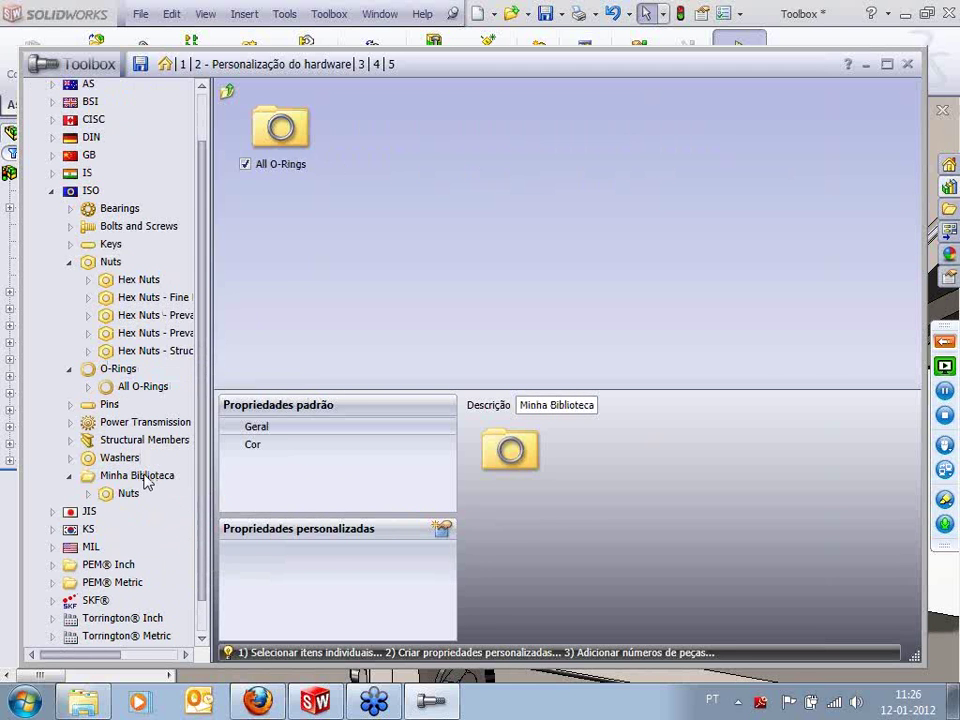
right_click(146, 477)
click(190, 532)
Expand the copied Nuts and O-Rings folders in Minha Biblioteca, fit the tree width, and open O-rings series A (3601)
scroll(150, 460, down, 1)
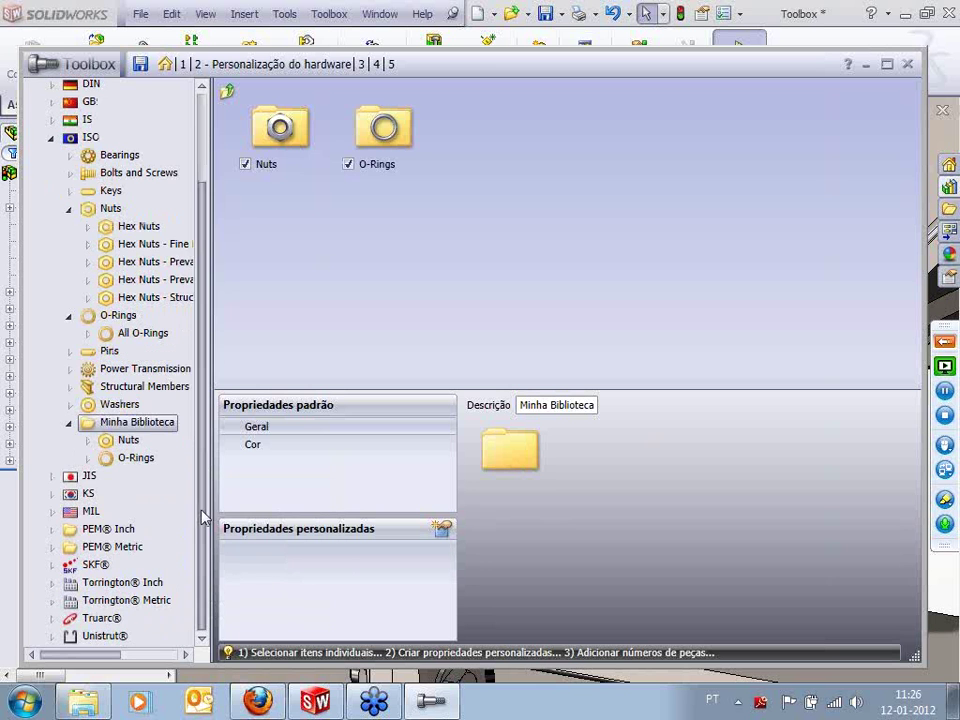
double_click(135, 441)
double_click(135, 545)
click(137, 422)
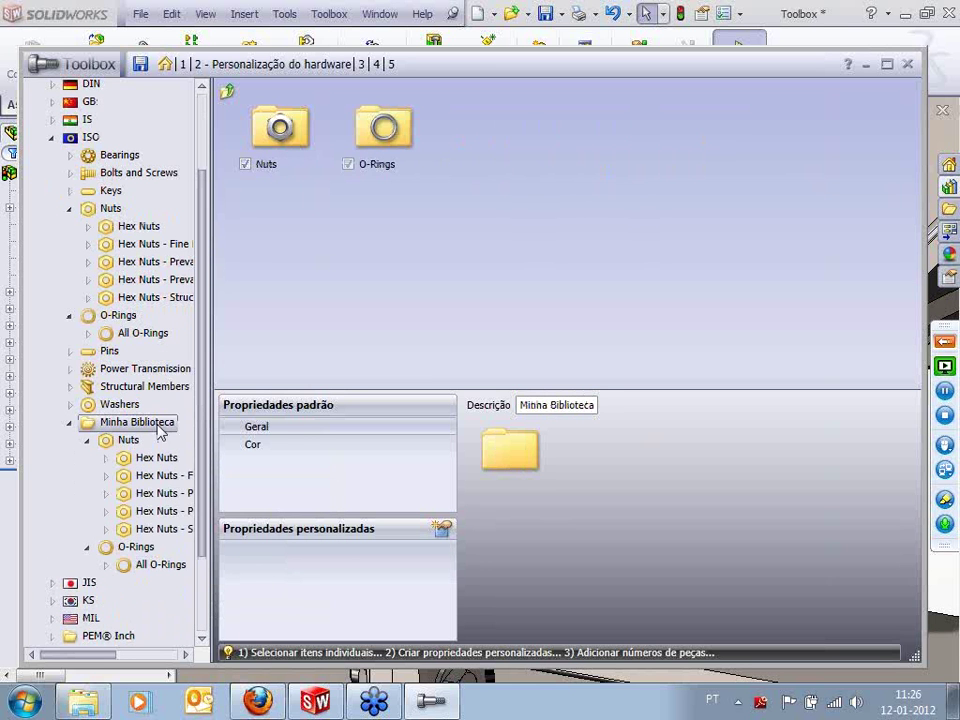
drag(212, 435, 281, 433)
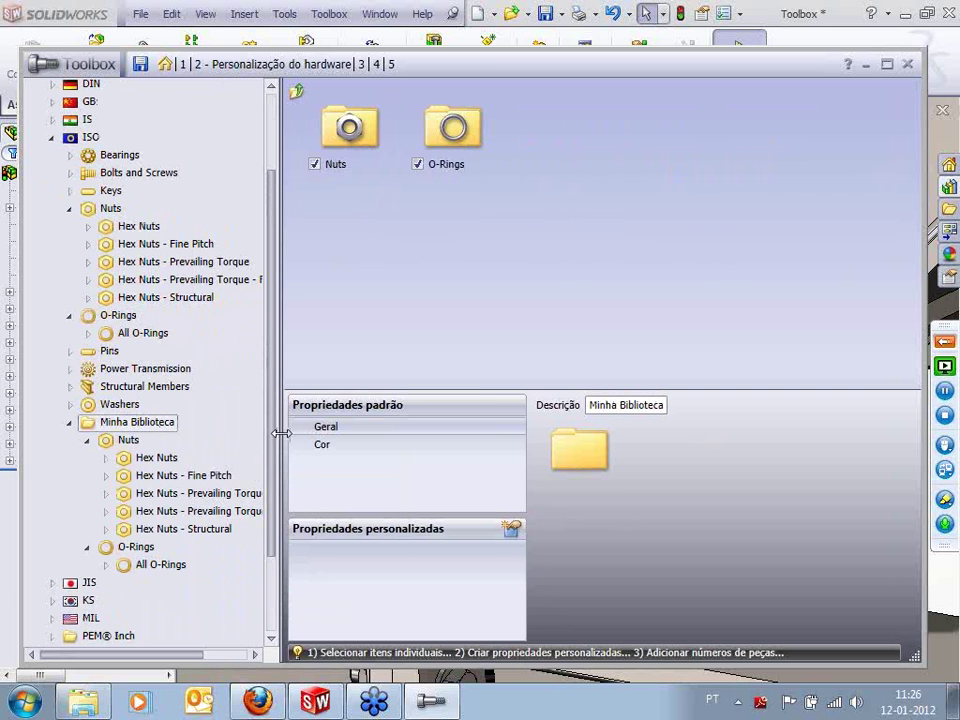
scroll(277, 462, down, 2)
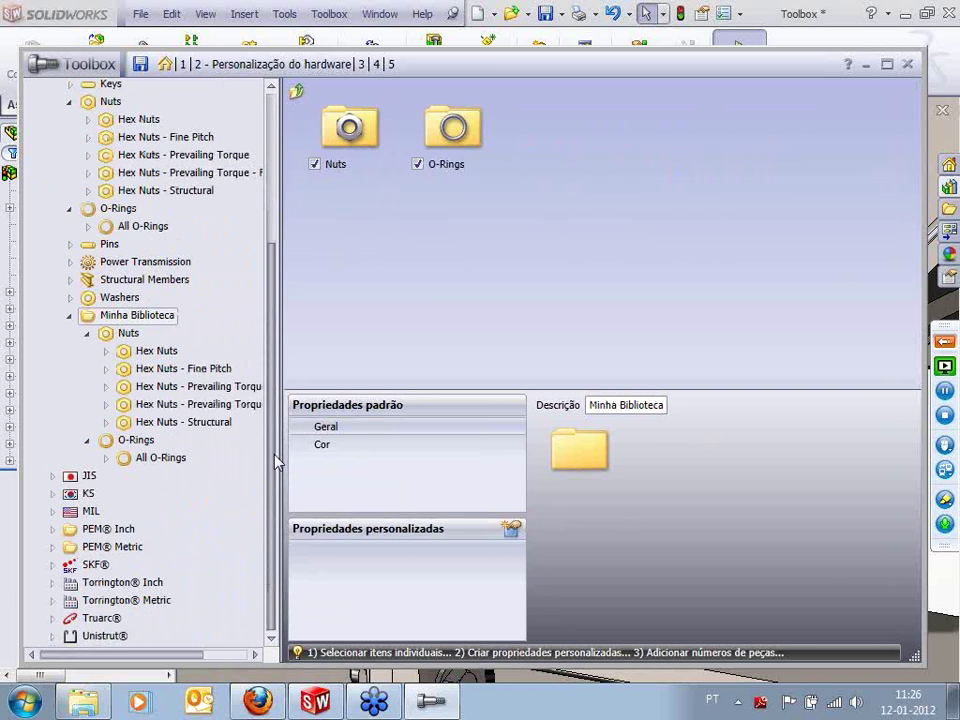
click(106, 457)
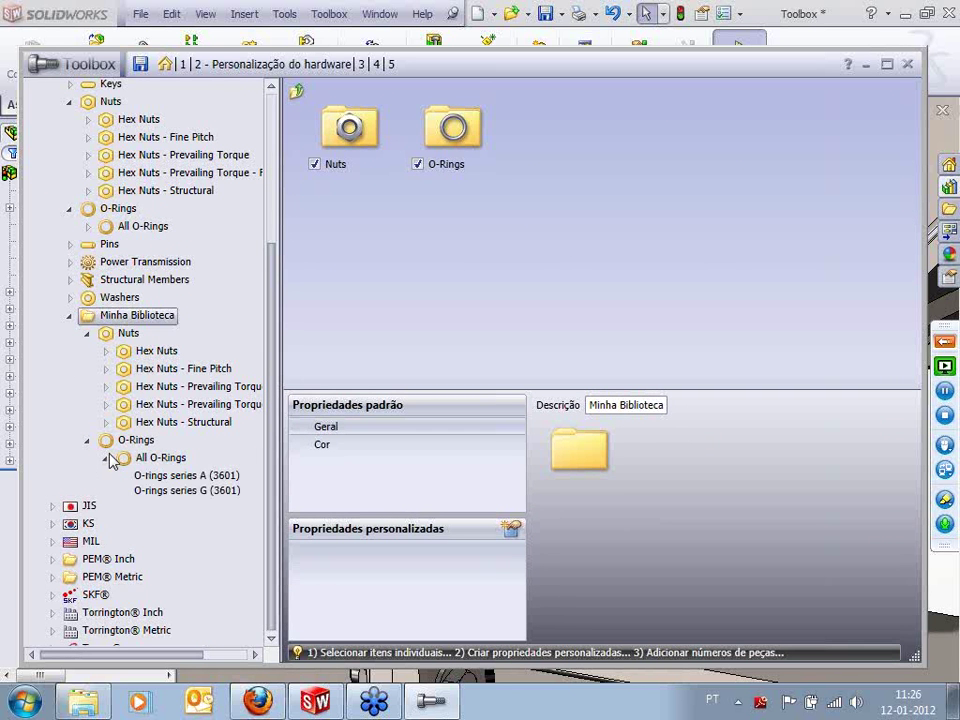
click(207, 476)
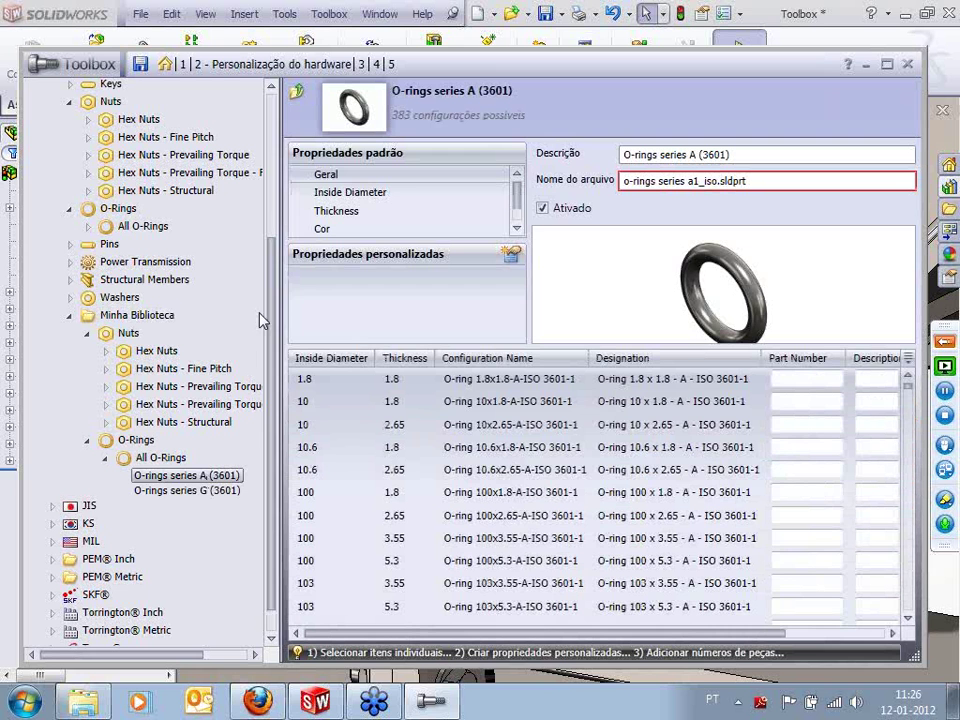
drag(282, 306, 278, 307)
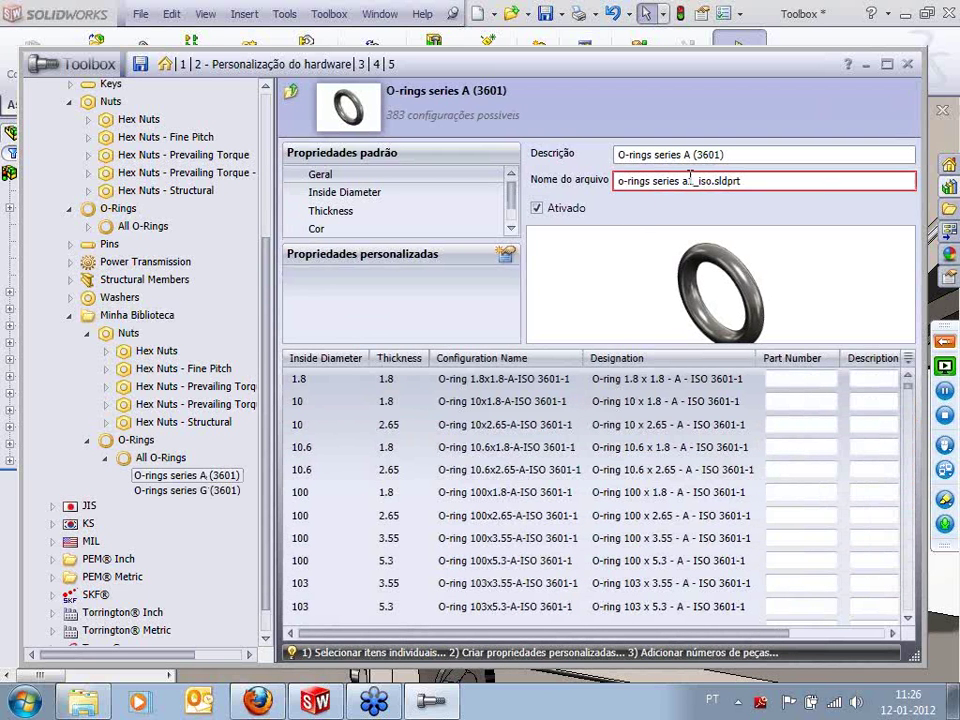
Rename the copied O-rings series A (3601) file as "o-ring da minha biblioteca.sldprt"
mouse_move(712, 181)
mouse_down()
mouse_move(648, 182)
mouse_move(697, 183)
mouse_up()
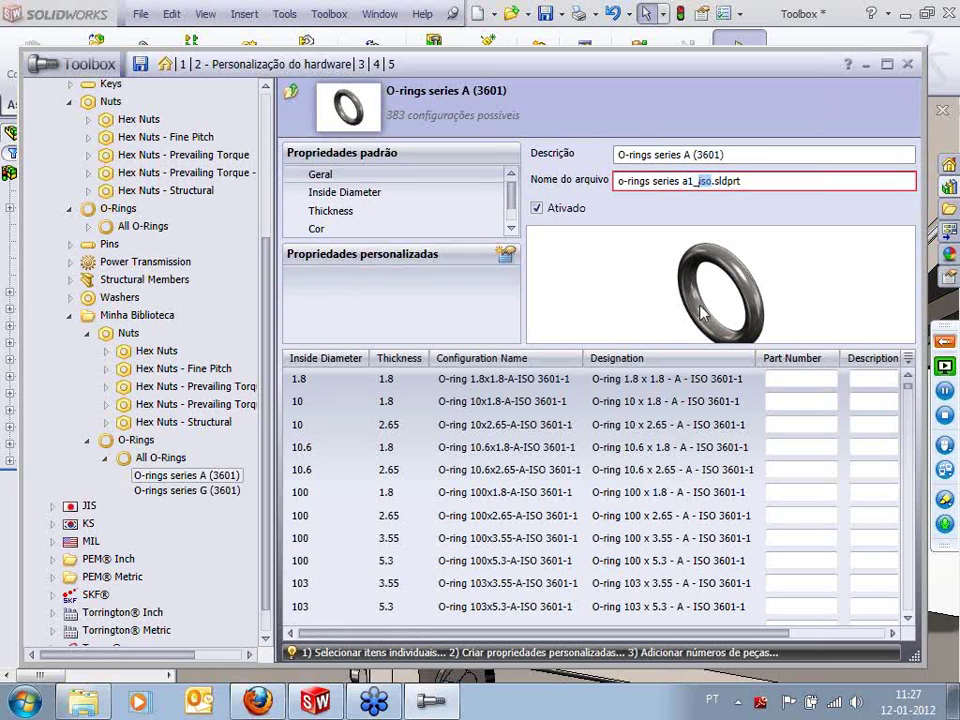
key(BackSpace)
key(BackSpace)
key(BackSpace)
key(BackSpace)
key(BackSpace)
key(BackSpace)
key(BackSpace)
key(BackSpace)
key(BackSpace)
key(BackSpace)
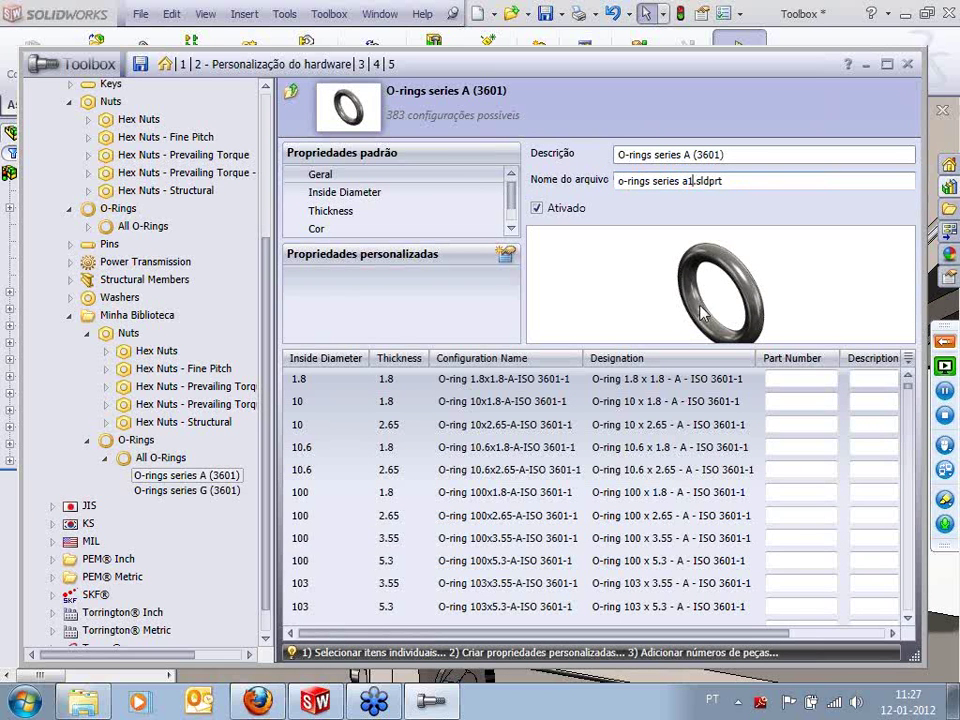
key(BackSpace)
key(BackSpace)
key(BackSpace)
text(da minha biblio)
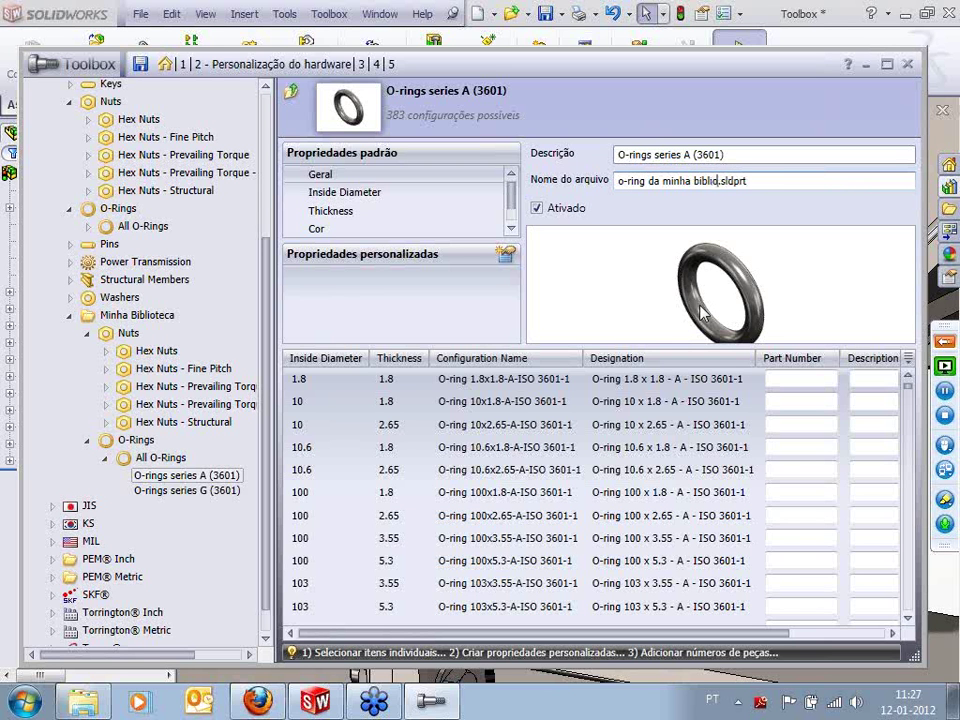
text(teca)
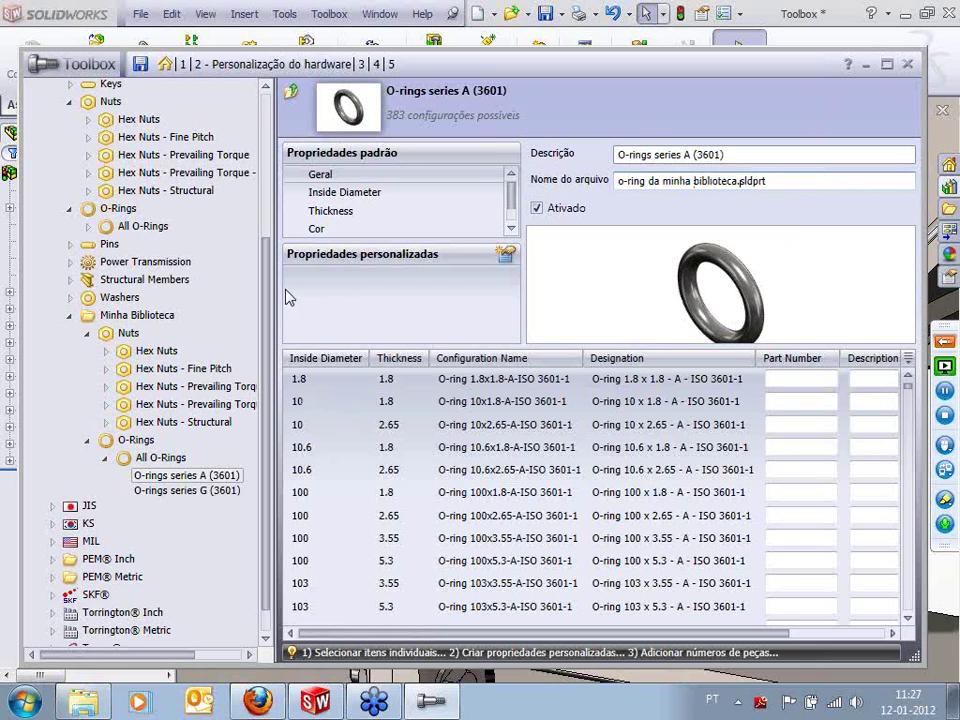
drag(275, 277, 288, 277)
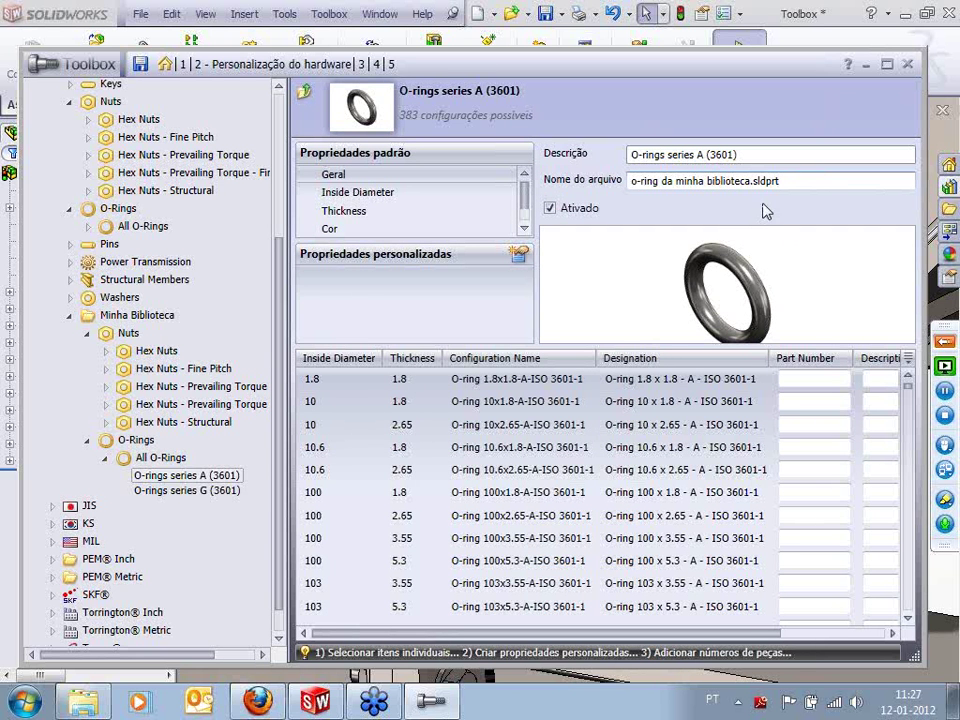
Define a text box custom property named fornecedor, then enable it for O-rings series A (3601) and disable it again
click(519, 253)
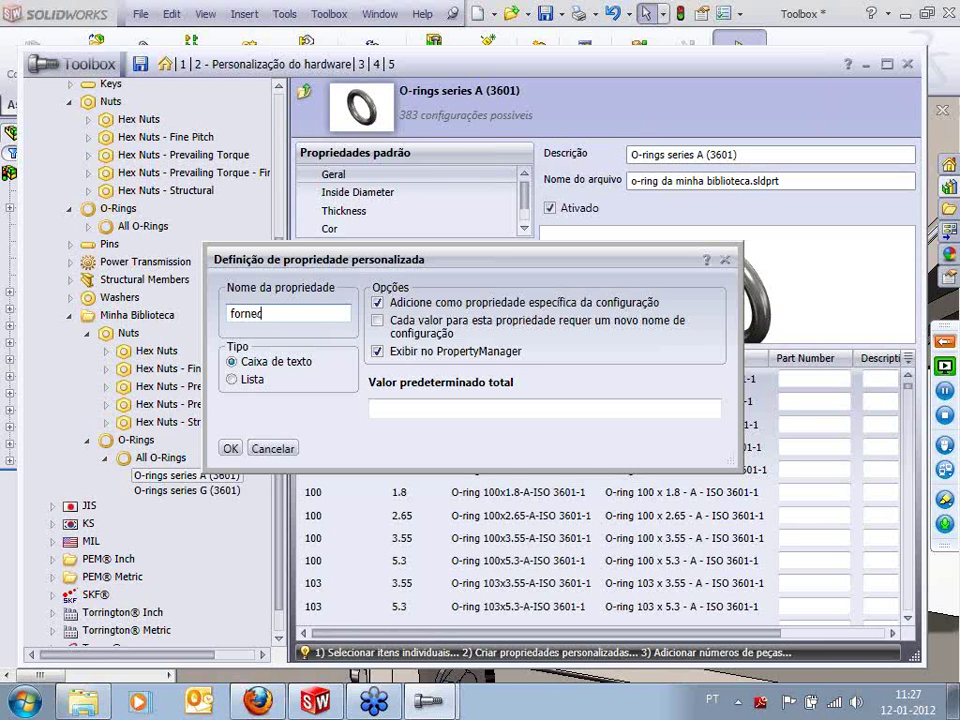
drag(336, 259, 340, 234)
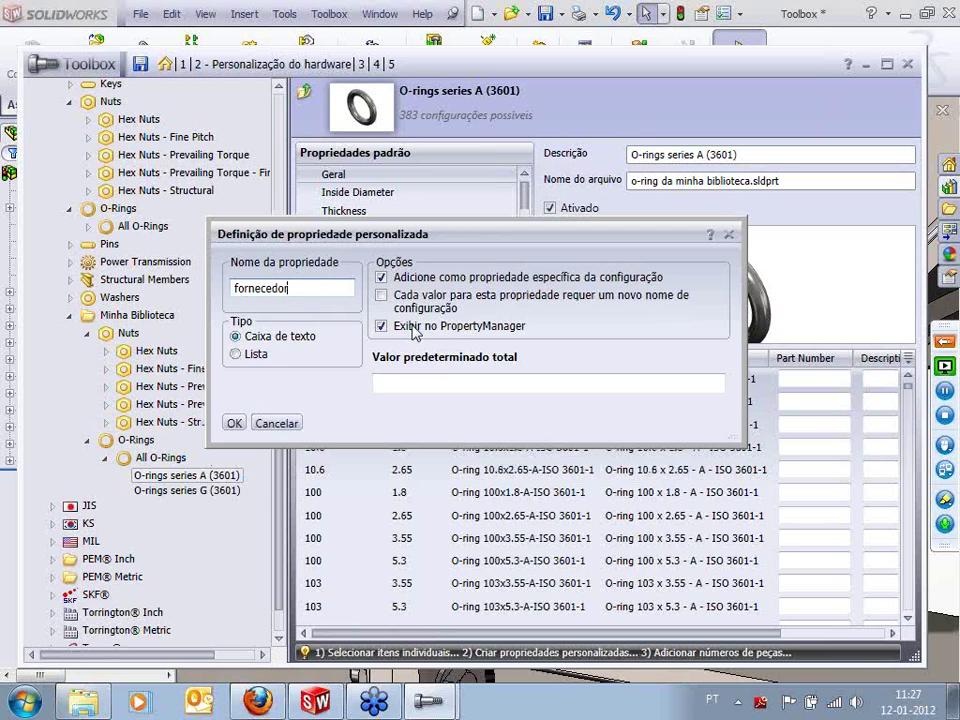
click(233, 423)
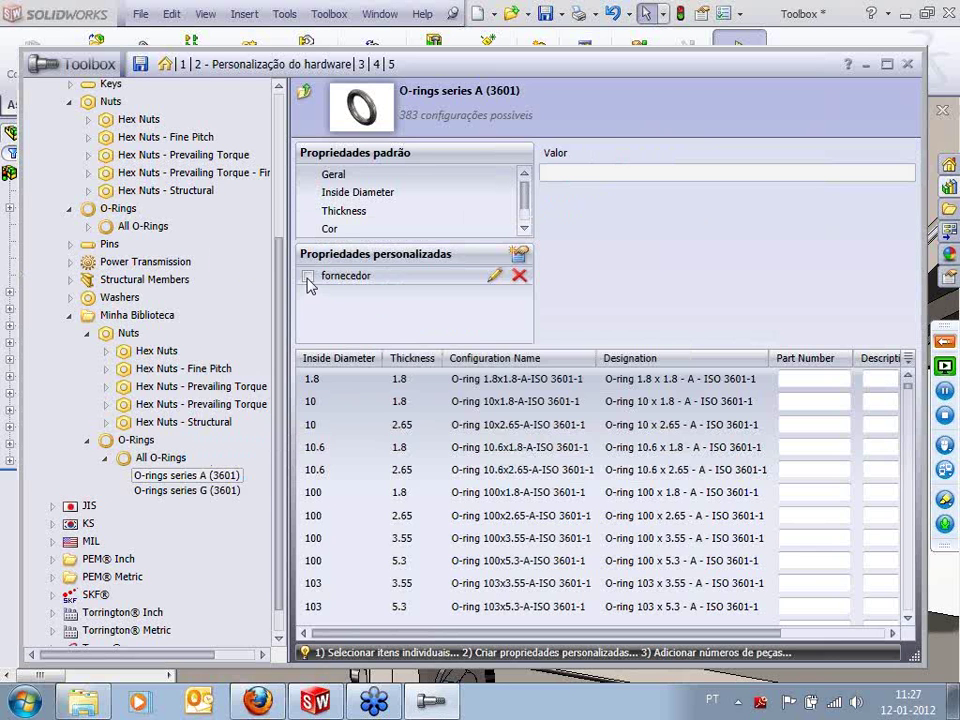
click(308, 276)
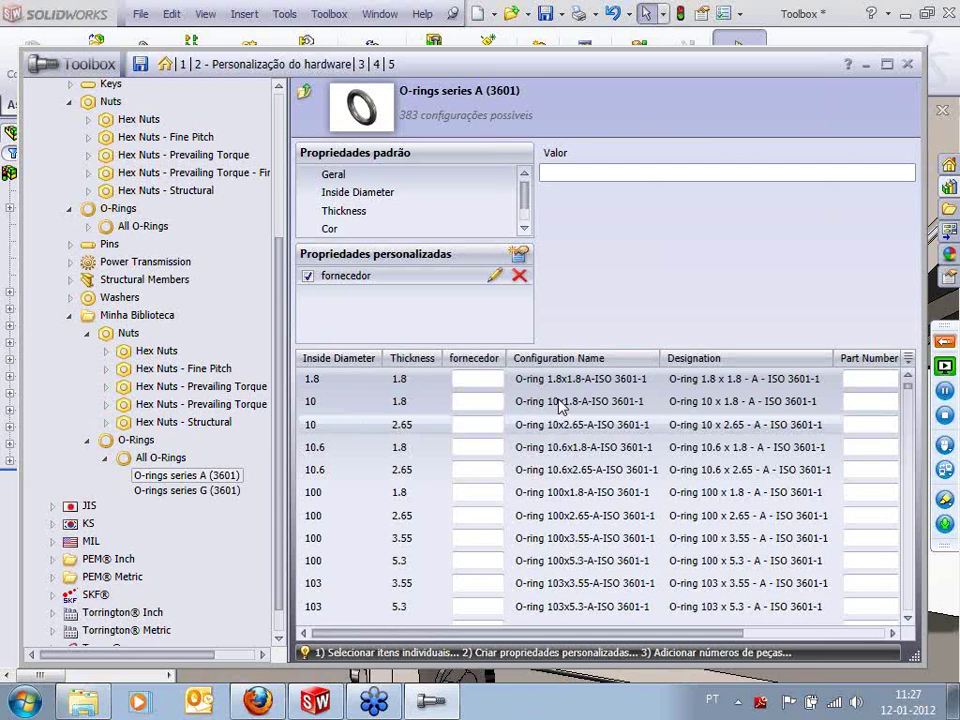
click(308, 277)
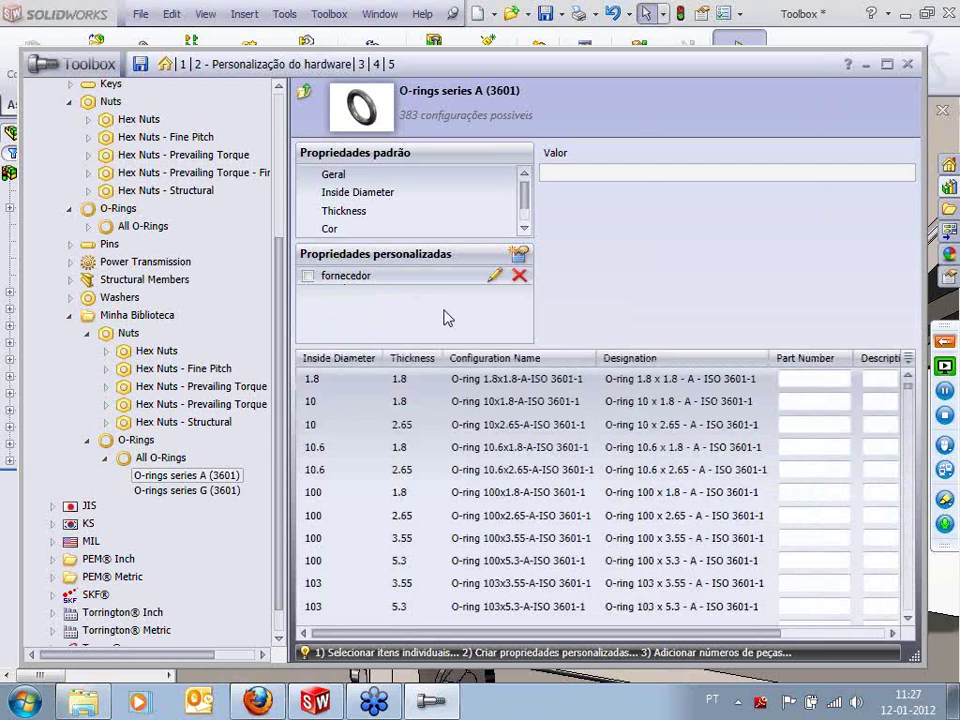
Switch from the hardware customization to the Hole Wizard standards and narrow the standards tree
scroll(225, 90, up, 4)
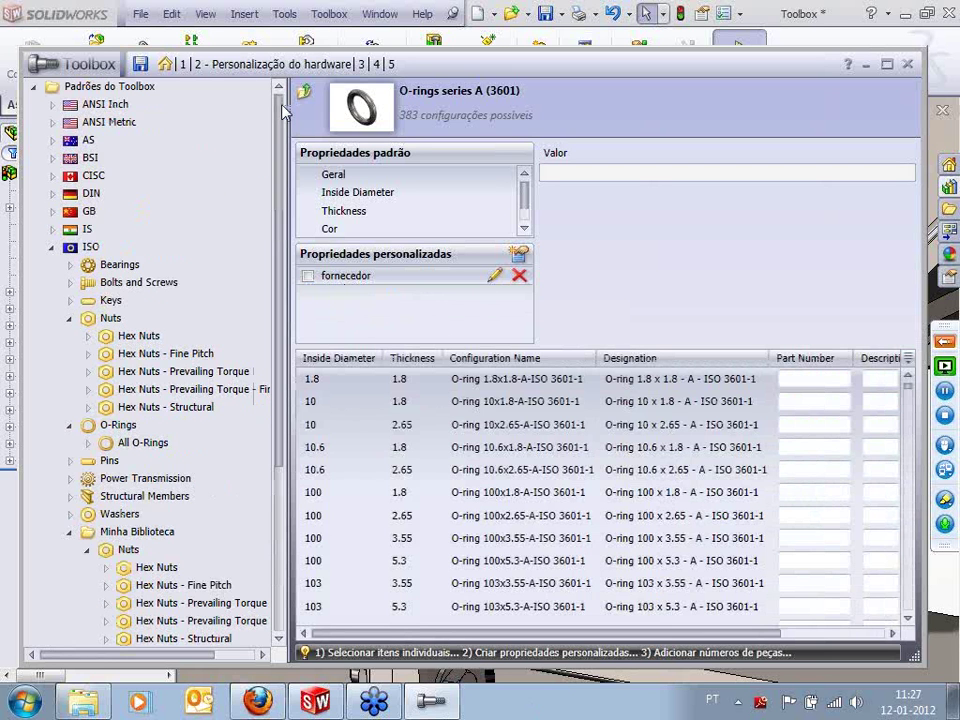
drag(285, 117, 299, 117)
click(181, 66)
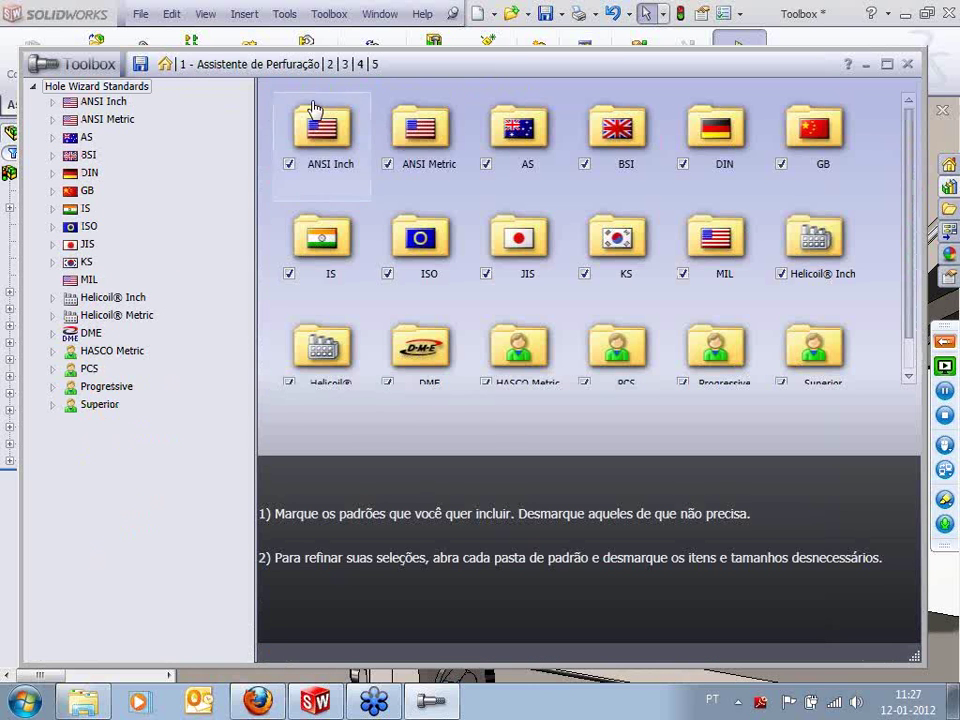
click(330, 64)
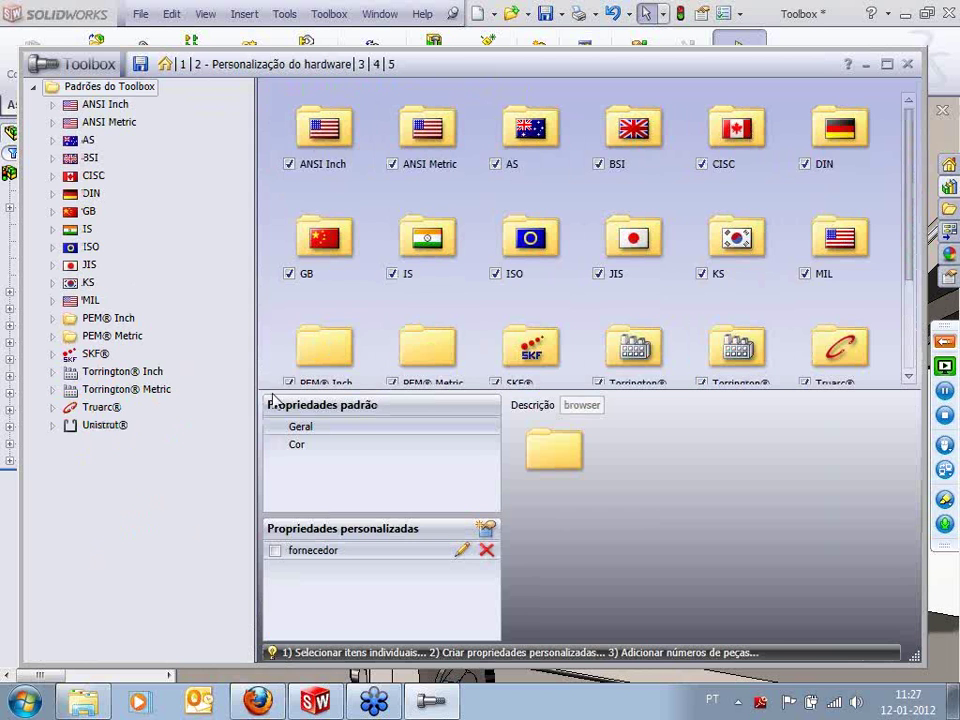
click(181, 64)
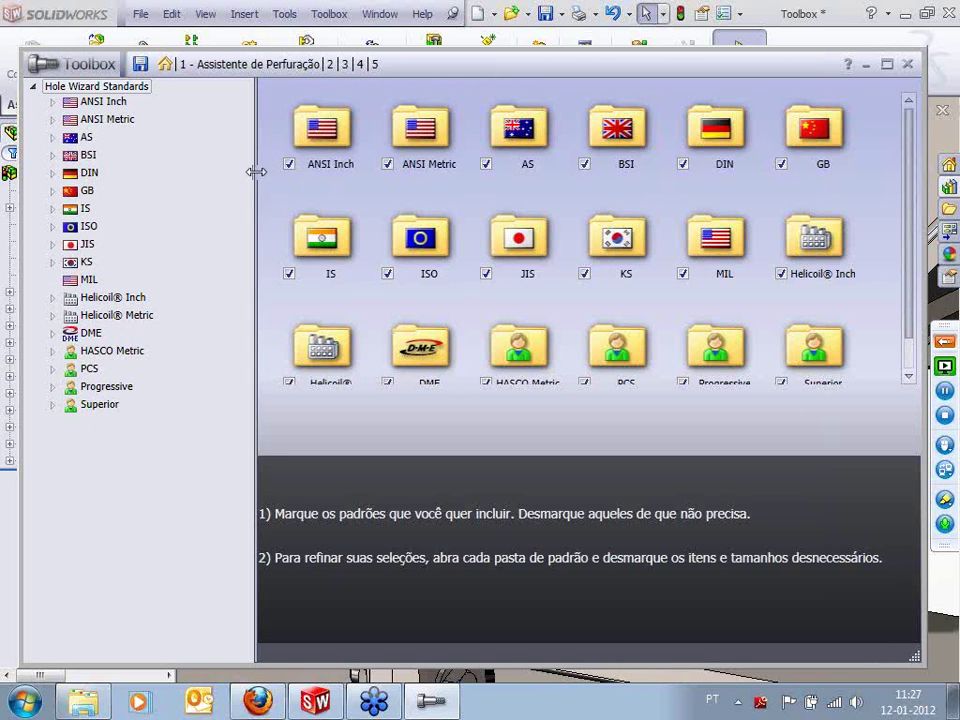
drag(257, 174, 202, 205)
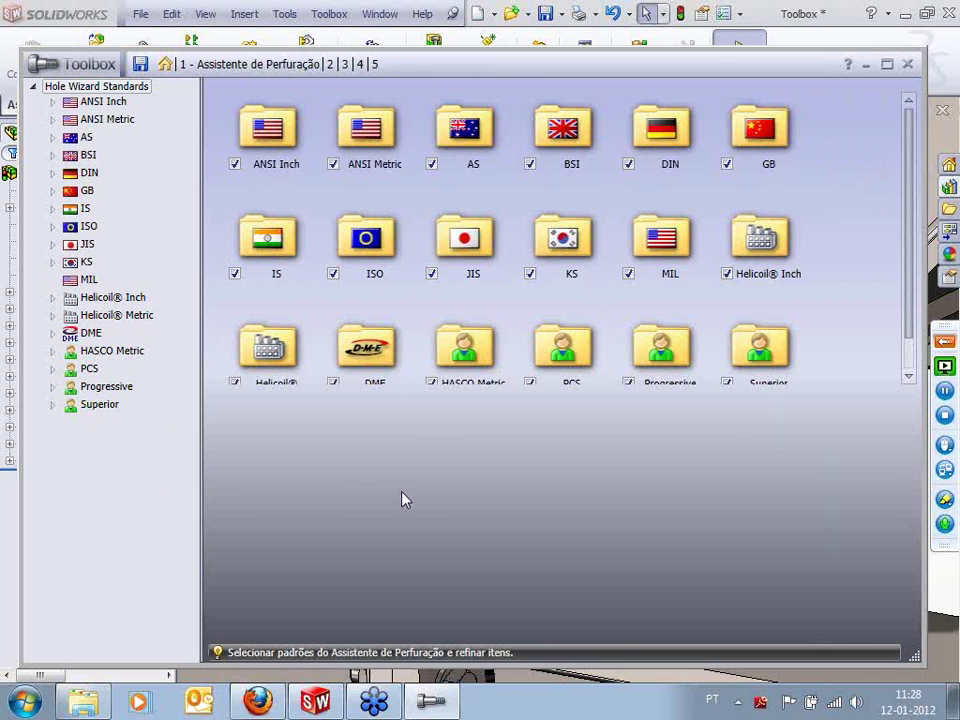
Open CTSK Raised Head ISO 7047 under the ISO countersink holes and examine its size table, adjusting the layout to fit
click(88, 227)
double_click(378, 136)
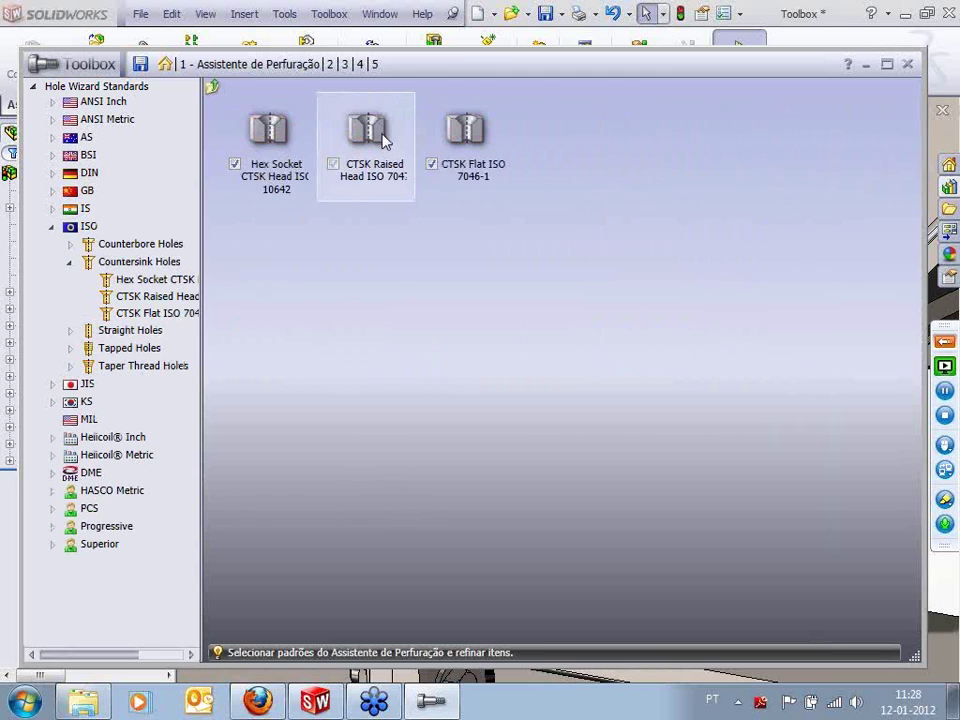
double_click(369, 133)
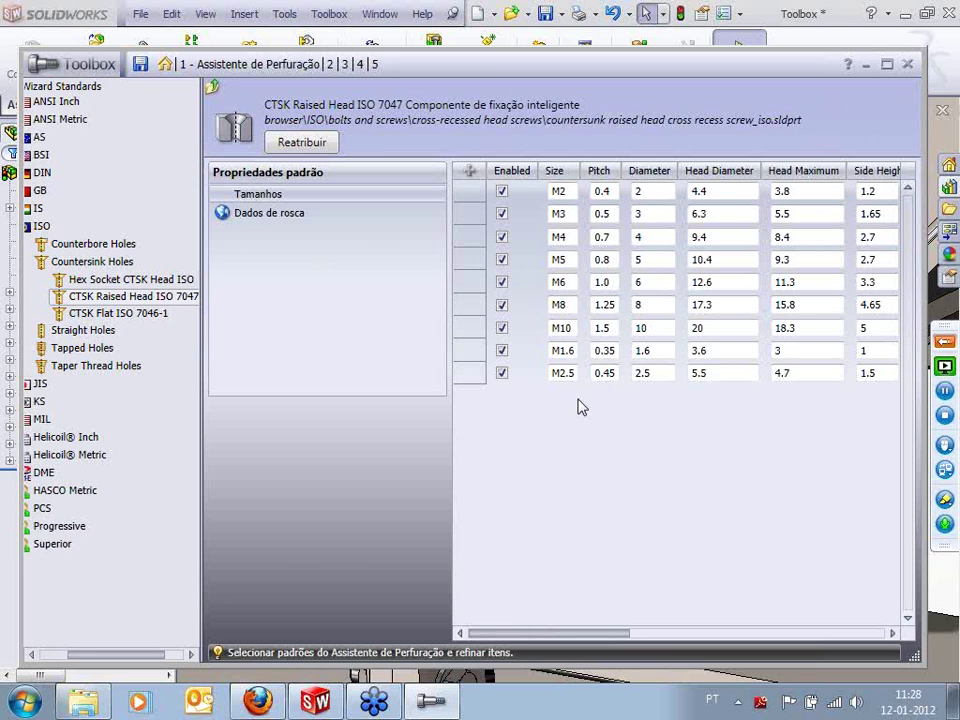
drag(451, 429, 354, 431)
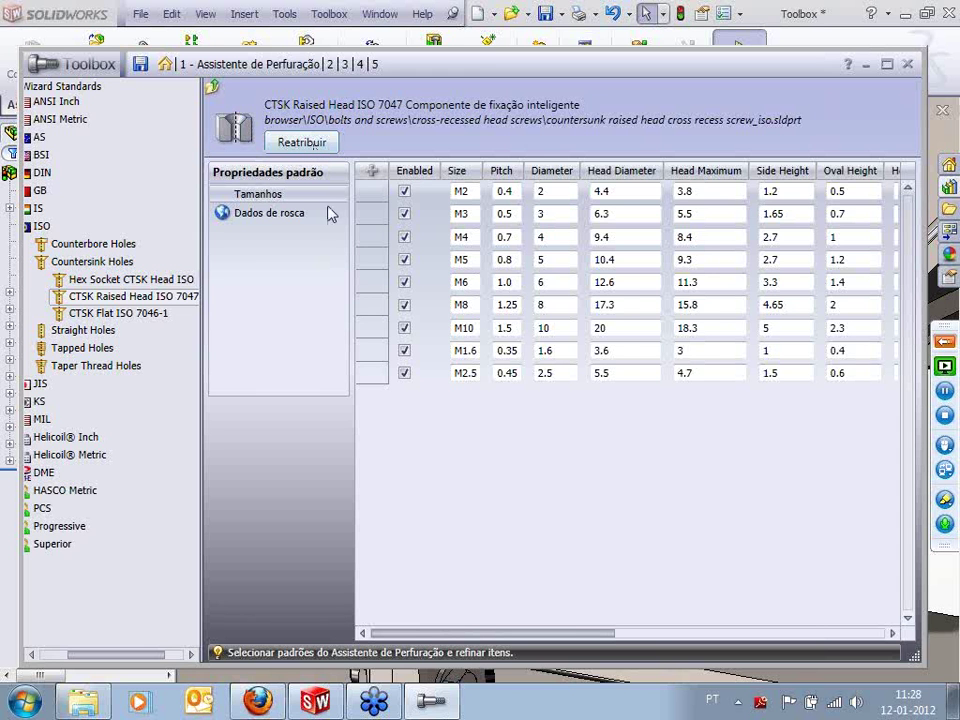
drag(202, 228, 228, 228)
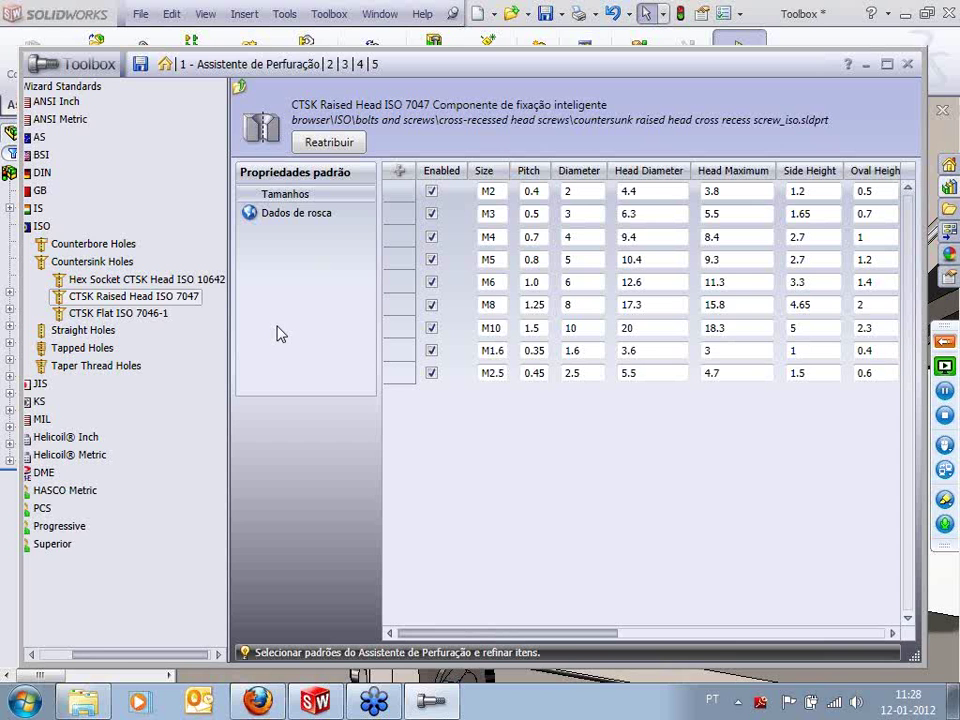
drag(125, 654, 86, 660)
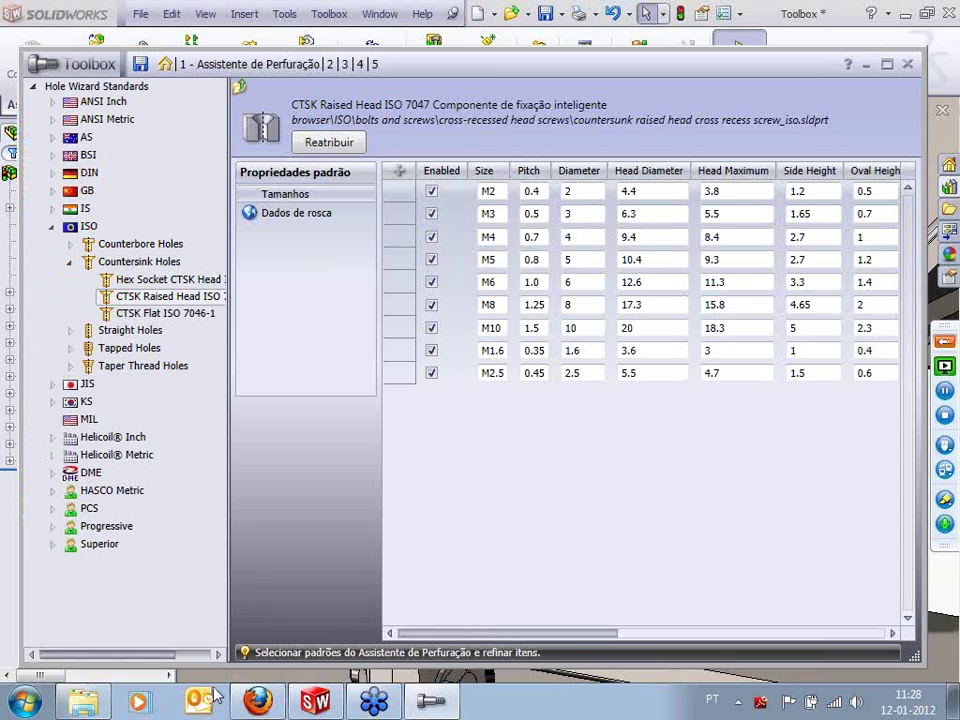
drag(570, 661, 570, 646)
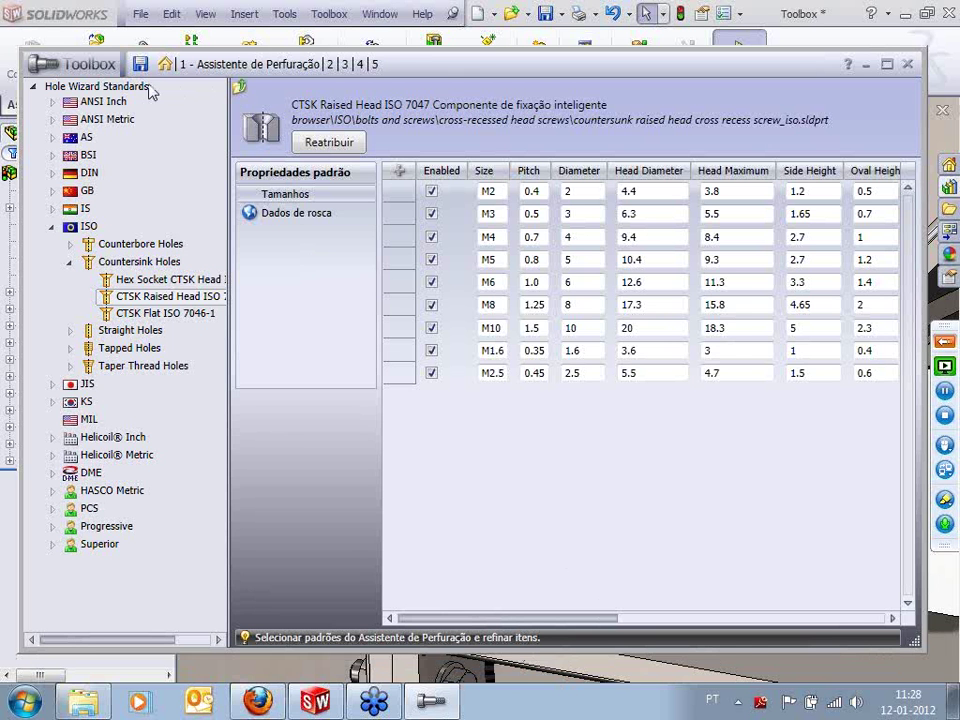
Disable the Helicoil Inch and MIL standards in the Hole Wizard configuration and enable both again
click(330, 64)
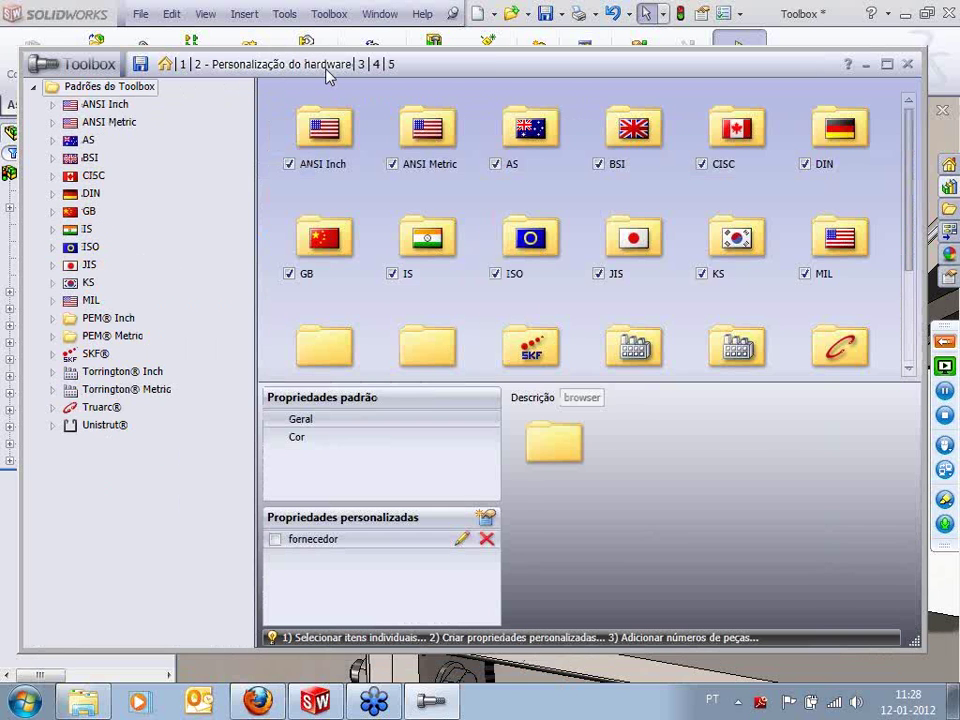
click(182, 64)
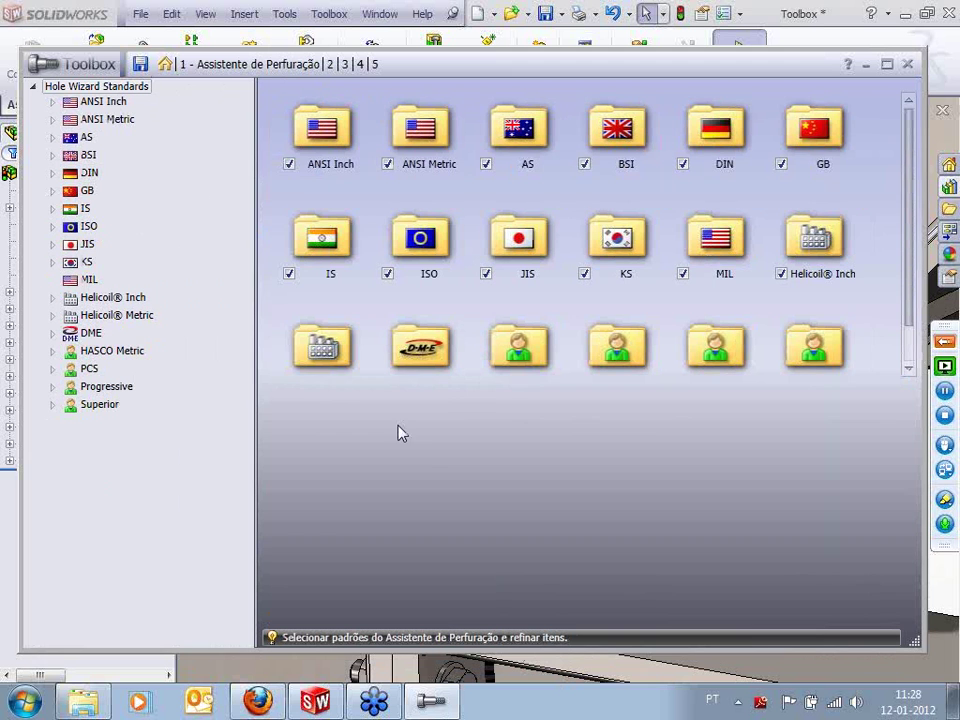
click(781, 274)
click(683, 274)
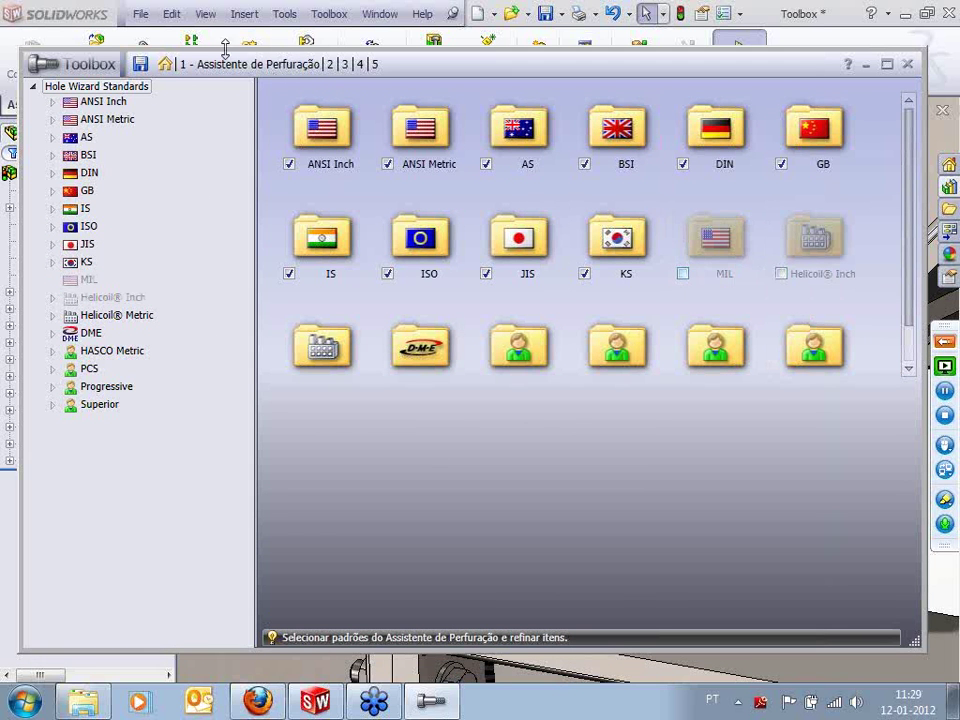
click(683, 274)
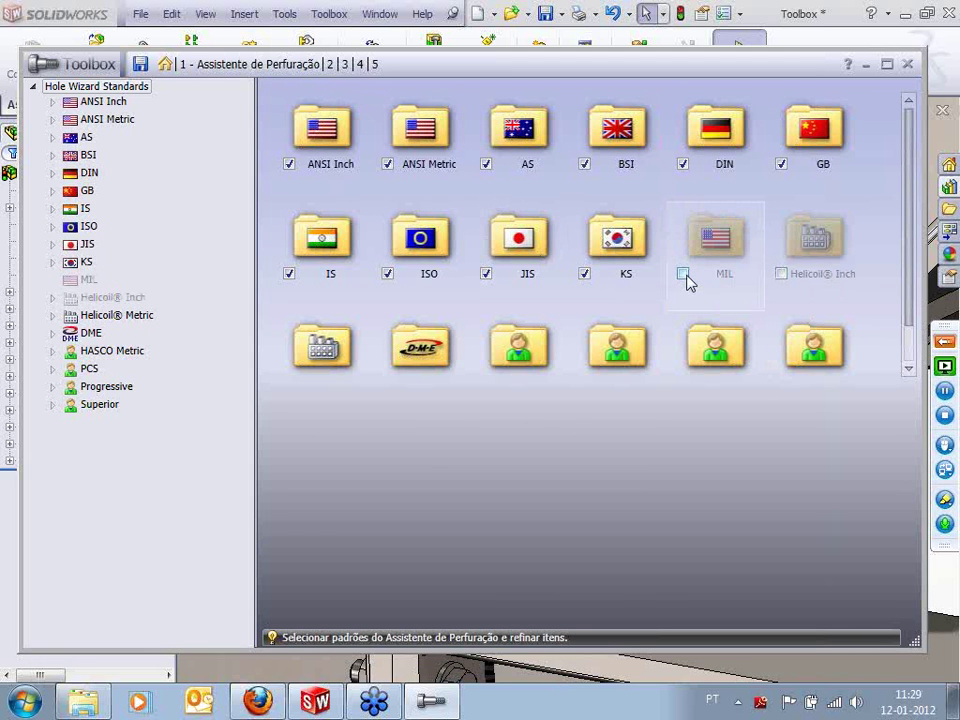
click(780, 275)
Look into the KS hole standard, return to the configuration start page and close the Toolbox configuration without saving changes
double_click(595, 284)
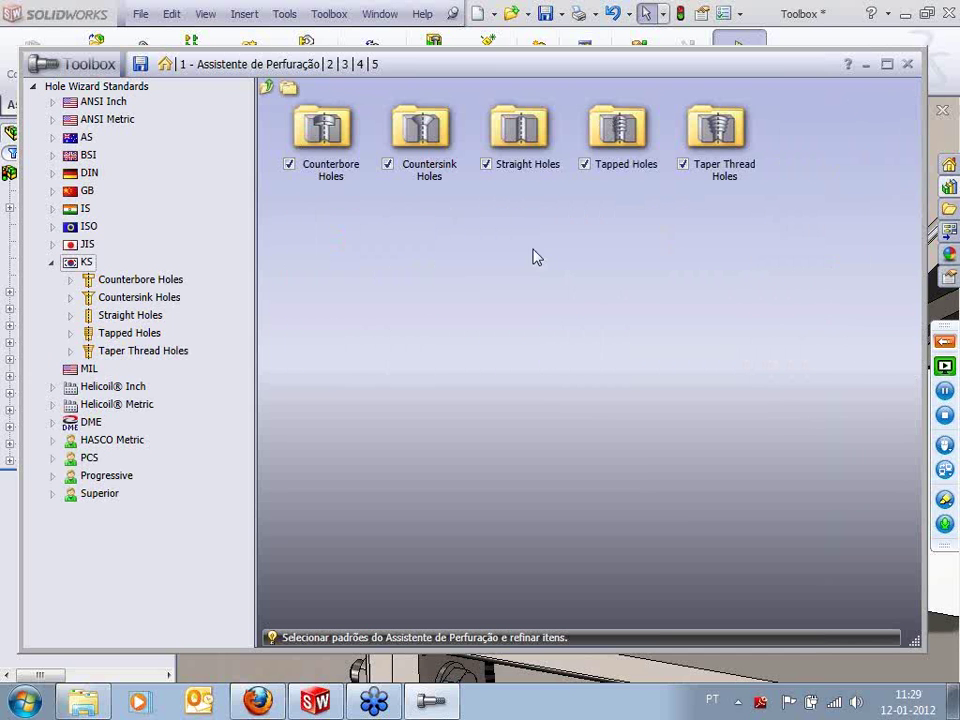
click(165, 66)
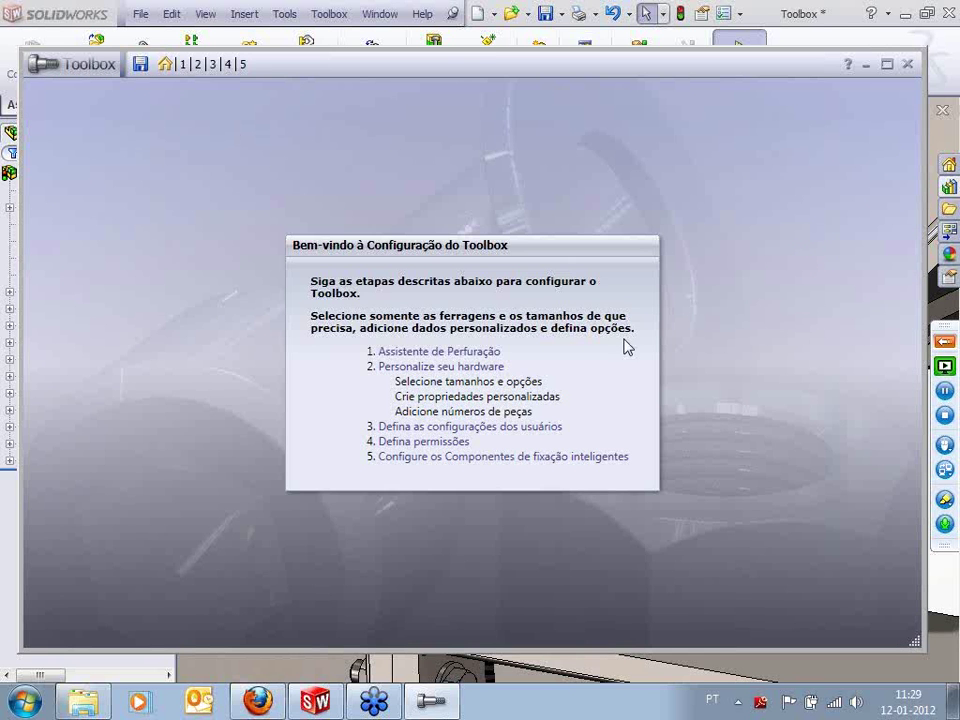
click(911, 66)
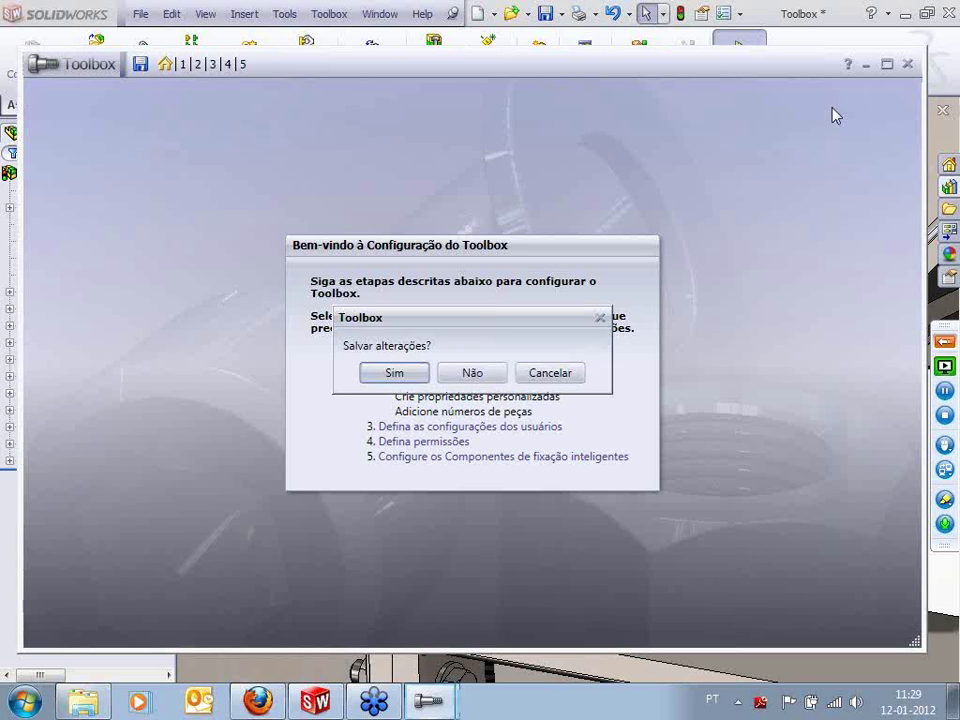
click(478, 377)
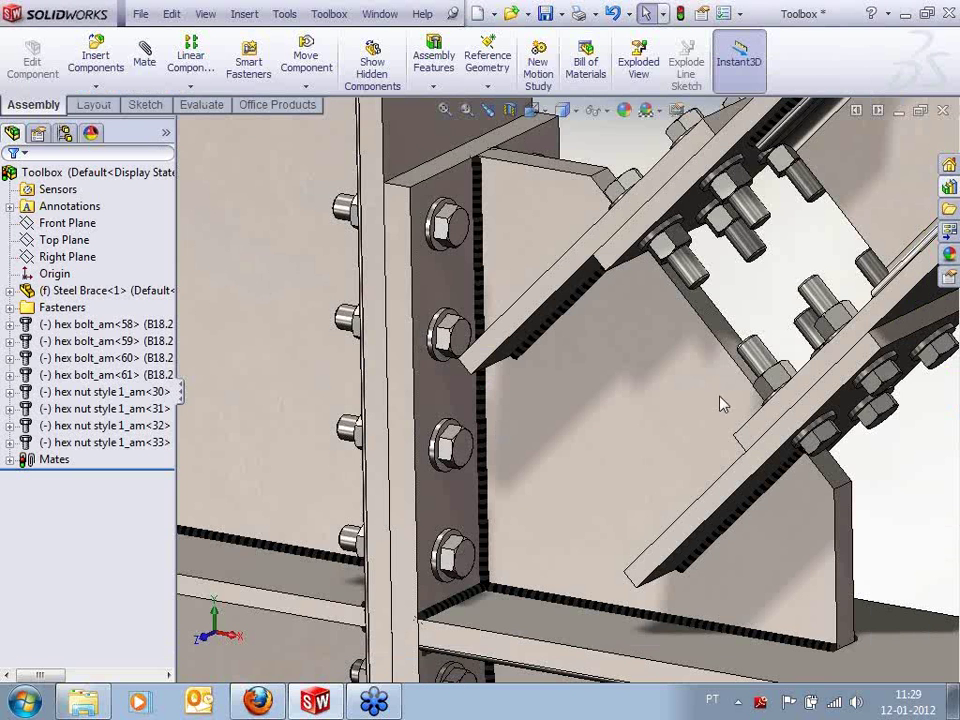
Close the steel brace assembly without saving its changes
scroll(733, 432, up, 2)
scroll(752, 422, down, 2)
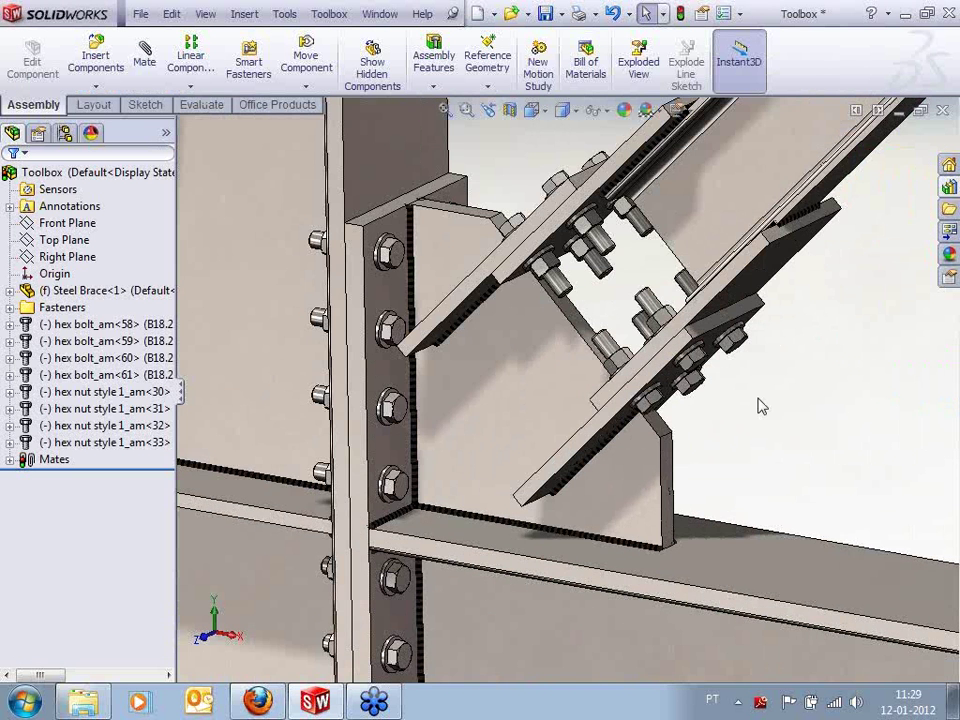
click(943, 111)
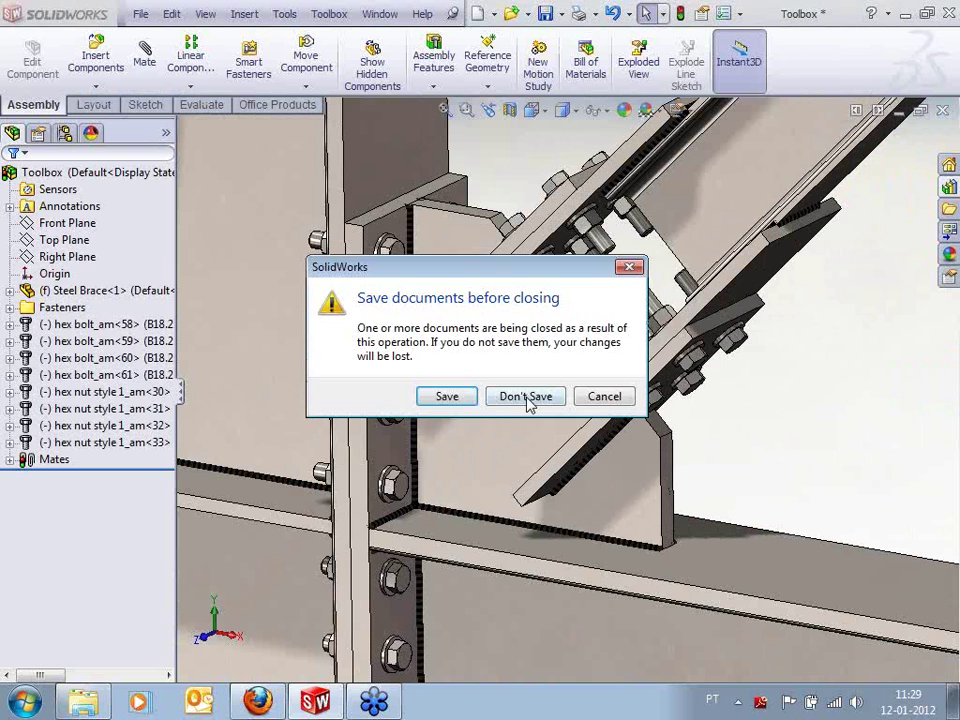
click(527, 397)
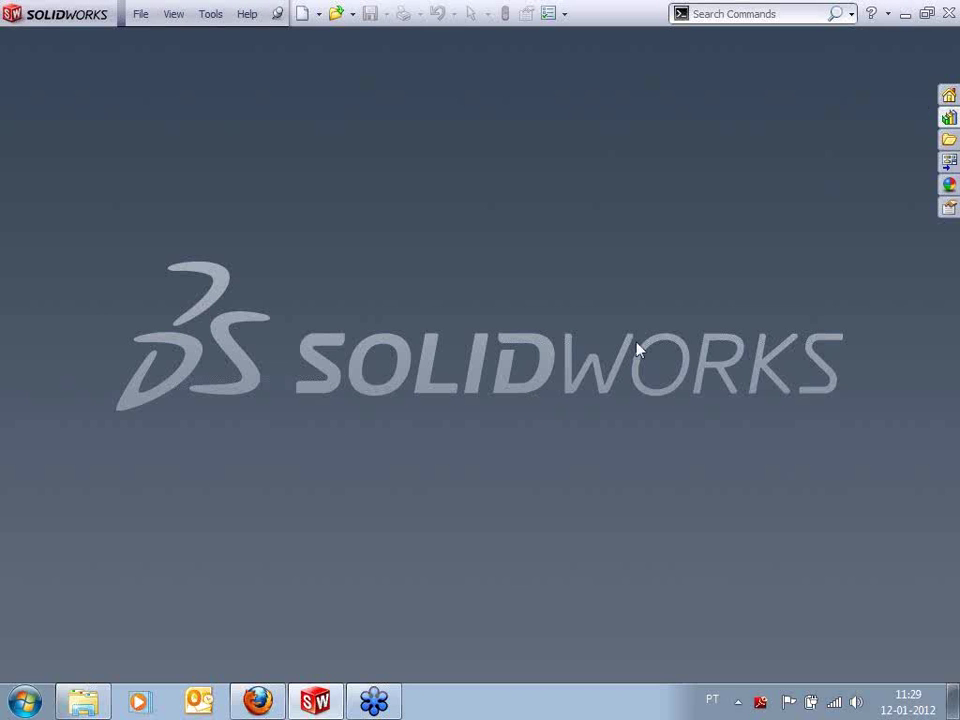
Show the Design Library and collapse its ANSI Metric and Toolbox branches
click(949, 118)
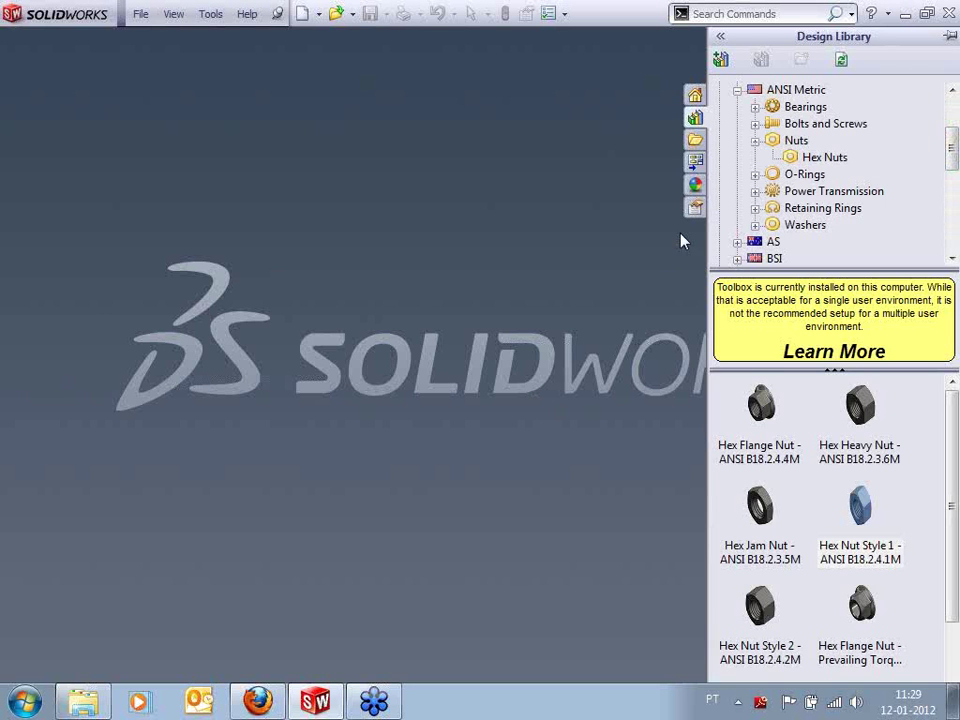
click(738, 91)
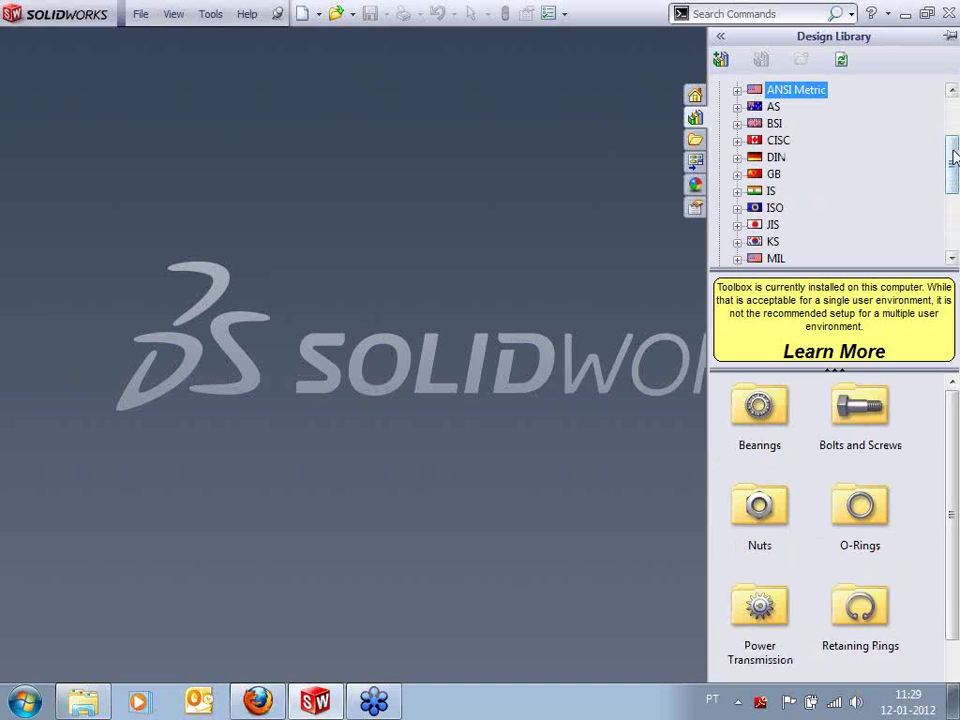
drag(953, 154, 952, 113)
double_click(775, 157)
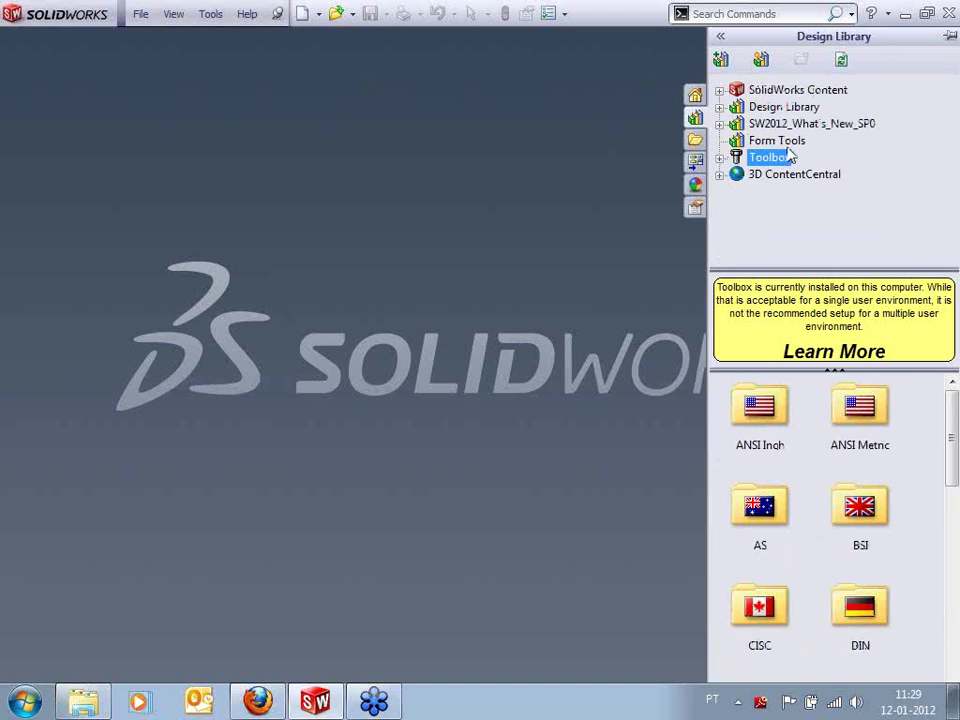
Open the sheet metal part ODI-SG-02-1002 through the 13 - Costing folder of the SW2012_What's_New_SP0 library
click(765, 123)
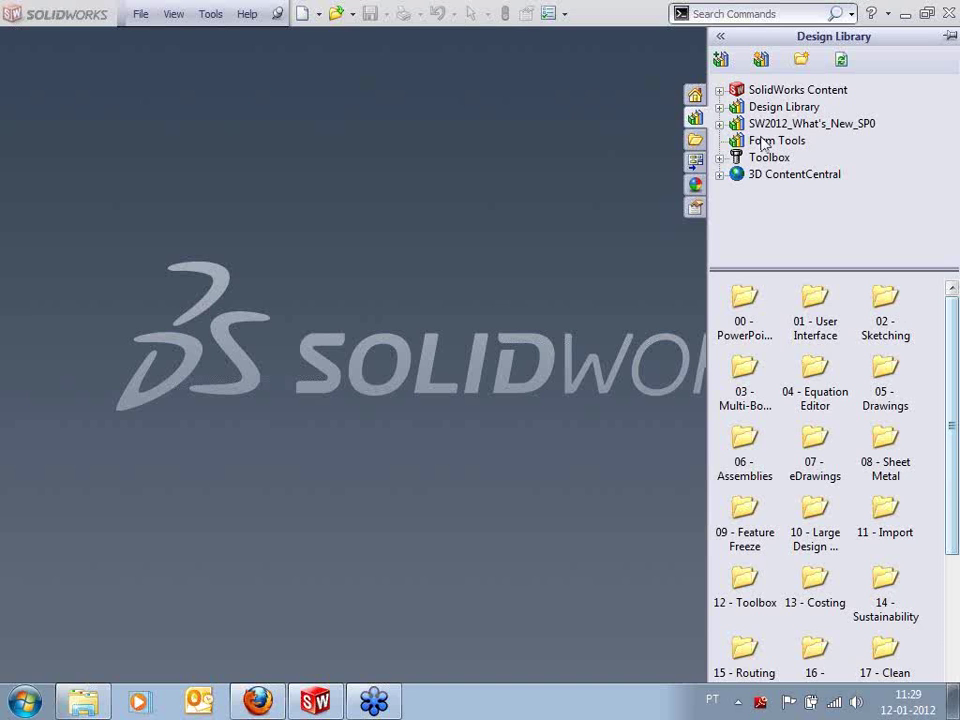
click(720, 124)
drag(790, 265, 790, 362)
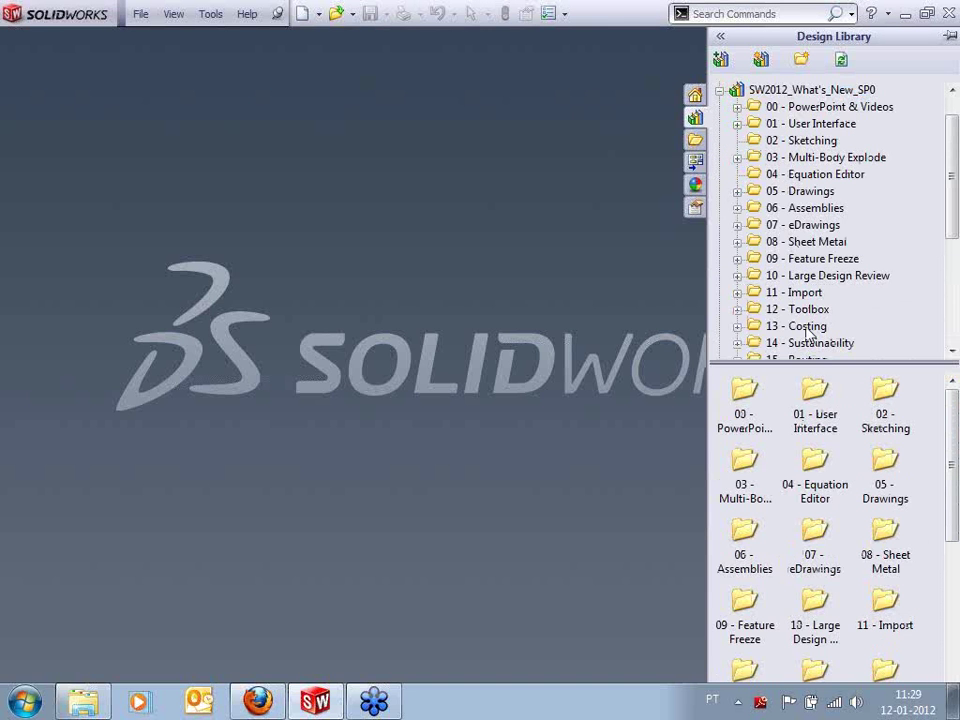
drag(951, 150, 955, 185)
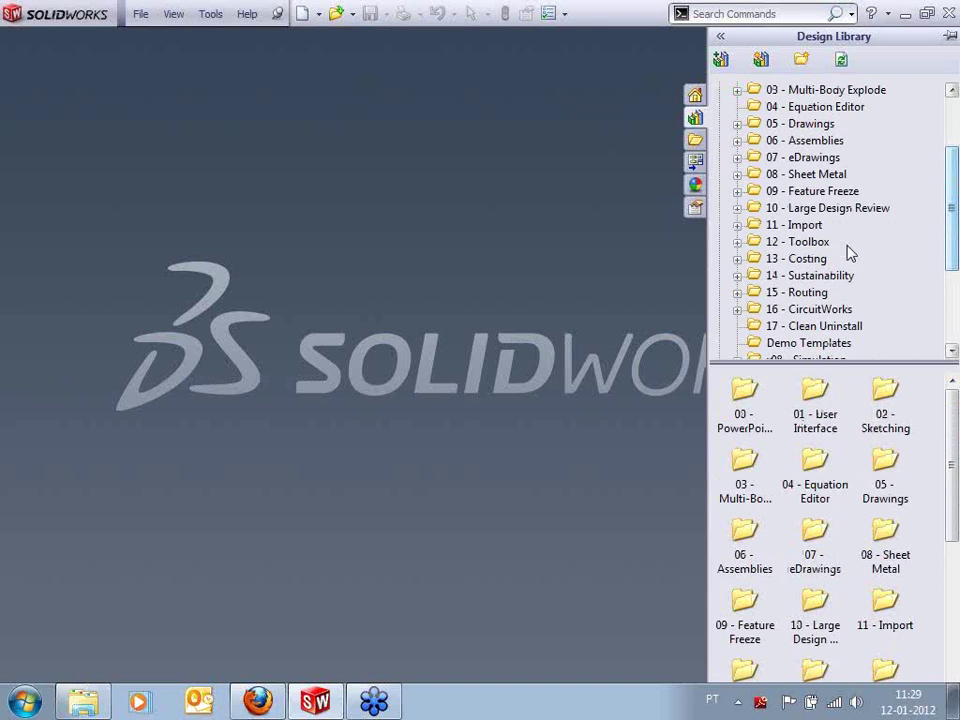
click(818, 259)
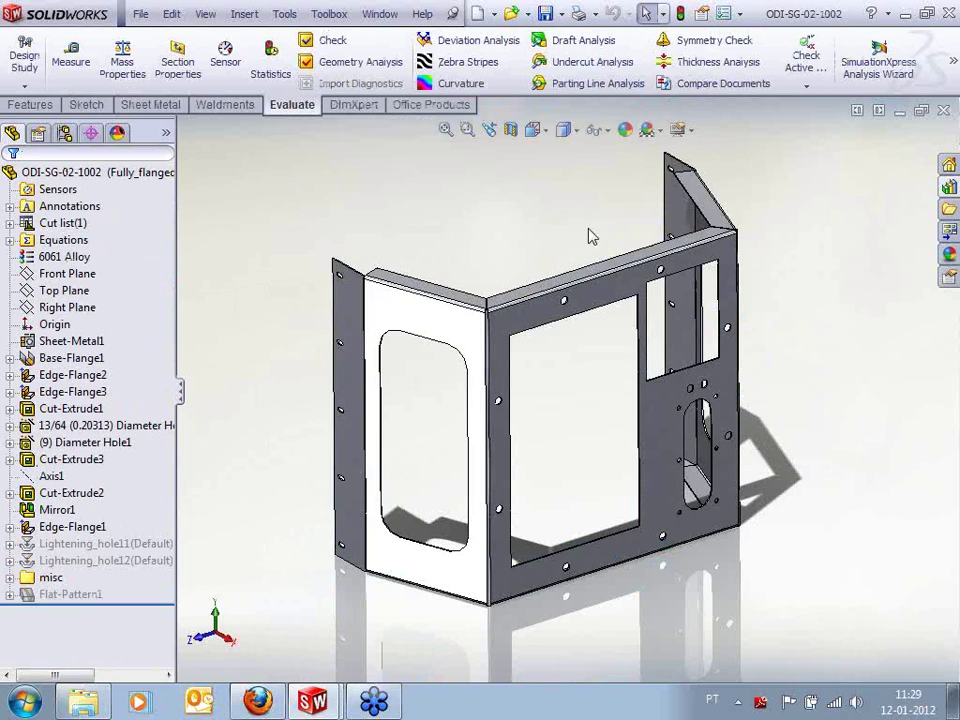
Examine the sheet metal part's flanges, cutouts and holes from several angles, widening the feature tree to read its full names
middle_drag(589, 236, 545, 223)
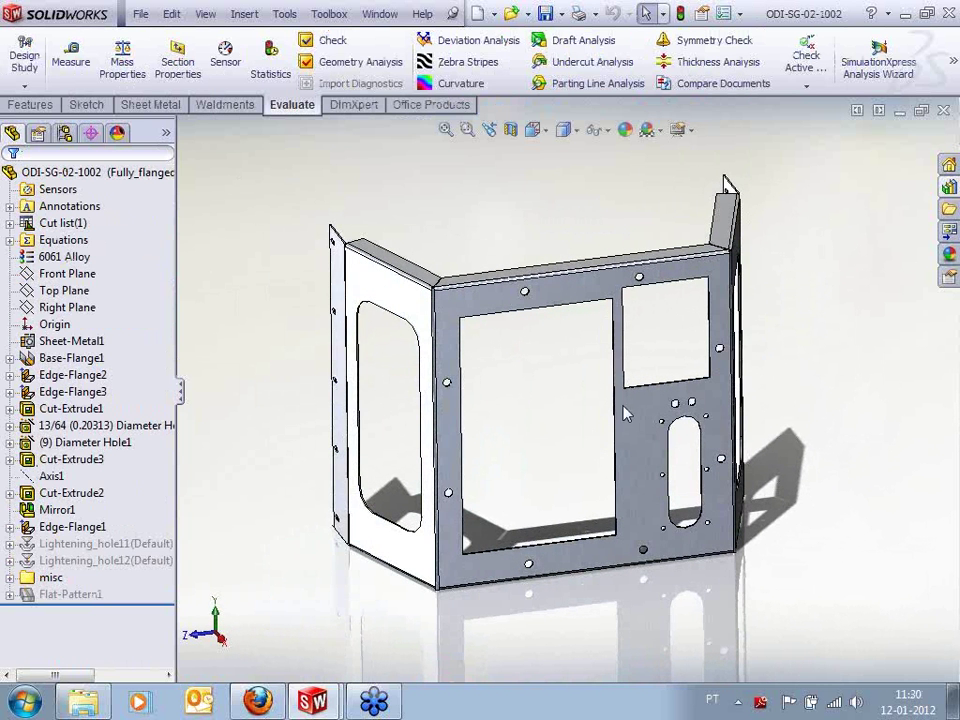
scroll(617, 452, down, 2)
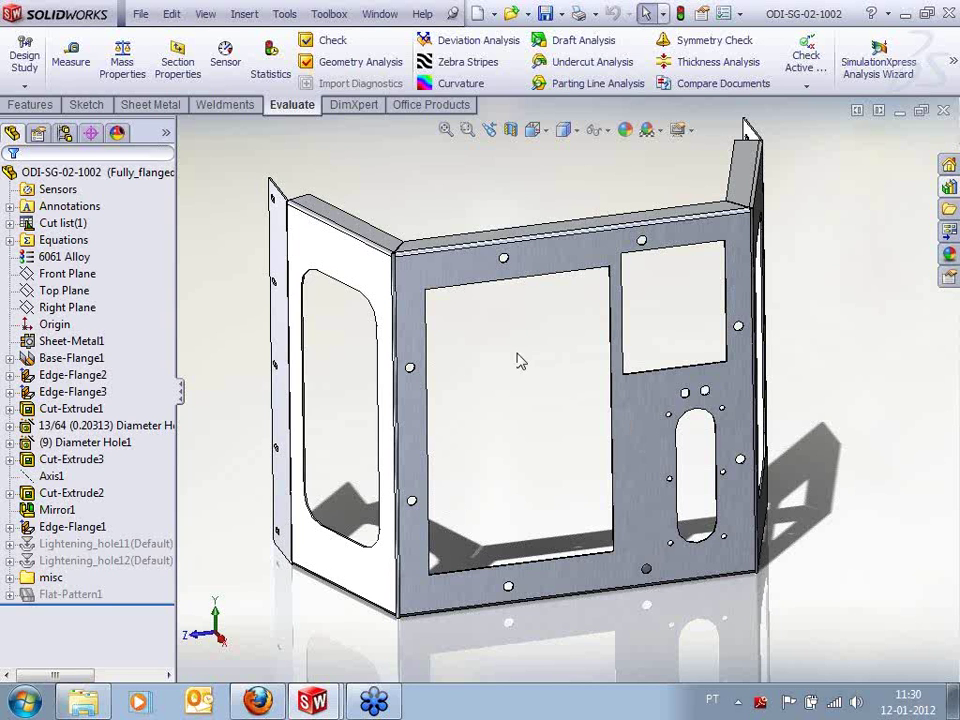
mouse_move(532, 356)
middle_down()
mouse_move(534, 343)
mouse_move(531, 366)
middle_up()
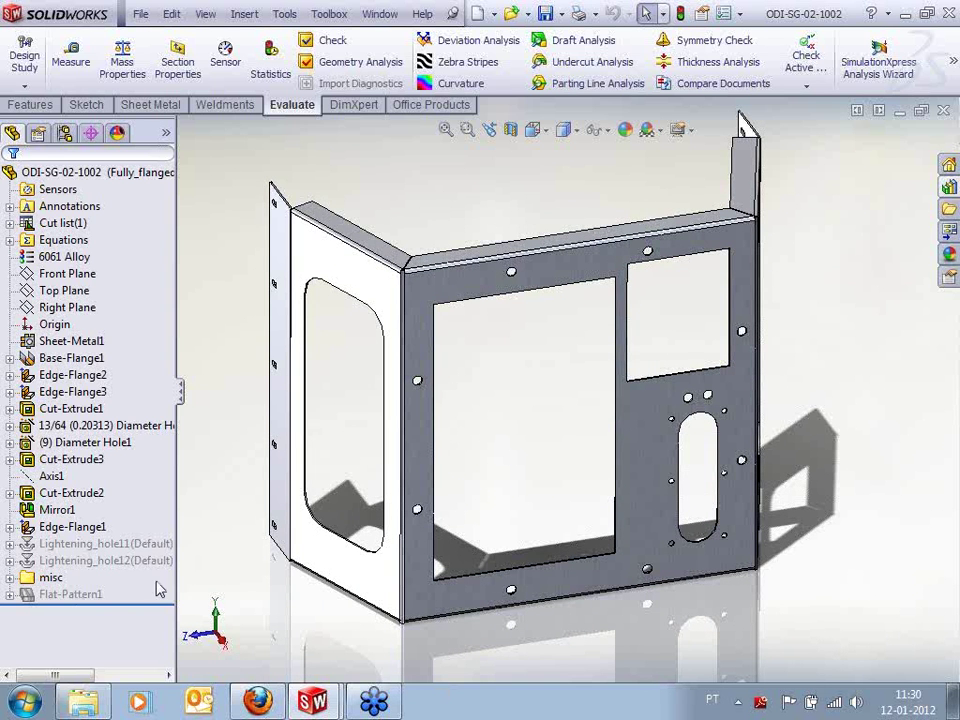
right_click(557, 279)
middle_drag(510, 193, 375, 362)
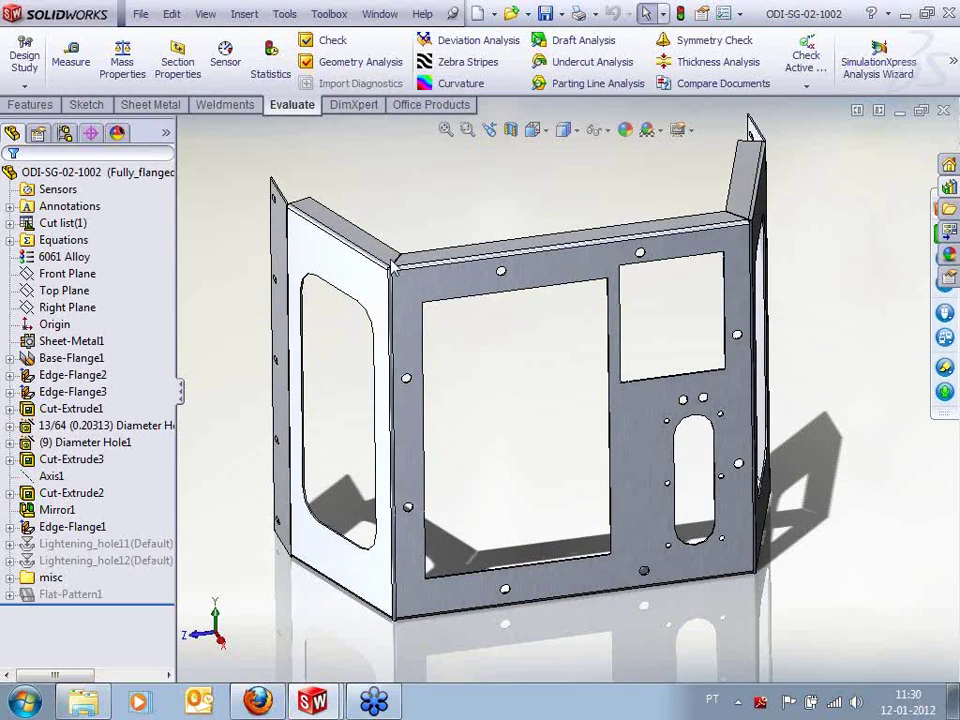
middle_drag(393, 265, 538, 322)
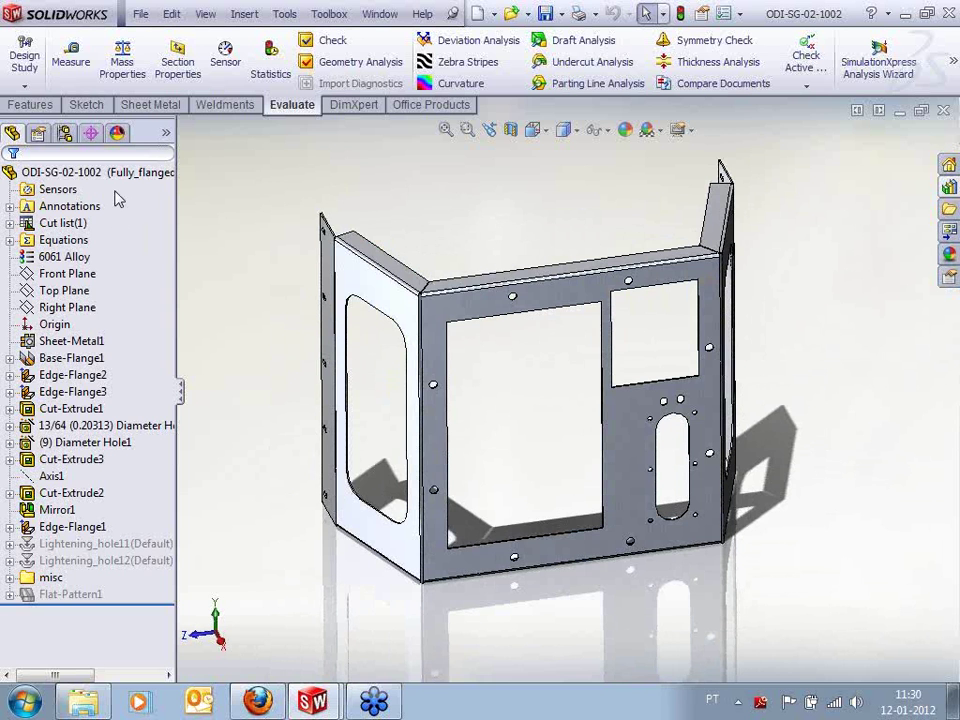
middle_drag(250, 360, 340, 476)
scroll(530, 398, down, 1)
middle_drag(530, 398, 534, 384)
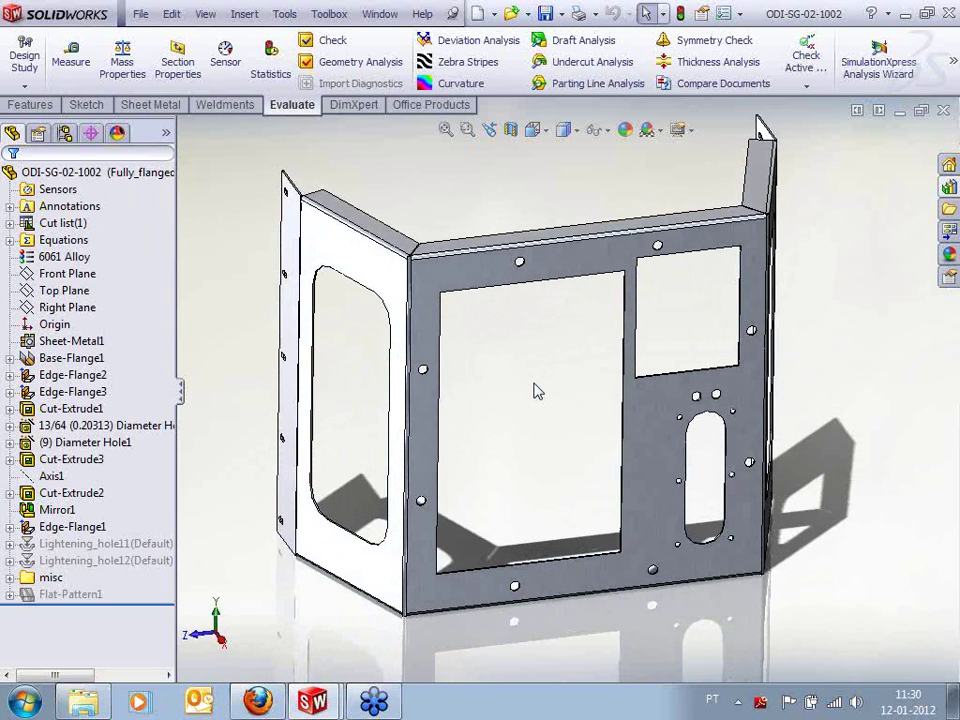
scroll(551, 362, up, 1)
scroll(553, 362, down, 1)
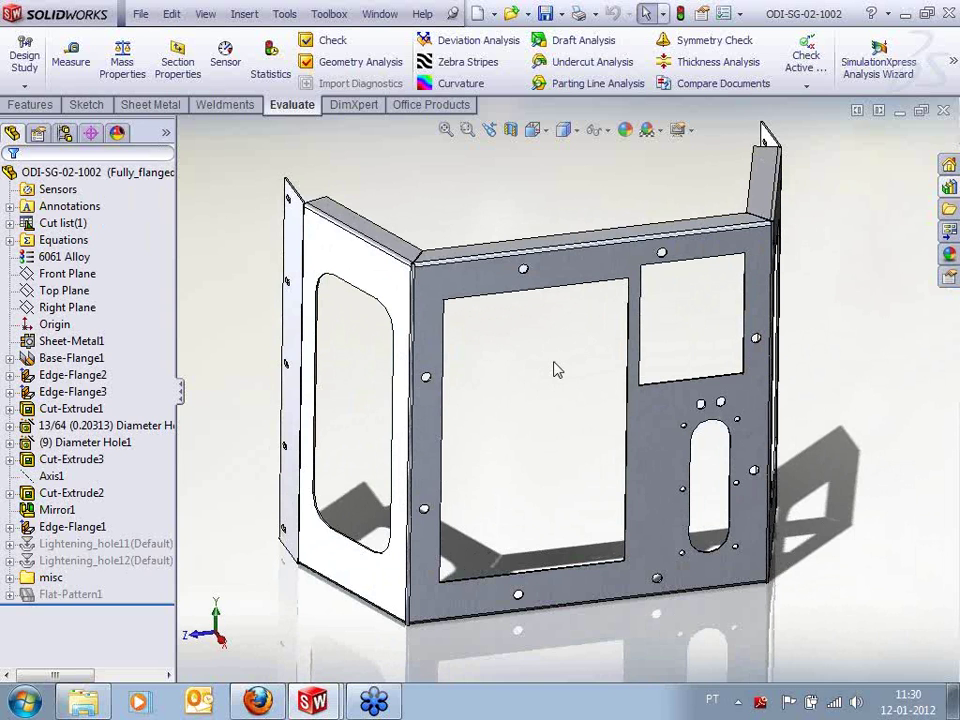
drag(178, 253, 206, 255)
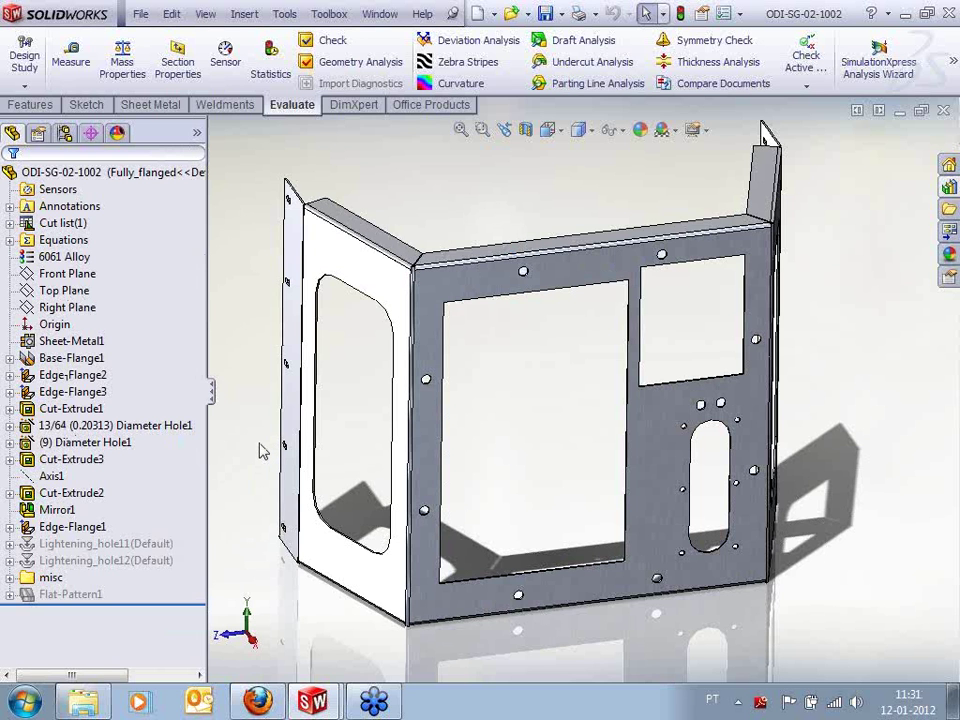
mouse_move(495, 377)
middle_down()
mouse_move(489, 366)
mouse_move(500, 372)
middle_up()
scroll(575, 378, up, 1)
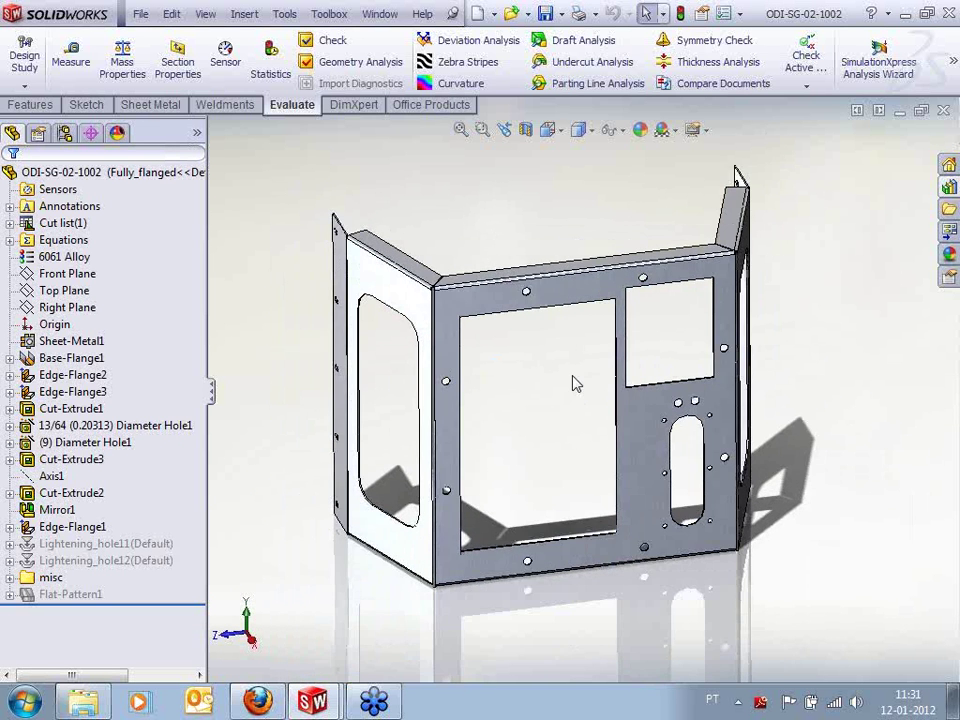
scroll(576, 381, down, 1)
middle_drag(580, 386, 519, 403)
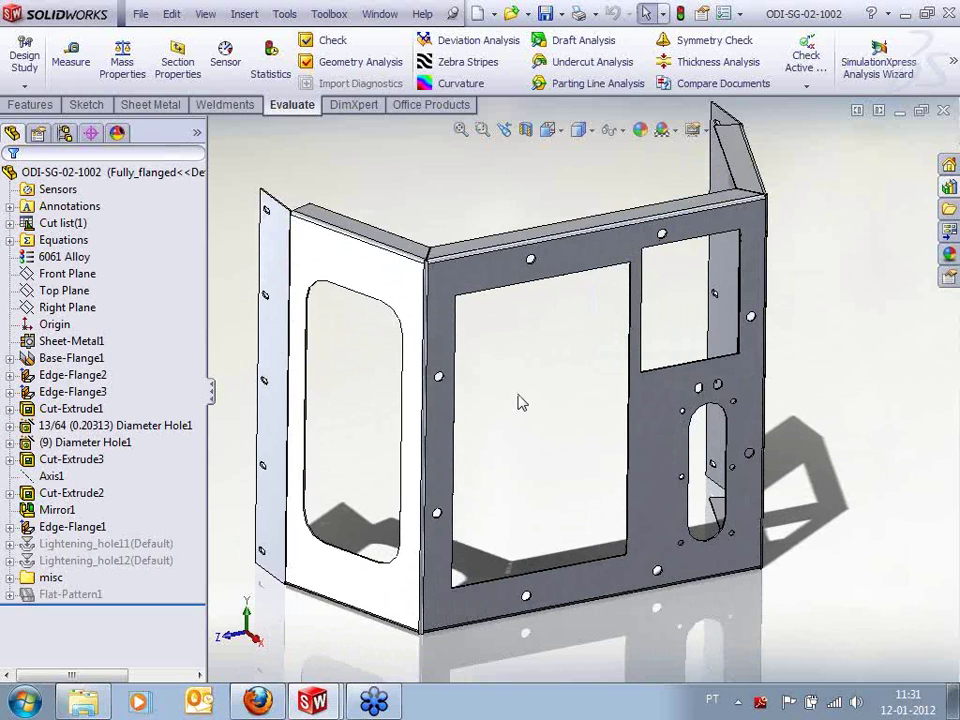
middle_drag(534, 401, 537, 420)
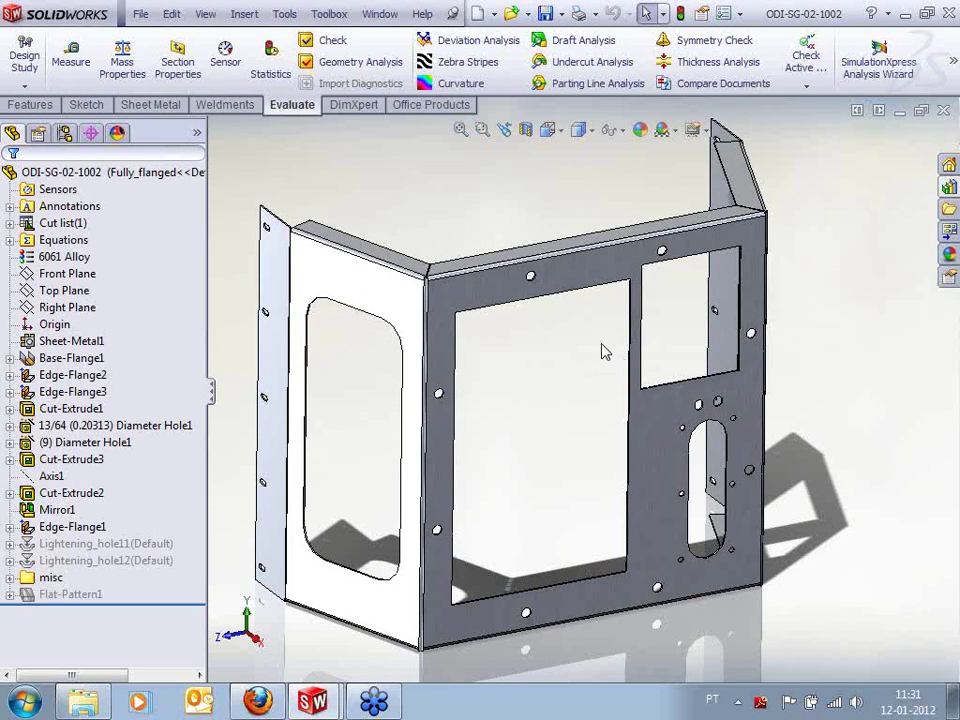
Start Sheet Metal Costing for the part and decline saving a temporary template with the last used costing data
click(956, 61)
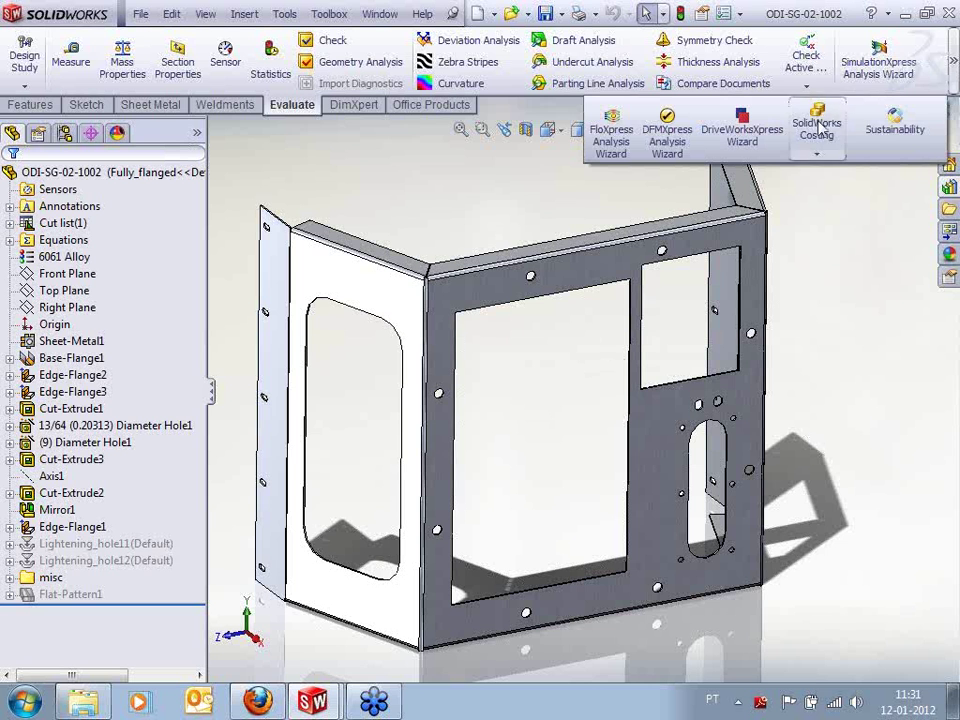
click(818, 152)
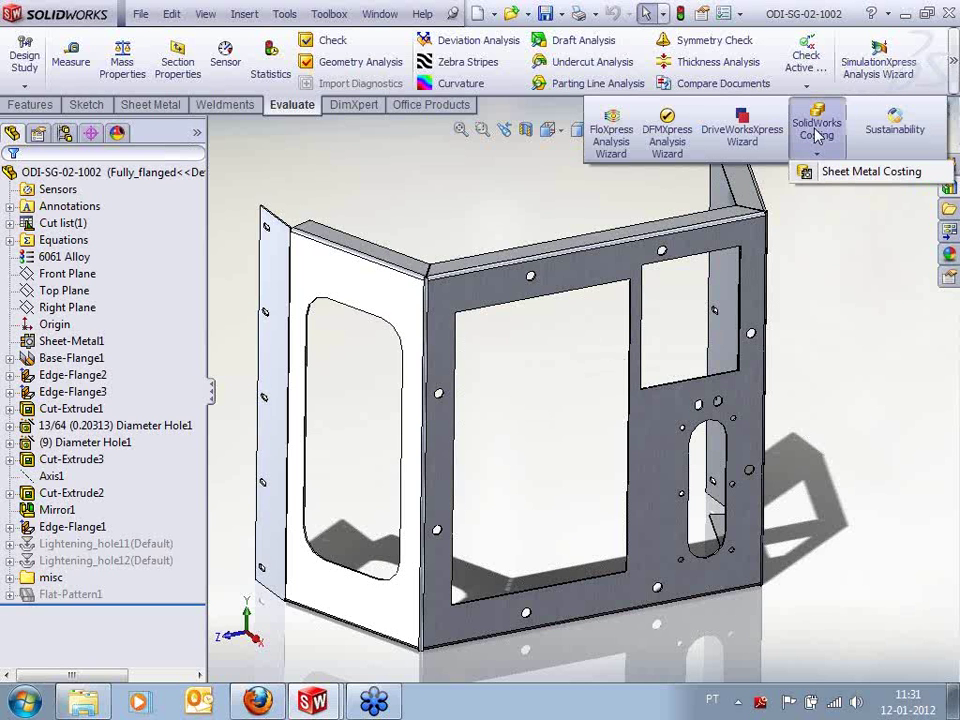
click(884, 176)
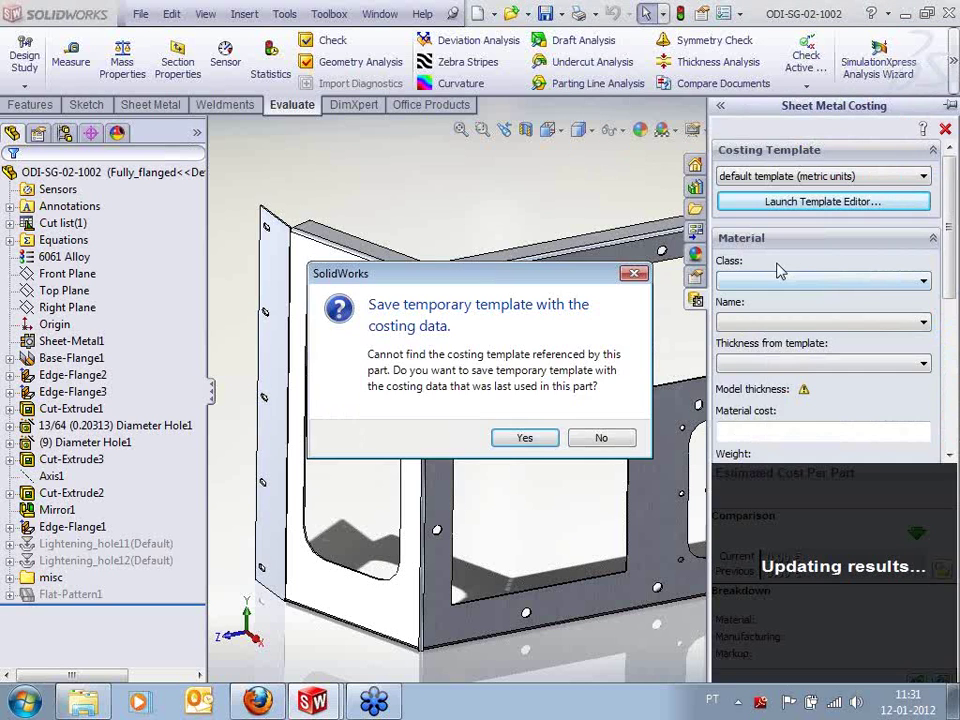
click(601, 438)
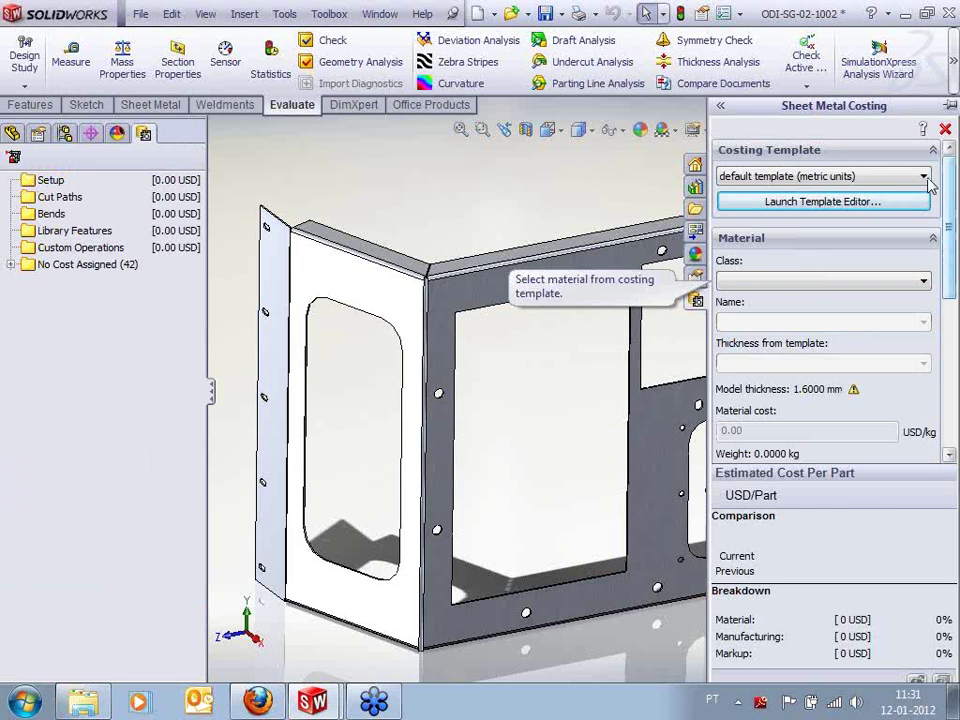
Apply the ACE Metal Cutters costing template and the Aluminium Alloys material class to the part, keeping the Sheet Metal Costing pane open
click(925, 177)
click(808, 218)
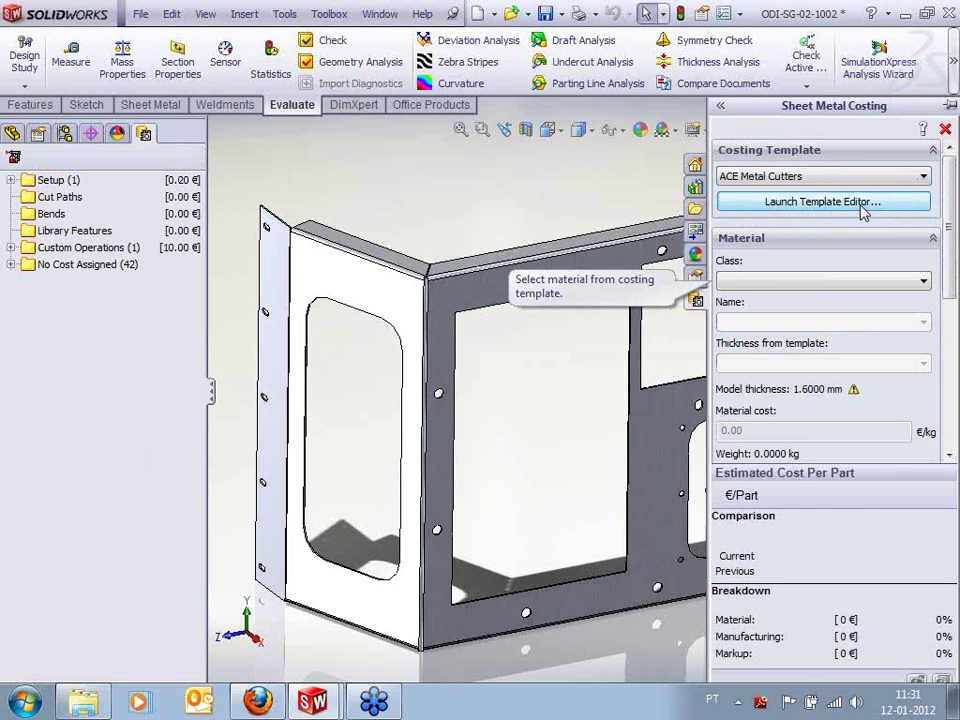
click(836, 284)
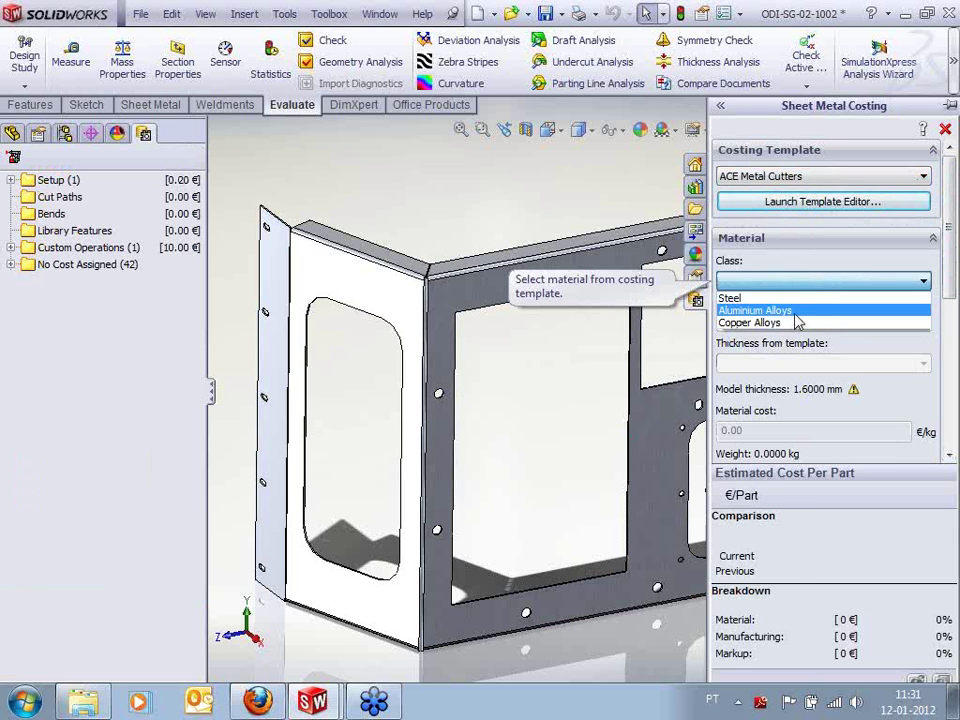
click(797, 313)
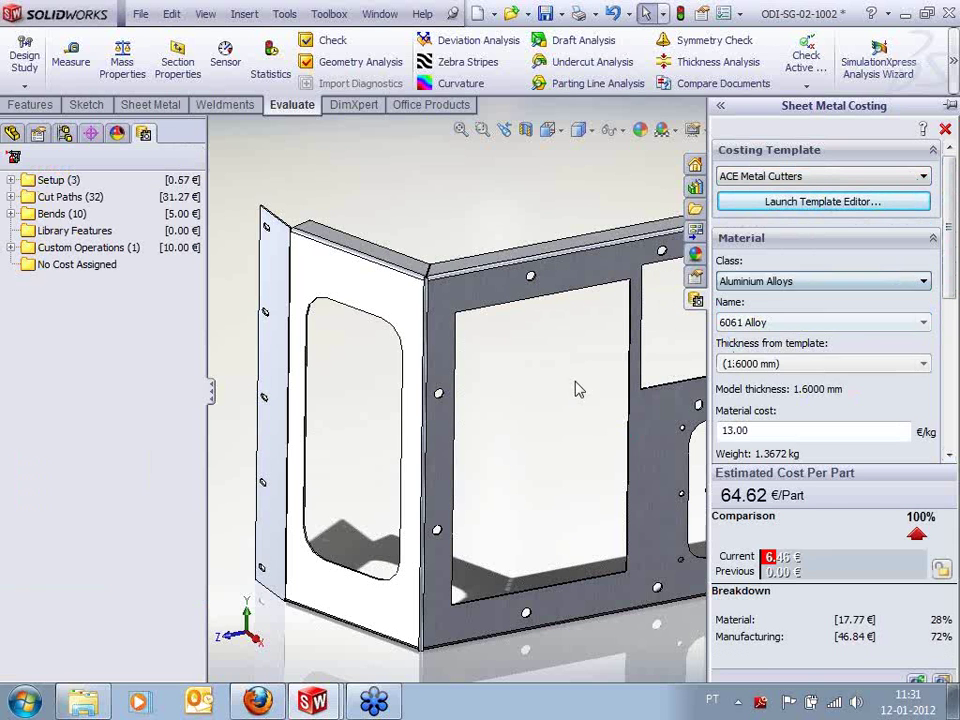
click(571, 444)
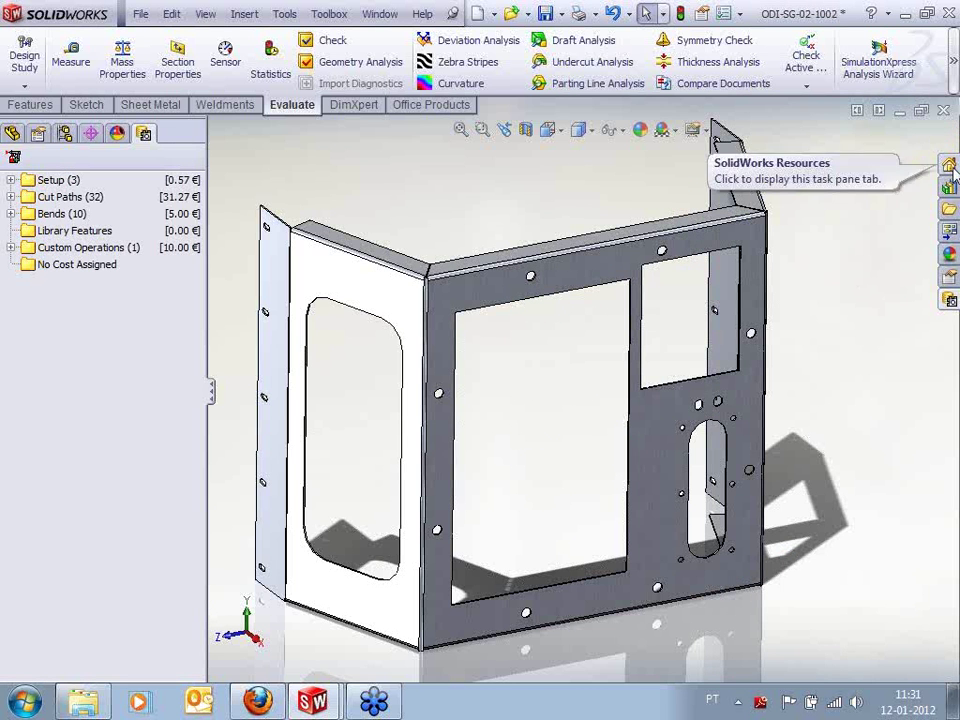
click(949, 300)
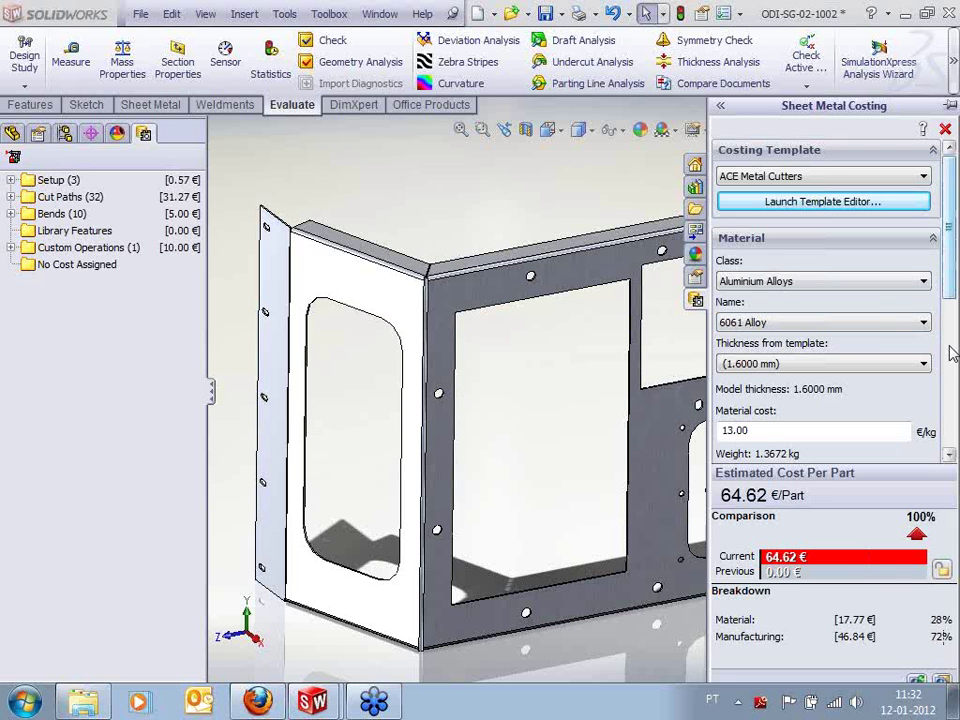
Try a material cost of 25 €/kg for the 6061 Alloy and reset it to the template default
mouse_move(953, 268)
mouse_down()
mouse_move(951, 310)
mouse_move(954, 265)
mouse_up()
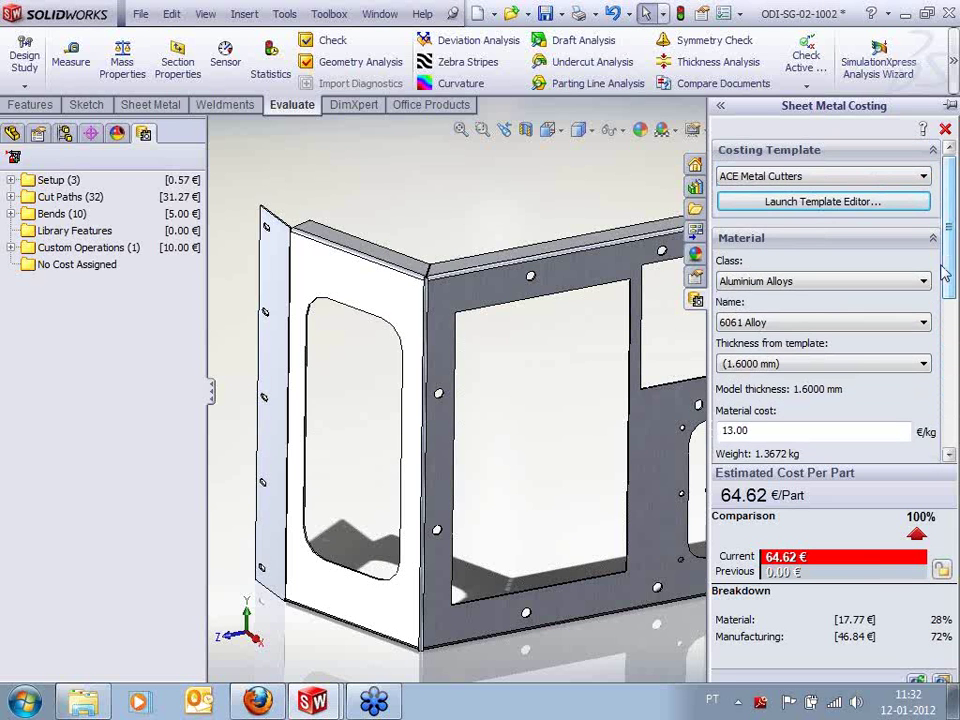
drag(772, 431, 731, 432)
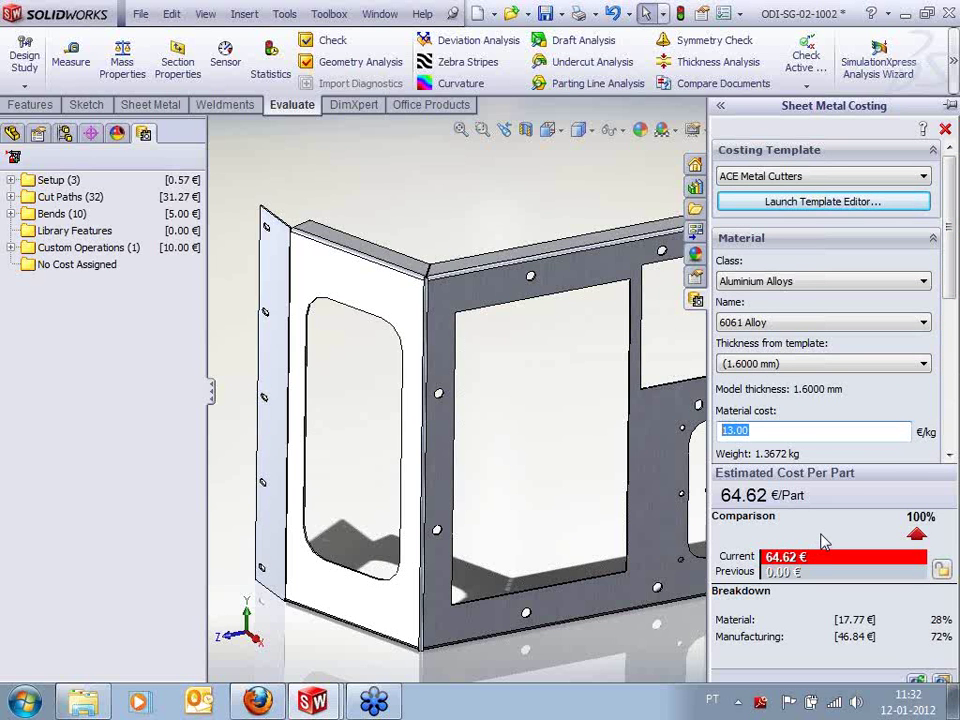
text(25)
key(Return)
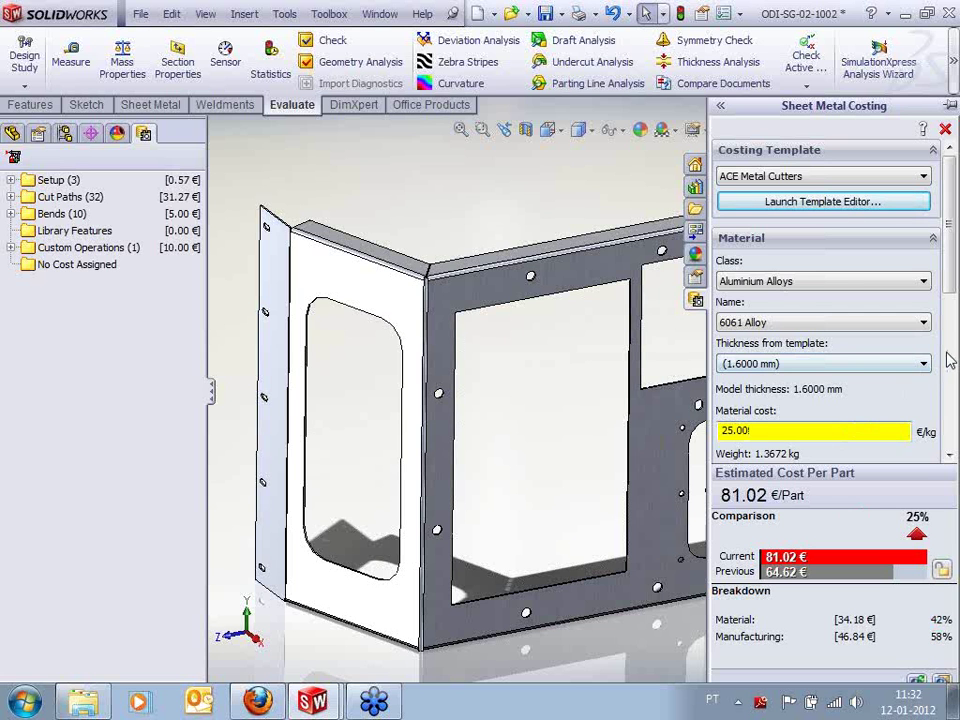
click(950, 462)
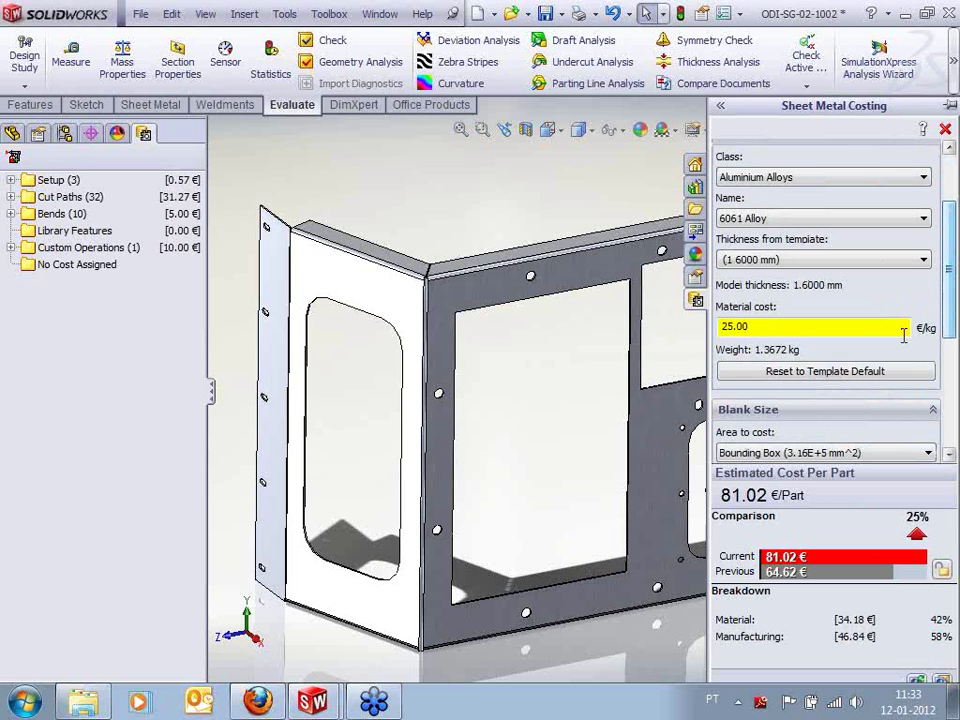
click(843, 374)
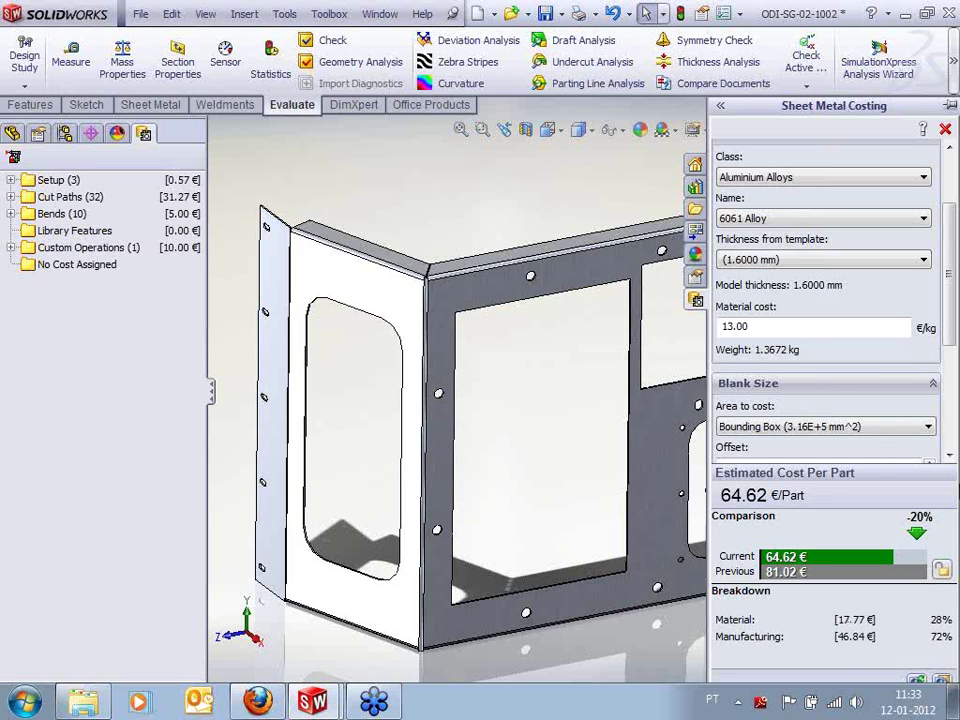
Try template thicknesses of 1.4, 1.2 and 1.0 mm in the cost estimate and return to 1.6 mm
scroll(955, 292, up, 2)
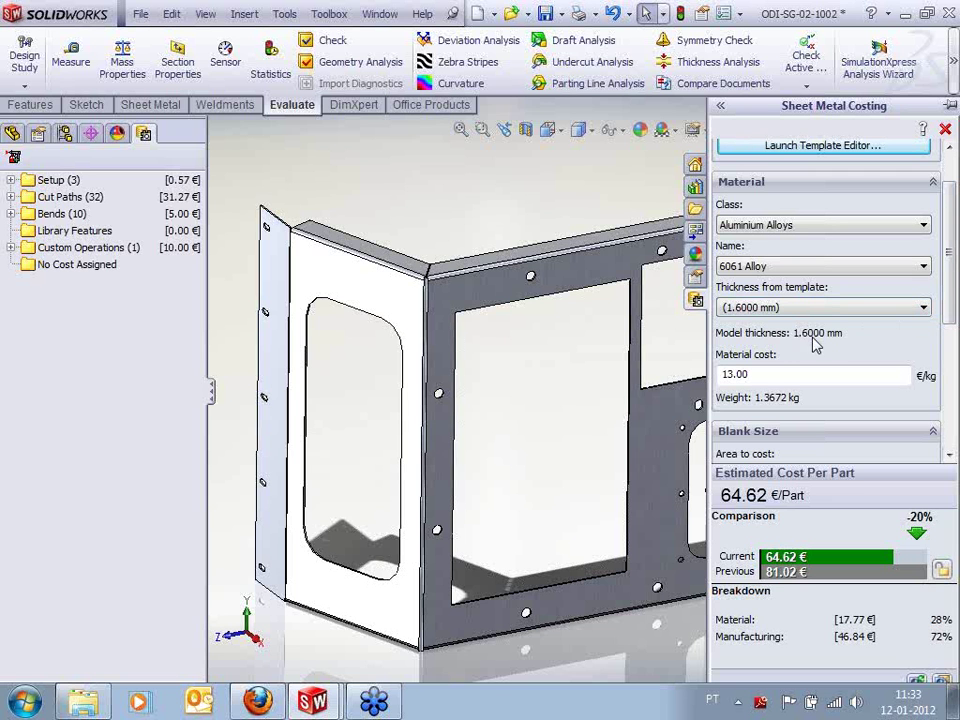
click(921, 309)
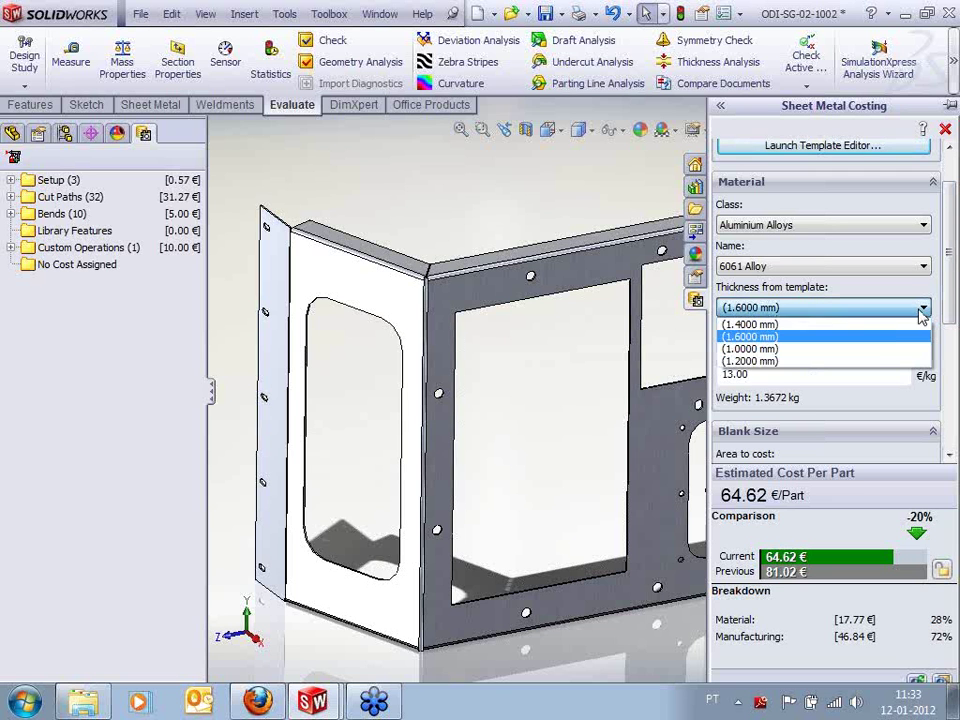
click(871, 326)
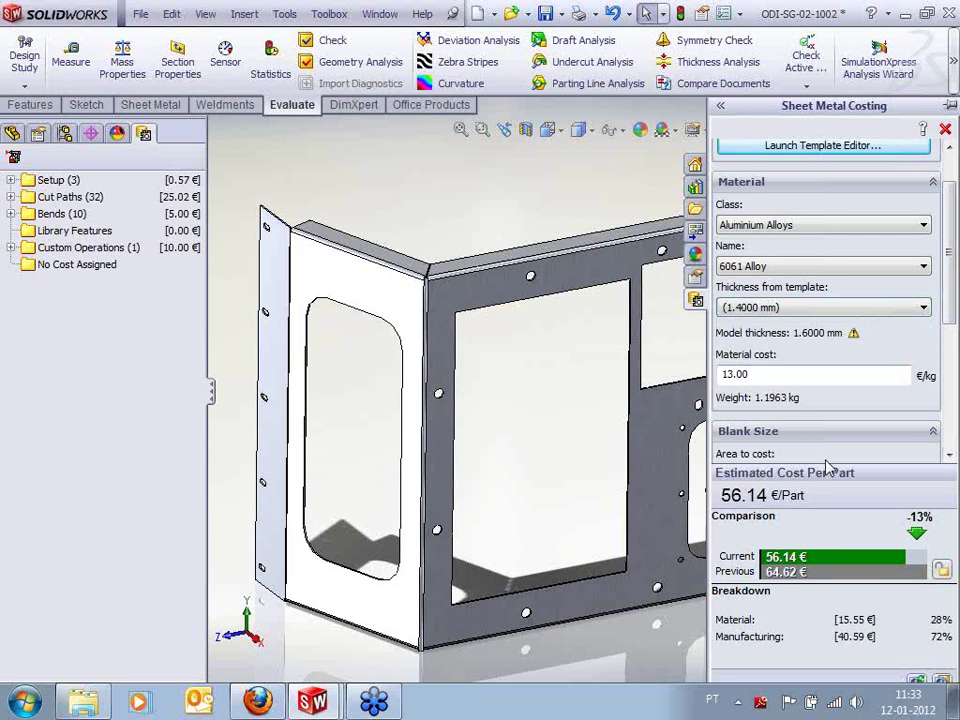
click(921, 308)
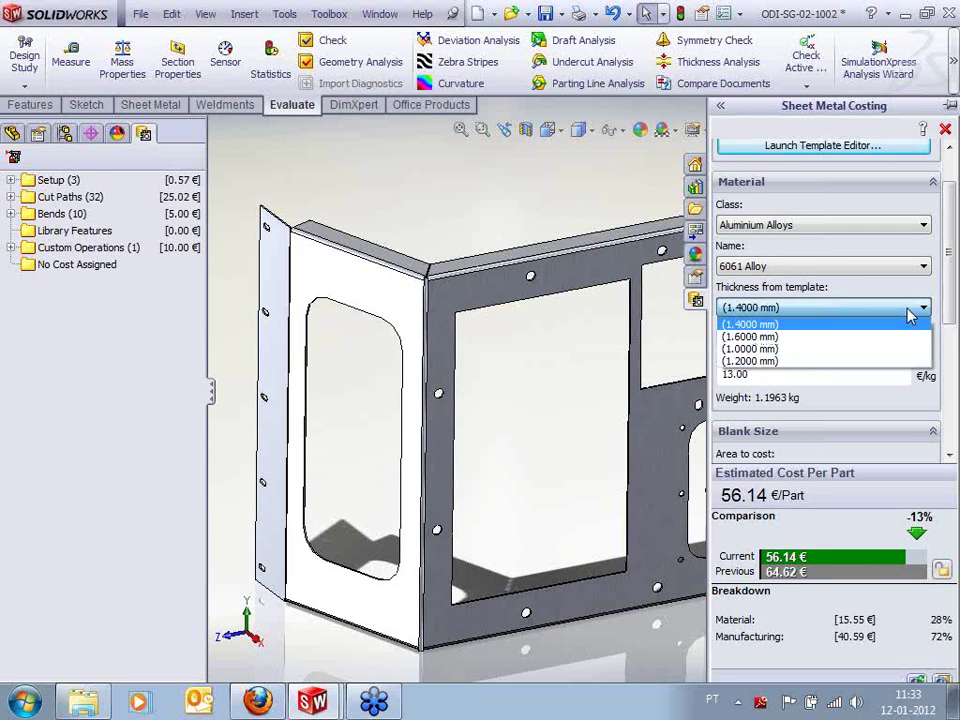
click(820, 362)
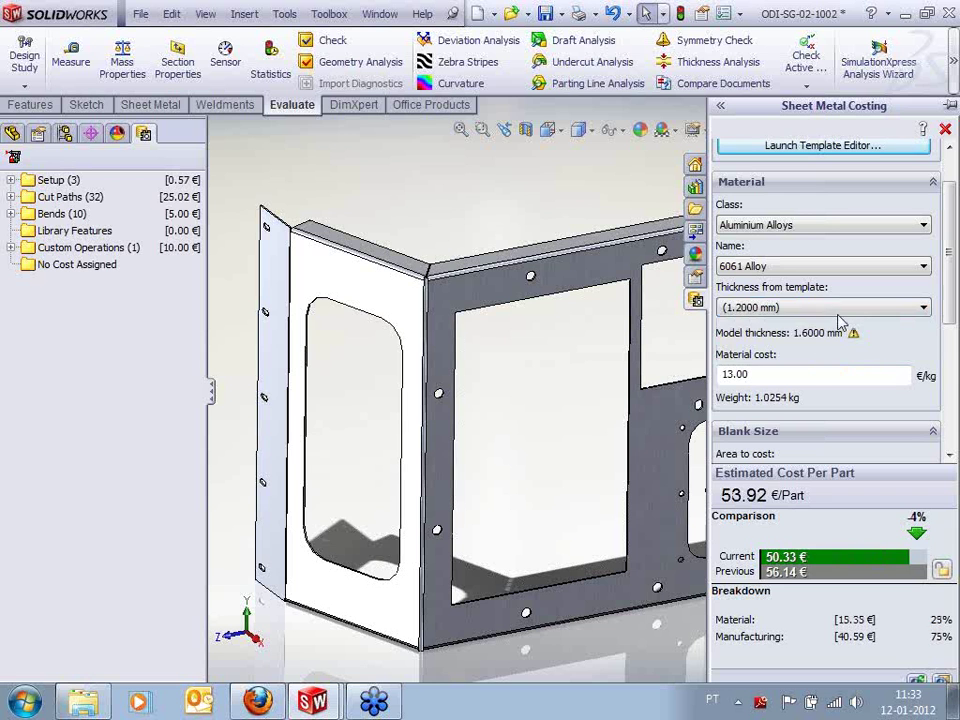
click(830, 309)
click(793, 352)
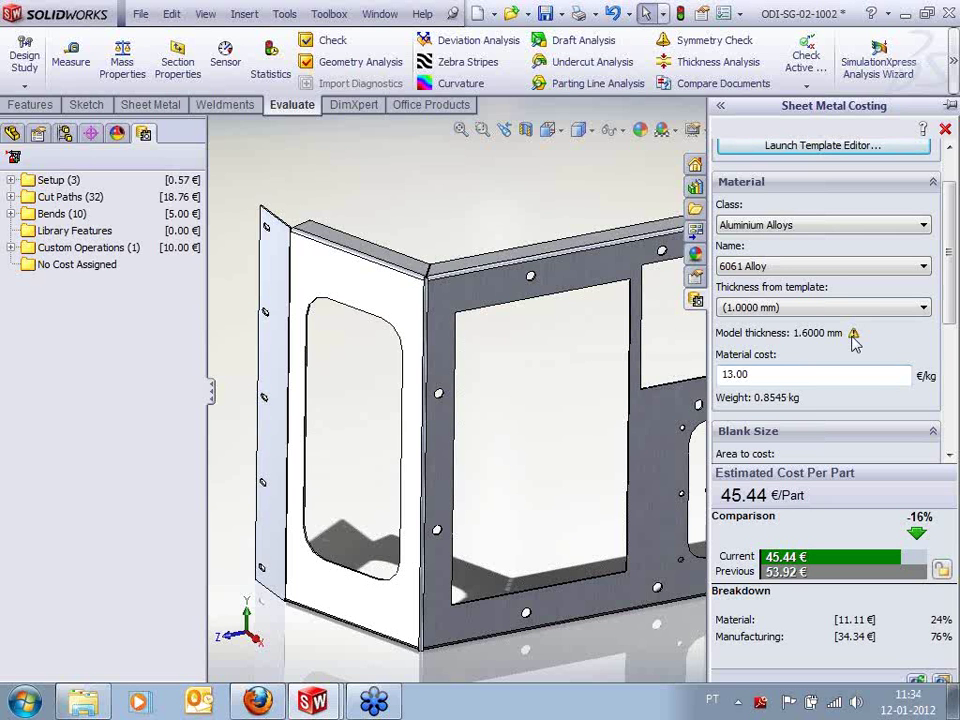
mouse_move(858, 338)
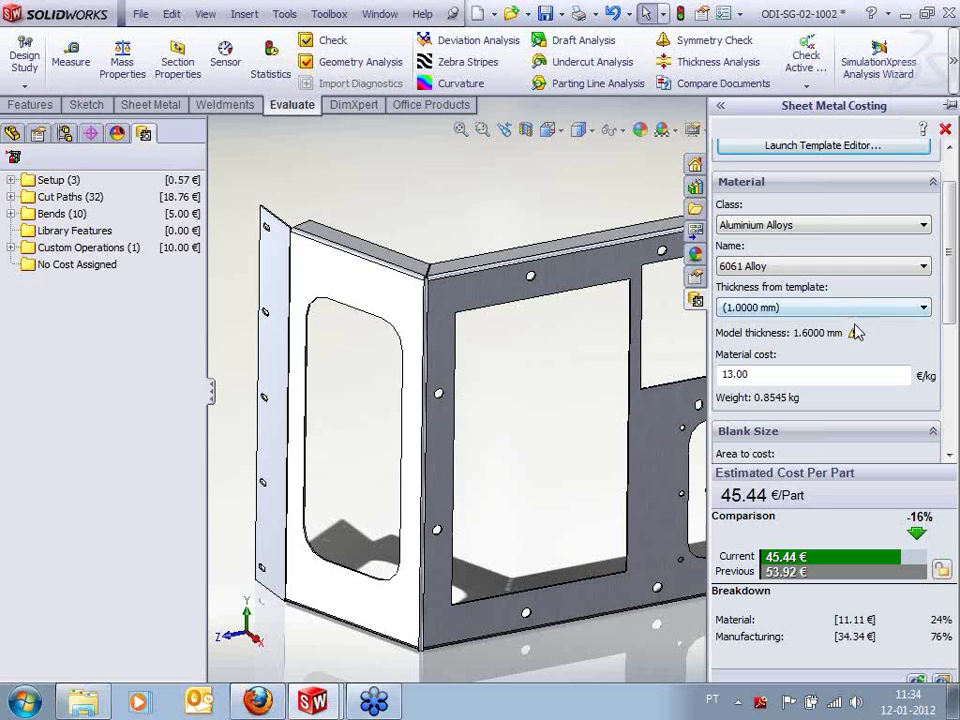
click(805, 309)
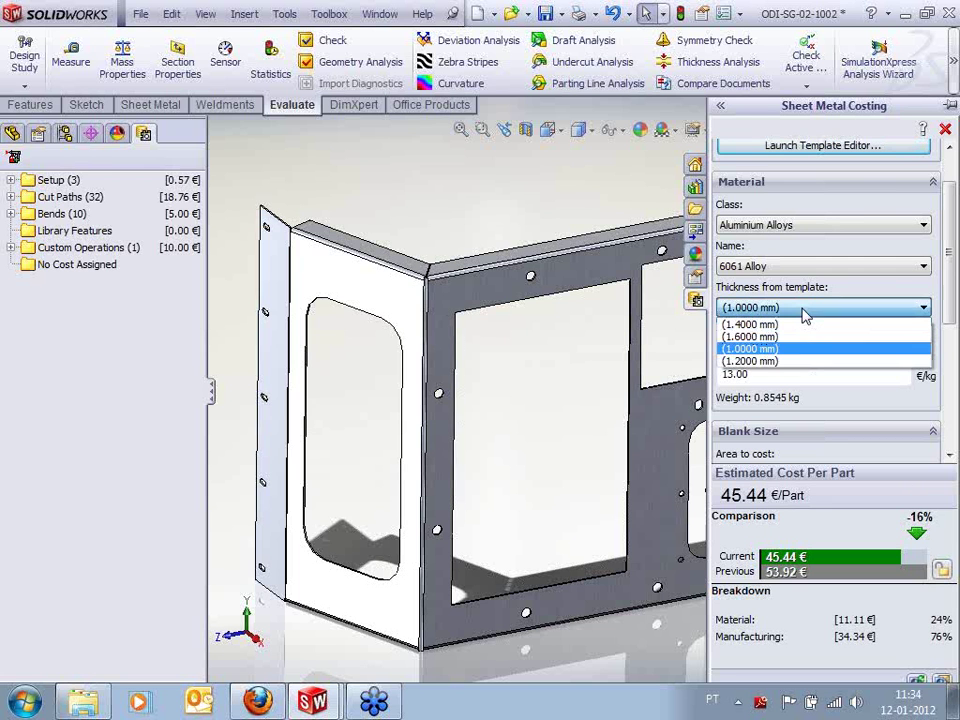
click(803, 335)
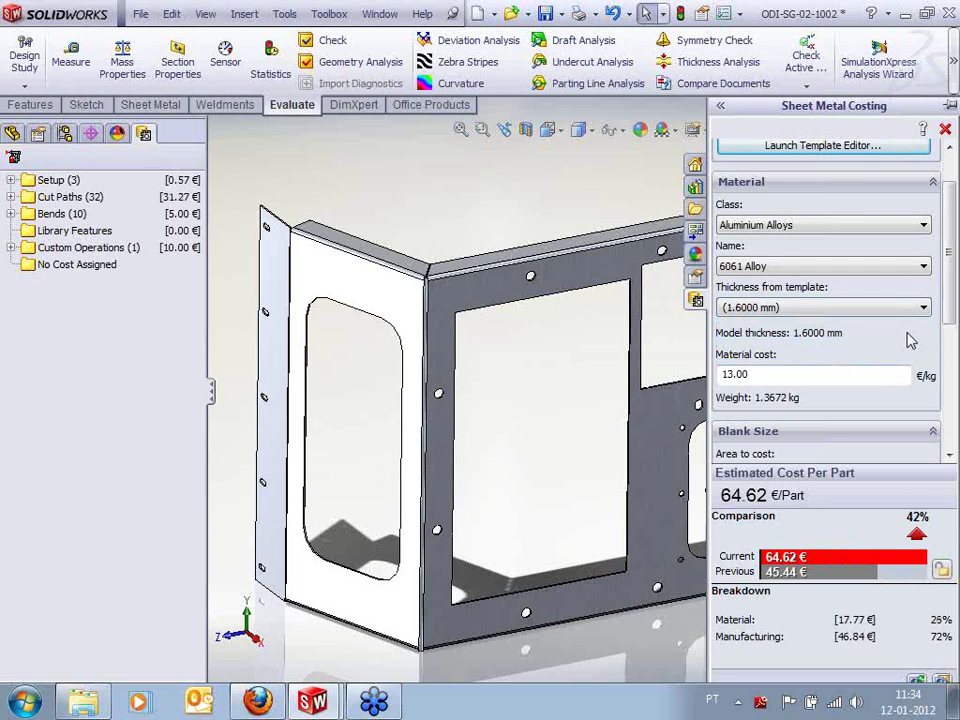
Preview the bounding box blank size around the part in the graphics area
drag(953, 286, 955, 391)
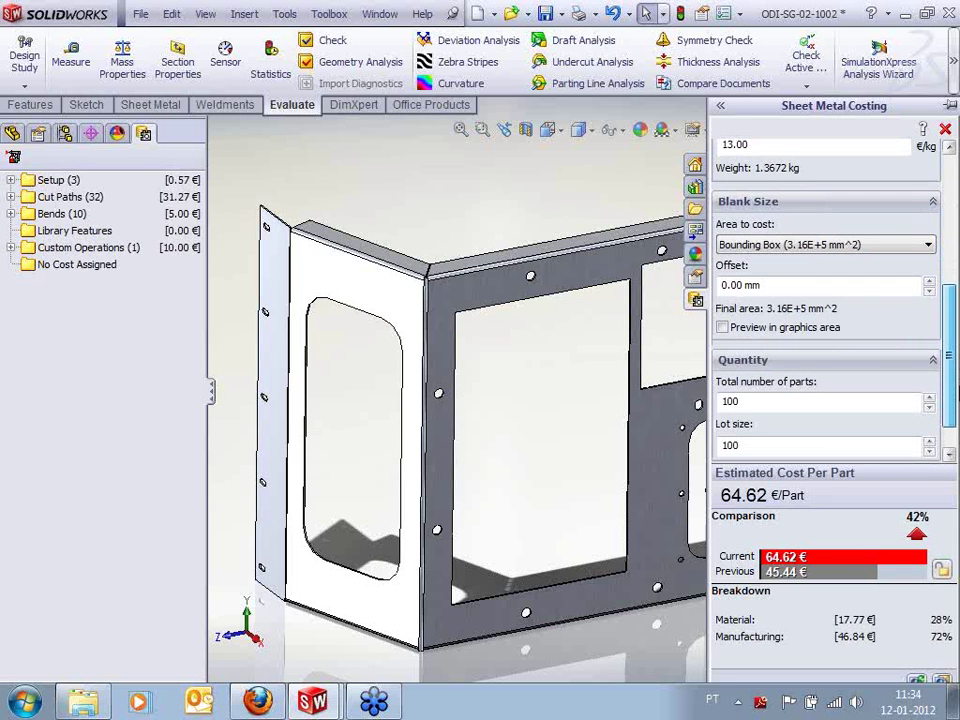
click(528, 342)
scroll(590, 376, up, 2)
scroll(660, 395, down, 2)
click(950, 299)
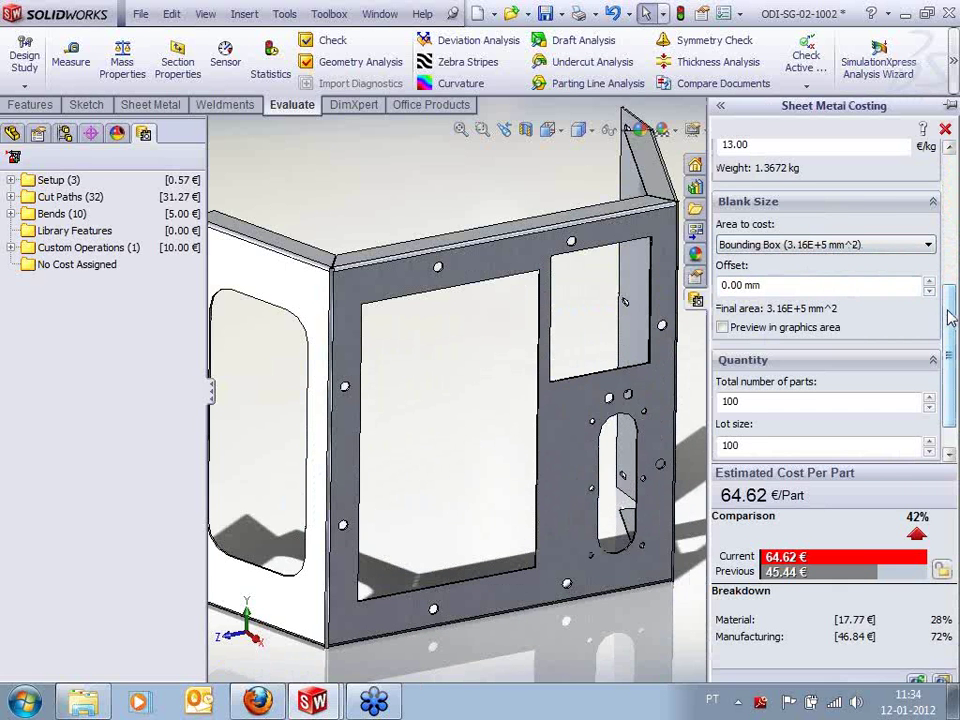
drag(948, 315, 953, 331)
click(800, 302)
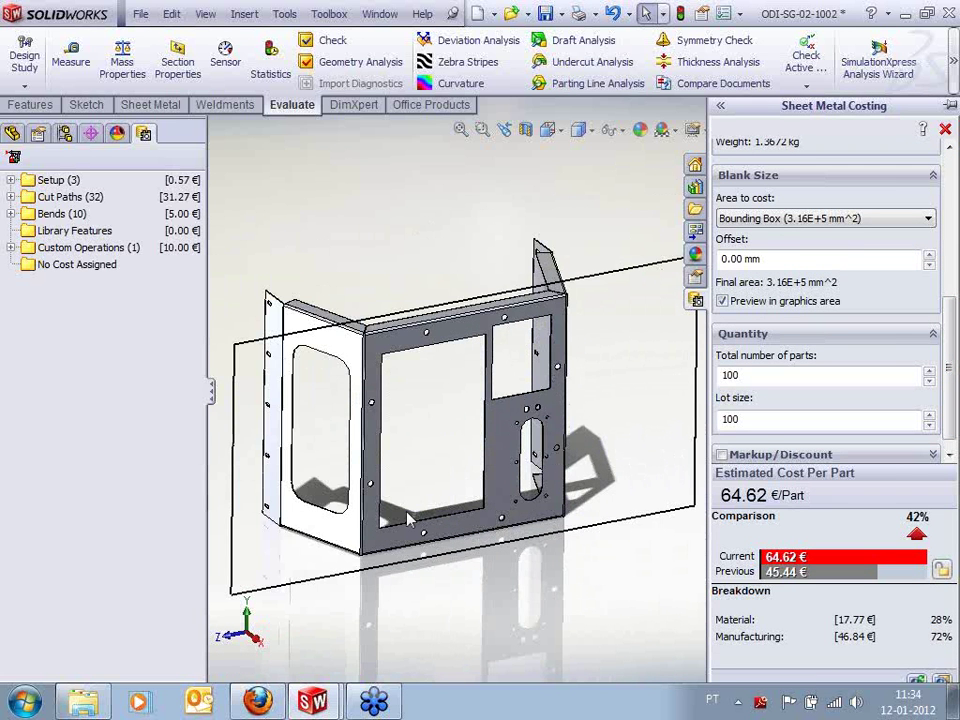
Set the costing quantity to 1000 total parts with a lot size of 50
drag(955, 314, 955, 361)
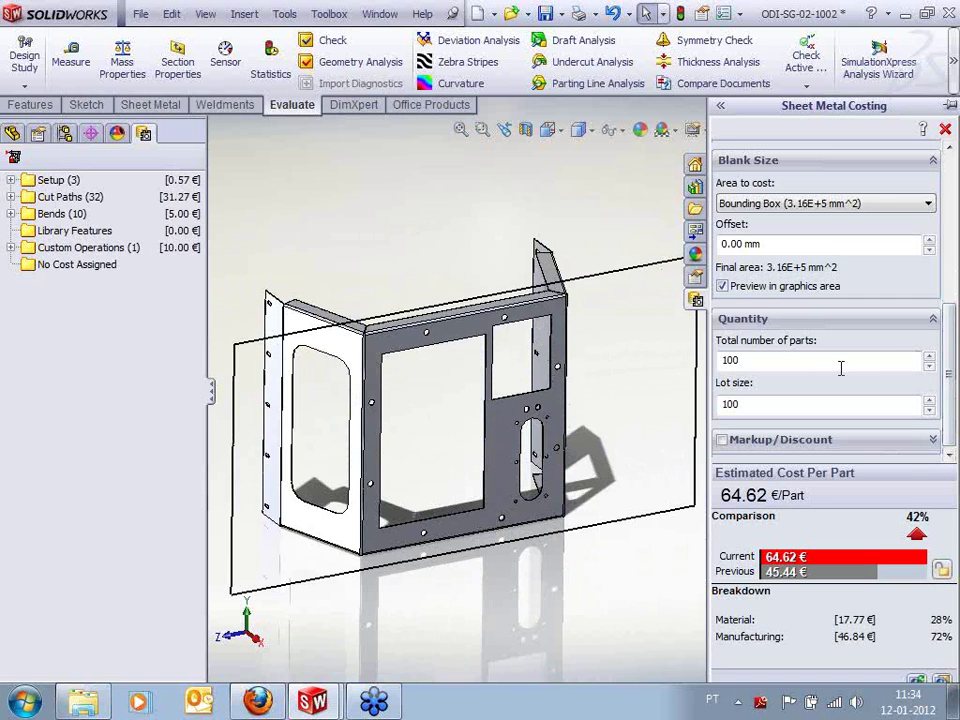
click(753, 361)
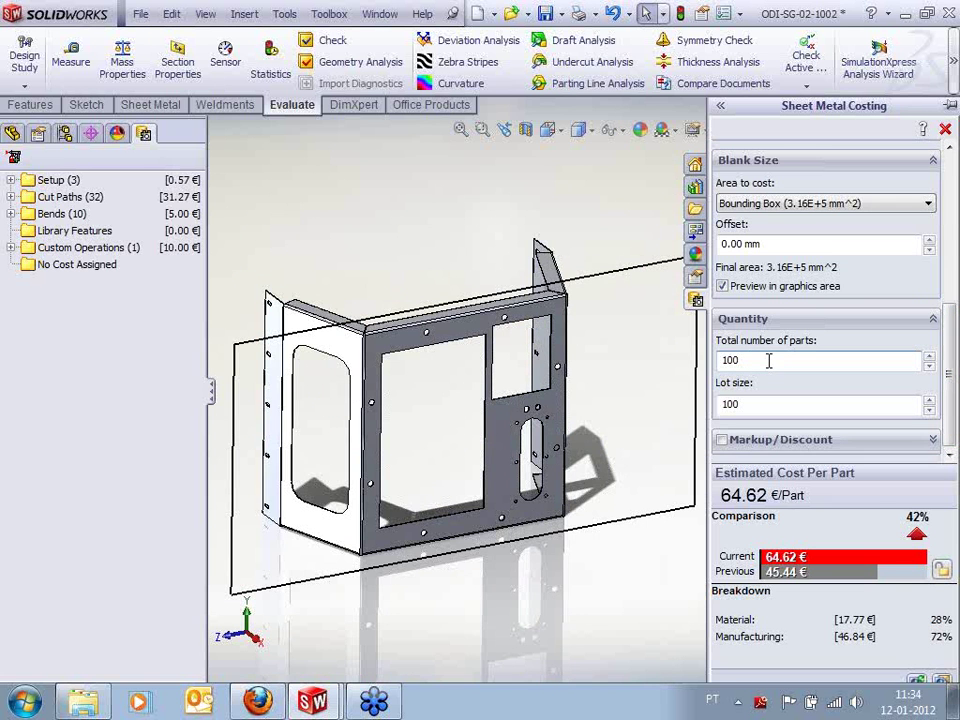
click(771, 402)
text(0)
drag(793, 405, 668, 408)
text(5)
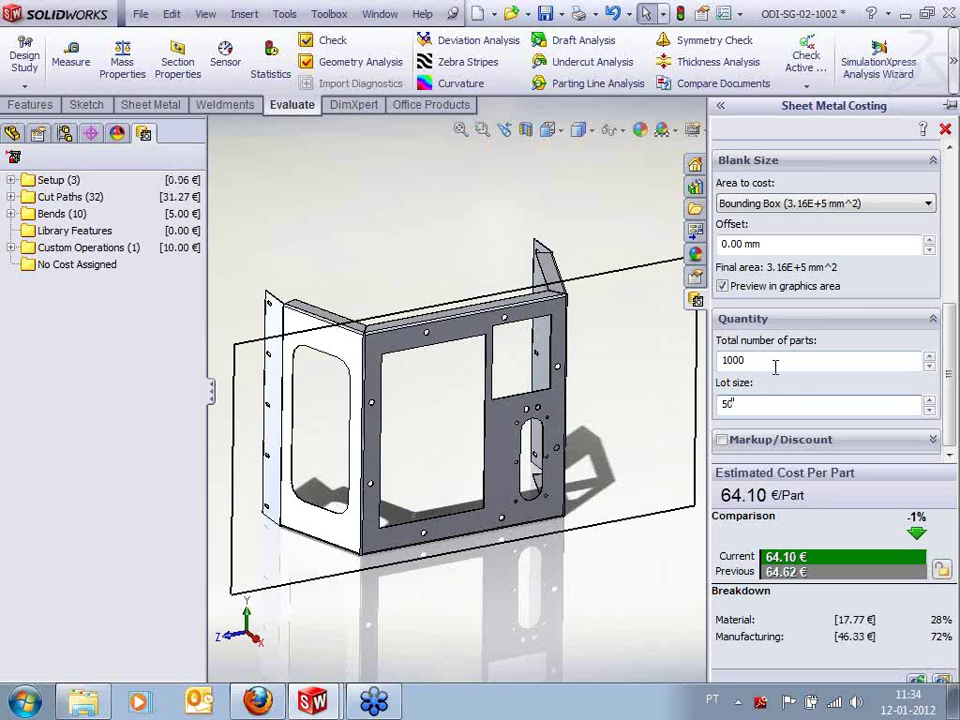
click(775, 362)
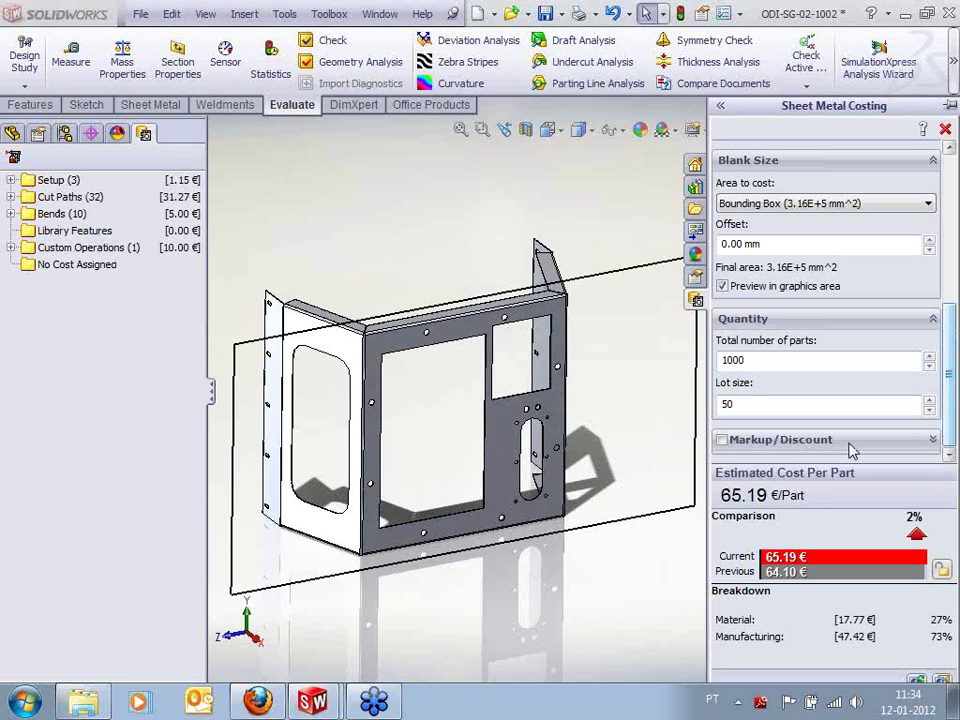
Enable the markup/discount, set it to 20 % of Total Cost, and switch it off again
click(932, 441)
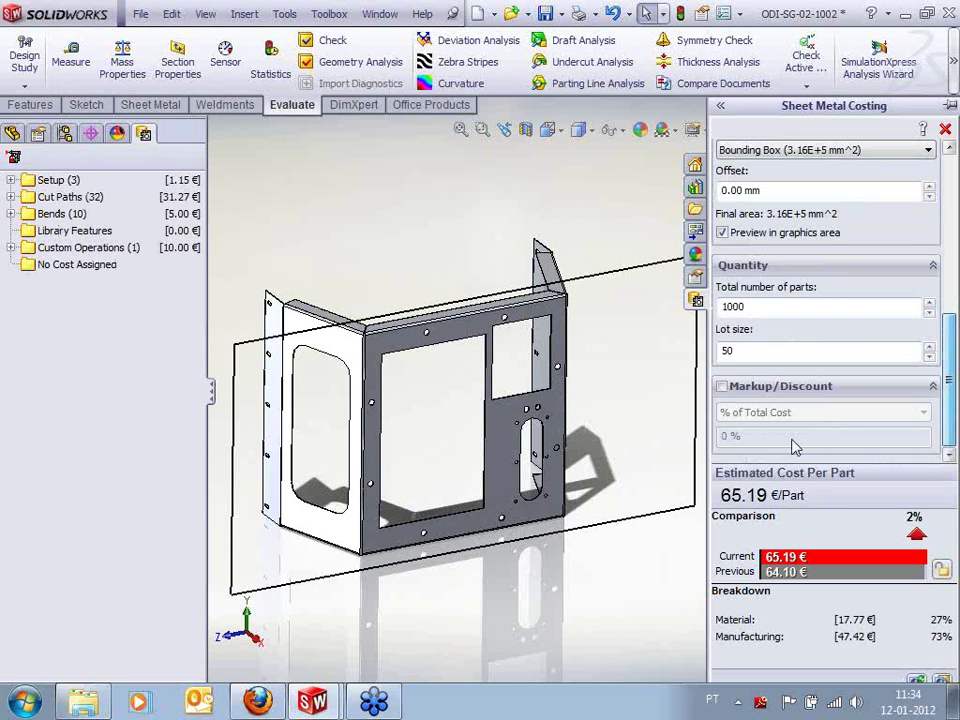
click(722, 388)
click(748, 441)
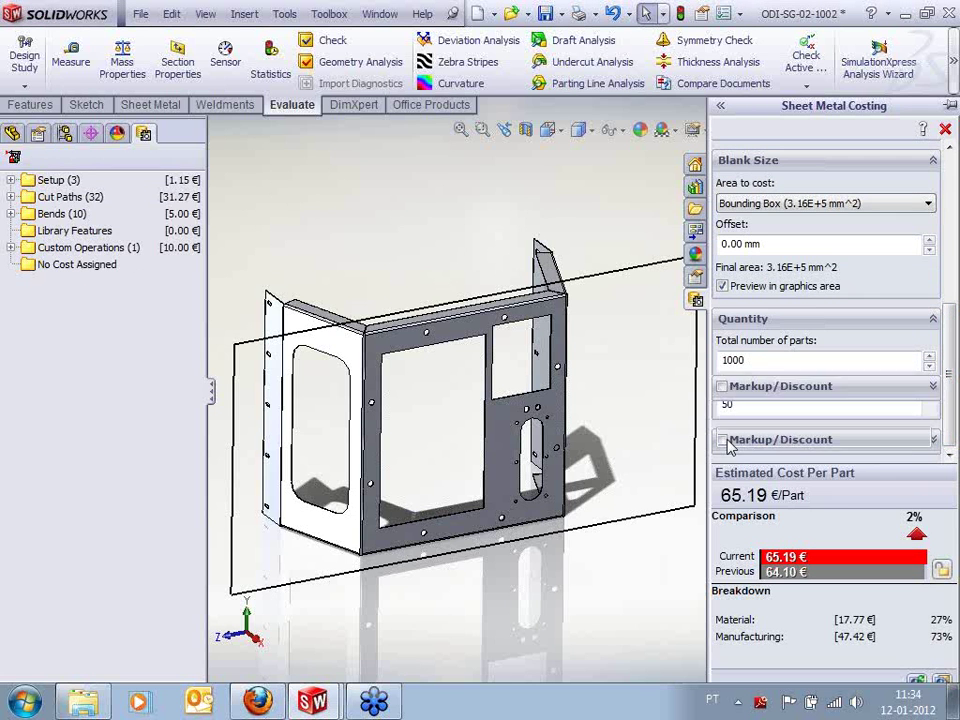
click(722, 441)
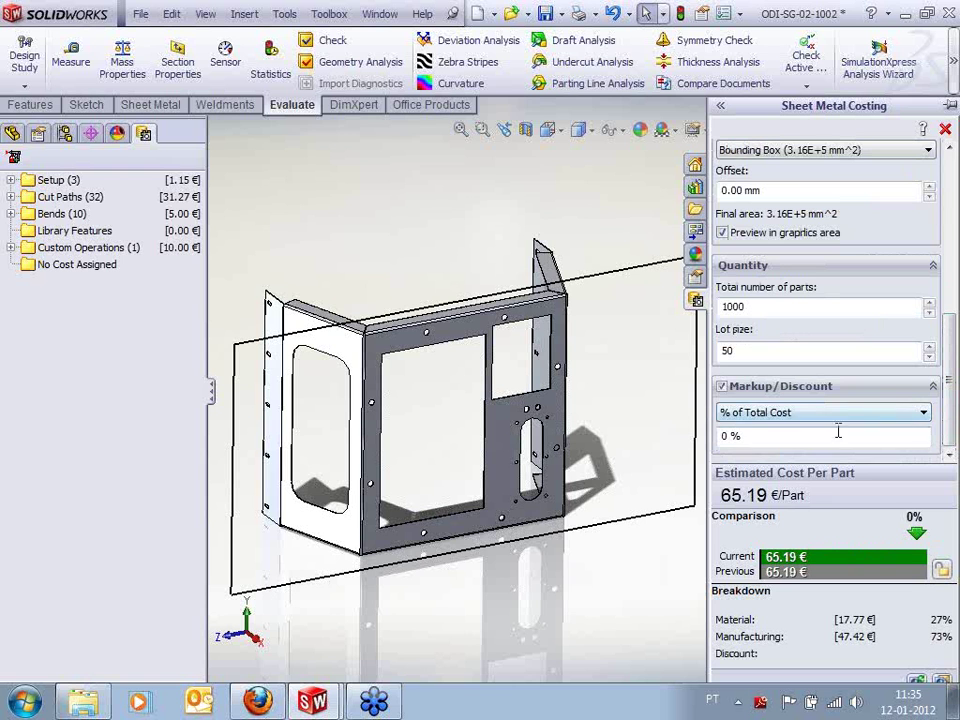
click(838, 432)
click(925, 414)
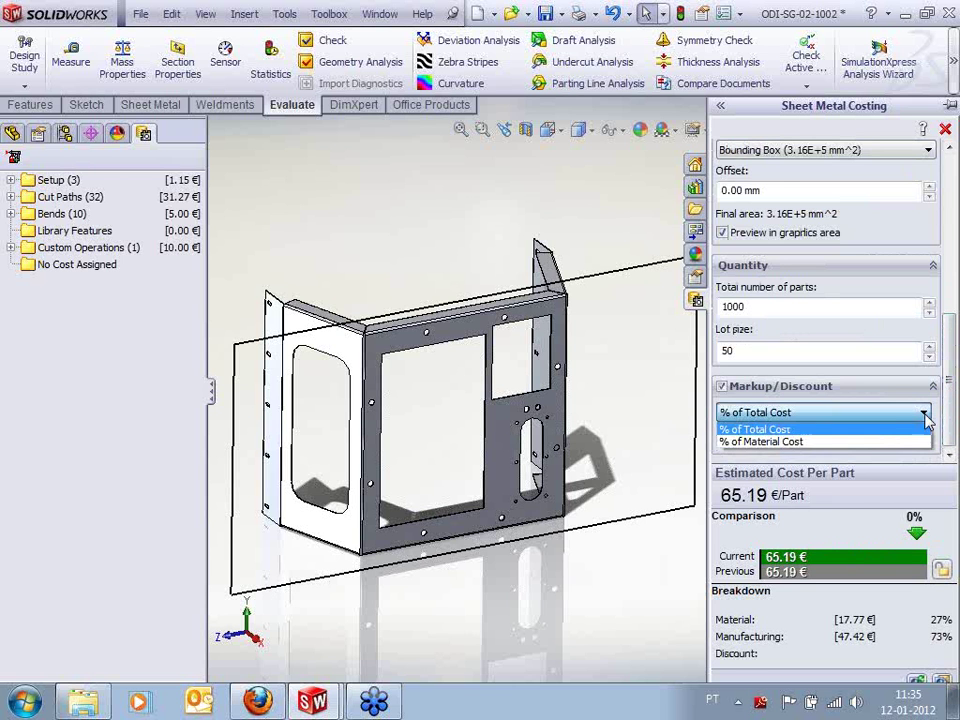
click(870, 460)
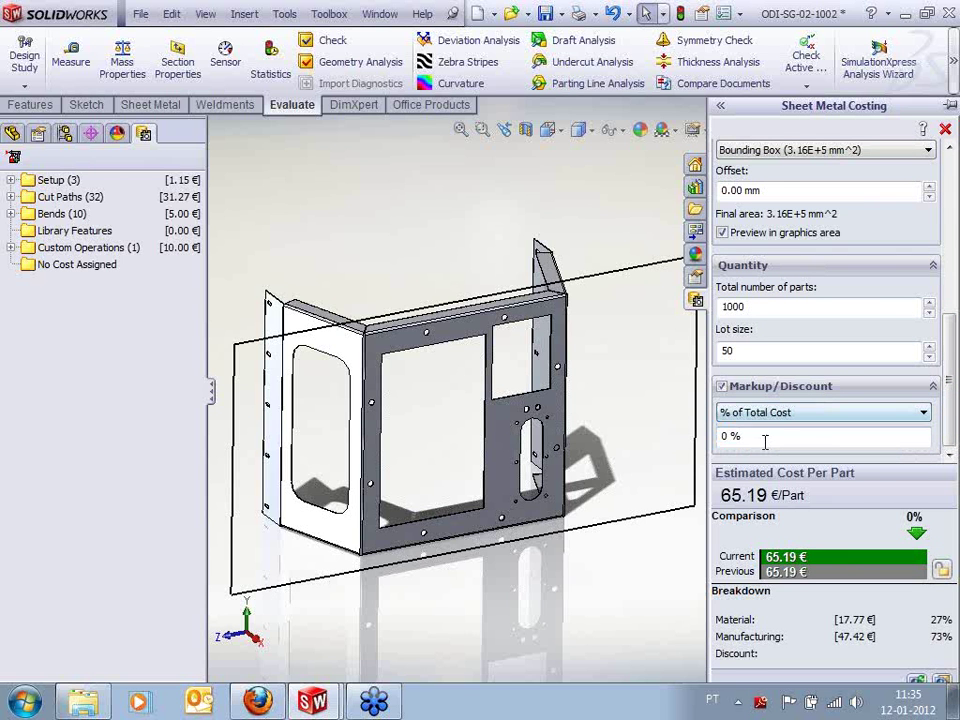
drag(765, 441, 681, 439)
text(2)
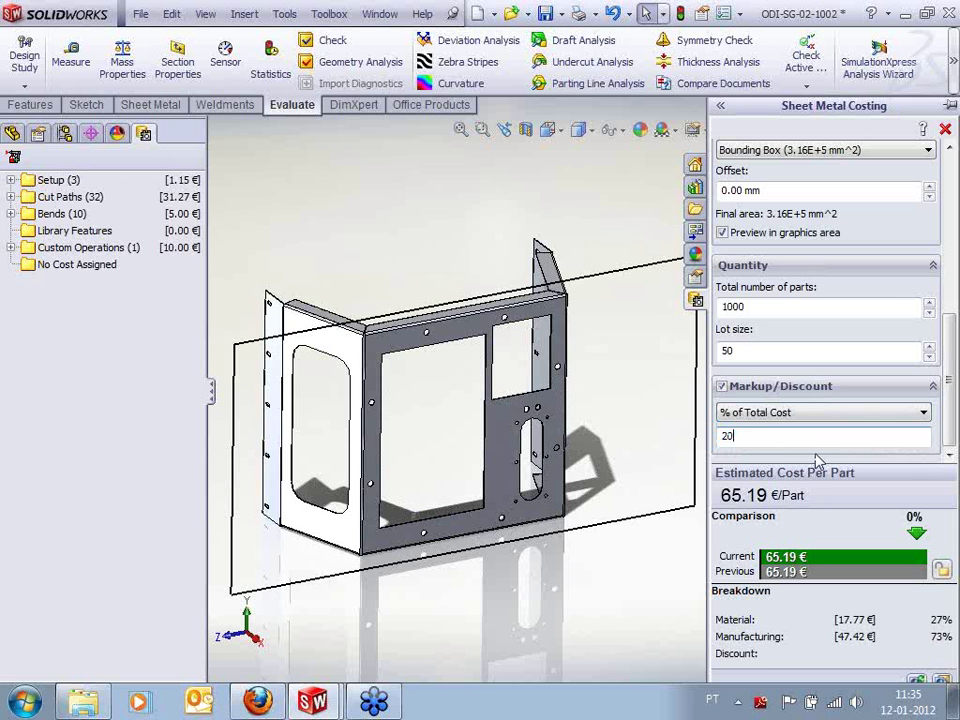
text(0)
key(Return)
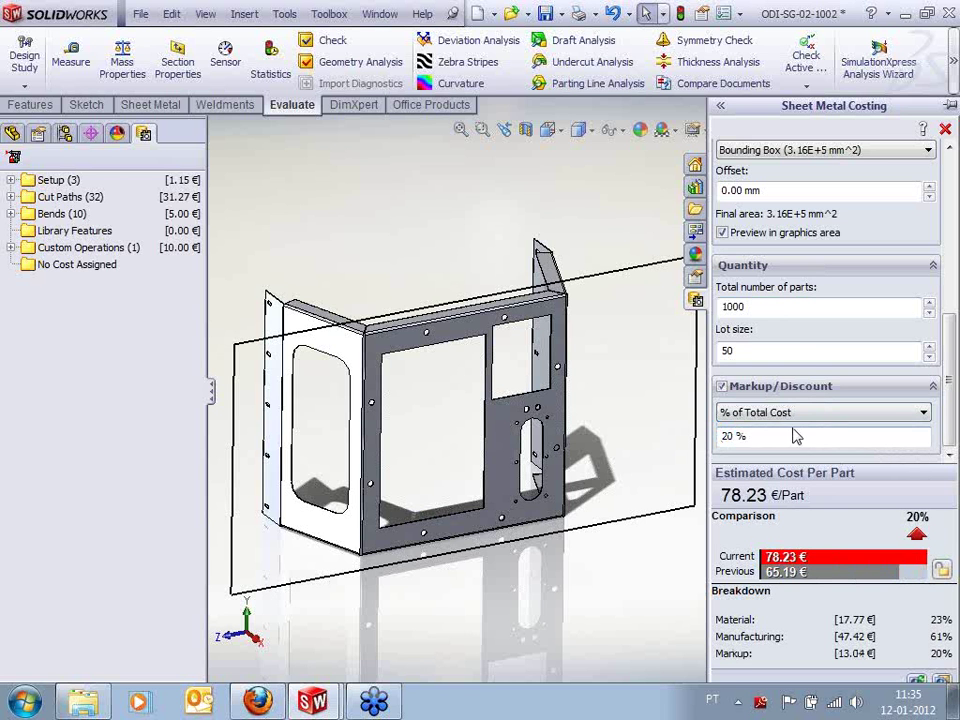
scroll(731, 395, up, 1)
click(722, 440)
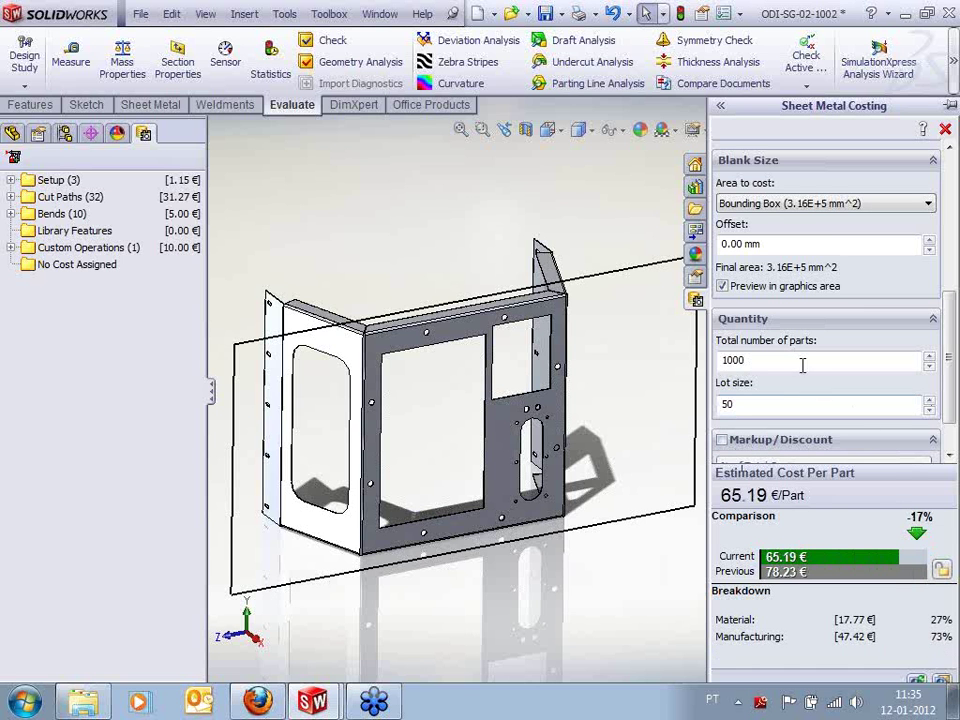
Set the total number of parts to 100 and the lot size to 100
drag(801, 362, 664, 359)
text(100)
click(775, 404)
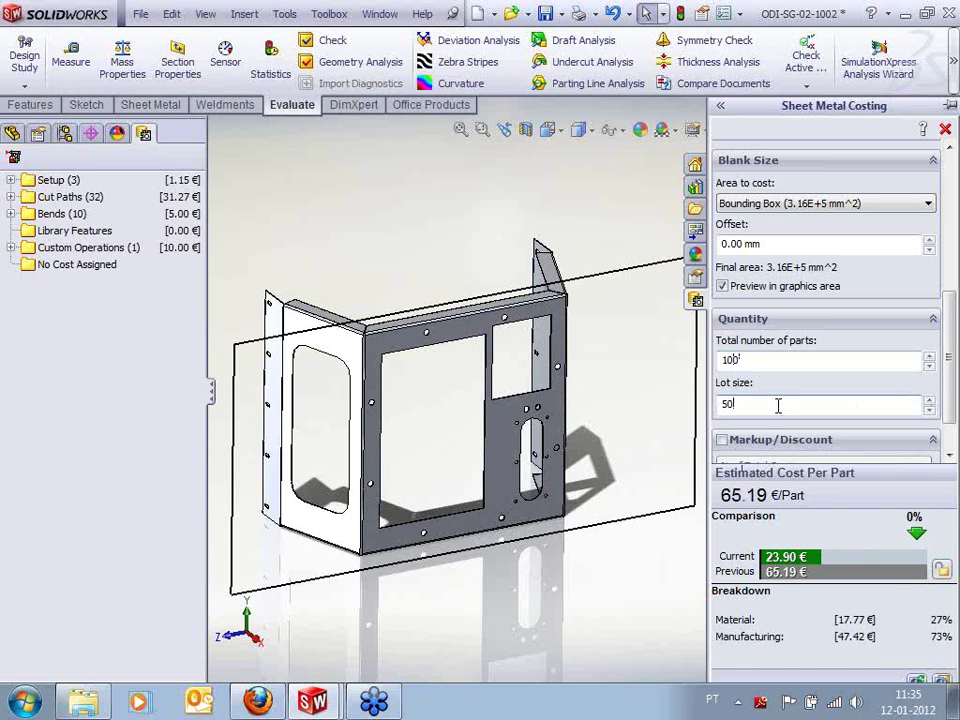
key(BackSpace)
key(BackSpace)
text(100)
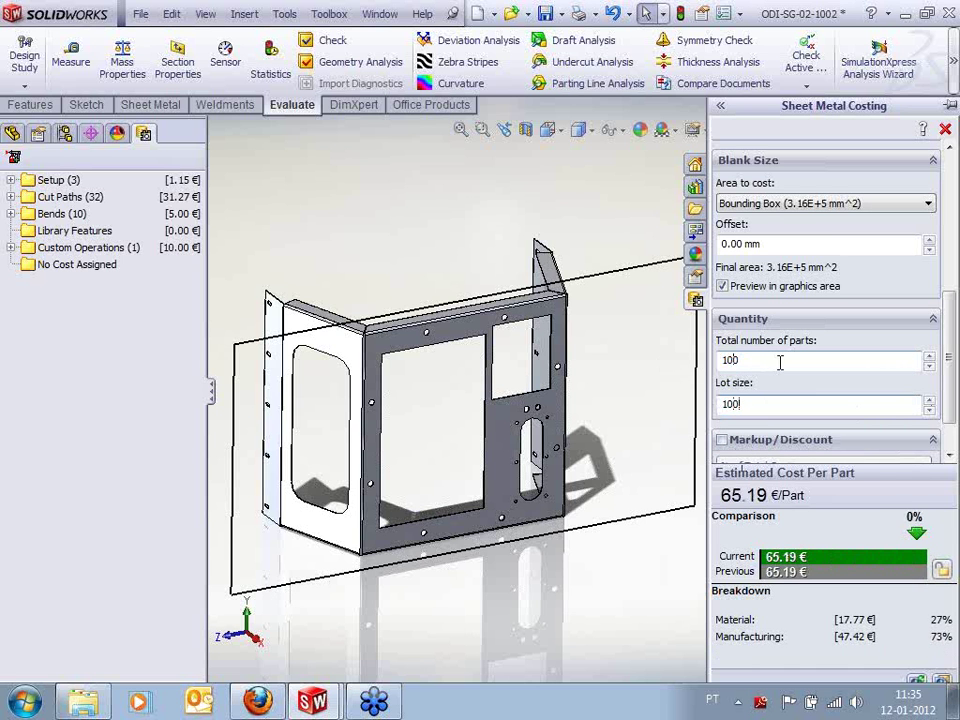
drag(949, 360, 955, 218)
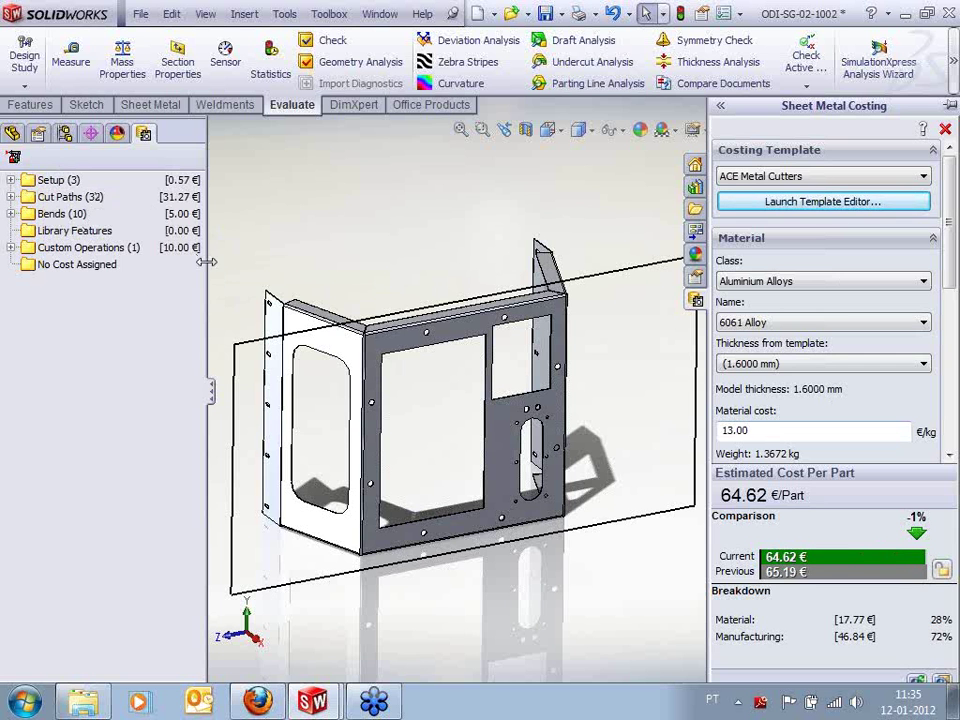
Expand the Setup costs and examine the per-part costs of the Powder Coating1, Laser-TrueLaser1030 and True-Bend500 setups
drag(207, 261, 218, 261)
click(11, 180)
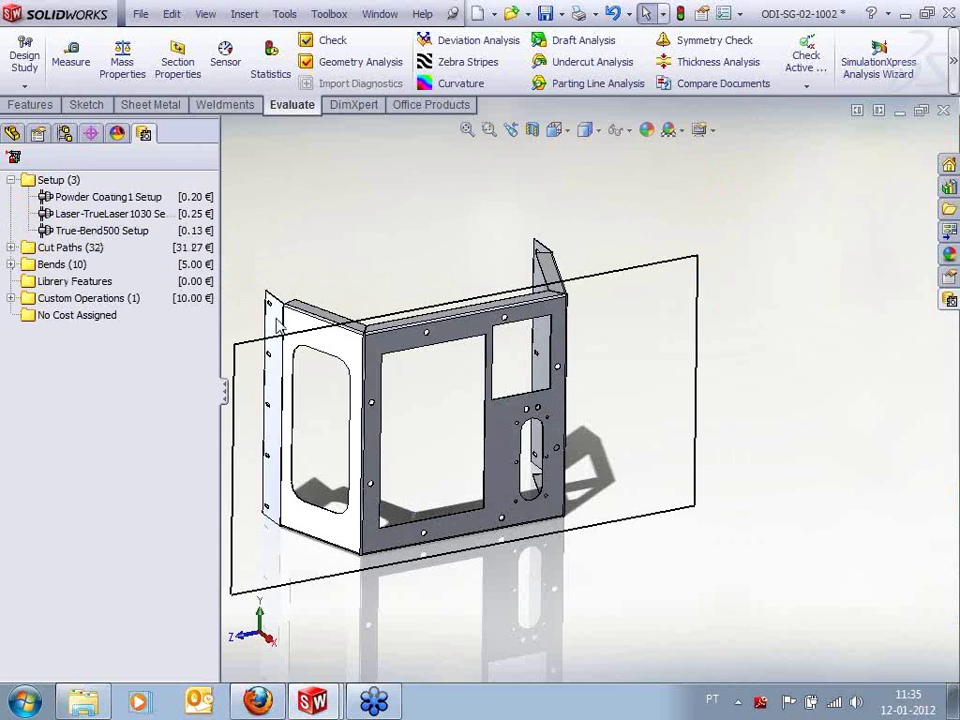
scroll(277, 320, down, 2)
scroll(300, 355, up, 2)
scroll(393, 405, down, 1)
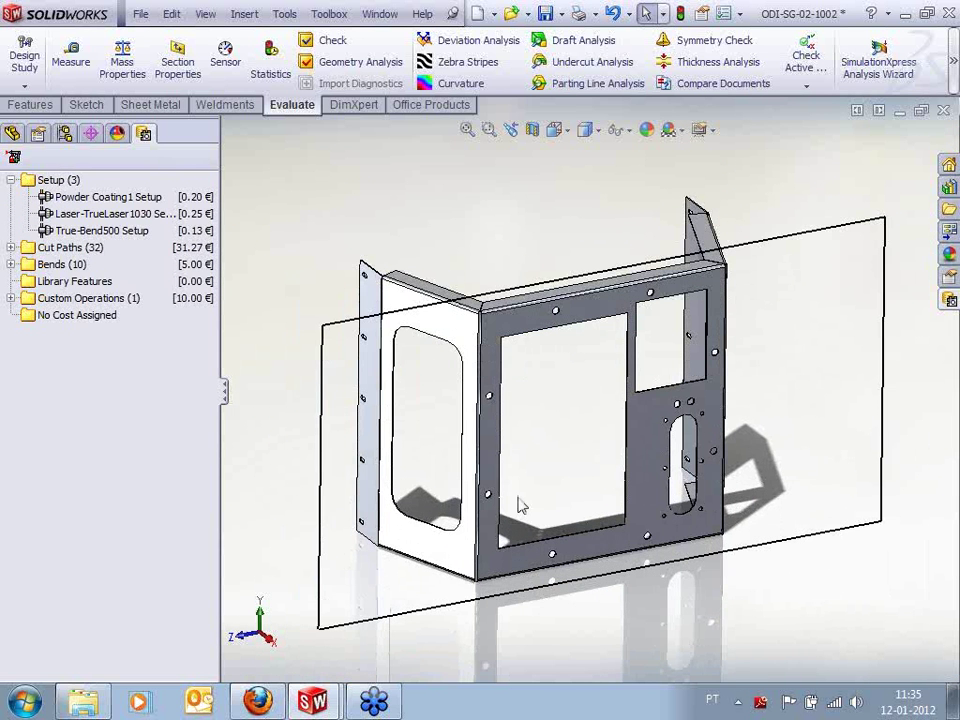
click(108, 199)
mouse_move(128, 224)
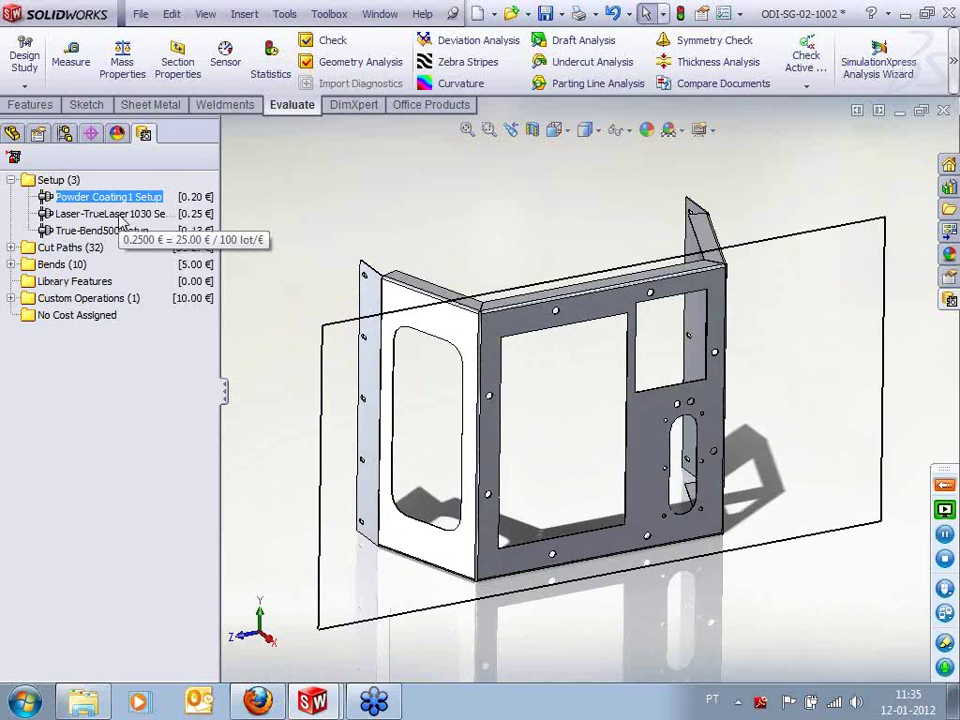
click(120, 214)
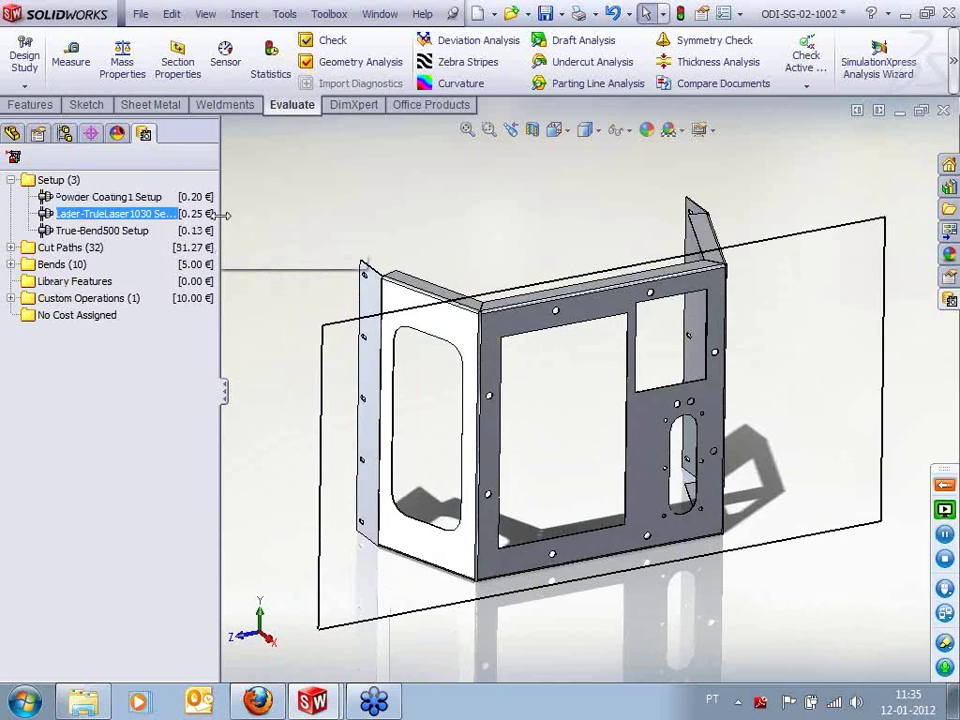
mouse_move(222, 214)
mouse_down()
mouse_move(253, 214)
mouse_move(241, 214)
mouse_up()
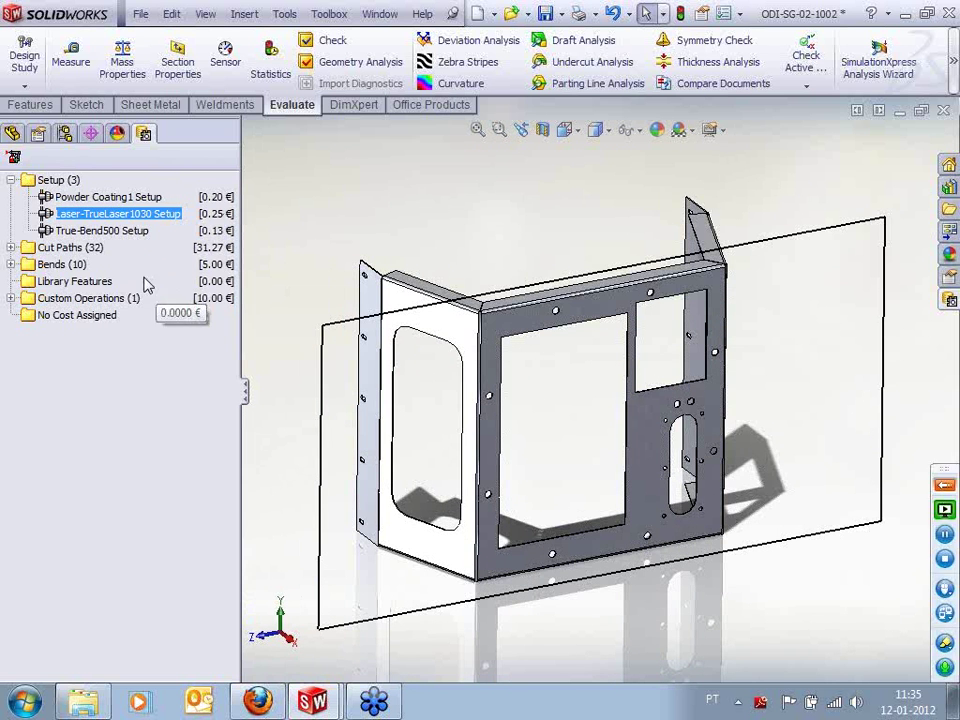
click(140, 231)
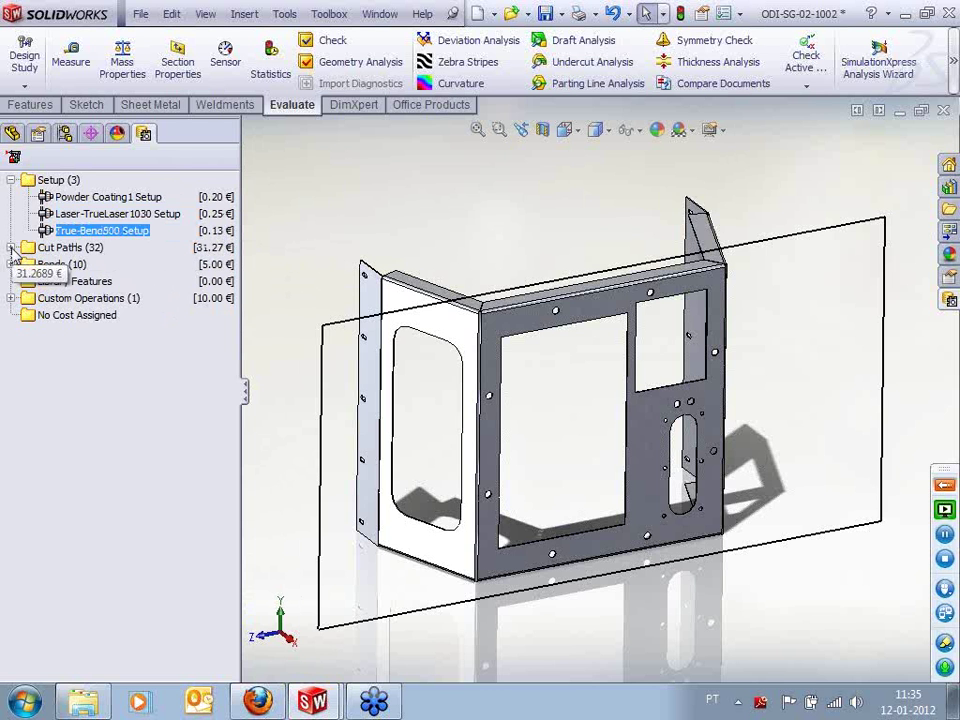
Expand the Cut Paths and examine their laser cutting costs, highlighting Cut Paths 1, 11, 10 and 9 on the model
click(11, 247)
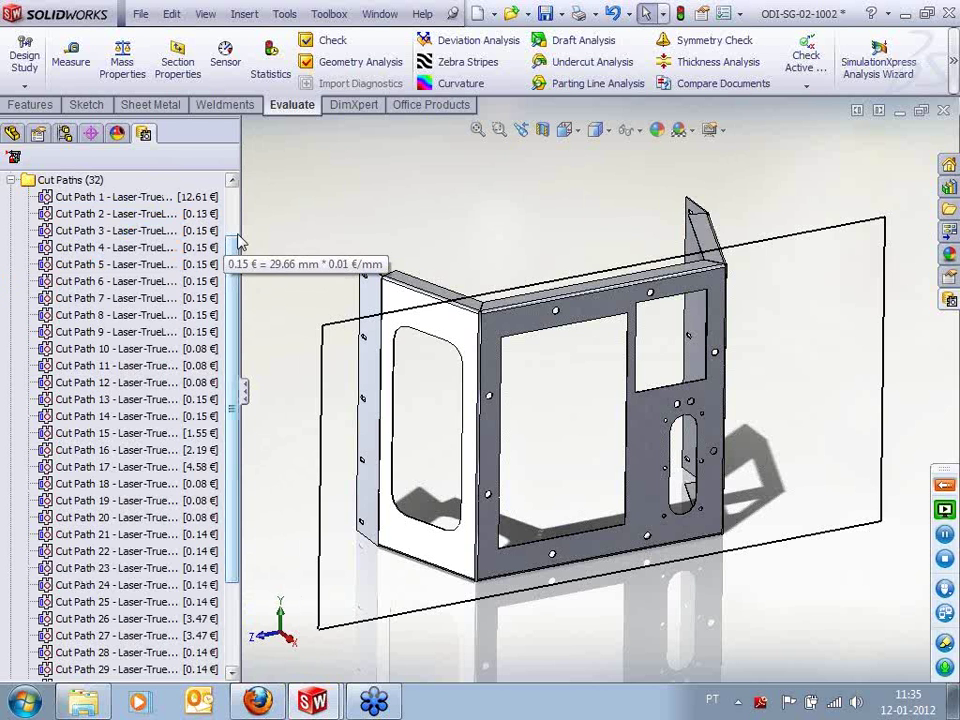
drag(251, 234, 317, 221)
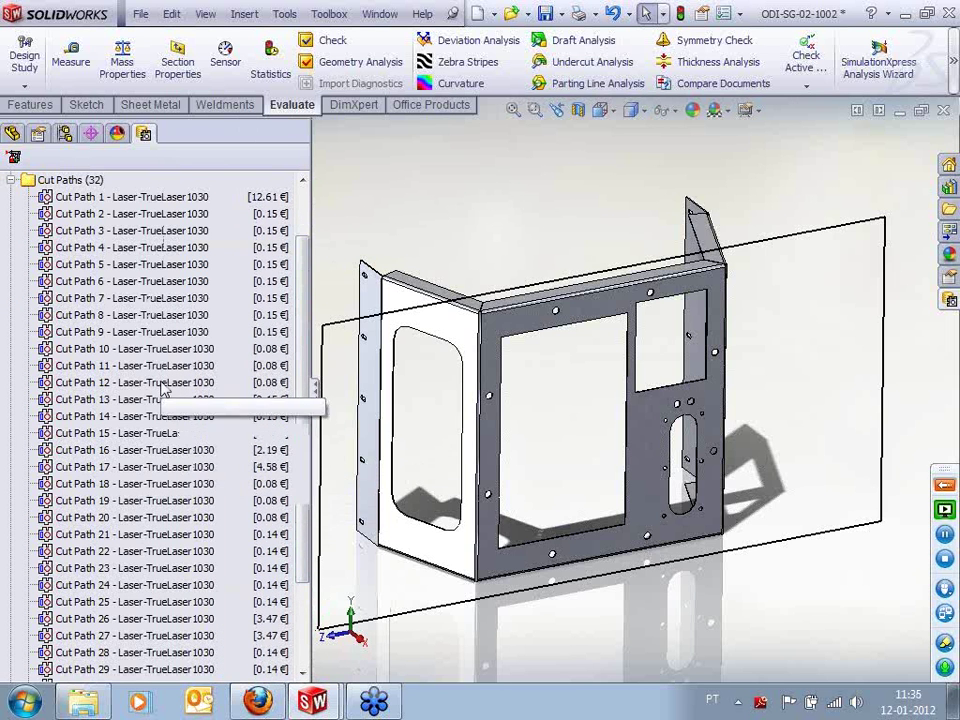
drag(303, 295, 304, 379)
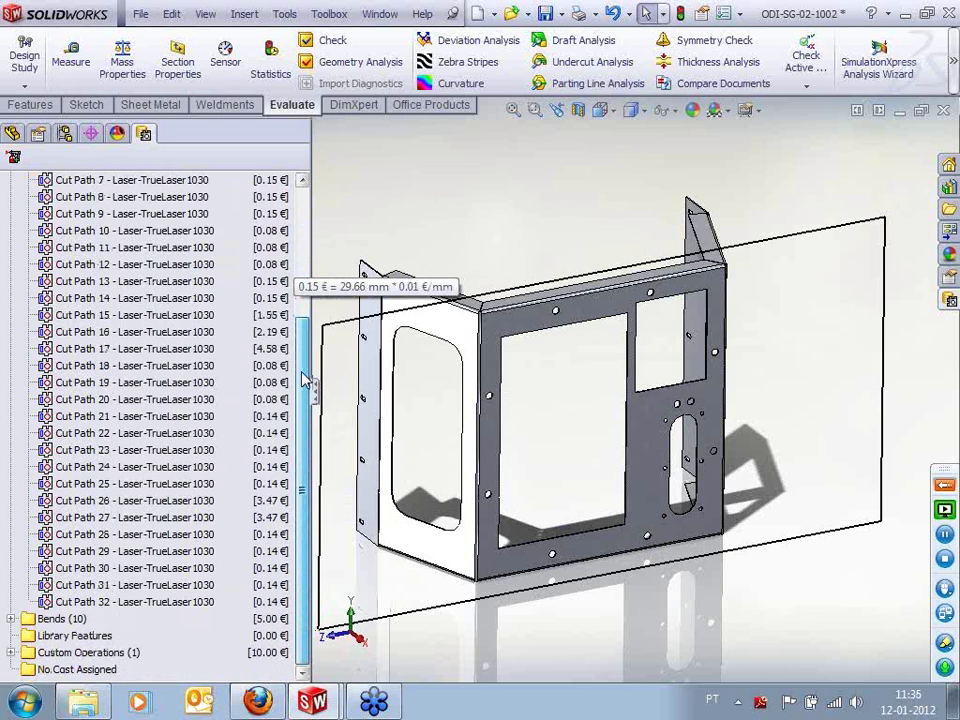
scroll(308, 340, up, 3)
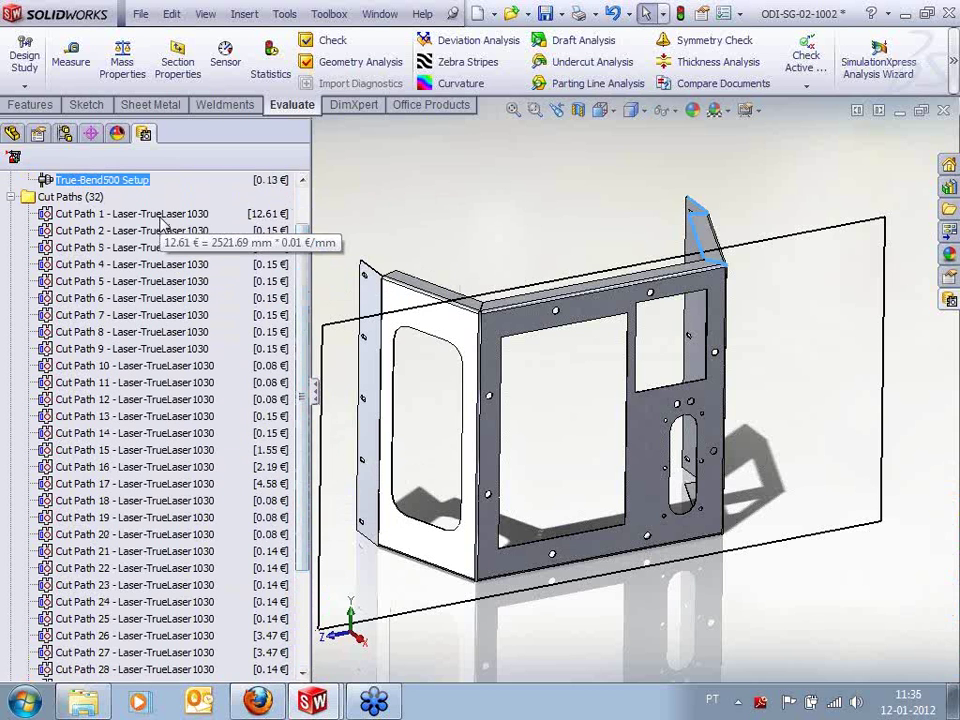
click(160, 216)
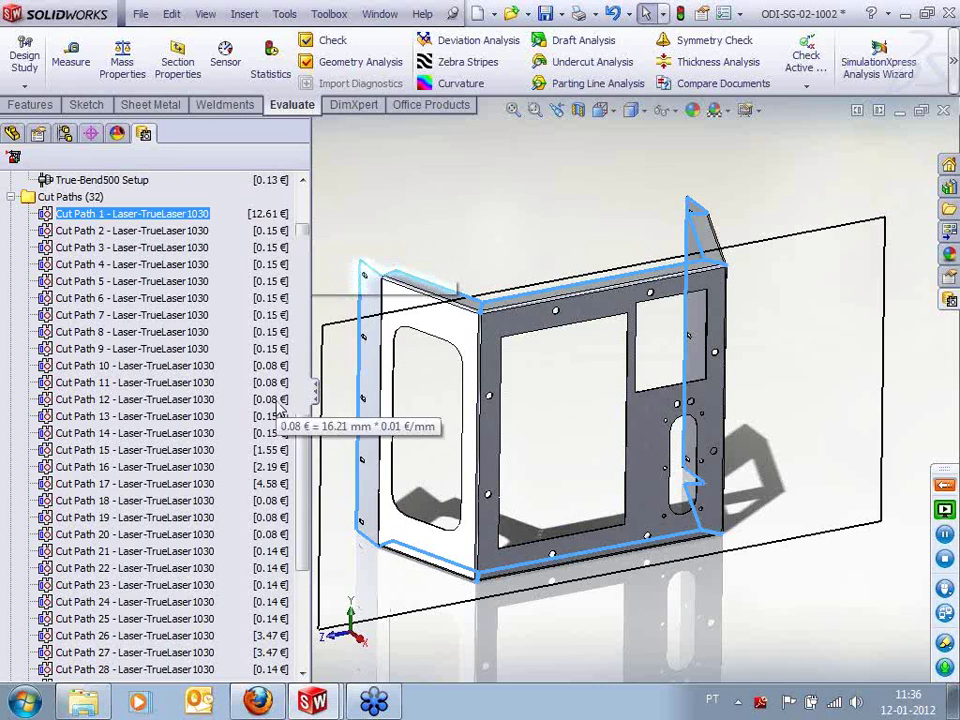
click(152, 383)
click(150, 366)
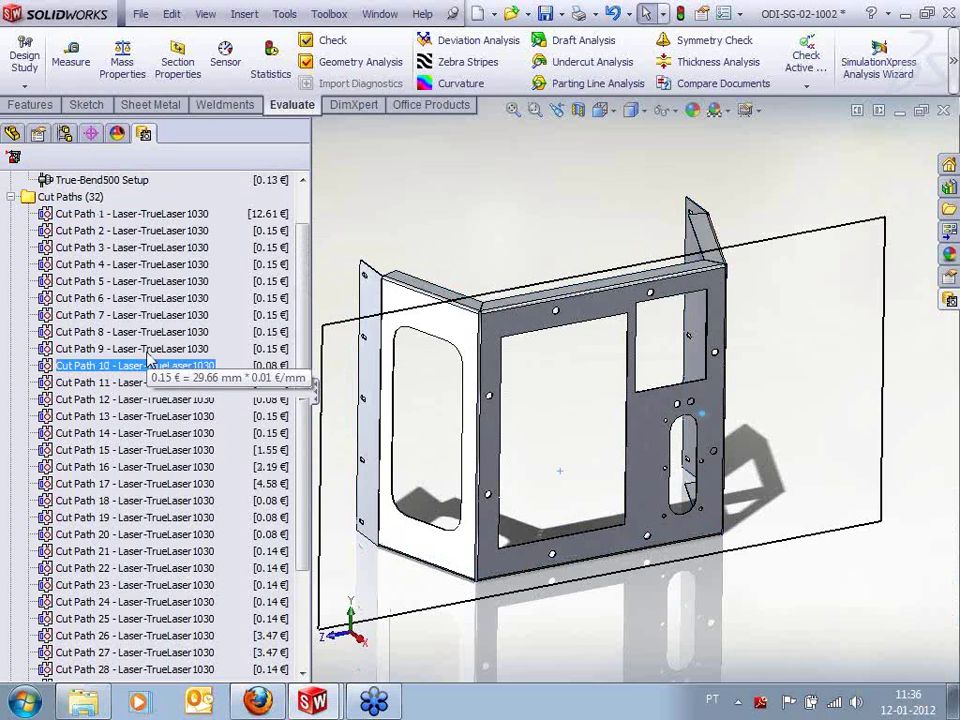
click(148, 350)
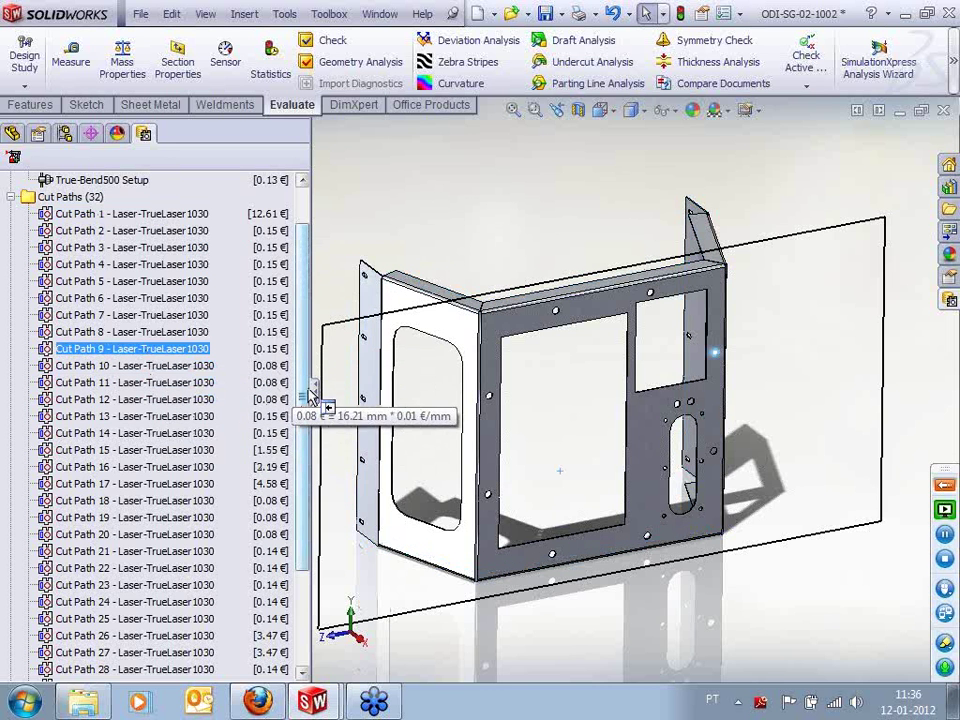
Highlight Cut Path 17 on the model, compare its cost with the other cut paths, and collapse the Cut Paths list
drag(305, 395, 308, 413)
scroll(310, 418, down, 2)
click(163, 350)
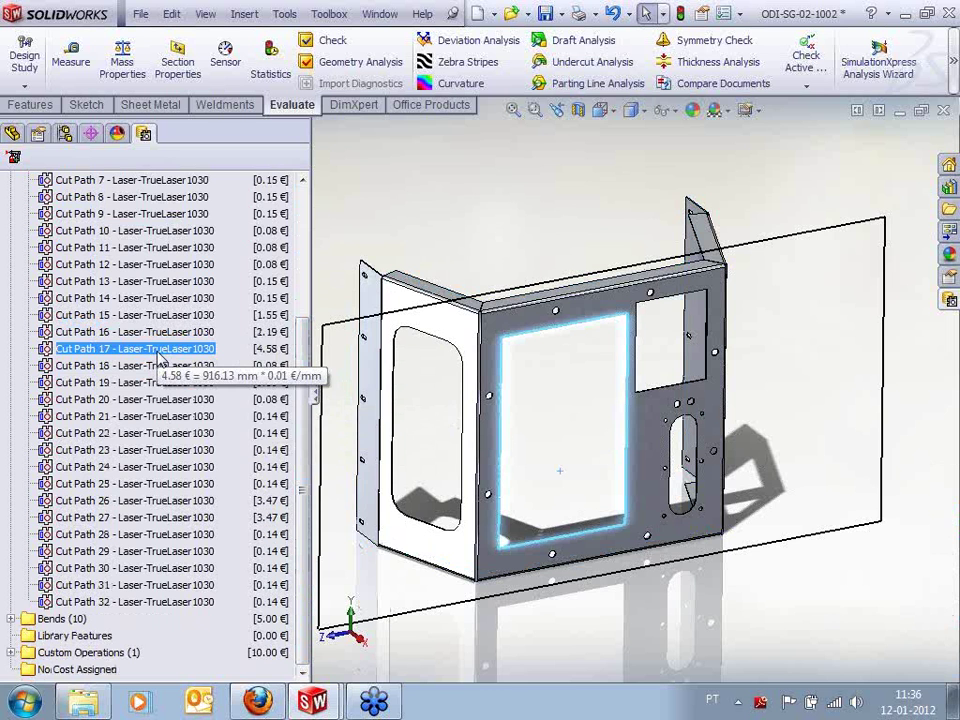
mouse_move(276, 360)
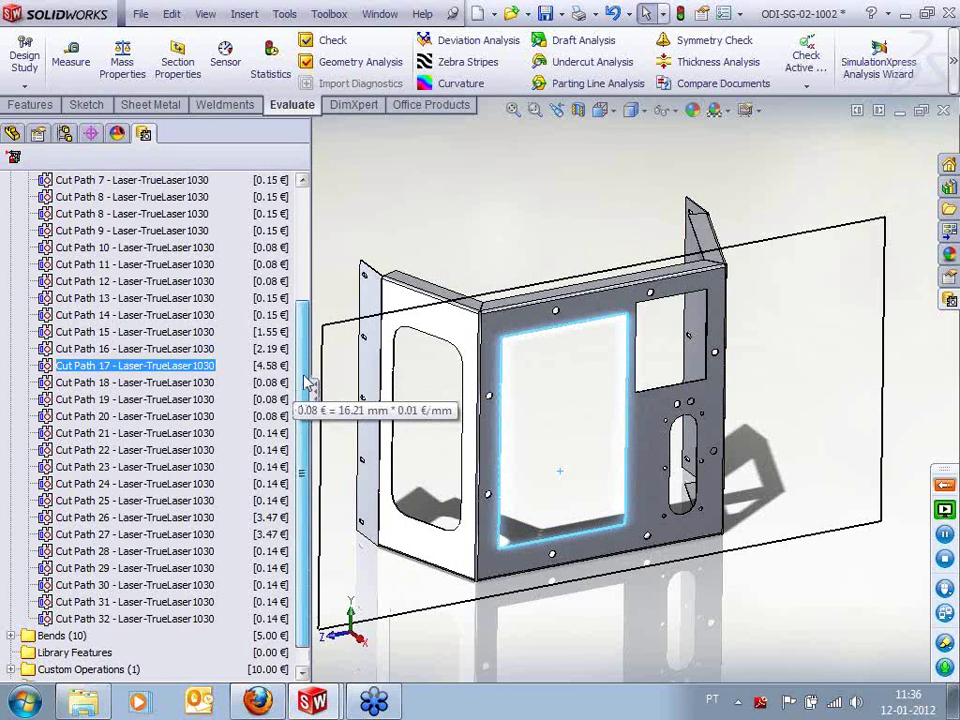
scroll(305, 290, up, 4)
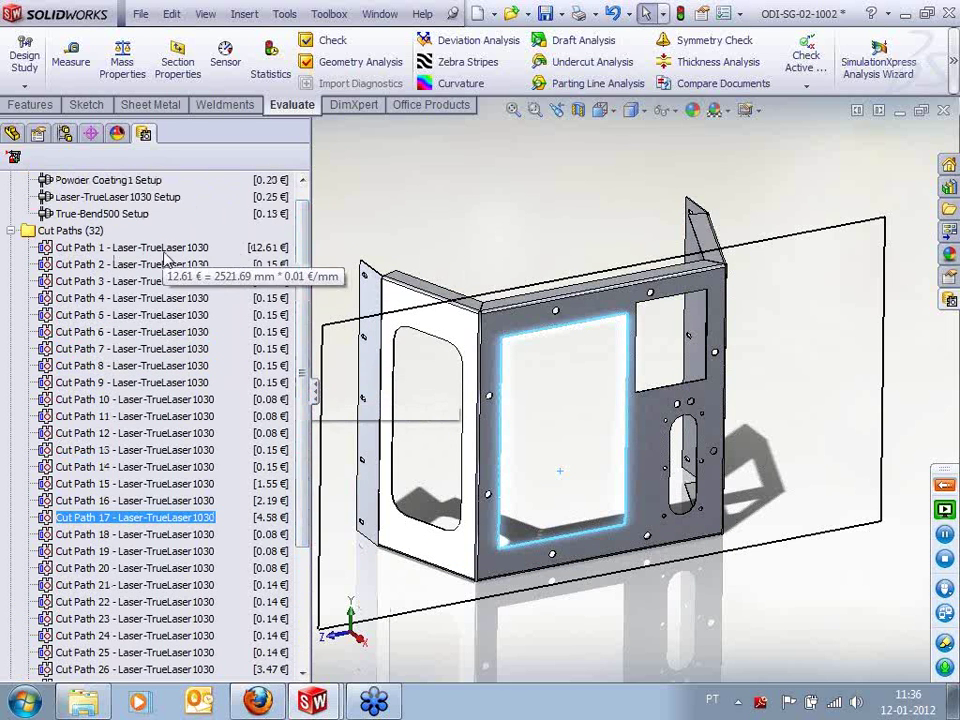
mouse_move(165, 453)
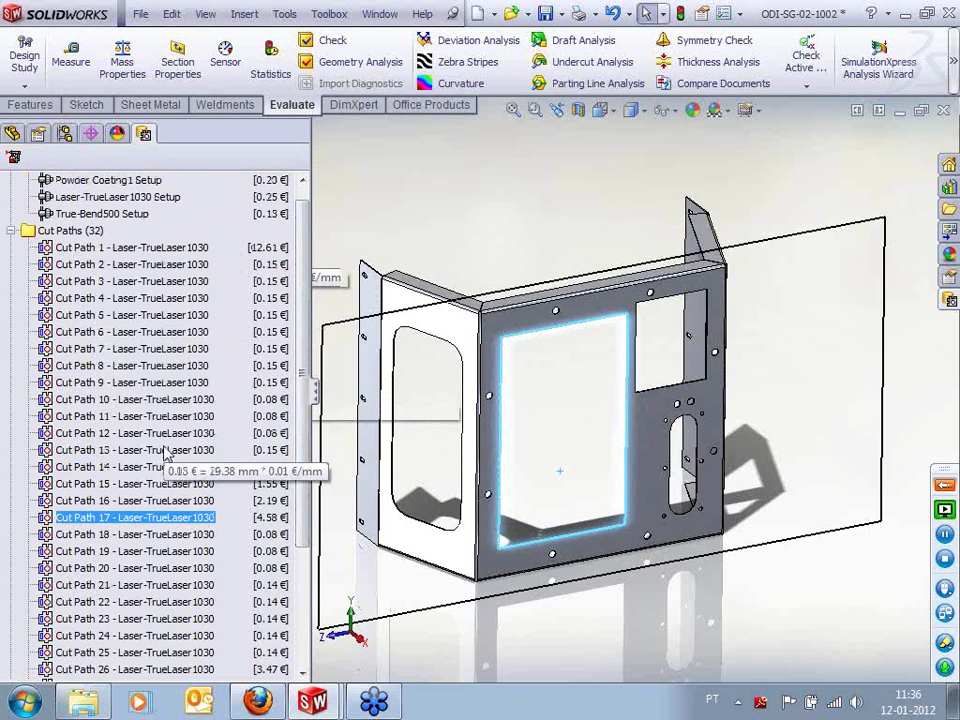
click(10, 230)
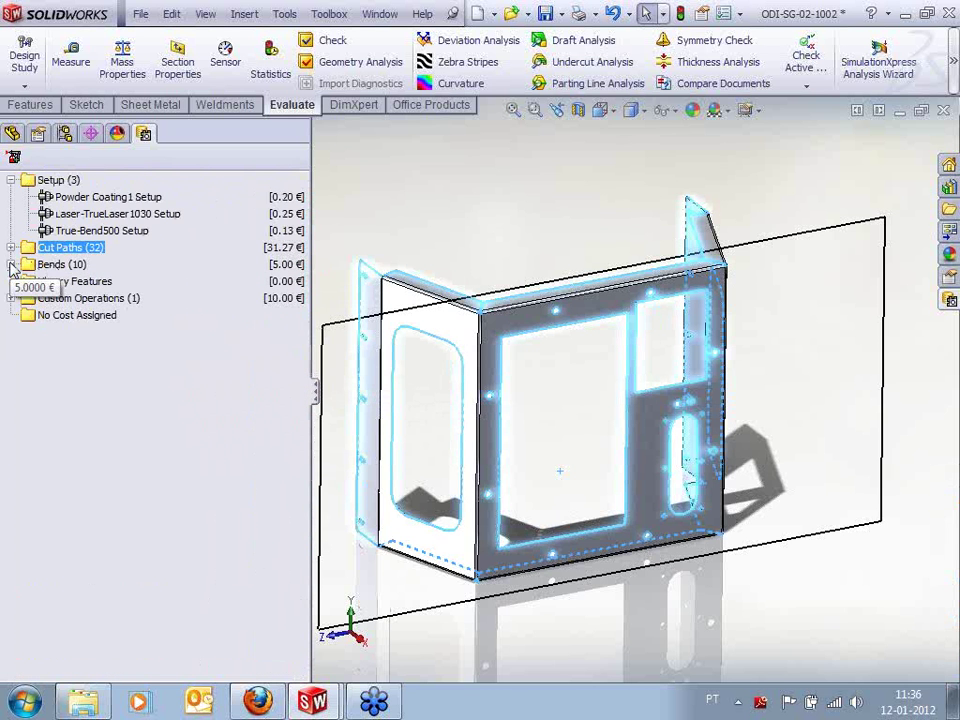
Expand the Bends, highlight several edge bends on the model to review their individual costs, and collapse the list
click(10, 264)
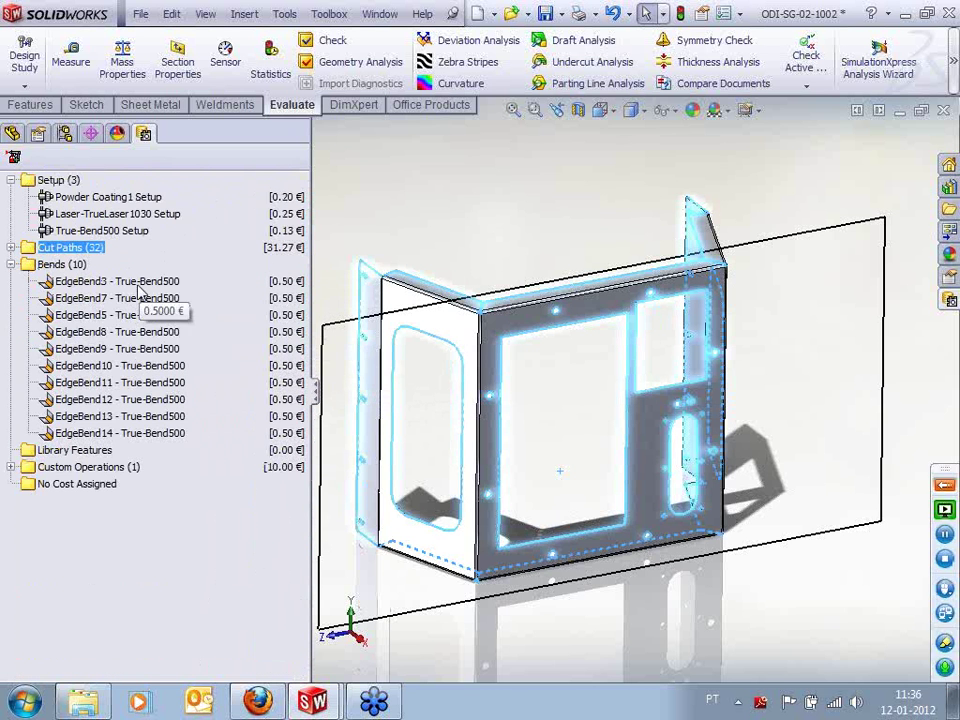
click(105, 281)
click(110, 315)
click(110, 348)
click(110, 382)
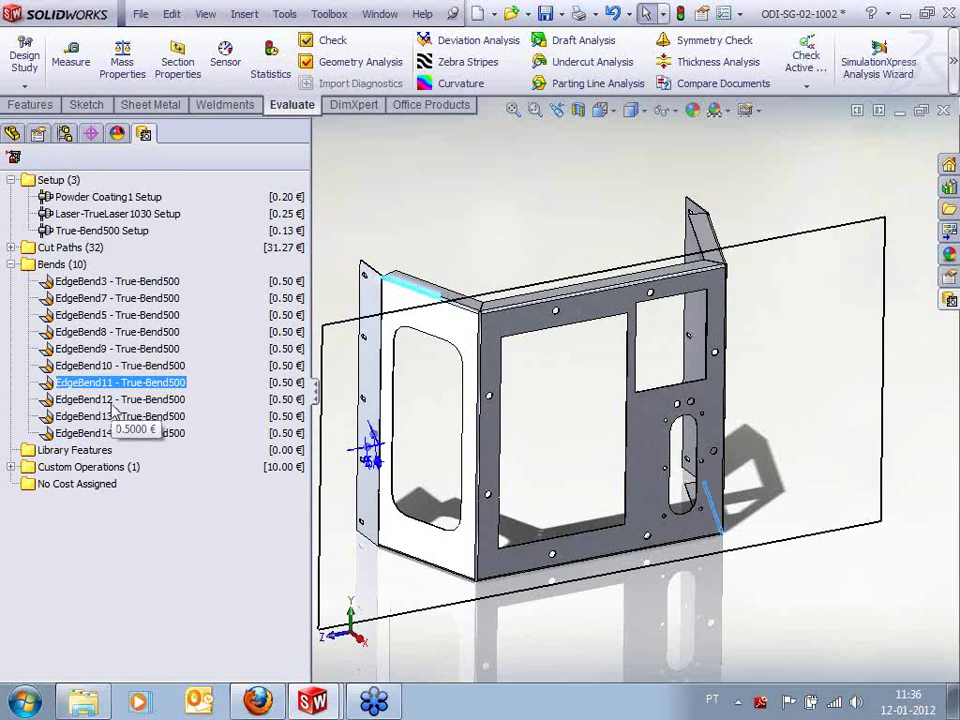
click(110, 433)
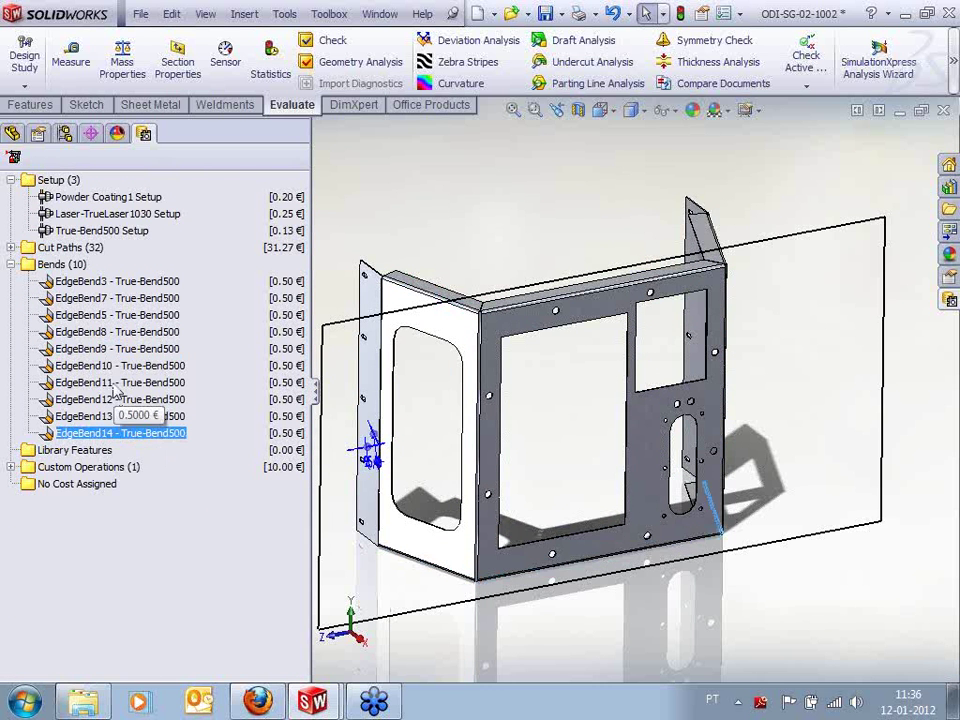
click(110, 331)
click(110, 298)
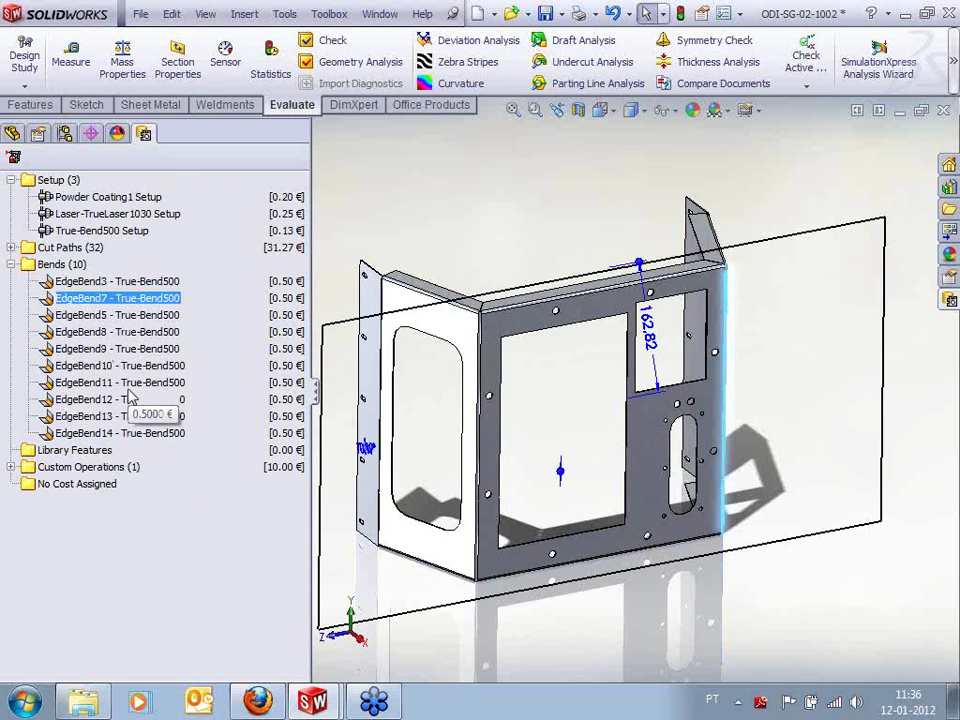
click(11, 264)
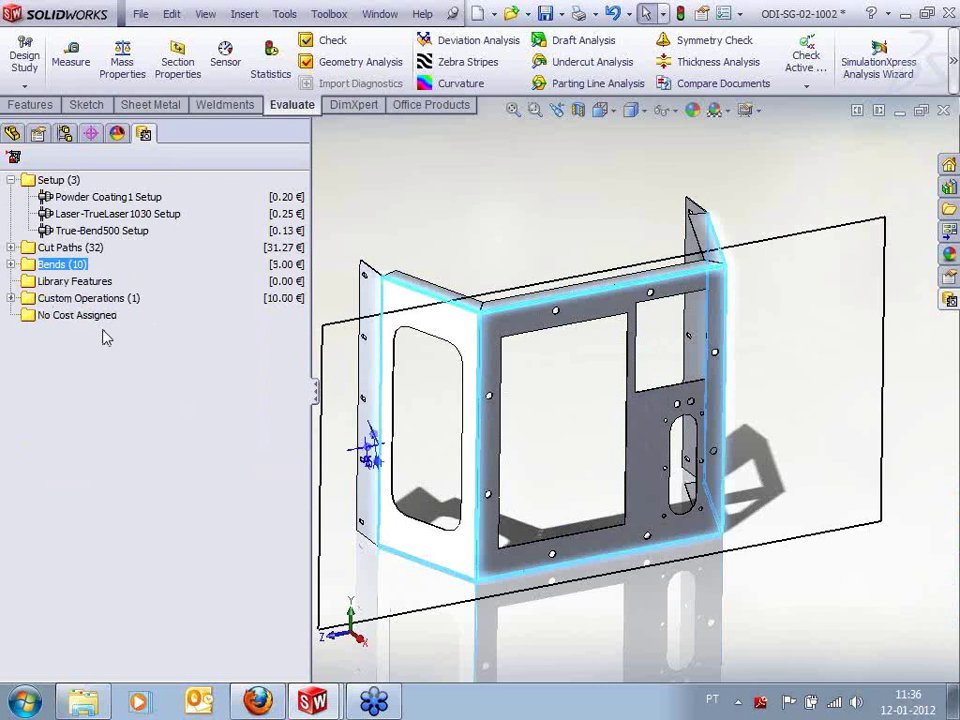
Expand the Custom Operations and examine the cost of the Powder Coating1 - Part operation
click(24, 299)
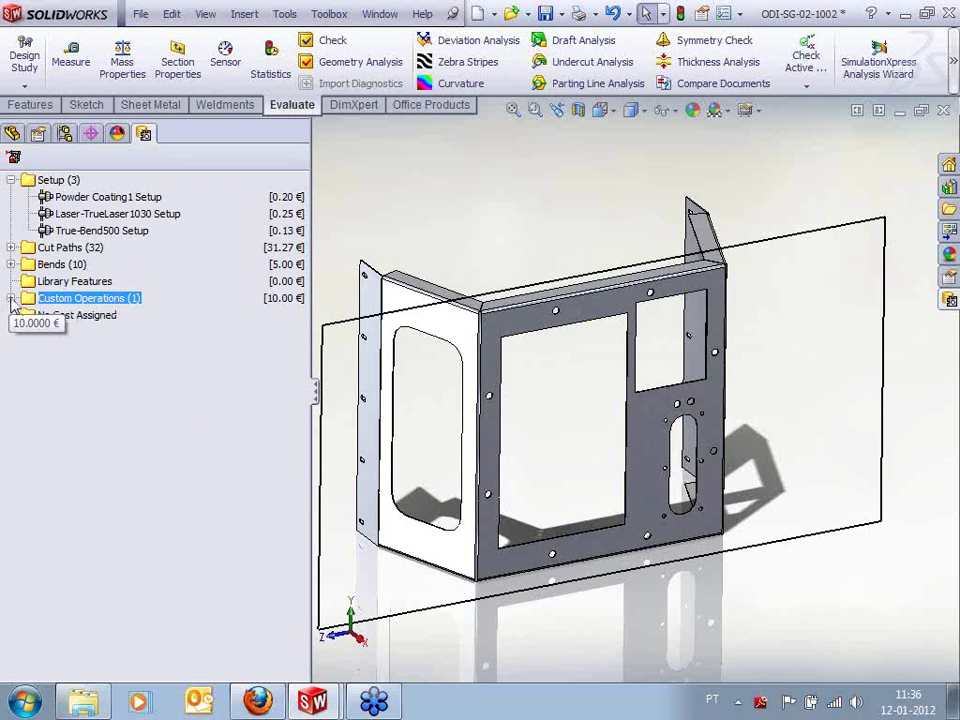
click(11, 298)
click(105, 315)
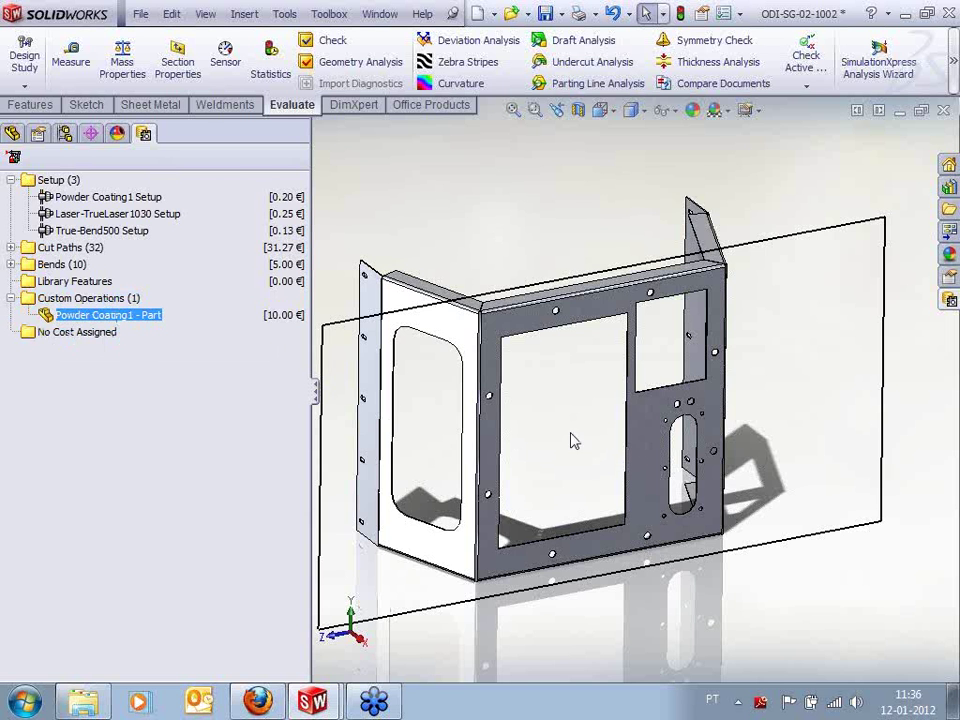
scroll(540, 437, down, 3)
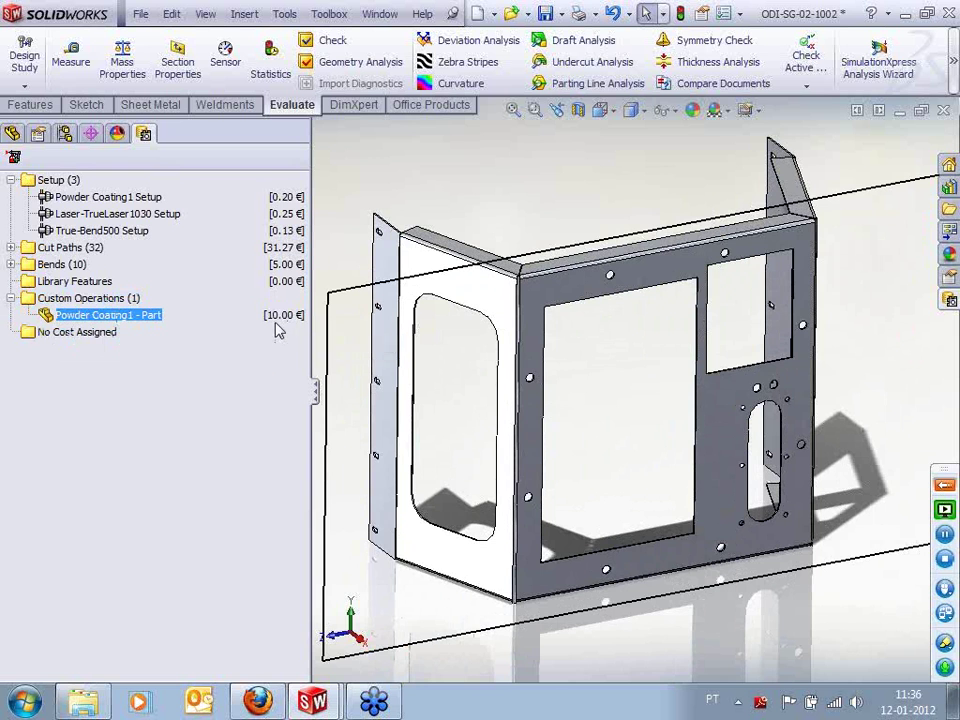
Apply a cost override of 8 € to the Powder Coating1 - Part operation and review the estimated cost per part
right_click(160, 316)
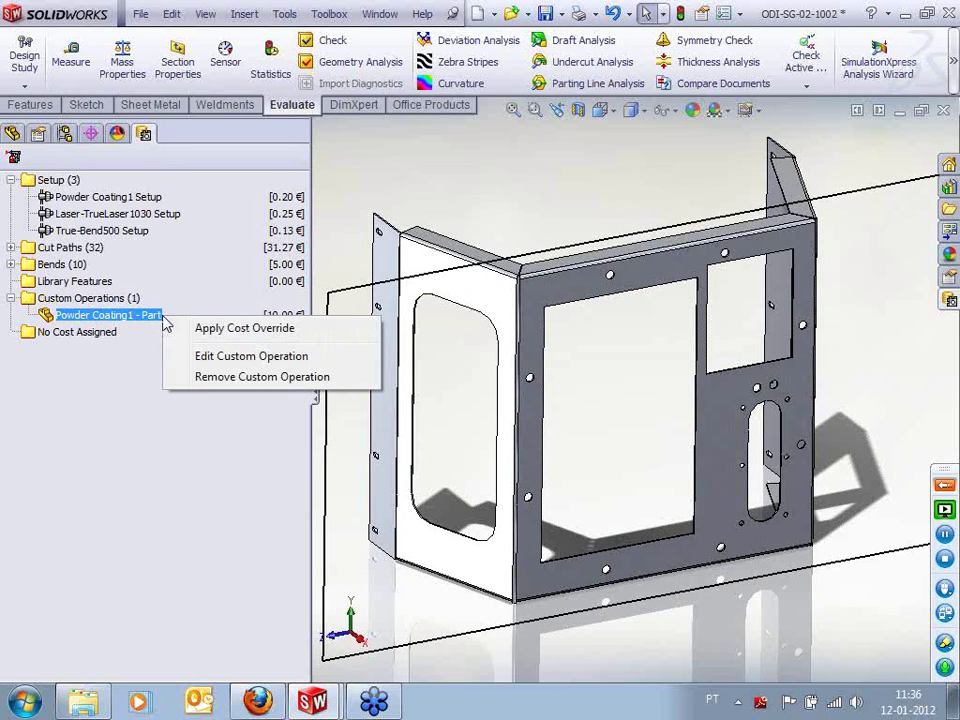
click(308, 331)
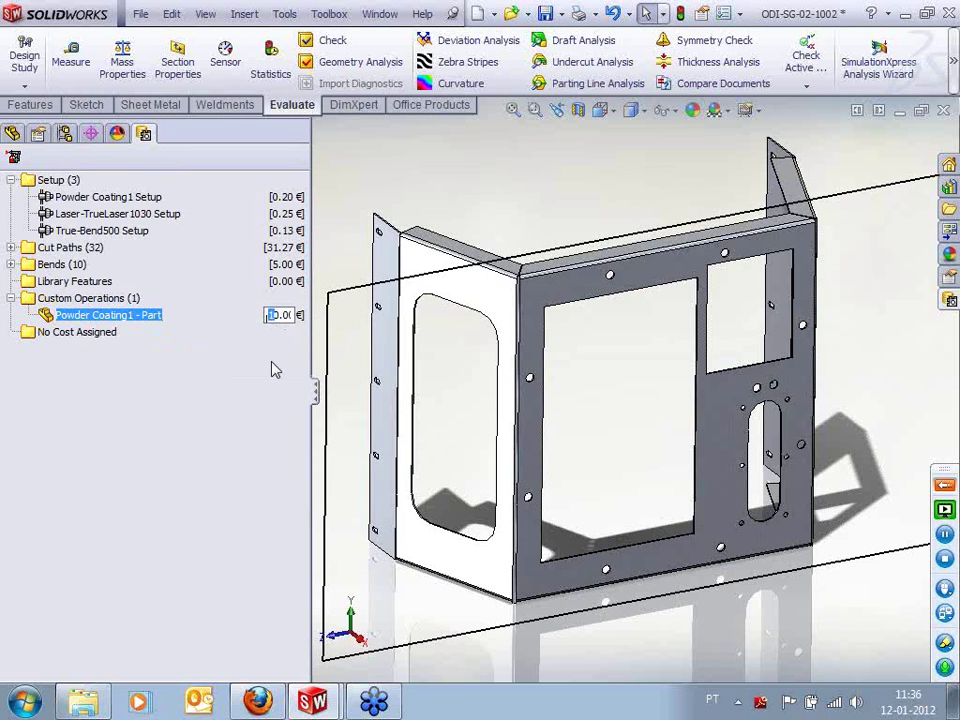
key(Delete)
key(Delete)
text(8)
key(Return)
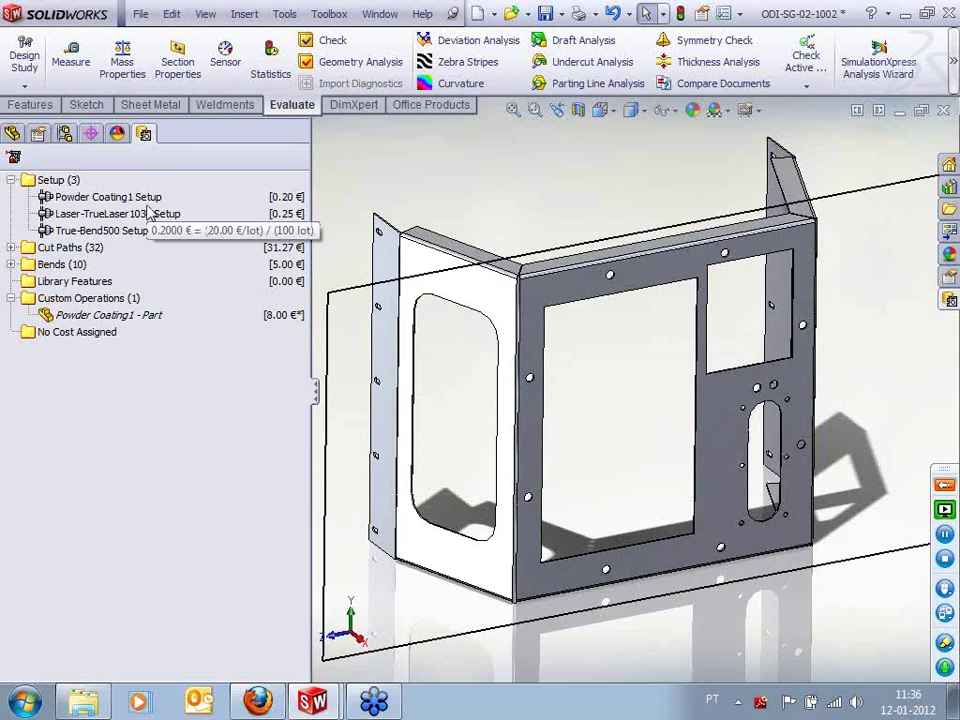
click(950, 301)
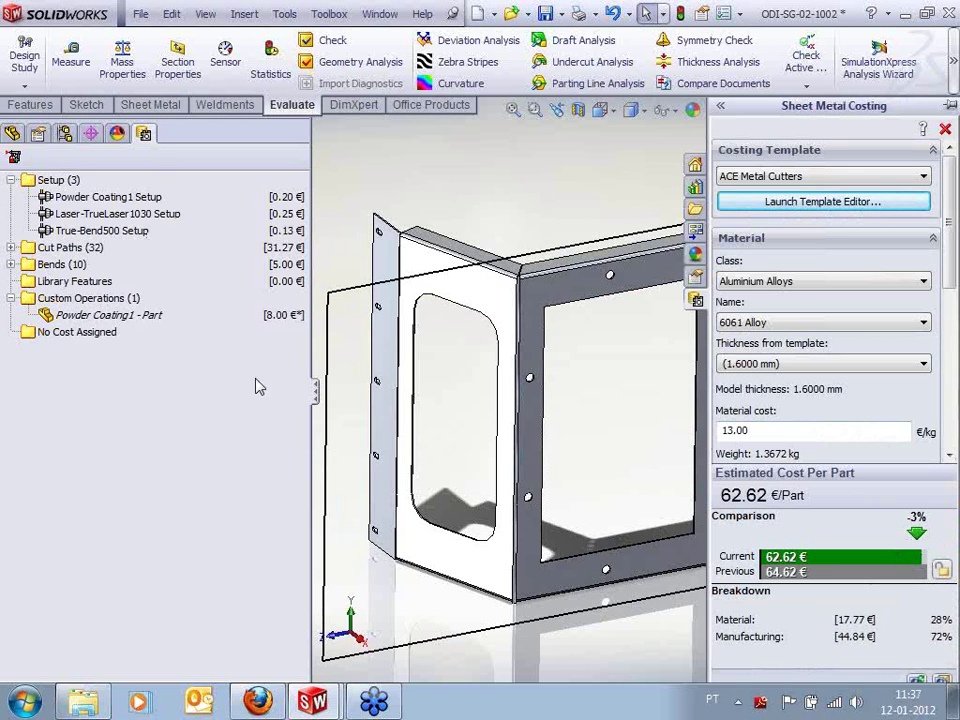
Remove the cost override from the Powder Coating1 - Part operation and narrow the costing tree pane
right_click(293, 330)
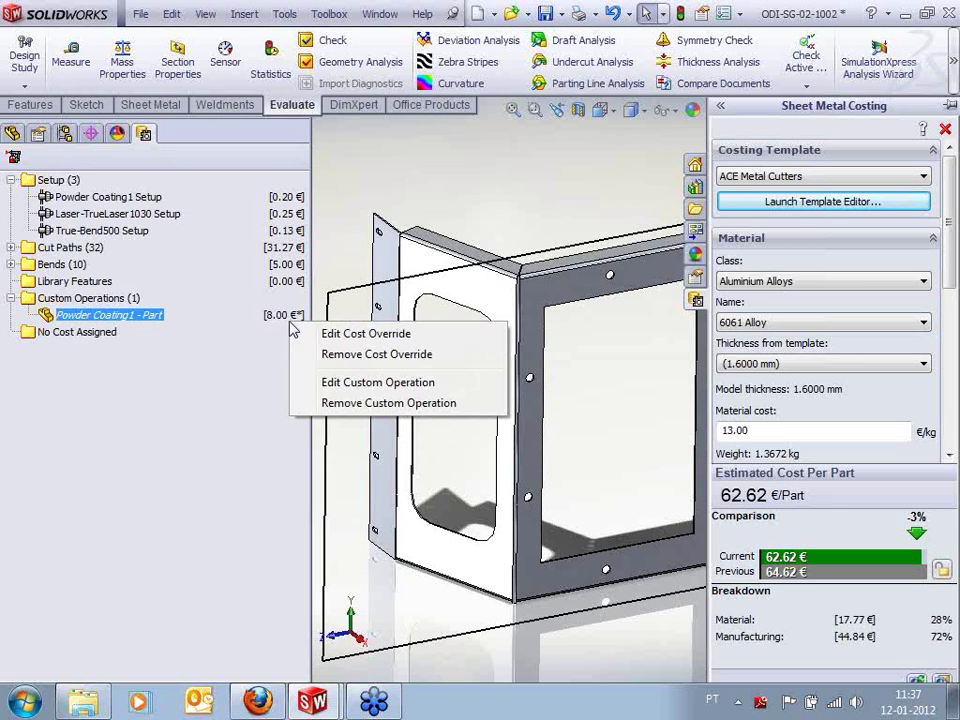
click(400, 354)
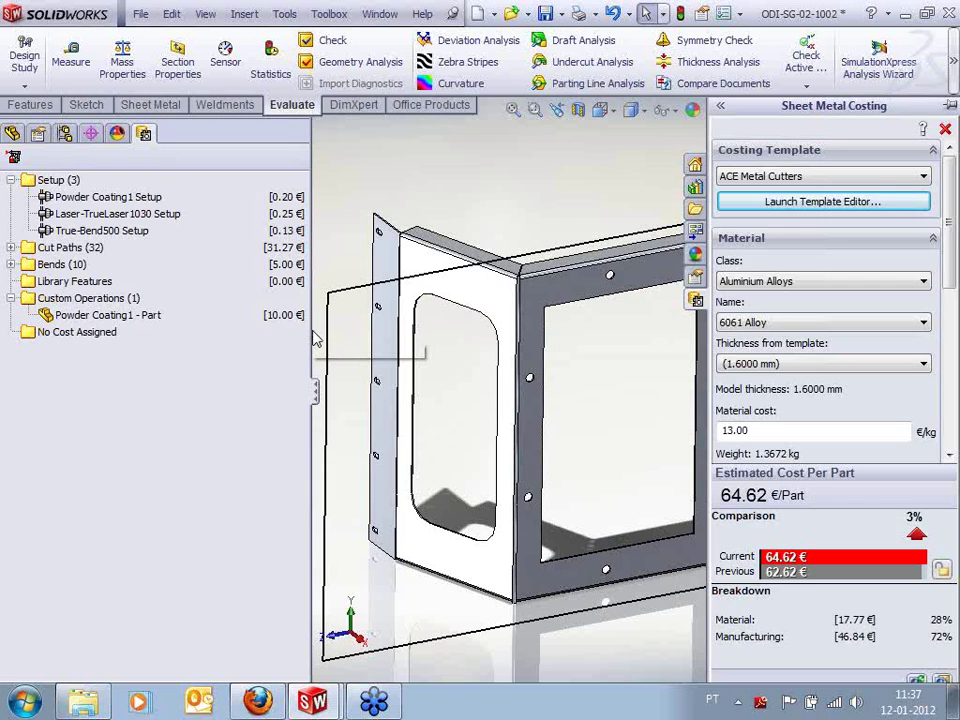
drag(313, 336, 258, 340)
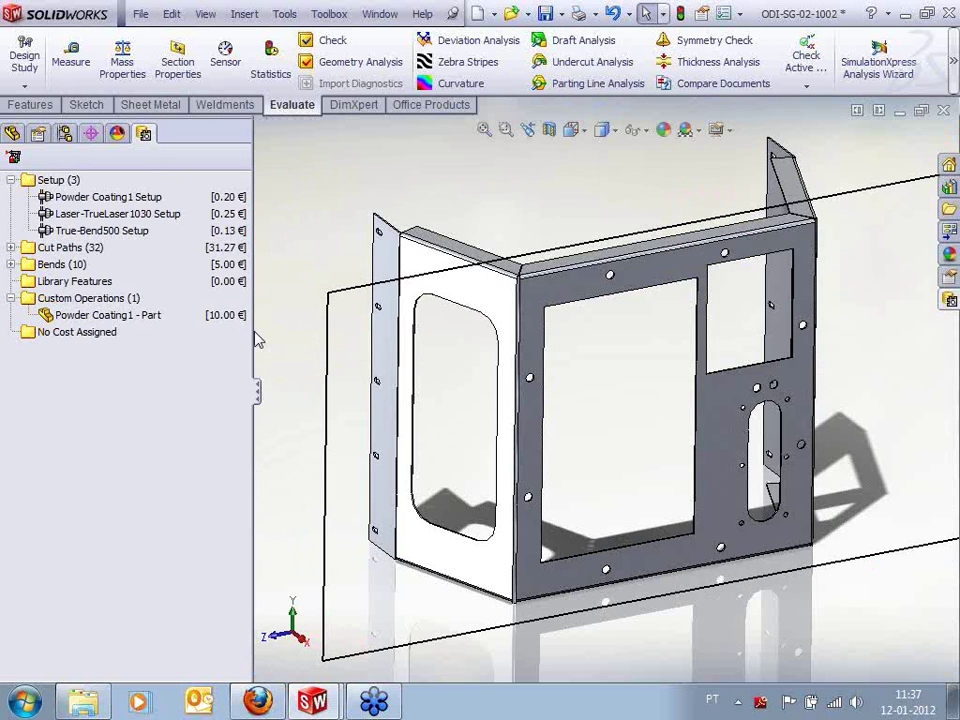
Lock the current estimated cost per part as the comparison baseline and narrow the costing tree pane
click(949, 299)
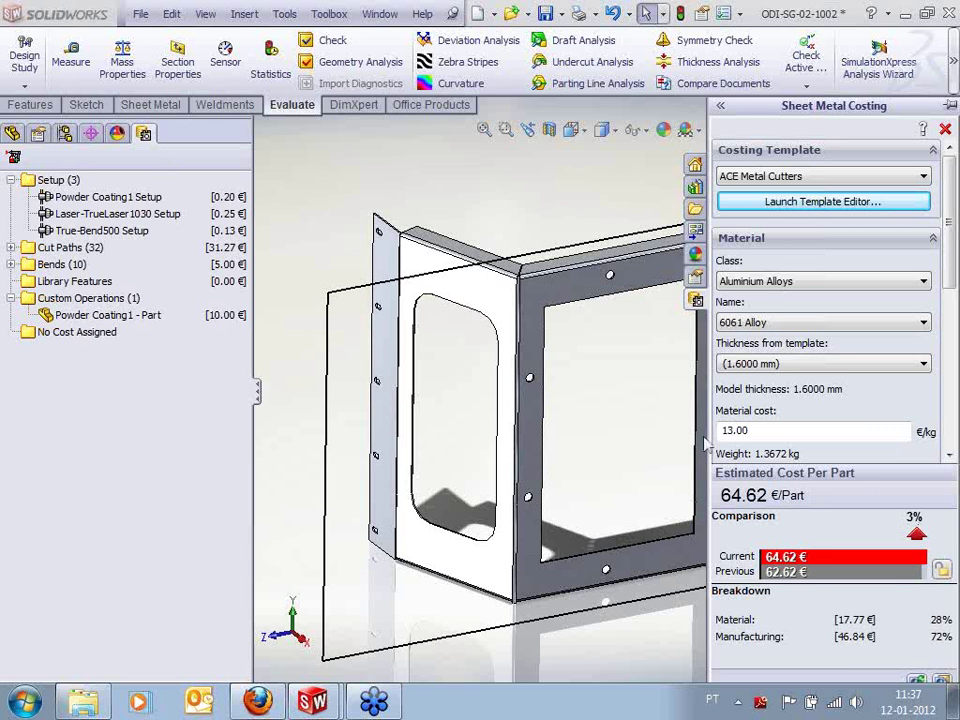
click(943, 569)
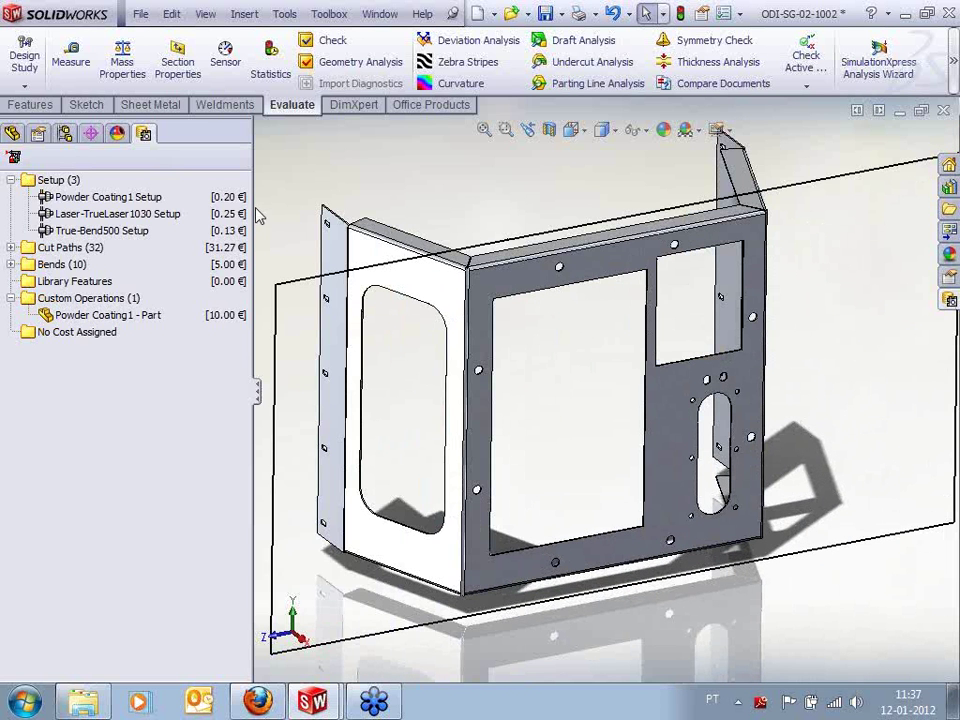
drag(255, 200, 214, 200)
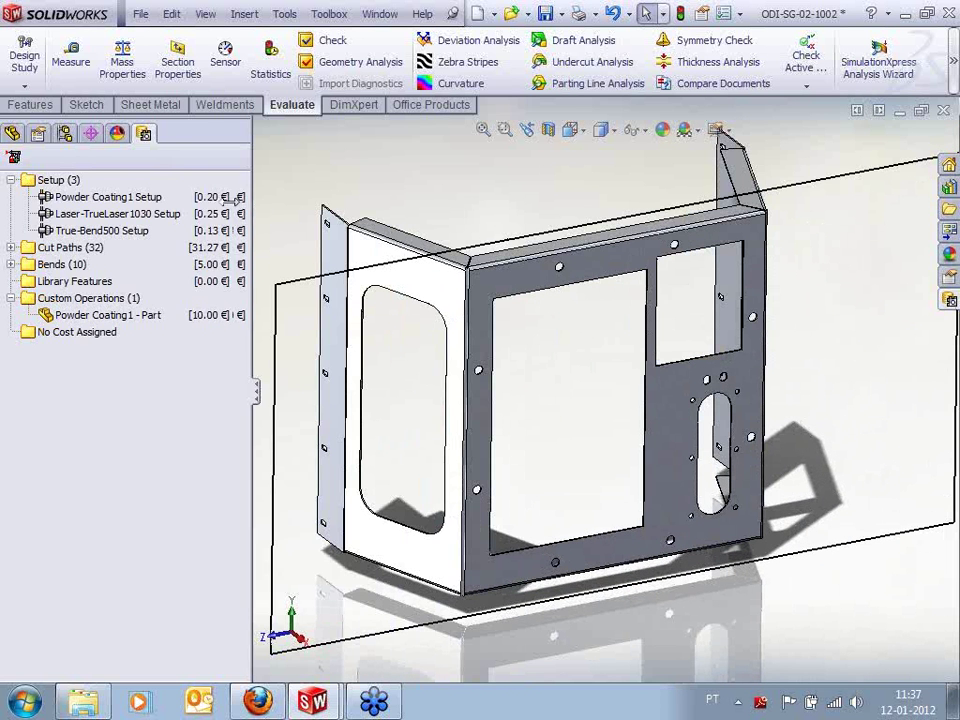
Activate the Lightening Holes configuration of the bracket
click(64, 134)
middle_drag(640, 402, 602, 403)
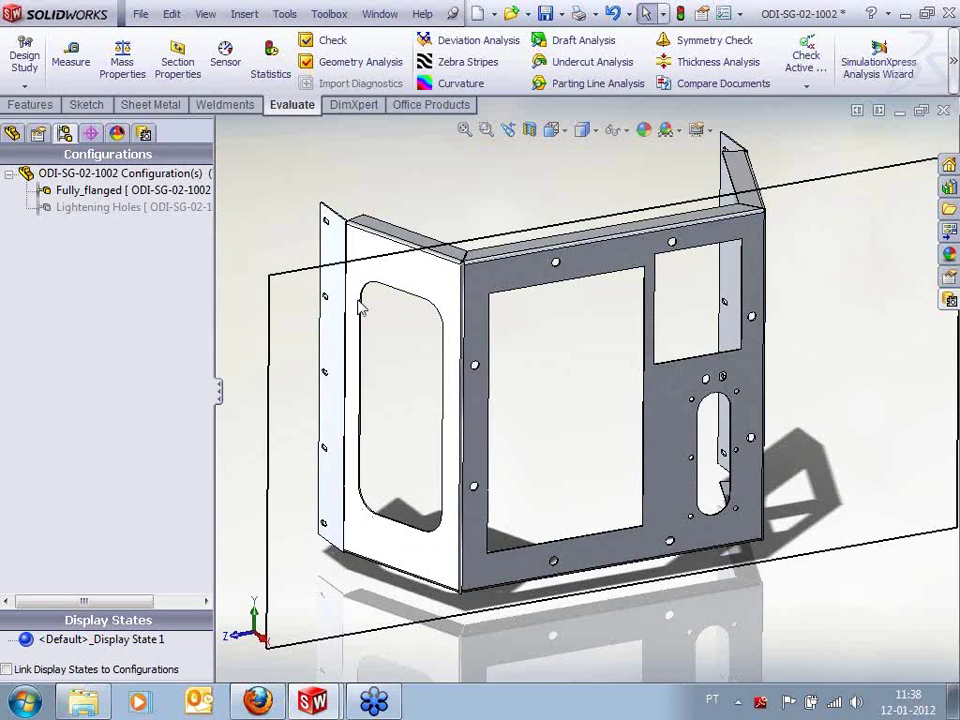
double_click(100, 207)
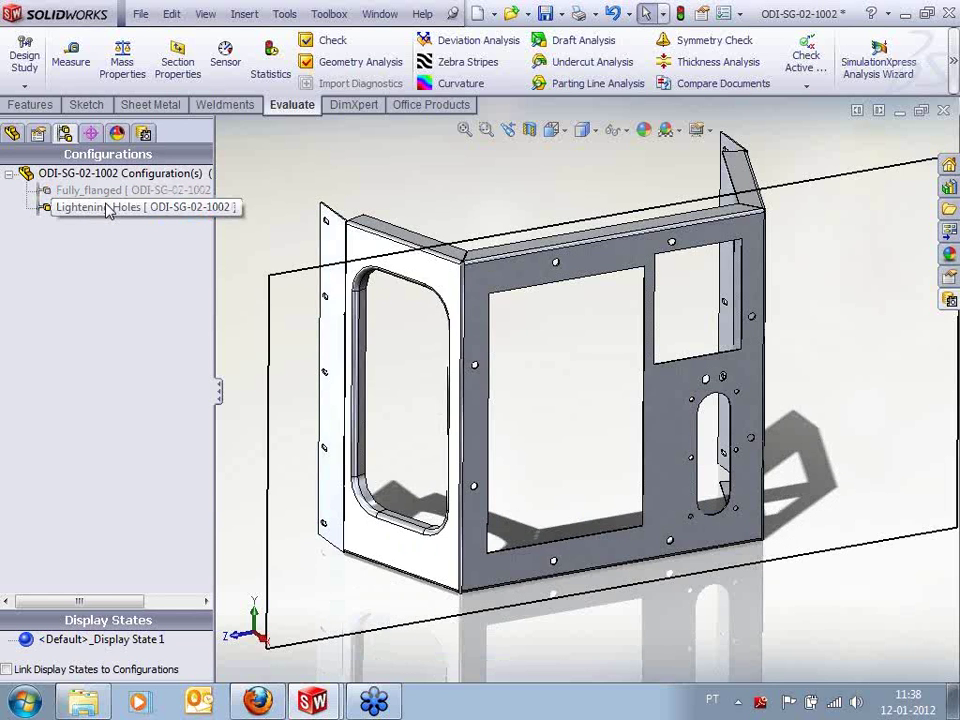
click(598, 439)
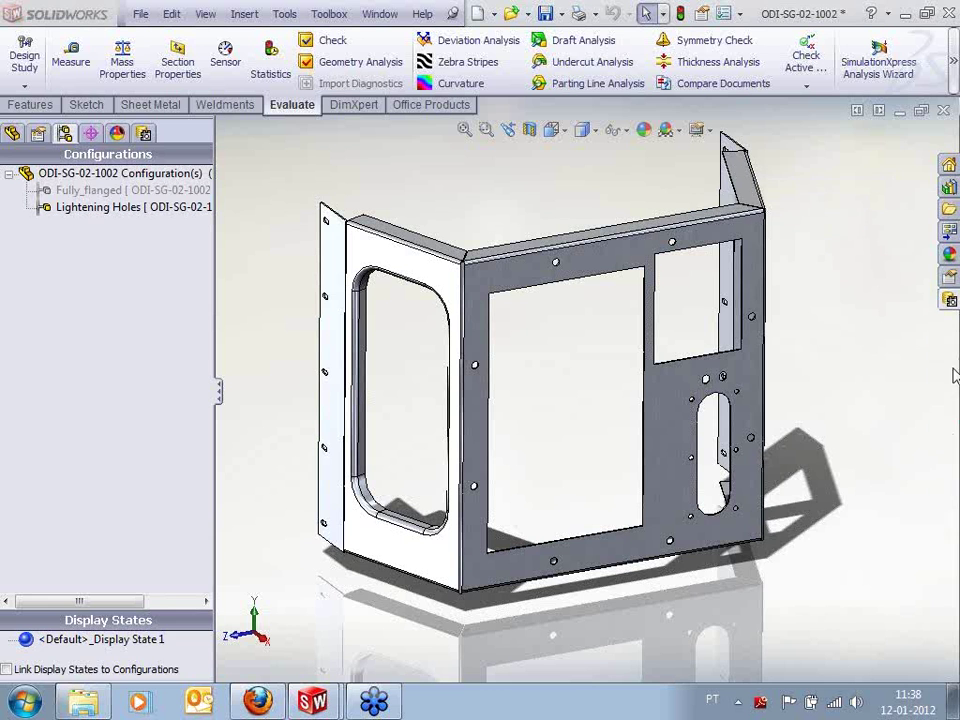
Apply the ACE Metal Cutters costing template to the Lightening Holes configuration
click(949, 301)
click(923, 177)
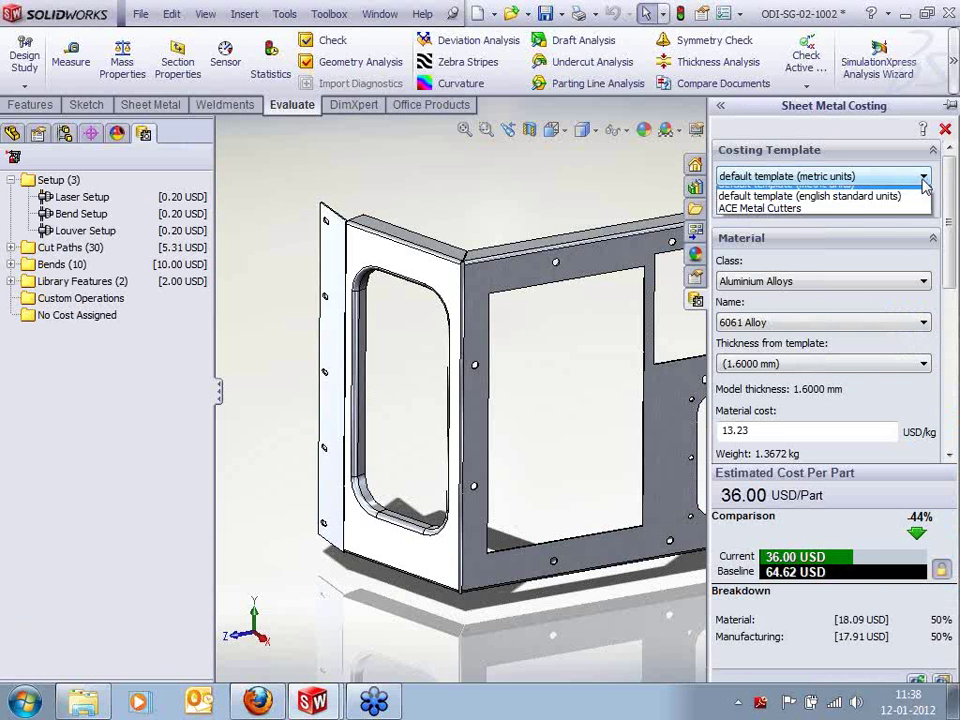
click(819, 218)
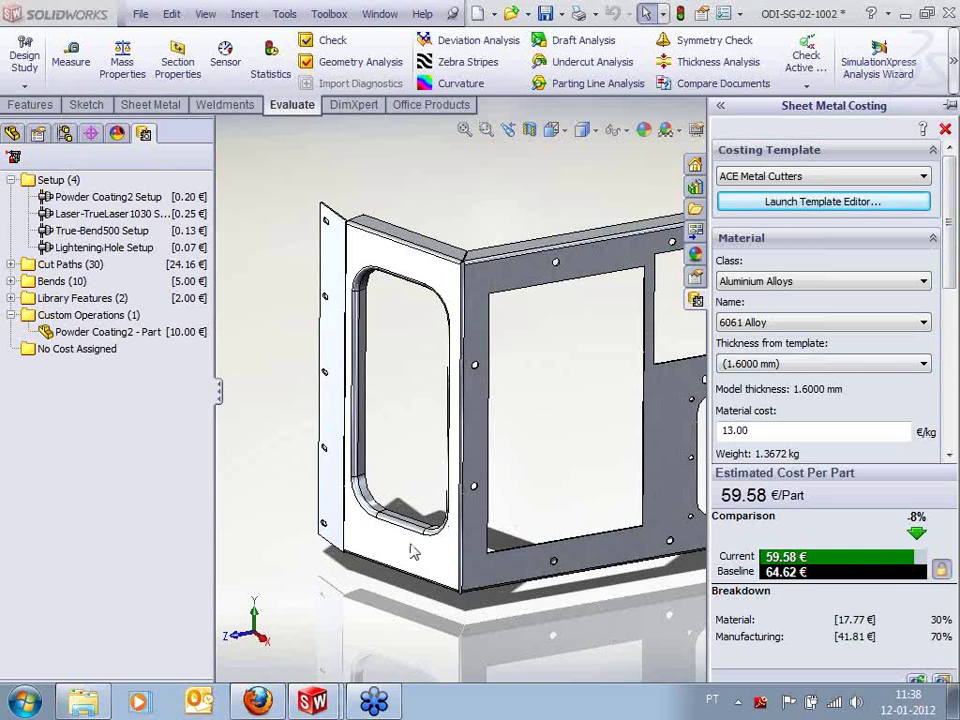
Expand the Library Features and highlight Lightning_hole11 and Lightning_hole12 on the model to examine their stroke costs
double_click(76, 298)
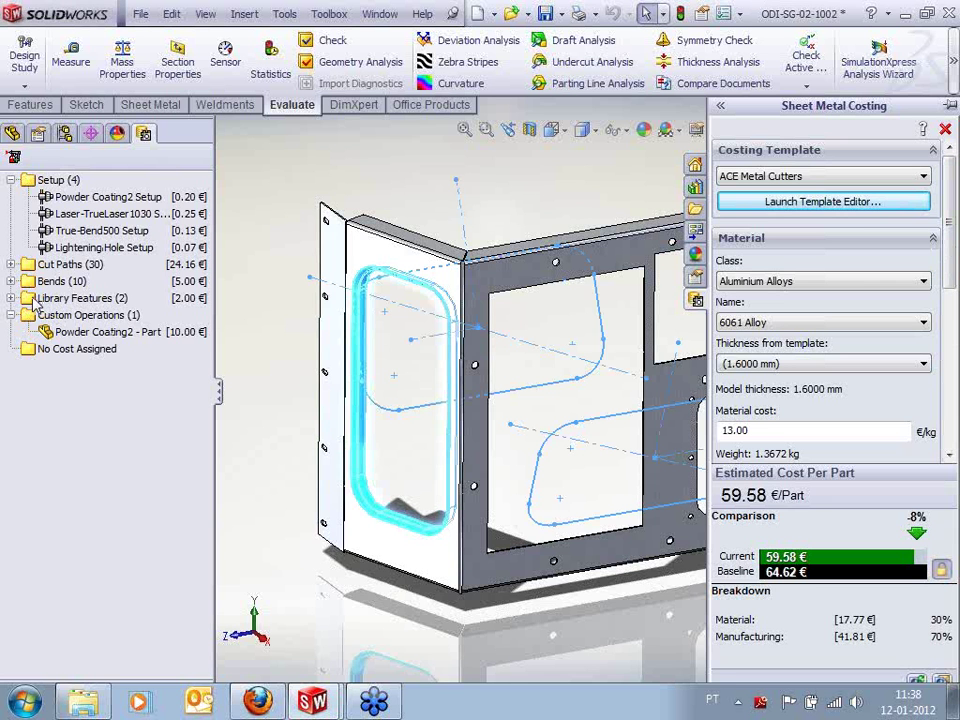
click(105, 316)
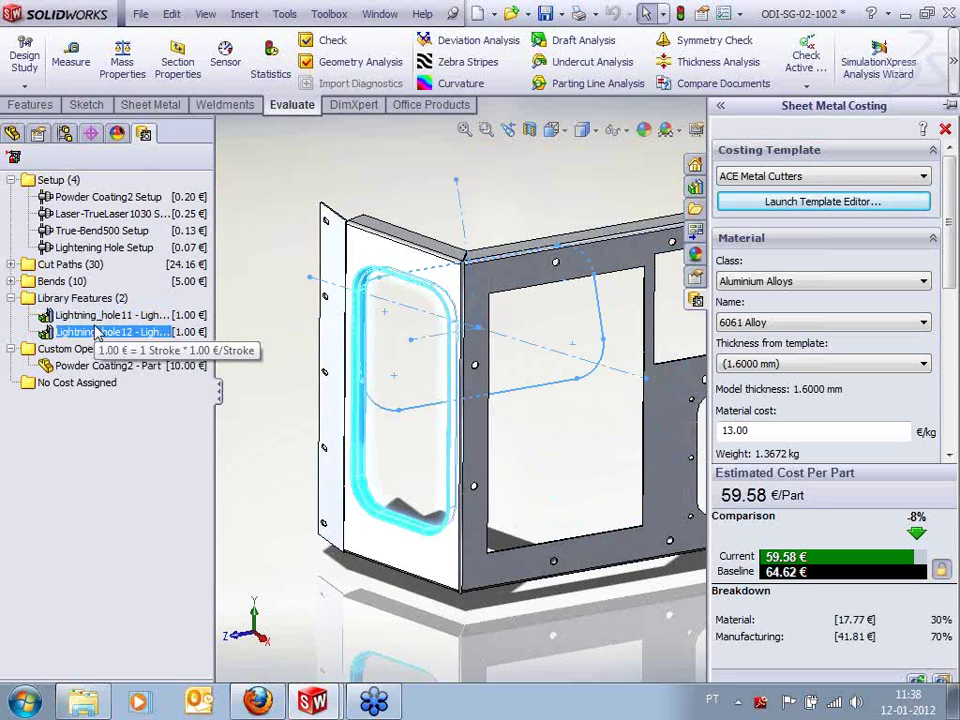
click(582, 385)
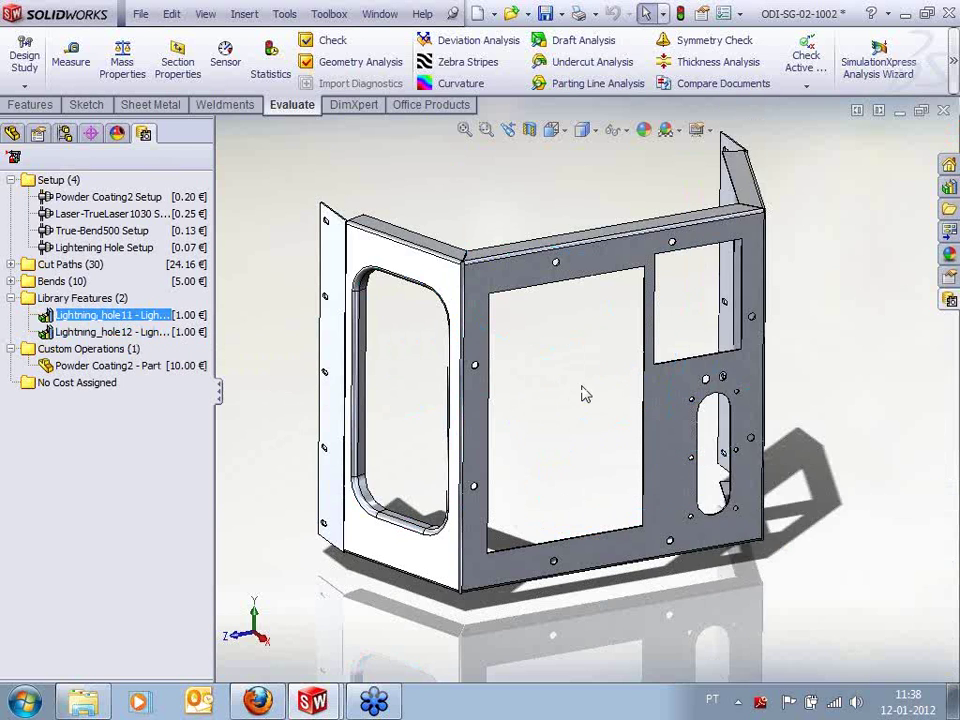
scroll(600, 385, up, 3)
scroll(686, 415, down, 3)
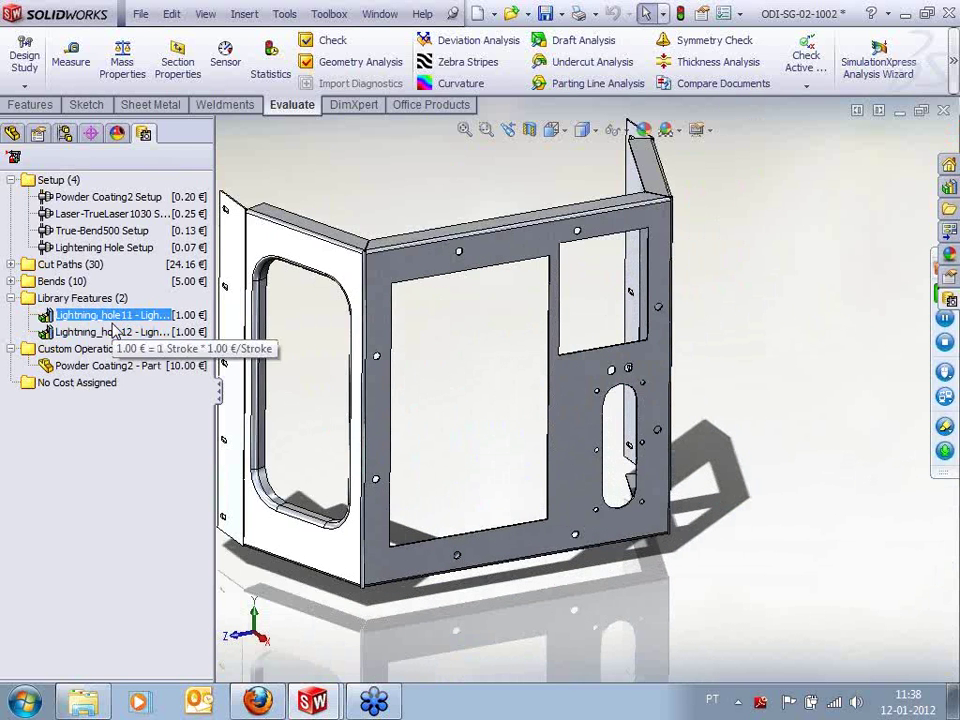
middle_drag(463, 389, 484, 386)
scroll(493, 343, down, 3)
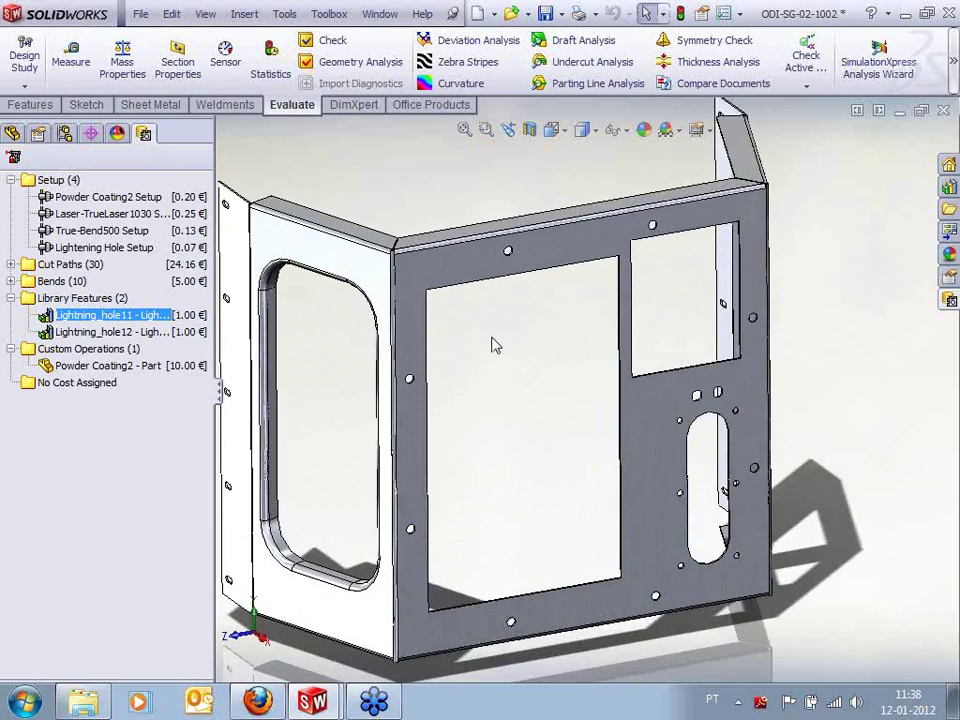
middle_drag(497, 343, 554, 392)
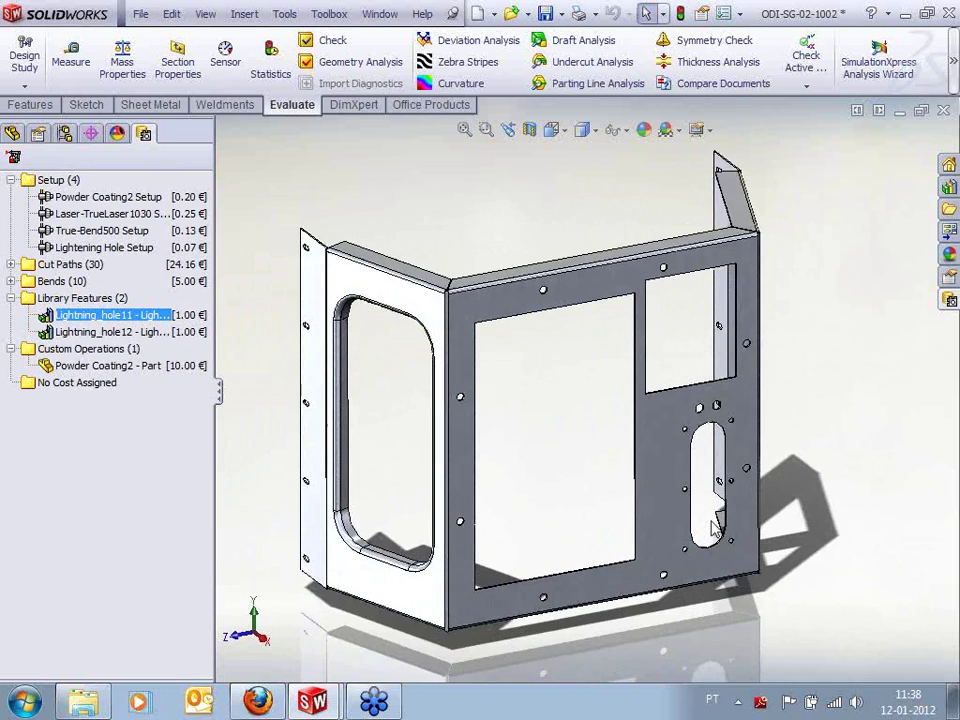
scroll(713, 522, down, 1)
scroll(566, 443, up, 2)
scroll(566, 450, down, 1)
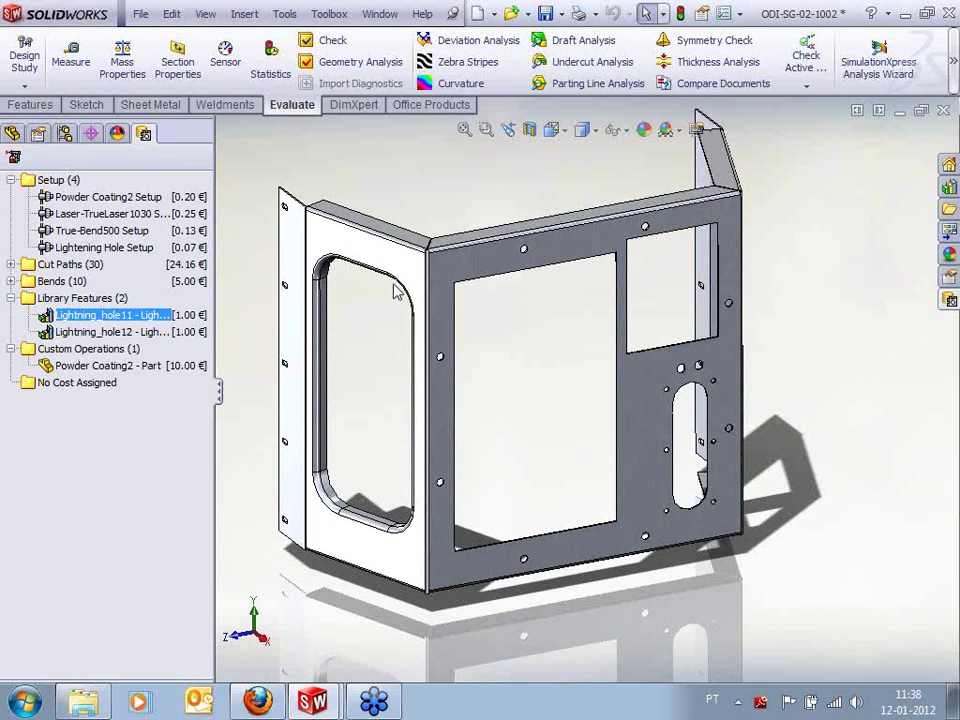
mouse_move(128, 322)
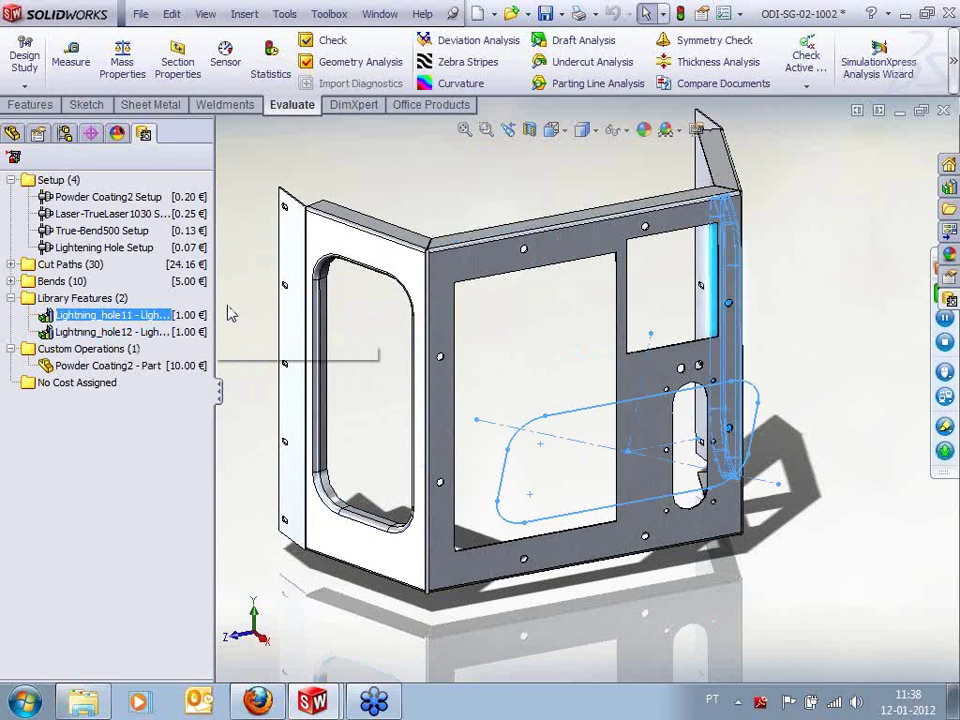
Examine the cost options and cost override of Lightning_hole11, and compare the current cost per part with the baseline
drag(215, 301, 237, 301)
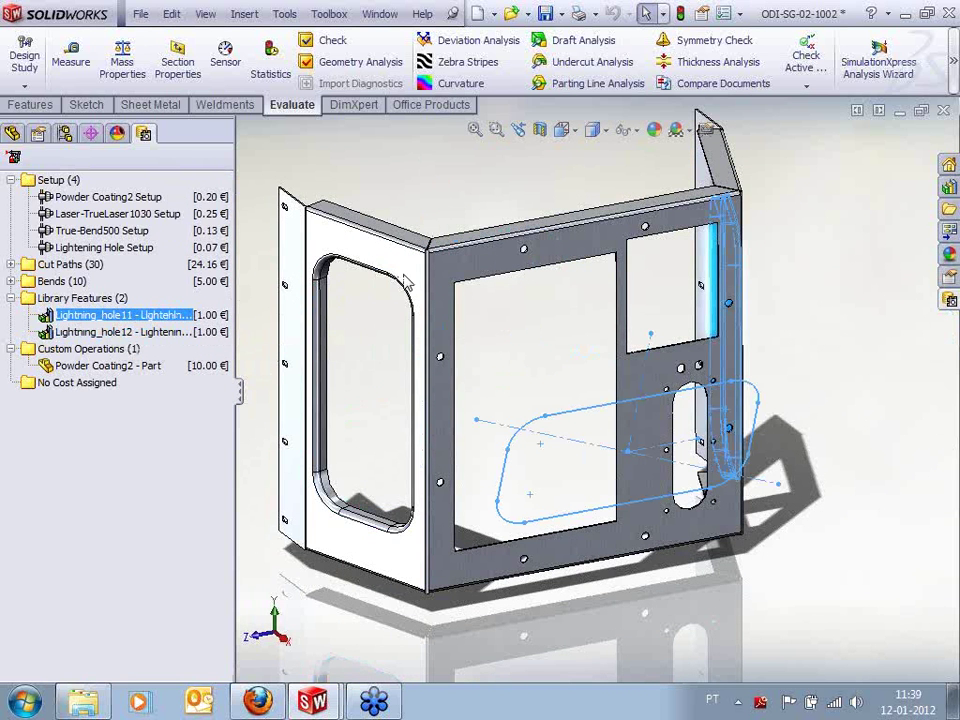
right_click(137, 318)
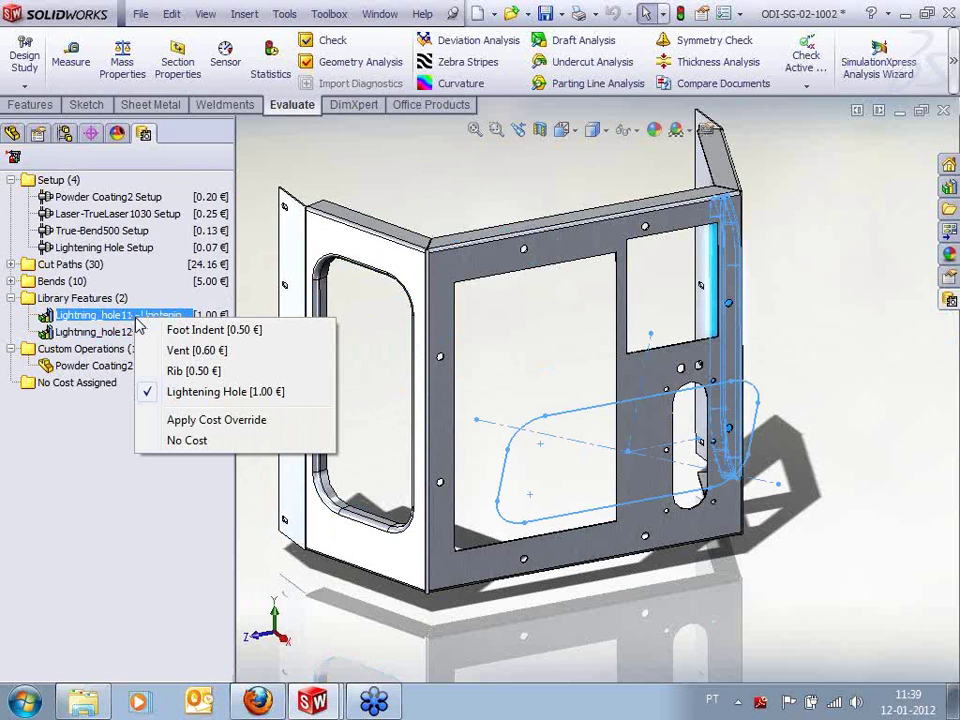
click(258, 421)
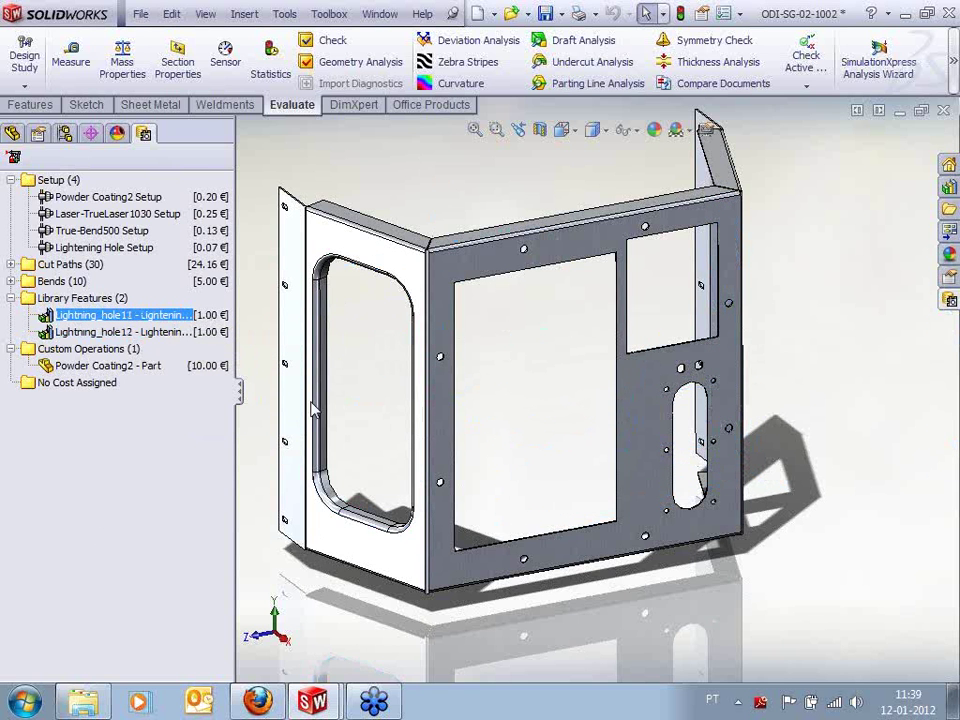
middle_drag(577, 418, 549, 380)
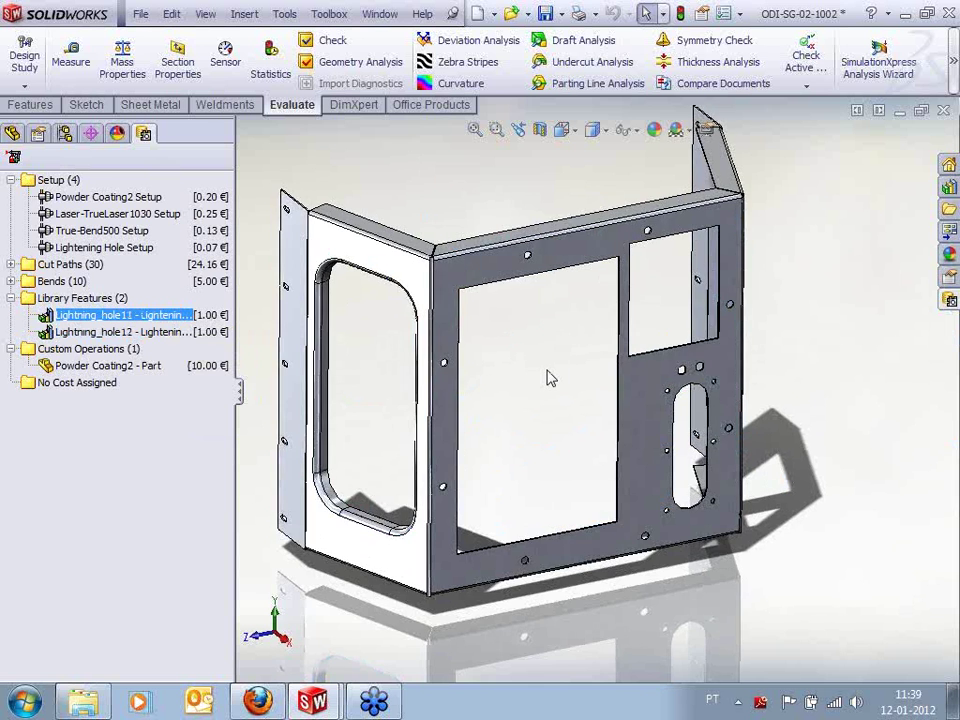
scroll(551, 378, up, 2)
scroll(553, 370, down, 2)
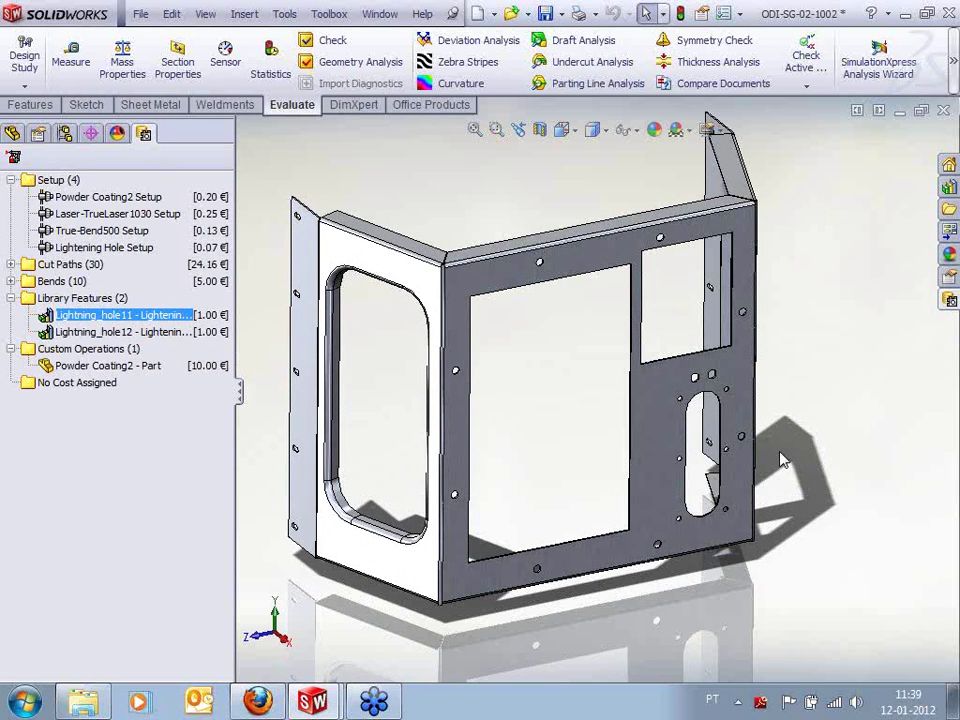
click(949, 302)
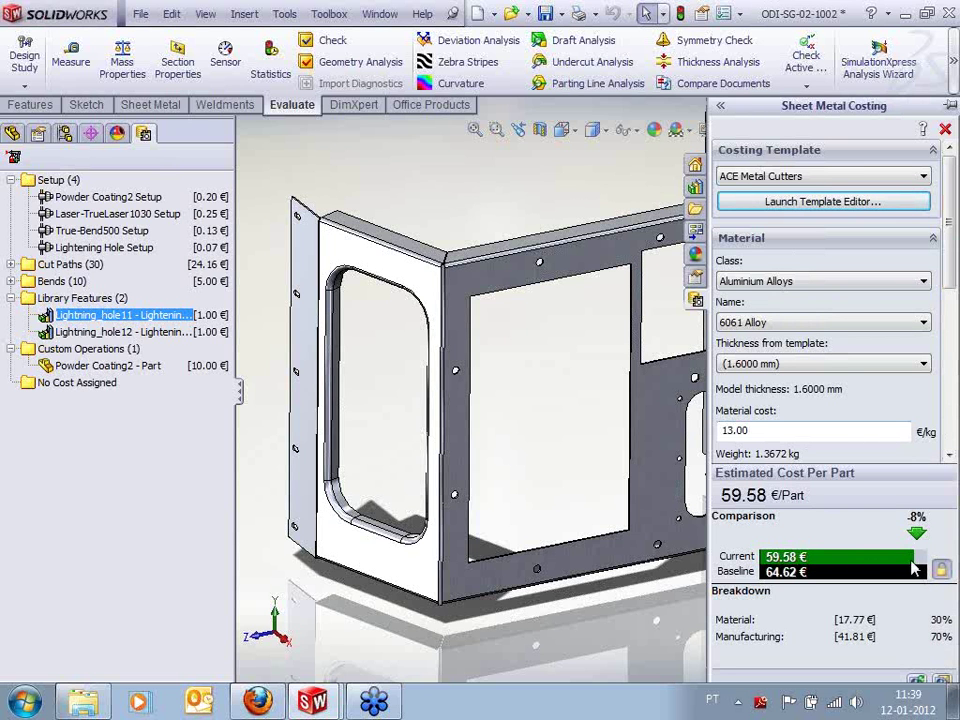
Find the 13 - Costing folder in the Design Library and open it in Windows Explorer
click(695, 208)
drag(957, 305, 953, 245)
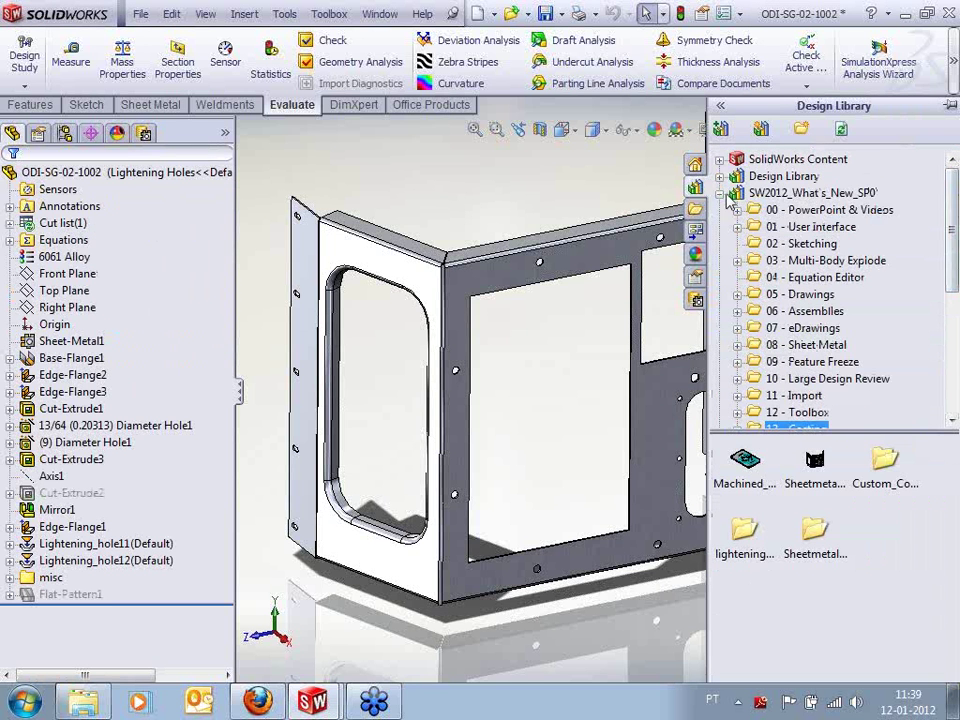
scroll(800, 330, down, 2)
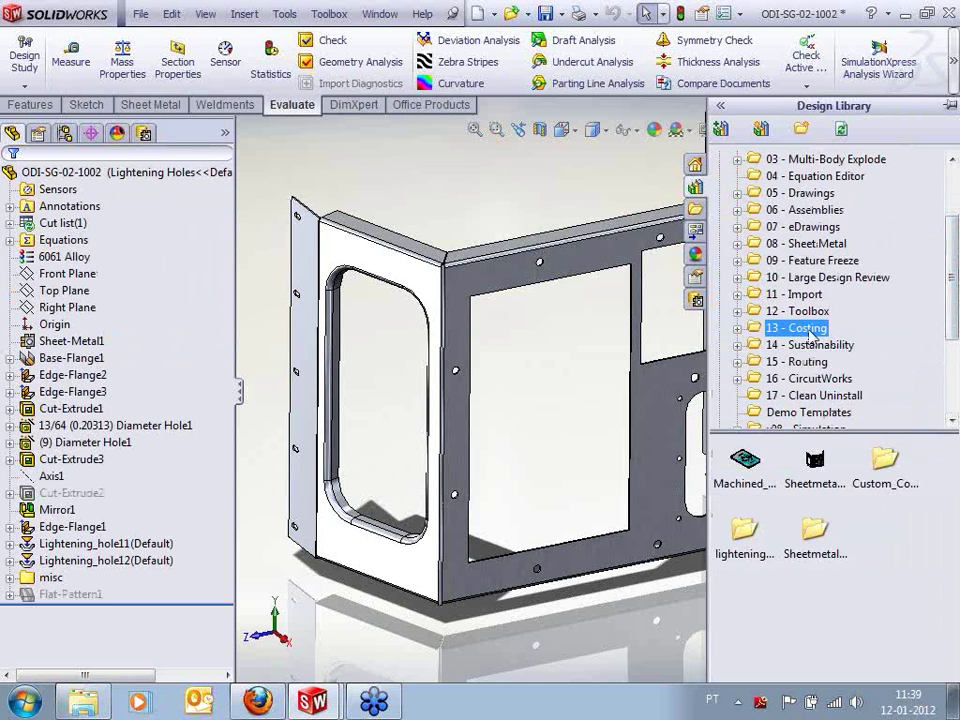
right_click(794, 331)
click(860, 370)
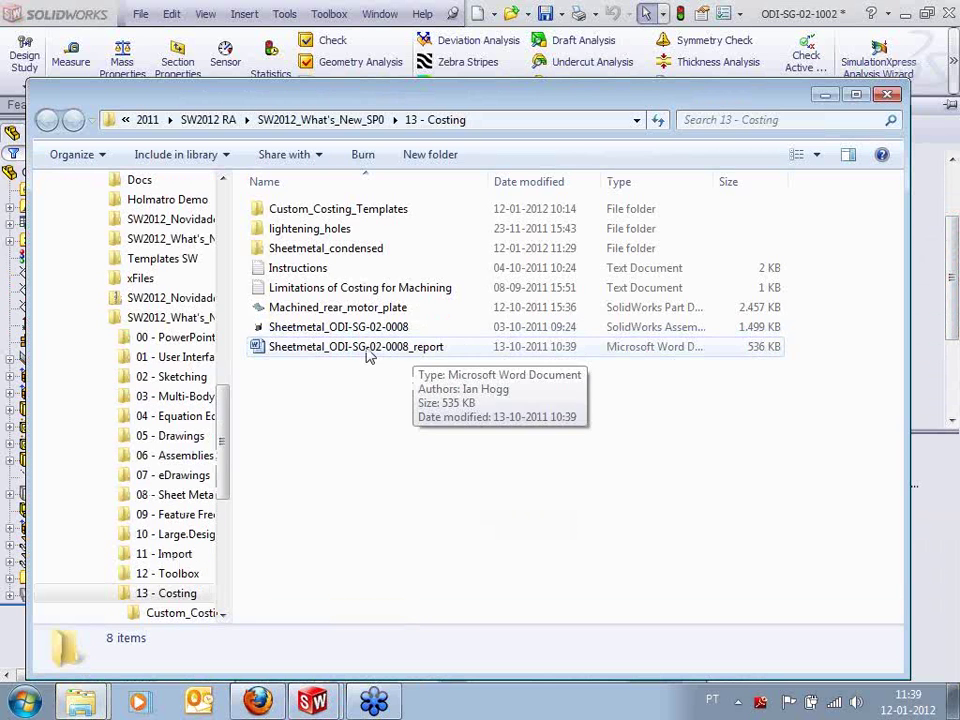
Open the Sheetmetal_ODI-SG-02-0008_report document in Word and show it in a restored window at 100% zoom
double_click(370, 345)
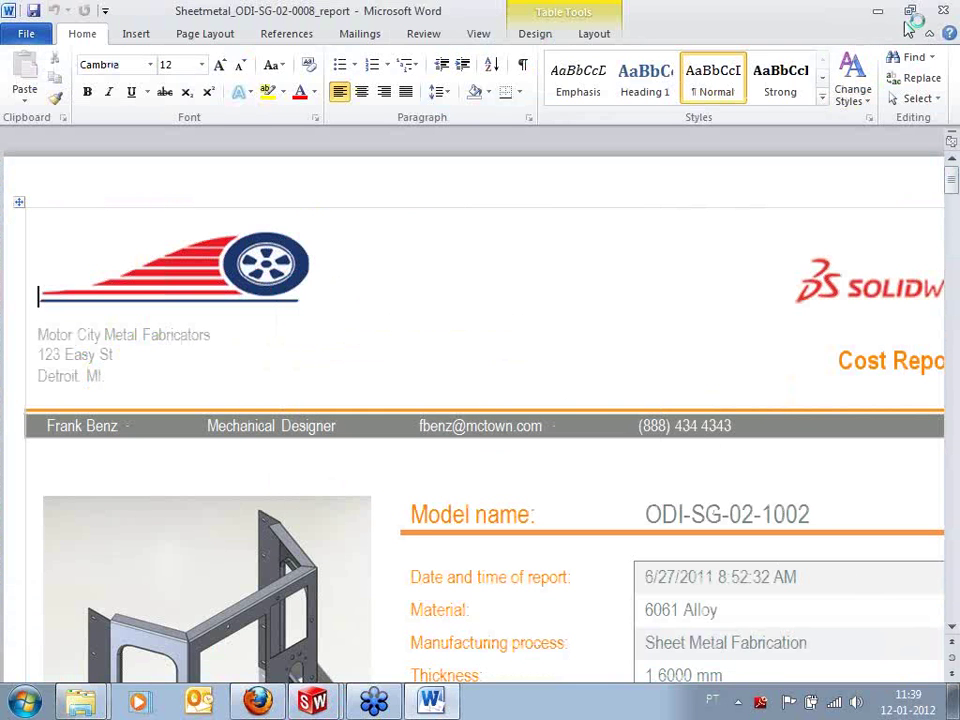
double_click(683, 14)
drag(716, 27, 682, 16)
click(915, 14)
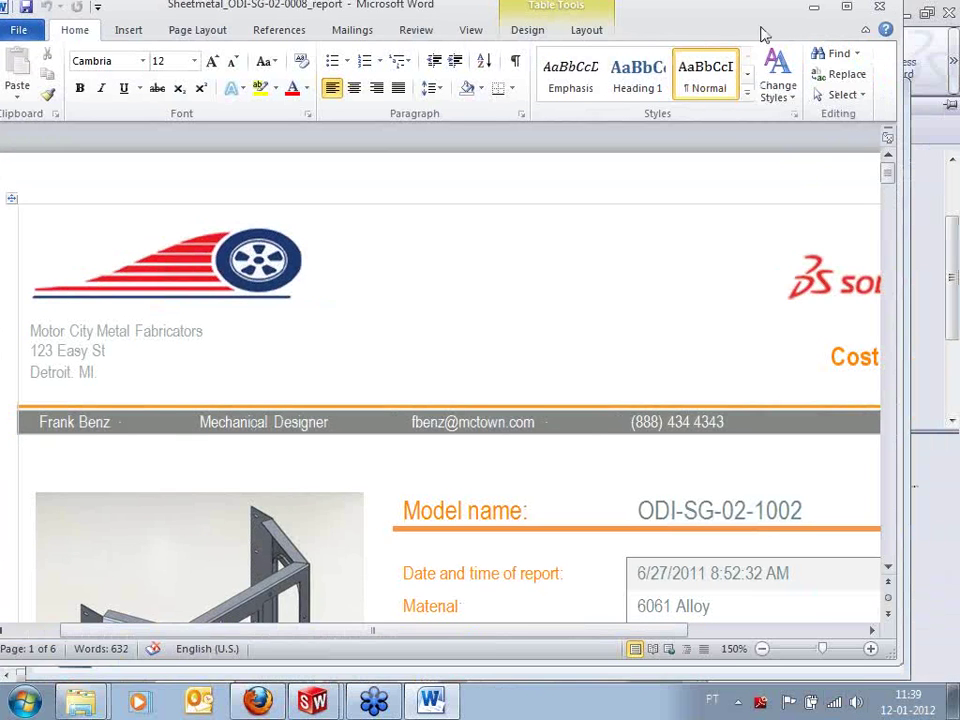
drag(761, 32, 709, 45)
drag(773, 664, 767, 665)
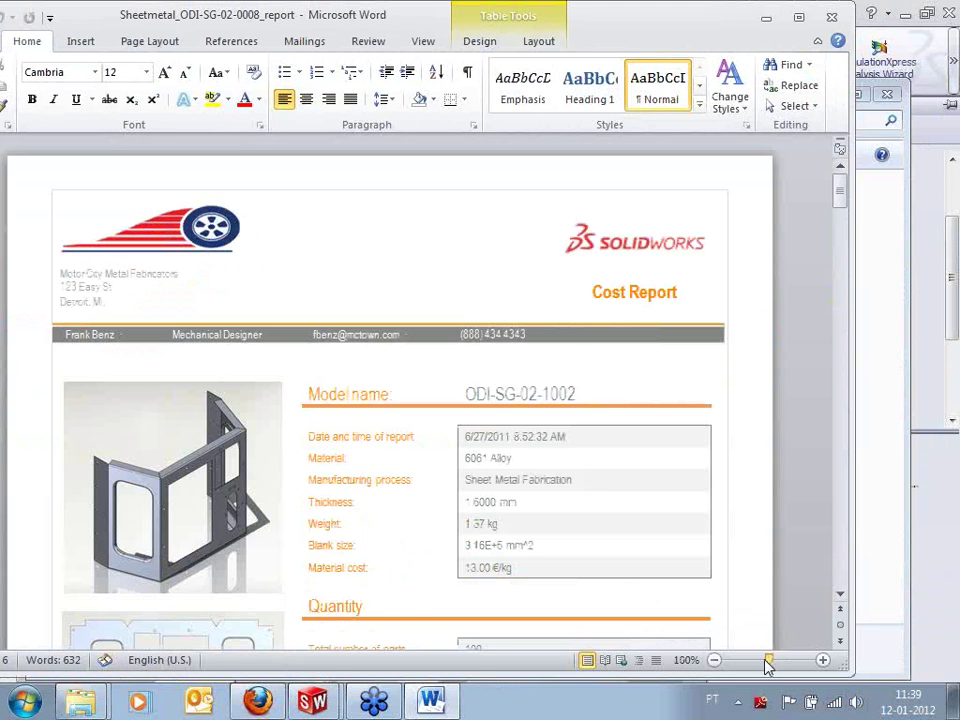
drag(694, 32, 783, 32)
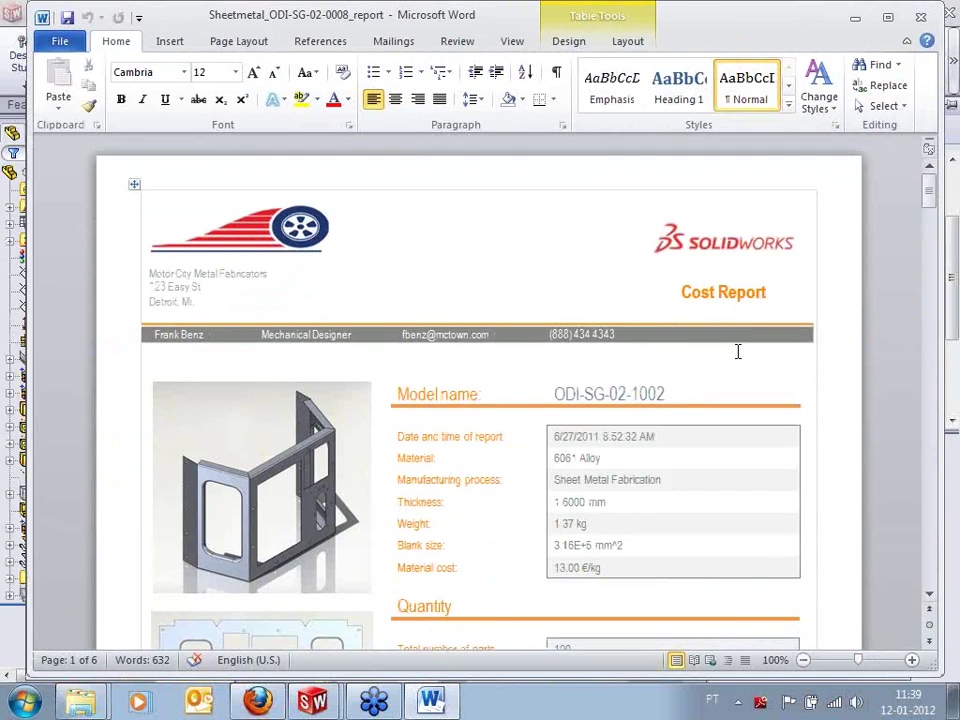
Read through the cost report's part summary, cost breakdown and baseline sections, then close the report and minimize the folder window
scroll(737, 349, down, 3)
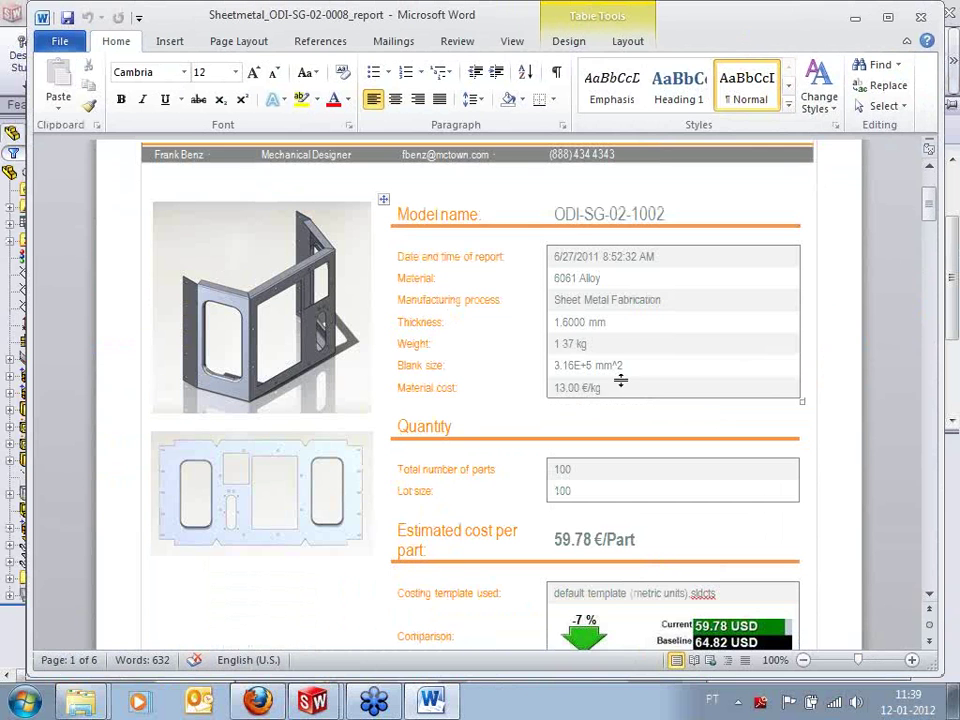
scroll(620, 378, down, 5)
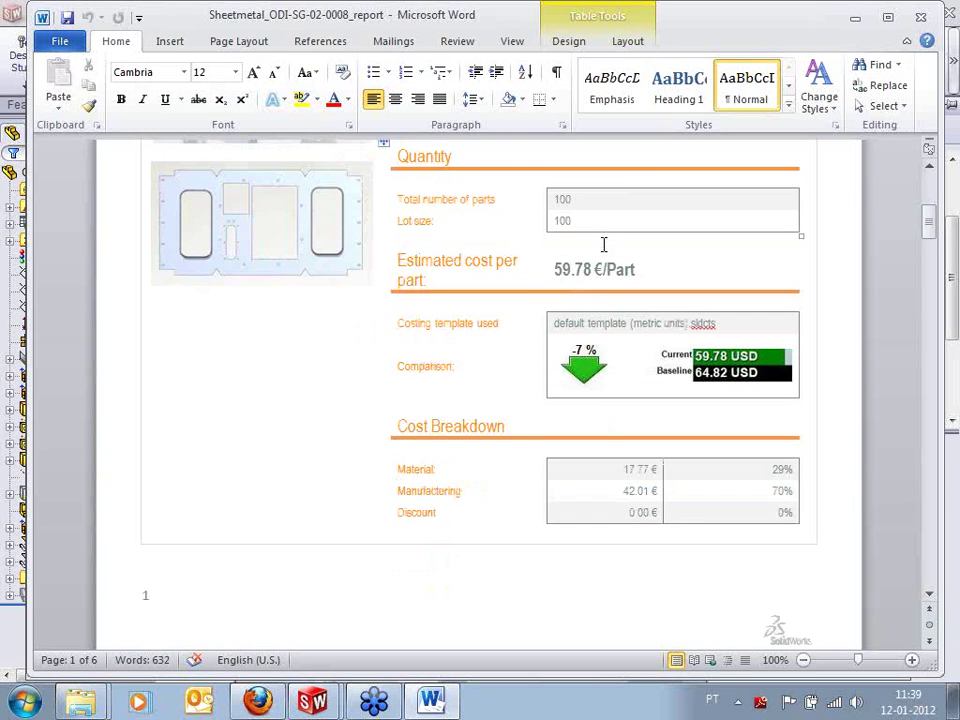
scroll(738, 382, down, 6)
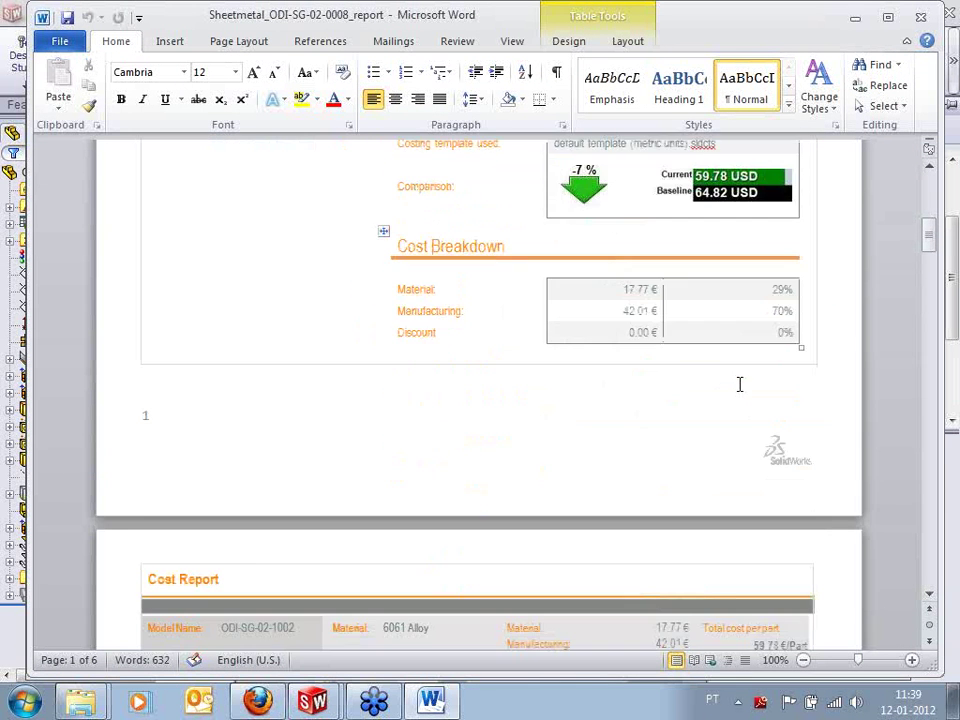
scroll(738, 383, down, 18)
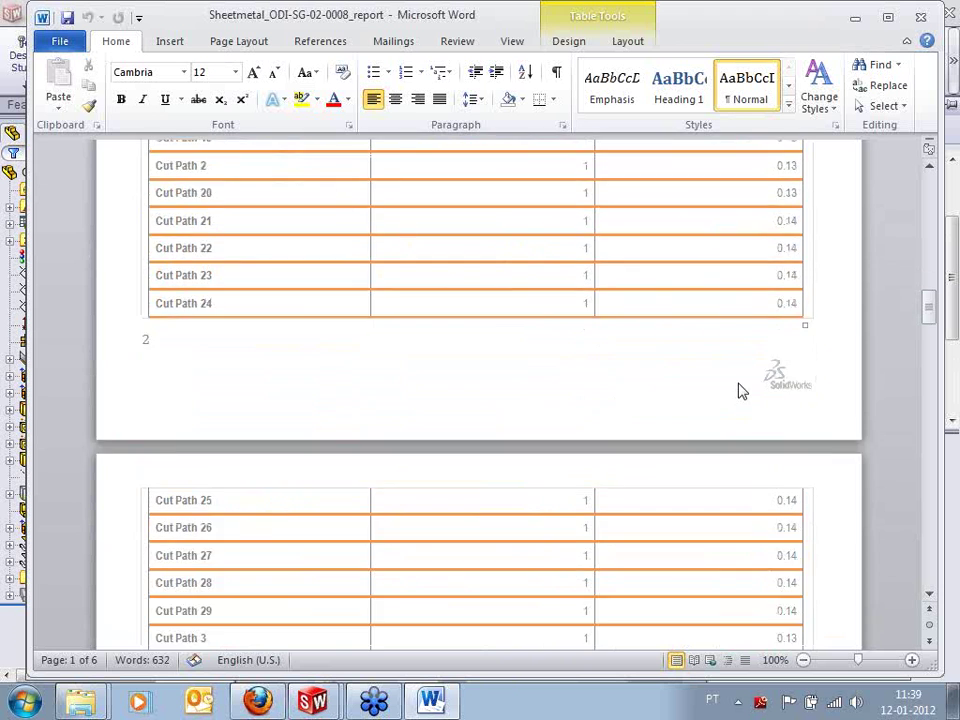
scroll(740, 382, down, 20)
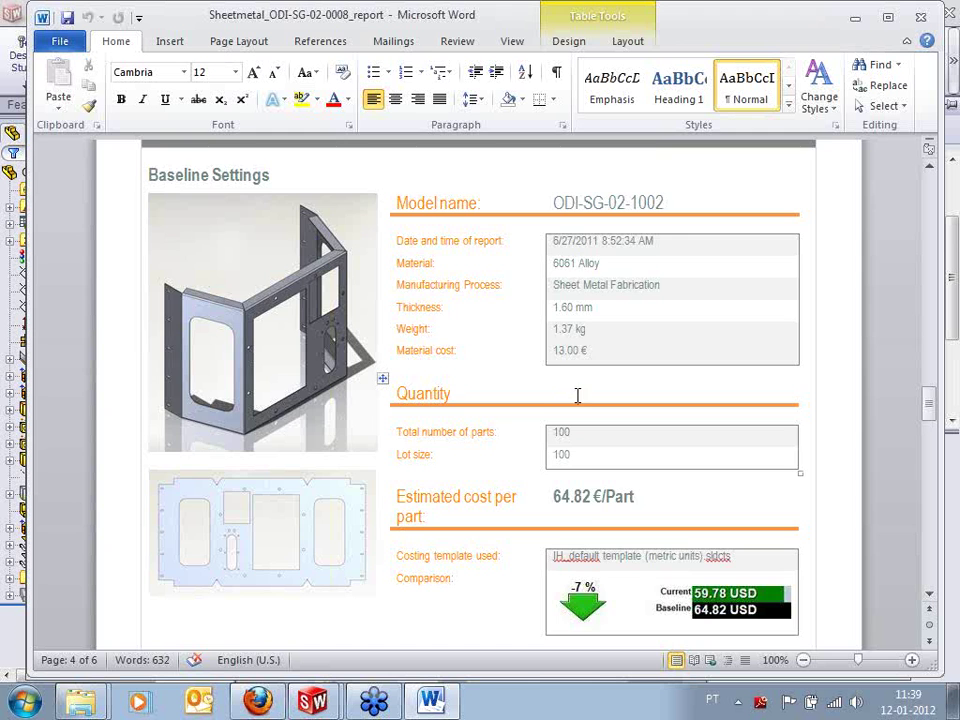
scroll(576, 394, down, 10)
scroll(577, 398, down, 20)
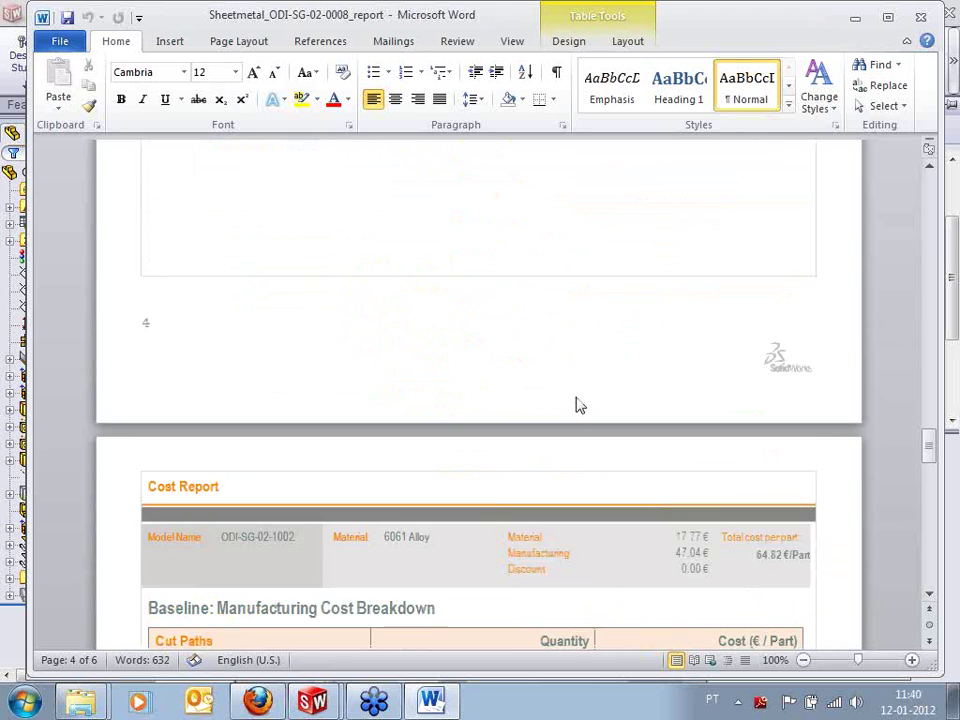
scroll(580, 393, down, 8)
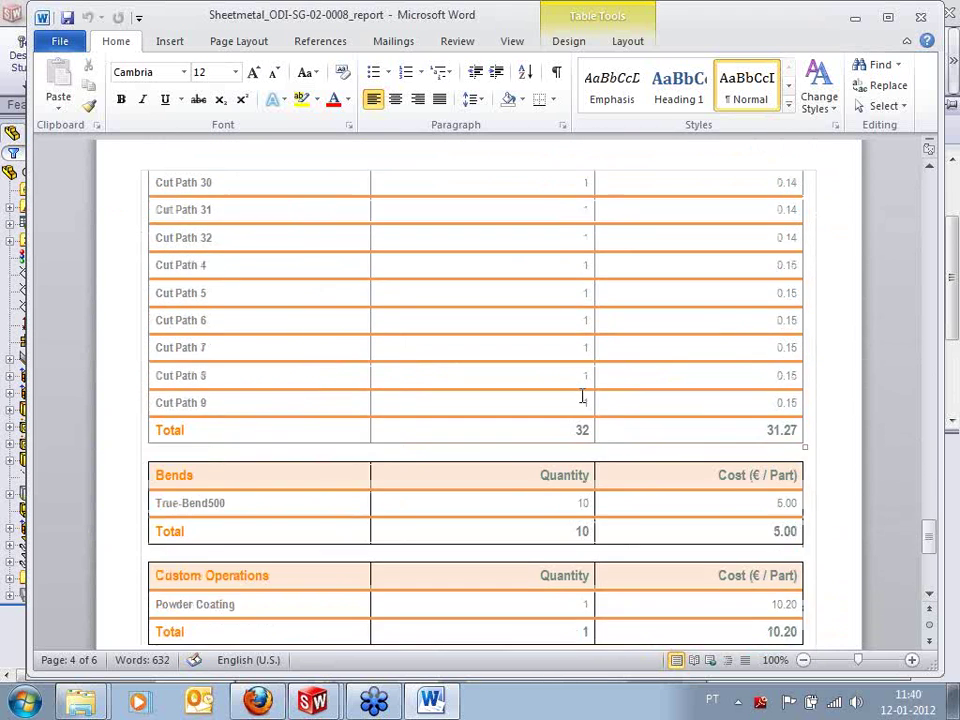
scroll(580, 393, up, 11)
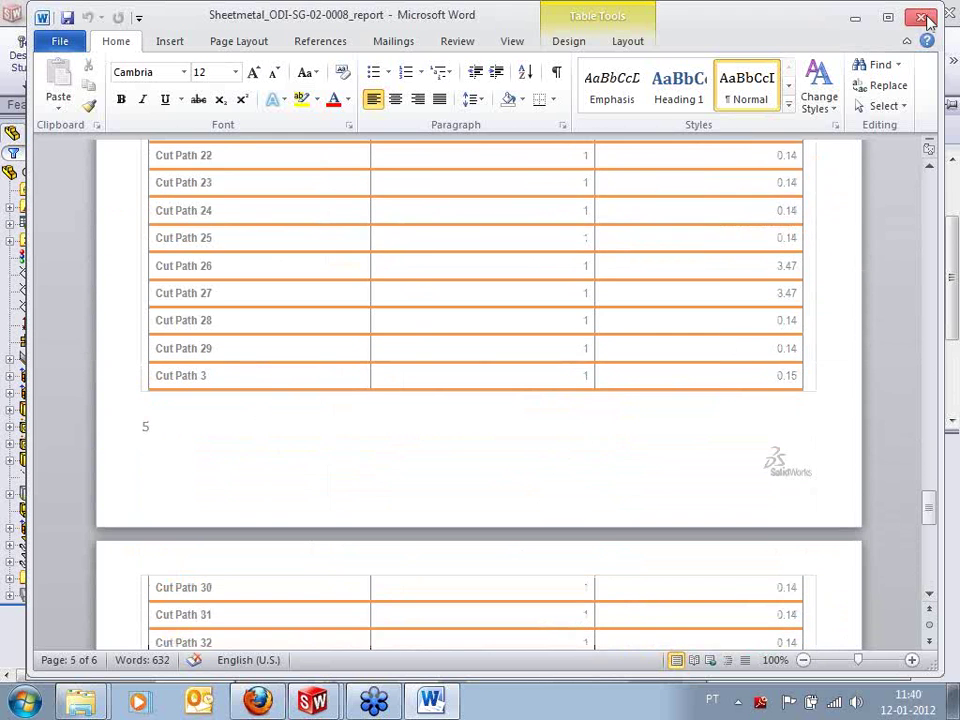
click(920, 17)
click(823, 95)
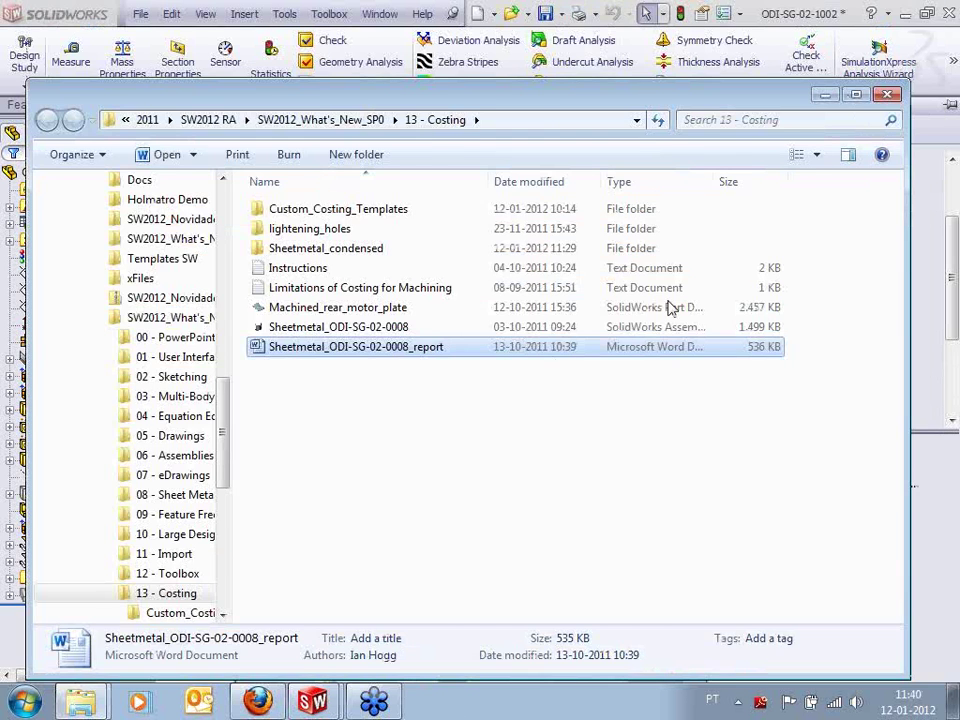
Inspect the bracket model and review its sheet metal costing against the baseline
middle_drag(610, 413, 518, 341)
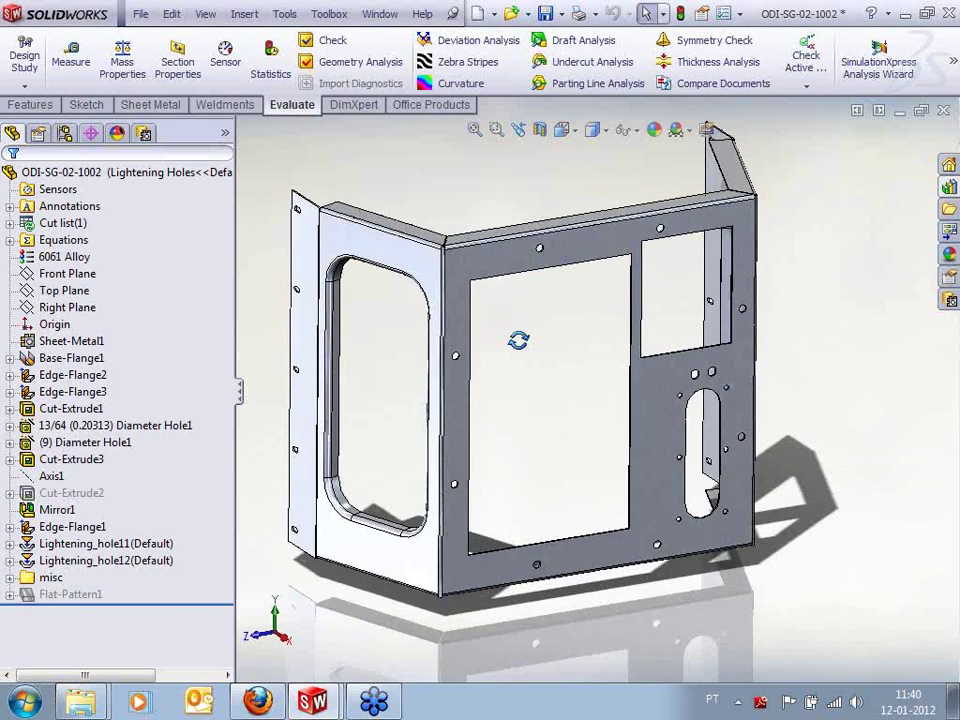
scroll(520, 346, up, 2)
scroll(521, 347, down, 2)
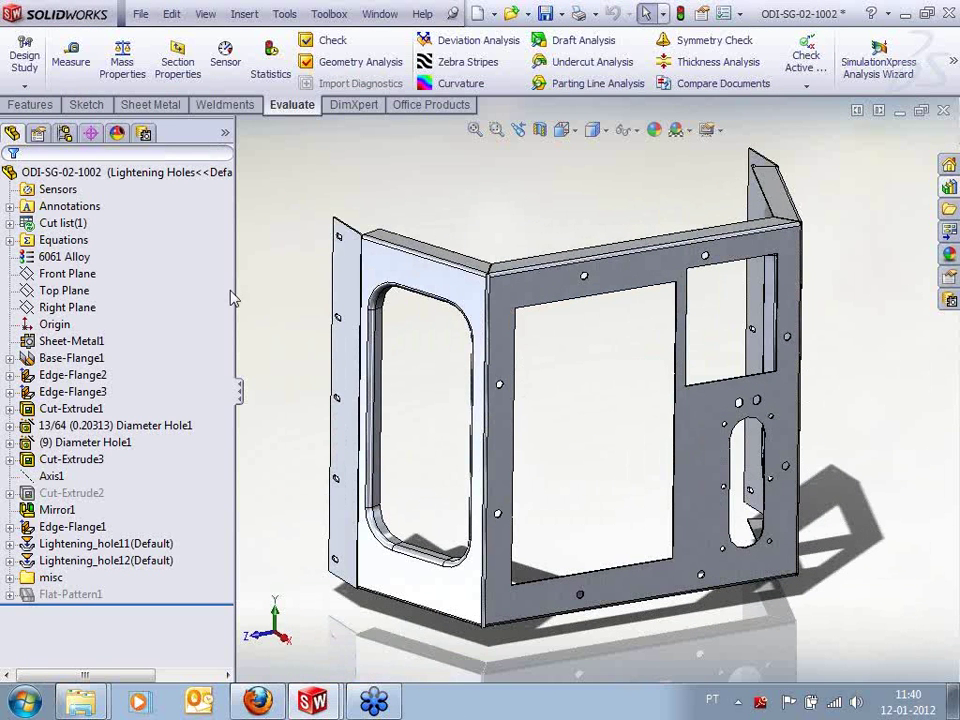
drag(235, 288, 211, 291)
click(950, 300)
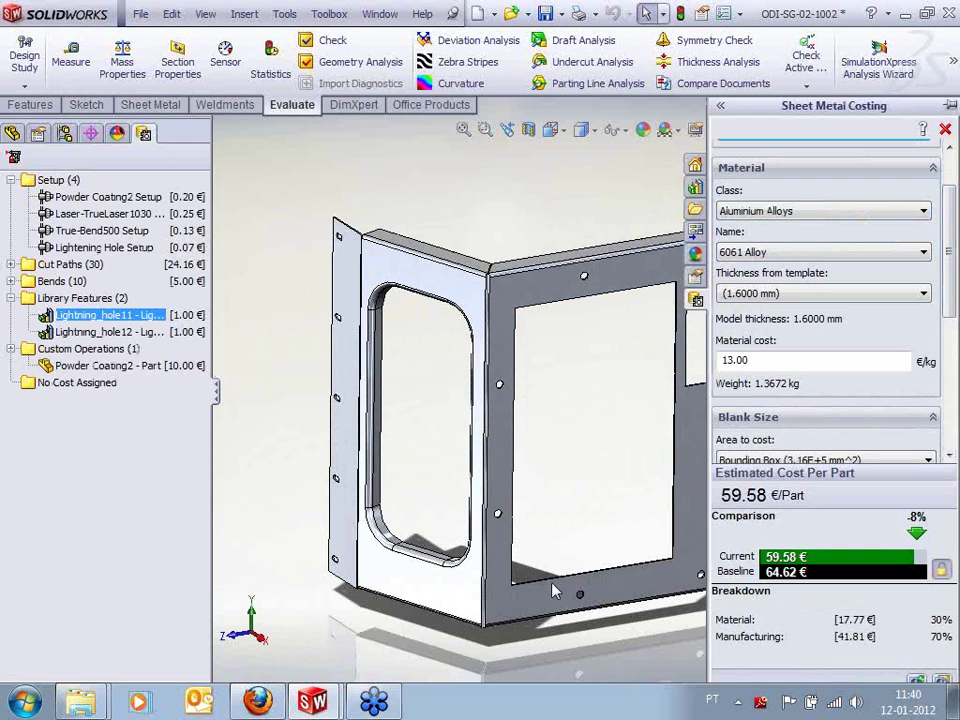
click(306, 352)
scroll(609, 446, up, 2)
scroll(630, 429, down, 3)
scroll(604, 419, up, 2)
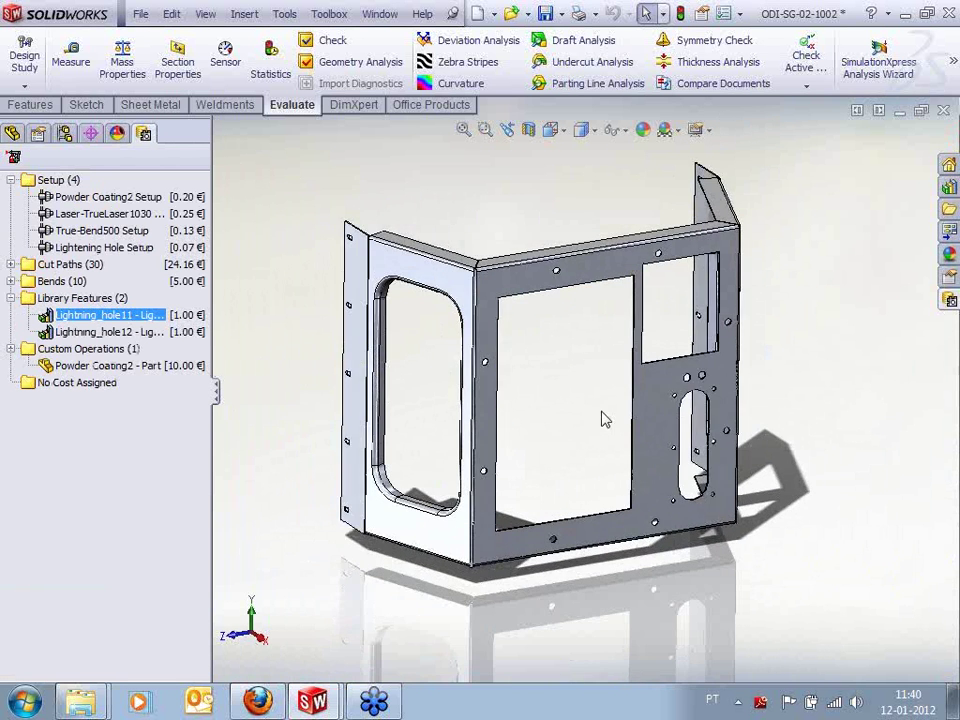
middle_drag(602, 418, 602, 427)
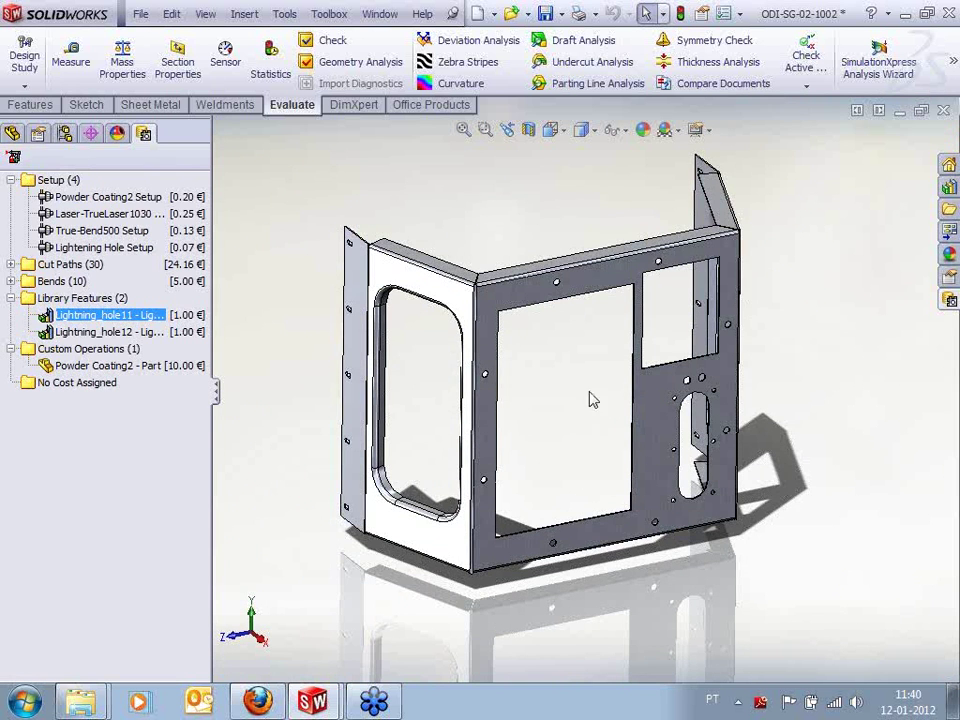
Close the bracket part without saving and widen the assembly's feature tree
click(944, 111)
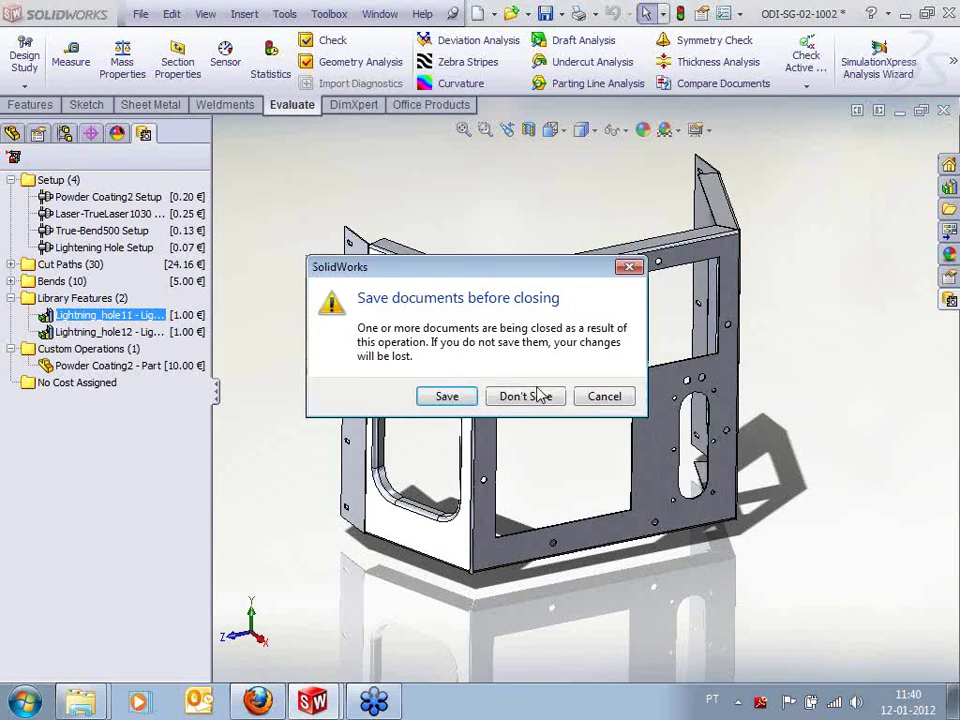
click(540, 396)
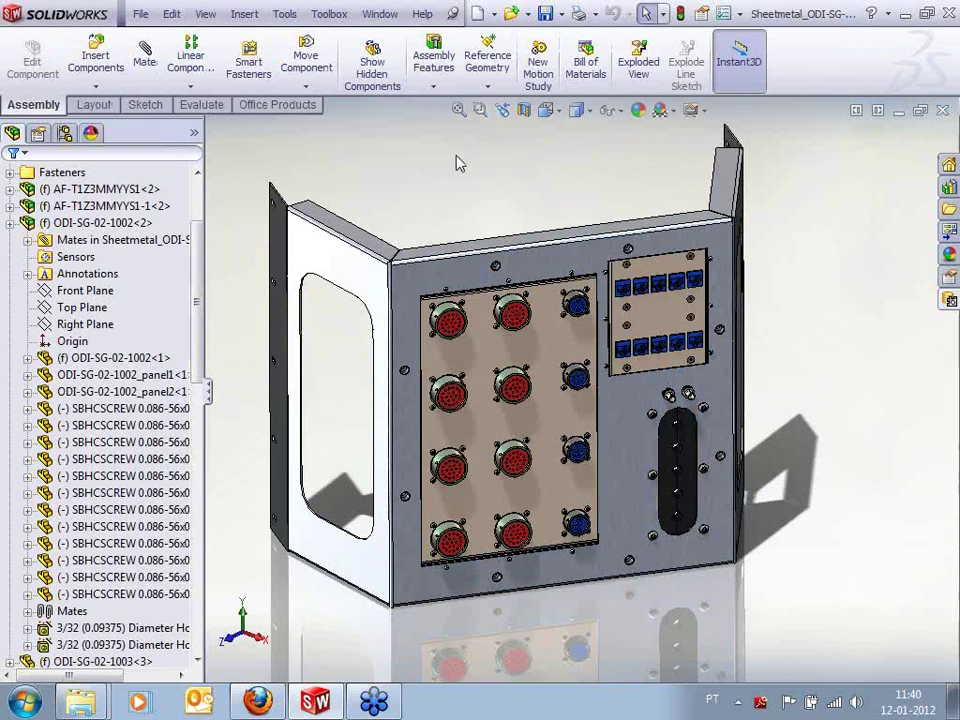
scroll(478, 268, up, 2)
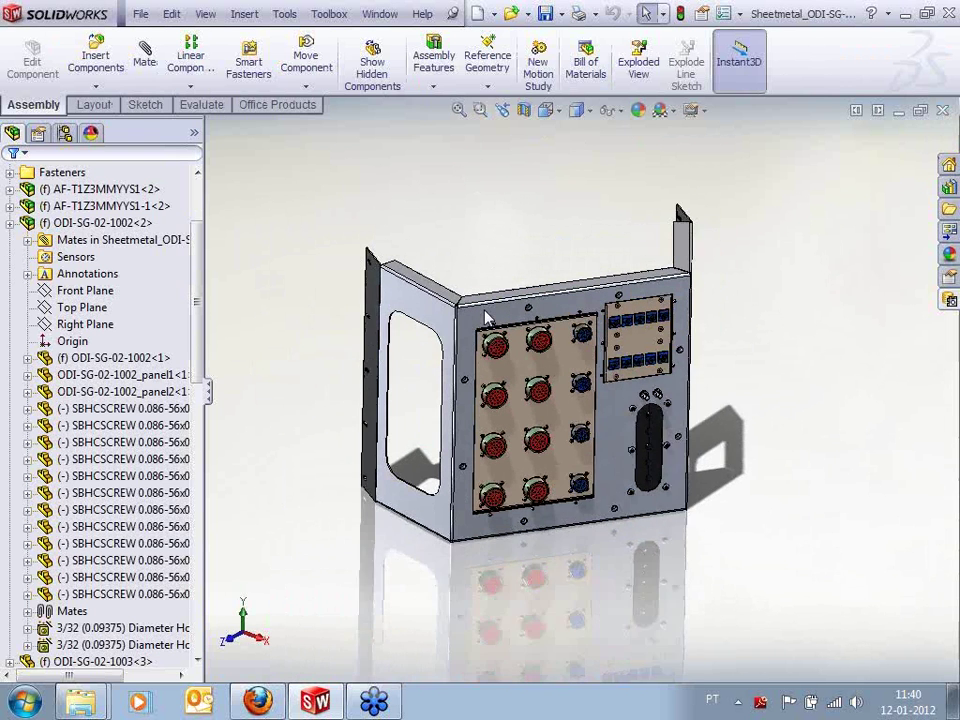
scroll(484, 314, down, 1)
drag(208, 201, 255, 201)
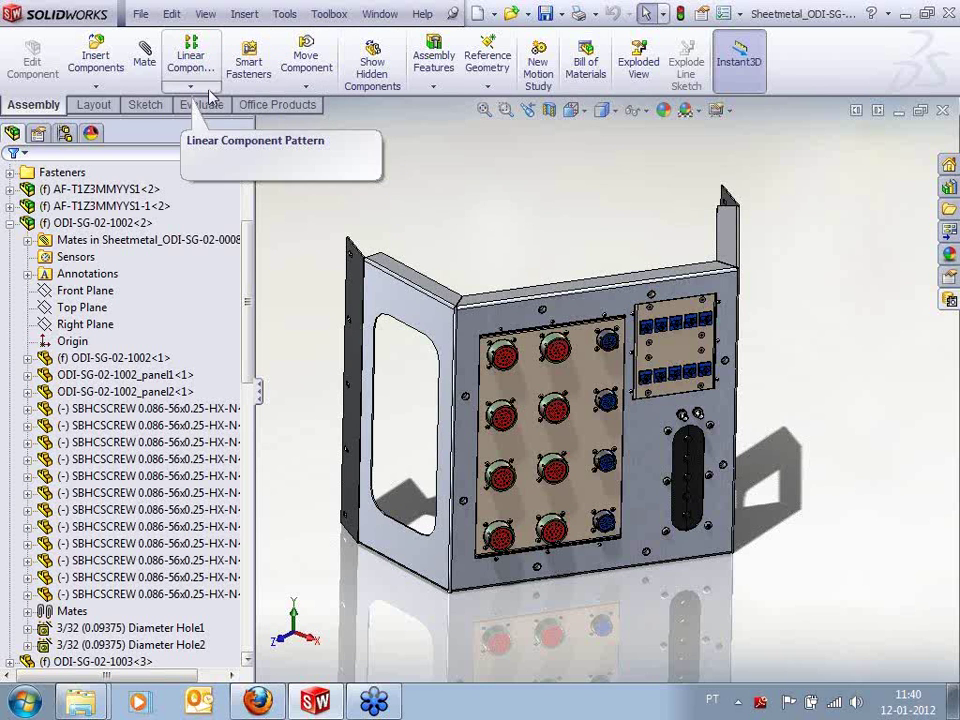
click(433, 62)
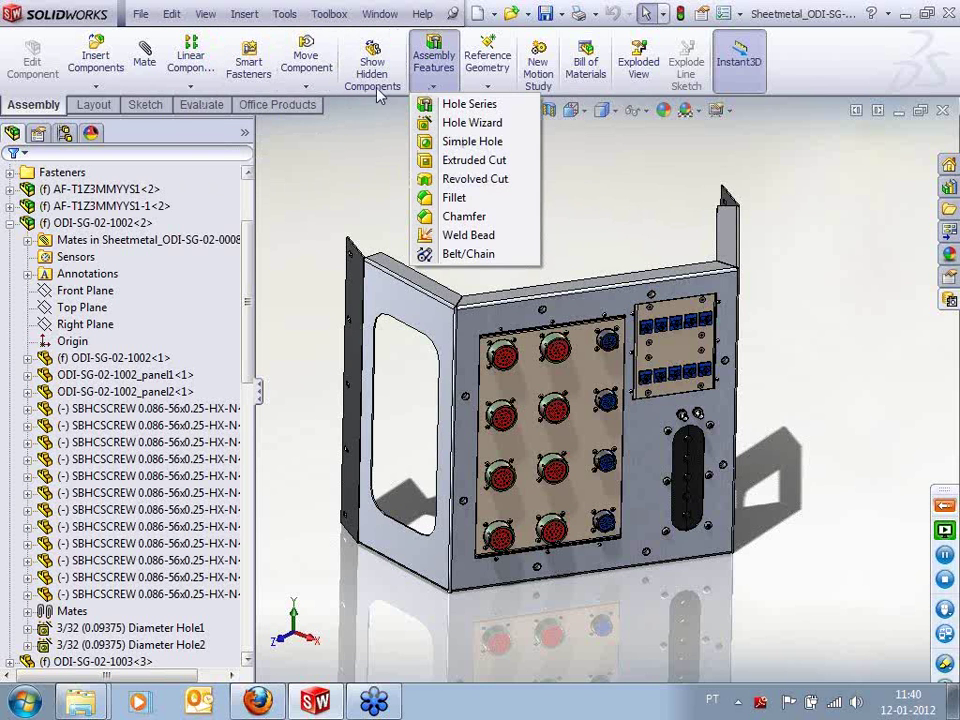
click(304, 87)
click(190, 87)
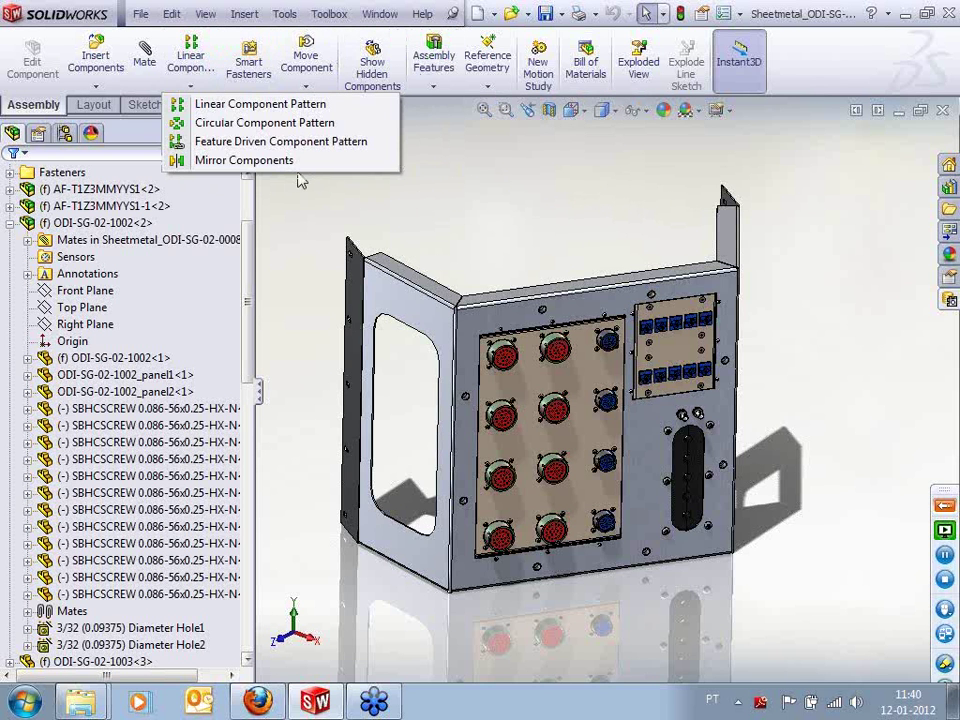
click(426, 197)
click(89, 90)
click(352, 141)
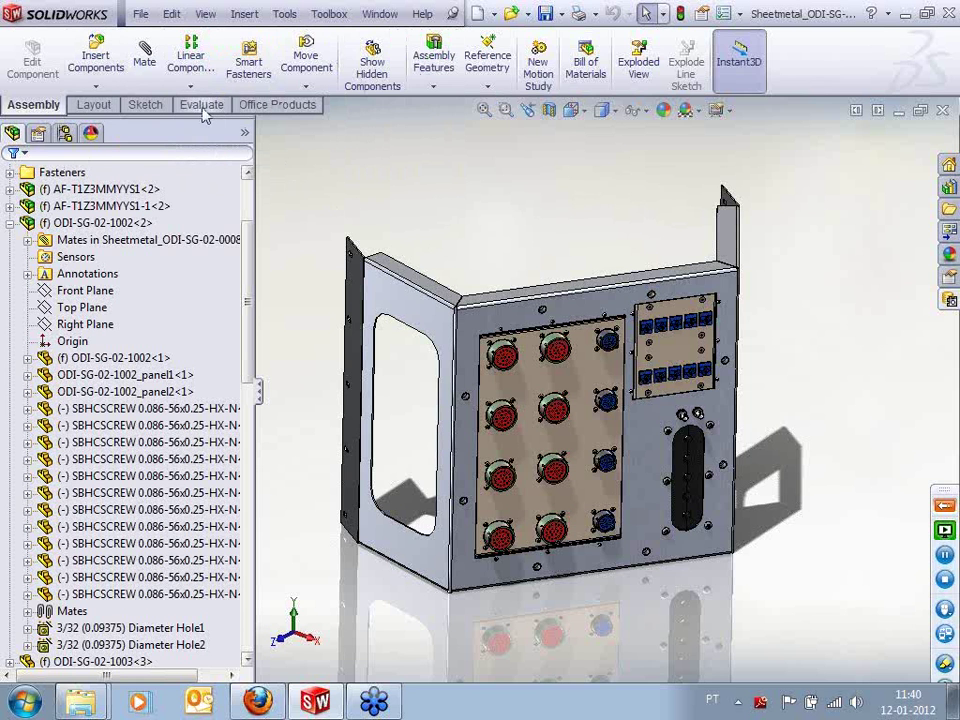
Start Assembly Visualization and widen its component list to read the Total Cost and make/buy columns
click(202, 105)
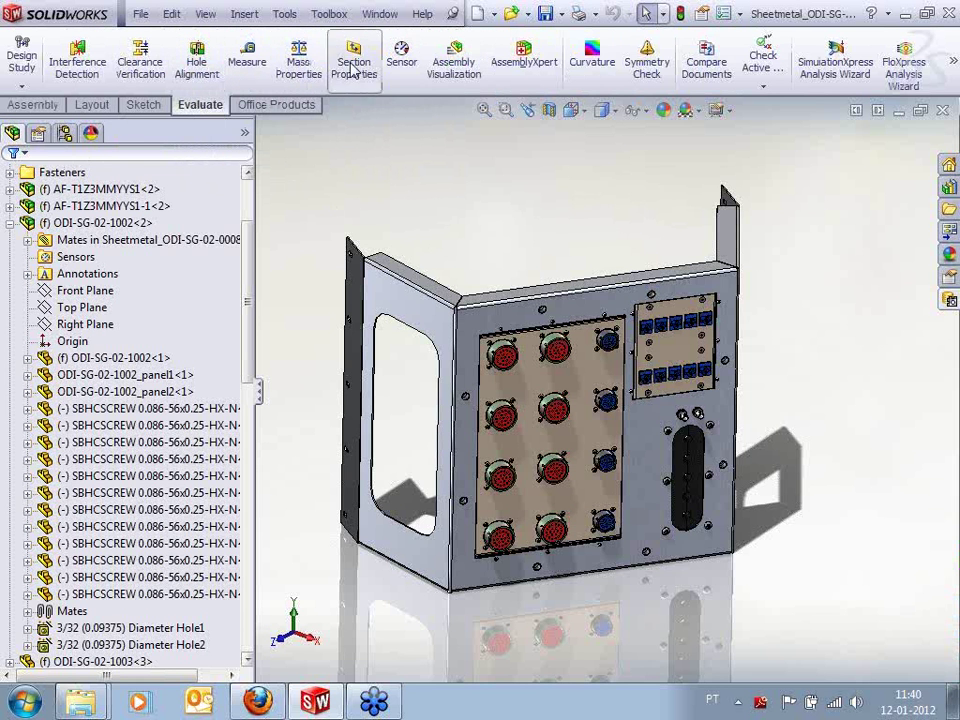
click(445, 62)
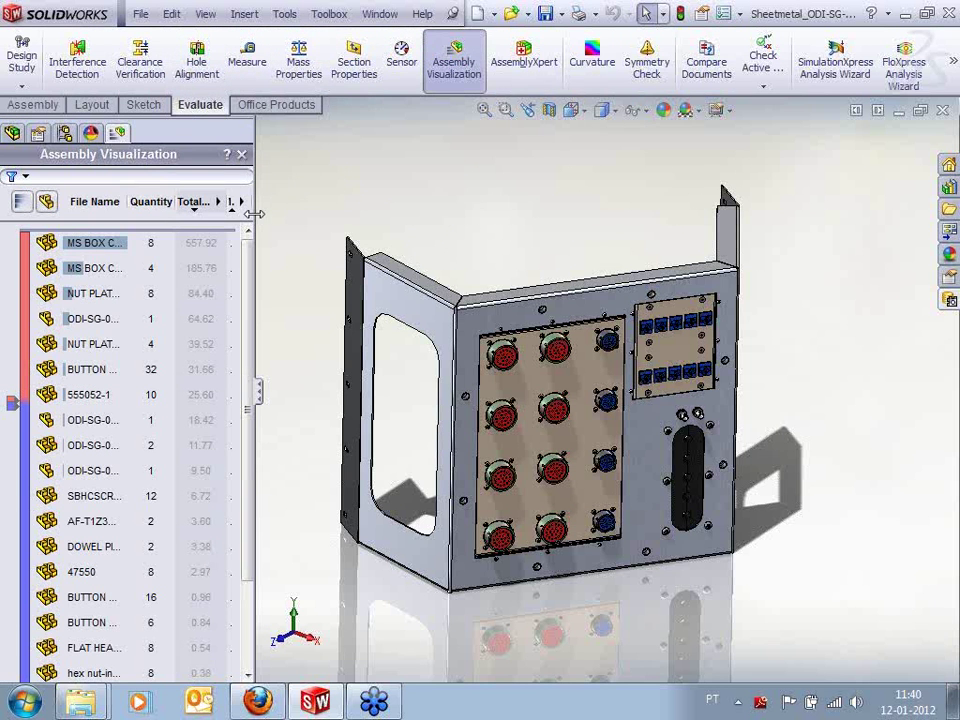
drag(255, 213, 345, 213)
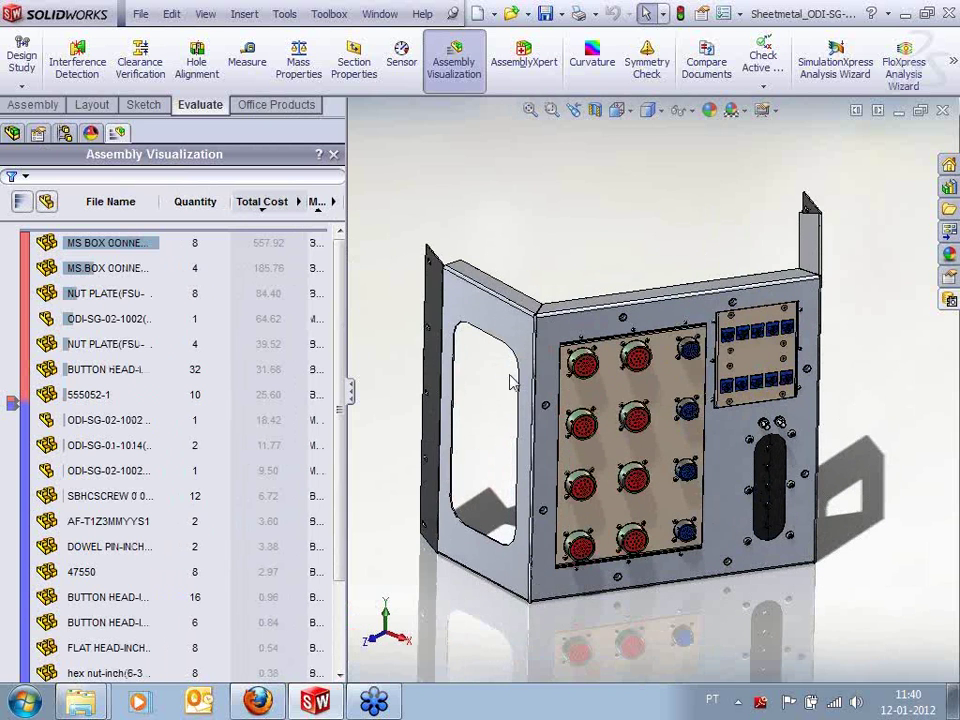
drag(347, 277, 411, 280)
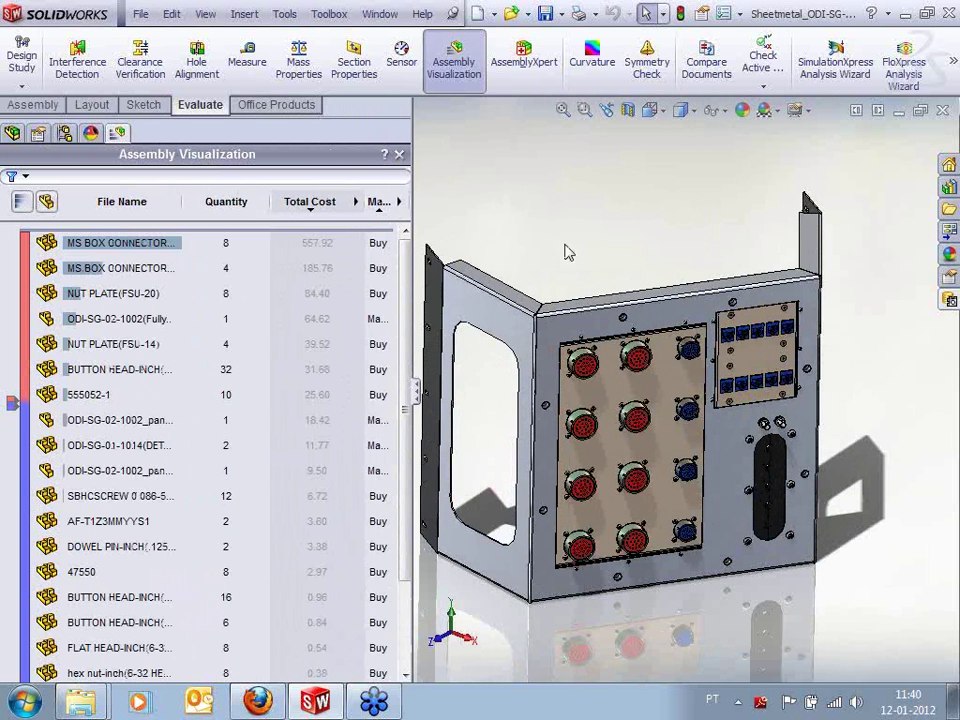
ctrl+middle_drag(565, 252, 627, 244)
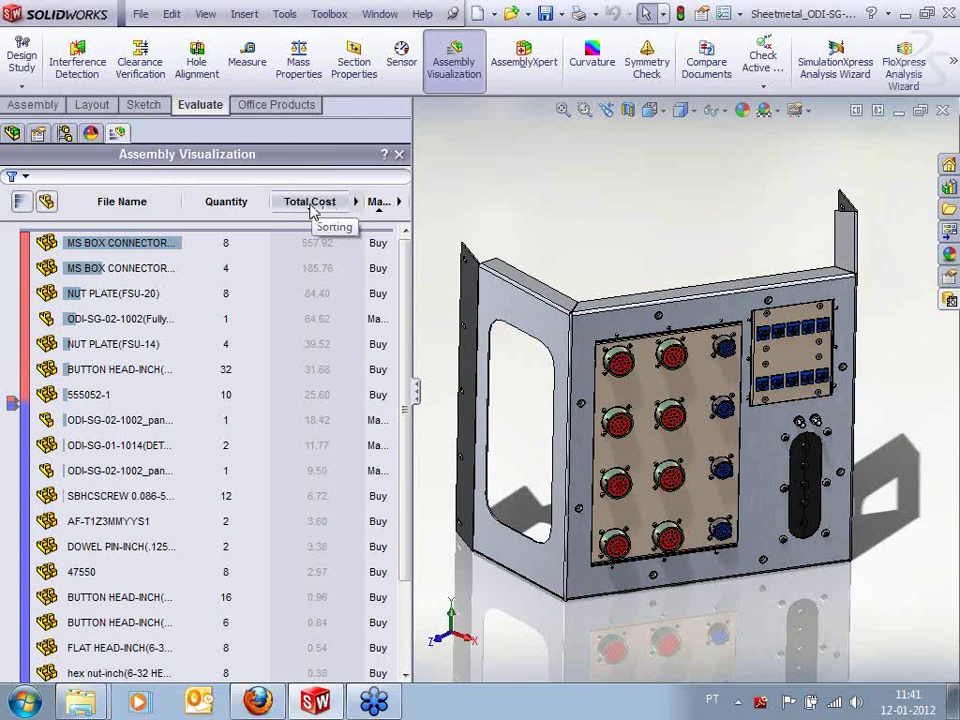
Color the components by total cost and move both the blue and red limits up to just below the ODI-SG-02-1002 row
click(27, 350)
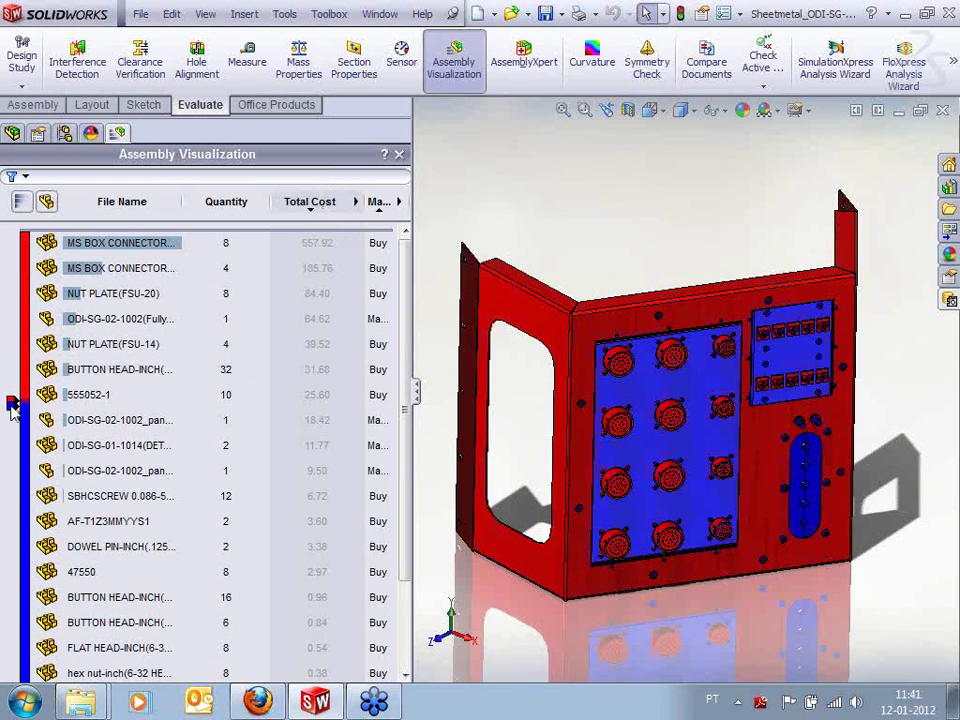
mouse_move(660, 180)
middle_down()
mouse_move(771, 242)
mouse_move(671, 189)
mouse_move(675, 216)
mouse_move(667, 163)
middle_up()
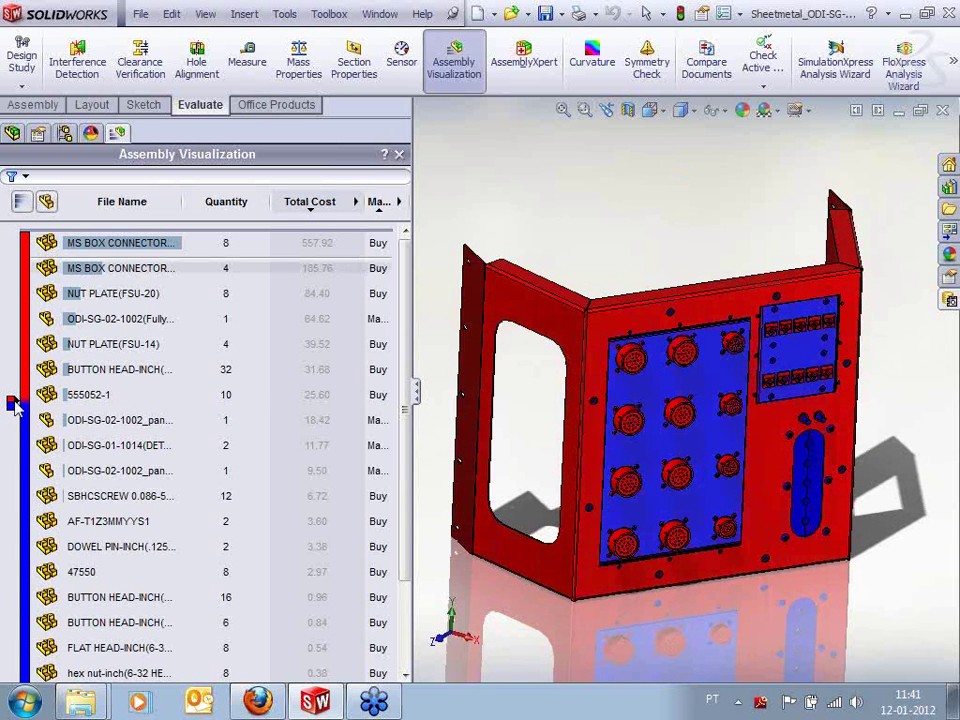
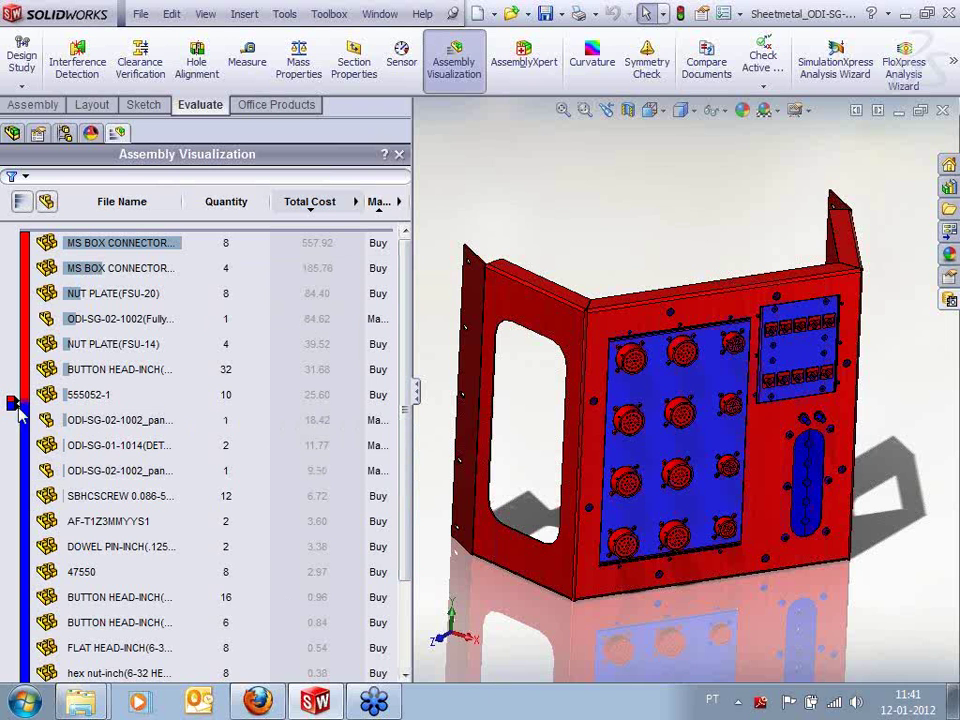
mouse_move(14, 402)
mouse_down()
mouse_move(15, 276)
mouse_move(14, 338)
mouse_up()
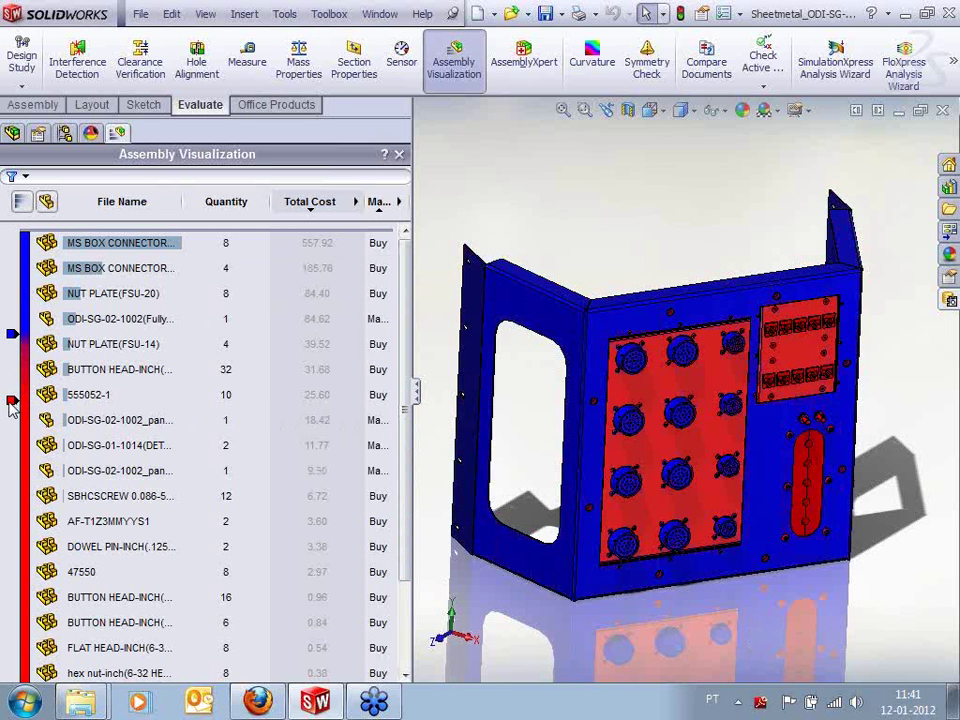
drag(11, 403, 13, 338)
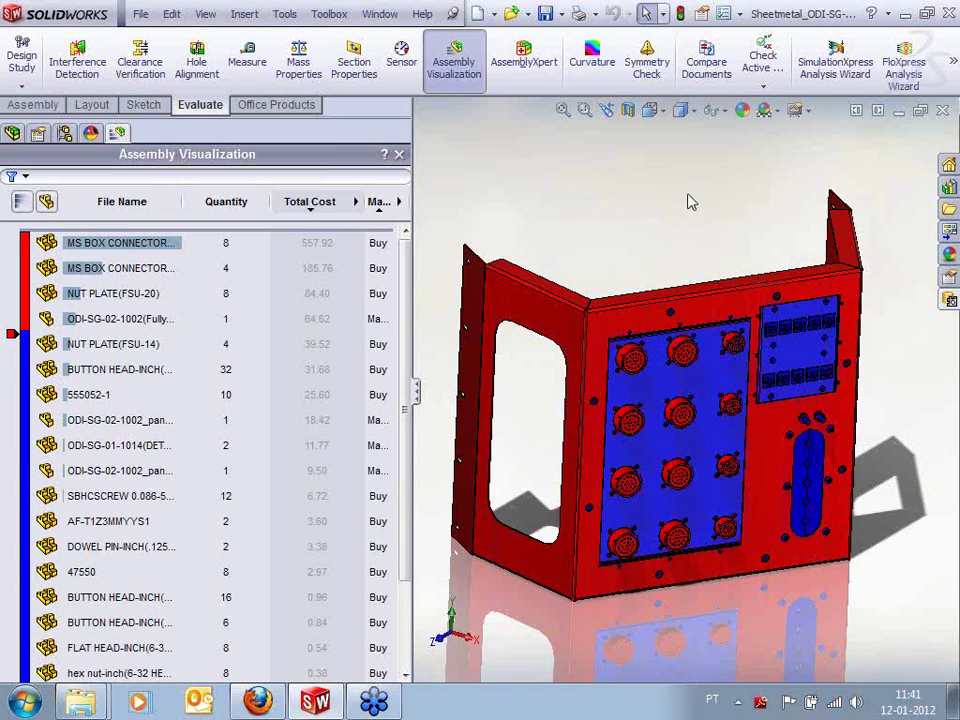
Narrow the visualization's component list and inspect the cost-colored assembly from both sides
mouse_move(690, 206)
middle_down()
mouse_move(619, 351)
mouse_move(606, 489)
mouse_move(672, 214)
mouse_move(748, 193)
mouse_move(641, 201)
mouse_move(578, 234)
mouse_move(512, 336)
mouse_move(461, 362)
mouse_move(461, 345)
mouse_move(693, 157)
mouse_move(698, 228)
middle_up()
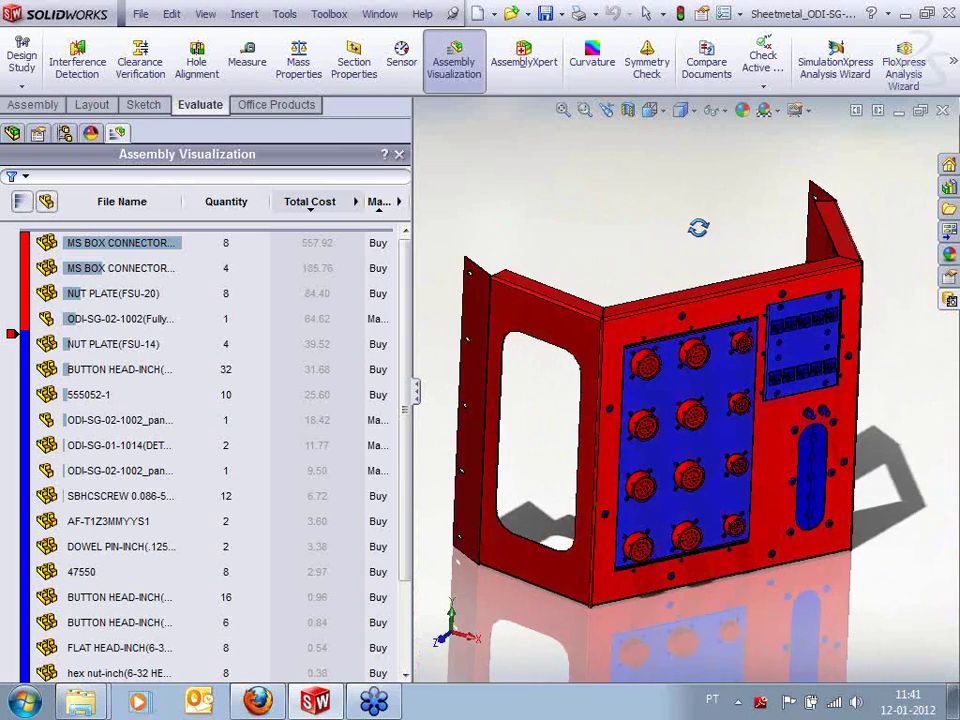
key(Escape)
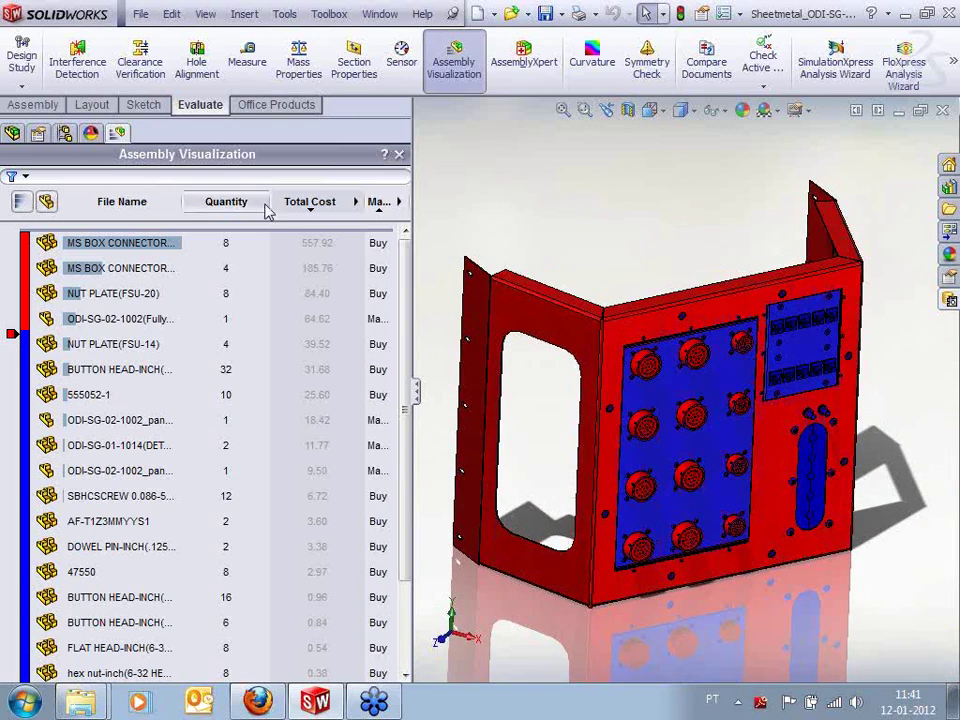
drag(268, 201, 259, 201)
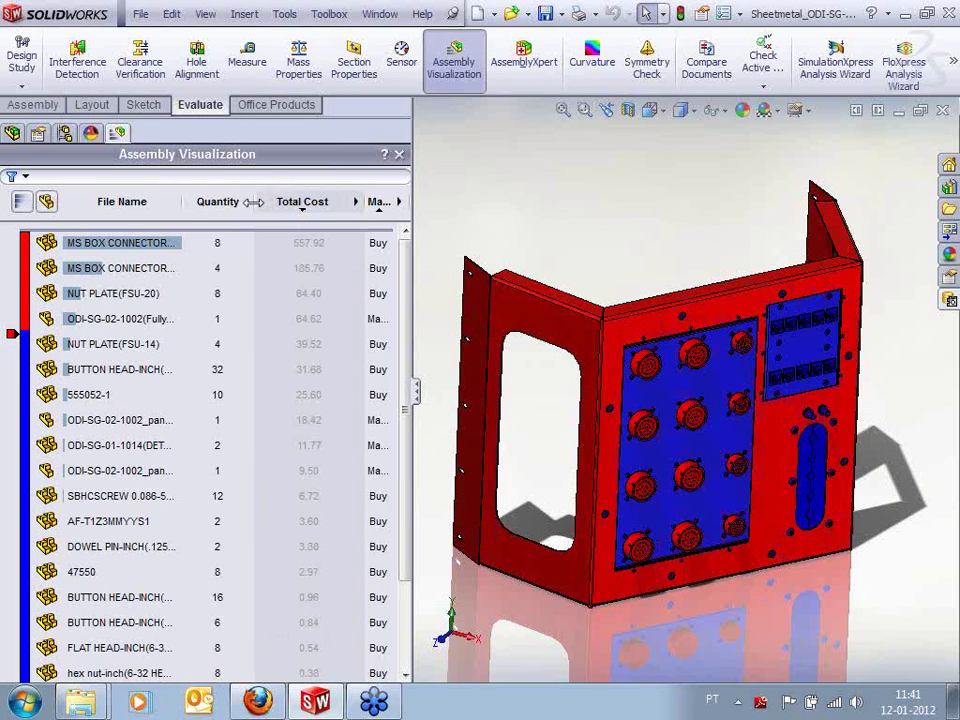
mouse_move(410, 258)
mouse_down()
mouse_move(372, 266)
mouse_move(398, 266)
mouse_up()
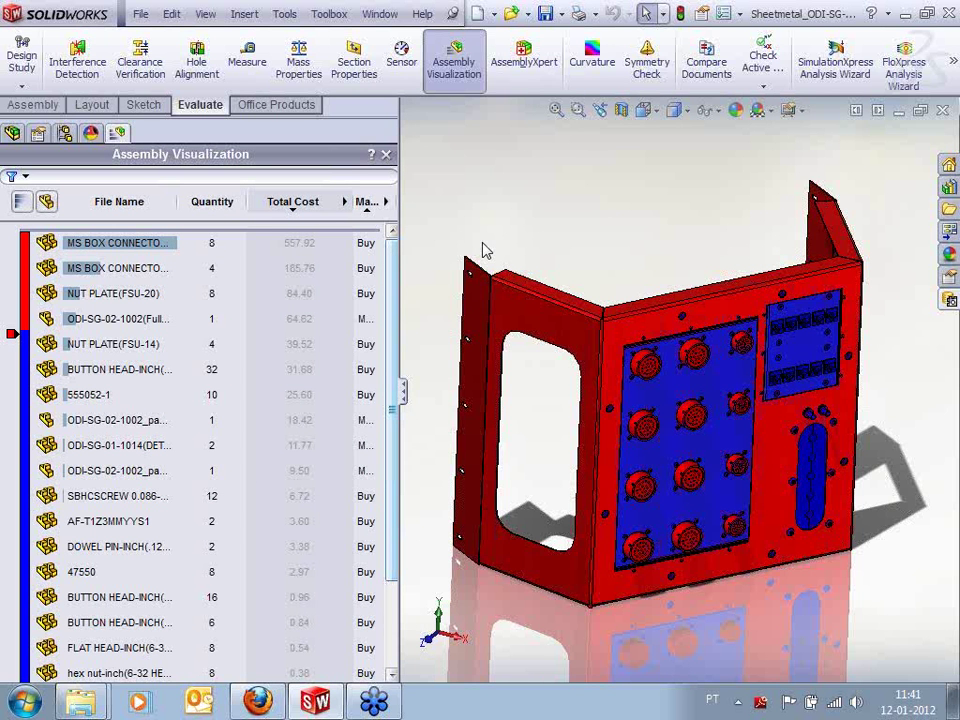
middle_drag(408, 204, 430, 240)
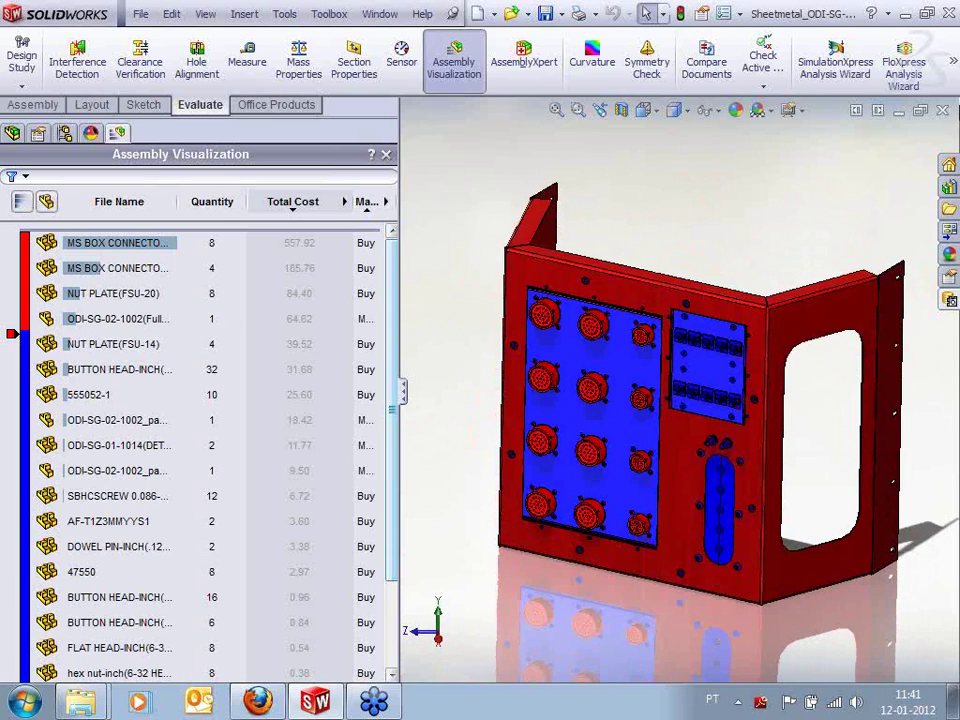
Close the assembly and open the Machined_rear_motor_plate part from the Design Library
click(944, 111)
click(398, 290)
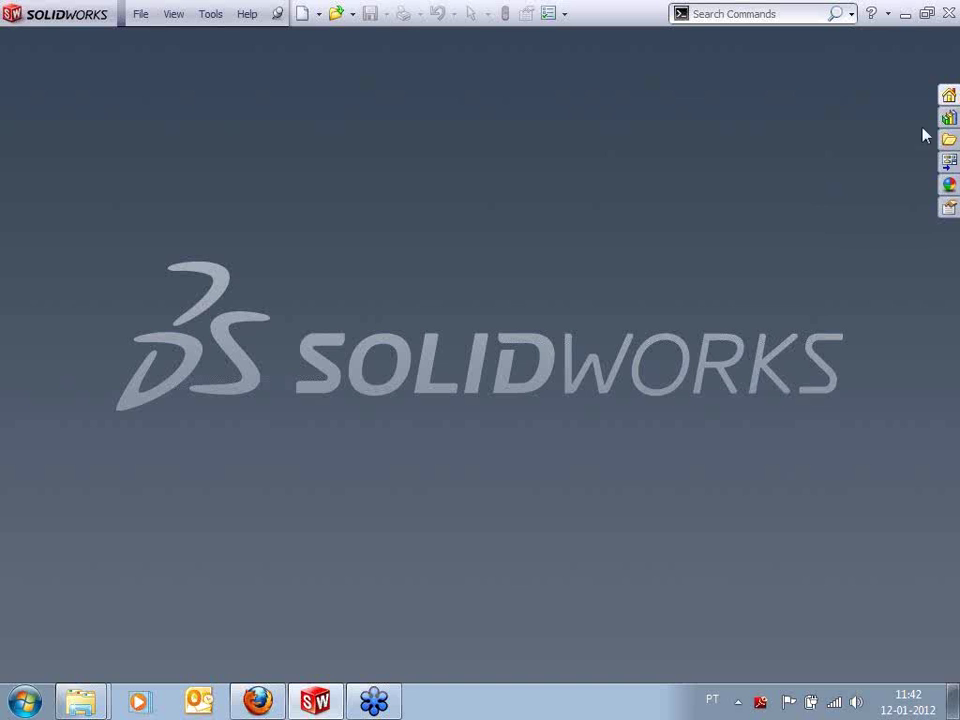
click(948, 118)
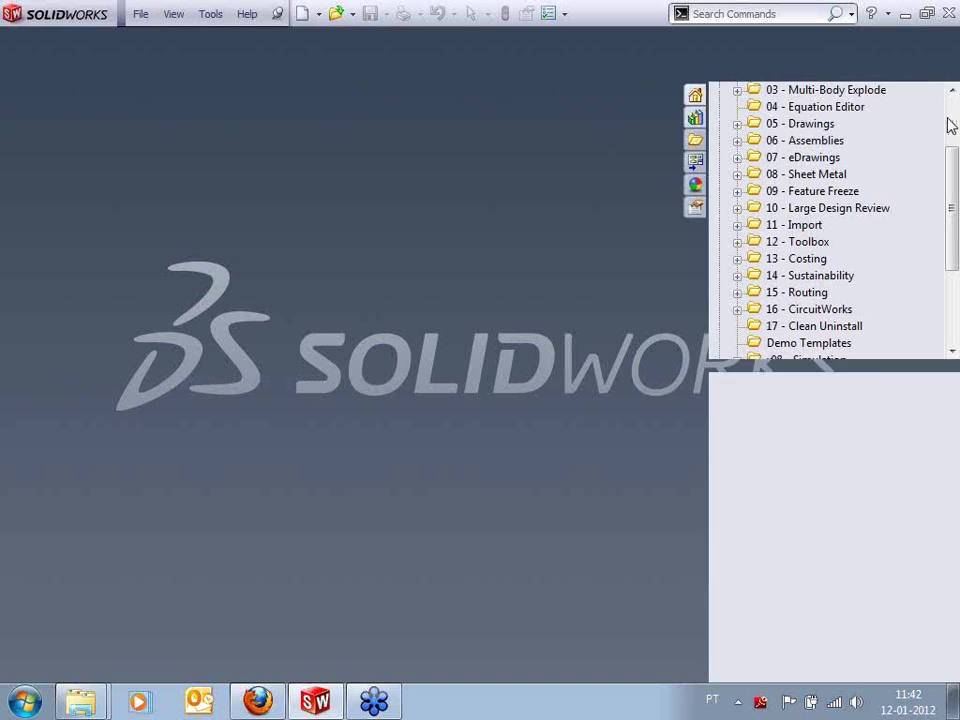
drag(745, 437, 534, 362)
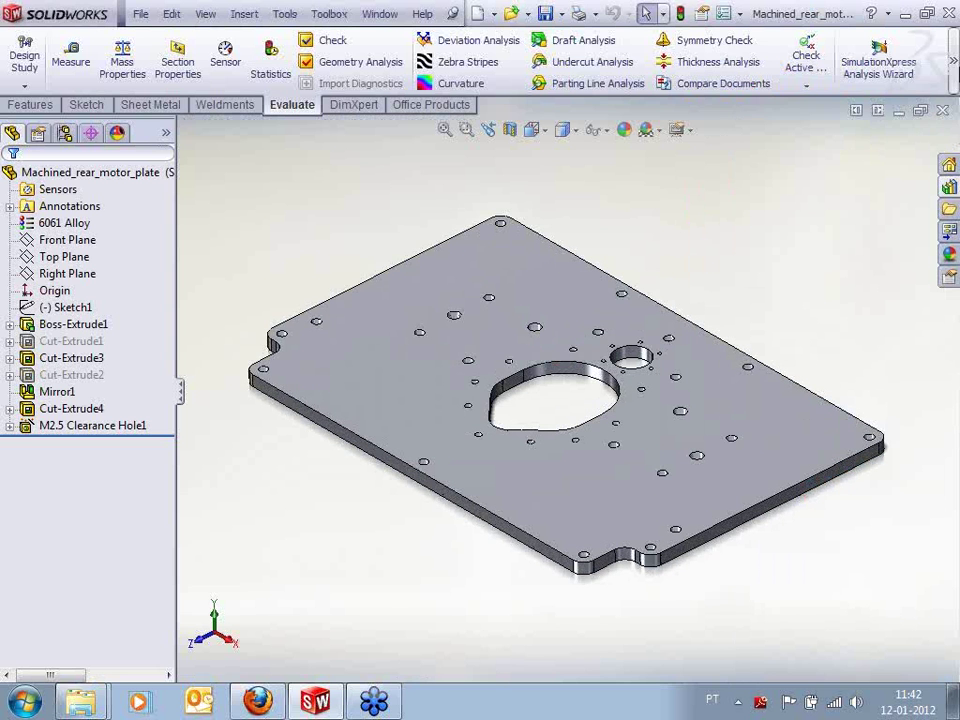
Start Machining Costing on the motor plate and select the Mike's Machine Shop template
click(953, 62)
click(826, 133)
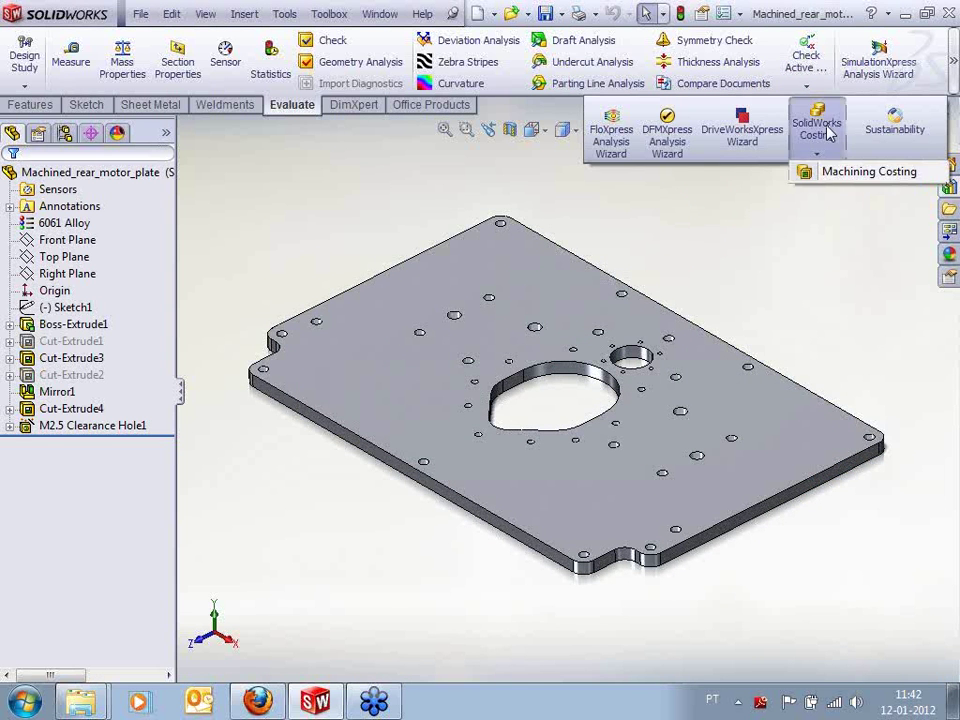
click(831, 176)
click(601, 437)
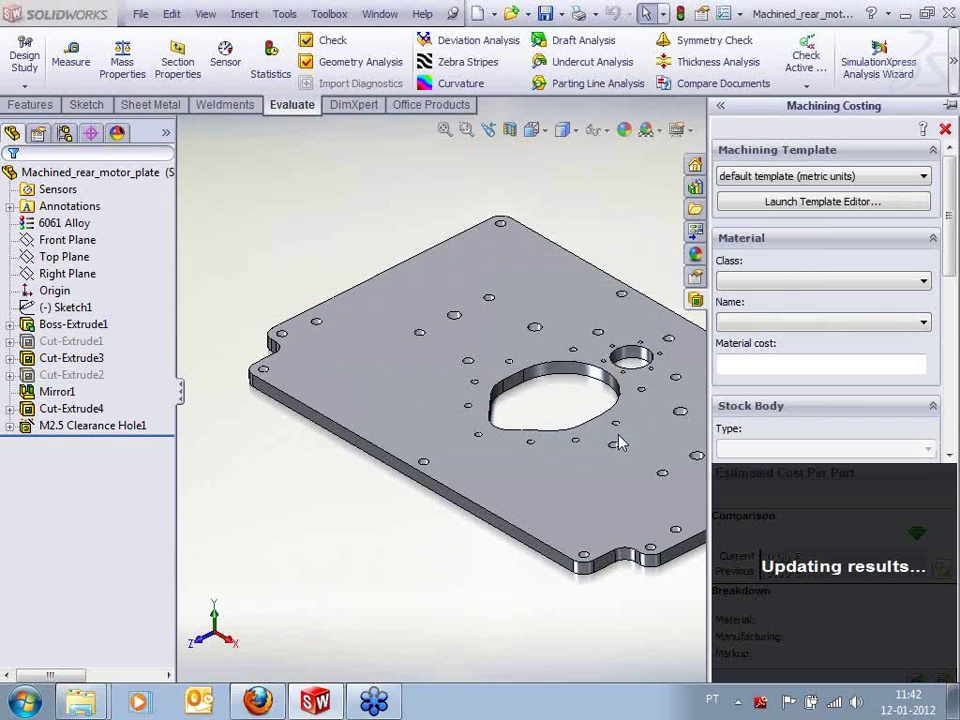
click(924, 176)
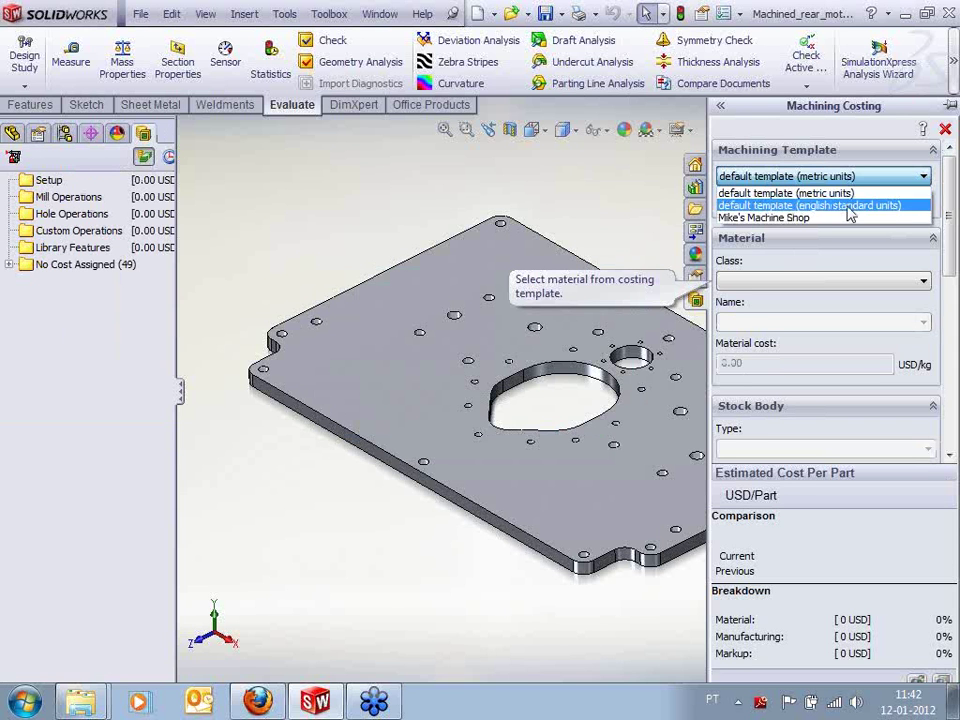
click(882, 218)
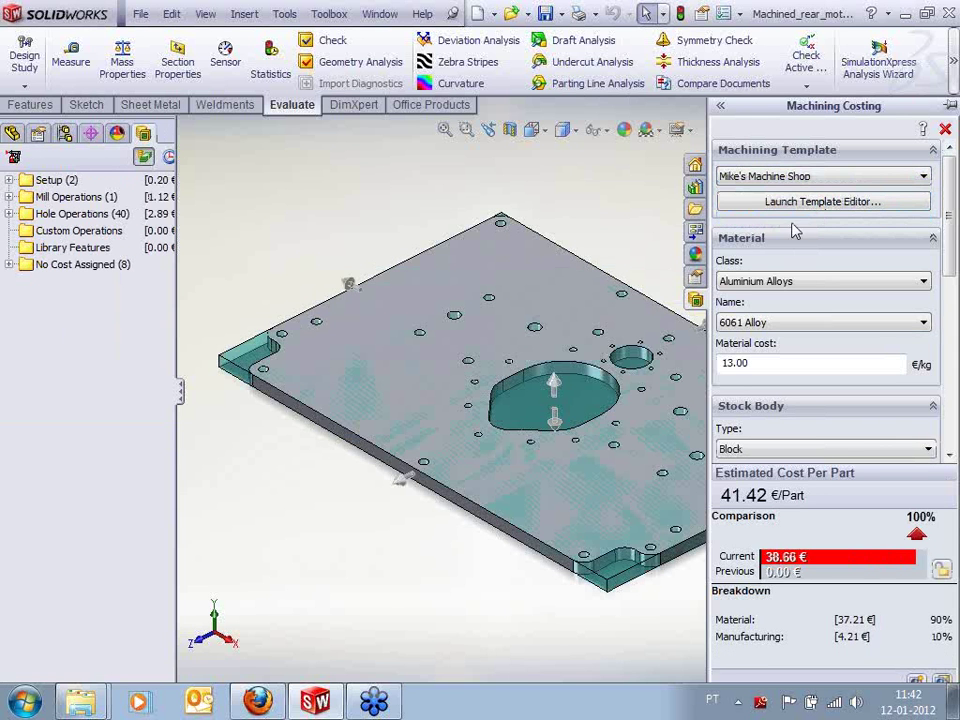
Review the plate's material and stock body settings against the stock preview on the model, and narrow the costing pane
scroll(700, 391, up, 2)
scroll(698, 393, down, 1)
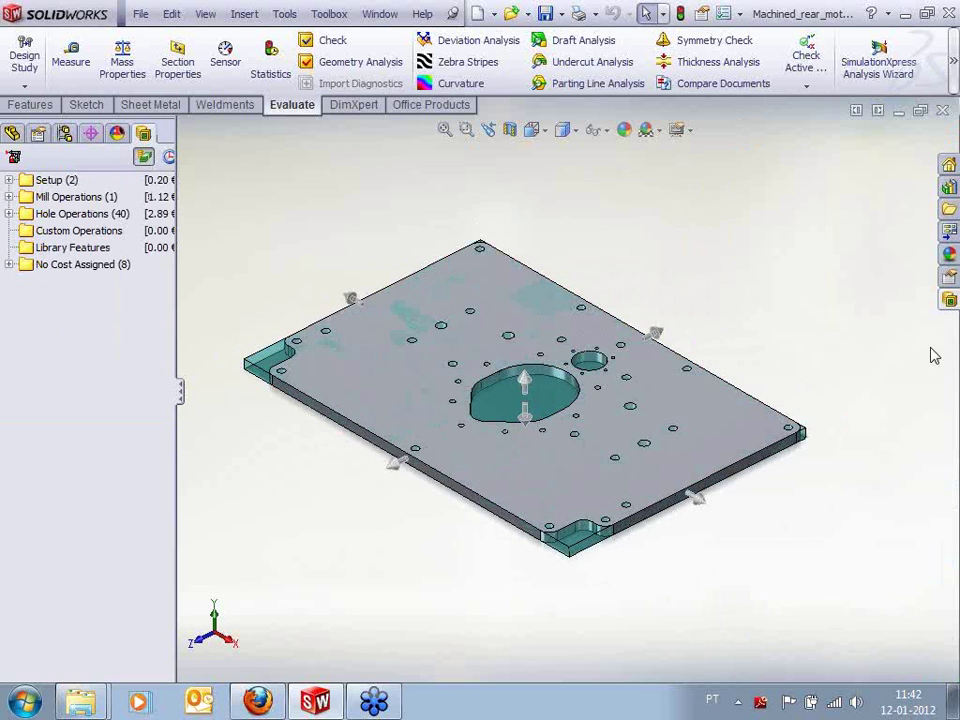
click(951, 301)
scroll(617, 427, up, 2)
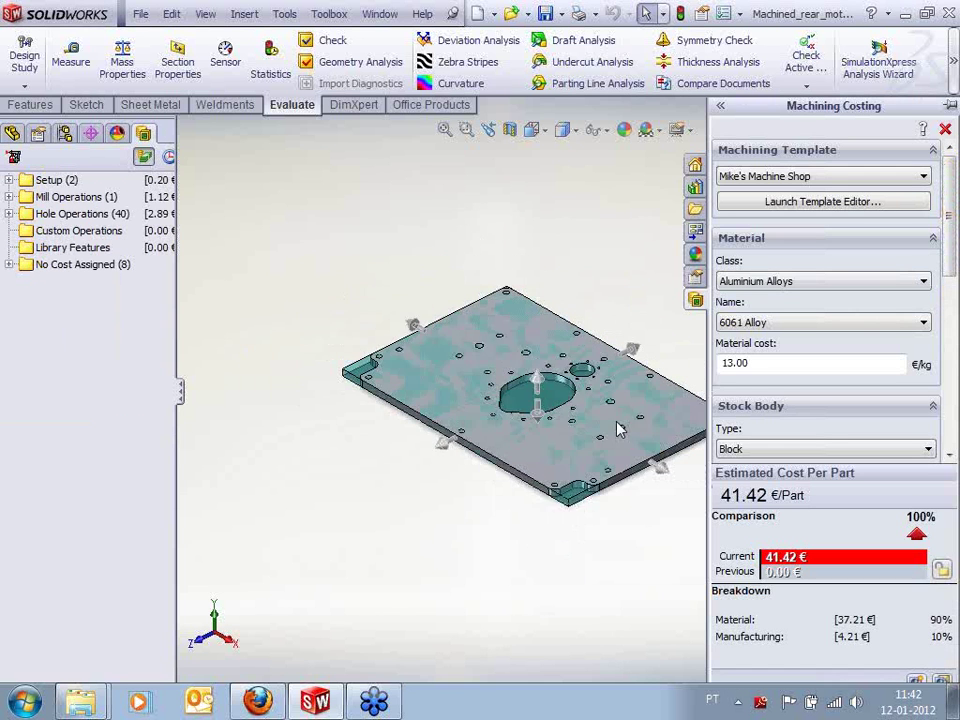
scroll(619, 427, down, 3)
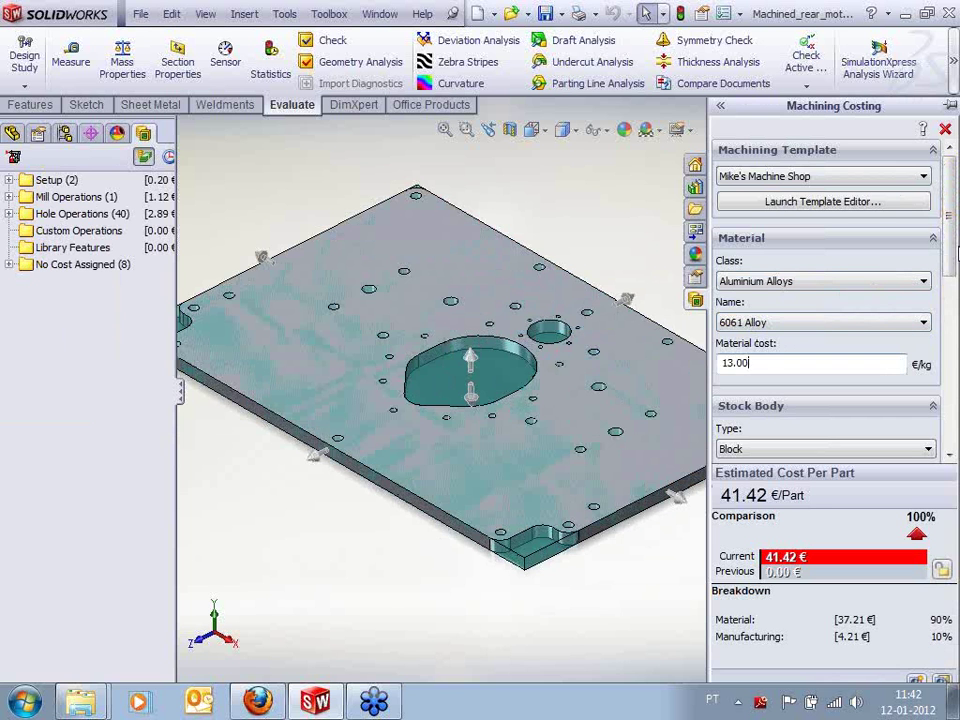
drag(950, 261, 956, 287)
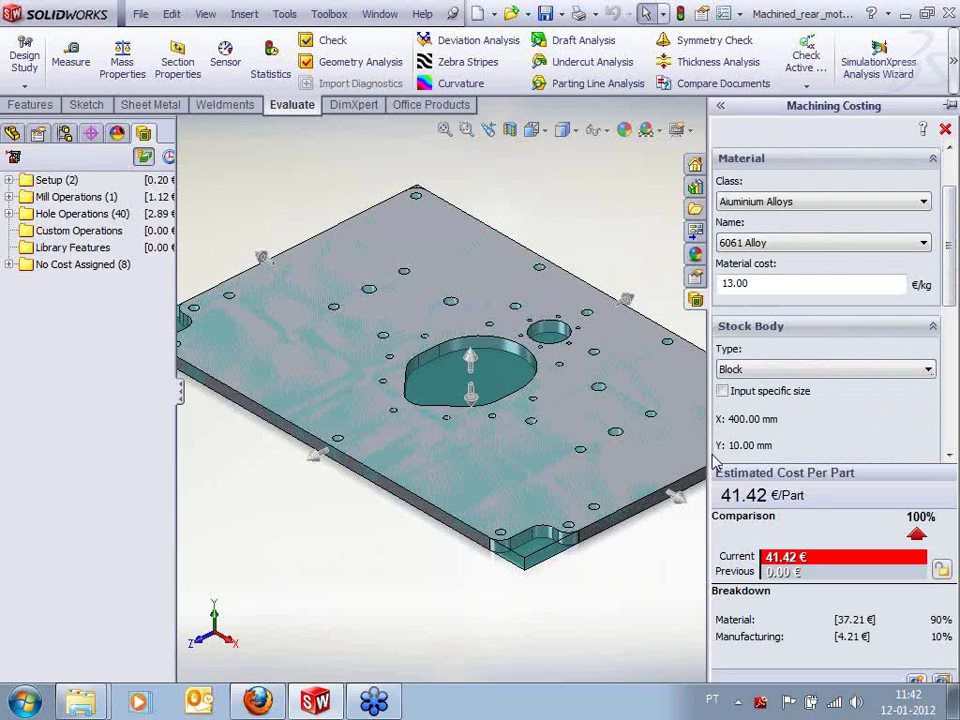
drag(712, 463, 728, 456)
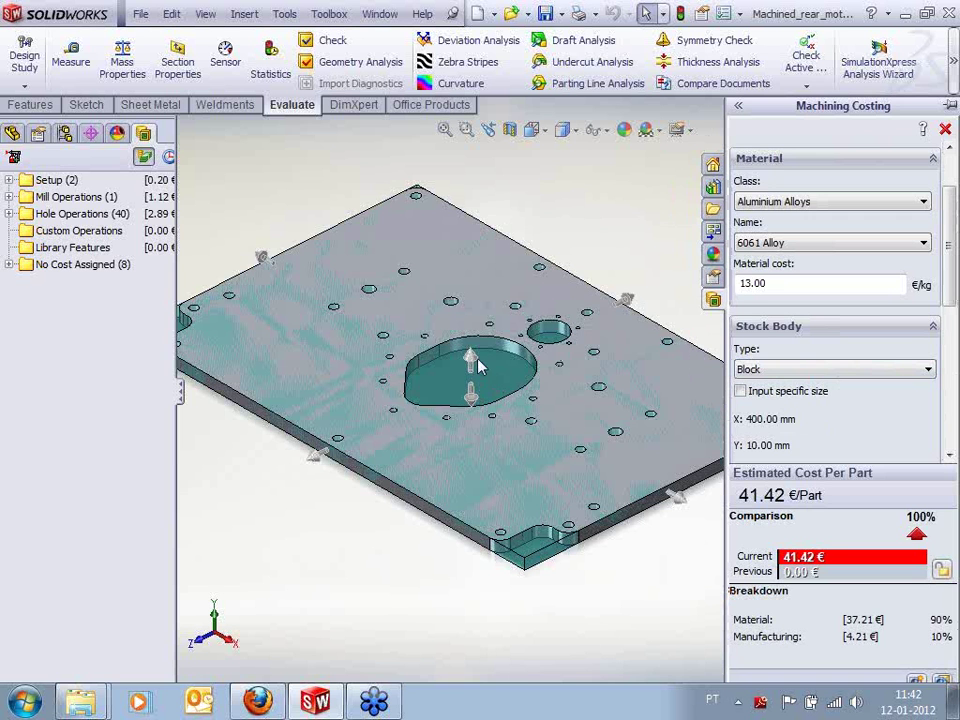
Extend the block stock by 3 mm in +Y and 18 mm in +X and update the cost estimate
mouse_move(473, 357)
mouse_down()
mouse_move(480, 303)
mouse_move(483, 376)
mouse_up()
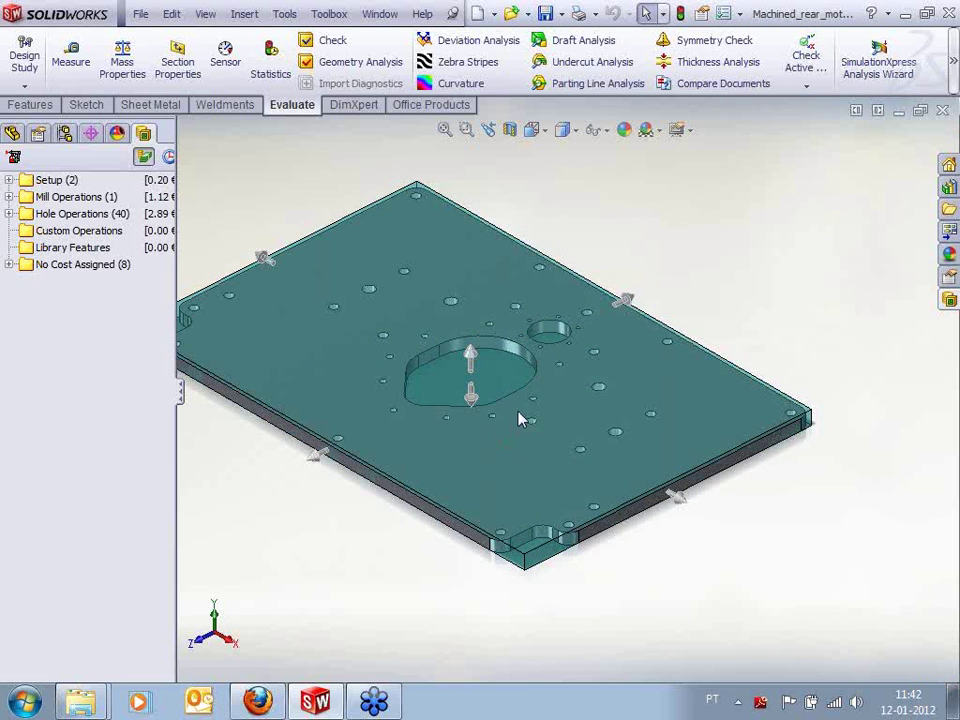
drag(677, 499, 690, 510)
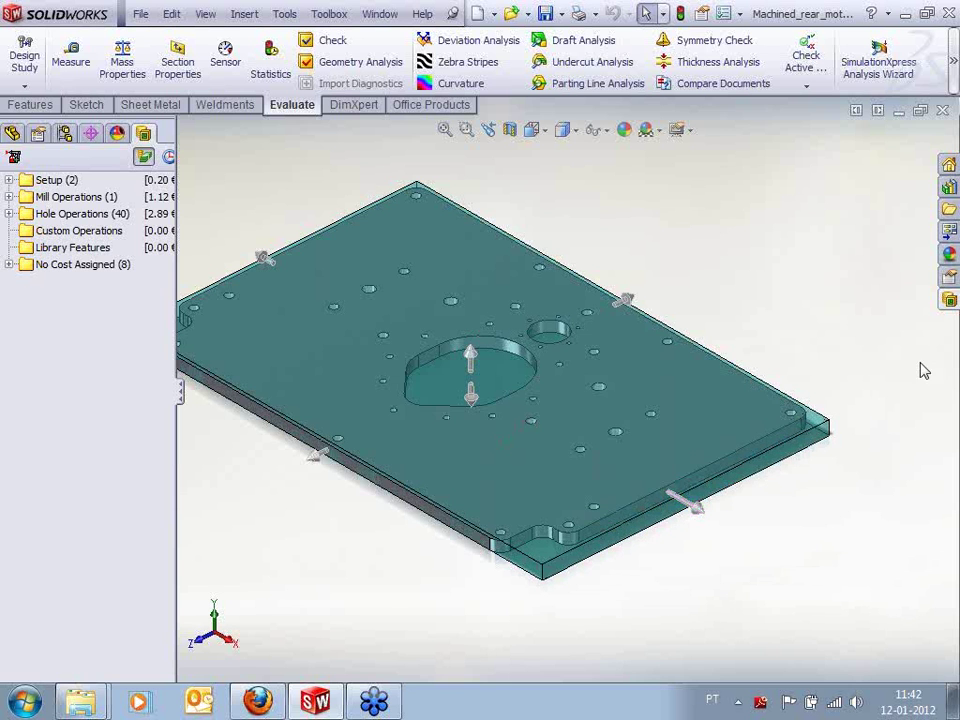
click(950, 301)
click(824, 549)
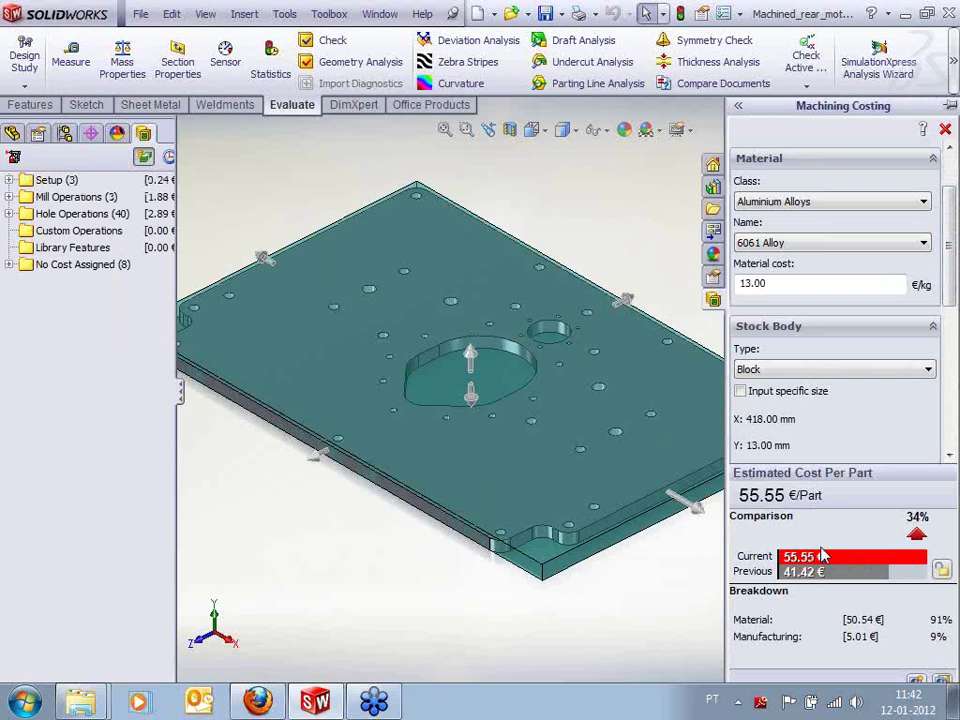
Change the stock body type to Plate and update the estimated cost
click(917, 372)
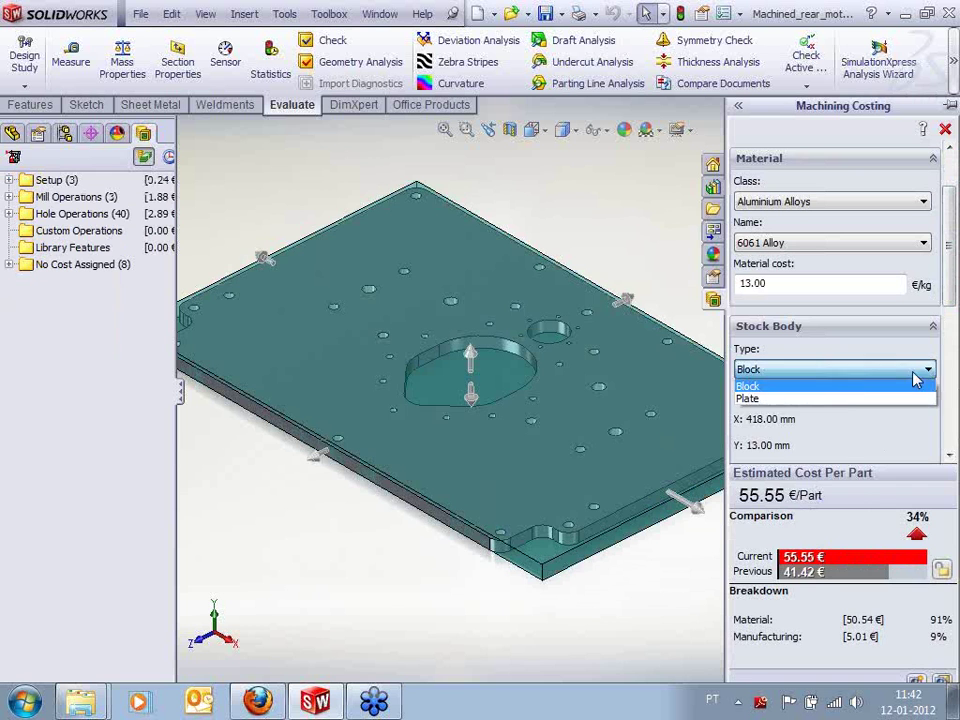
click(842, 400)
click(853, 519)
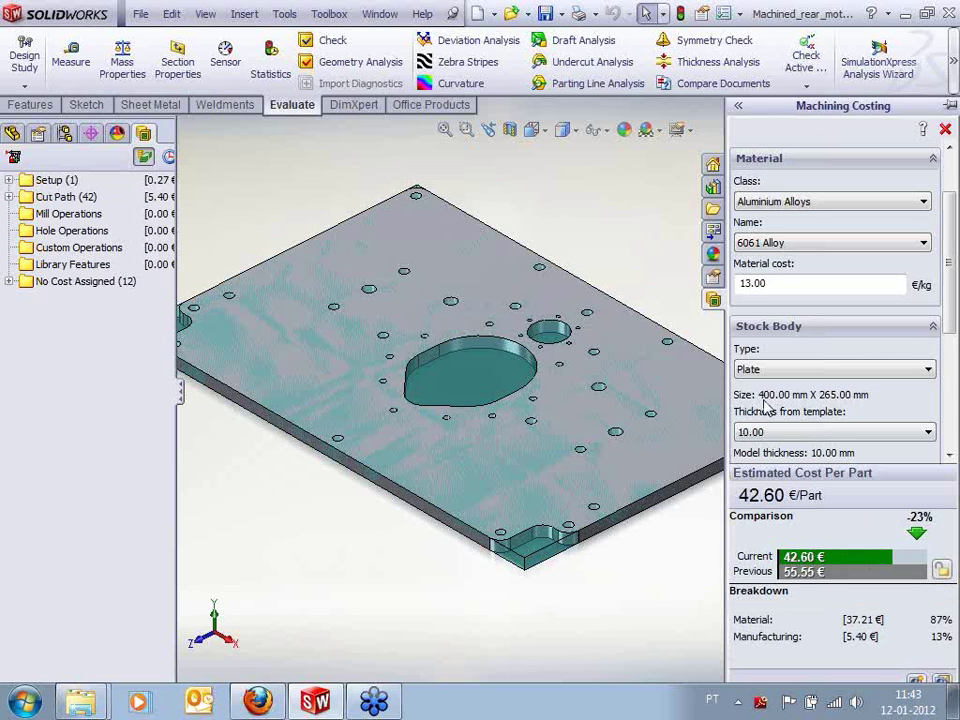
Switch the stock body back to Block and set the additional stock on +X and +Y to 0 mm
click(838, 369)
click(831, 387)
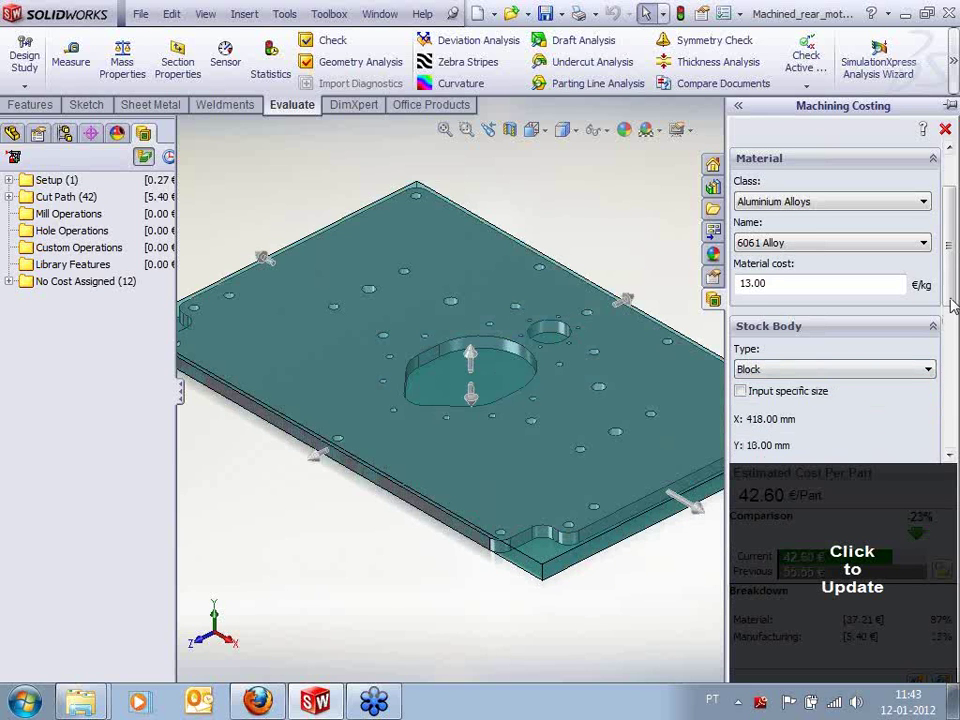
scroll(899, 416, down, 4)
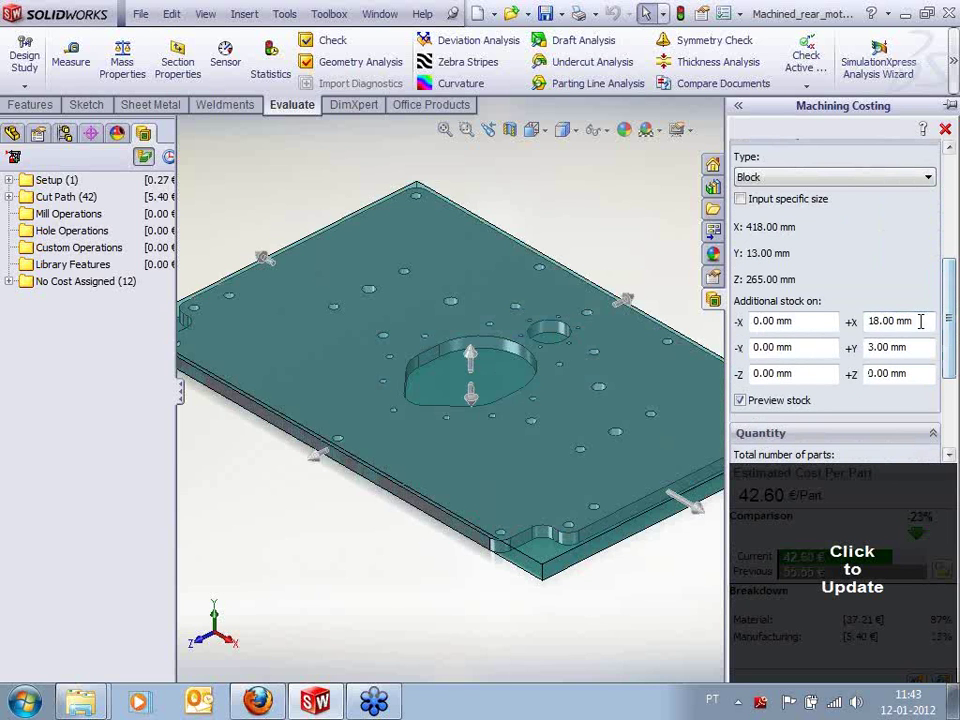
click(872, 321)
text(0)
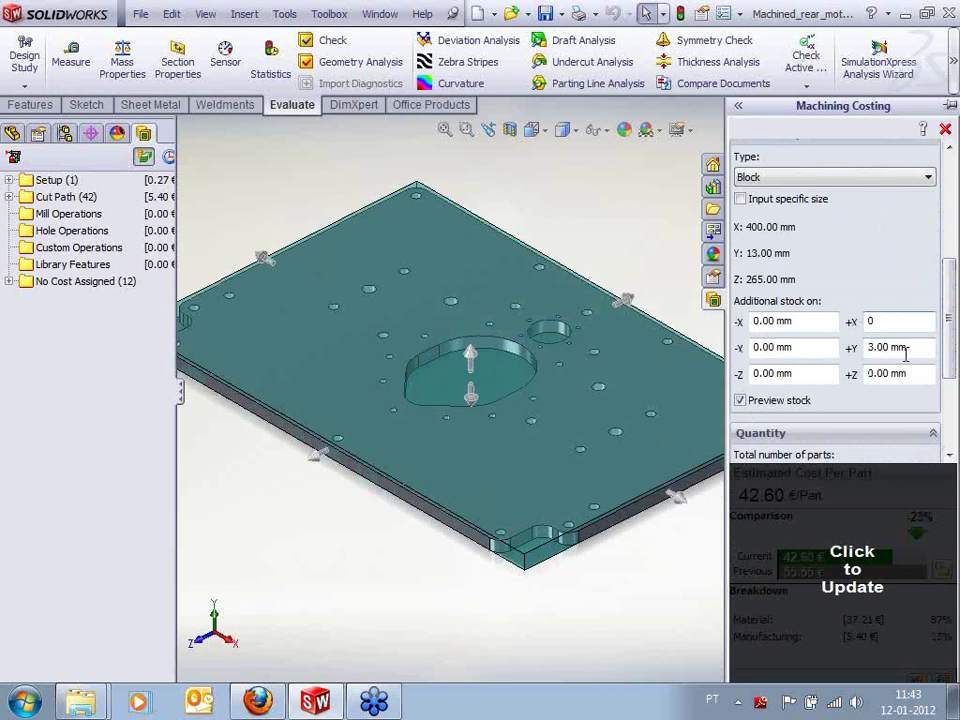
drag(906, 353, 860, 356)
text(0)
key(Return)
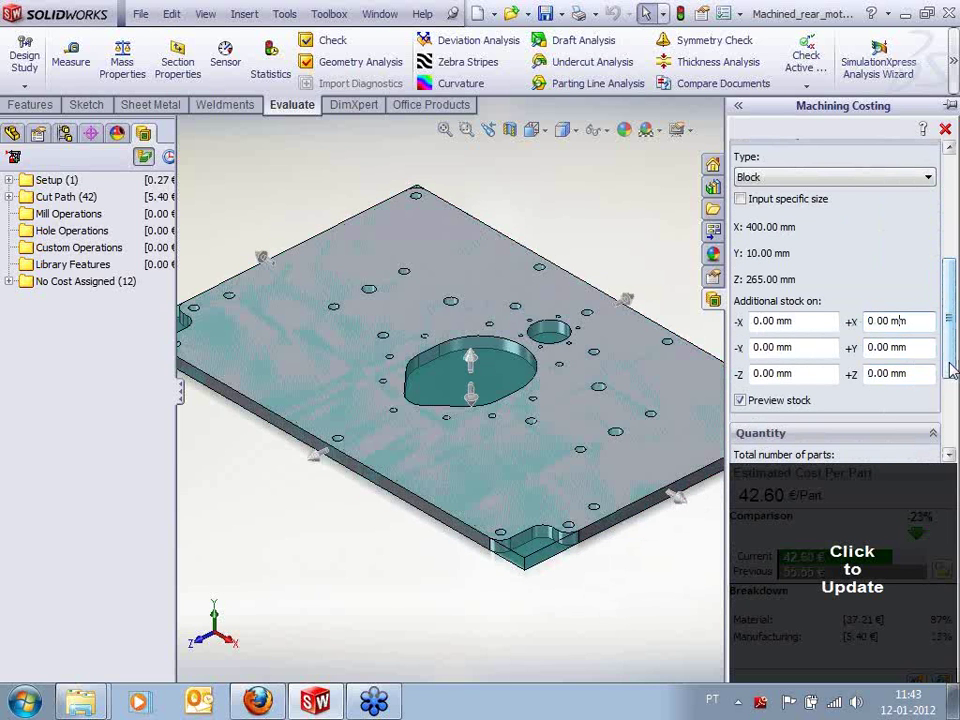
scroll(955, 468, down, 3)
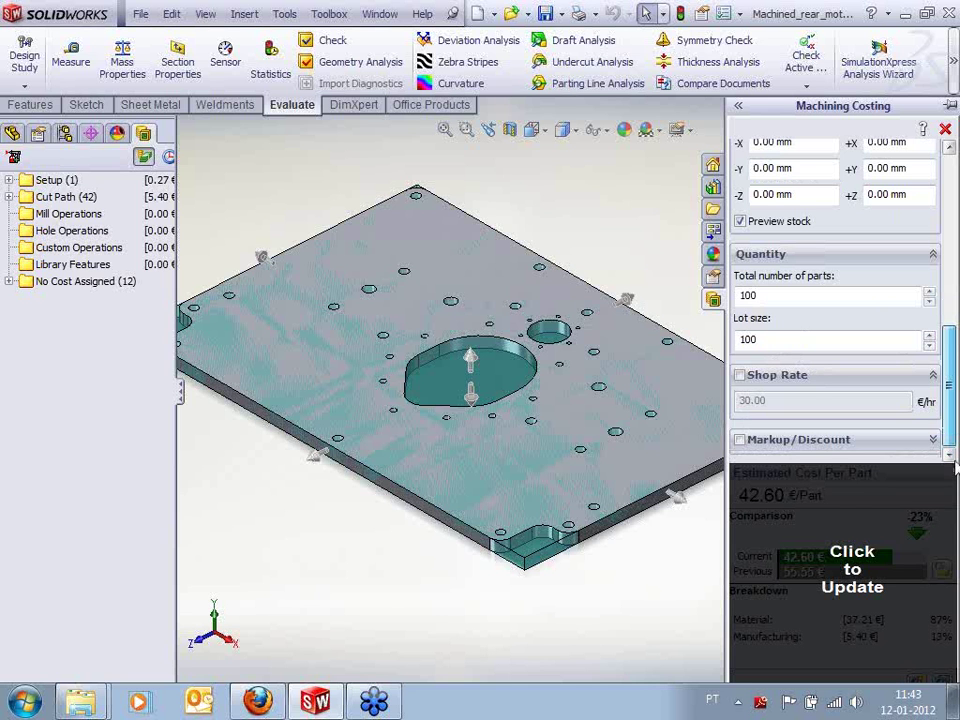
scroll(955, 443, up, 6)
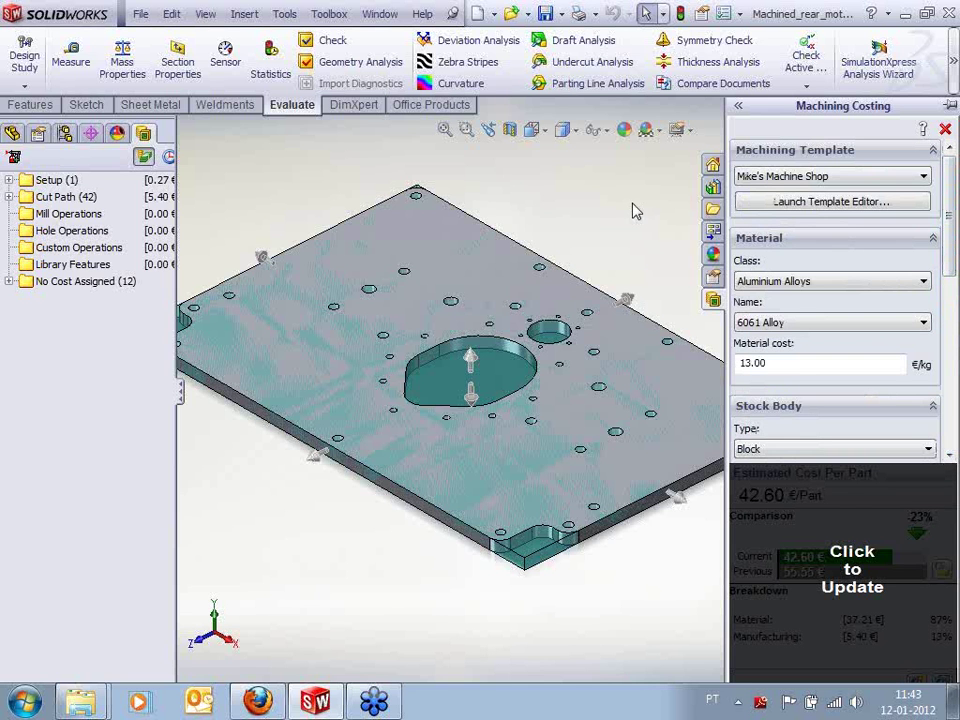
Widen the costing tree and examine the setup cost, the individual laser cut path costs and the remaining operation categories
drag(178, 198, 204, 199)
click(8, 180)
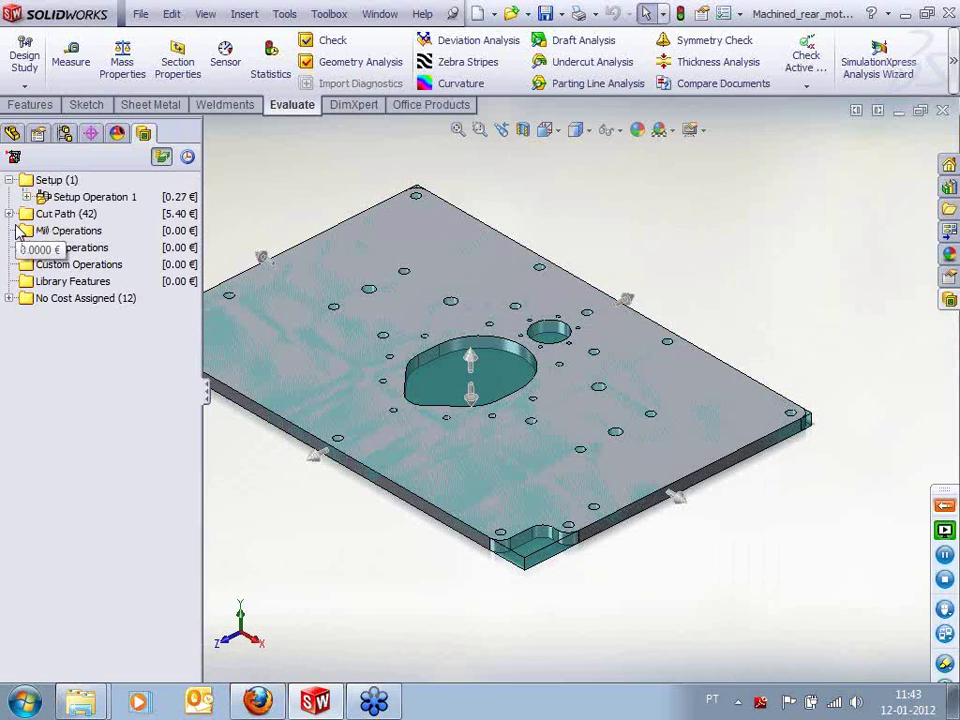
click(9, 214)
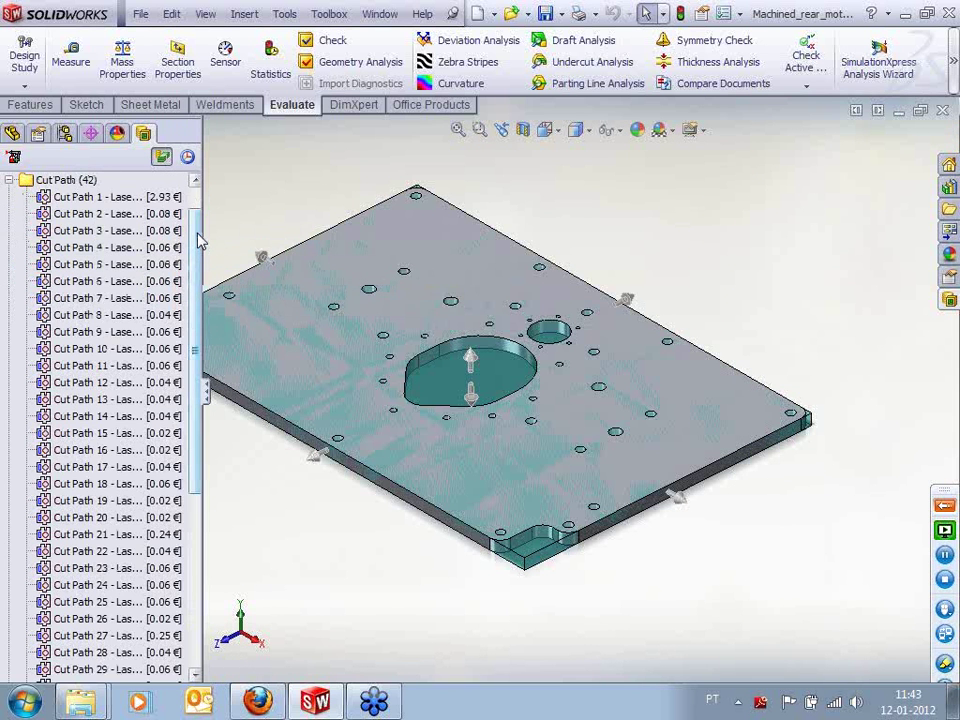
drag(198, 237, 284, 222)
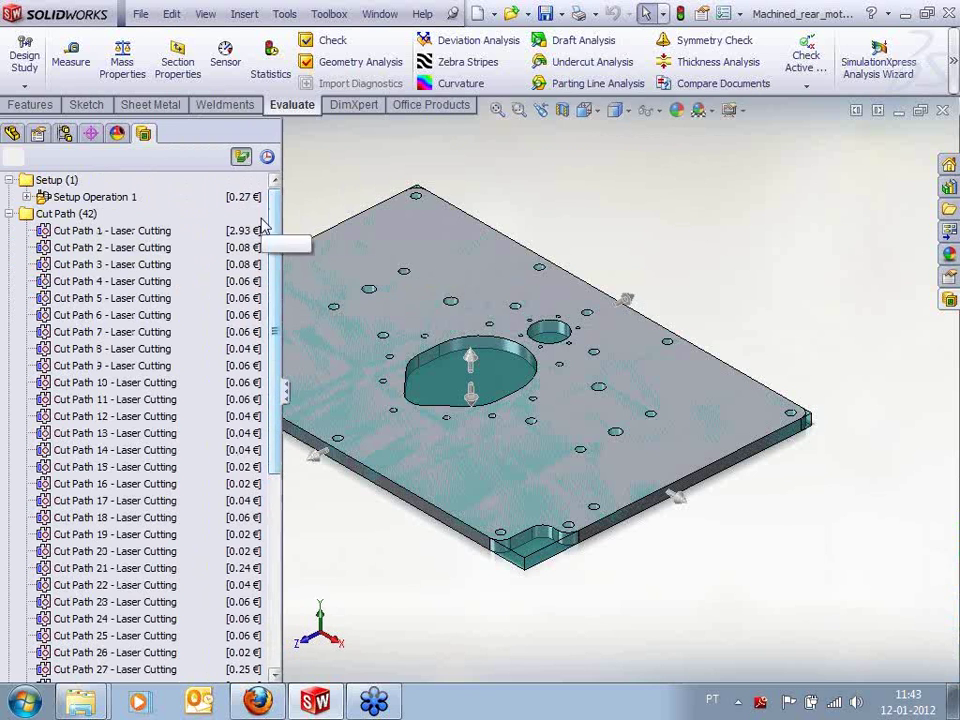
scroll(95, 316, down, 6)
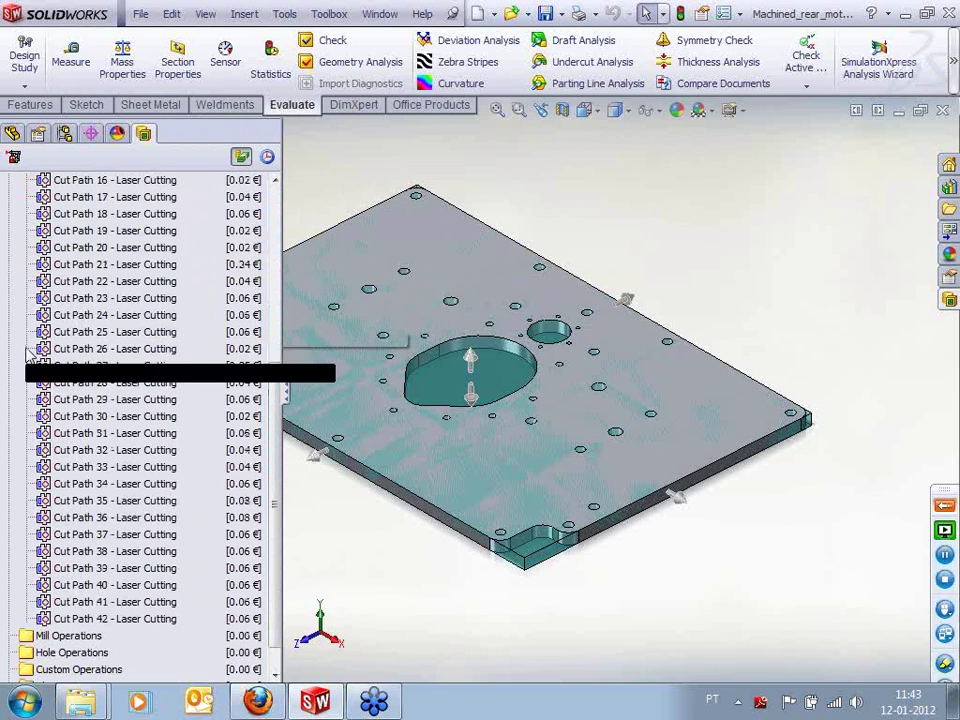
scroll(30, 420, down, 1)
click(50, 604)
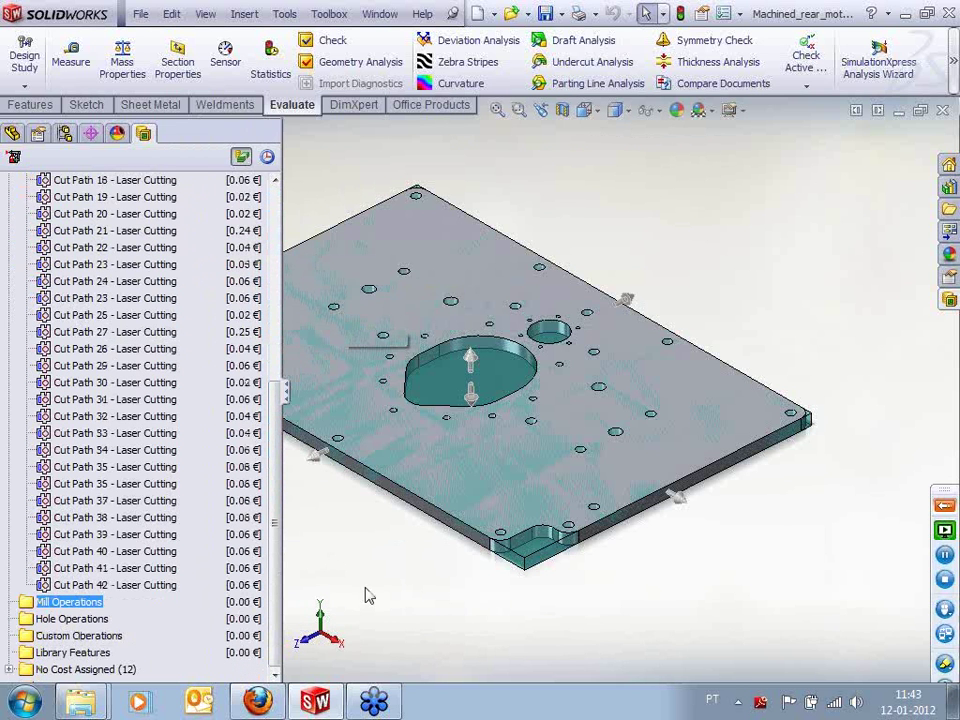
click(75, 635)
scroll(50, 396, up, 3)
scroll(66, 390, up, 3)
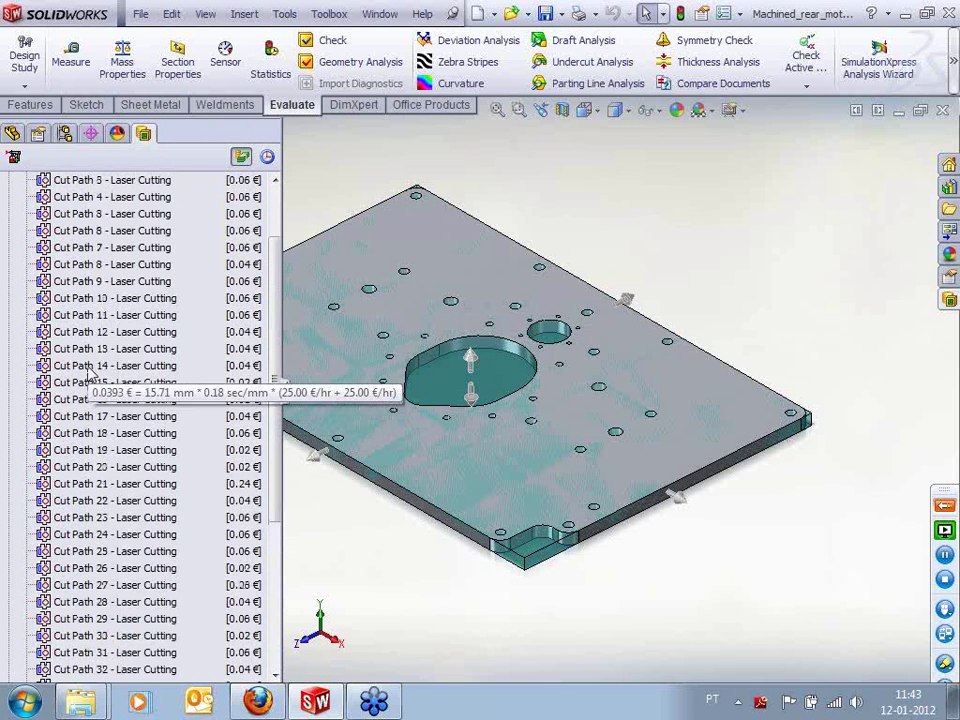
click(9, 213)
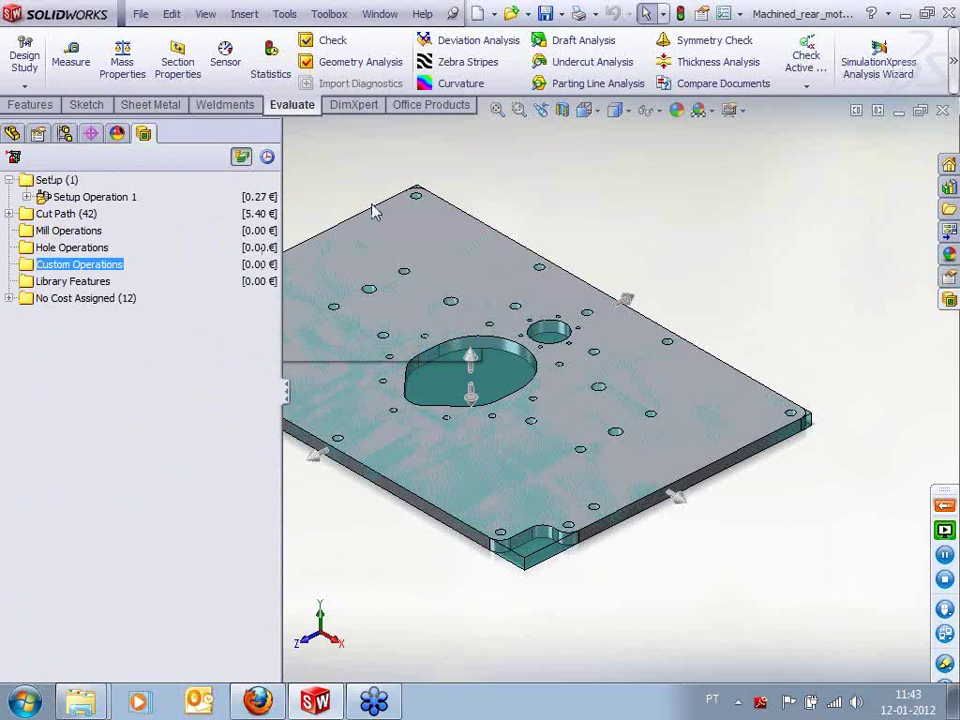
Narrow the costing tree and compare the operation costs with the operation times, including those of the individual cut paths
middle_drag(336, 182, 434, 378)
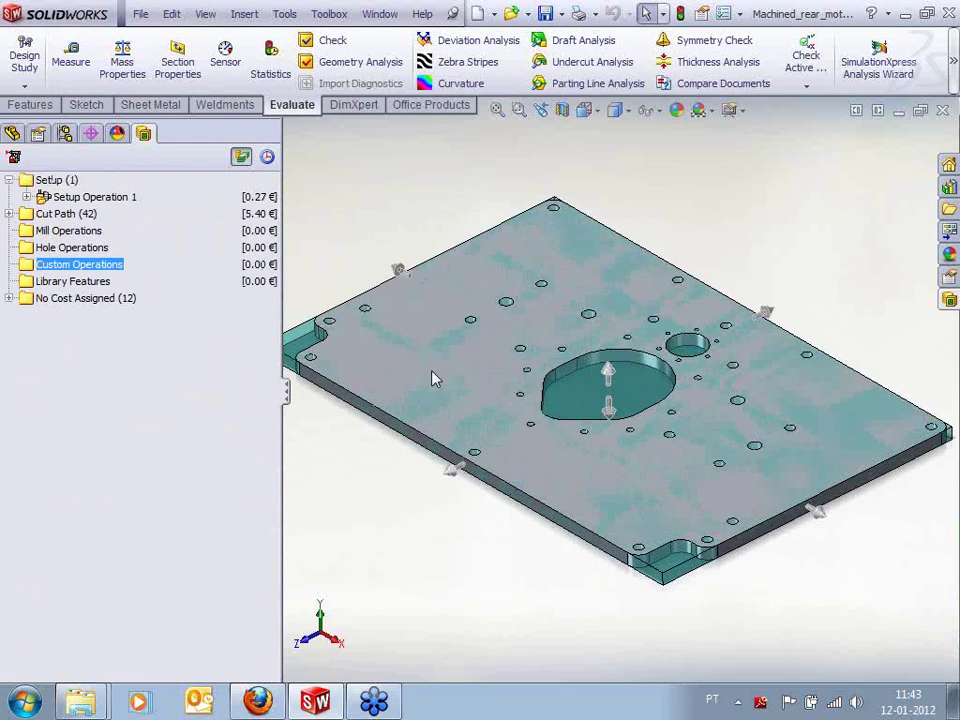
drag(280, 181, 229, 181)
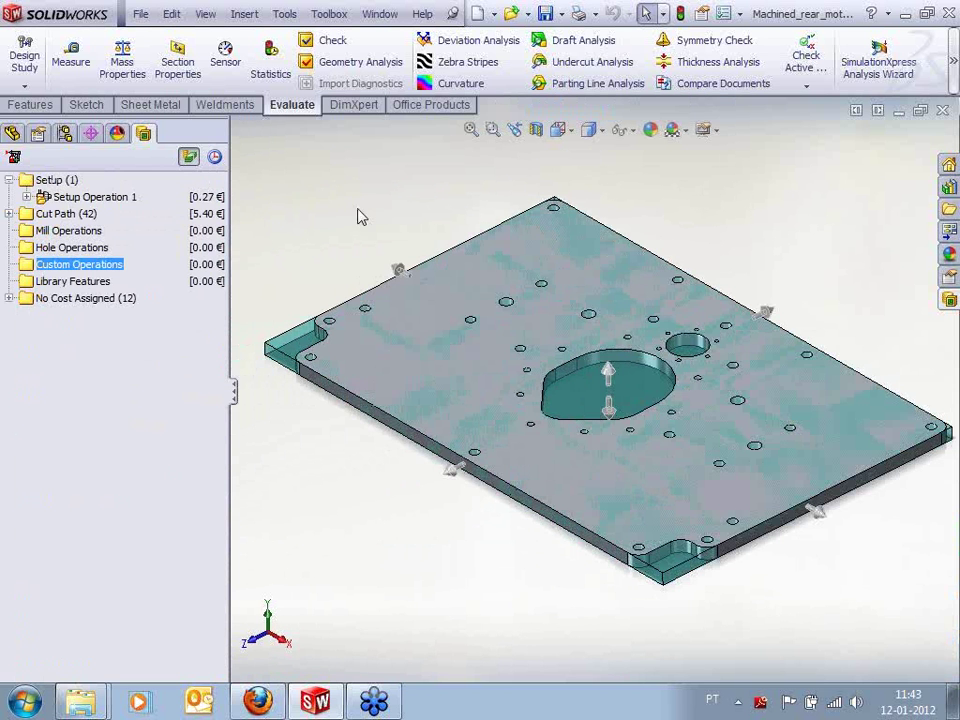
click(215, 158)
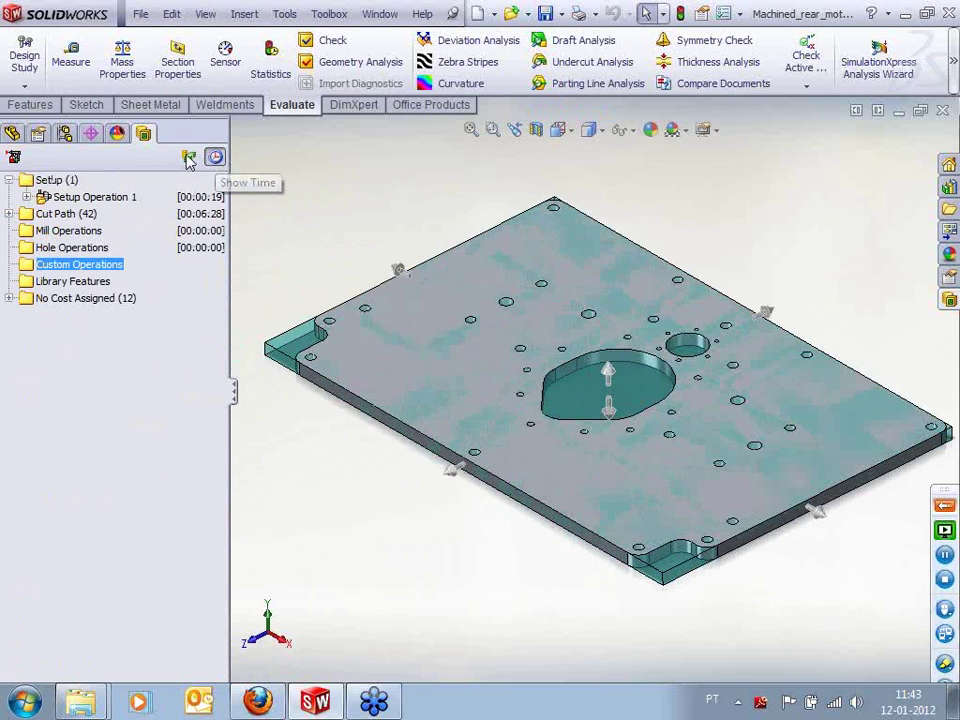
click(189, 158)
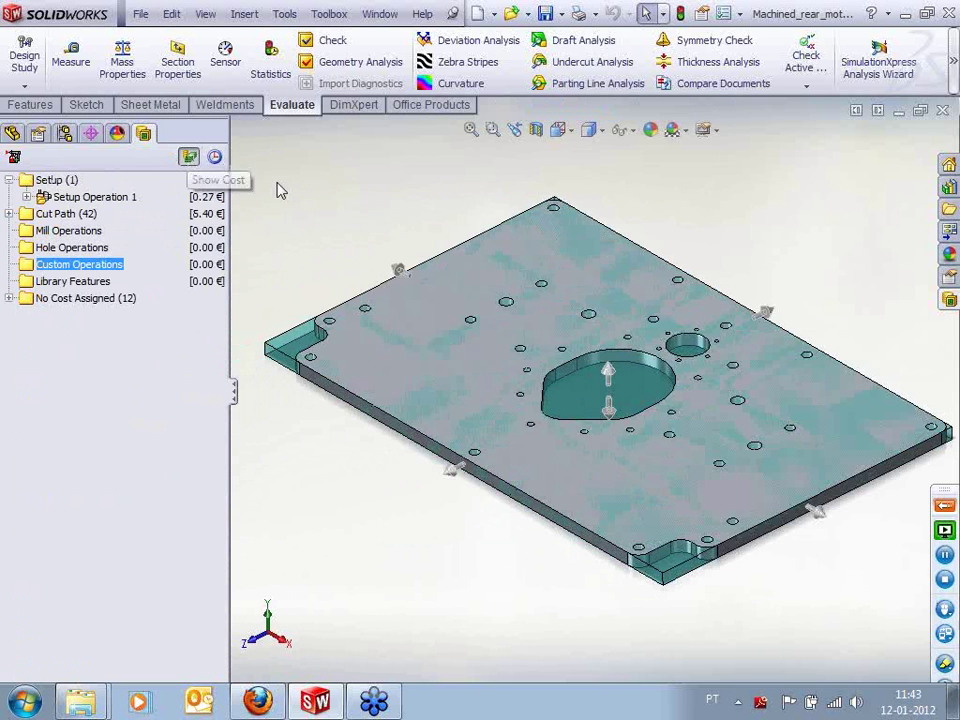
click(214, 158)
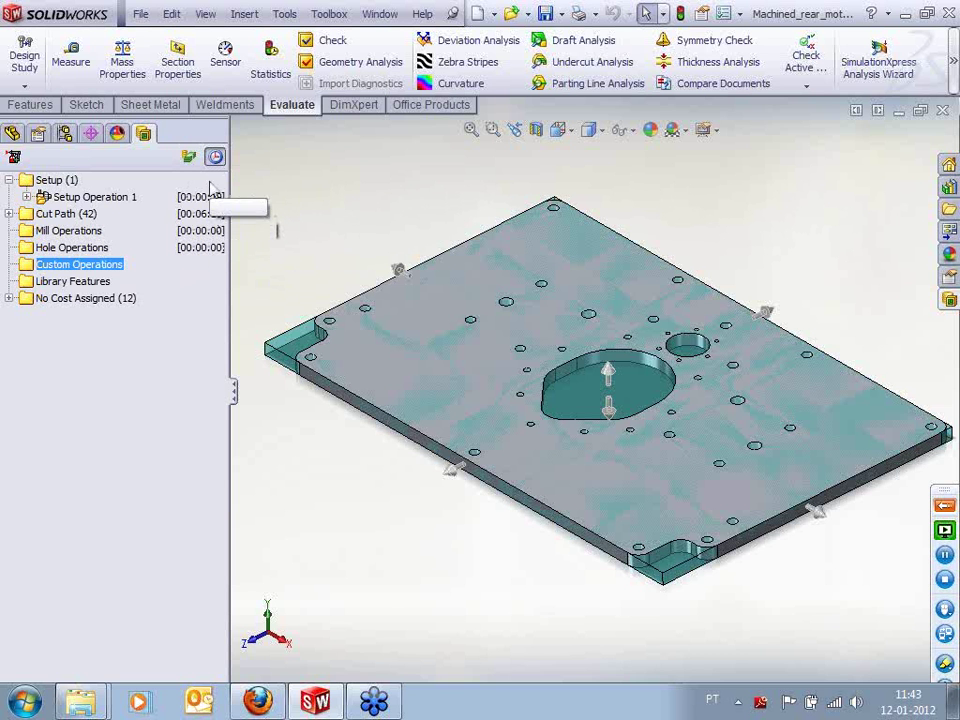
click(9, 213)
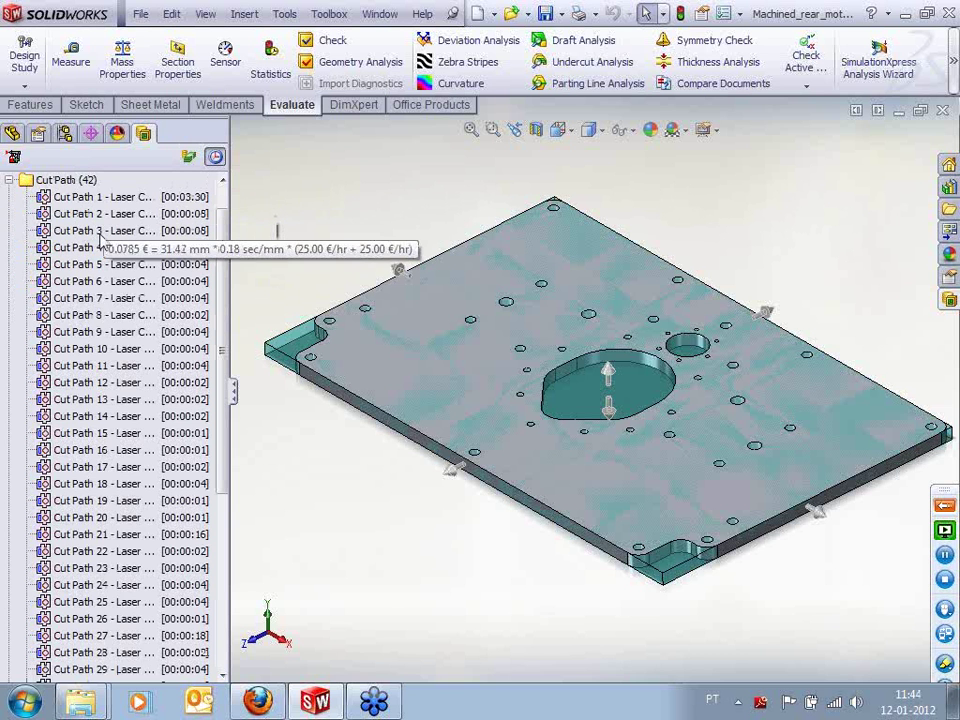
click(9, 180)
click(80, 264)
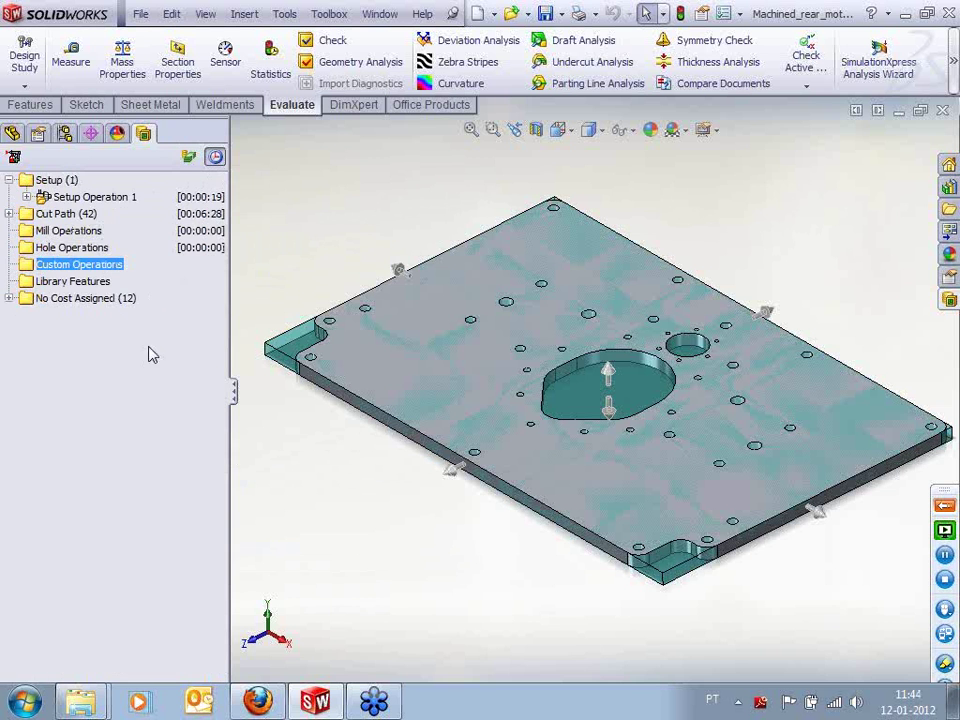
Activate the Lightened configuration of the motor plate and decline saving a temporary template with the costing data
click(64, 133)
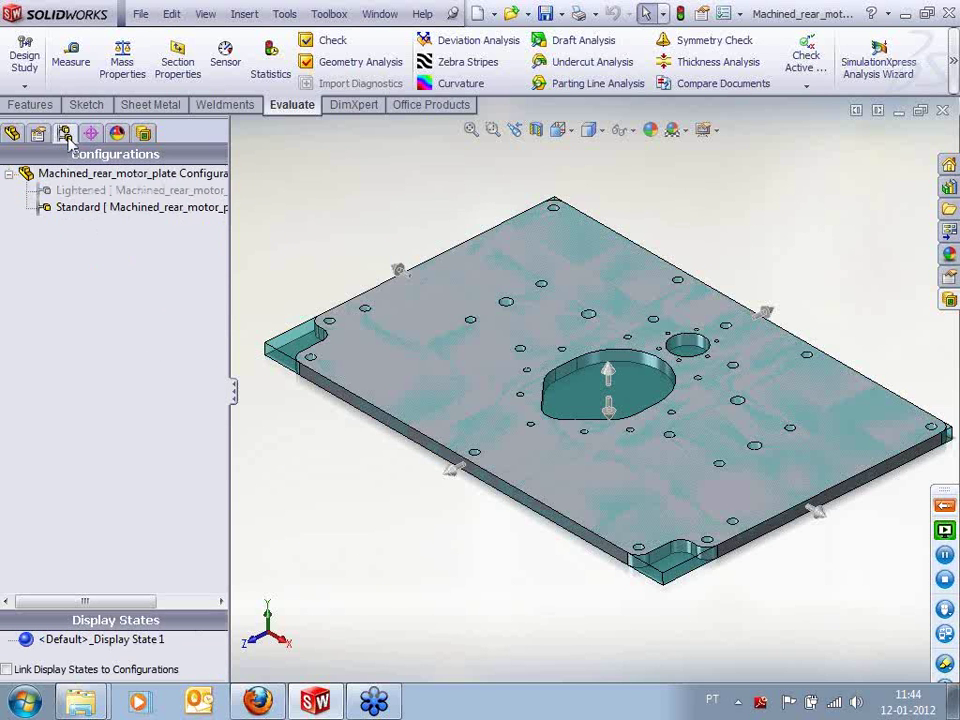
double_click(90, 190)
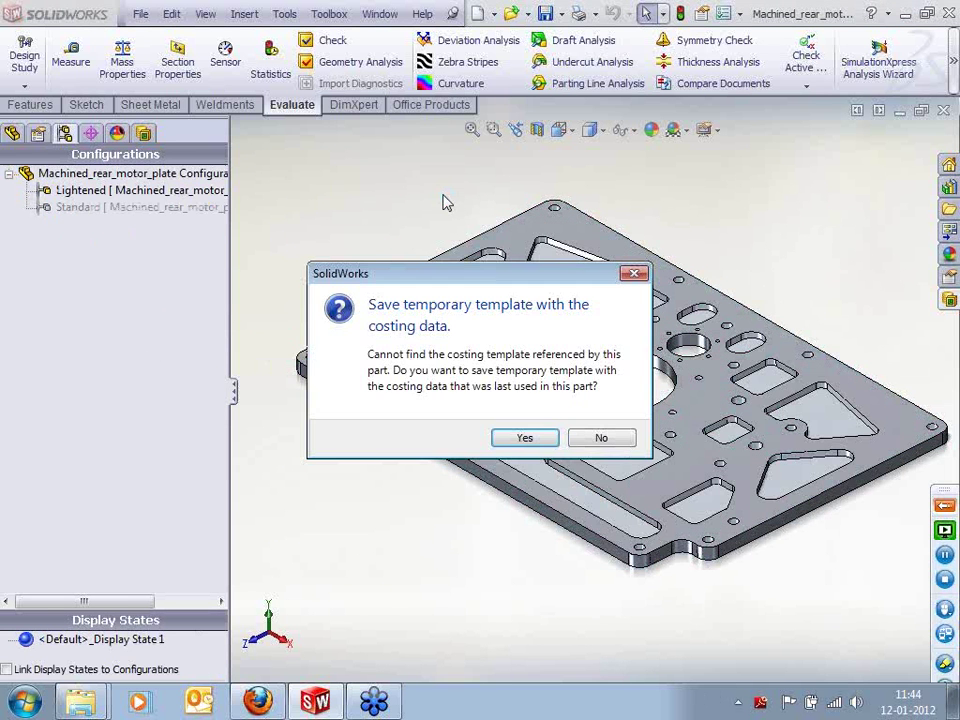
click(621, 438)
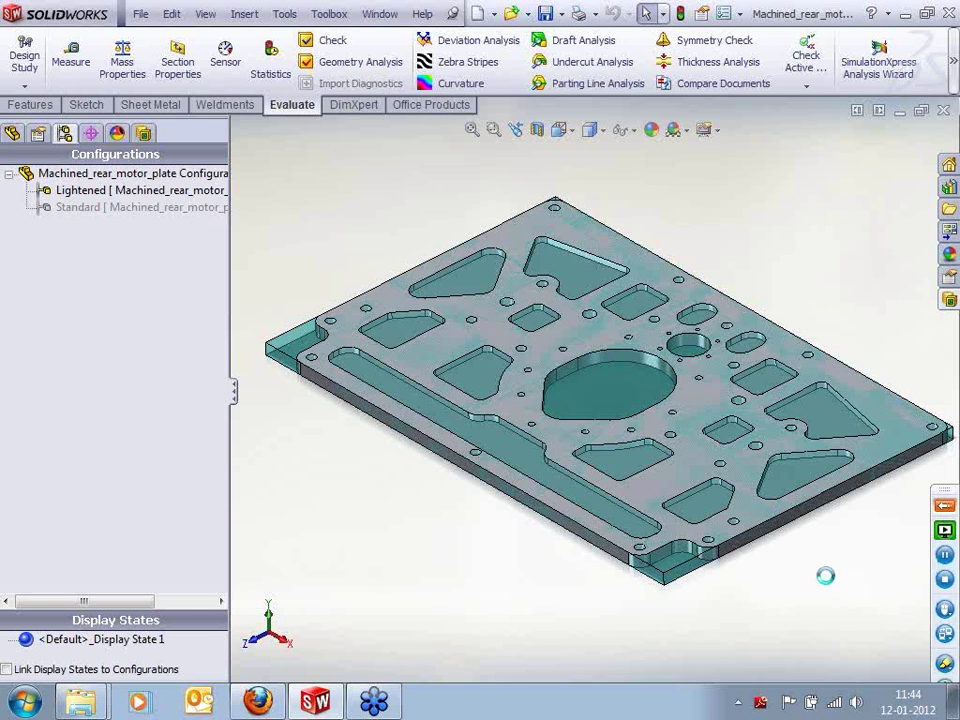
Set the machining template to Mike's Machine Shop and return to the full model view
scroll(898, 199, up, 2)
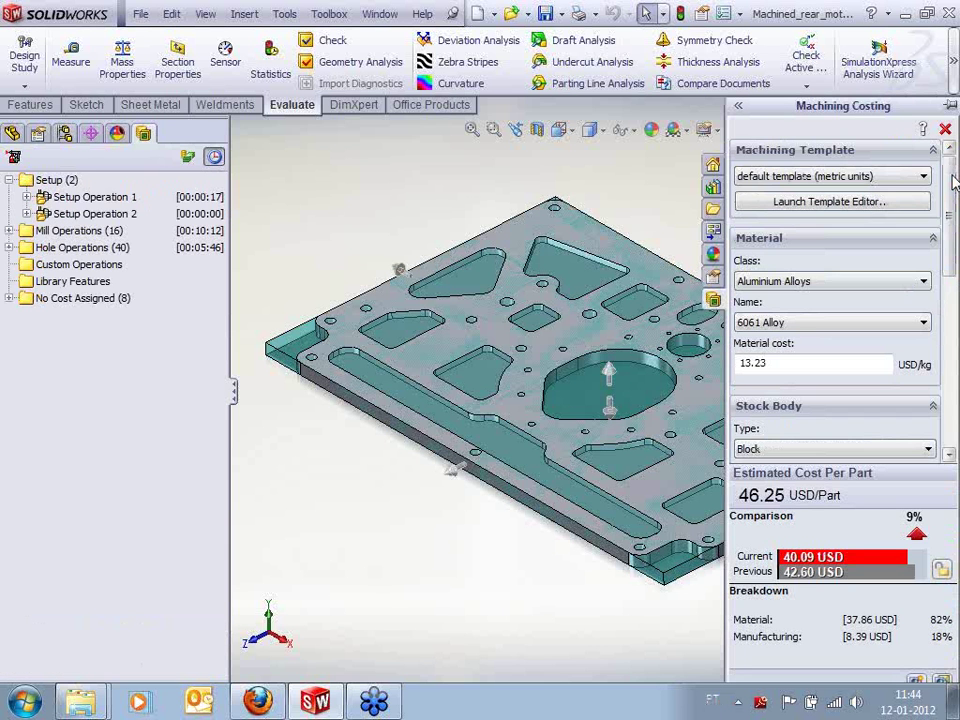
click(874, 178)
click(823, 217)
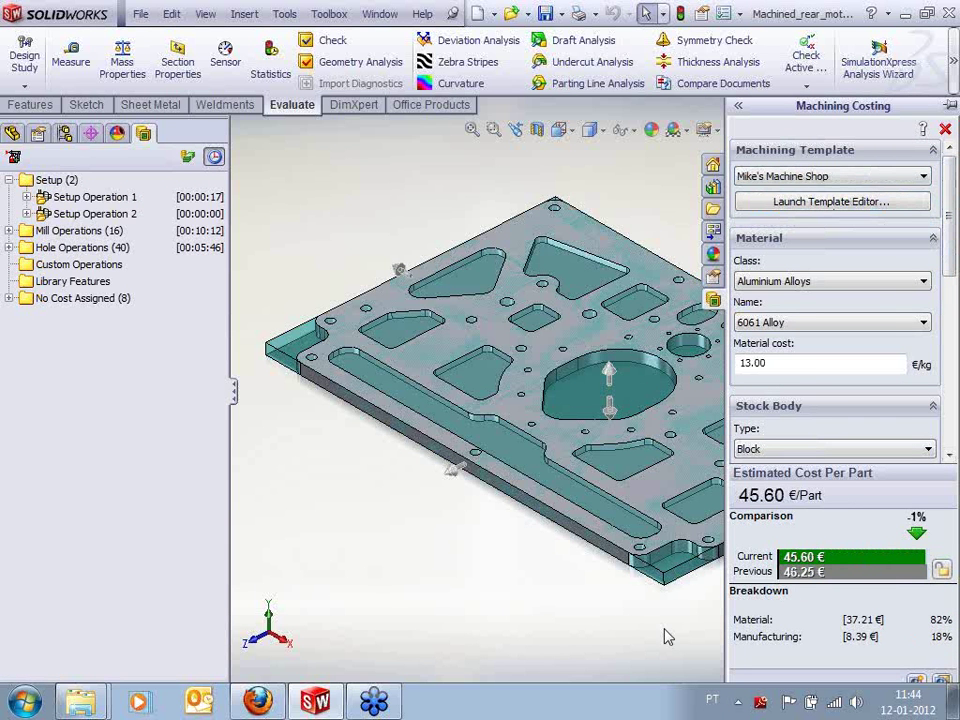
click(607, 617)
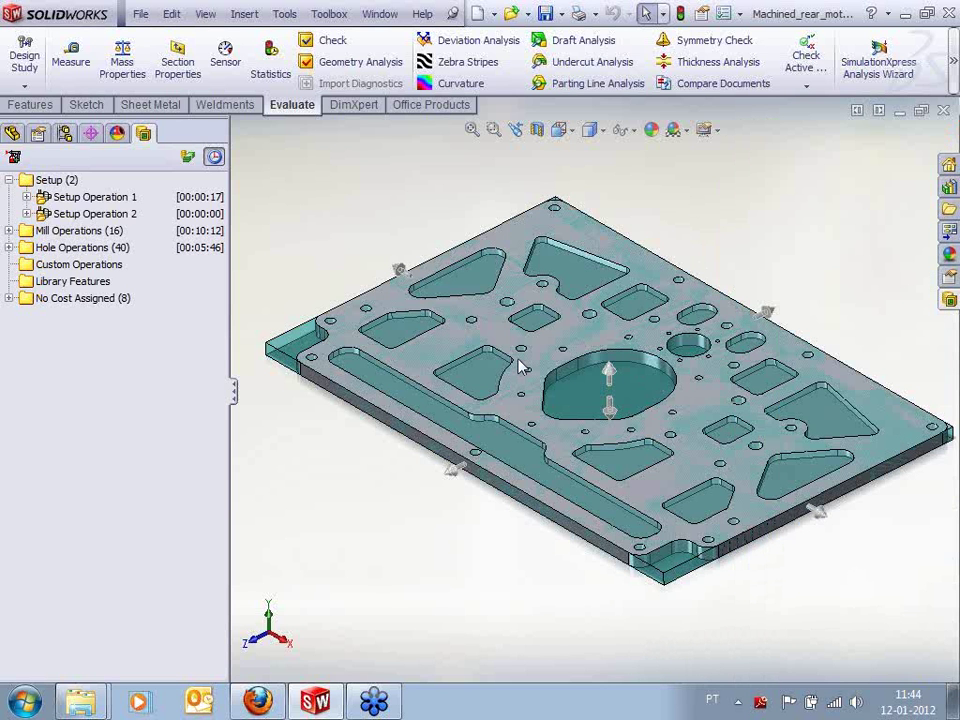
Inspect the plate's pockets up close and examine the machining times of the mill operations, highlighting Pocket 2
middle_drag(449, 423, 678, 416)
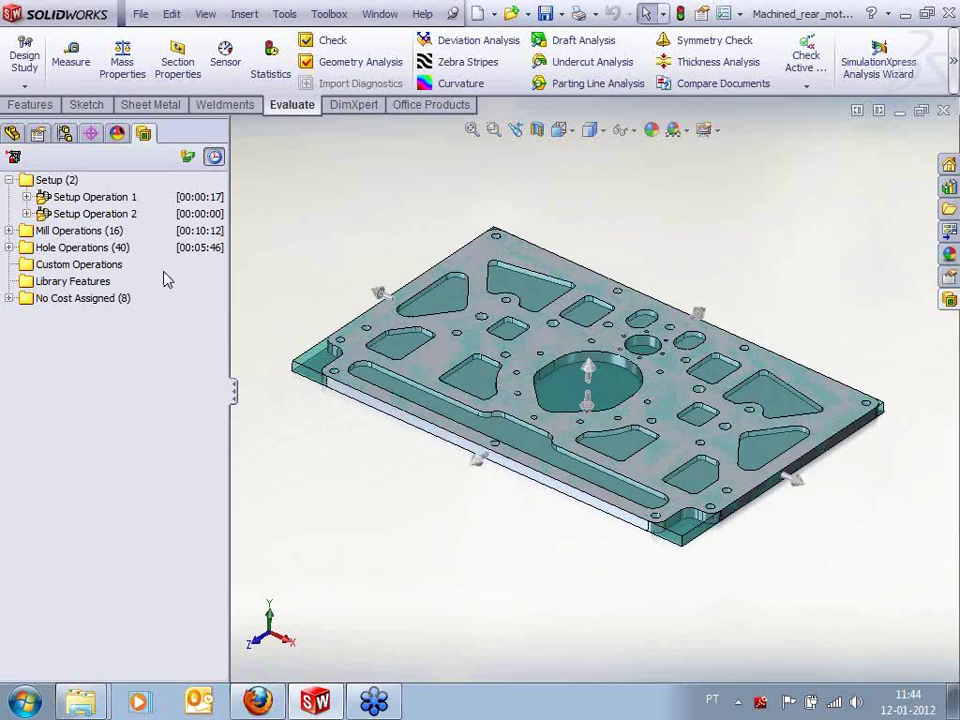
scroll(493, 420, down, 5)
middle_drag(574, 340, 595, 258)
scroll(750, 316, down, 4)
middle_drag(708, 323, 725, 355)
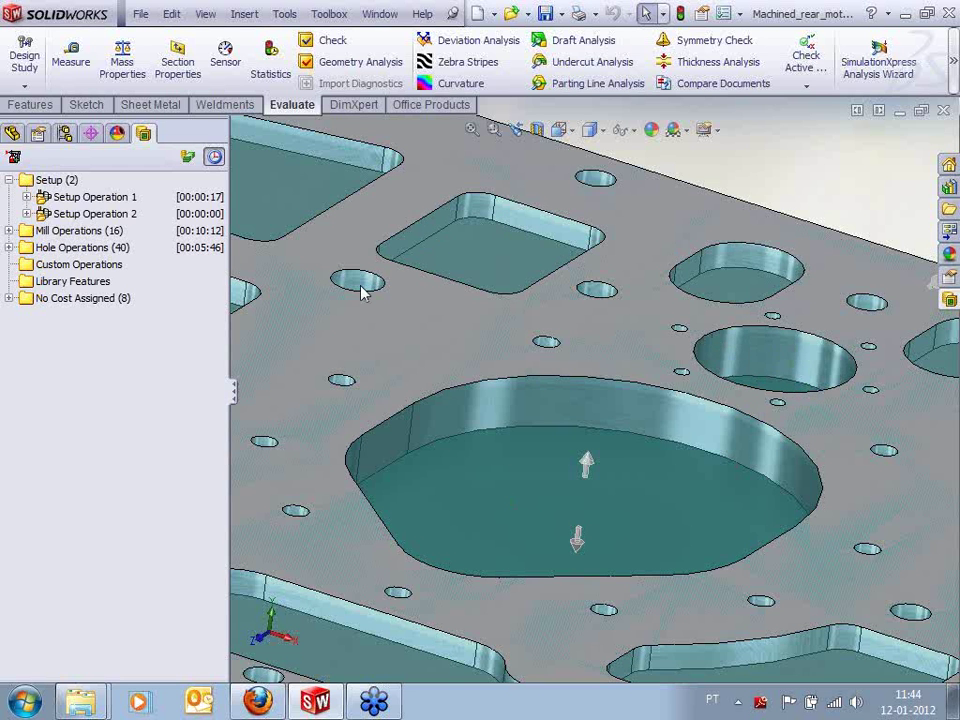
key(f)
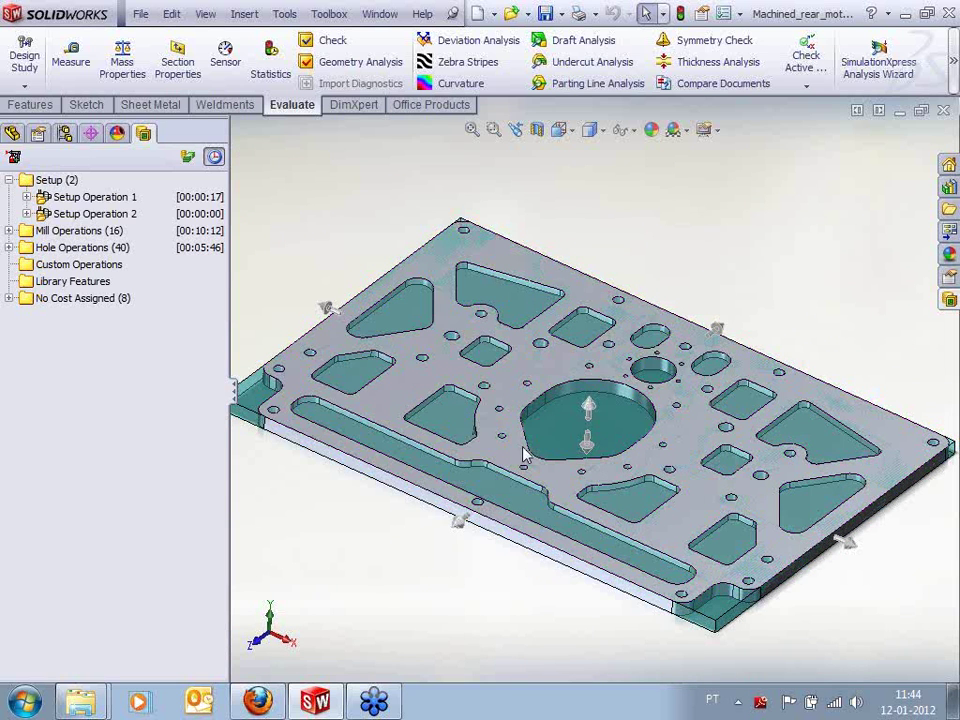
click(55, 231)
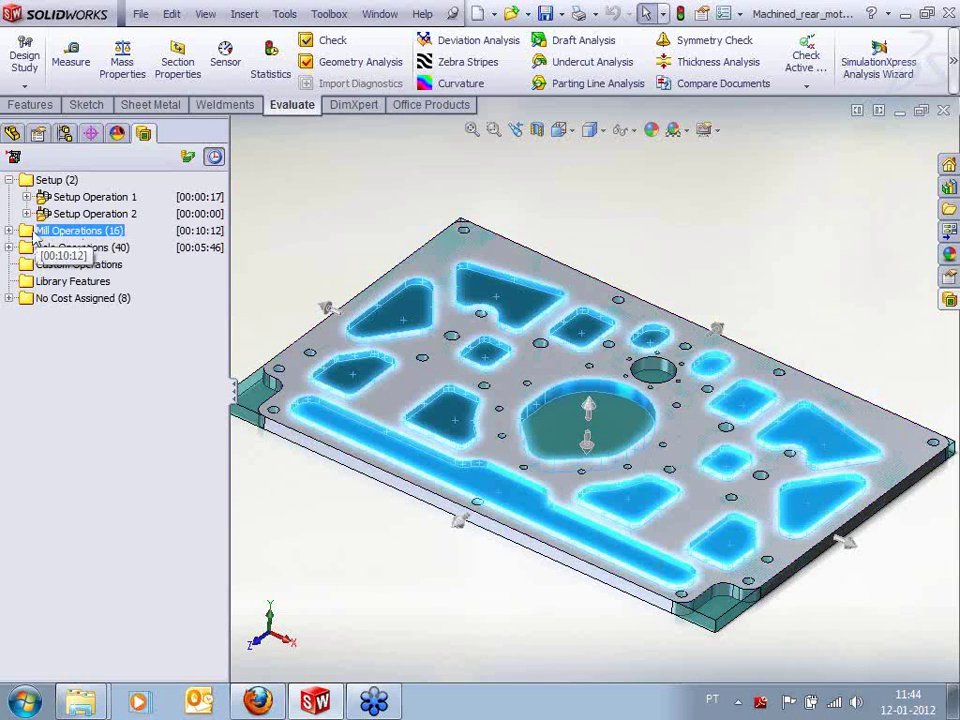
click(9, 231)
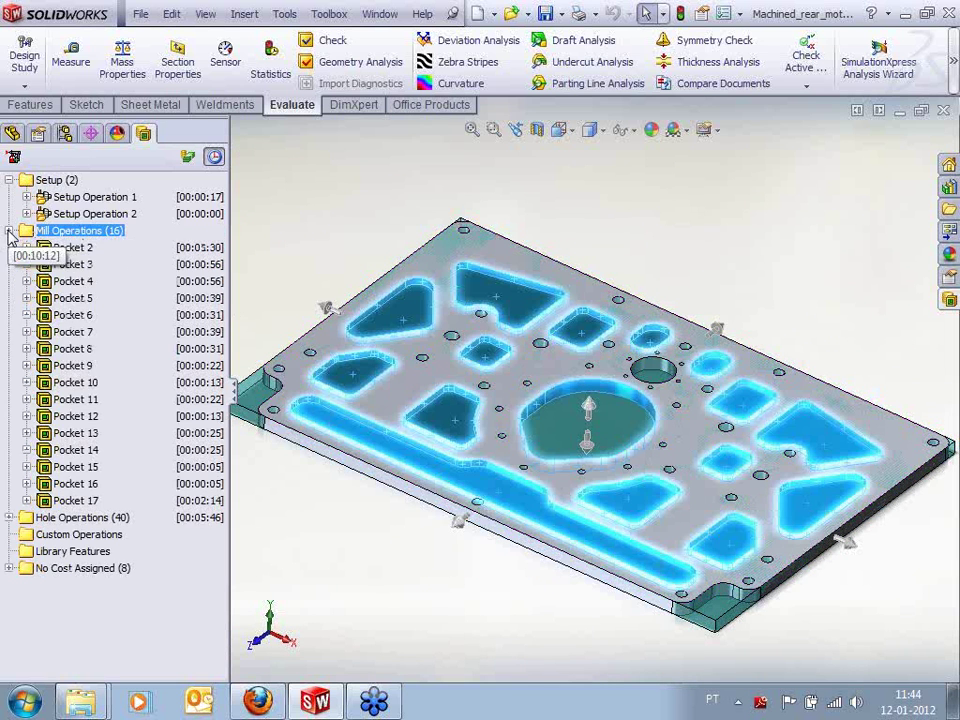
click(70, 248)
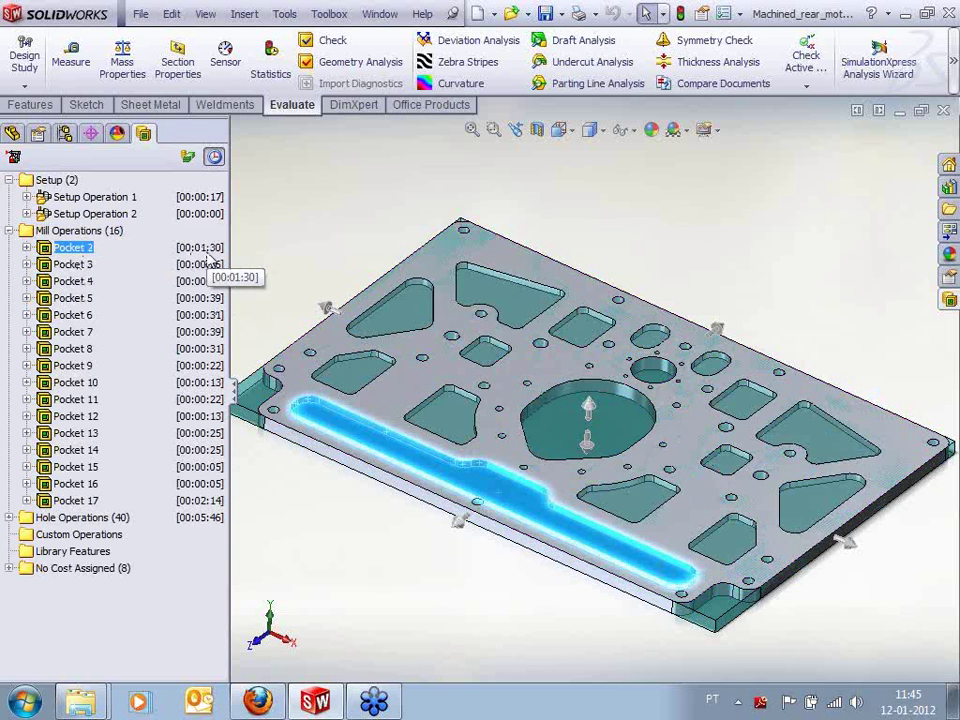
Show operation costs instead of times and expand Pockets 2 to 6 to examine their milling tools
click(188, 157)
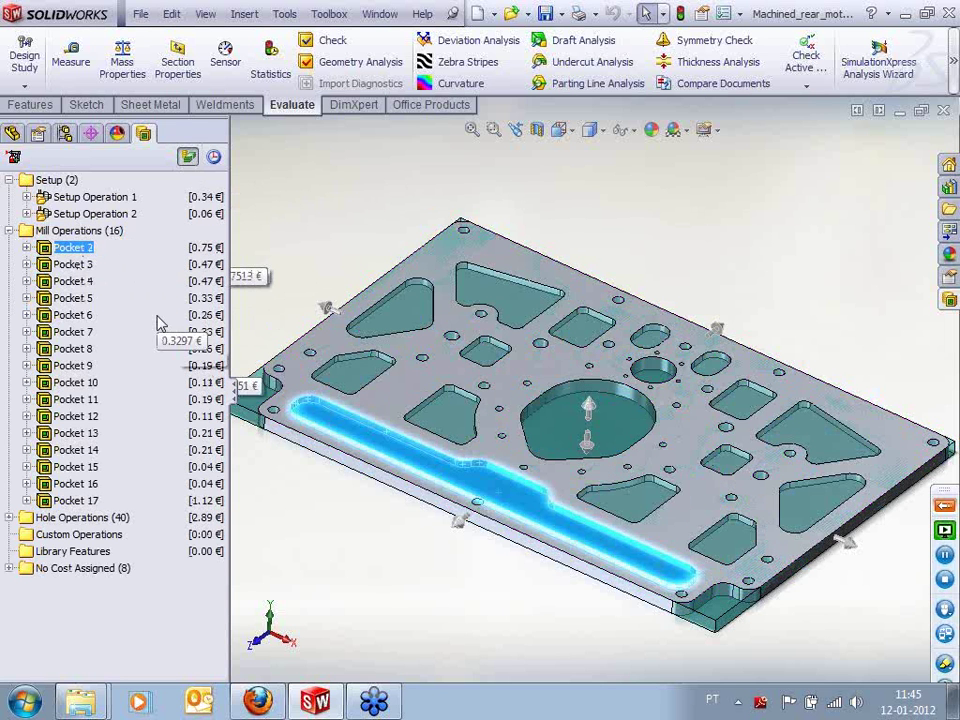
click(27, 247)
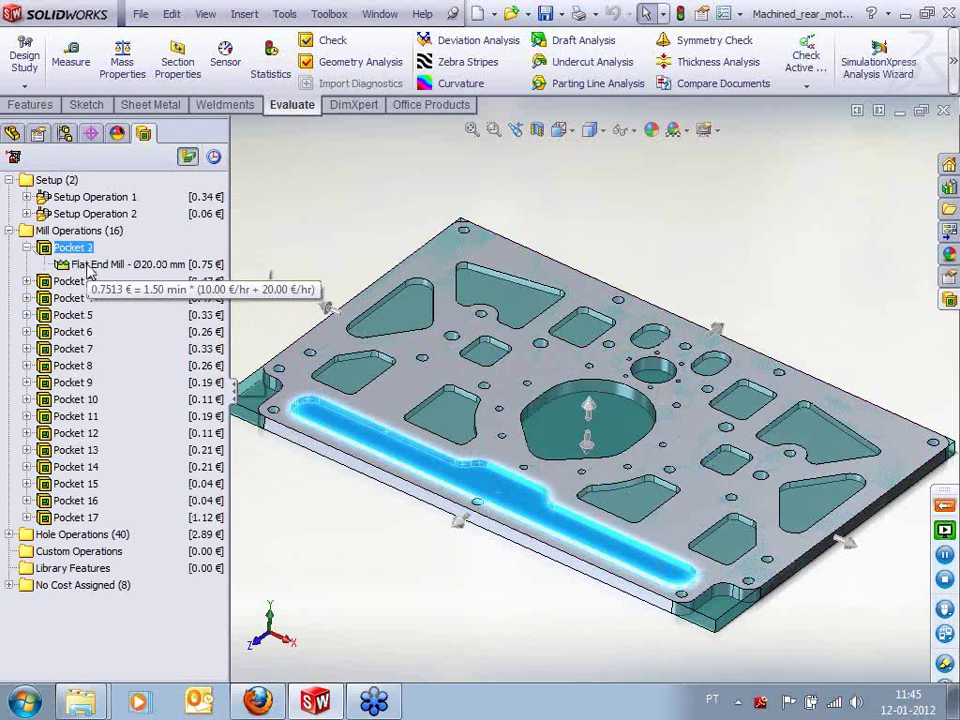
click(27, 281)
click(27, 315)
click(27, 349)
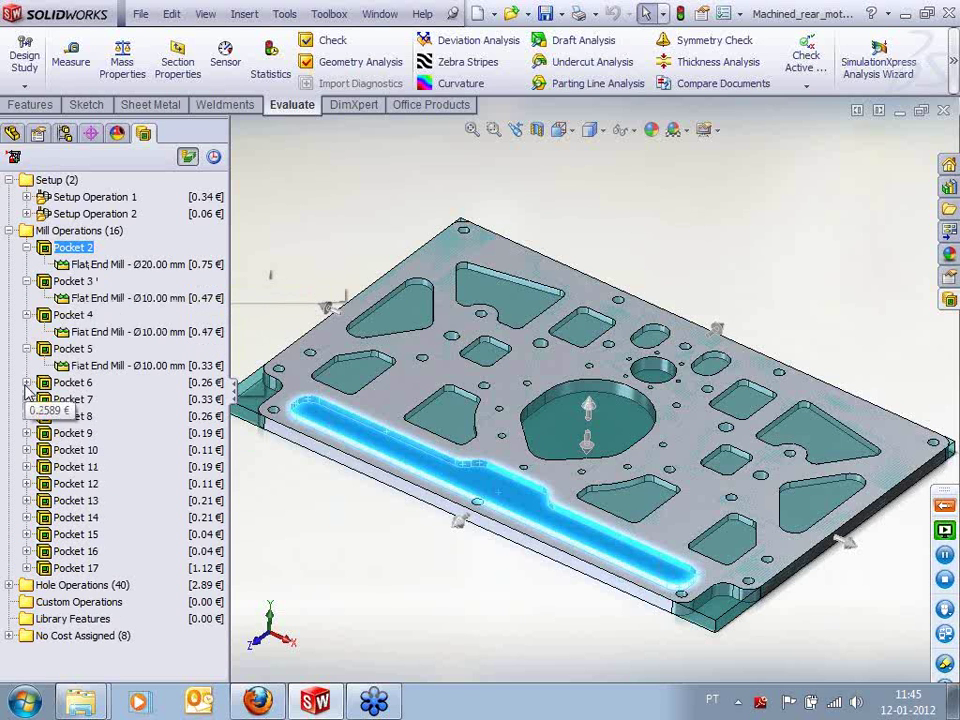
click(27, 383)
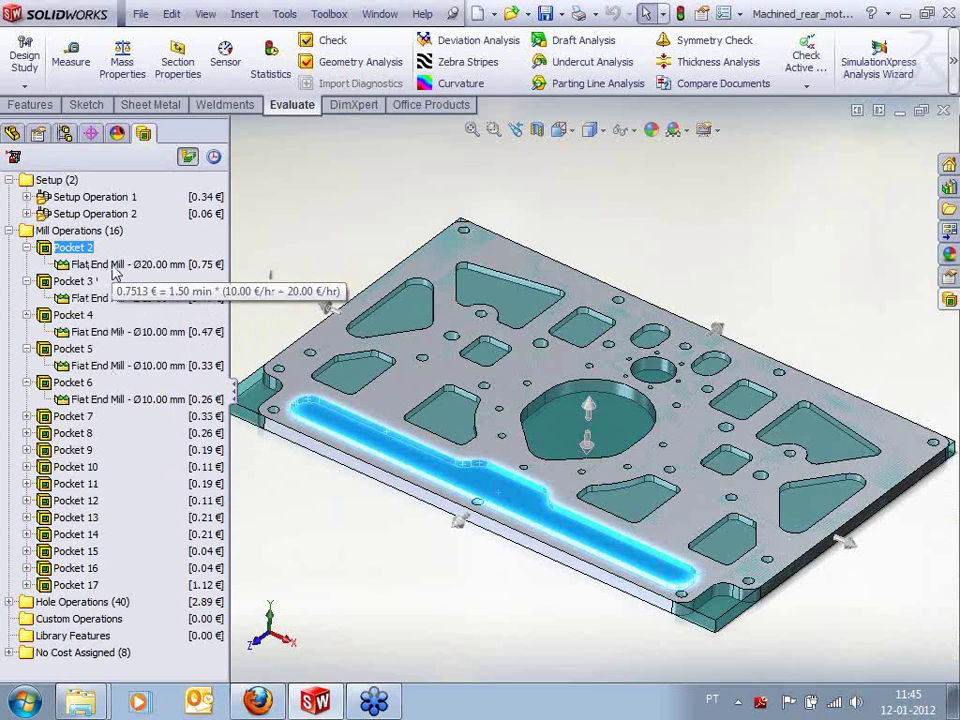
Review the flat end mill diameters available for the Pocket 2 operation and leave the tool choice without selecting one
right_click(116, 266)
mouse_move(279, 280)
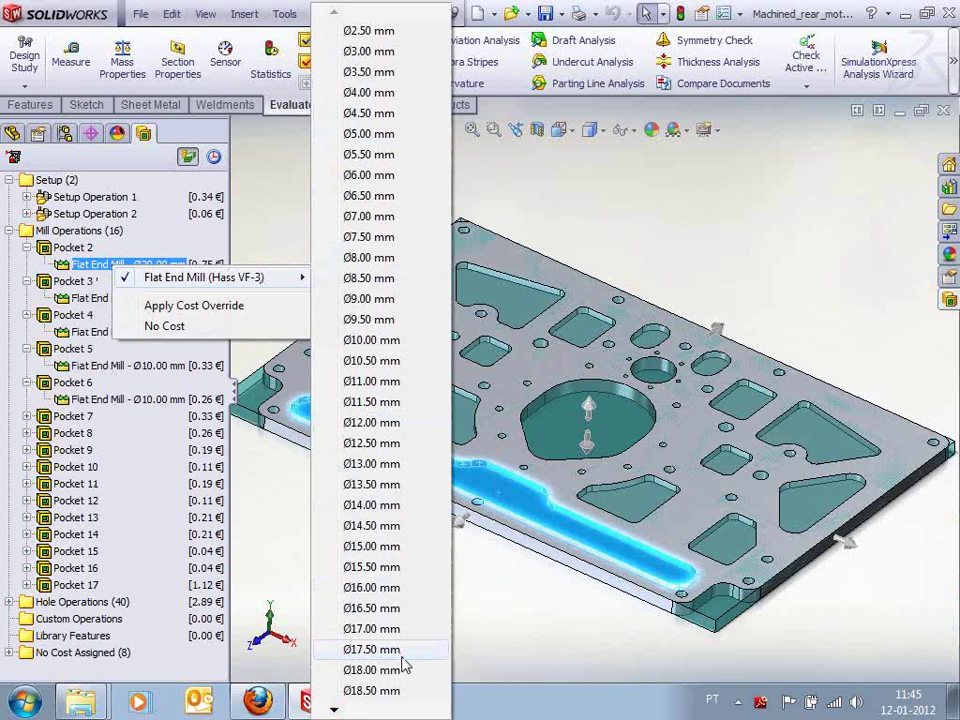
click(645, 208)
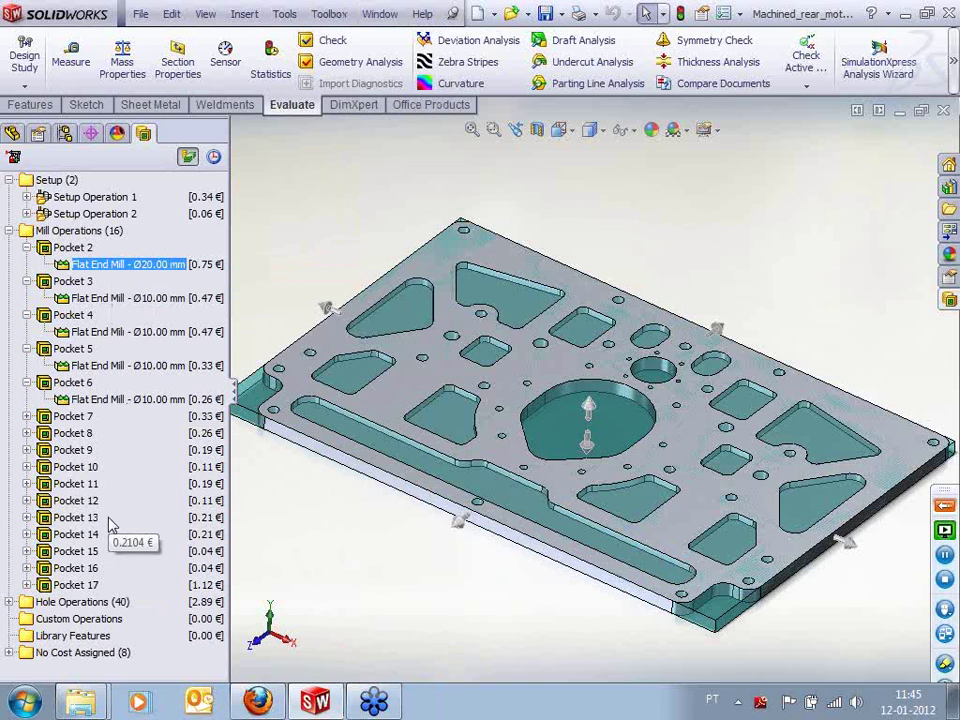
Highlight Pocket 2 and Pocket 3 on the plate to compare their sizes and assigned end mills
mouse_move(68, 263)
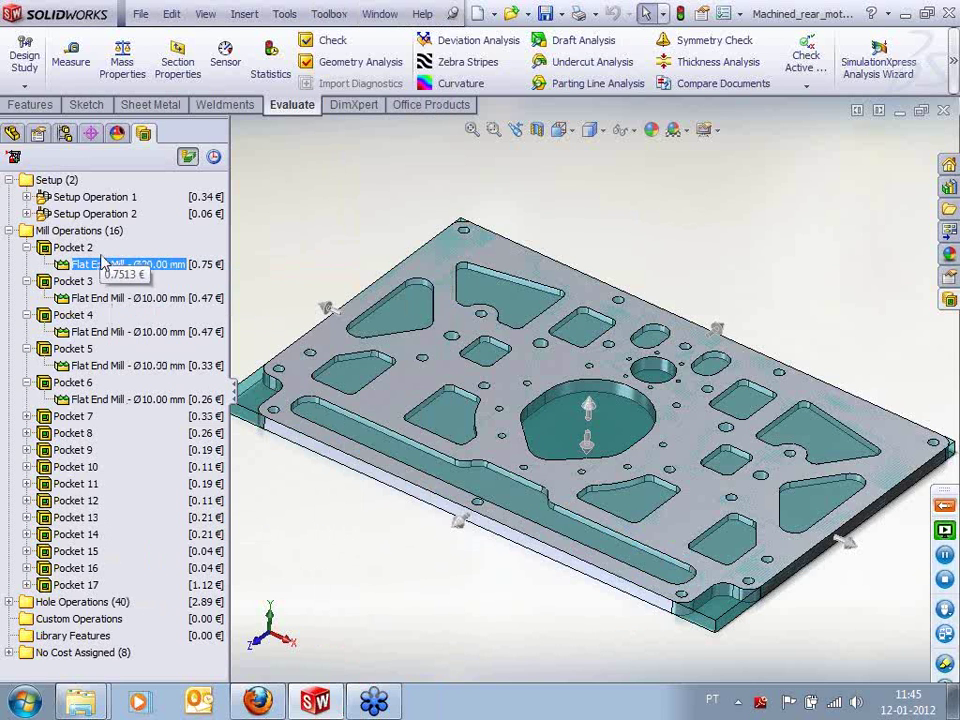
click(70, 248)
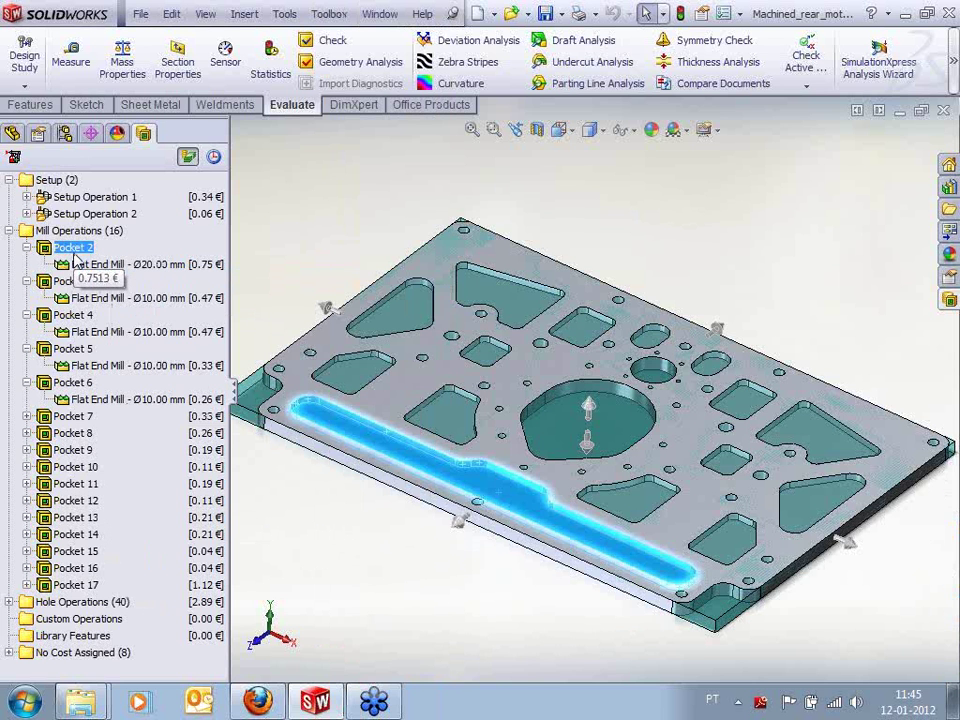
click(84, 284)
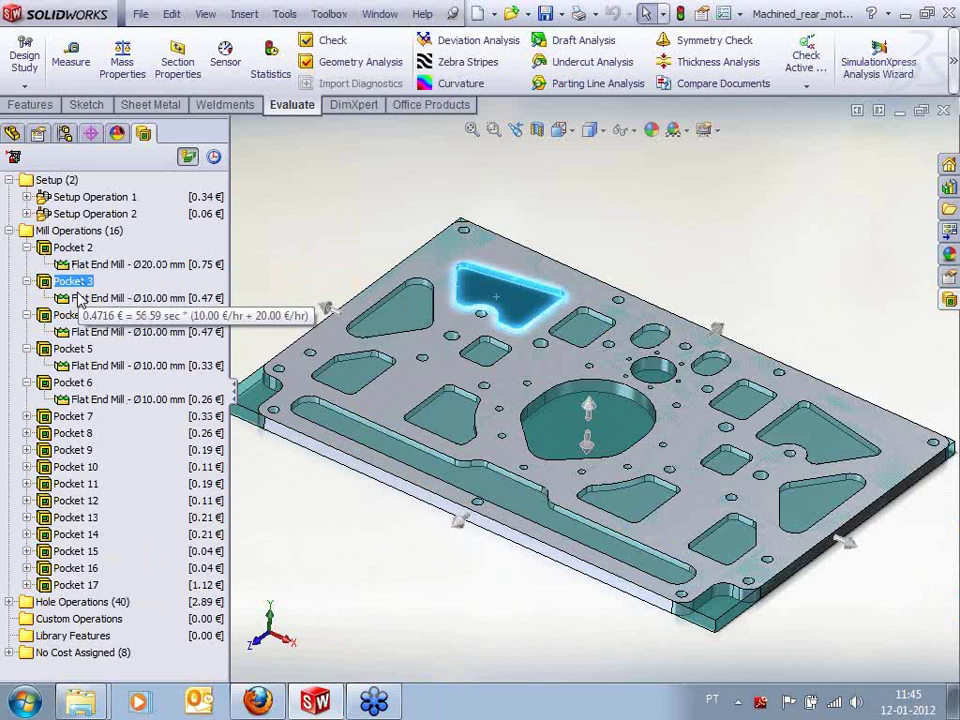
Examine the end mills of Pockets 7, 9, 14 and 15, locate Pockets 13 to 15 on the plate, and collapse the mill operations
click(27, 416)
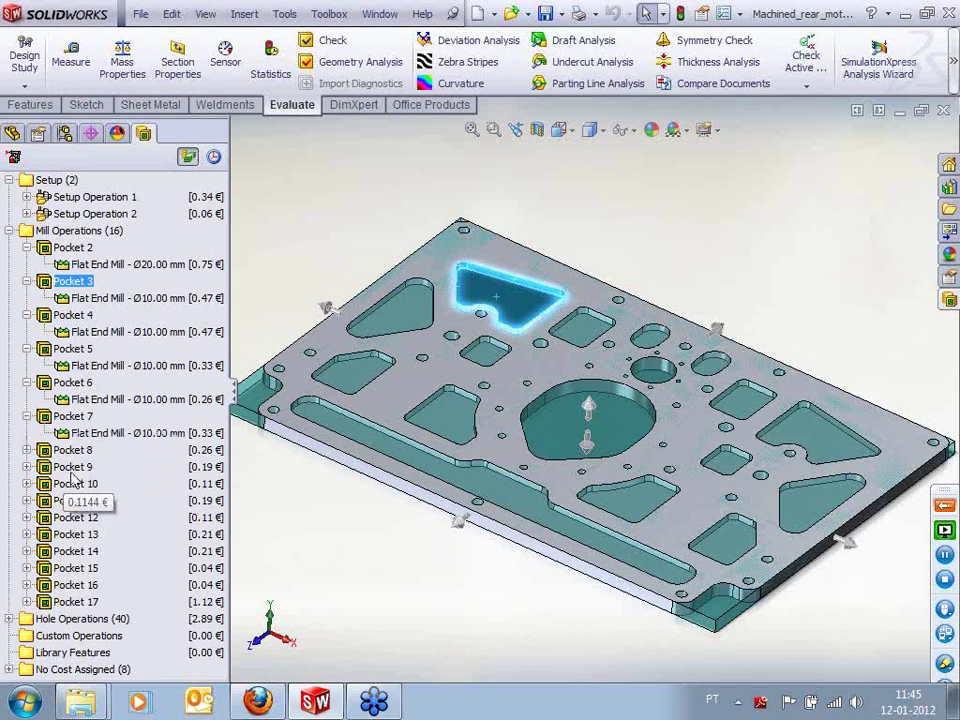
click(27, 467)
click(40, 534)
click(40, 551)
click(27, 568)
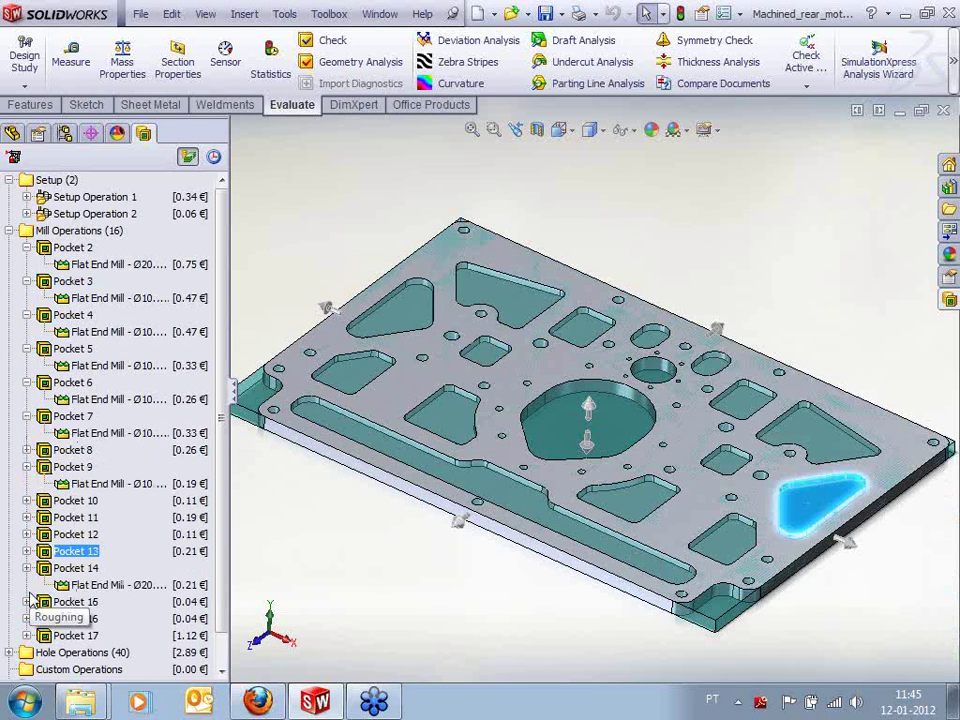
click(78, 568)
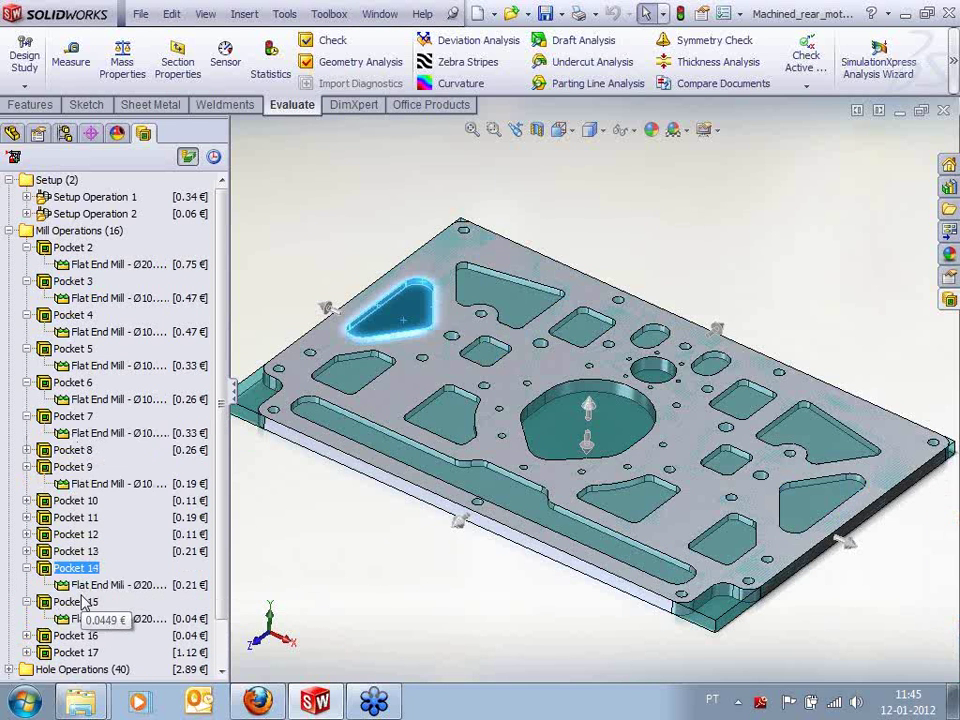
click(75, 602)
key(f)
scroll(332, 566, up, 2)
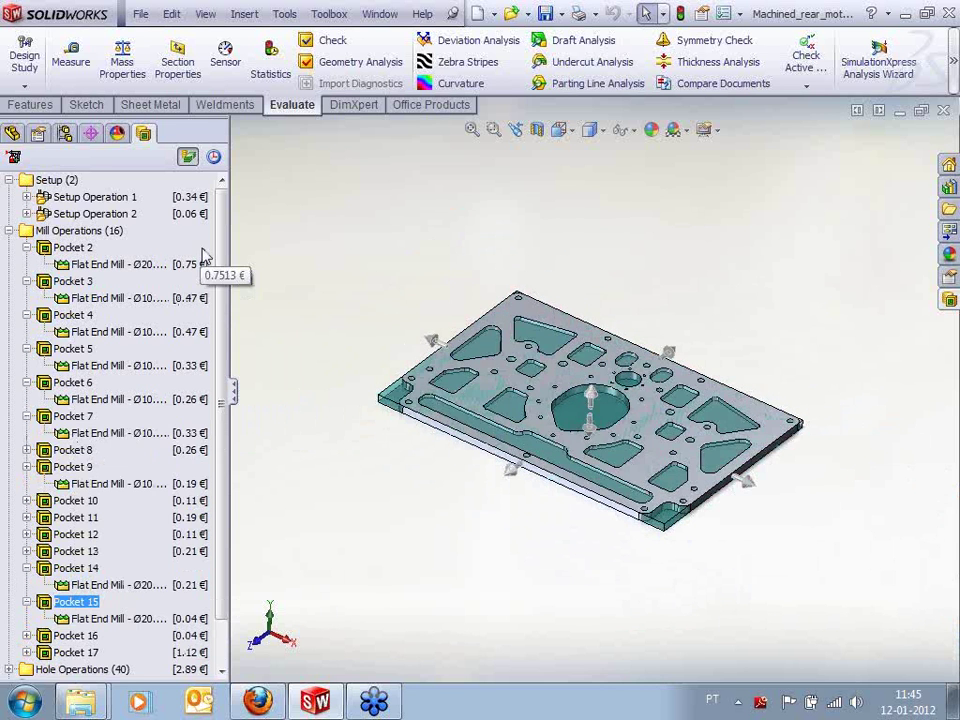
click(9, 231)
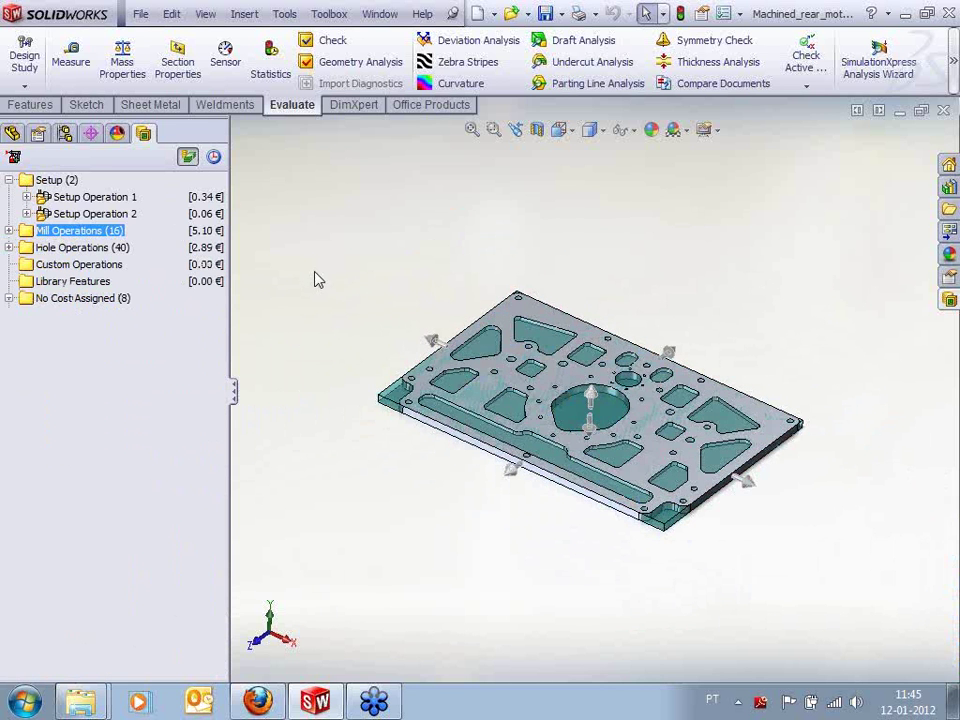
middle_drag(315, 279, 349, 287)
scroll(522, 345, down, 3)
middle_drag(522, 345, 539, 367)
scroll(522, 360, up, 1)
scroll(570, 384, down, 1)
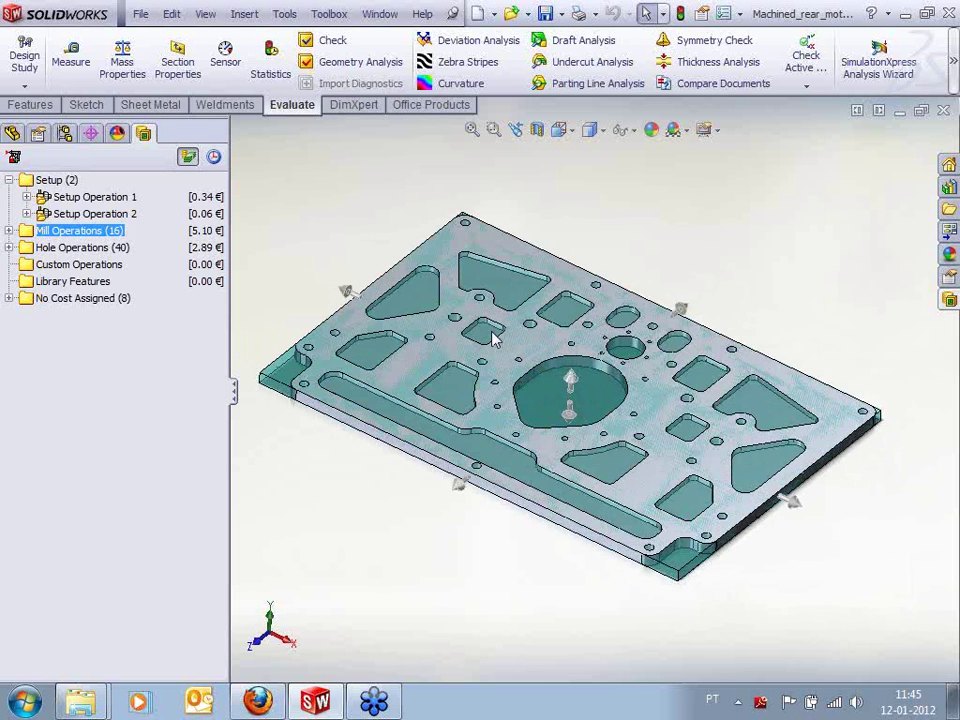
middle_drag(350, 217, 345, 214)
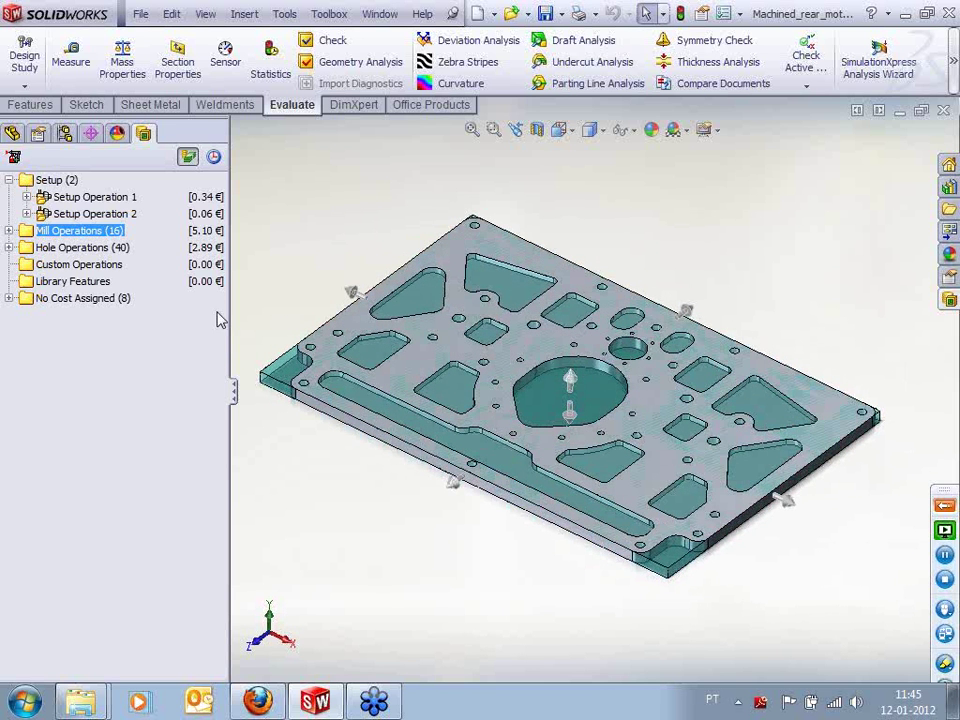
Close the machined motor plate part
drag(227, 324, 210, 325)
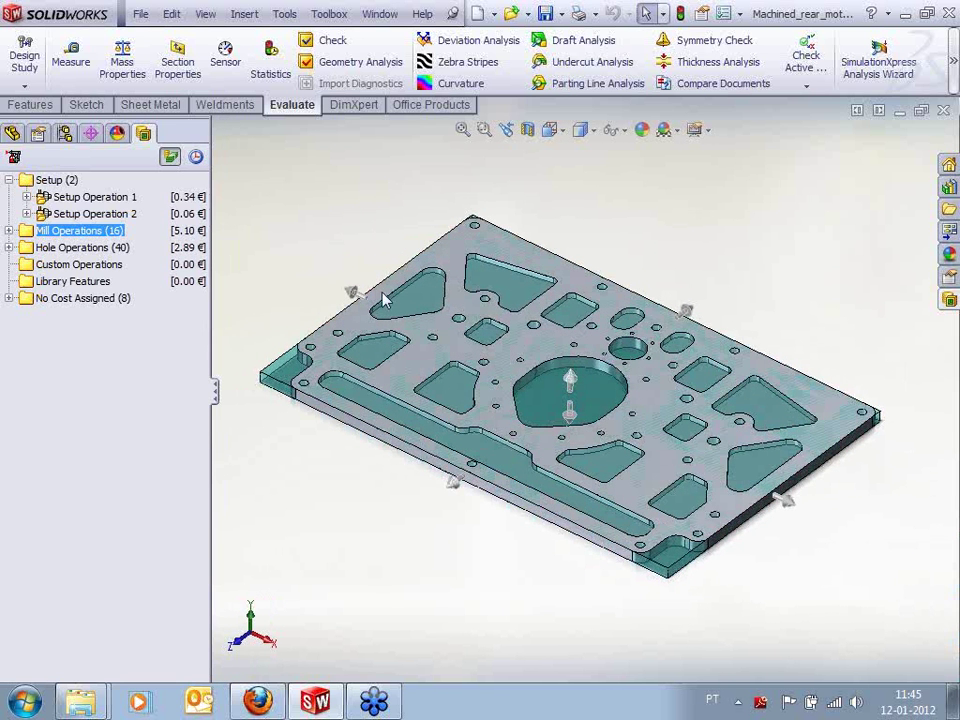
scroll(510, 436, down, 2)
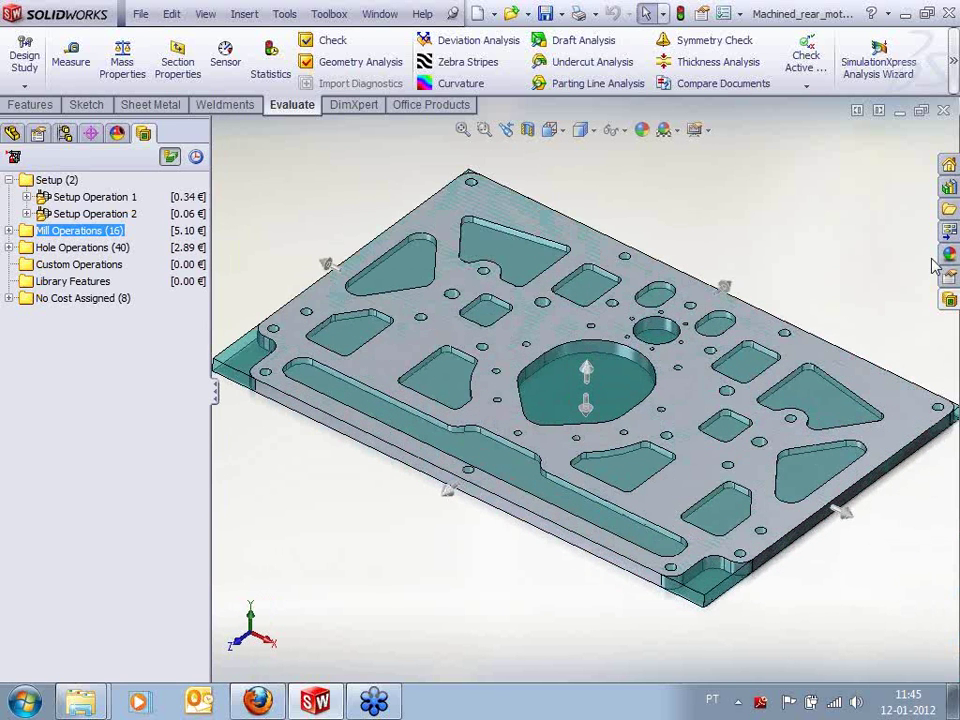
click(943, 110)
click(520, 397)
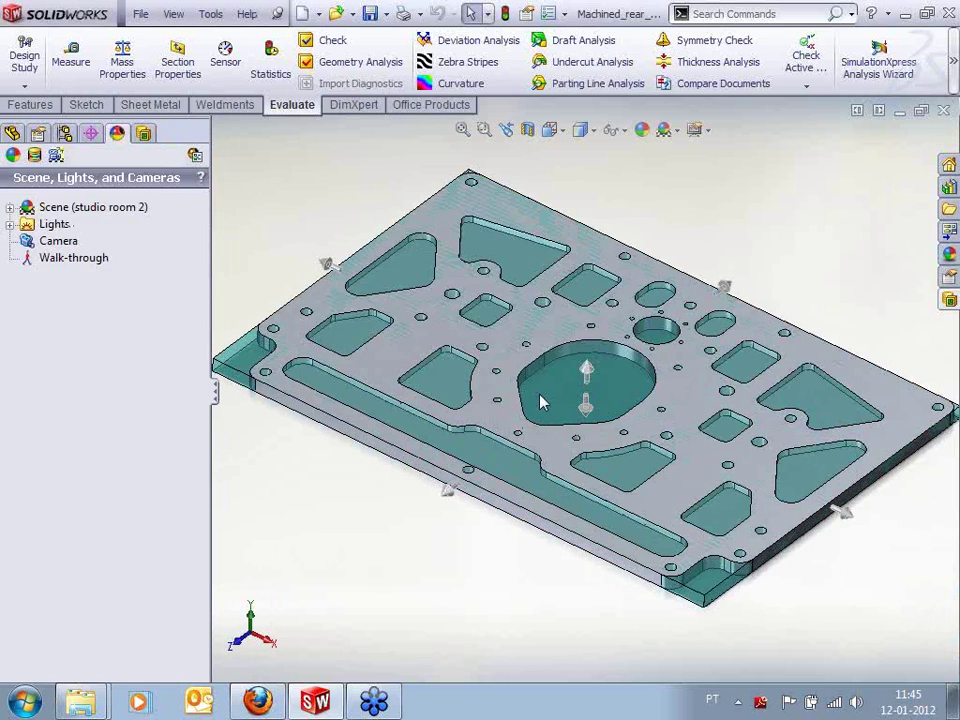
Start the Costing Template Editor from the SolidWorks Tools of SolidWorks 2012
click(24, 701)
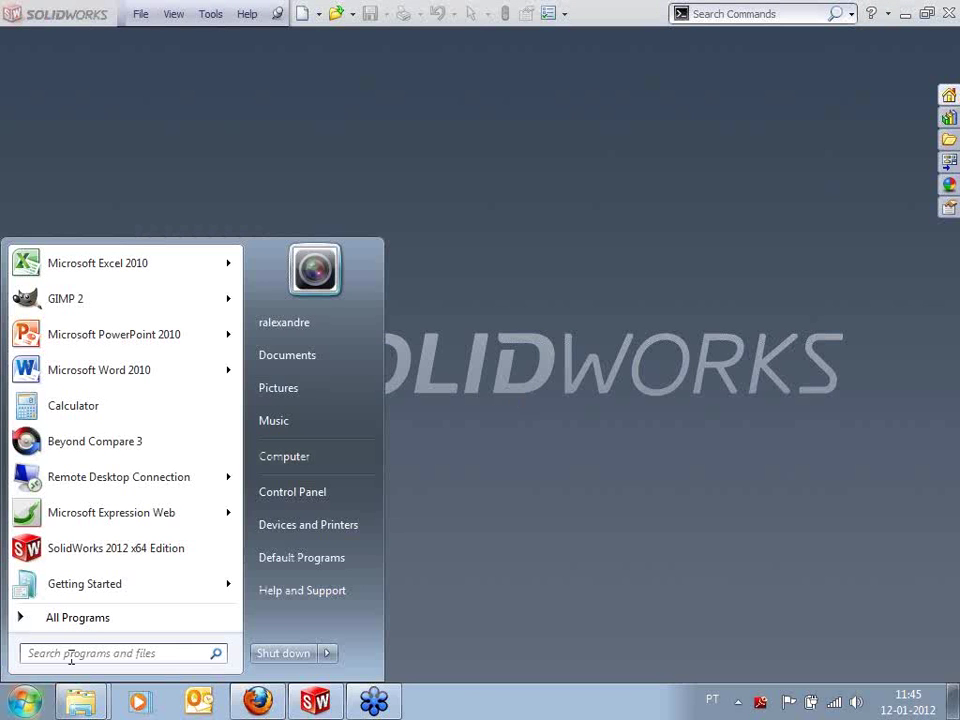
click(88, 628)
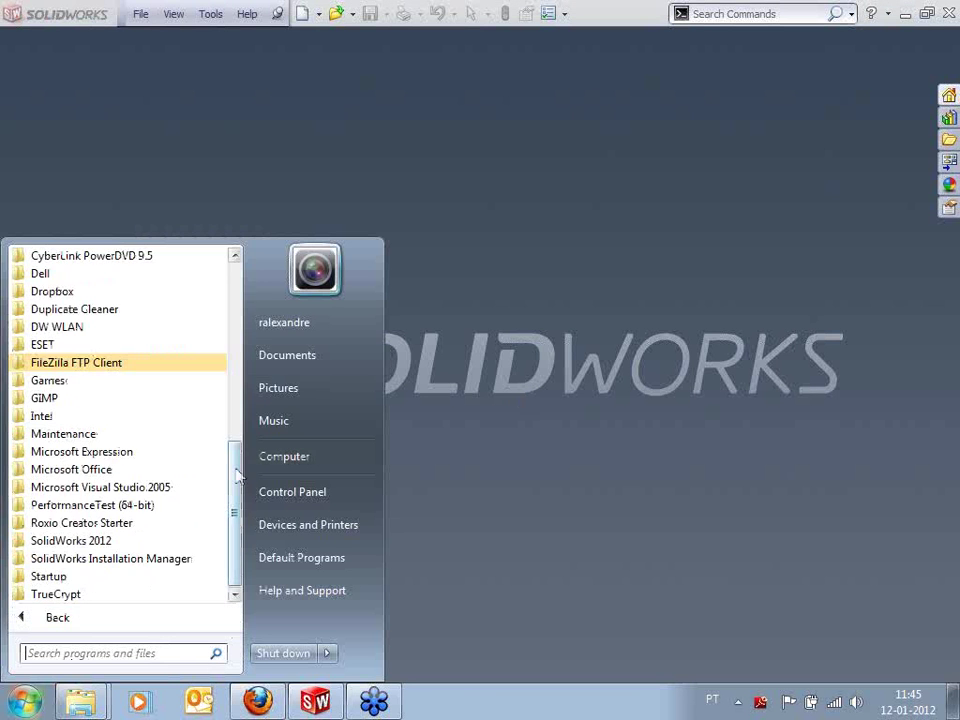
click(150, 541)
scroll(238, 527, down, 1)
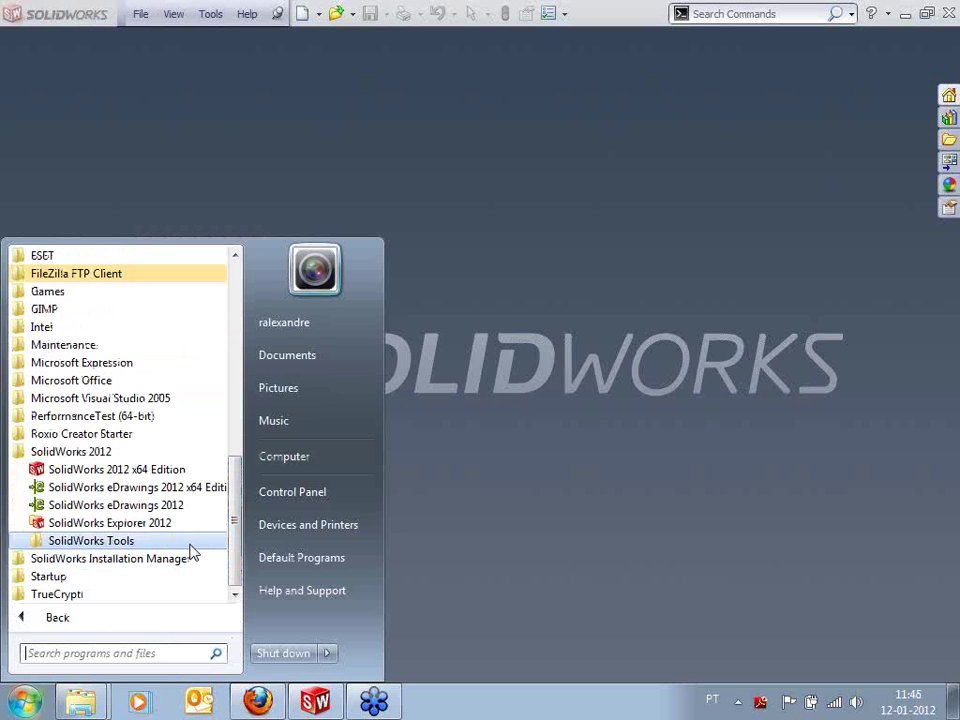
click(148, 540)
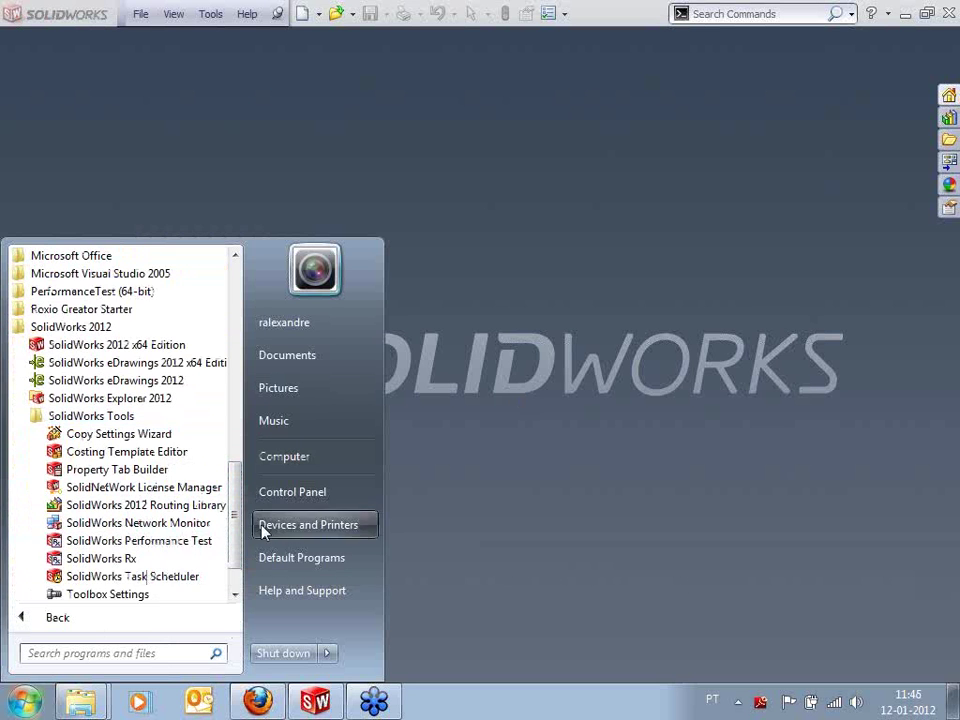
scroll(238, 552, down, 1)
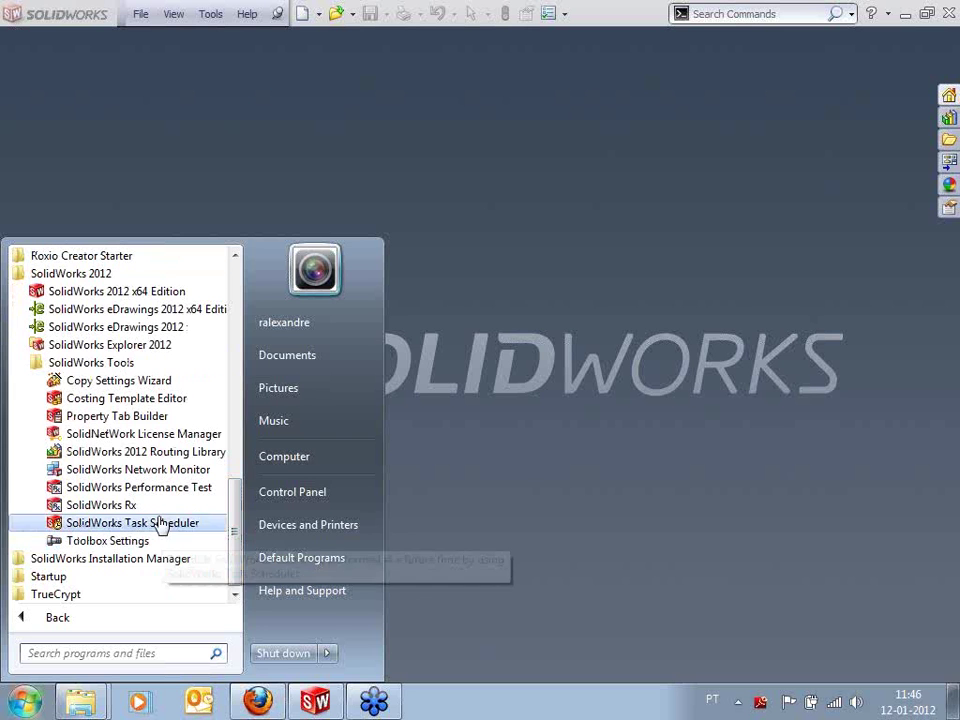
click(153, 400)
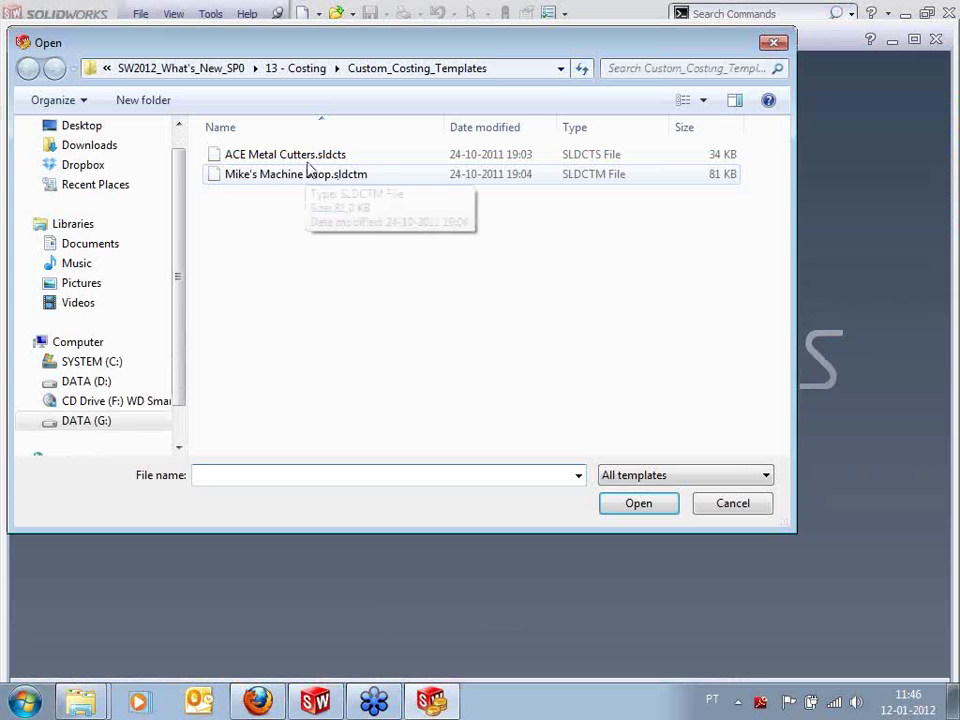
Open the sheet metal costing template ACE Metal Cutters.sldcts from the Custom_Costing_Templates folder
click(303, 157)
click(323, 178)
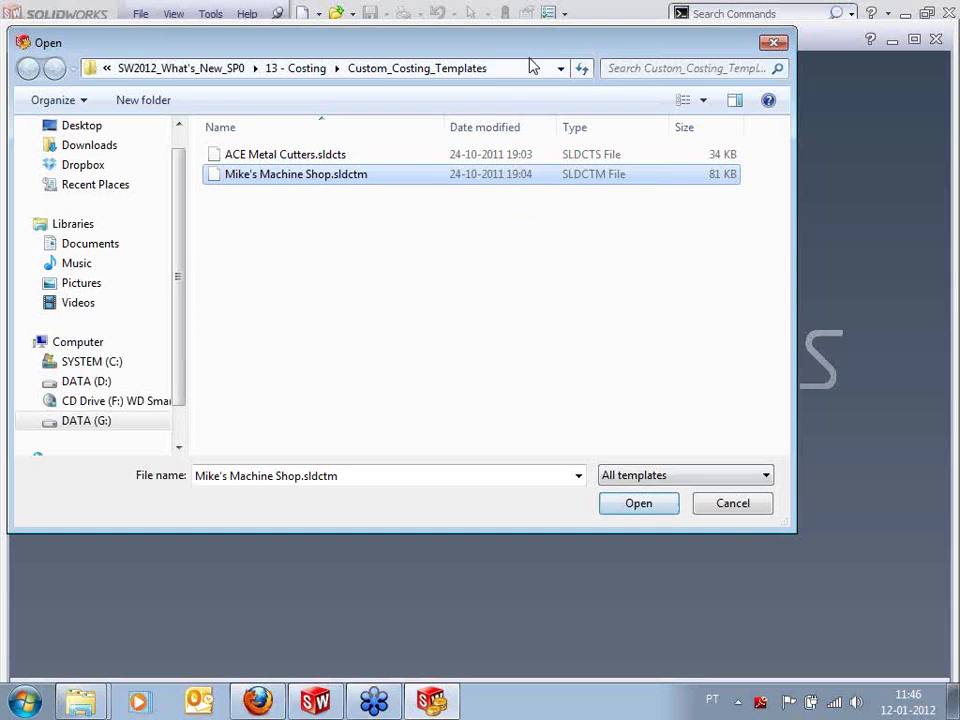
drag(531, 60, 622, 139)
click(377, 237)
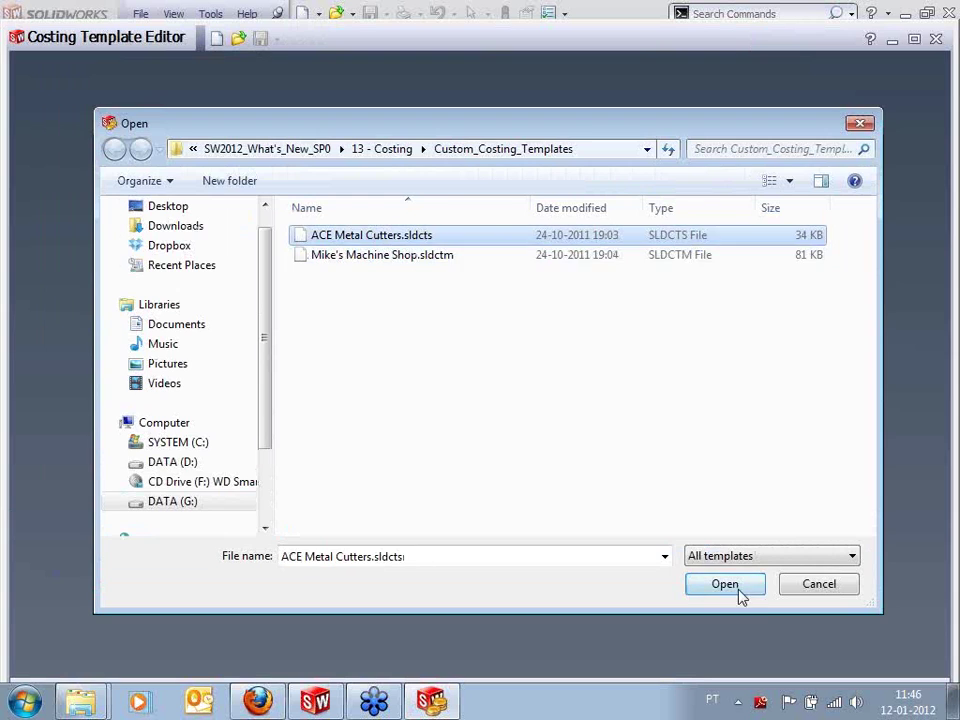
click(737, 588)
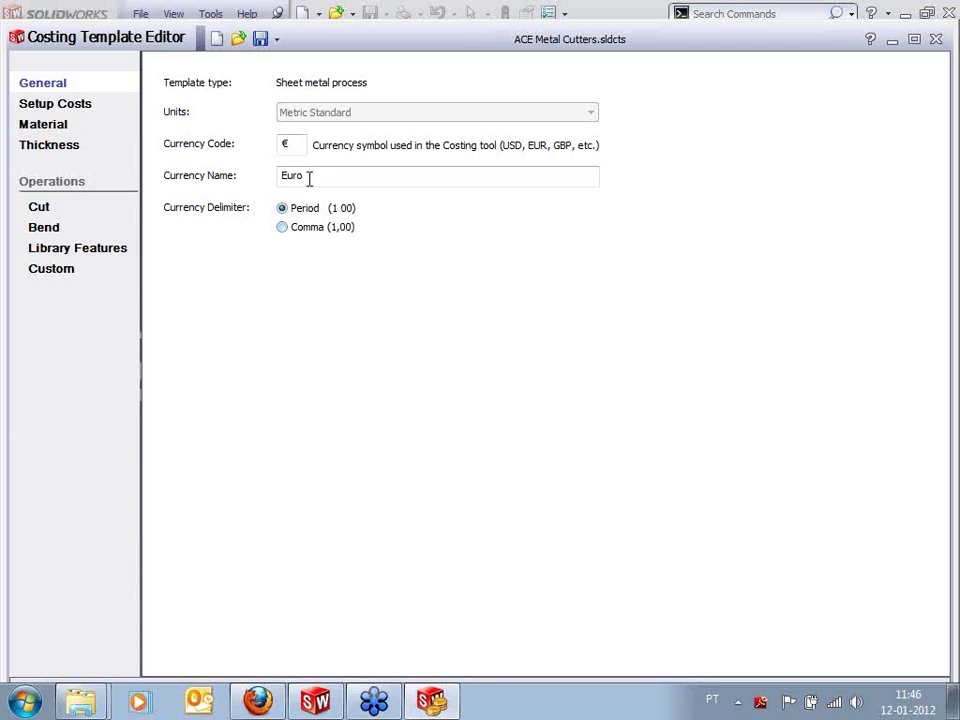
Review the template's currency code and currency name, and look at its setup costs
double_click(283, 145)
drag(311, 175, 269, 177)
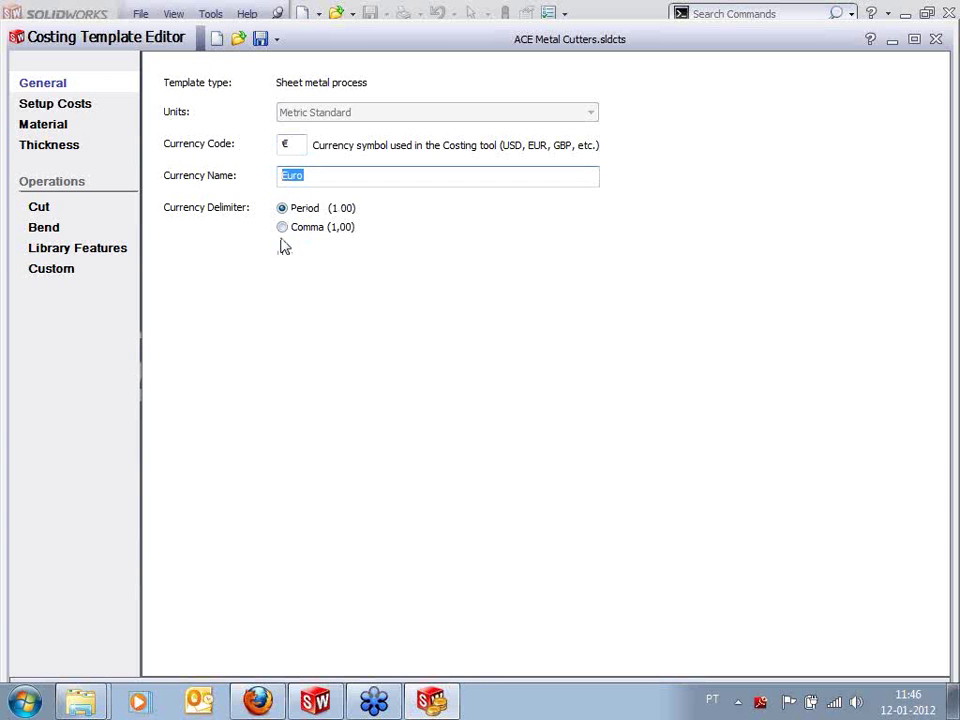
click(66, 107)
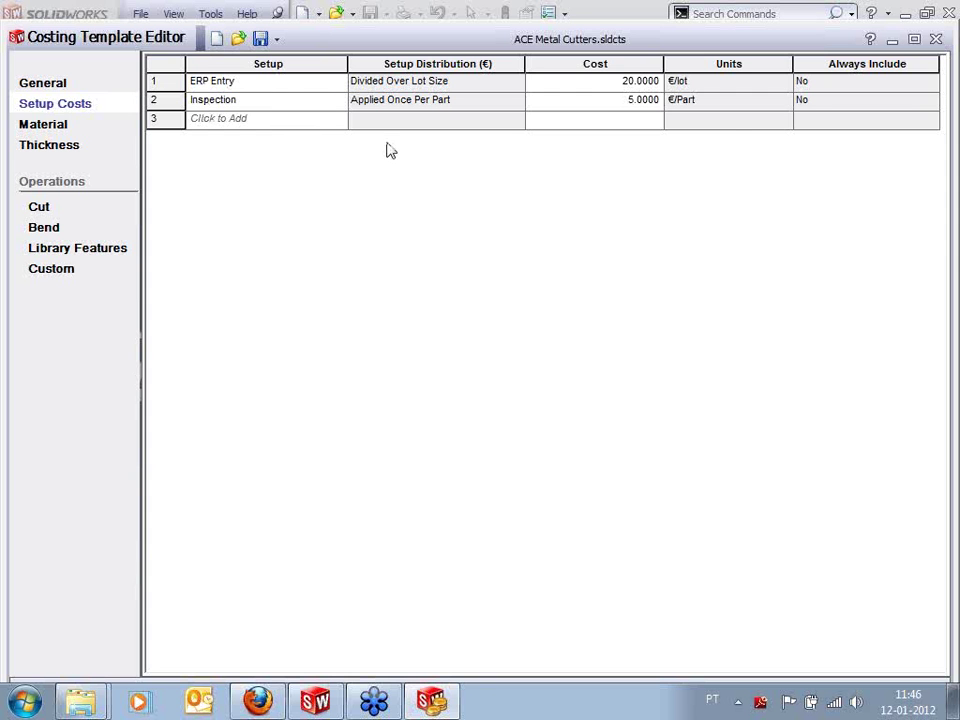
Examine the template's materials by filtering the classes to Aluminium Alloys, Copper Alloys and Steel in turn
click(54, 129)
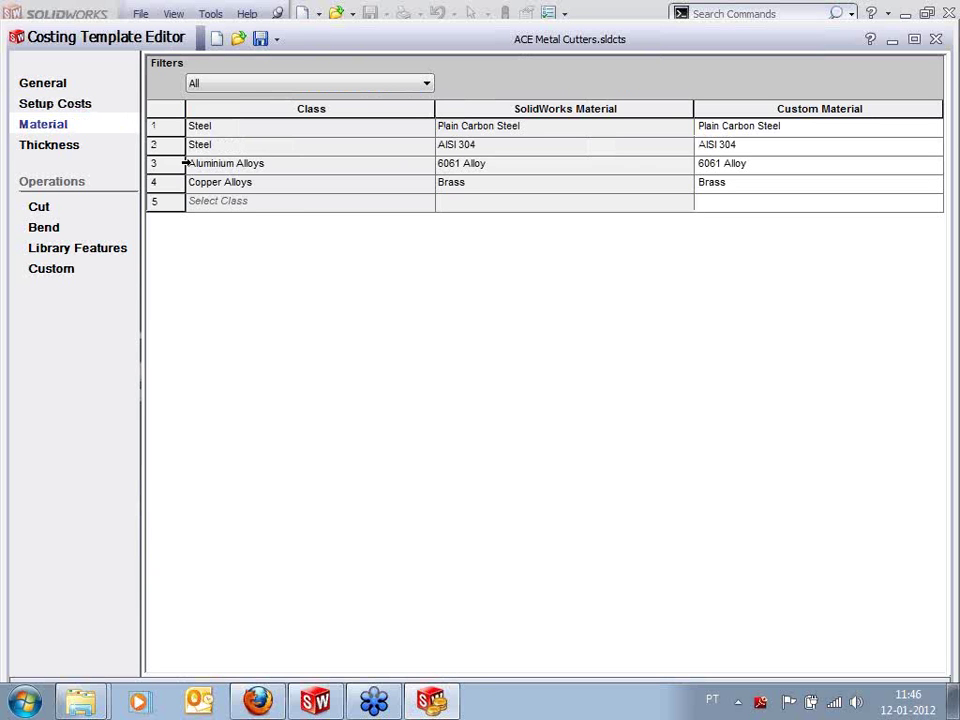
click(413, 135)
click(445, 126)
click(423, 86)
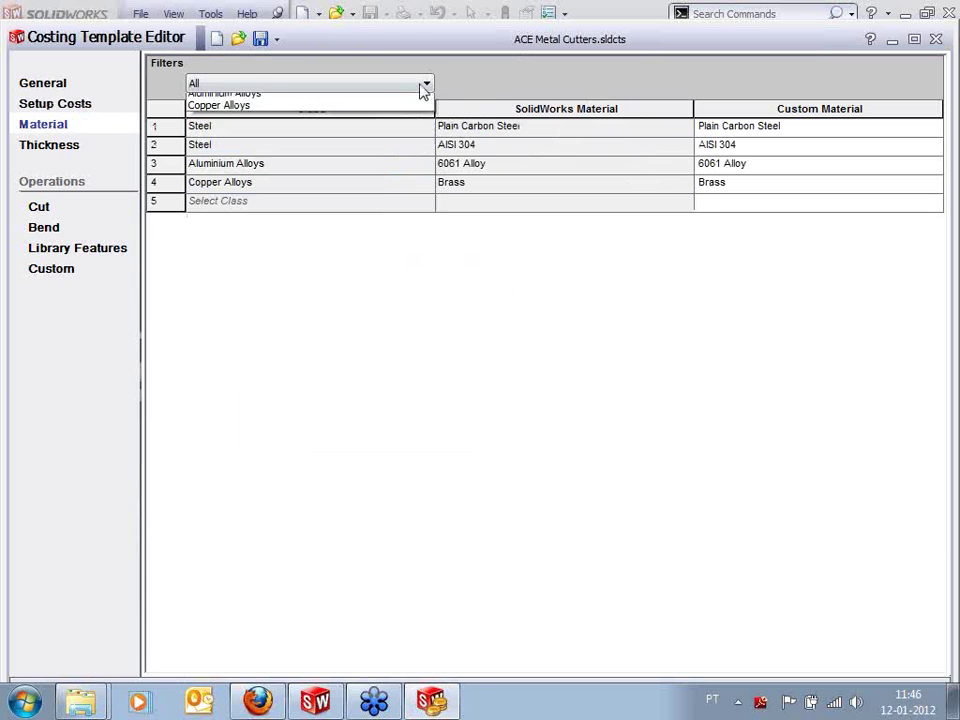
click(401, 124)
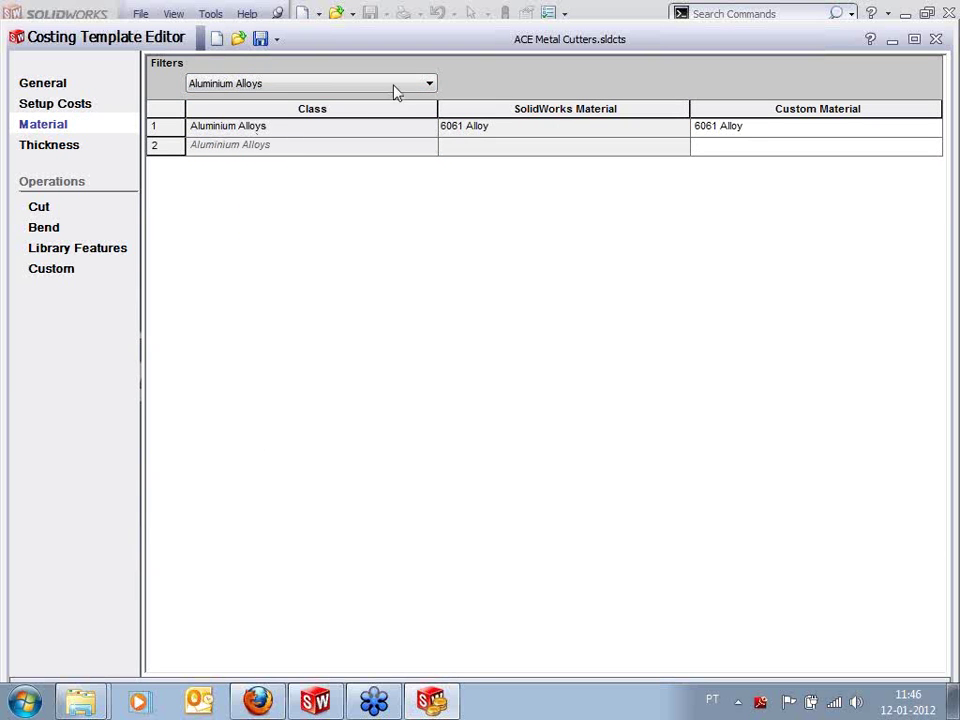
click(395, 86)
click(313, 137)
click(366, 88)
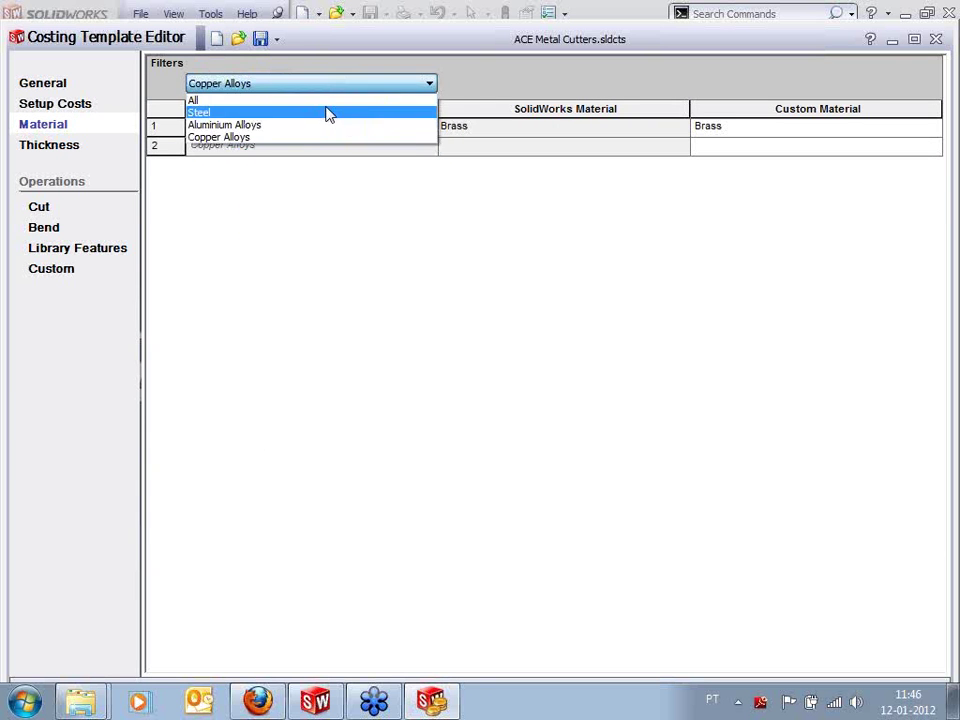
click(326, 113)
click(318, 86)
click(313, 114)
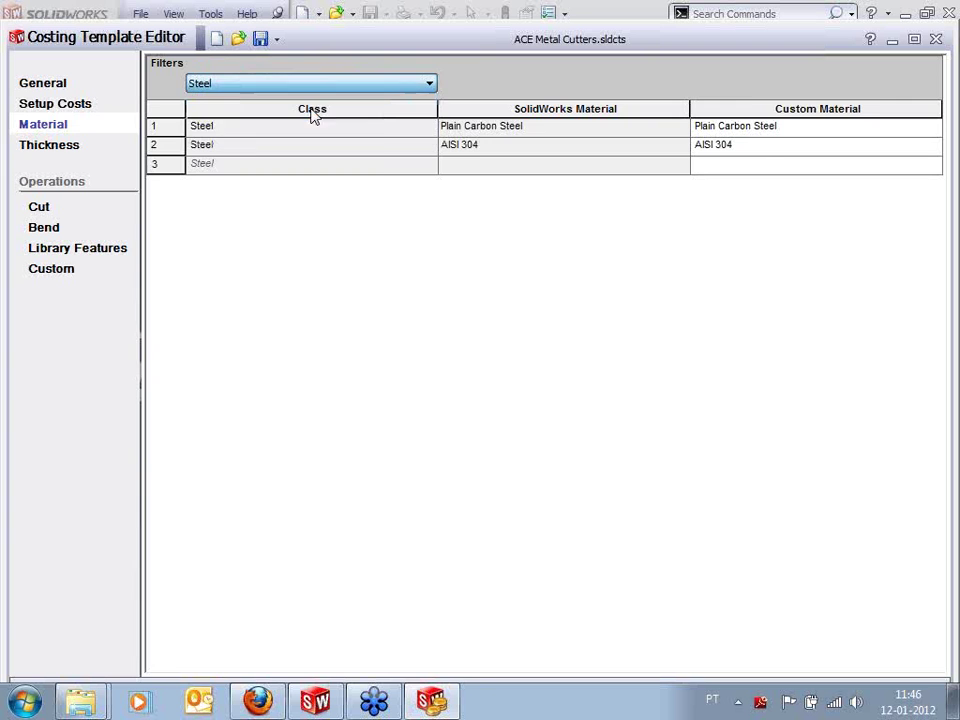
Review the sheet thicknesses defined for the aluminium, brass and steel materials
click(60, 150)
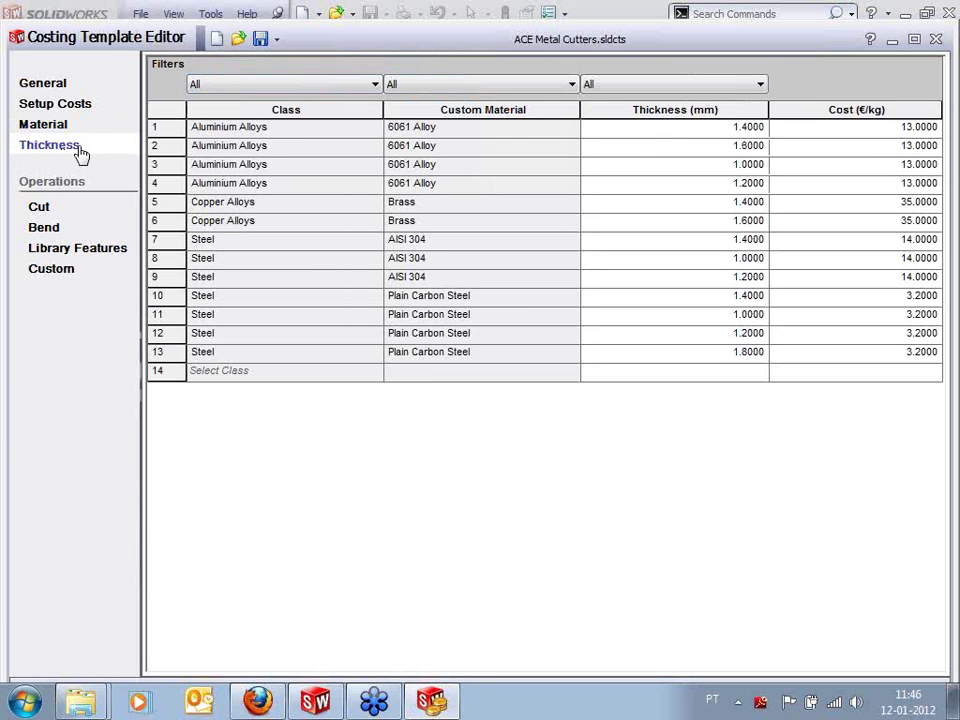
click(506, 131)
double_click(692, 131)
click(753, 165)
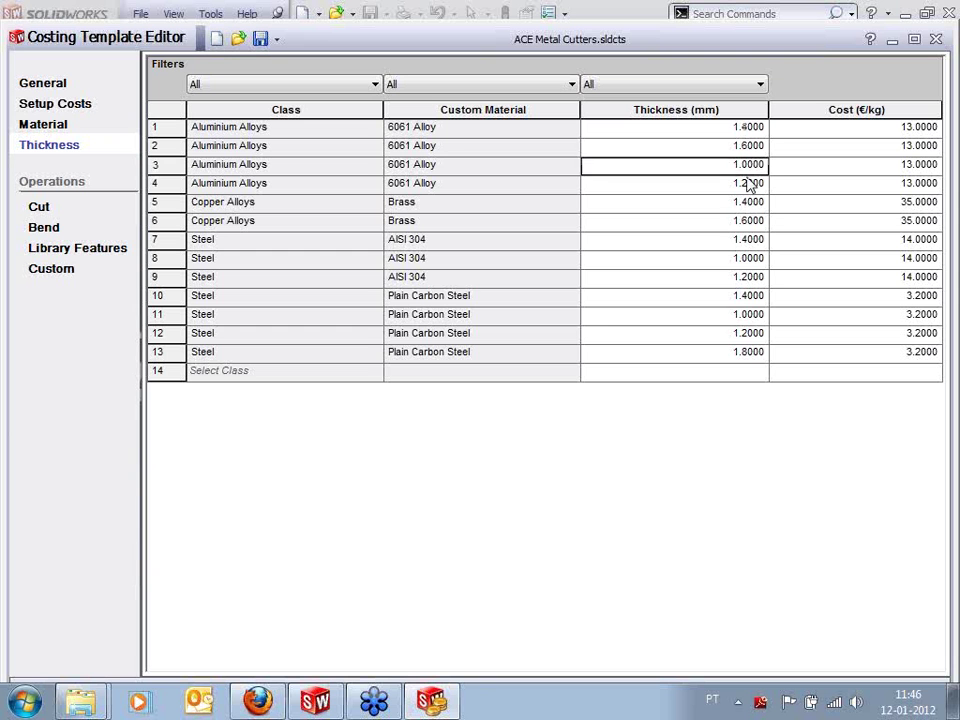
double_click(750, 220)
text(1.8)
double_click(724, 352)
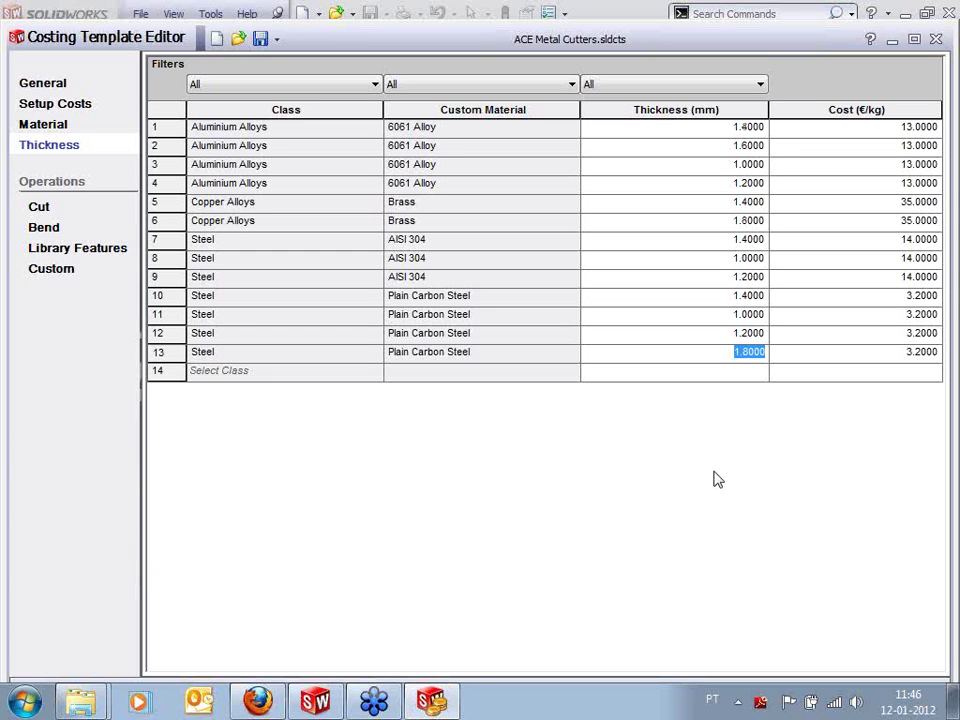
Review the cost per kilogram listed for each material and thickness
click(893, 132)
click(892, 147)
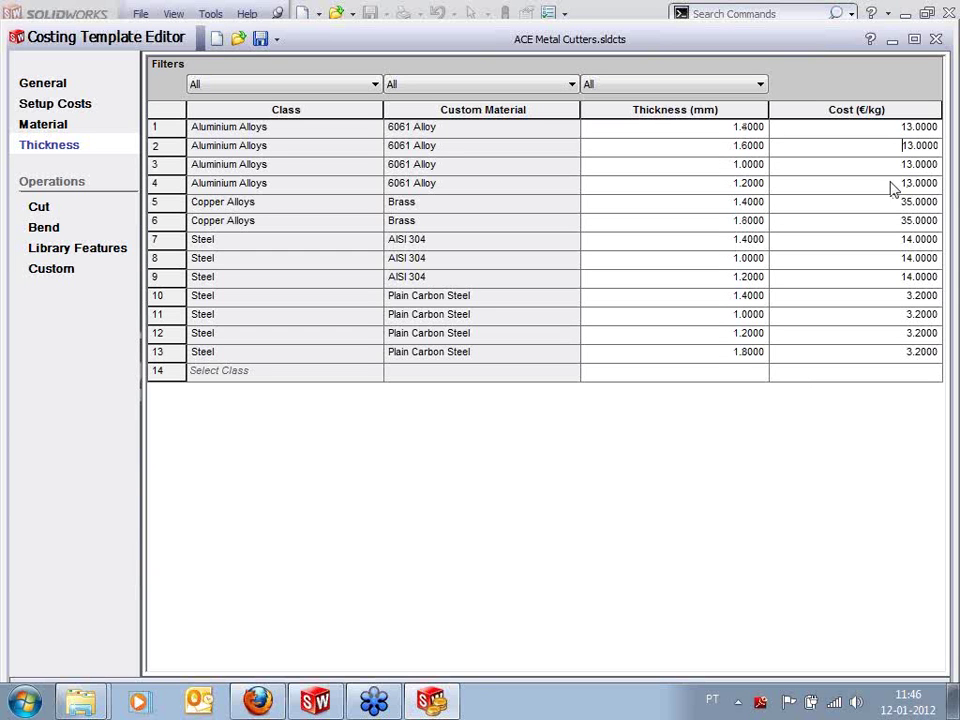
double_click(891, 184)
double_click(890, 203)
click(890, 221)
double_click(888, 258)
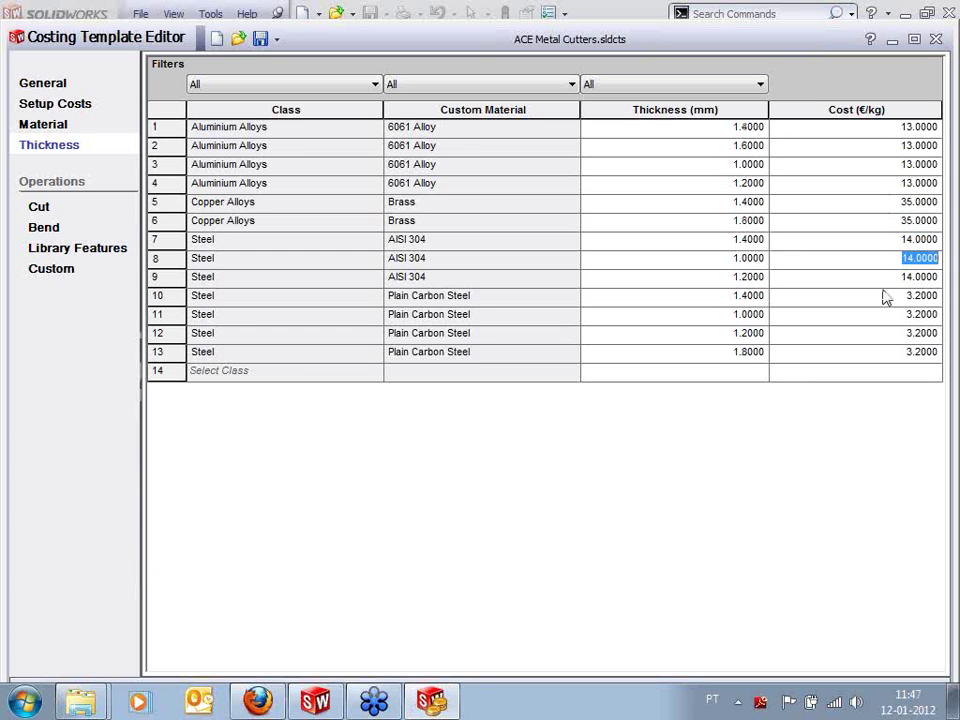
click(885, 334)
double_click(880, 352)
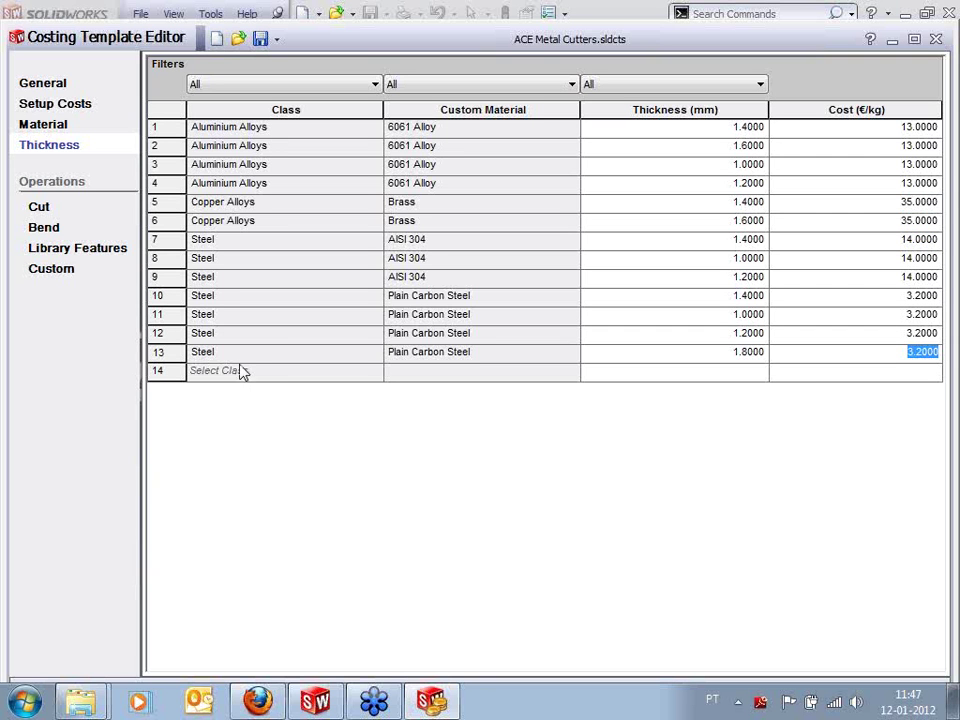
Try WaterJet-Techjet-X2 and Plasma-TFP3051 as the default length cut method, and set the default back to Laser-TrueLaser1030
click(42, 206)
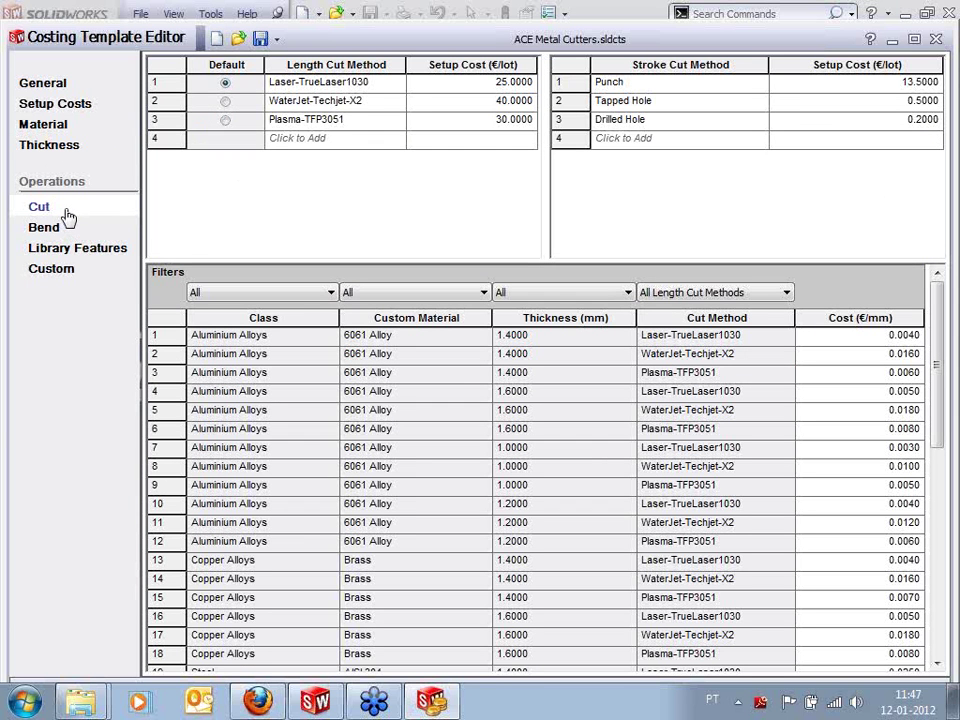
click(224, 101)
click(227, 119)
click(225, 101)
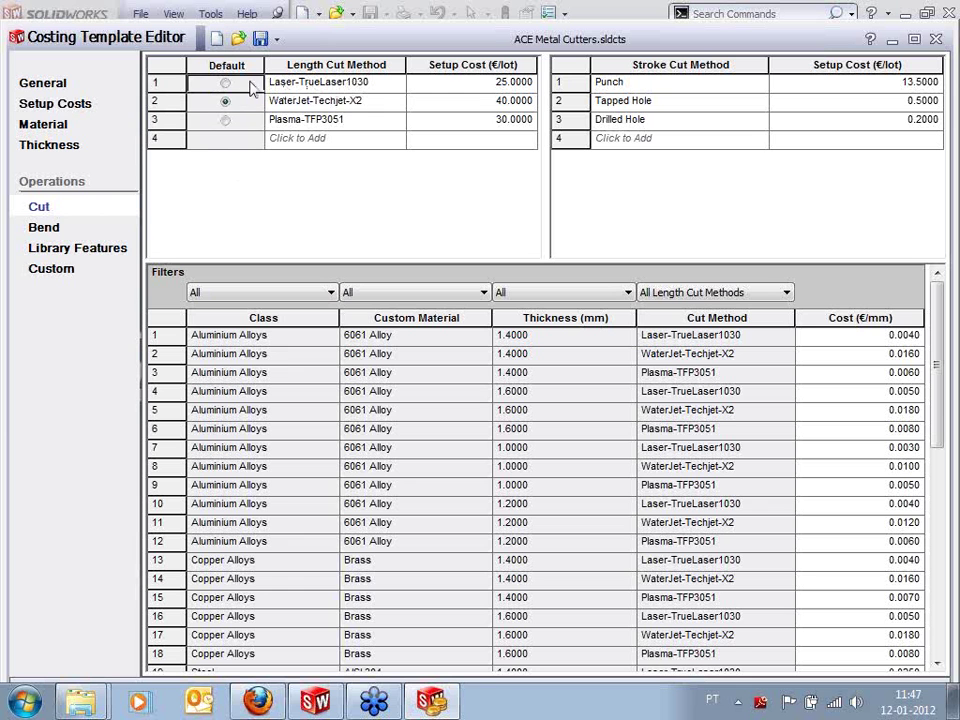
click(238, 84)
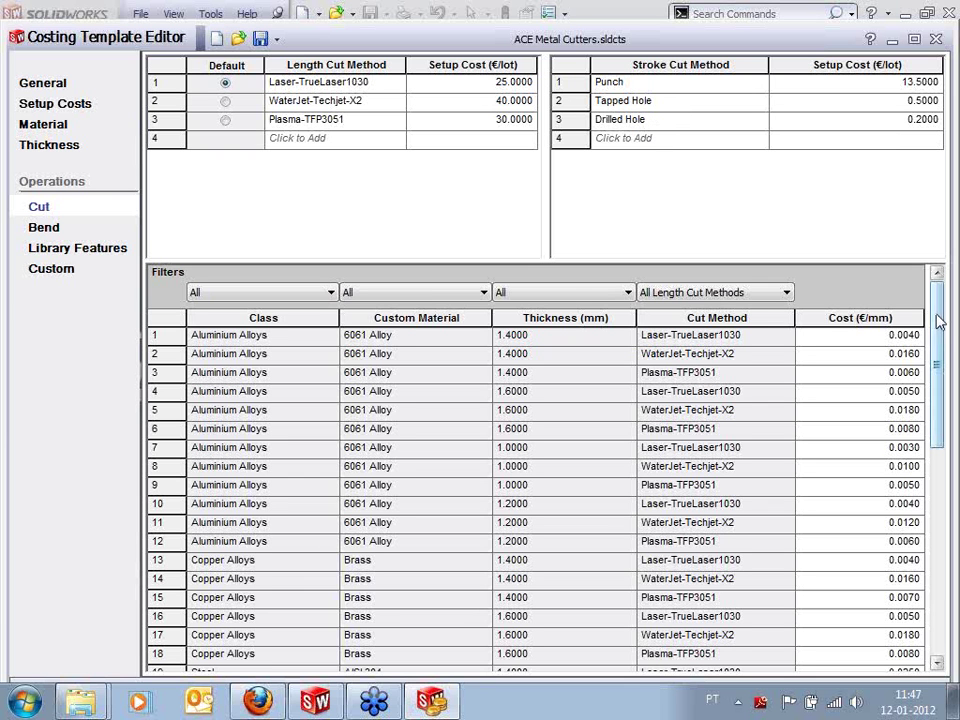
Look over the cut cost table and filter it to the Laser-TrueLaser1030 cut method
click(392, 294)
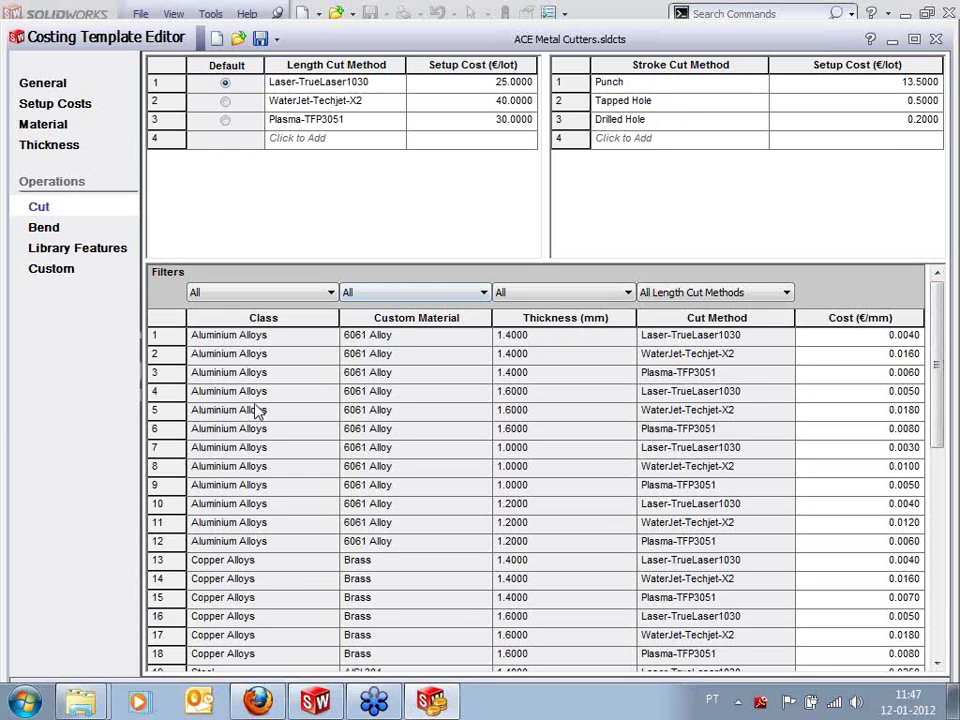
drag(938, 341, 938, 314)
mouse_move(942, 358)
mouse_down()
mouse_move(945, 370)
mouse_move(944, 350)
mouse_up()
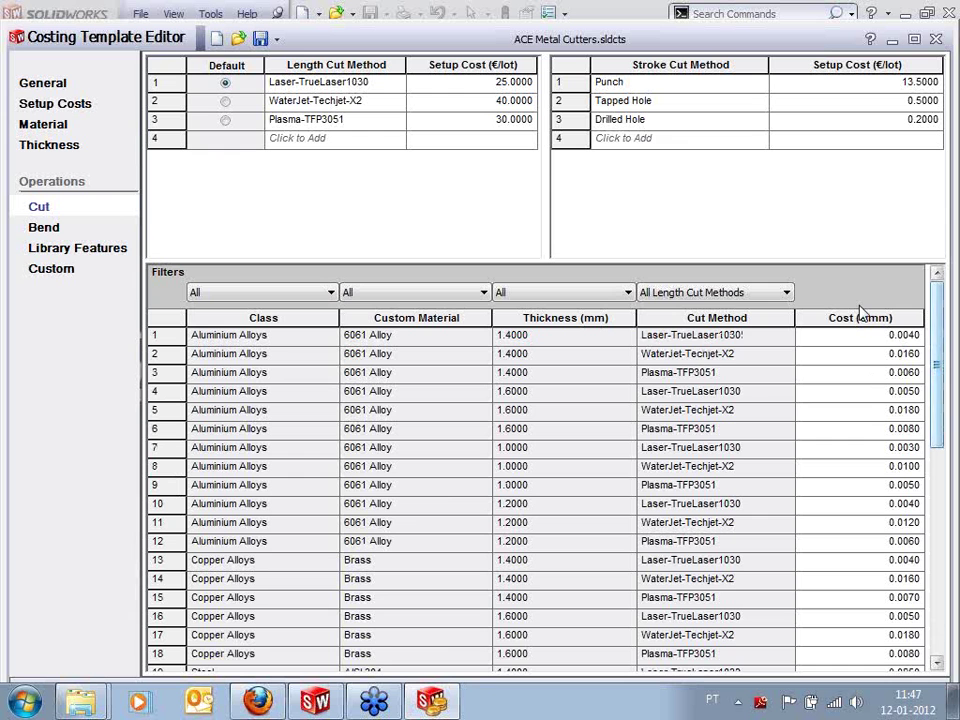
click(787, 292)
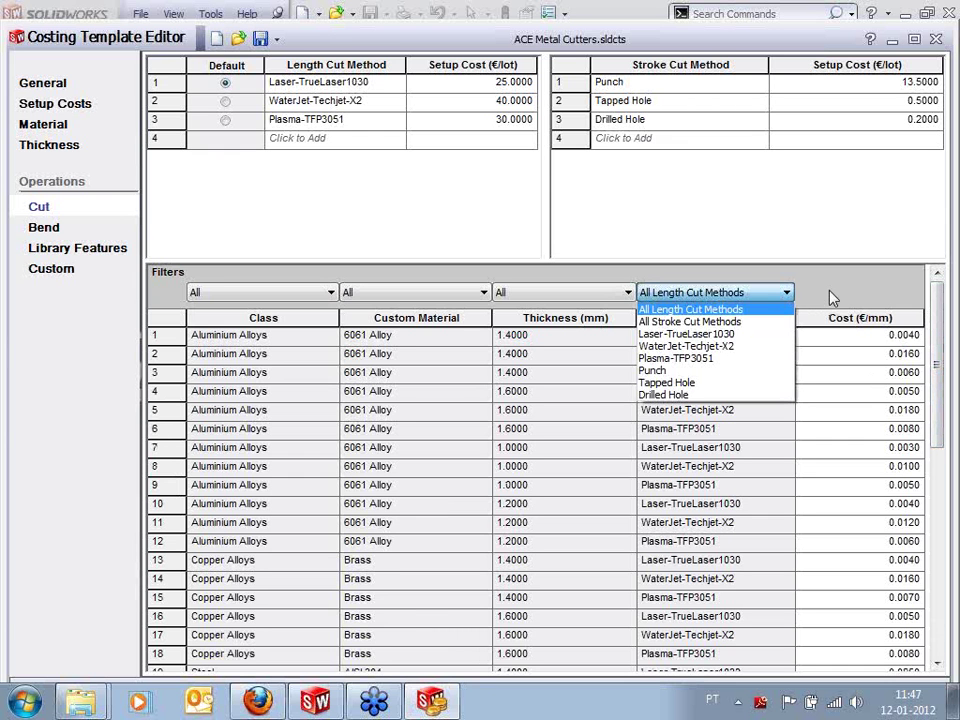
click(831, 291)
click(773, 292)
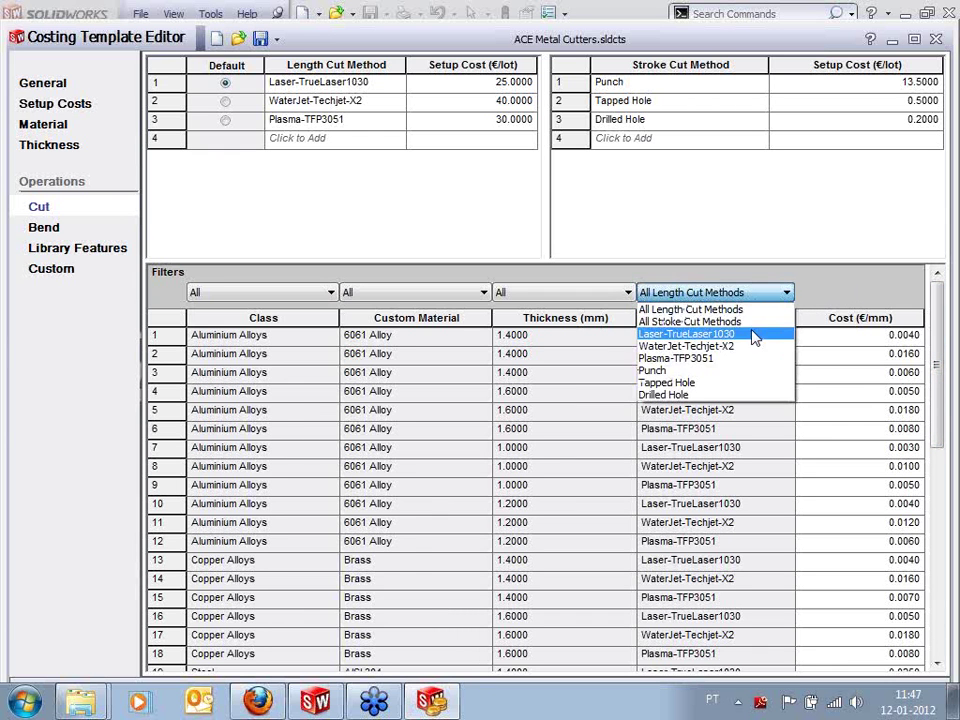
click(755, 336)
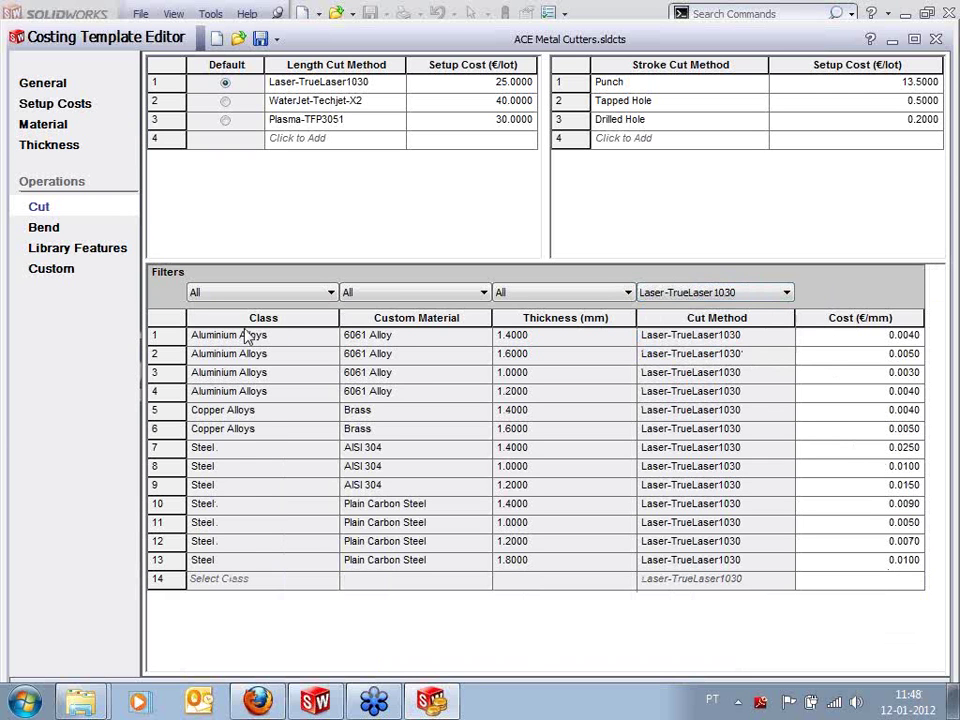
Filter the cut cost table to the 1.0000 mm thickness, and reset the thickness filter to All
click(610, 295)
click(566, 346)
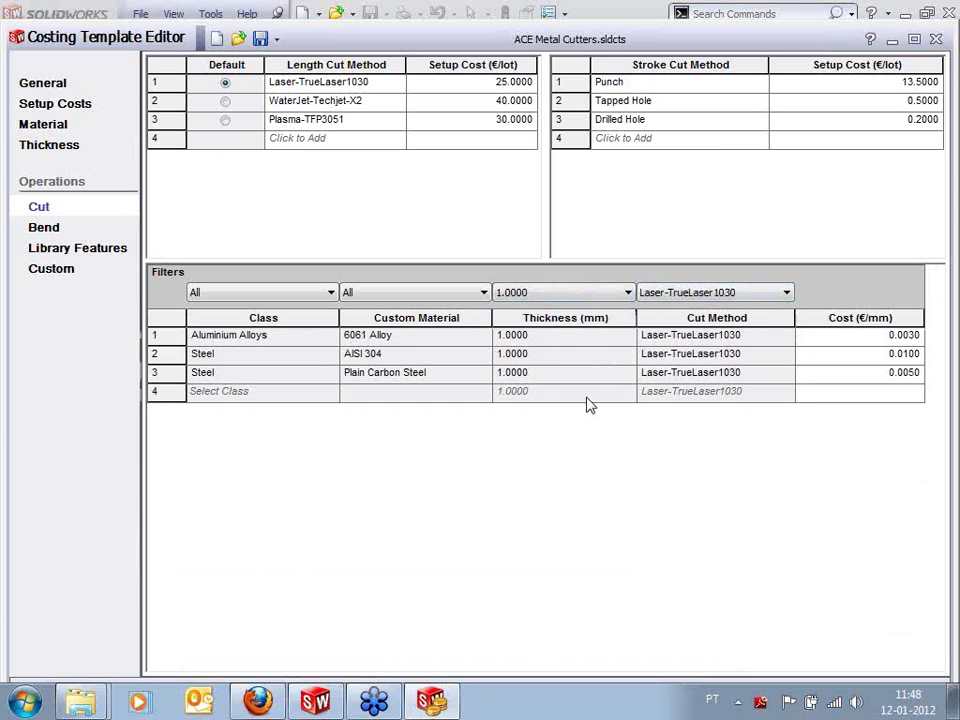
click(608, 297)
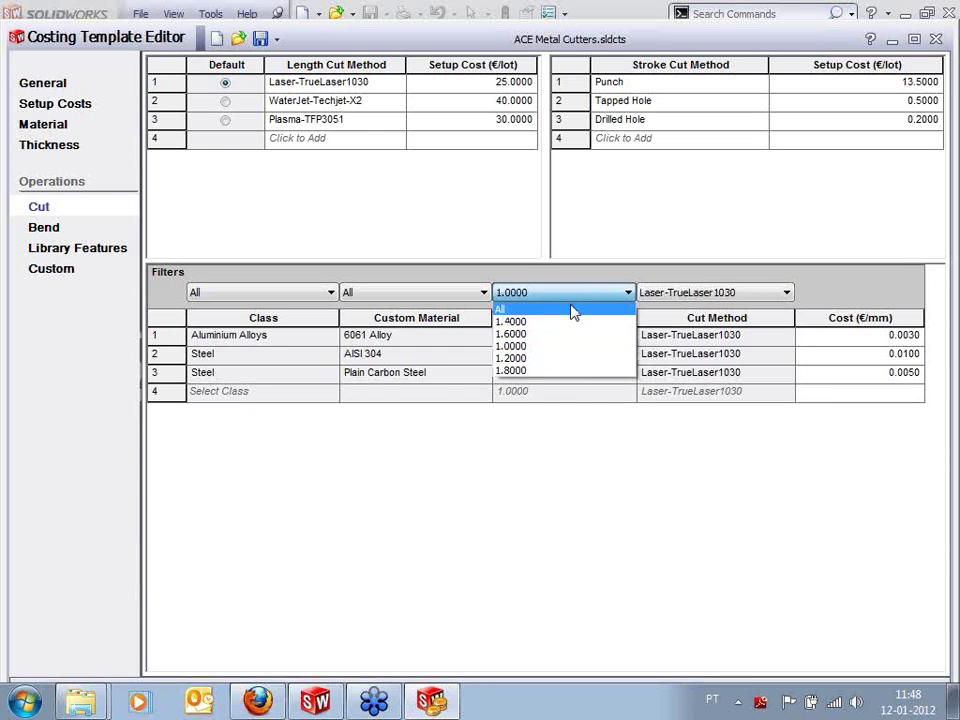
click(572, 313)
Filter the cut cost table by the Punch cut method and by WaterJet-Techjet-X2
click(701, 293)
click(658, 369)
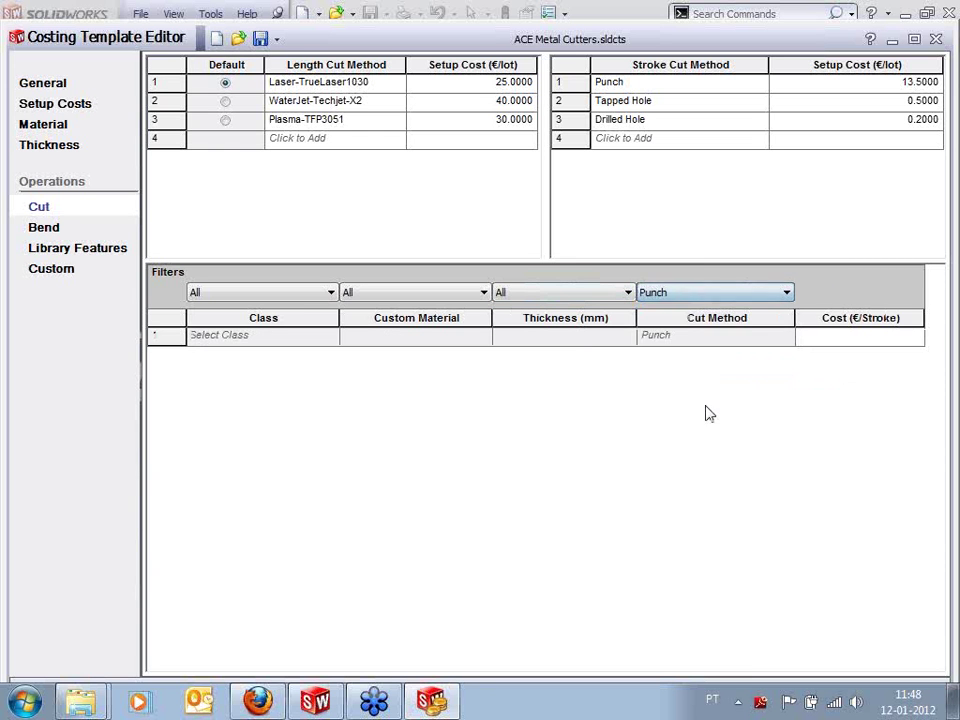
click(700, 293)
click(700, 345)
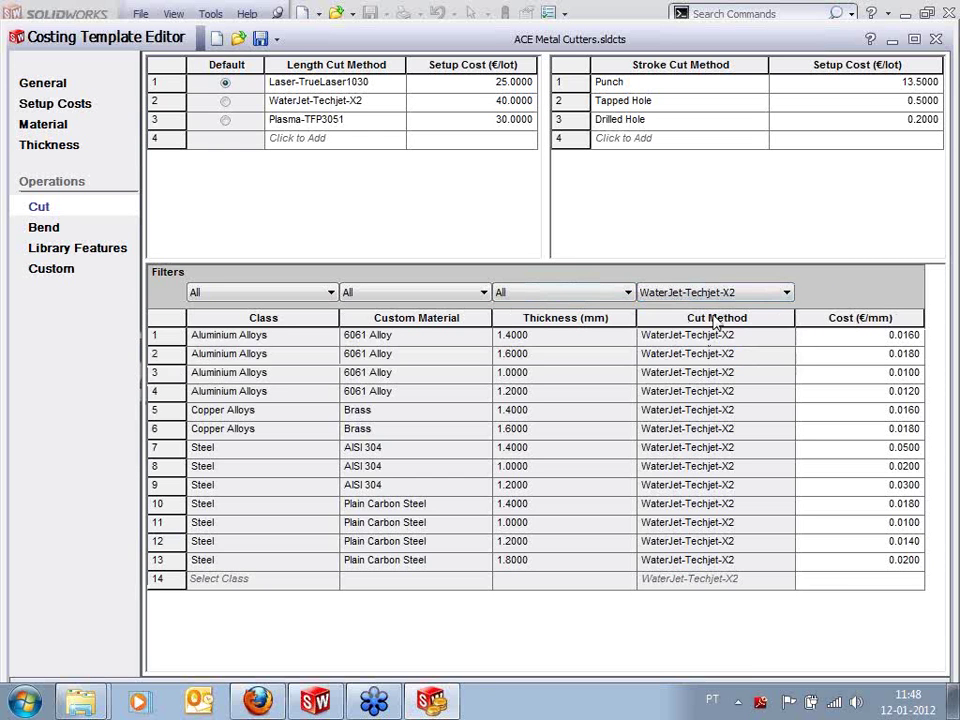
Review the template's bend, library feature and custom operation costs
click(43, 231)
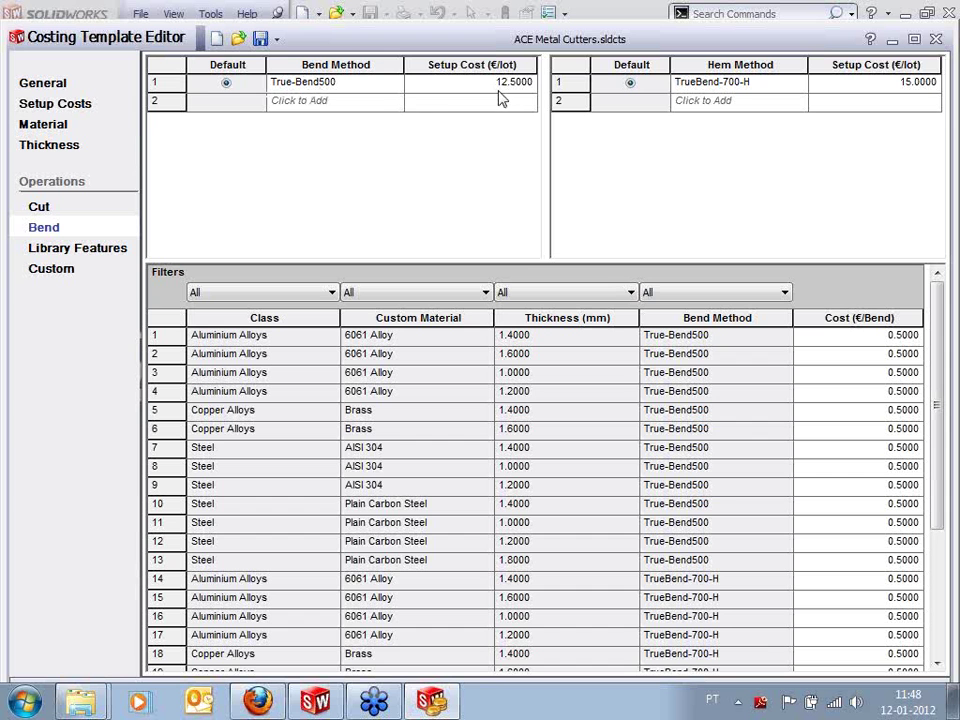
mouse_move(941, 297)
mouse_down()
mouse_move(941, 519)
mouse_move(937, 290)
mouse_up()
click(78, 250)
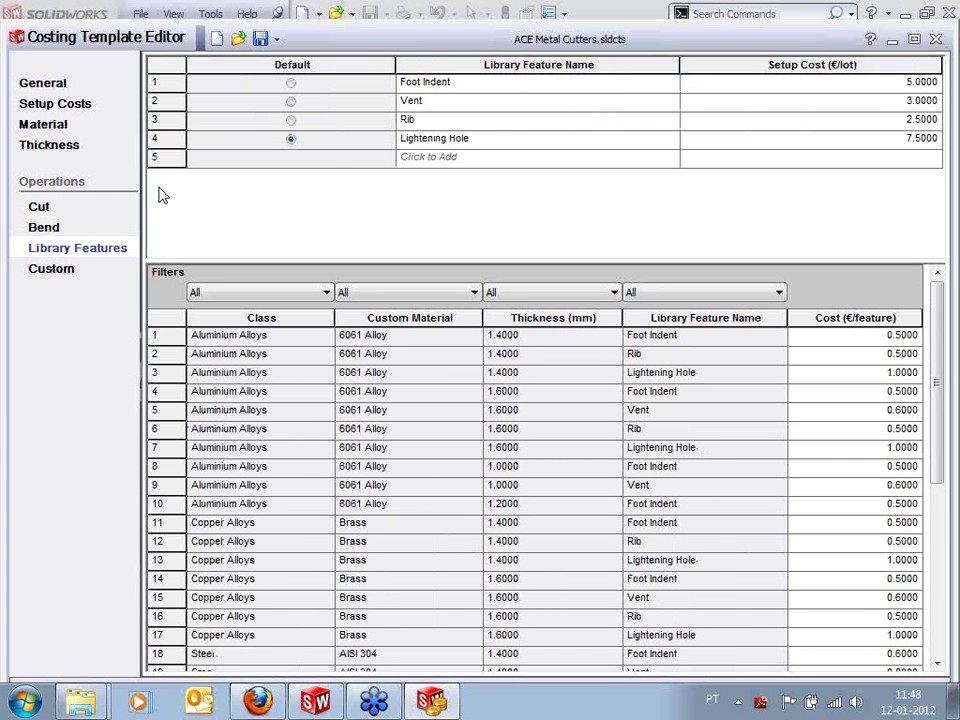
click(68, 272)
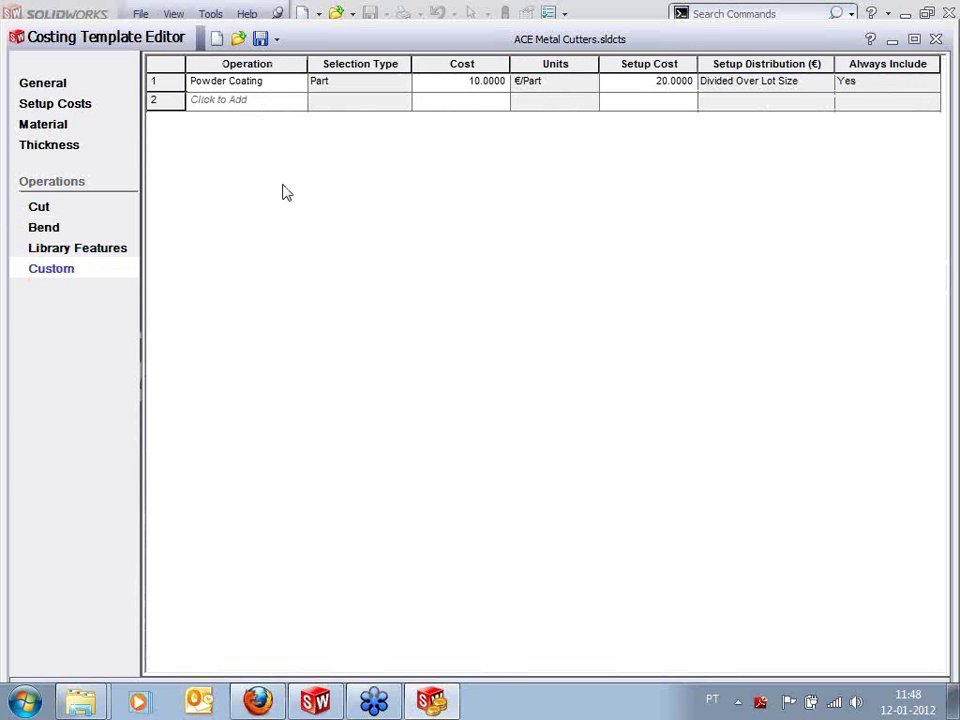
click(64, 251)
click(52, 272)
Open the machining template Mike's Machine Shop.sldctm from the Custom_Costing_Templates folder
click(343, 237)
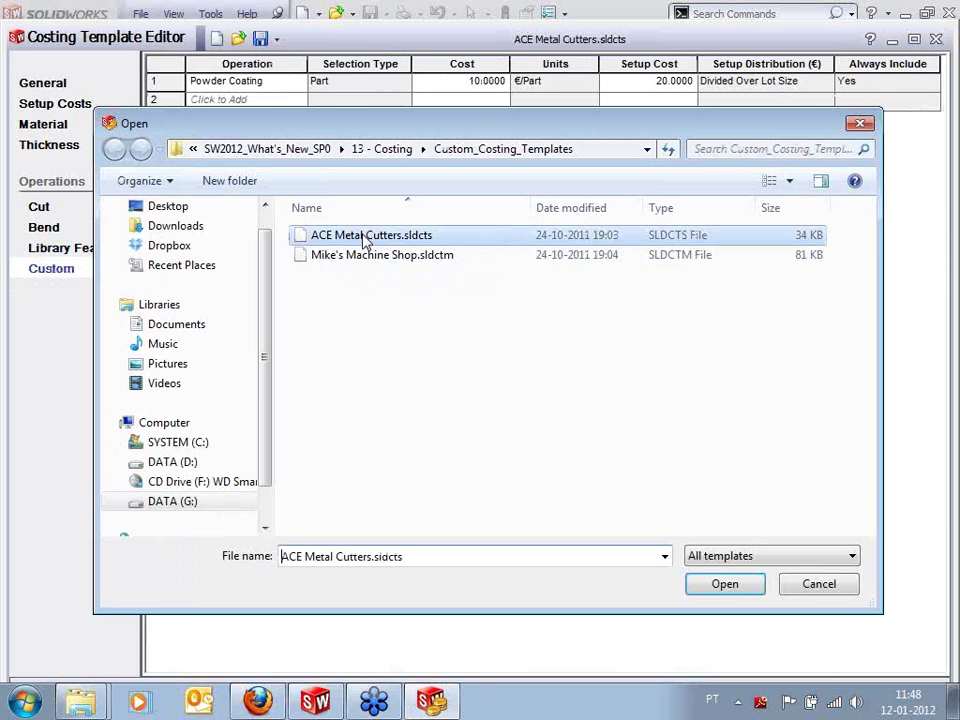
click(421, 262)
click(726, 583)
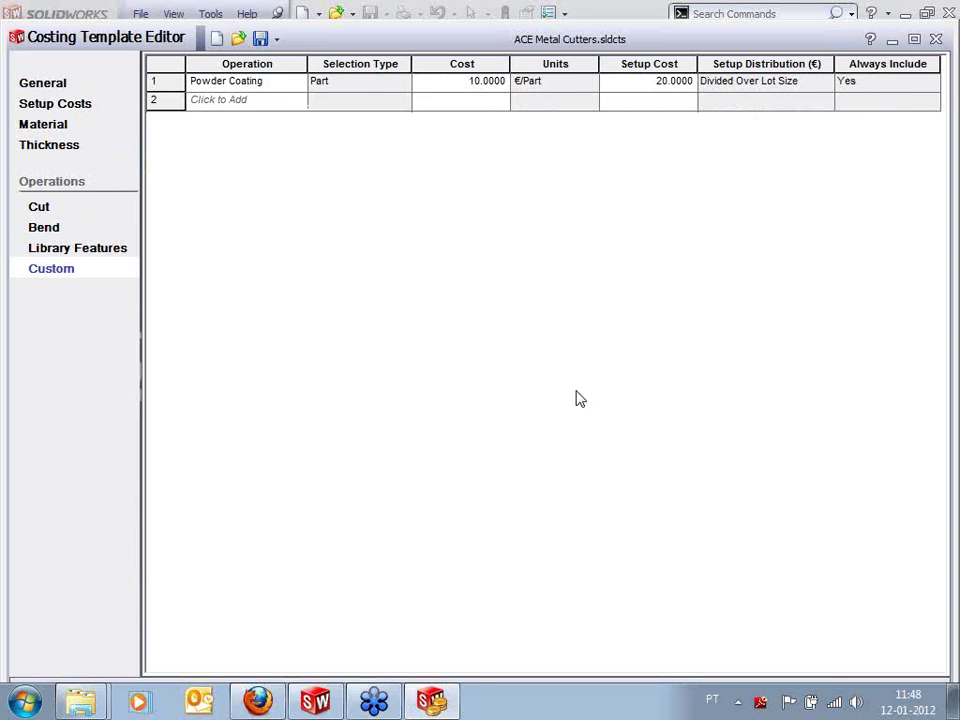
click(546, 412)
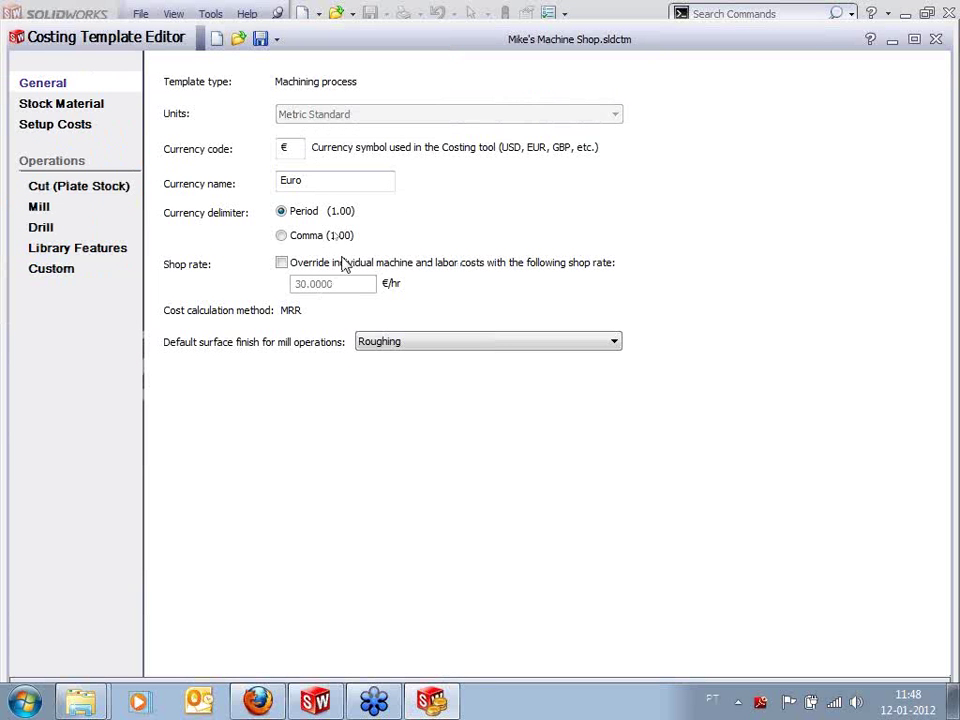
Review the machining template's stock materials, setup costs and plate stock cutting machines
click(84, 110)
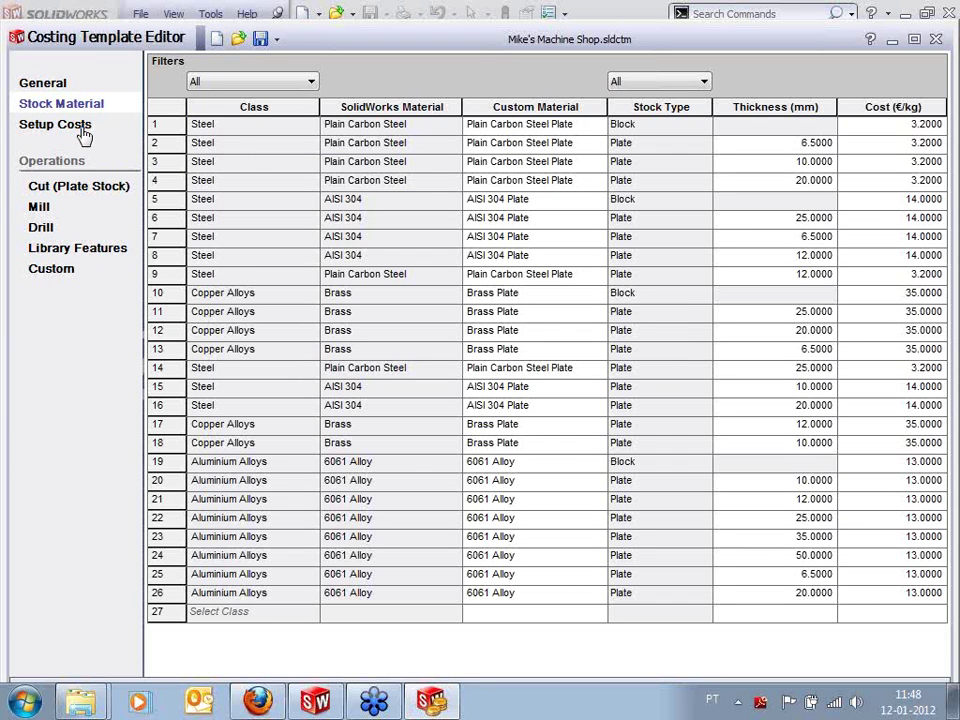
click(84, 136)
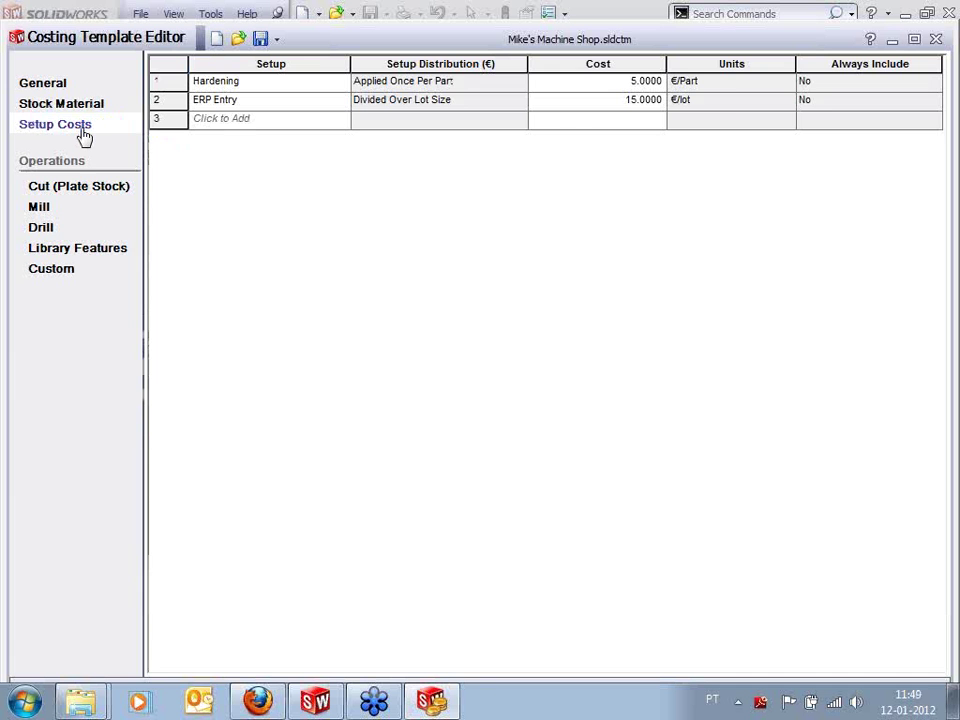
click(85, 191)
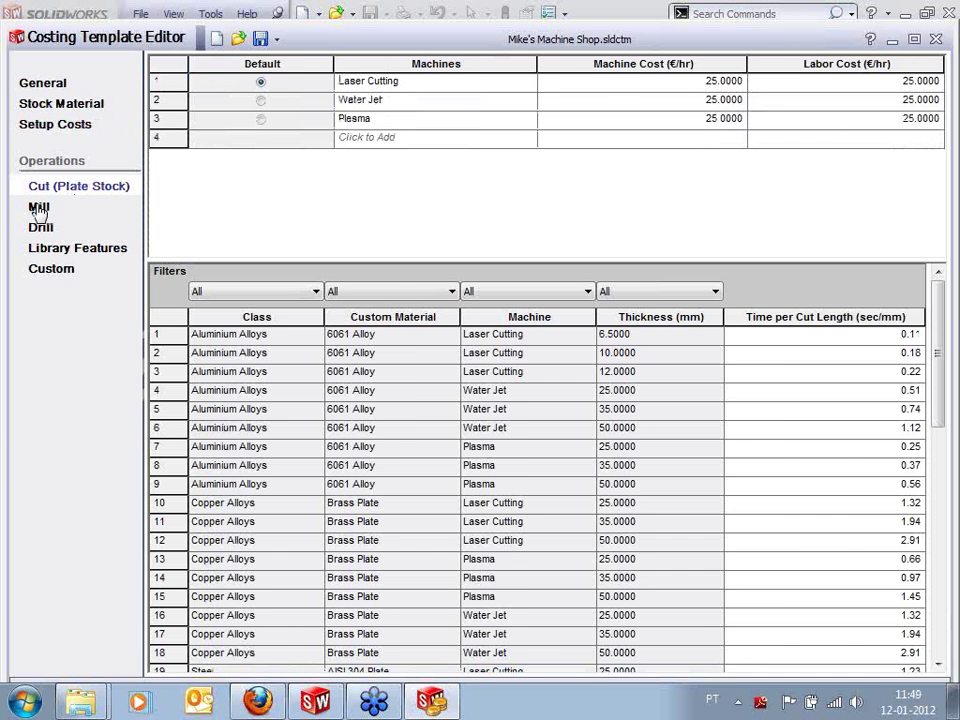
Examine the machine cost, labor cost and maximum RPM of the milling machines Hass VF-3 and Mori Seiki 1
click(38, 208)
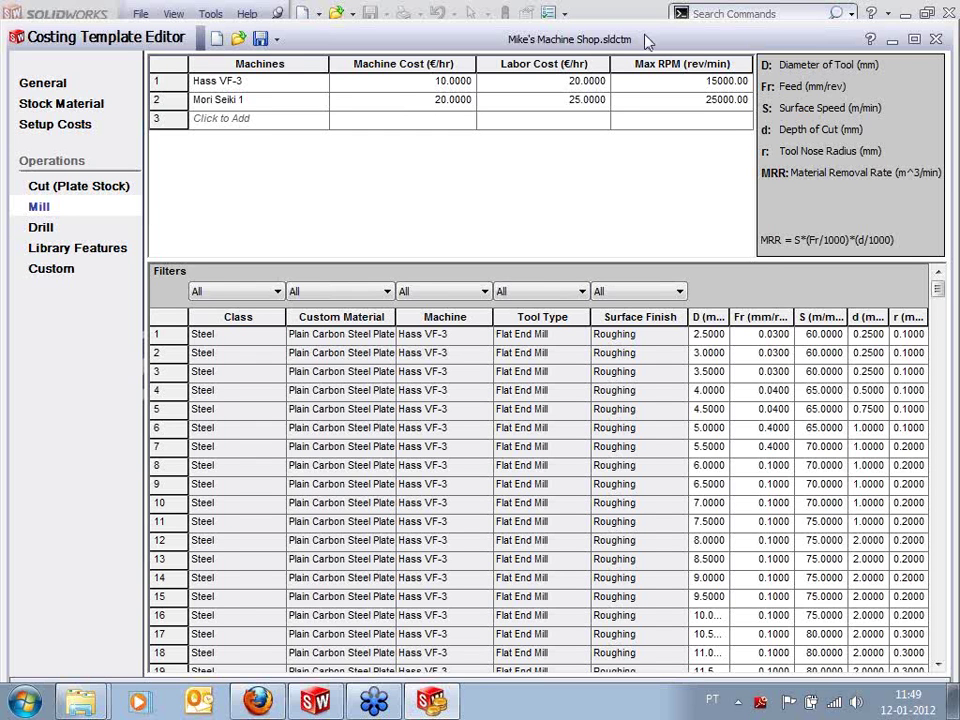
drag(645, 40, 645, 49)
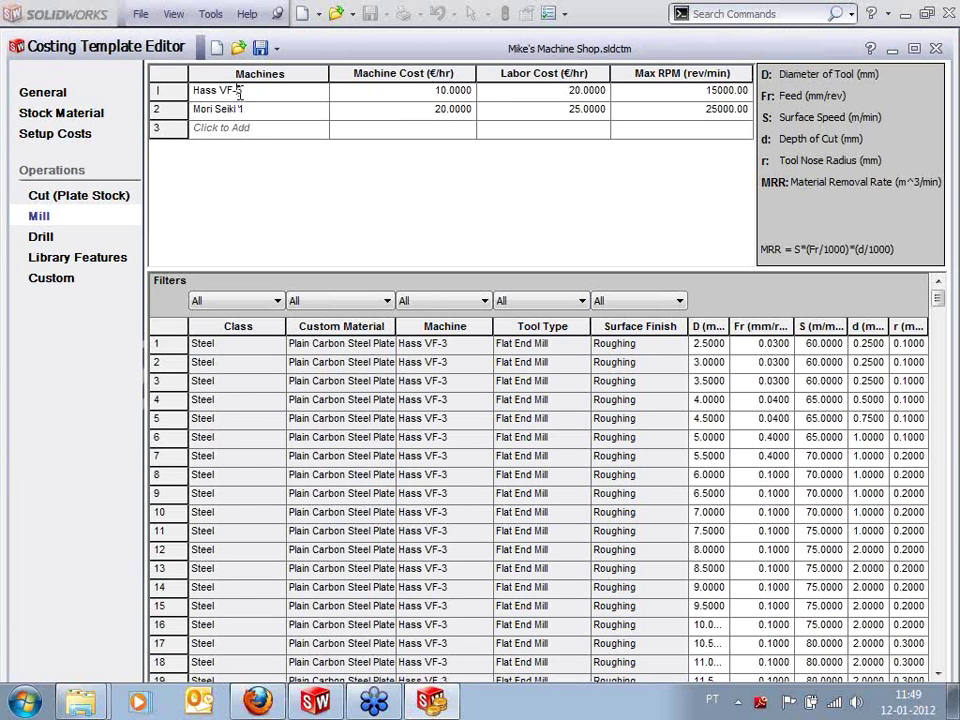
click(424, 91)
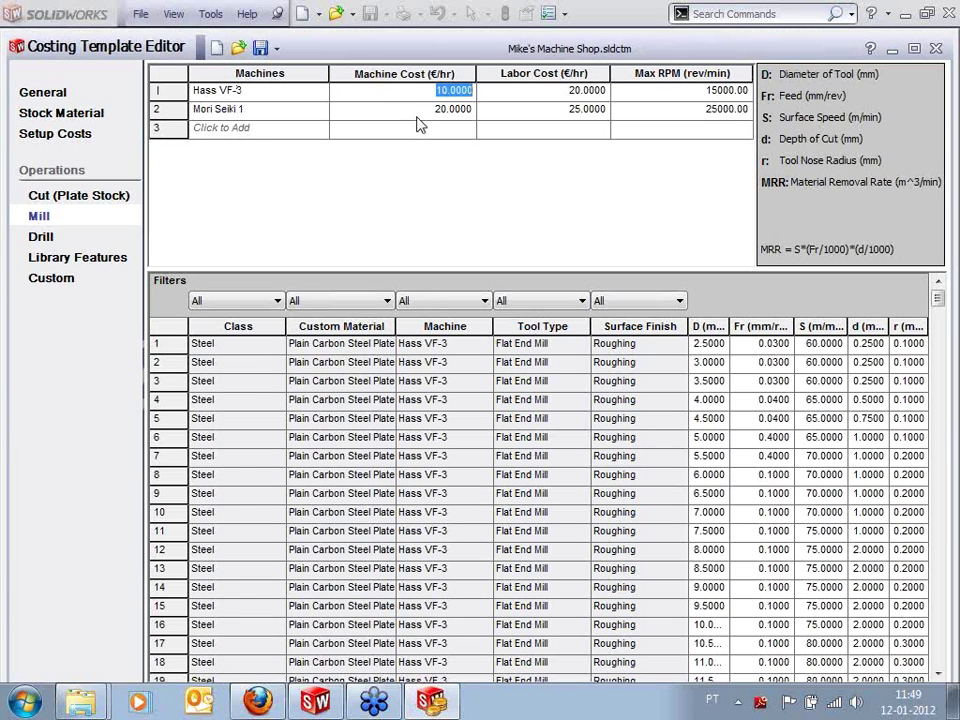
click(418, 115)
click(556, 93)
click(557, 111)
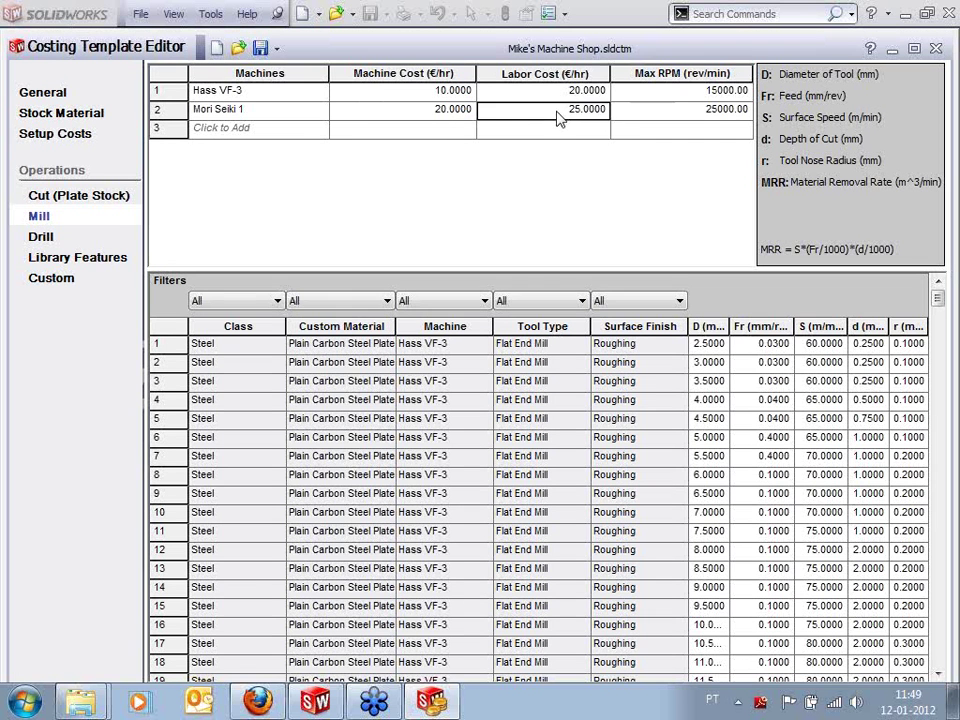
text(28)
click(675, 111)
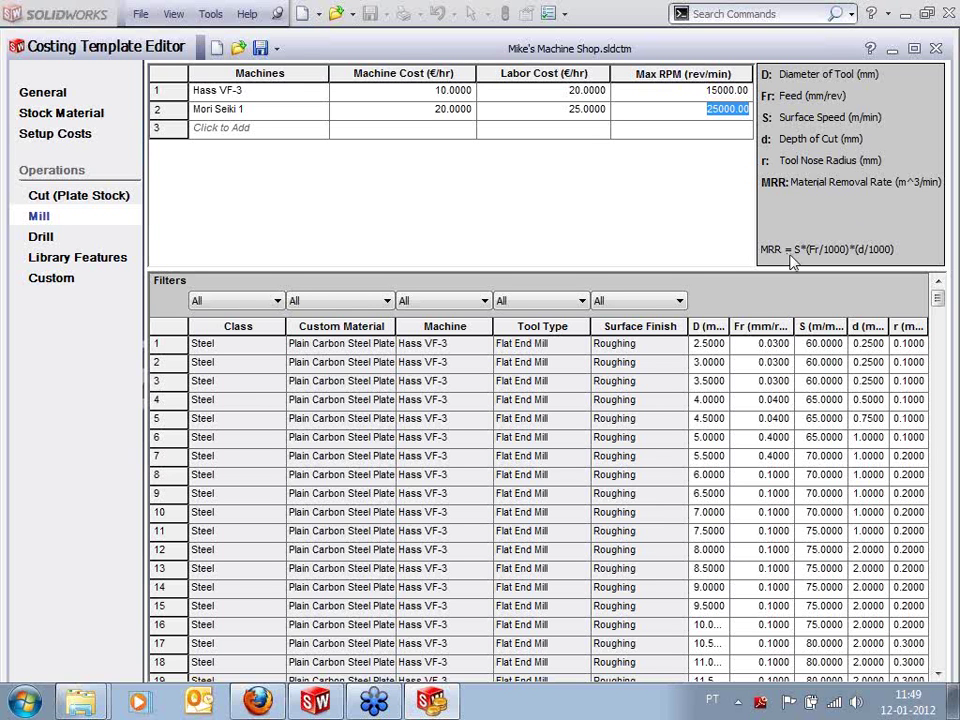
Review the drilling, library feature and custom operation costs, and close the Costing Template Editor
click(41, 238)
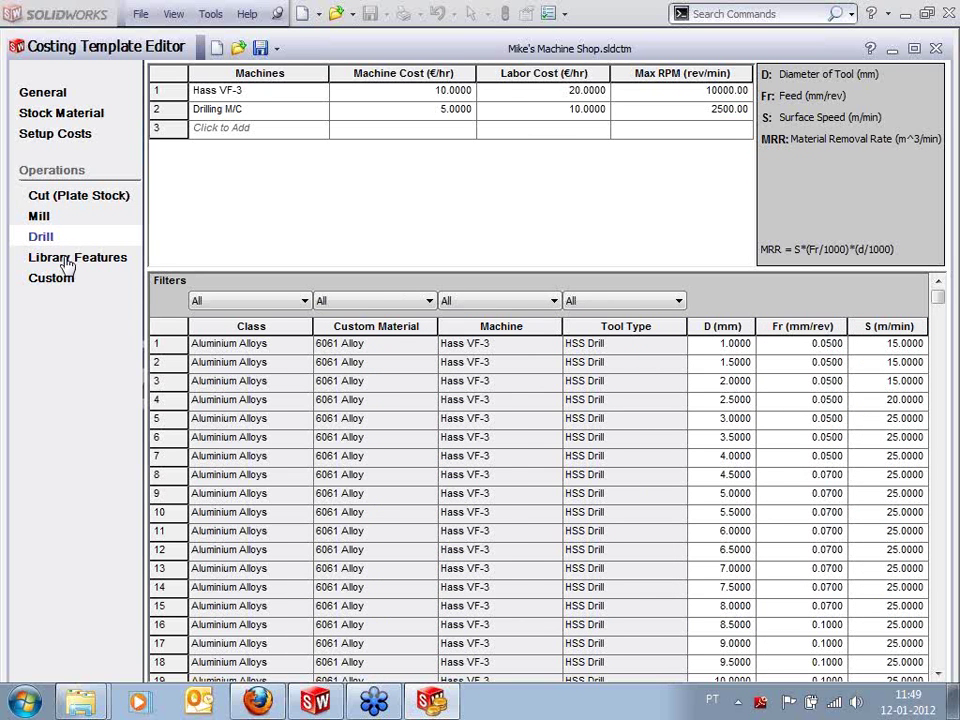
click(68, 260)
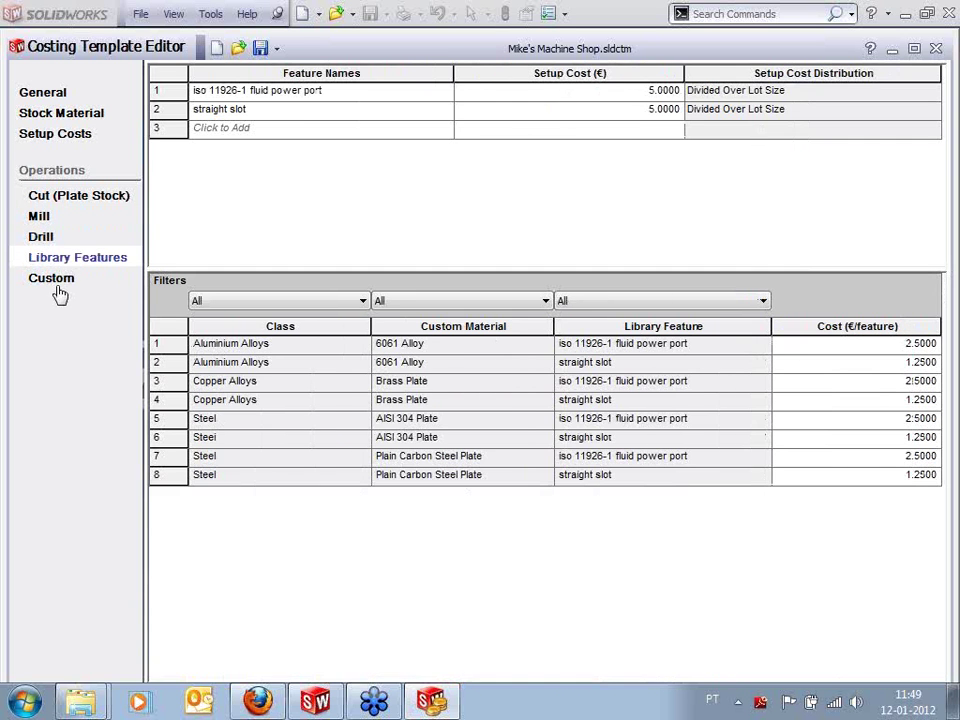
click(58, 285)
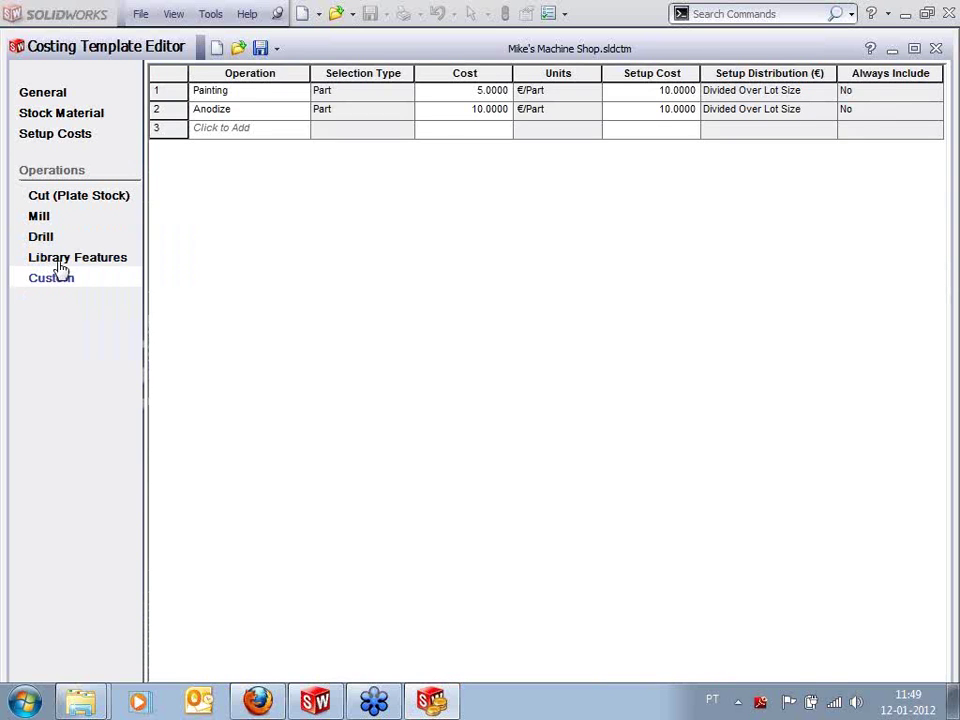
click(60, 260)
click(936, 48)
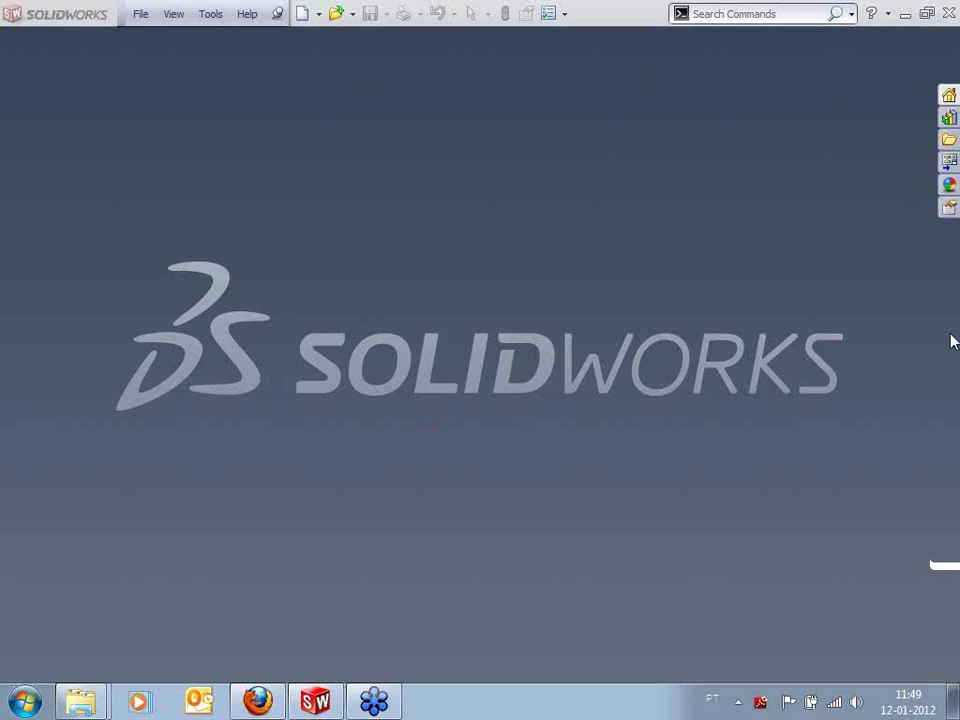
Open the Pen assembly from the 14 - Sustainability folder of the Design Library
click(949, 117)
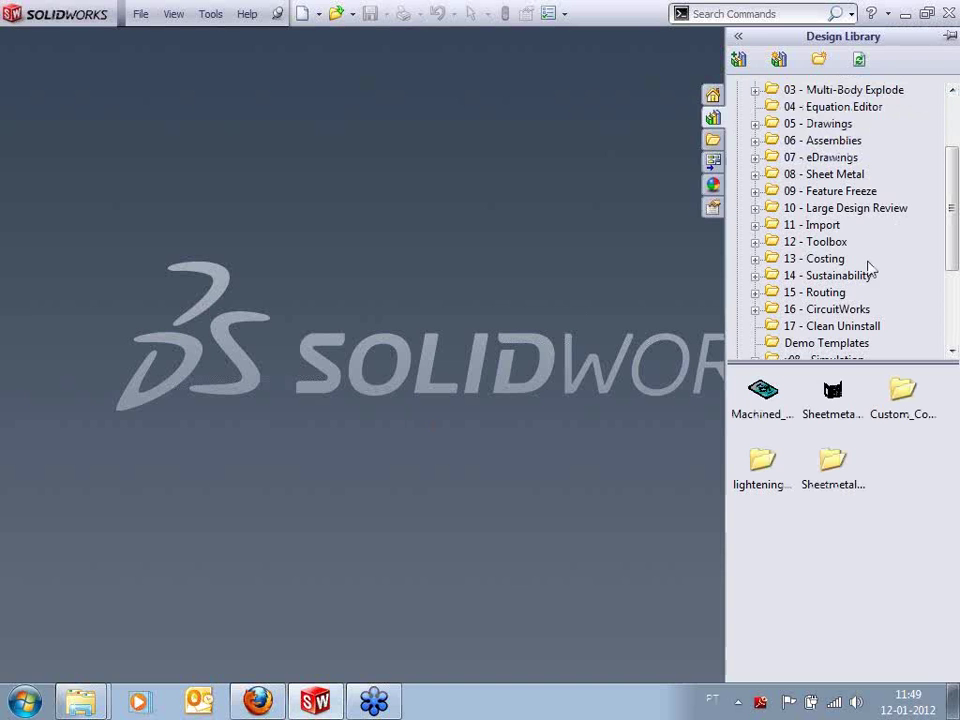
drag(953, 226, 956, 263)
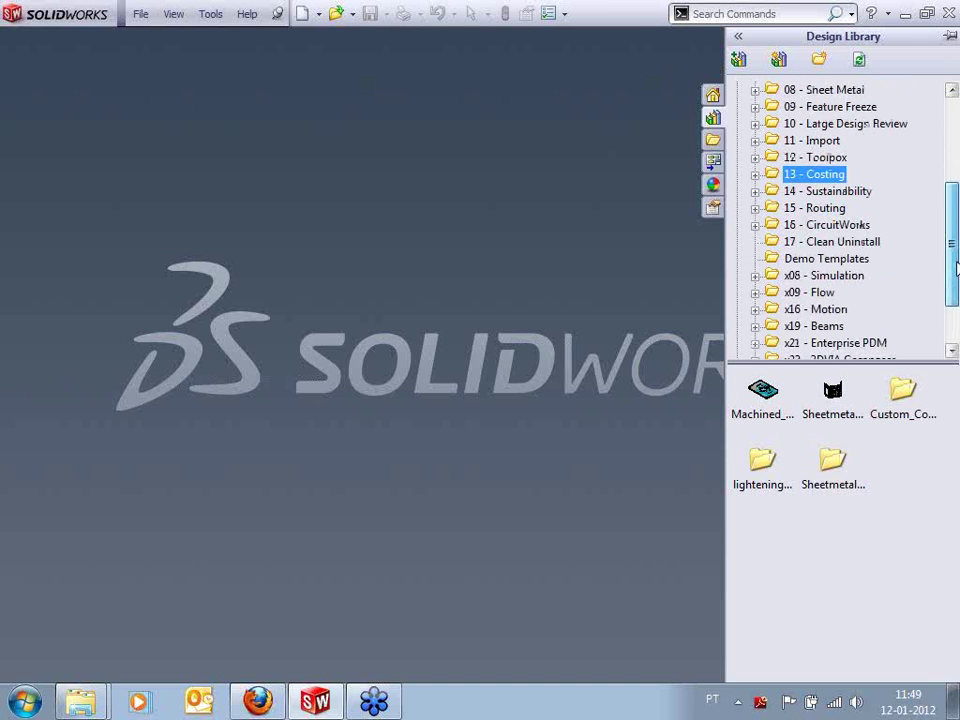
click(850, 193)
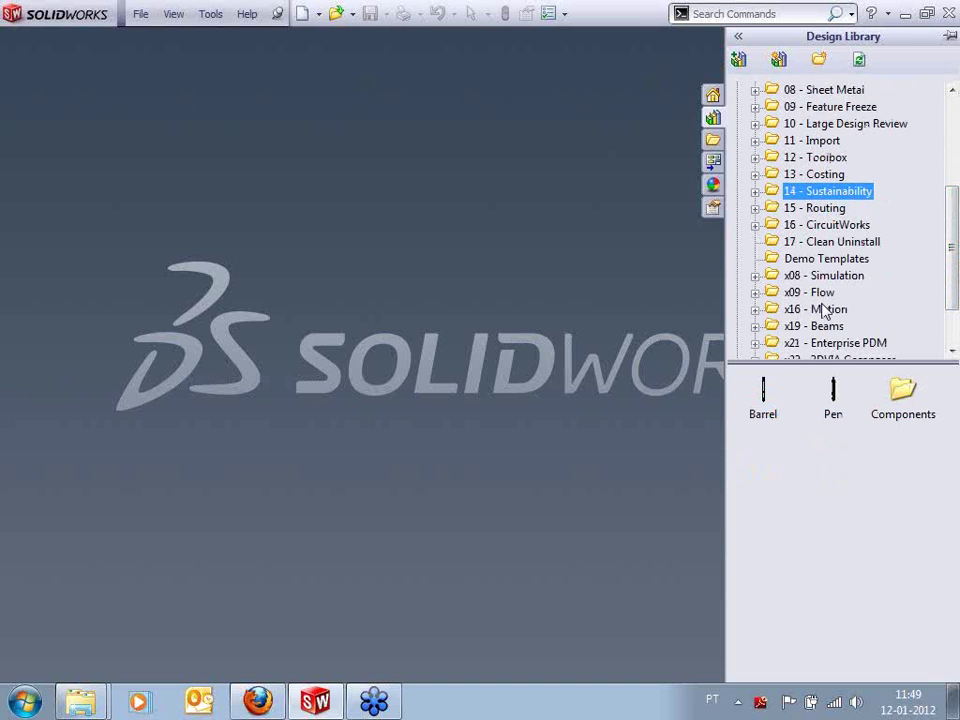
drag(834, 390, 615, 379)
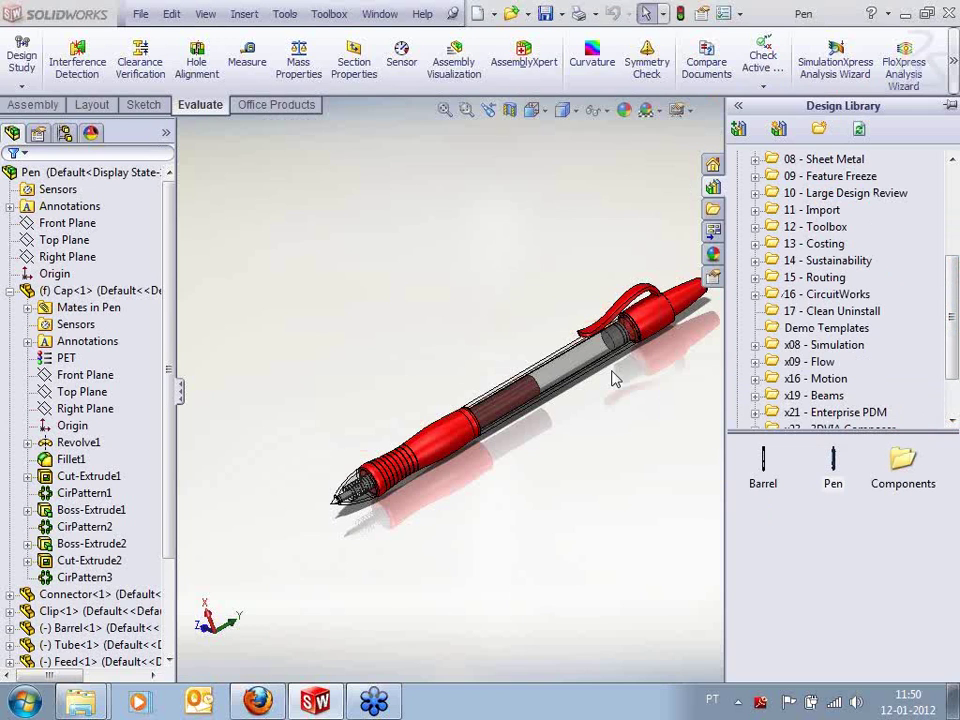
Widen the feature tree, collapse the Cap component, and open the pen's transparent Barrel as a separate part
drag(180, 229, 261, 233)
click(10, 291)
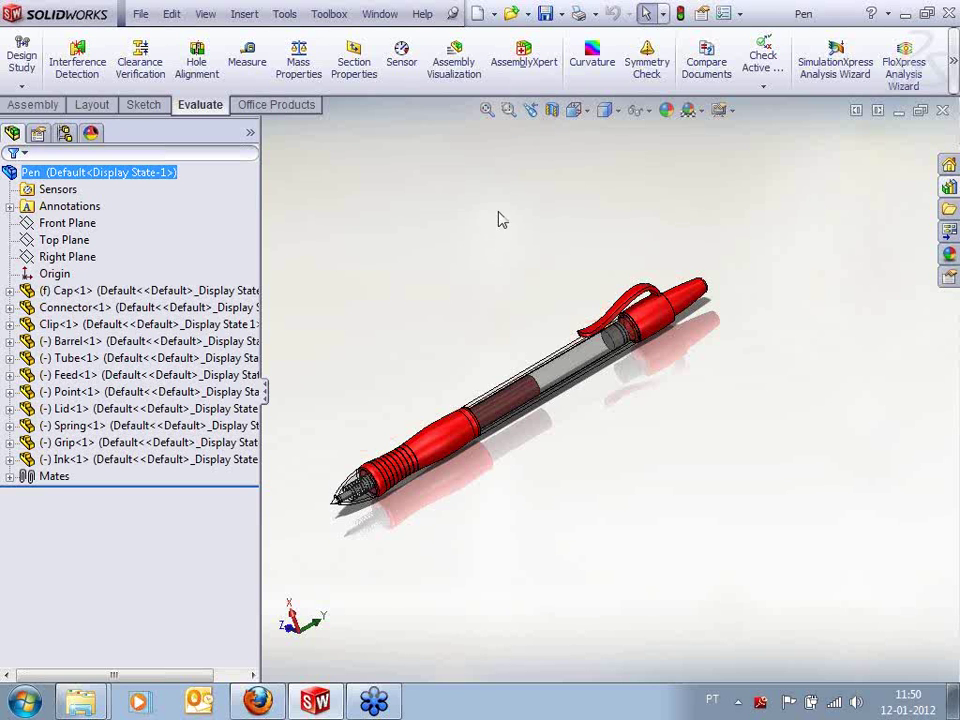
scroll(500, 400, down, 3)
click(624, 342)
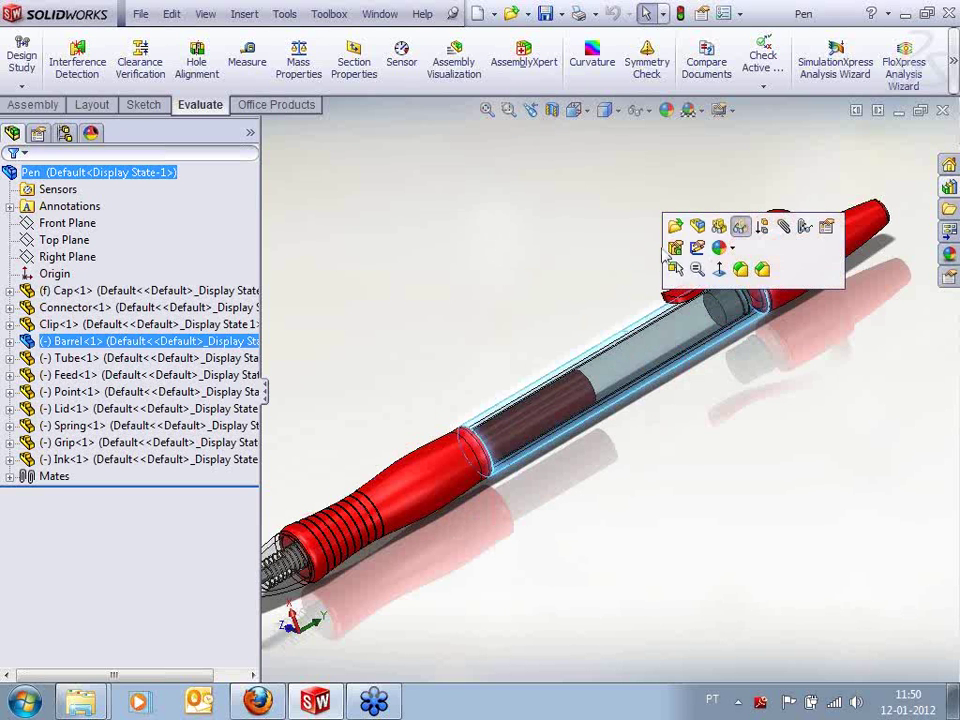
click(676, 224)
middle_drag(645, 203, 561, 274)
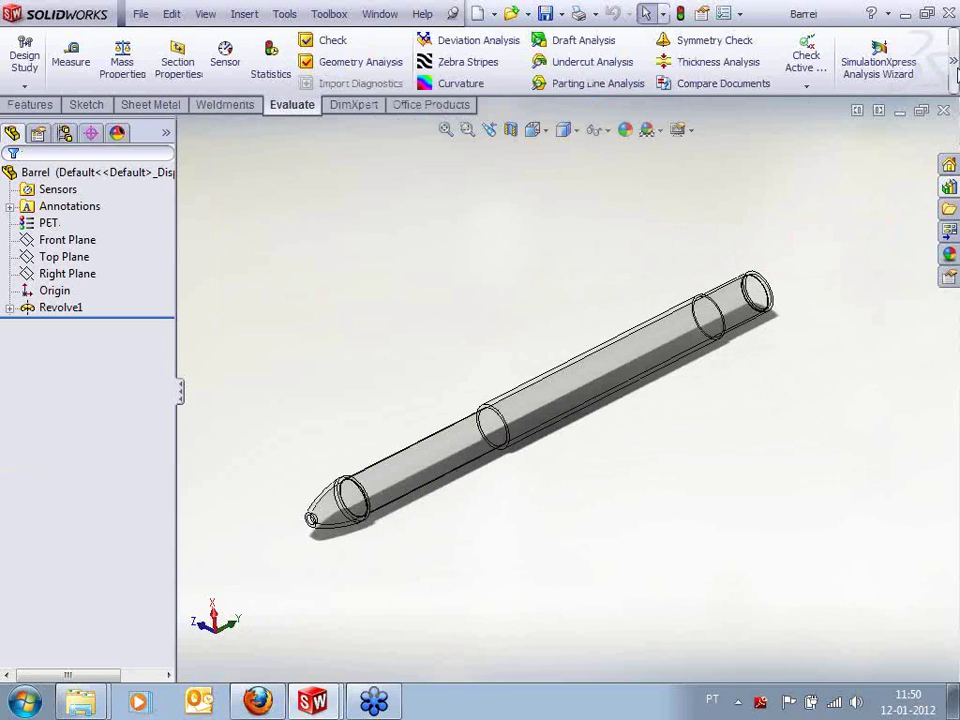
Start a Sustainability analysis on the Barrel part, dismissing the introduction and bringing the analysis back into view
mouse_move(953, 63)
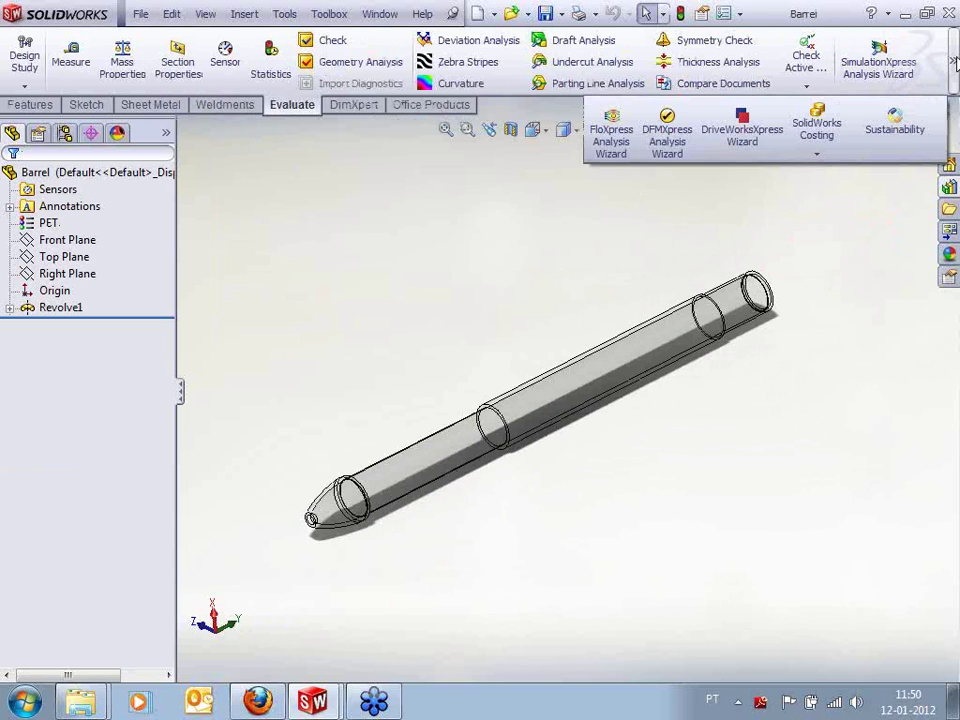
click(885, 138)
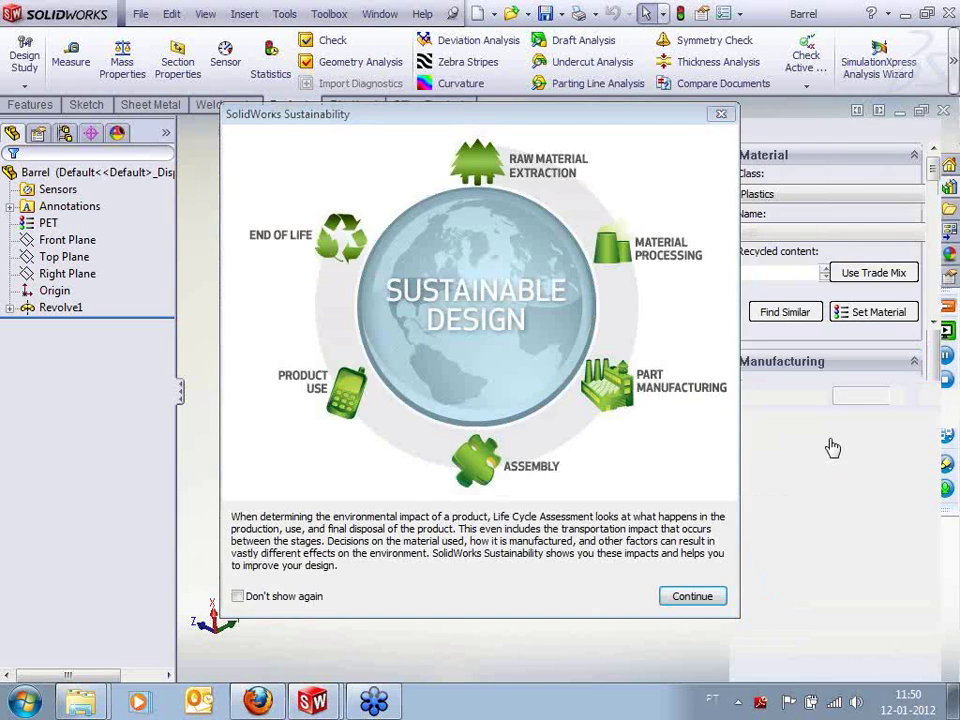
click(690, 597)
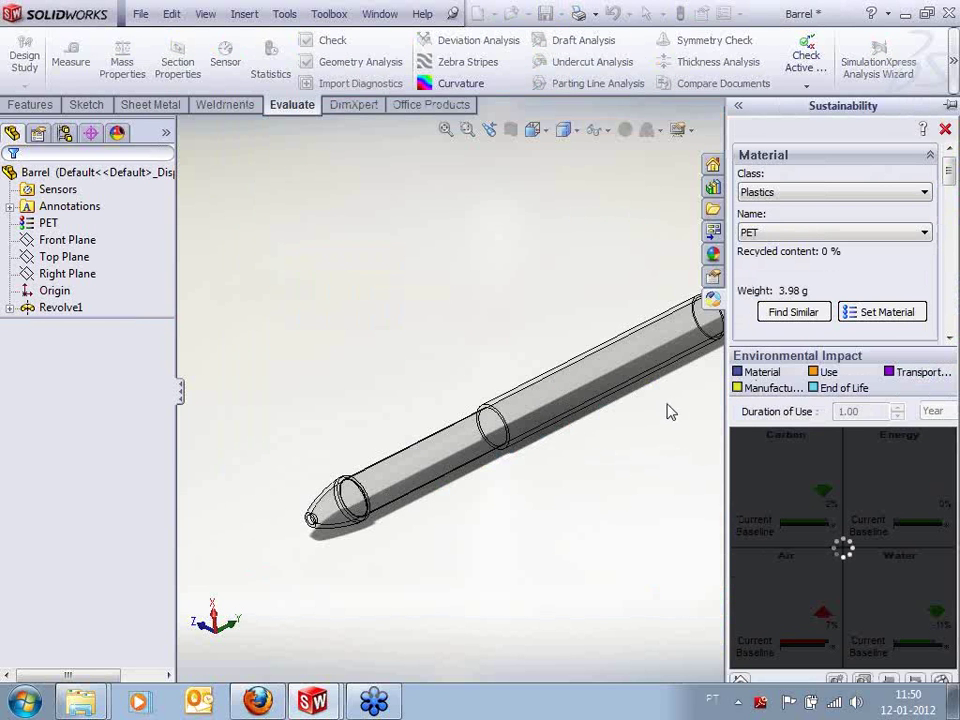
click(631, 440)
click(948, 299)
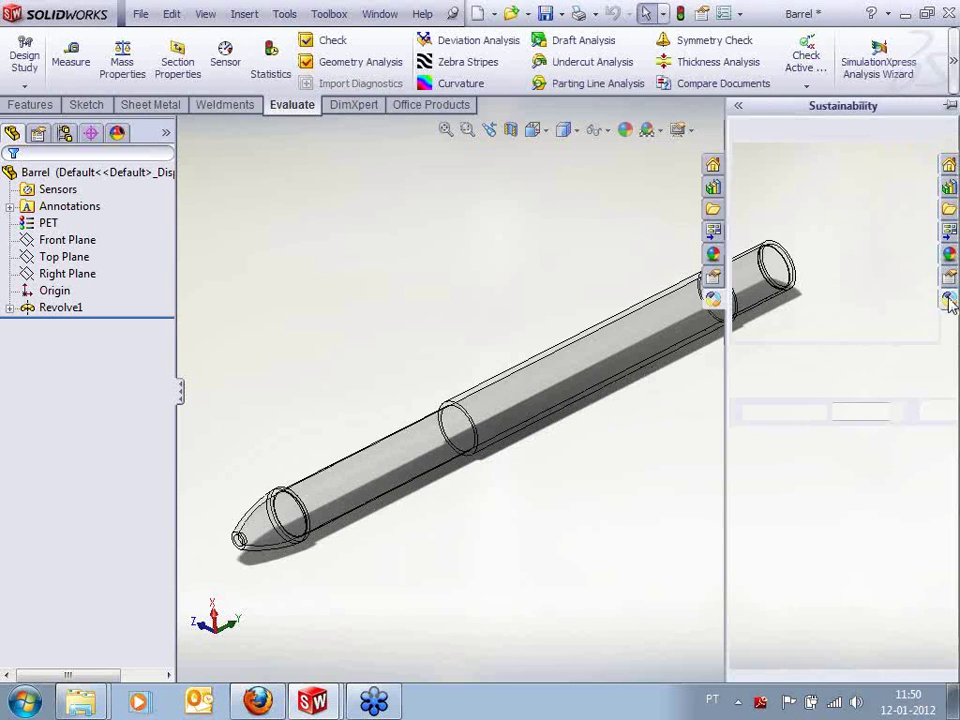
Review the plastics available as the Barrel's material and the process options offered for manufacturing it
scroll(955, 180, down, 2)
drag(956, 180, 956, 162)
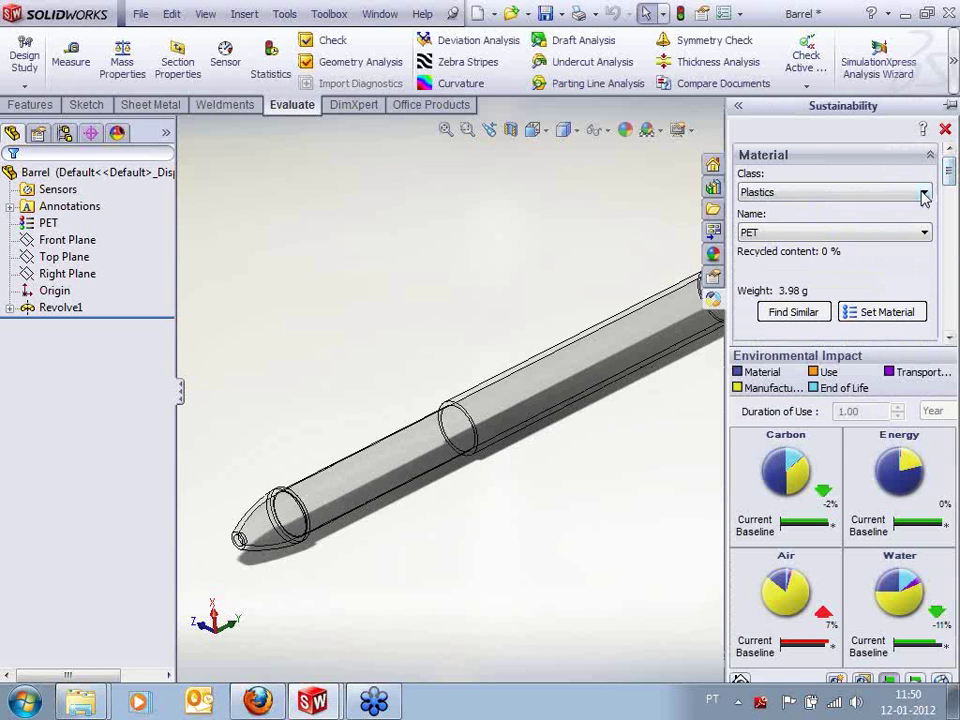
click(926, 232)
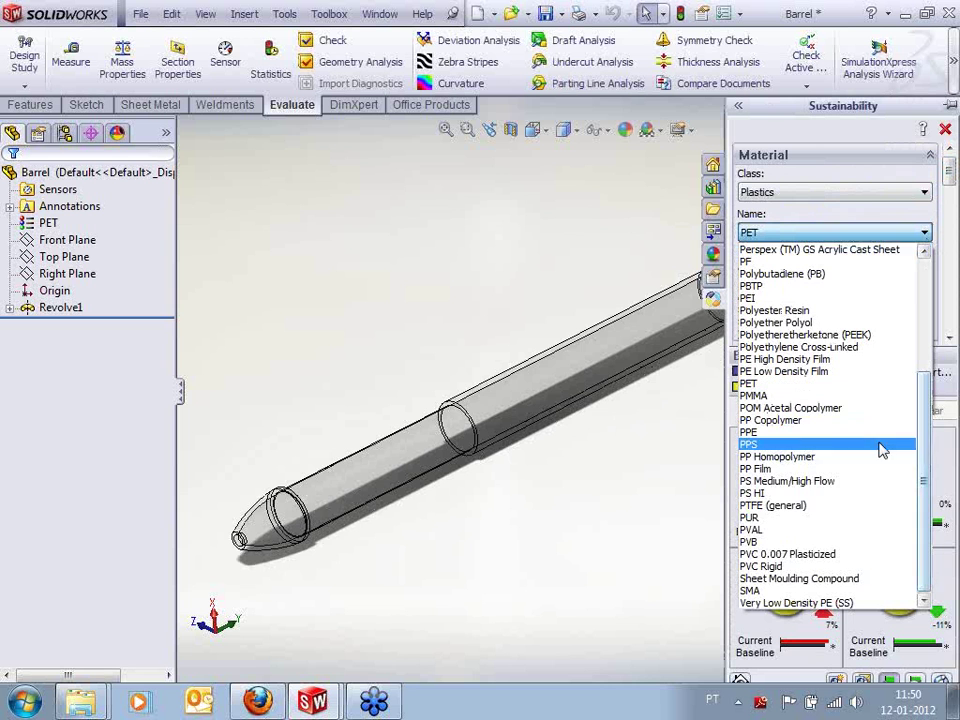
click(901, 232)
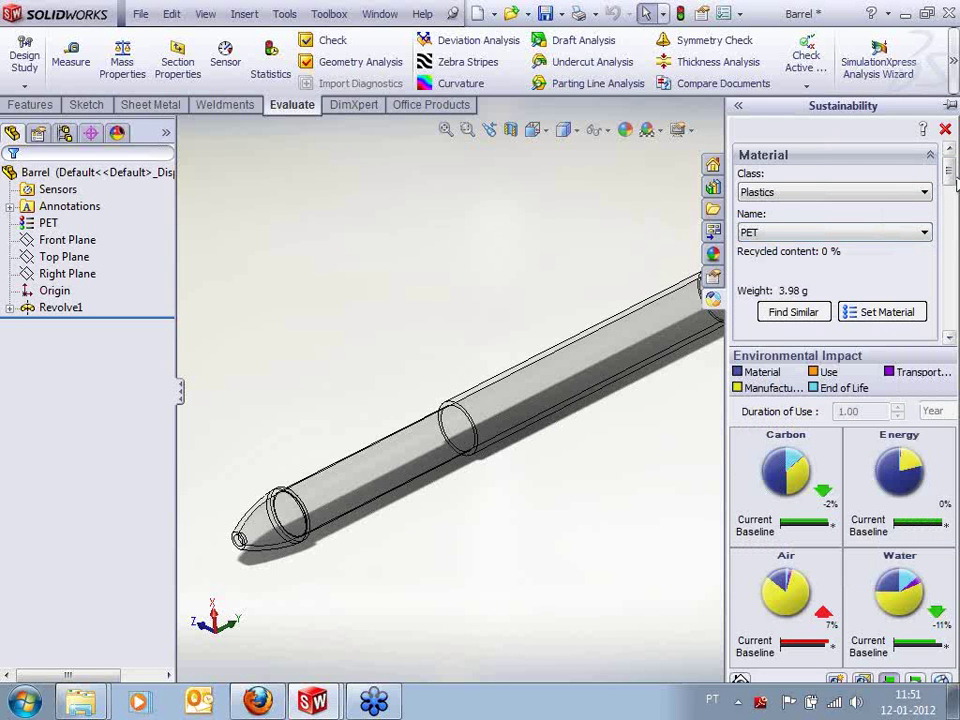
drag(953, 176, 956, 244)
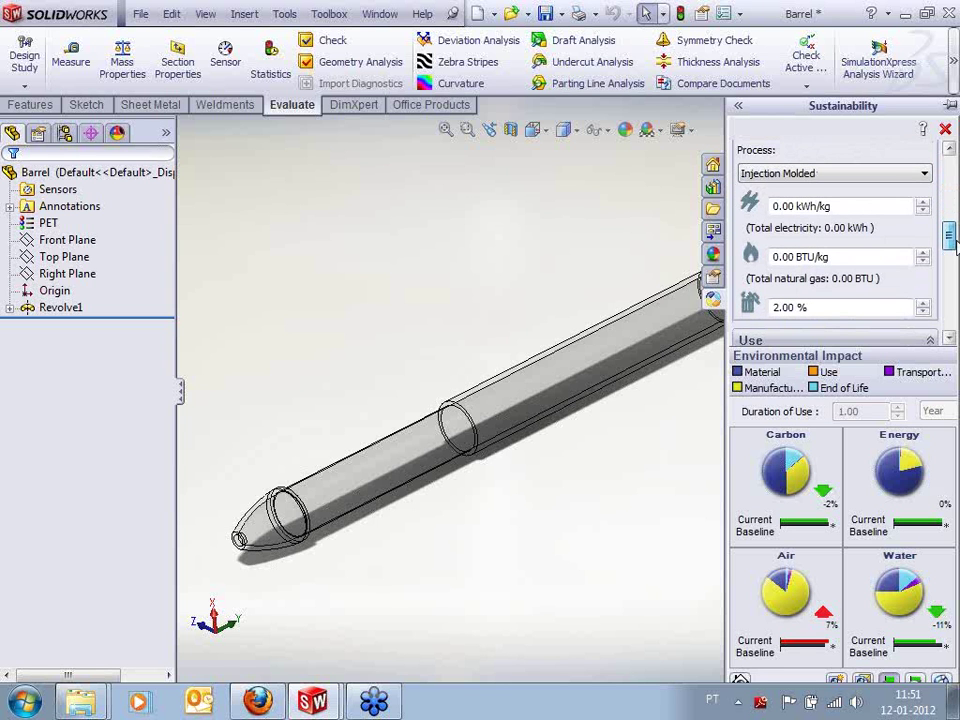
click(925, 175)
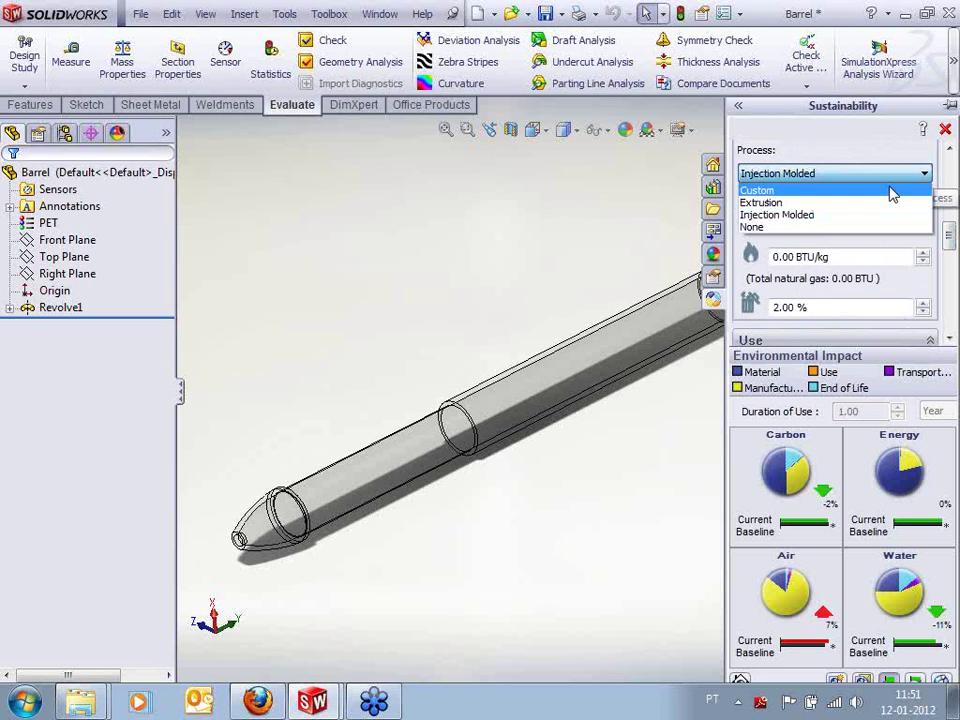
click(948, 227)
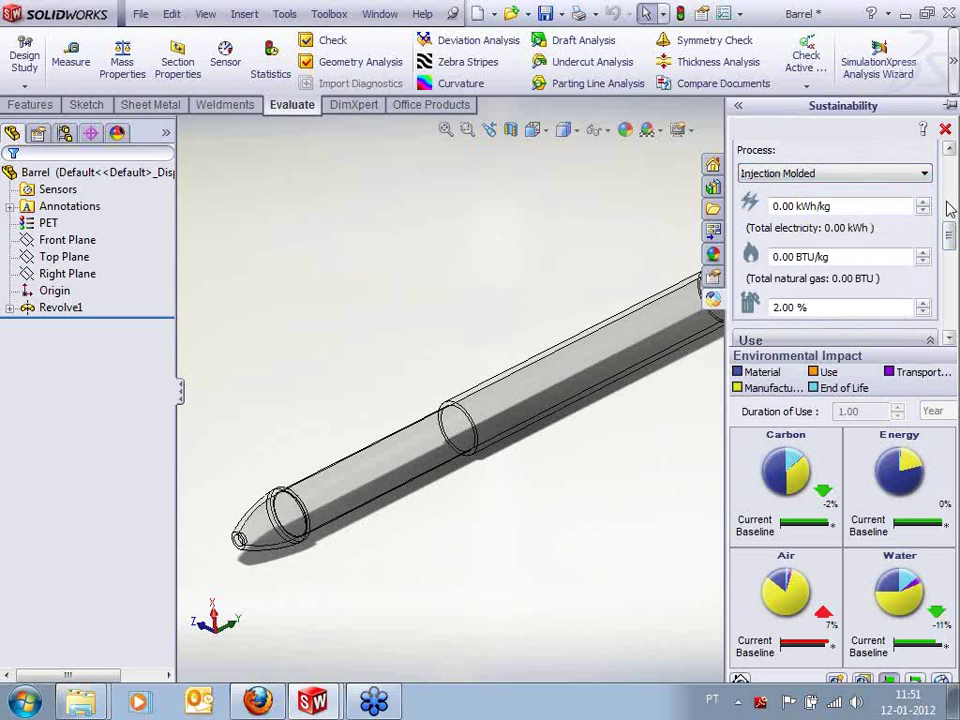
mouse_move(947, 232)
mouse_down()
mouse_move(949, 209)
mouse_move(951, 229)
mouse_up()
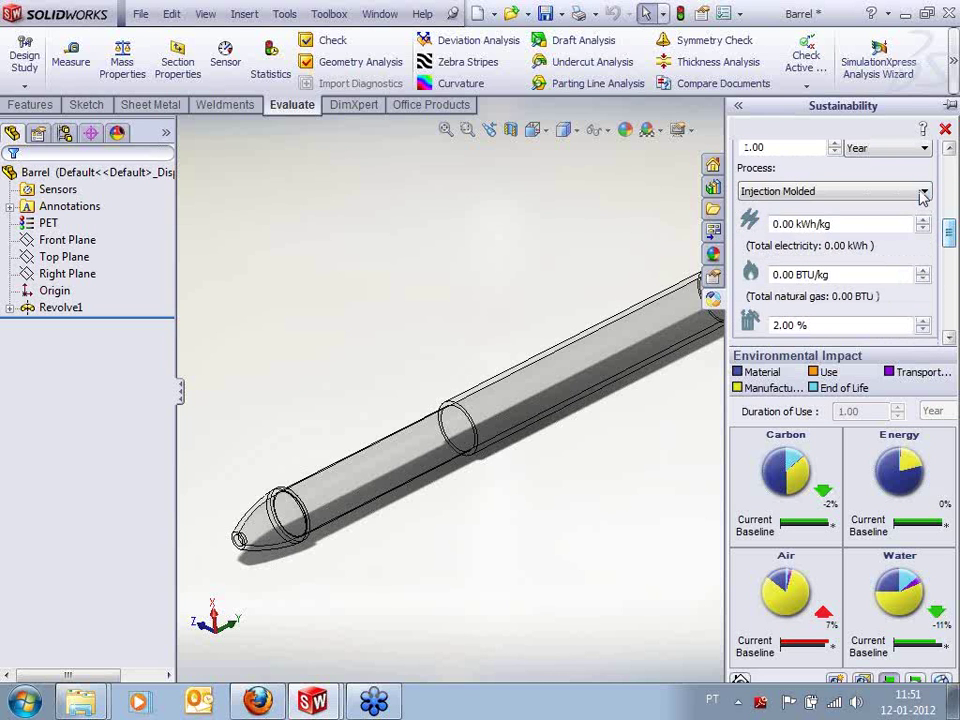
click(918, 191)
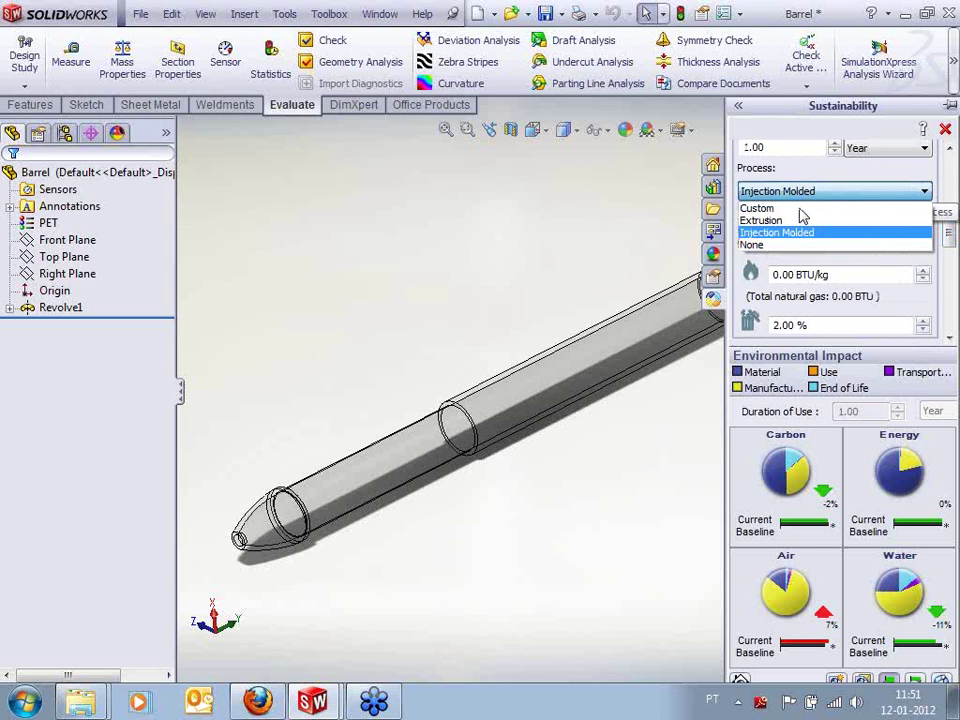
click(886, 196)
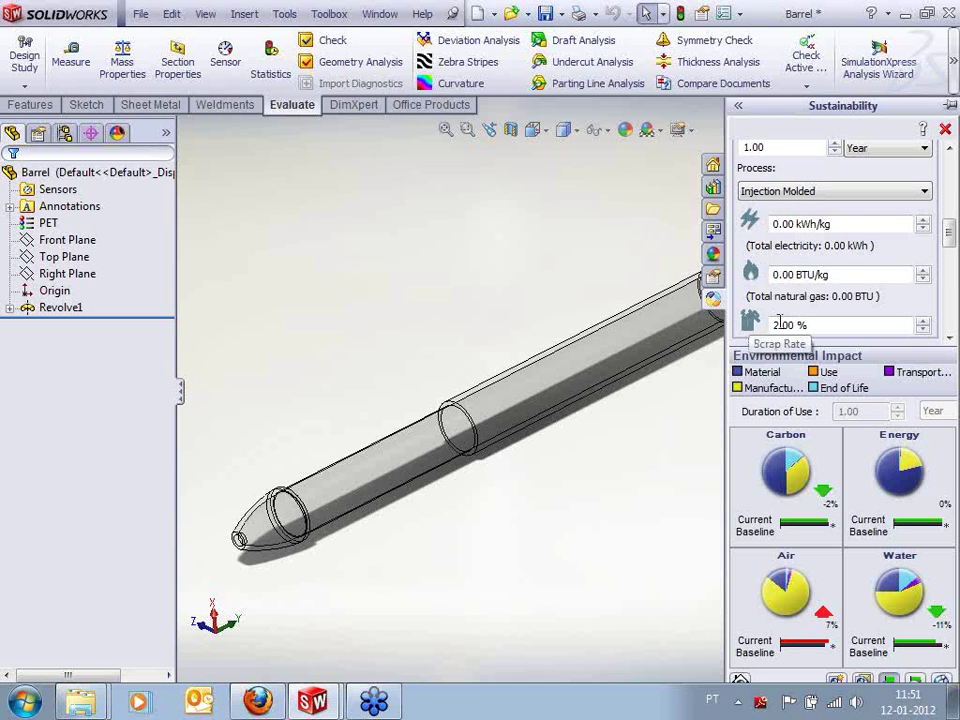
Set the region where the Barrel is used to Europe
click(950, 339)
click(950, 339)
click(950, 339)
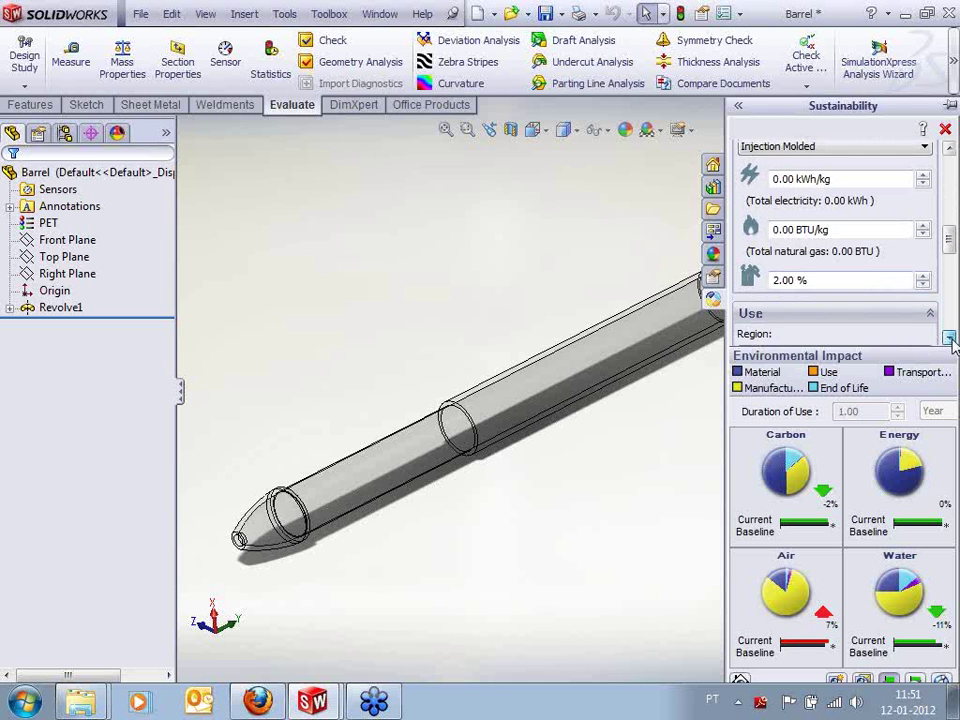
click(950, 339)
click(950, 339)
click(950, 339)
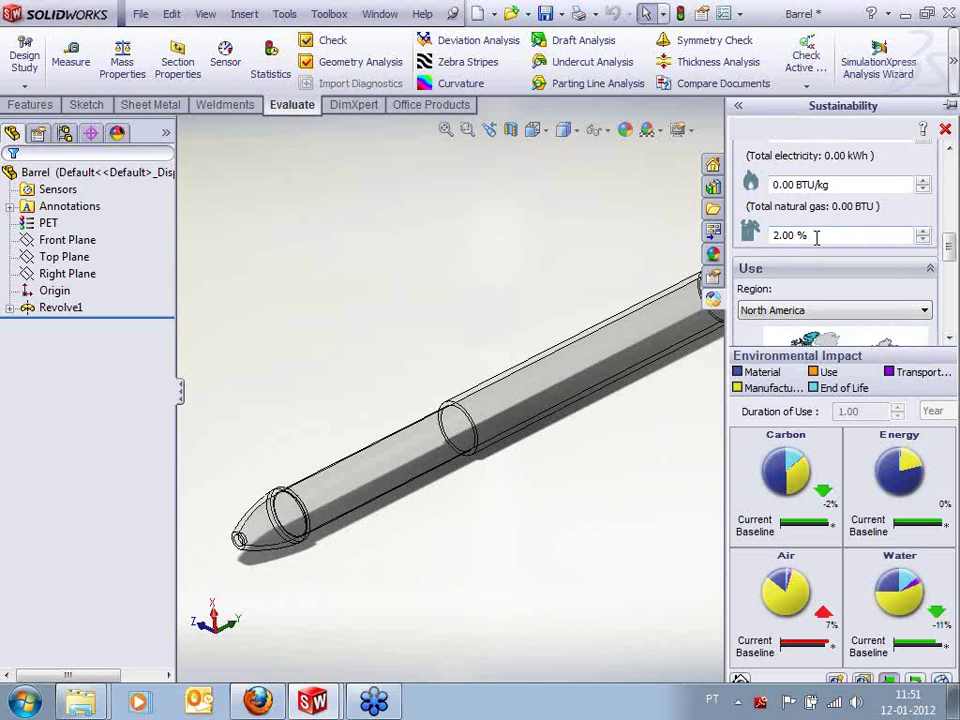
click(950, 339)
click(950, 339)
click(950, 339)
click(950, 339)
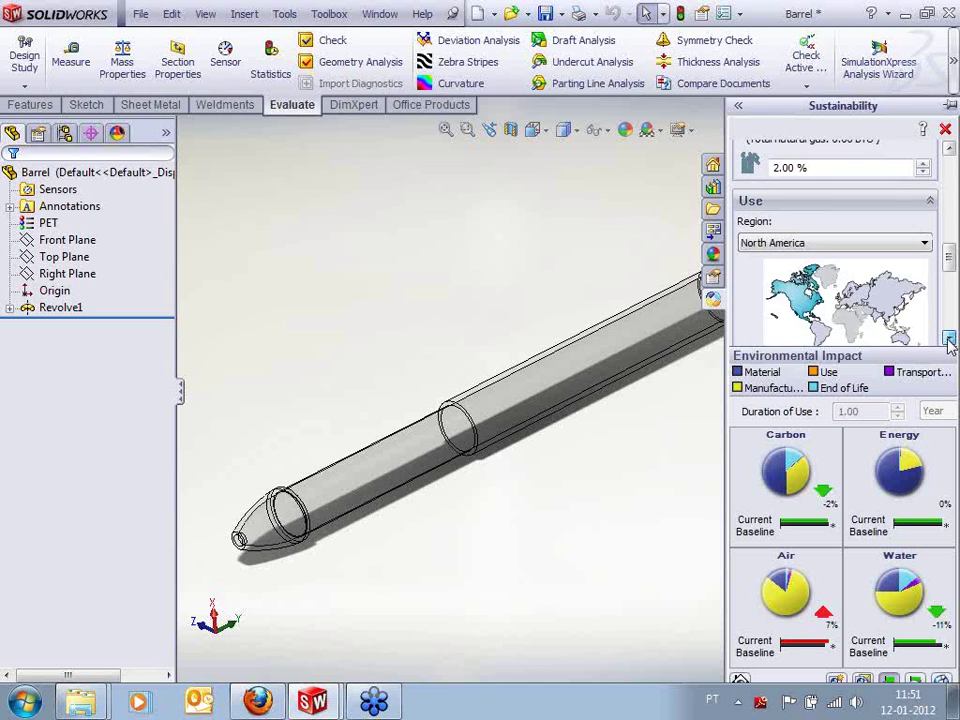
click(950, 339)
click(950, 339)
click(950, 339)
click(950, 339)
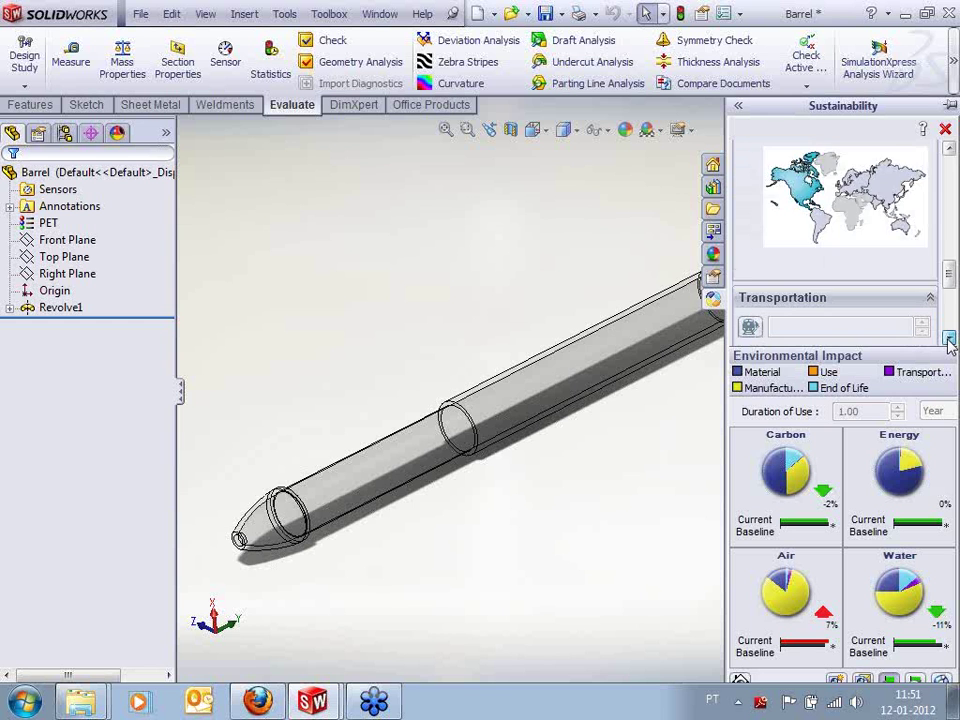
click(950, 339)
click(950, 339)
mouse_move(951, 279)
mouse_down()
mouse_move(950, 205)
mouse_move(953, 279)
mouse_move(949, 258)
mouse_up()
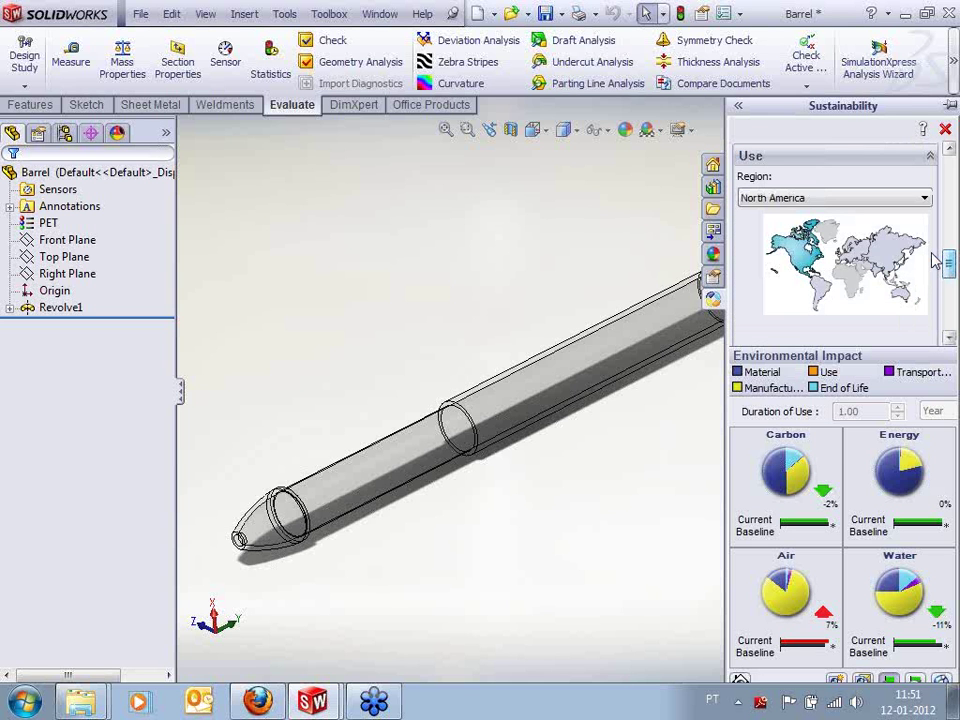
click(800, 198)
click(797, 229)
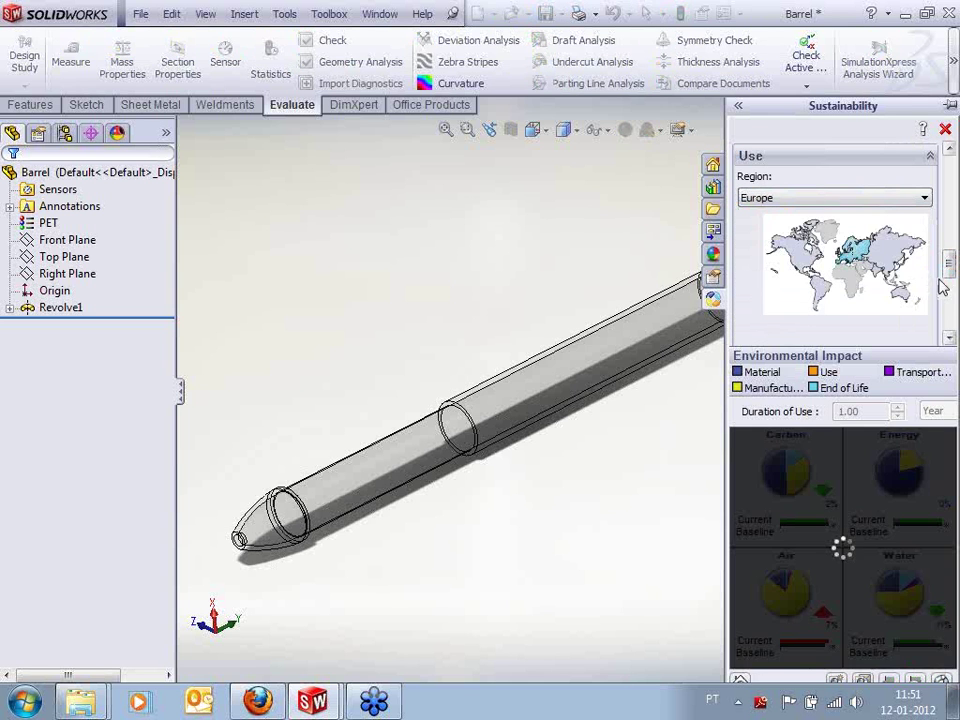
Set the Barrel's ship transportation distance to 5000 km
drag(949, 266, 954, 300)
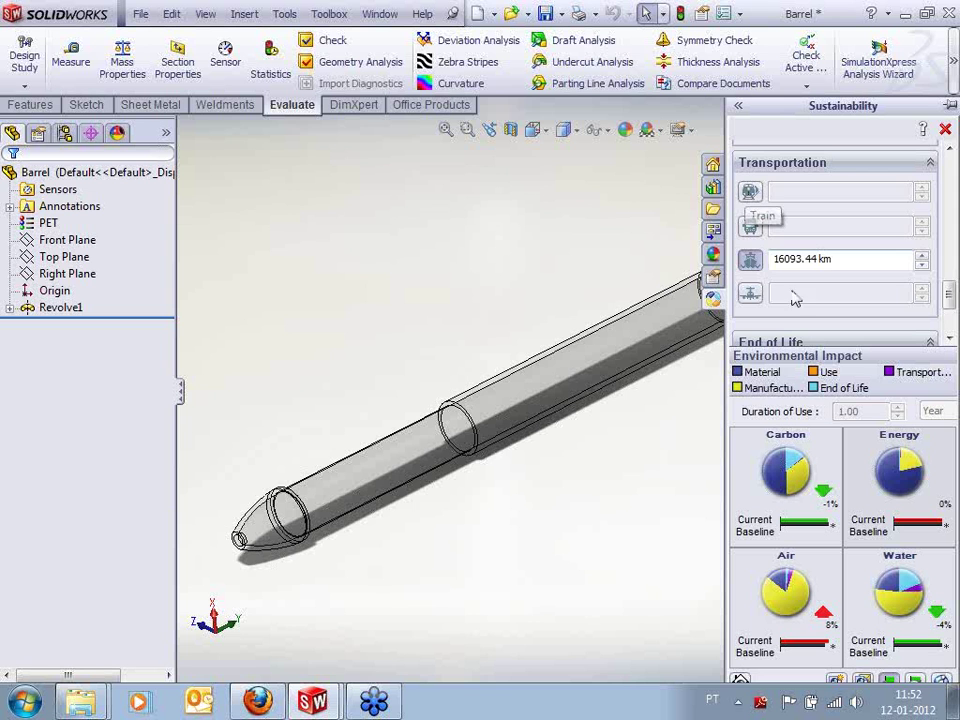
drag(953, 291, 950, 300)
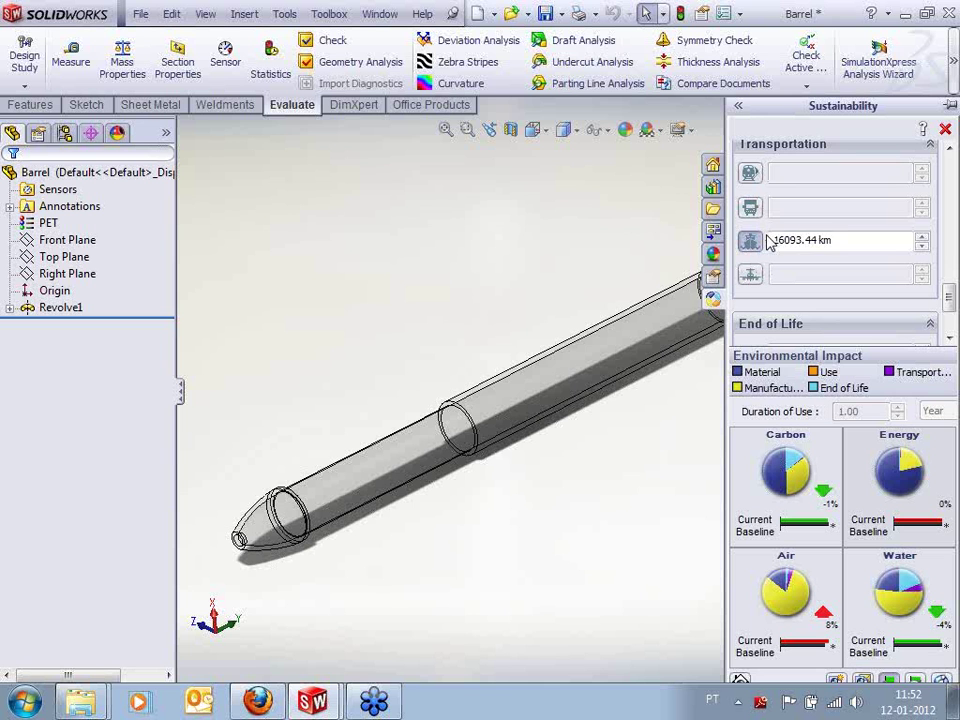
double_click(846, 240)
text(5)
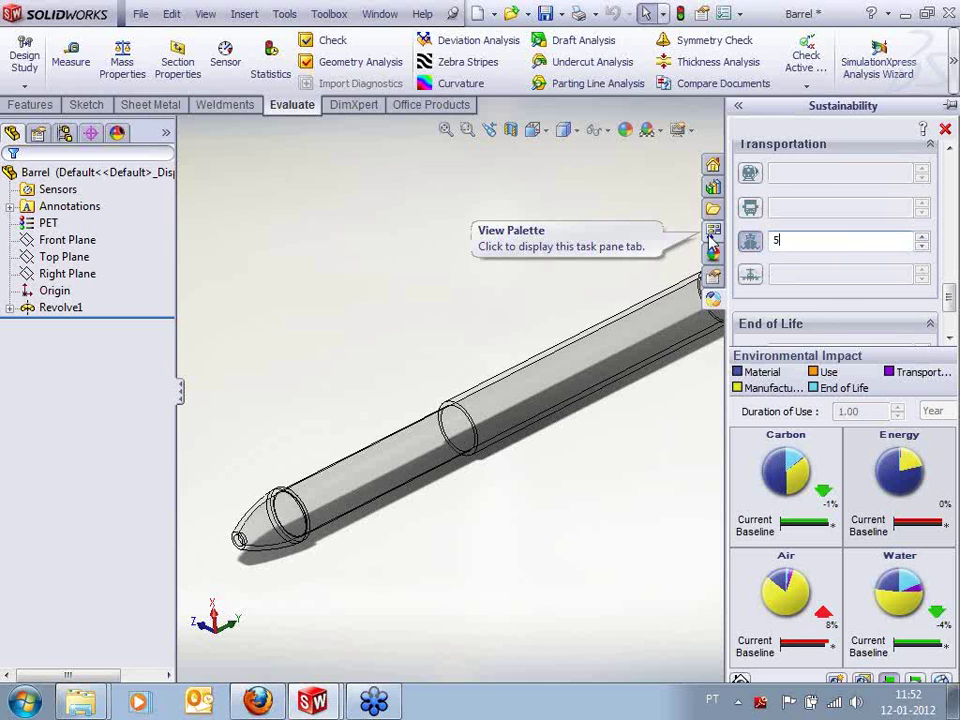
text(000)
Add truck transportation of 1000 km and train transportation of 4000 km for the Barrel
click(750, 207)
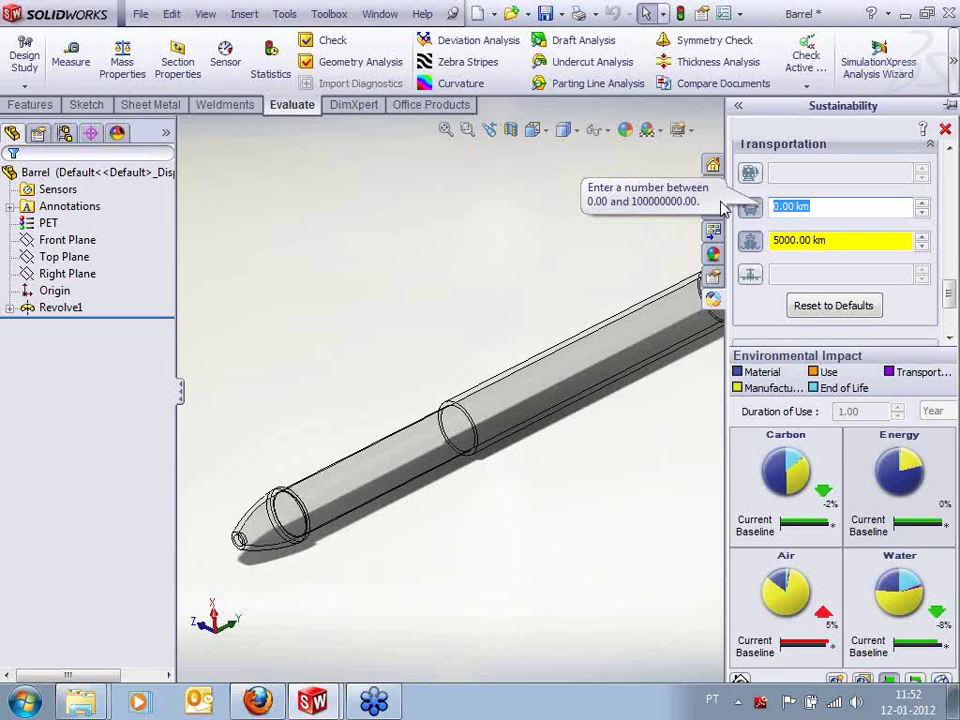
text(1000)
key(Return)
click(855, 172)
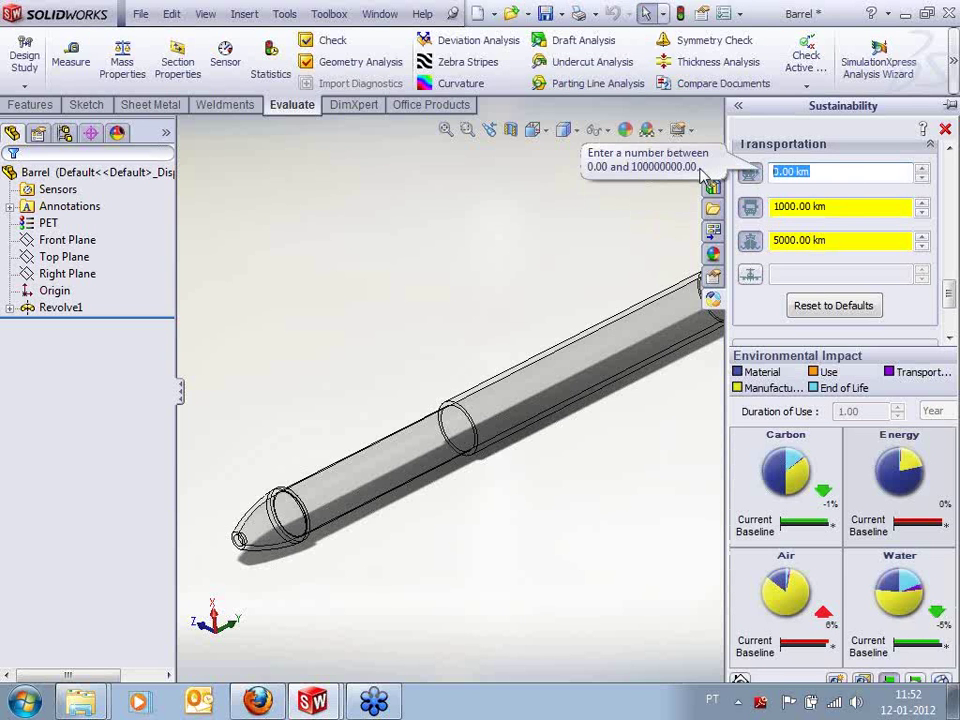
text(4000)
click(862, 207)
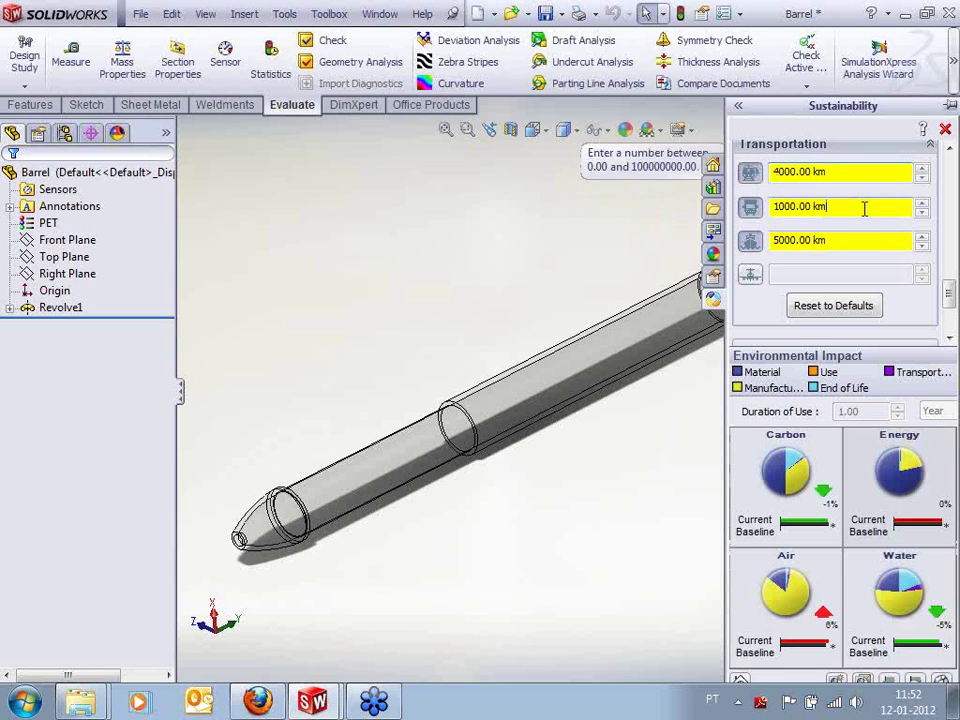
Set the landfill share of the Barrel's end of life to 20%
scroll(947, 300, down, 2)
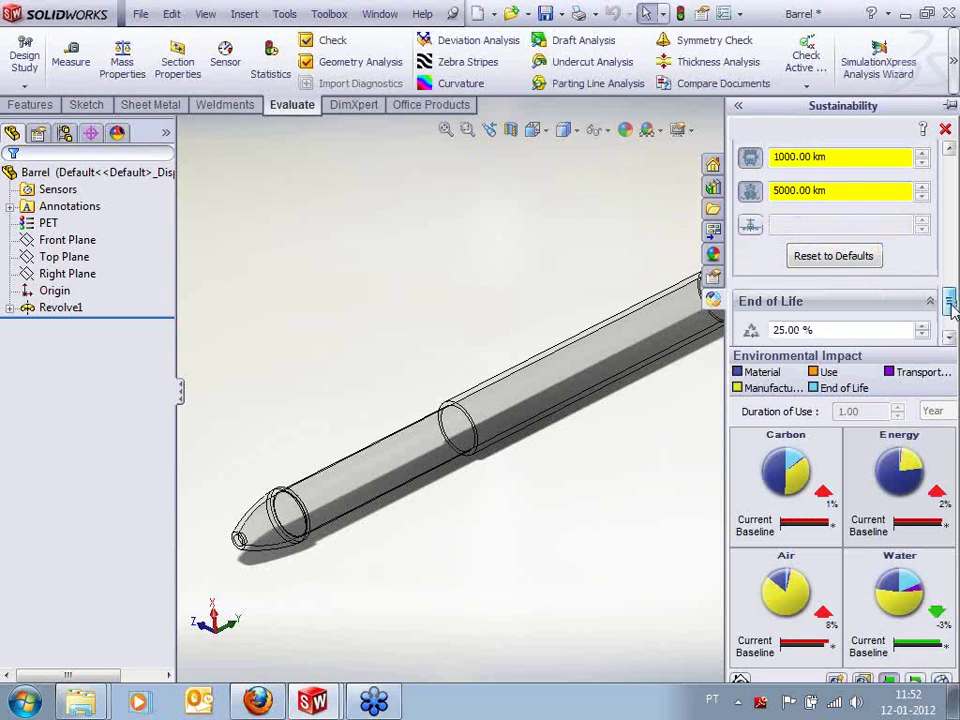
scroll(949, 285, up, 3)
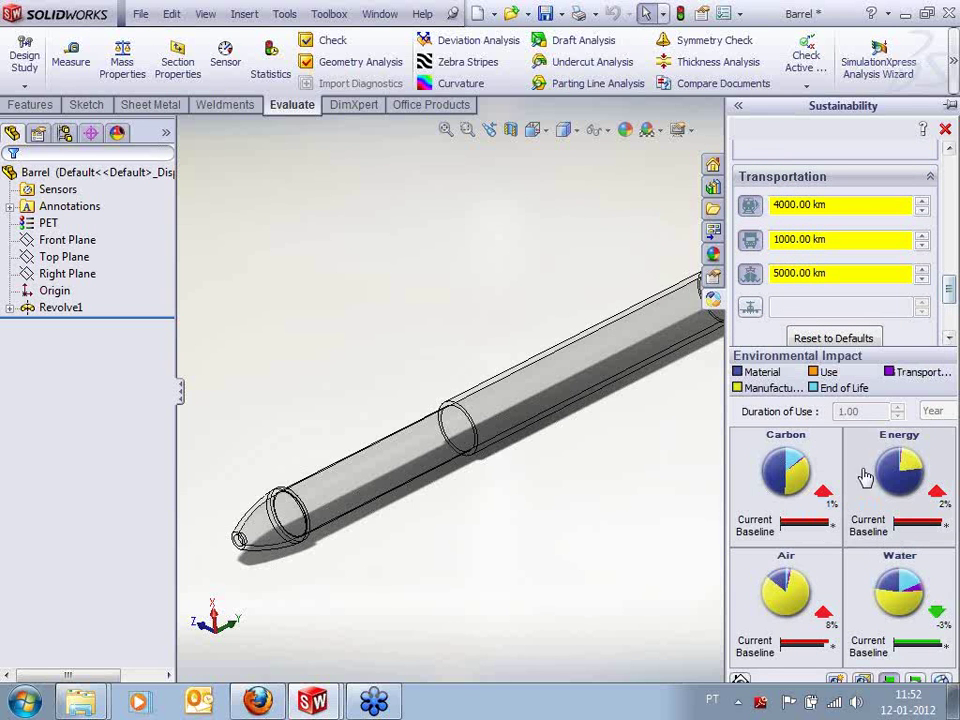
scroll(949, 293, down, 1)
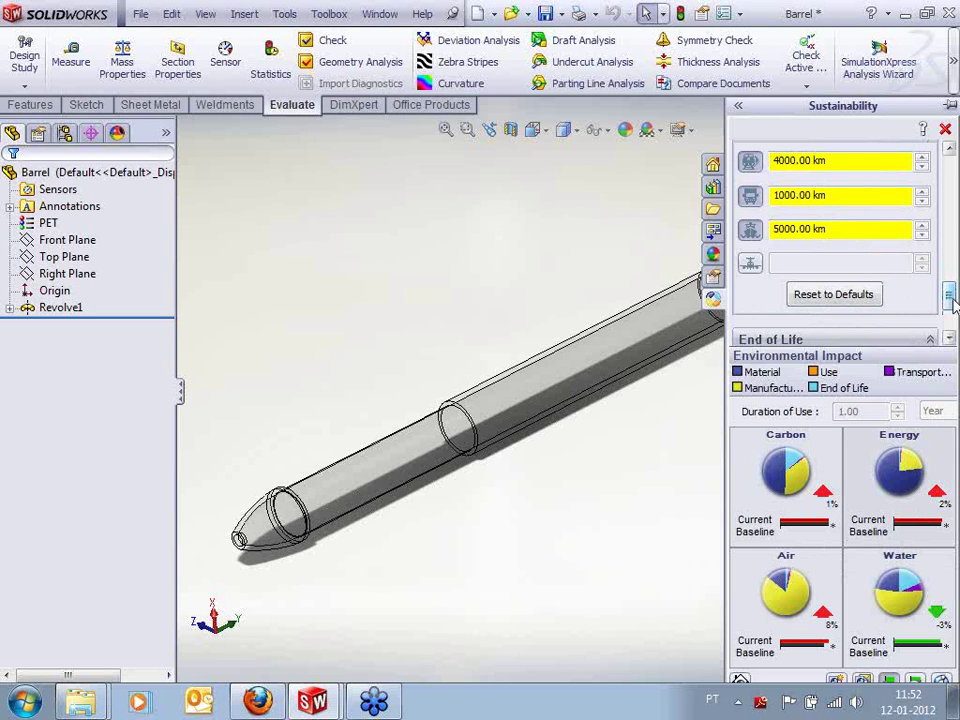
scroll(953, 303, up, 1)
drag(953, 297, 955, 319)
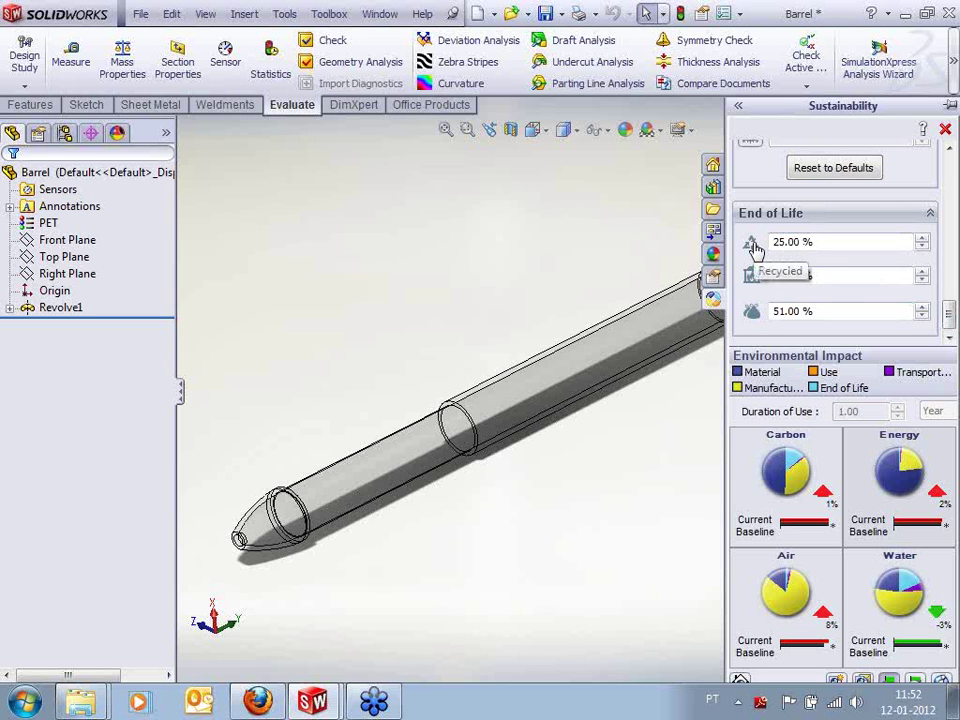
drag(823, 243, 769, 241)
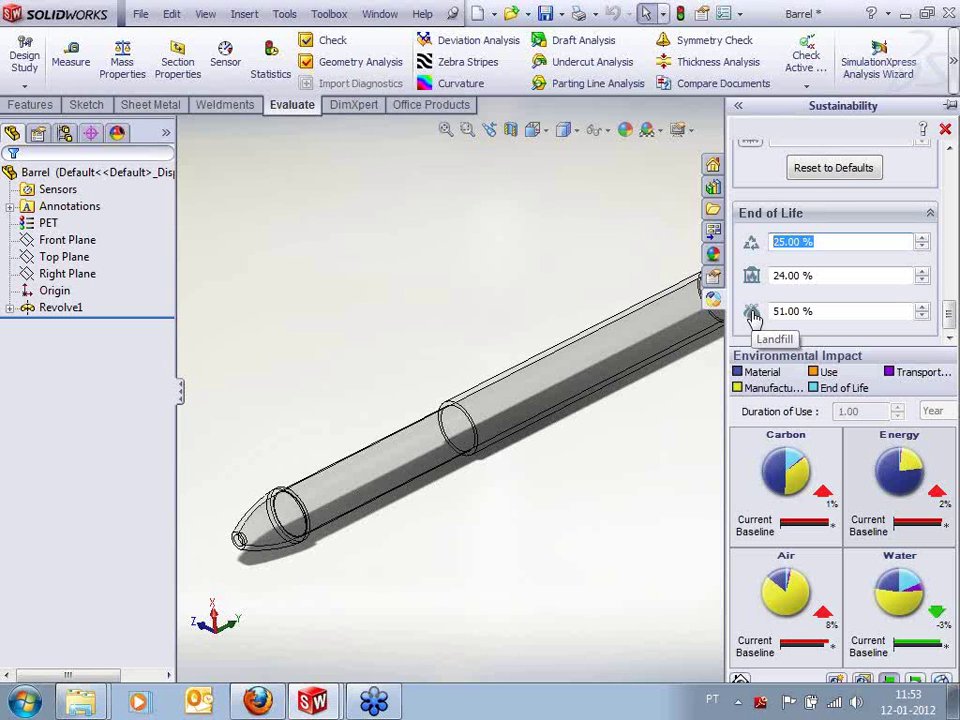
drag(829, 304, 775, 312)
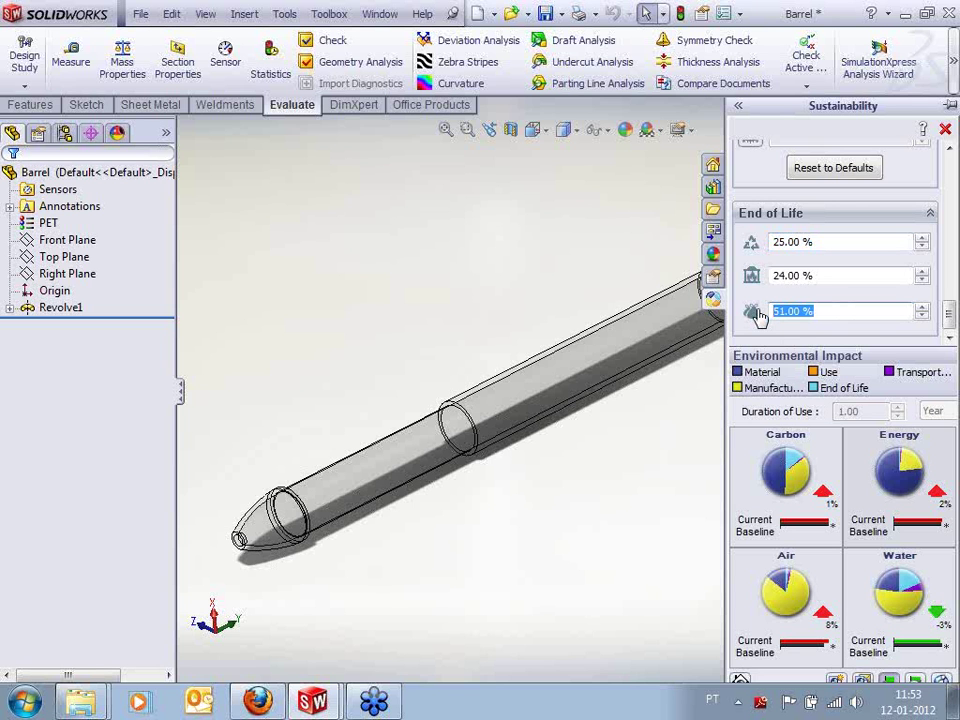
text(20)
drag(842, 243, 765, 243)
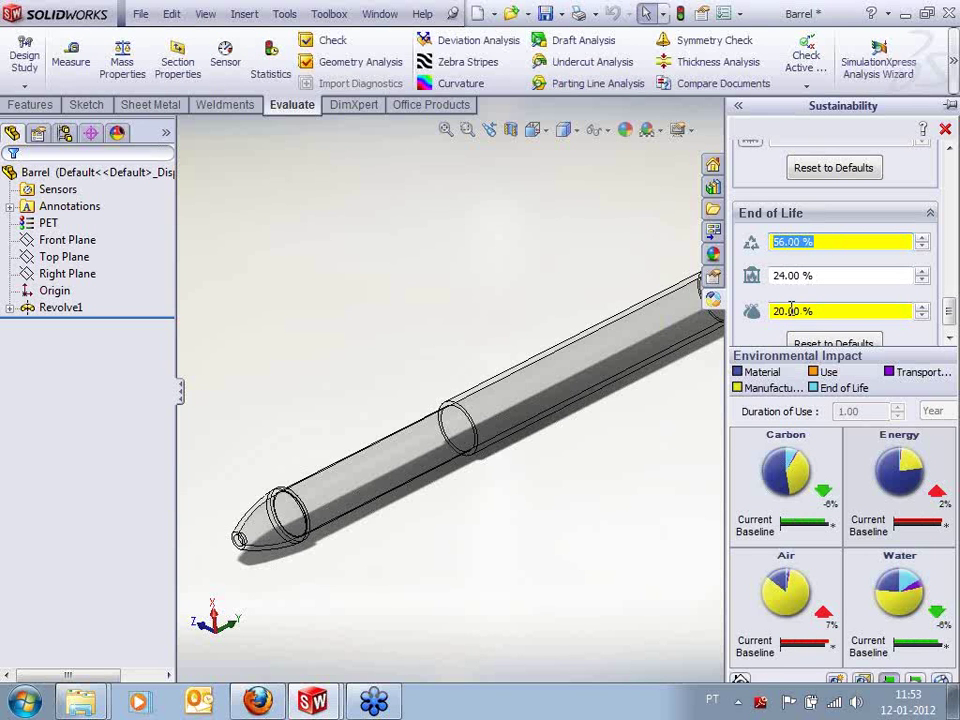
click(821, 274)
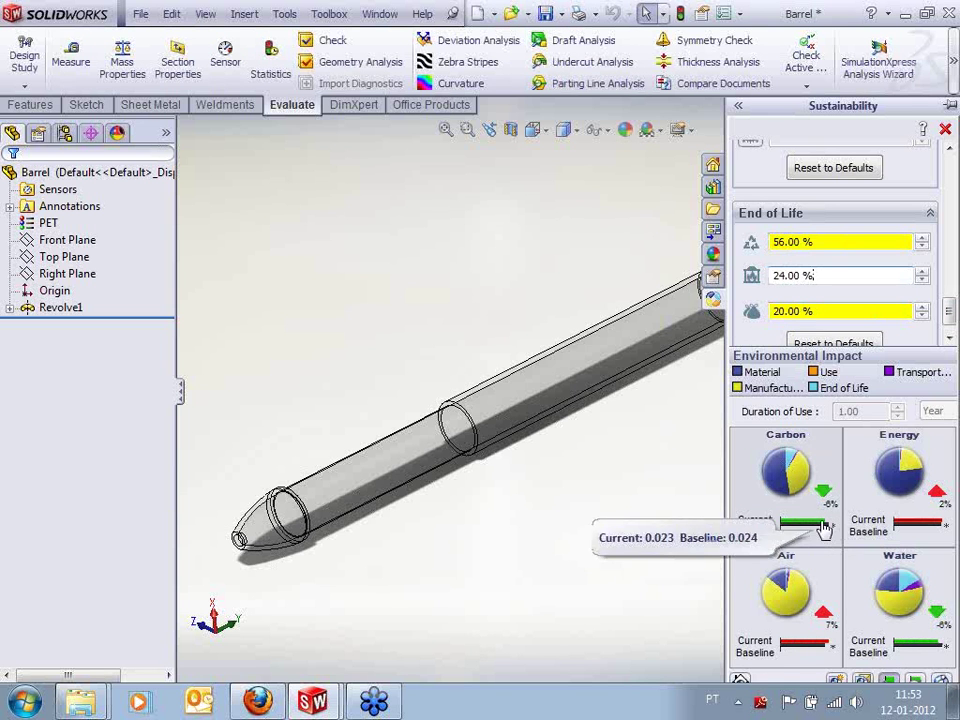
Look back over the material to end-of-life settings, and widen the Sustainability pane to read the Carbon Footprint description
mouse_move(832, 648)
drag(950, 312, 952, 348)
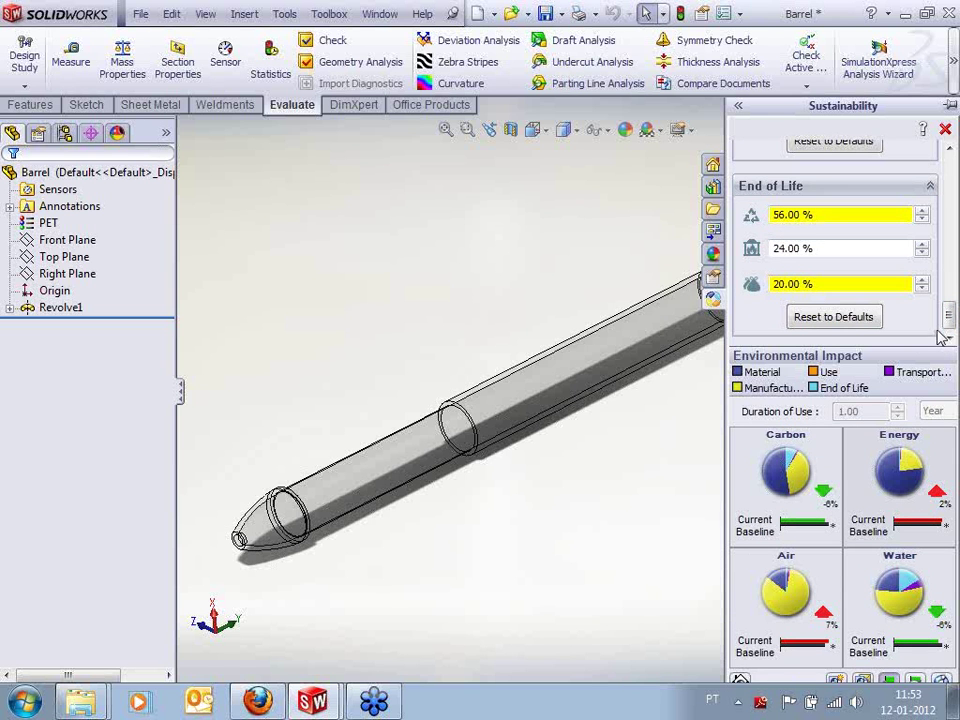
drag(948, 315, 954, 172)
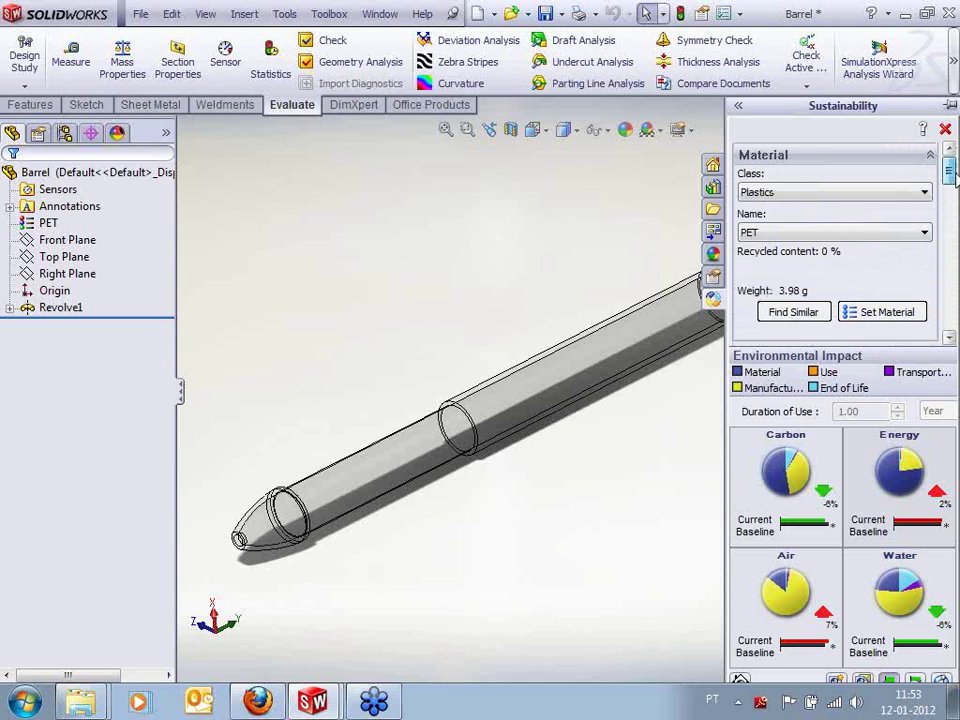
drag(955, 173, 953, 316)
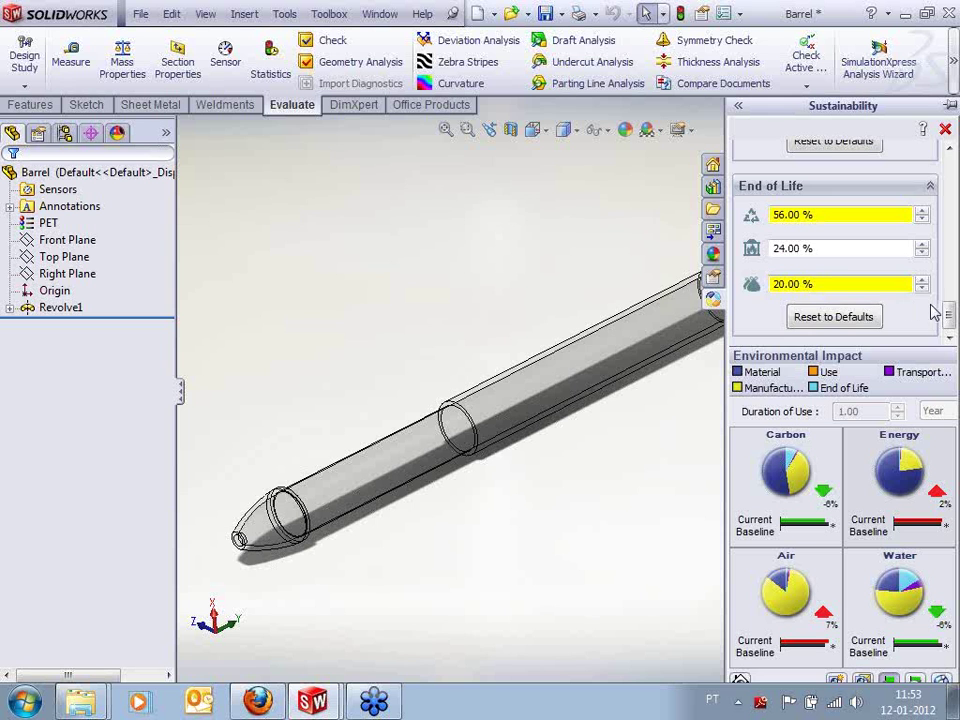
mouse_move(948, 313)
mouse_down()
mouse_move(952, 218)
mouse_move(950, 316)
mouse_up()
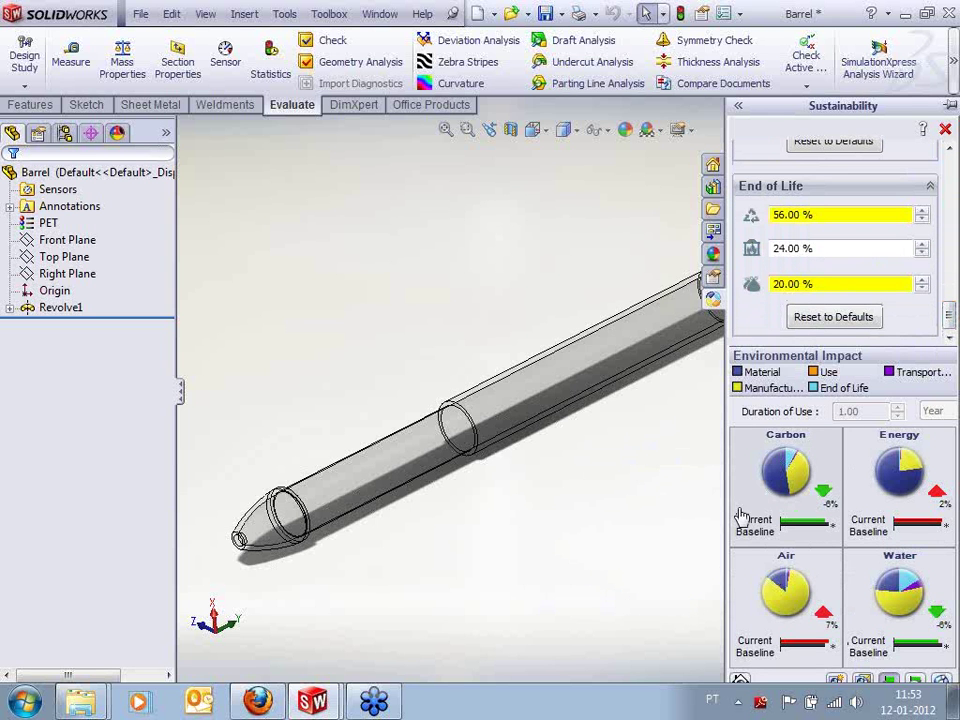
drag(722, 495, 679, 495)
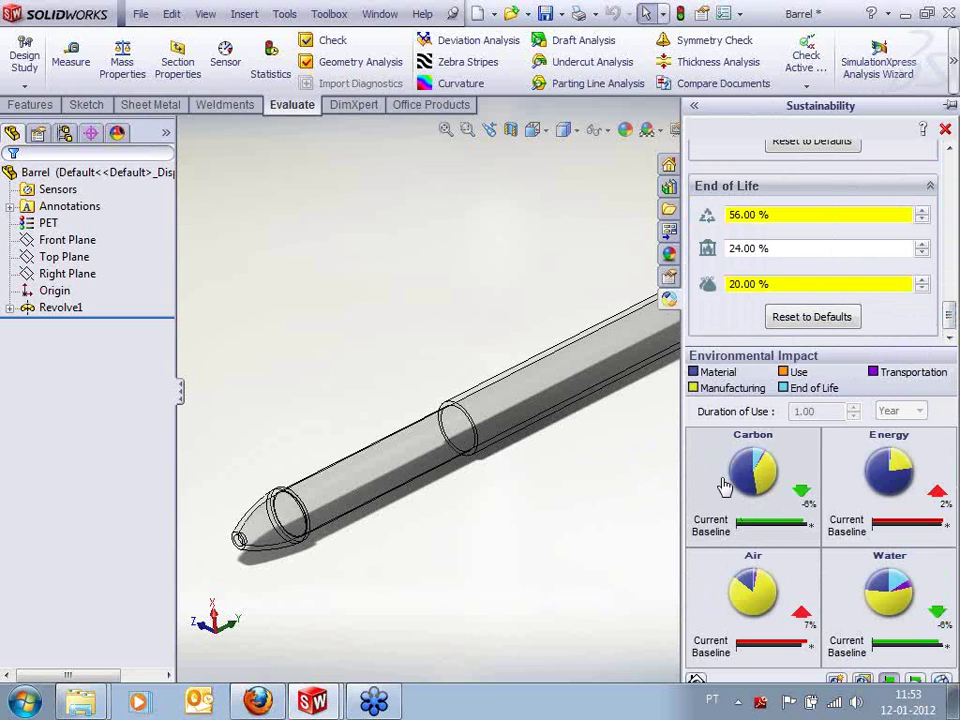
mouse_move(765, 452)
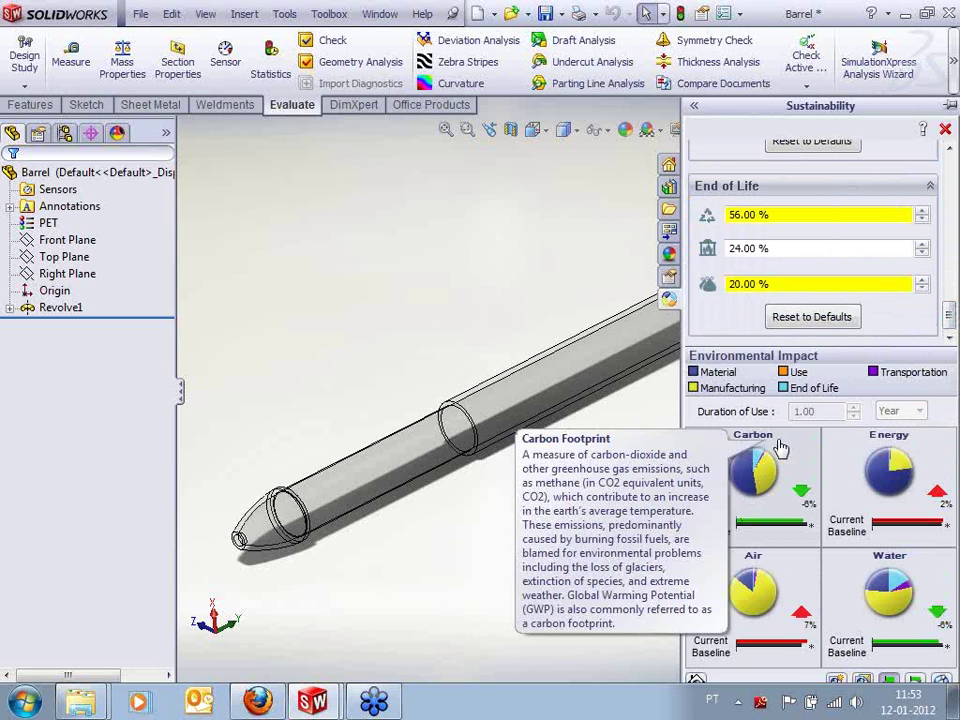
Close the Sustainability assessment, the Barrel part and the Pen assembly, discarding all unsaved changes
mouse_move(762, 580)
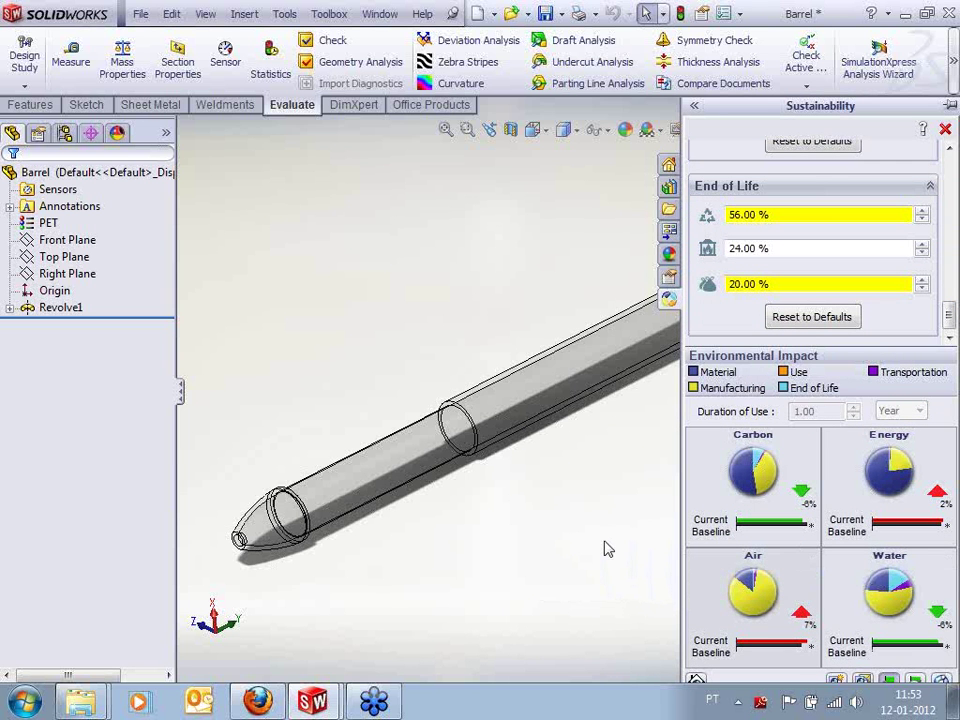
click(945, 129)
click(943, 109)
click(536, 369)
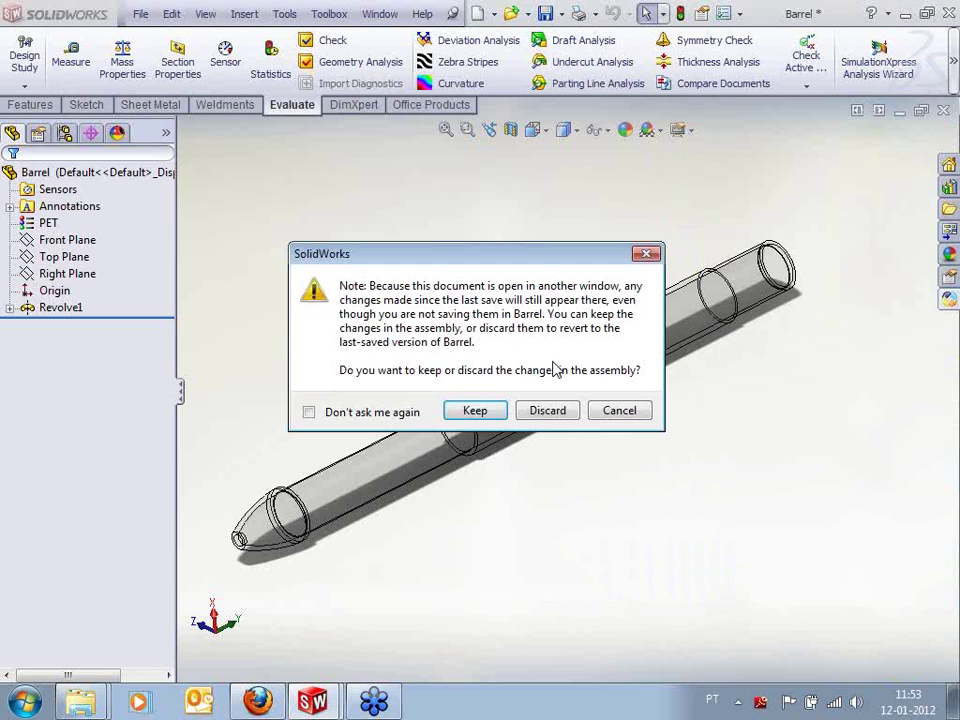
click(558, 410)
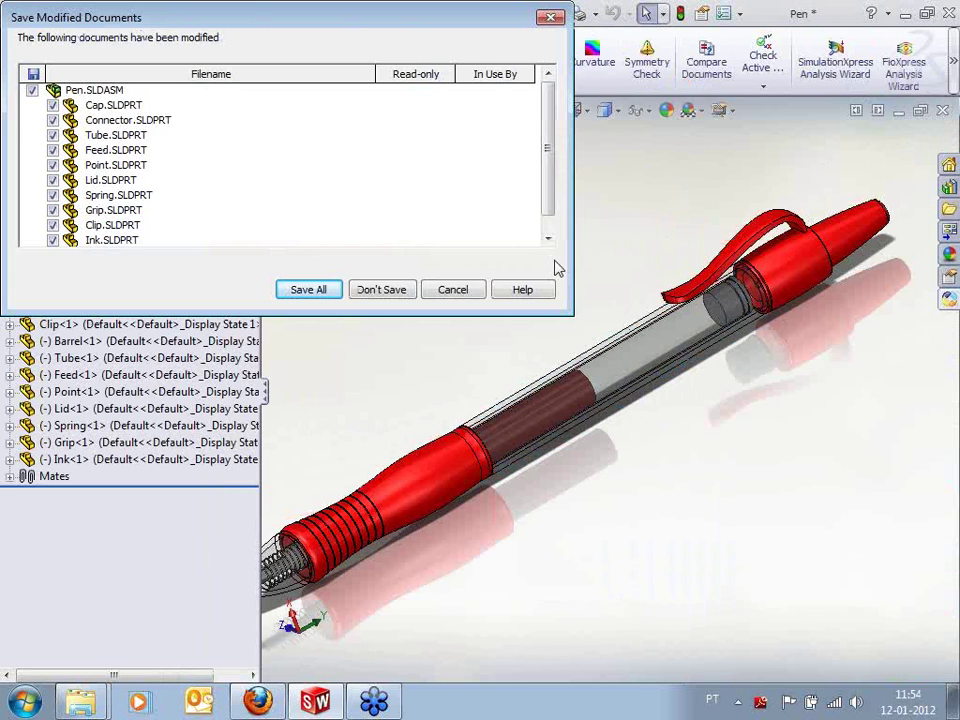
click(386, 292)
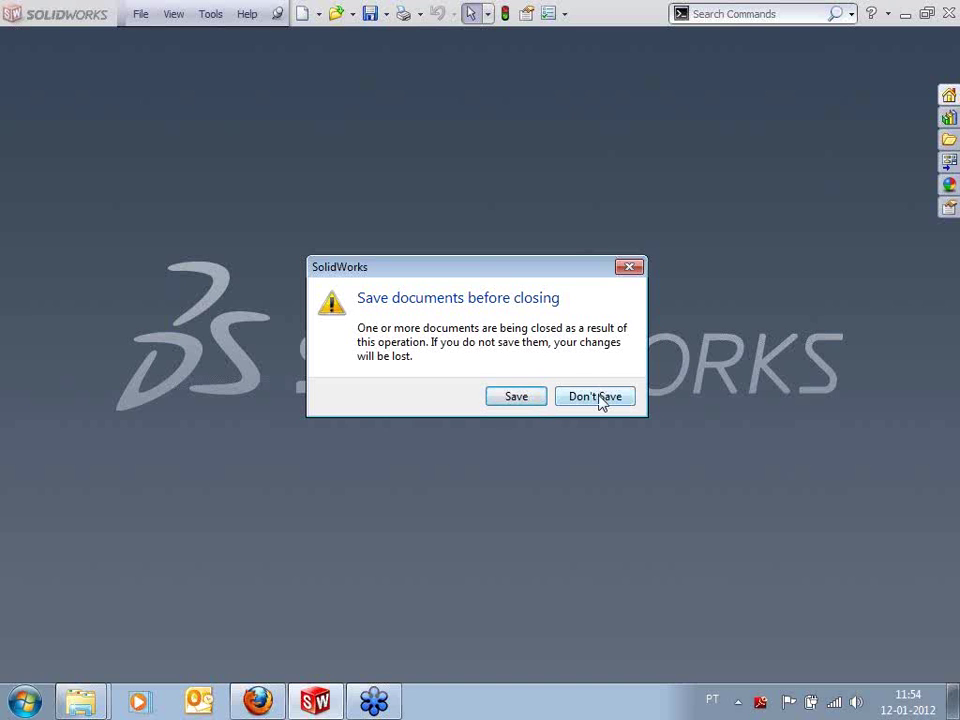
click(598, 397)
Show the contents of the 15 - Routing folder in the Design Library and preview Piping_Spool
click(949, 118)
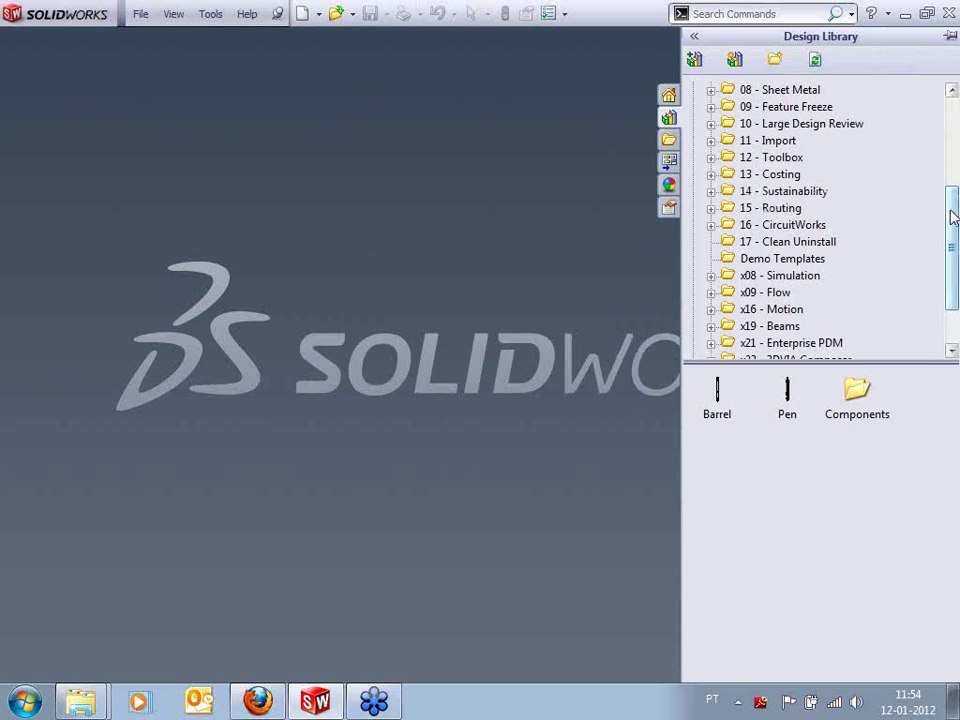
drag(953, 217, 954, 233)
click(787, 177)
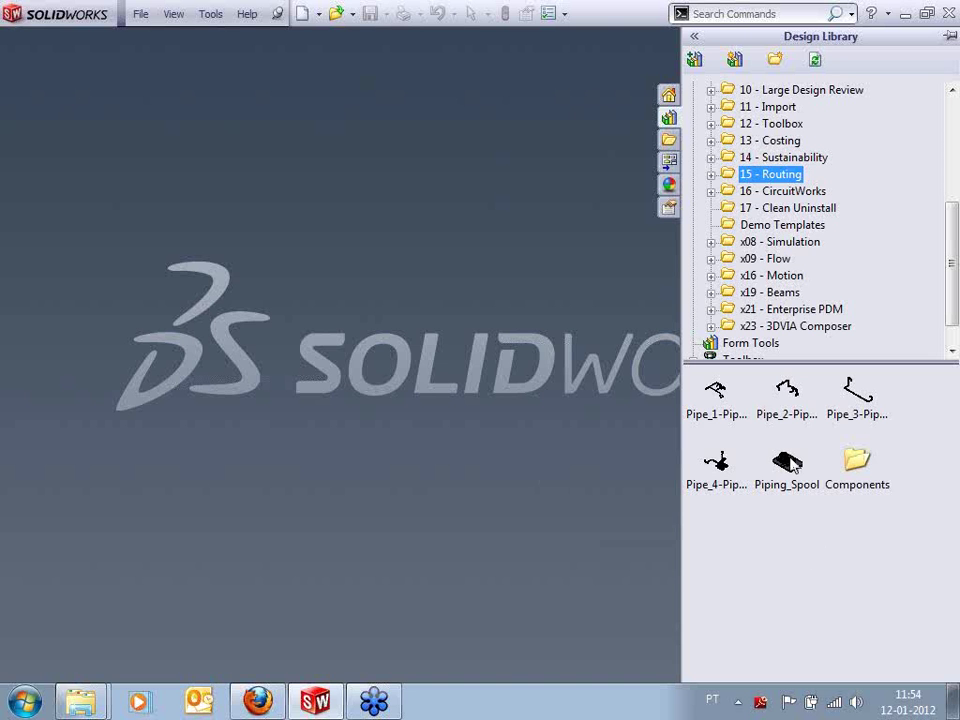
mouse_move(789, 465)
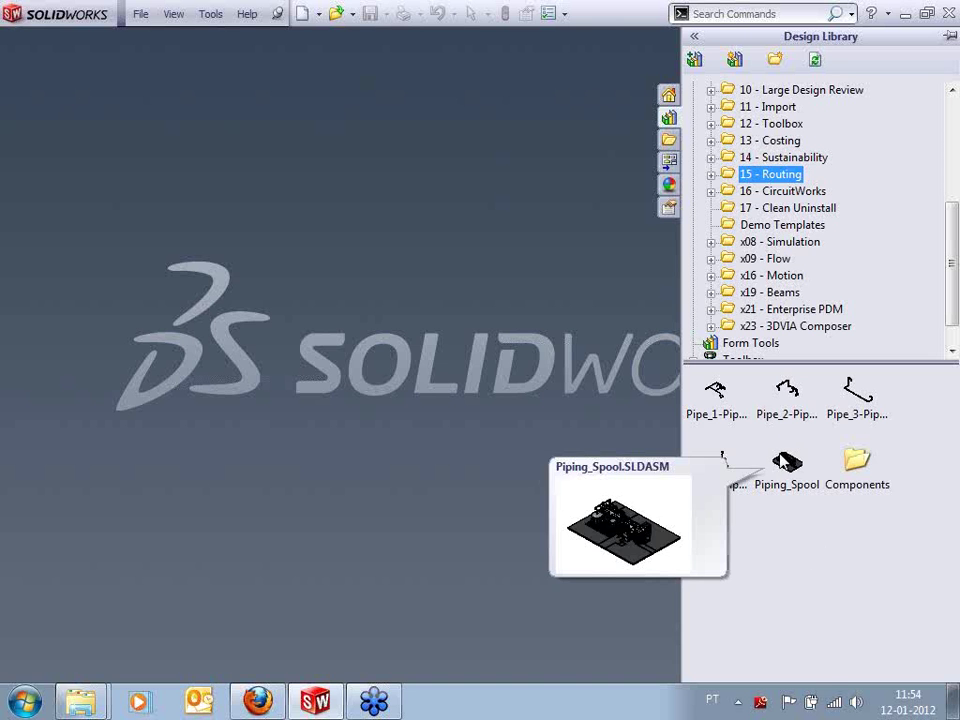
Enable the SolidWorks Routing add-in for the current session
click(210, 14)
click(250, 141)
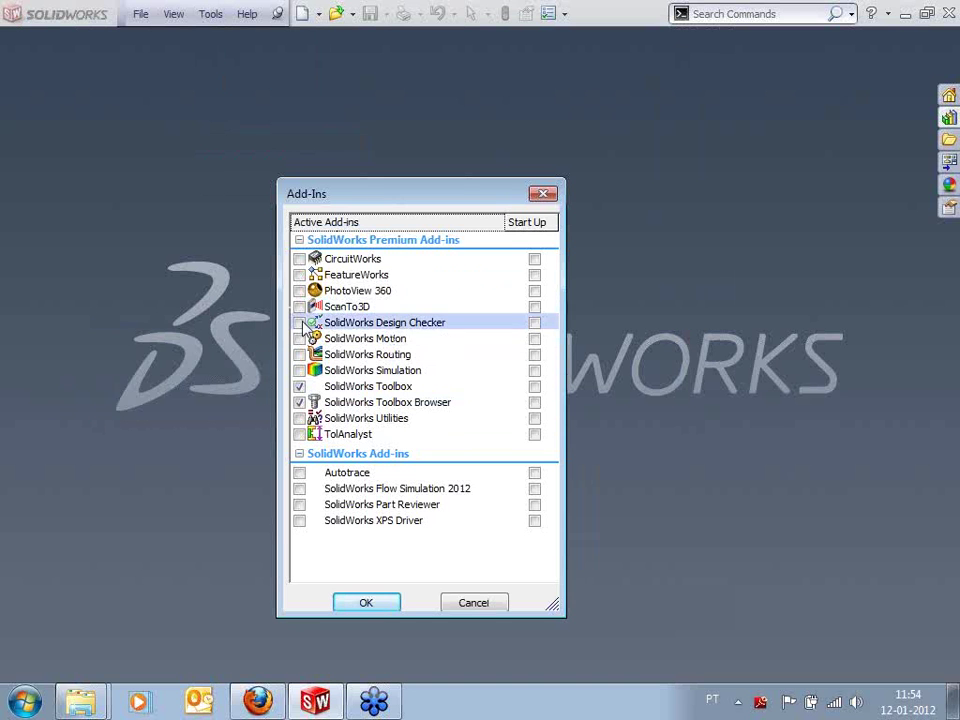
click(299, 354)
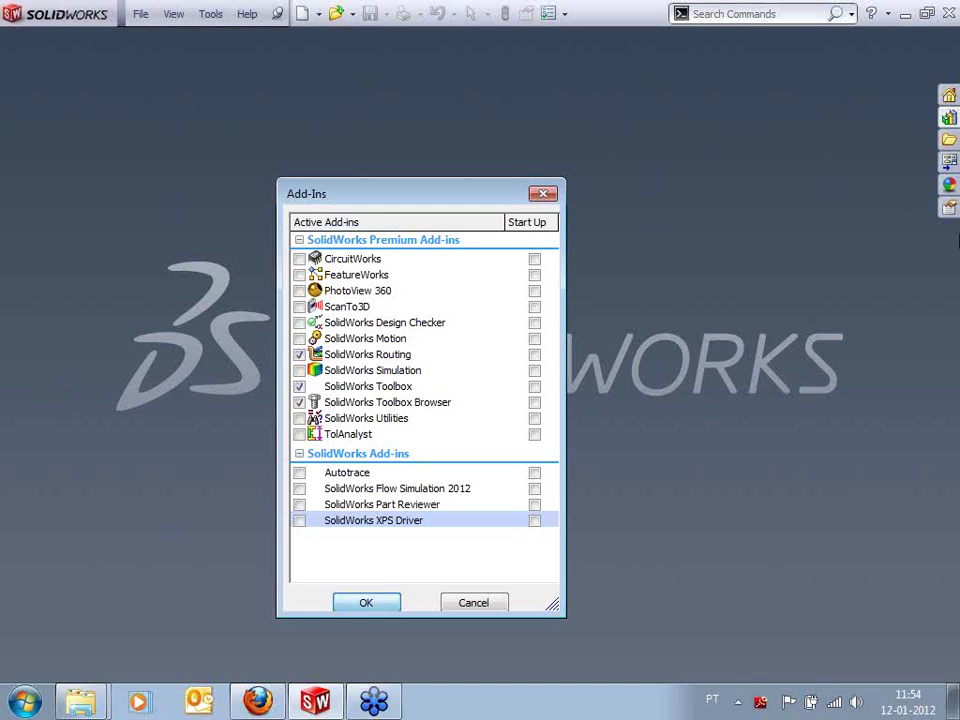
Open the Piping_Spool assembly from the 15 - Routing folder of the Design Library
click(949, 117)
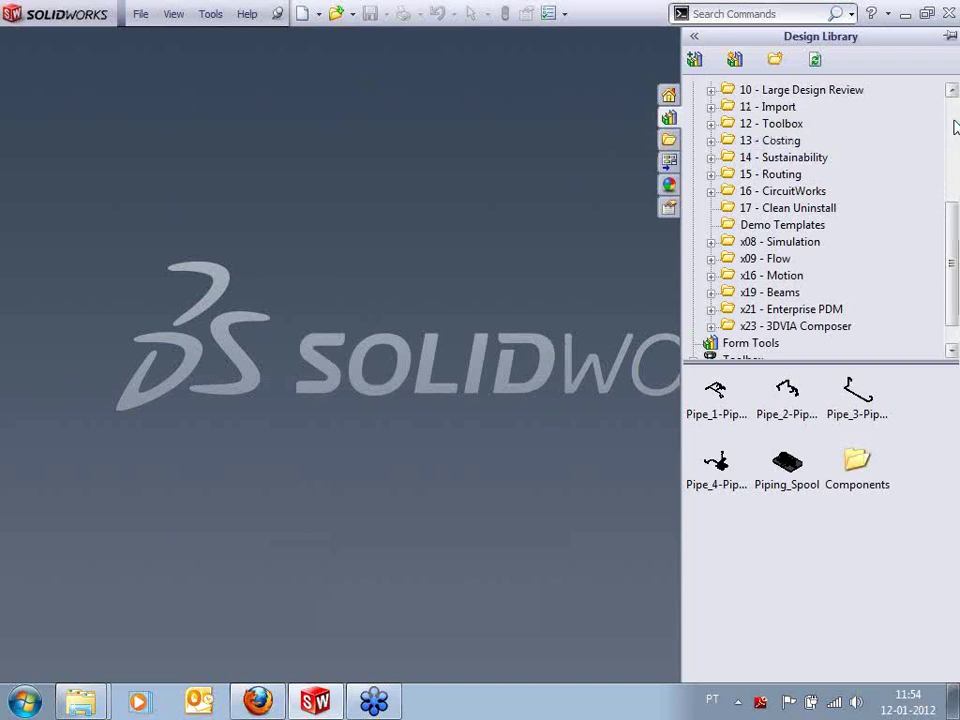
click(775, 174)
drag(800, 465, 467, 381)
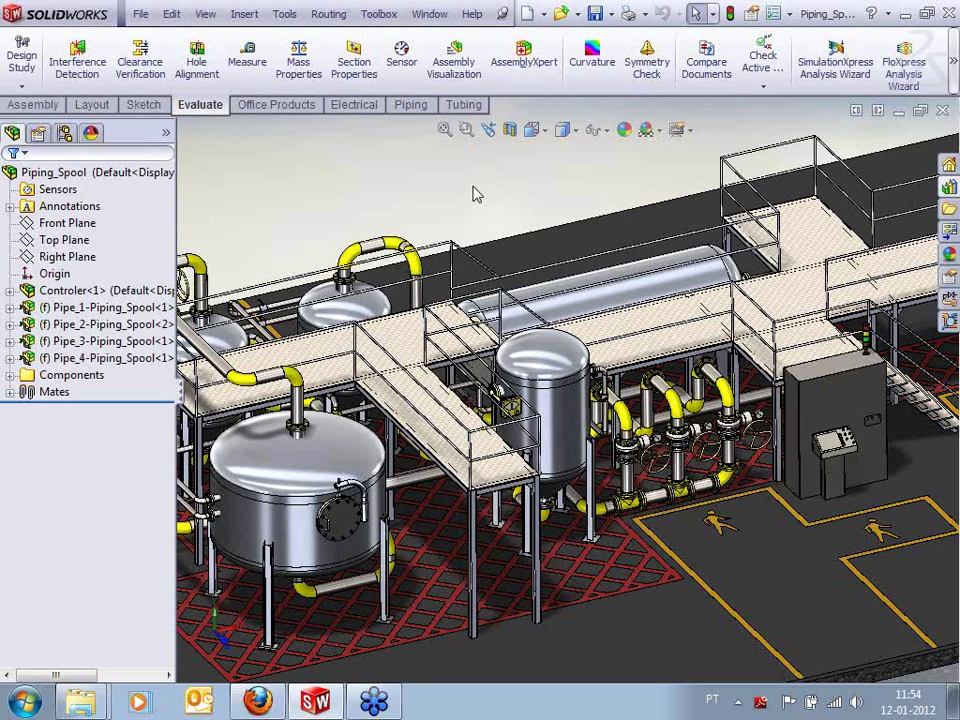
Examine the piping plant as a whole, then through a saved station view of the tanks and yellow-elbowed pipes
middle_drag(544, 219, 580, 258)
scroll(645, 336, up, 3)
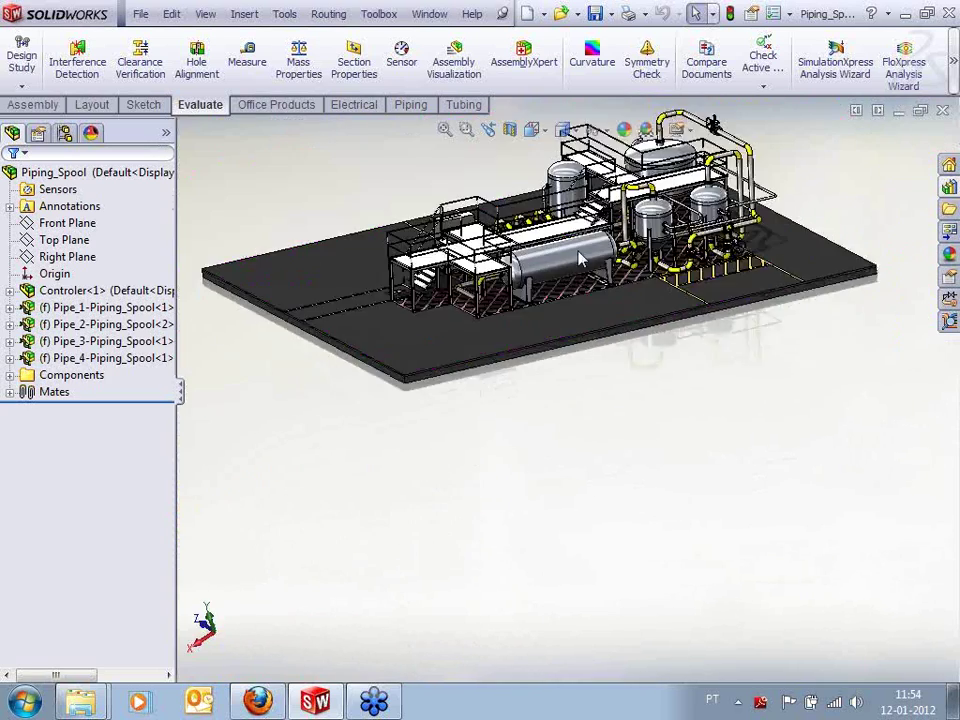
scroll(580, 258, down, 5)
key(space)
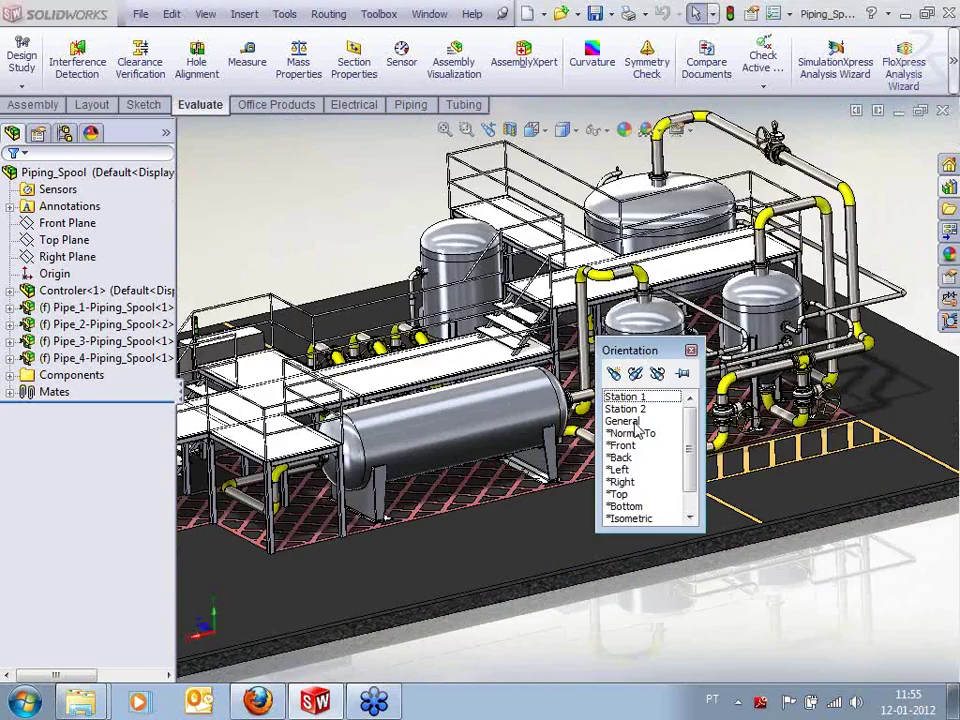
double_click(643, 418)
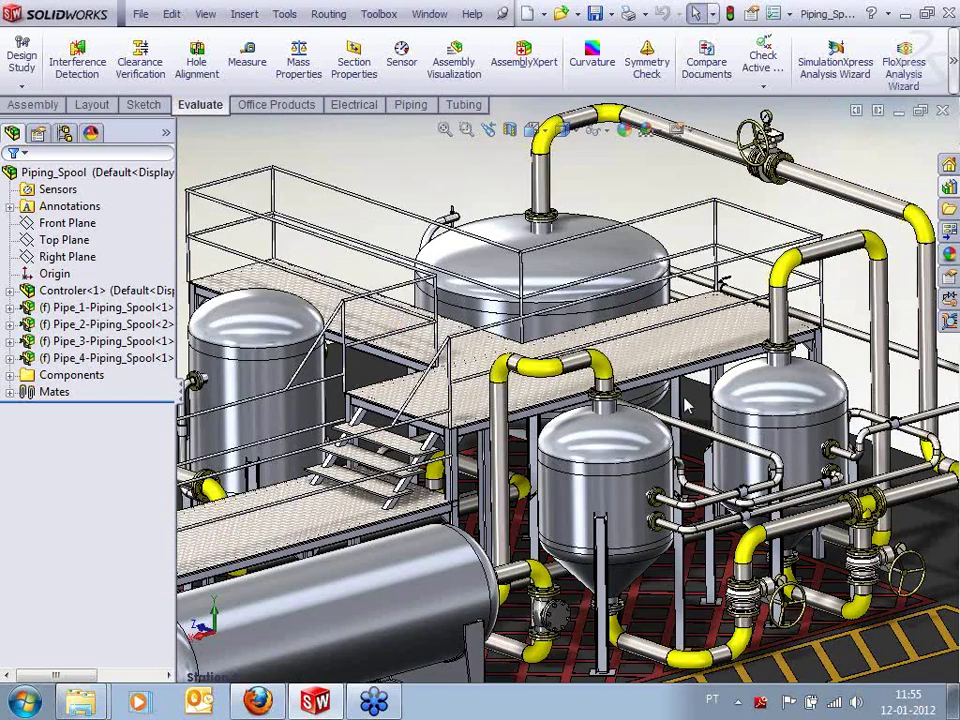
ctrl+middle_drag(757, 404, 641, 394)
scroll(640, 398, up, 1)
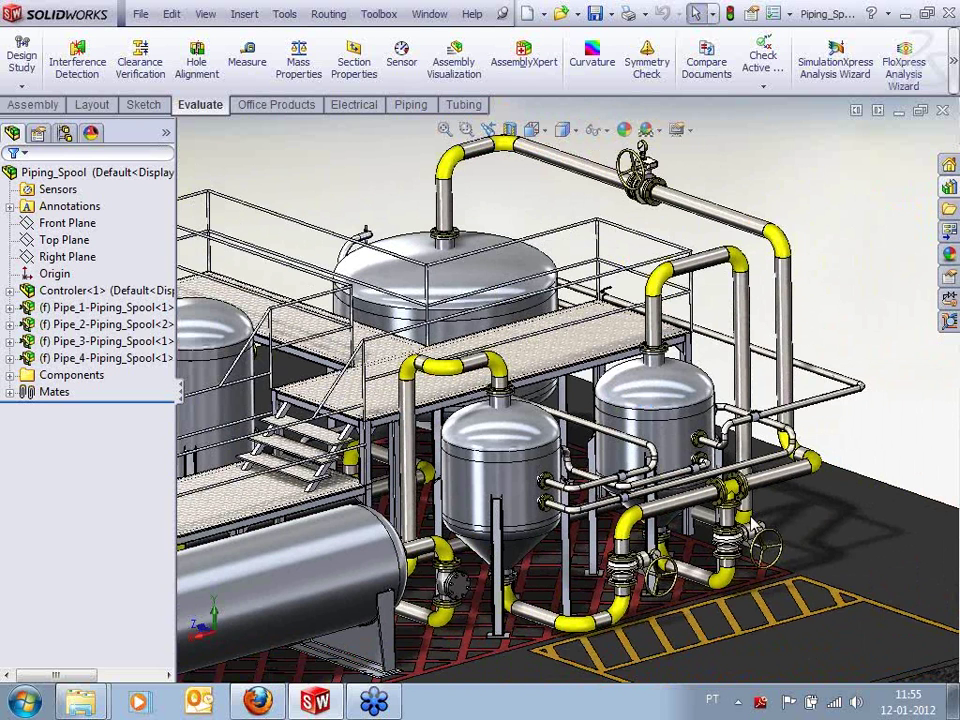
Edit the Pipe_2-Piping_Spool subassembly in the context of the plant and highlight its pipe run
click(110, 323)
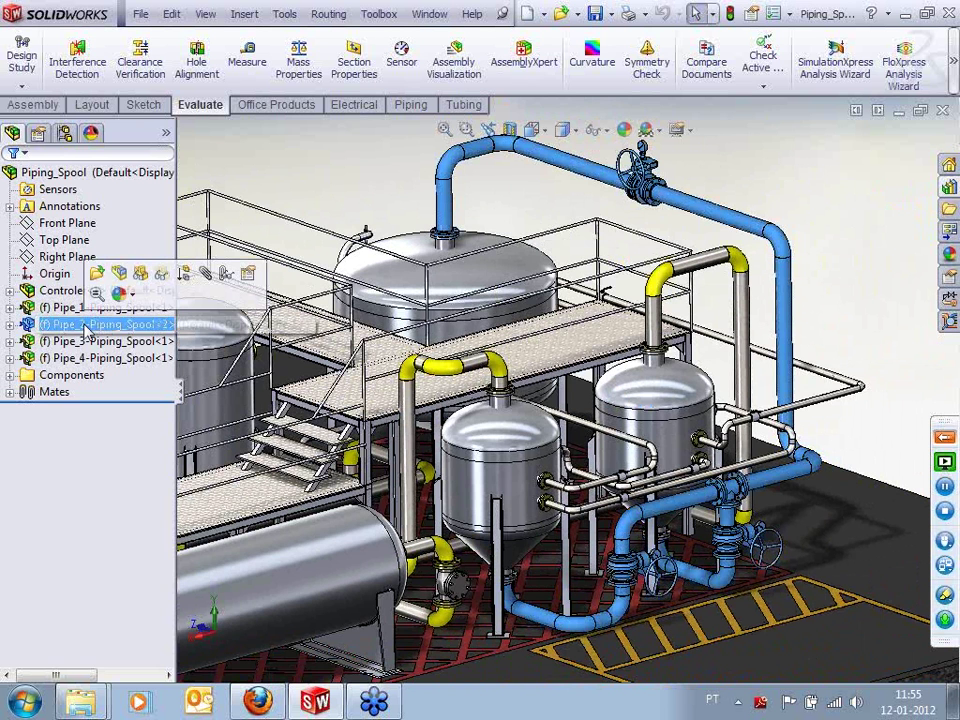
click(119, 273)
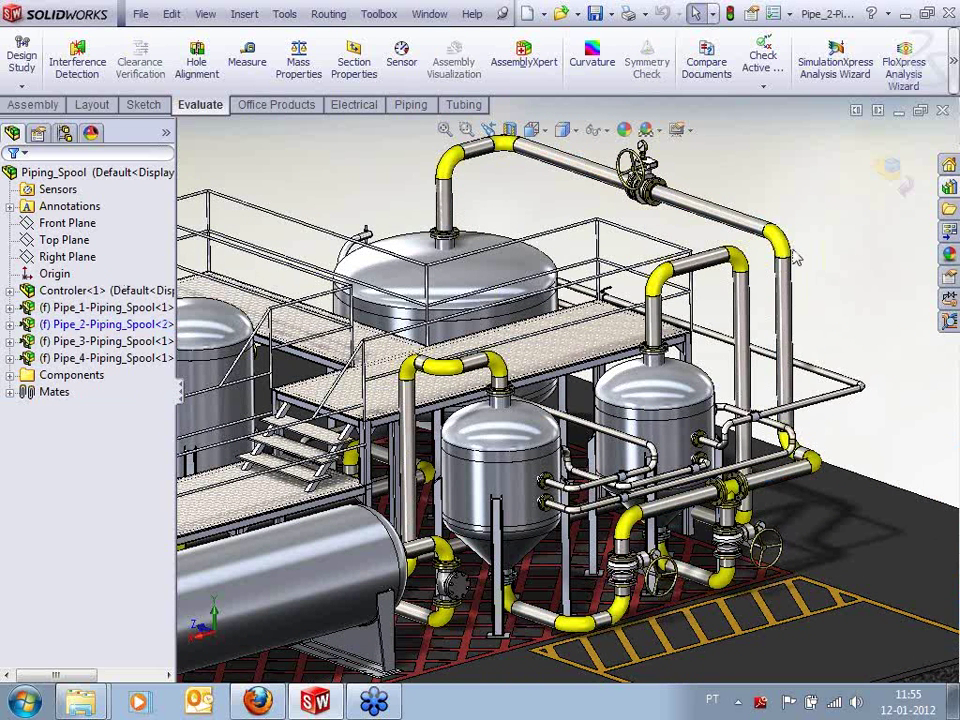
click(100, 324)
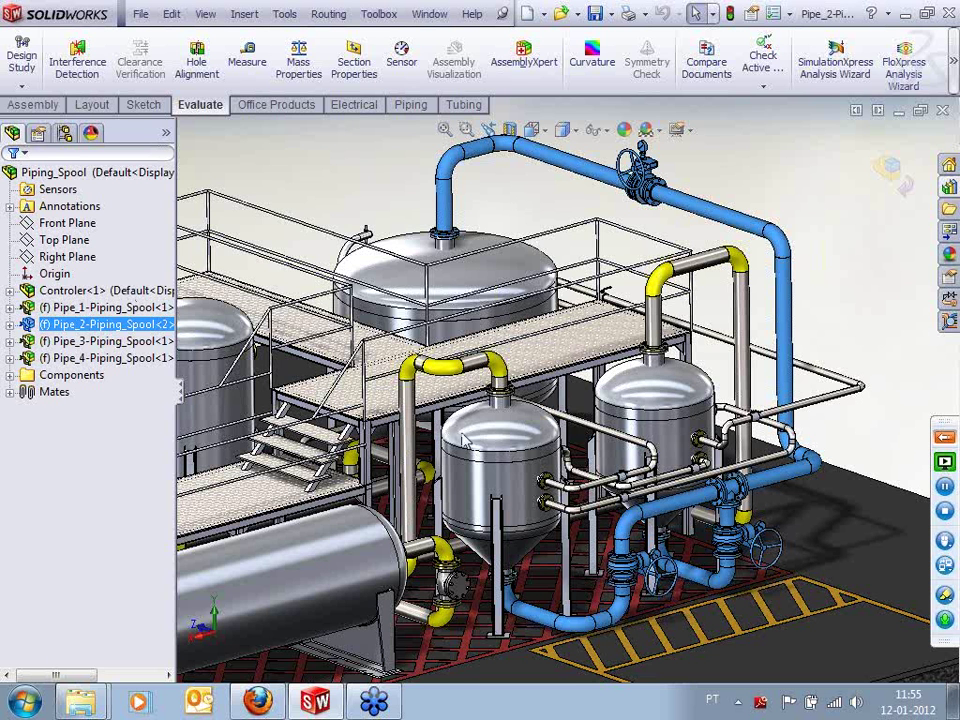
scroll(602, 350, up, 1)
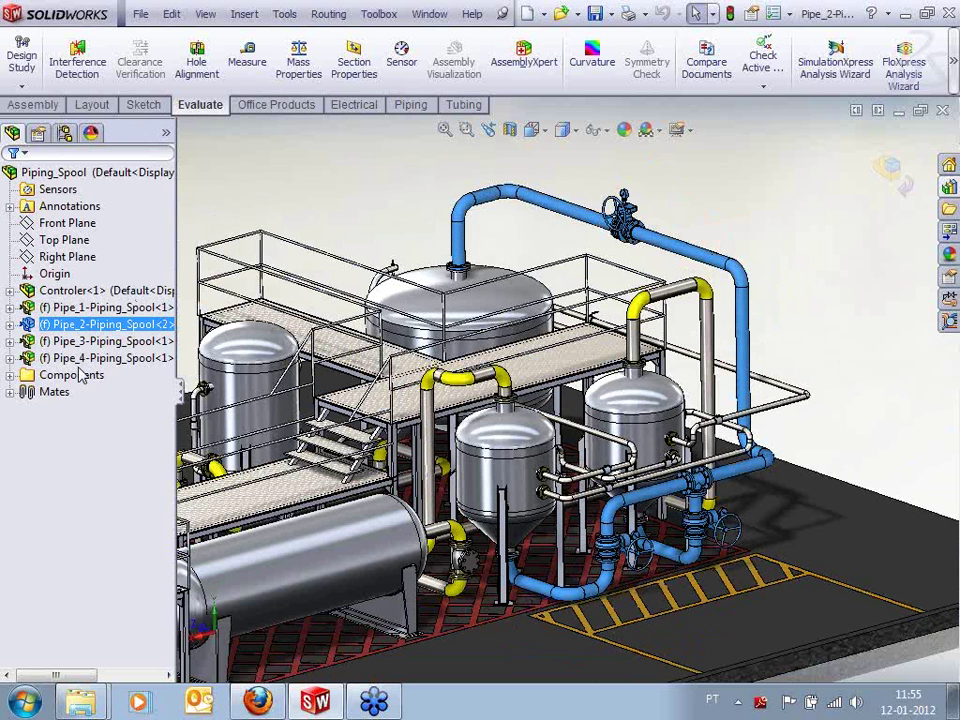
Start defining a spool on the Pipe_2-Piping_Spool route and name it L1
click(10, 324)
drag(177, 420, 223, 421)
right_click(130, 326)
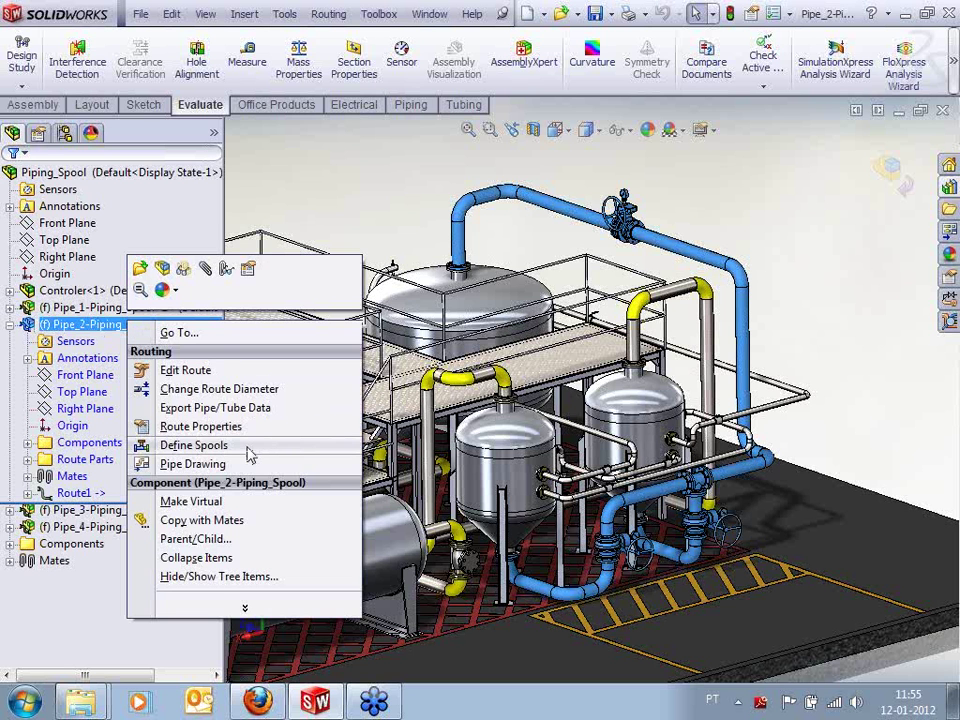
click(193, 445)
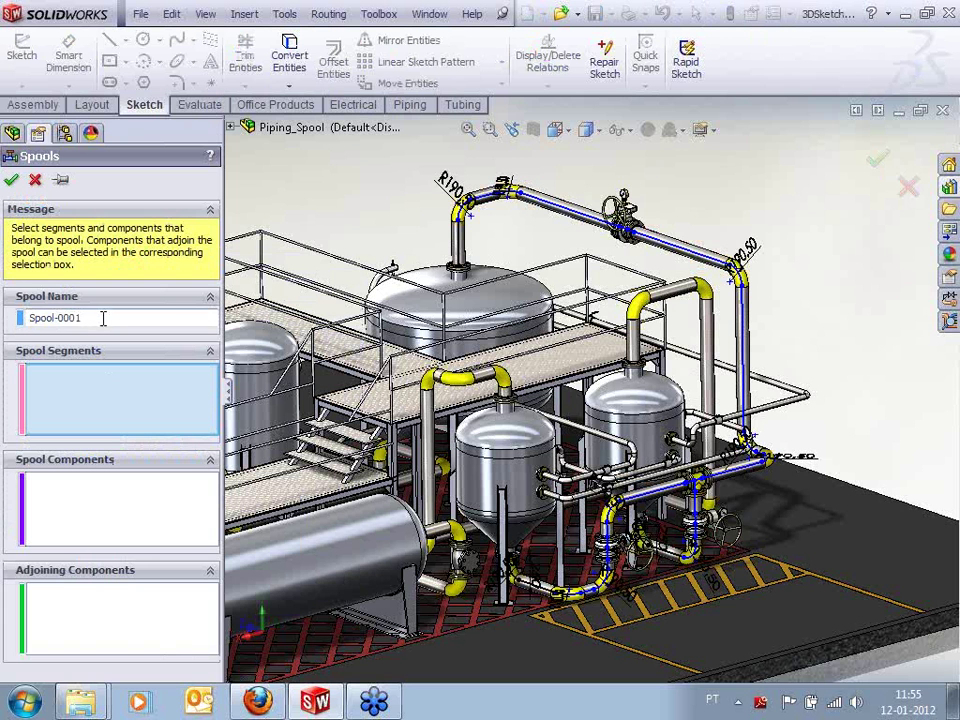
drag(103, 319, 5, 330)
text(L1)
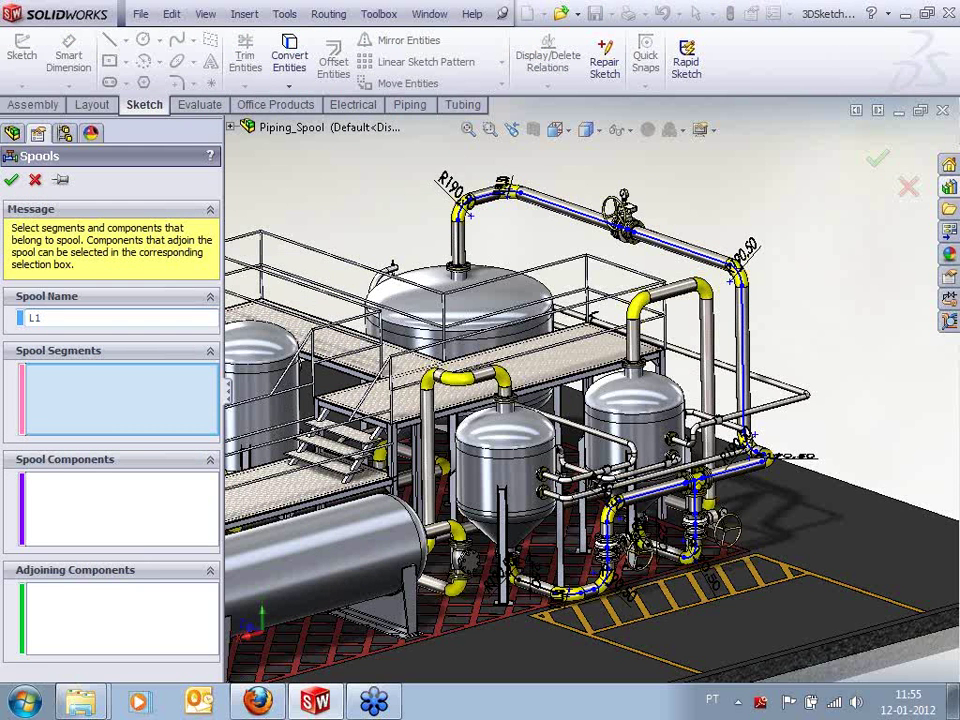
Assign the upper pipe line to spool L1, including its handwheel valve and the segments from the large tank to the tee, and create the spool
click(557, 209)
scroll(557, 212, down, 5)
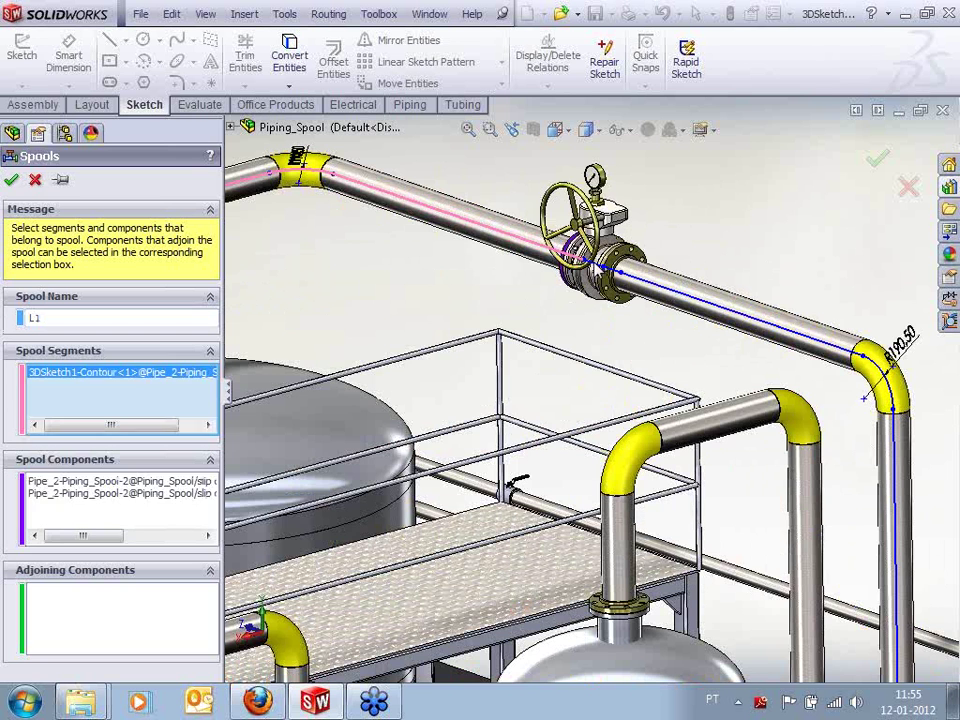
click(599, 268)
click(615, 272)
click(629, 276)
scroll(618, 388, up, 3)
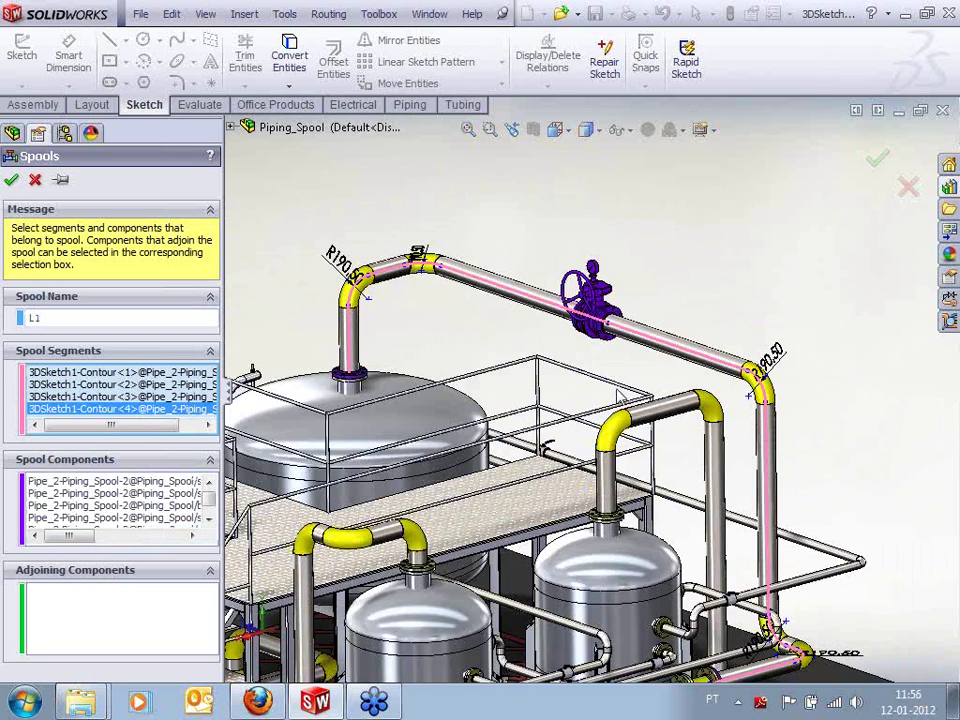
scroll(610, 397, up, 2)
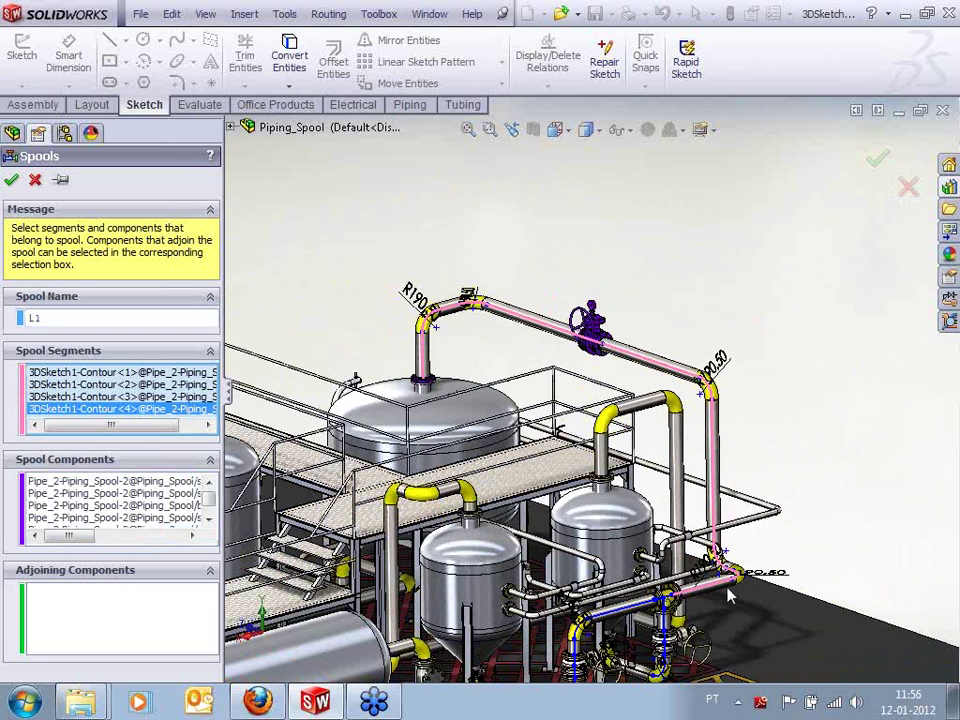
scroll(676, 606, down, 5)
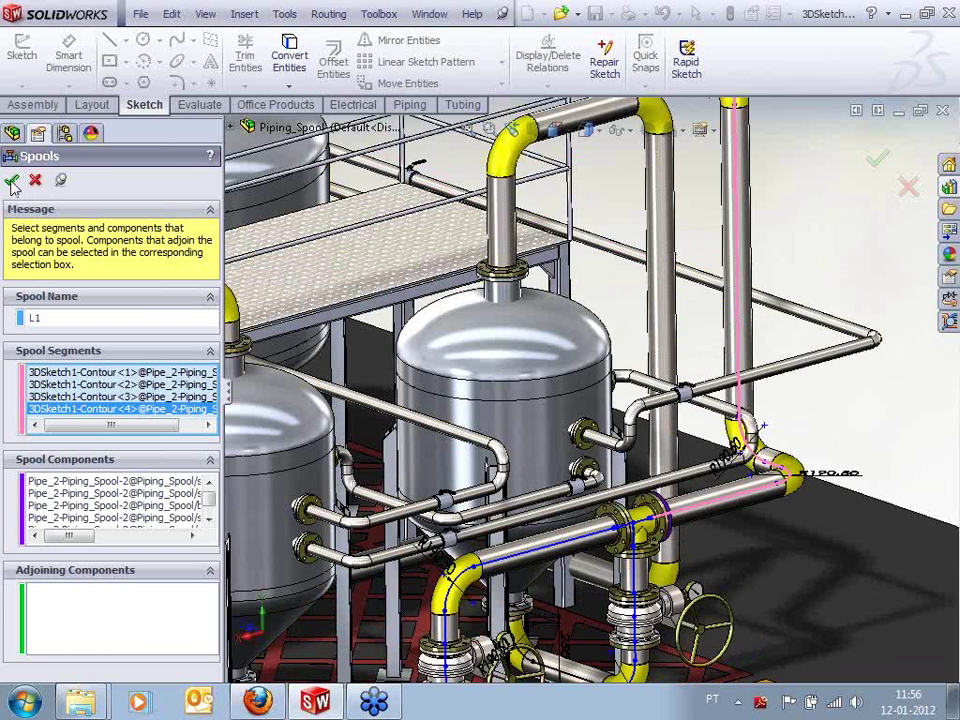
click(12, 180)
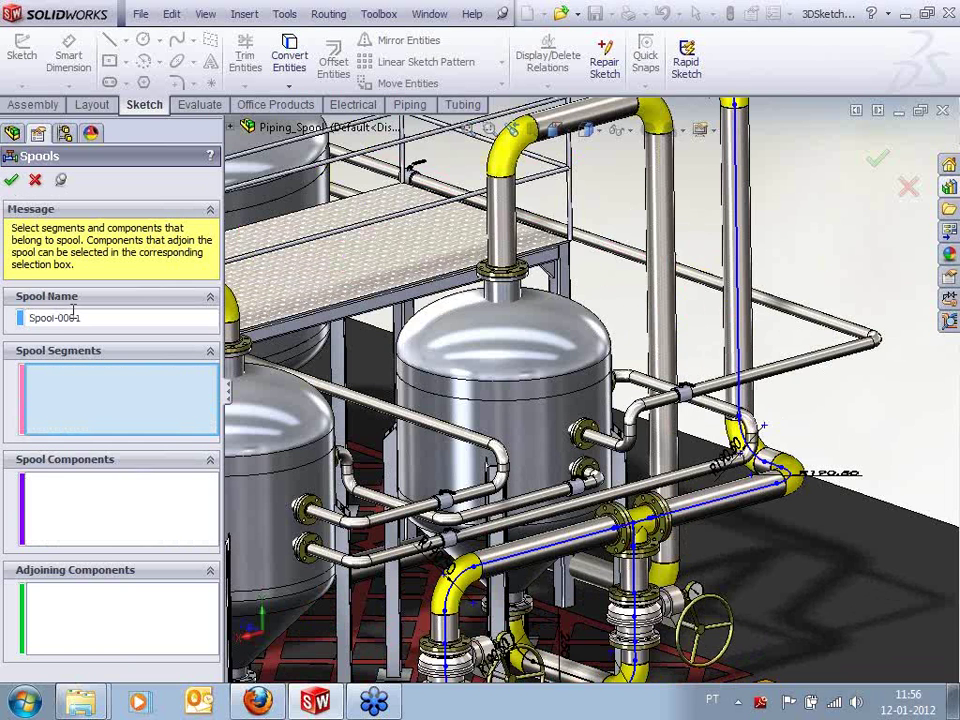
Give the second spool a green colour and name it L2
click(20, 318)
click(443, 302)
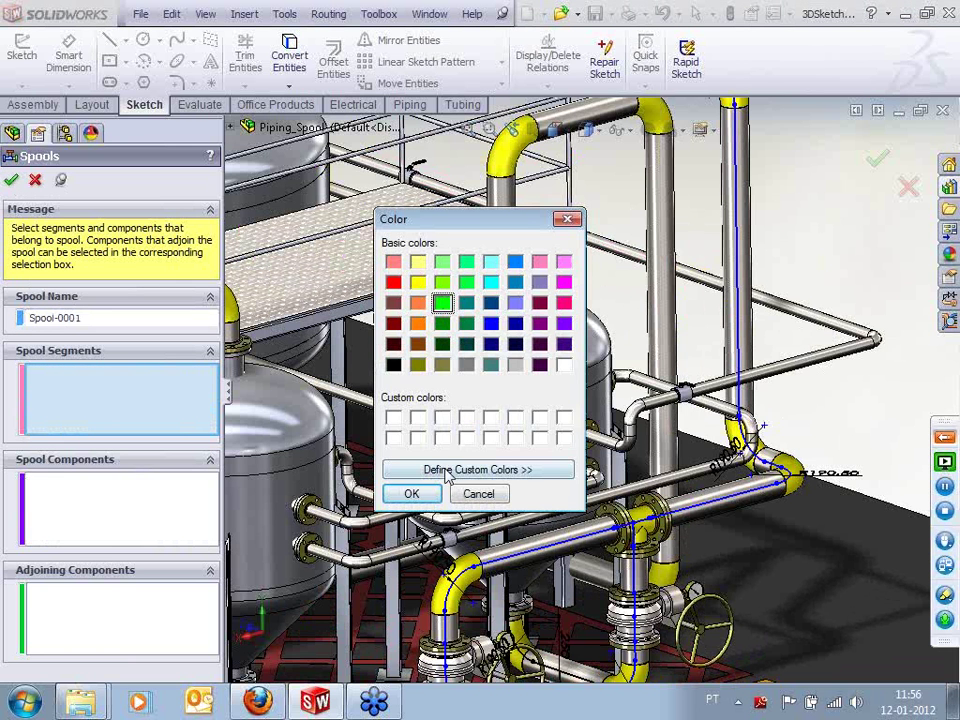
click(435, 494)
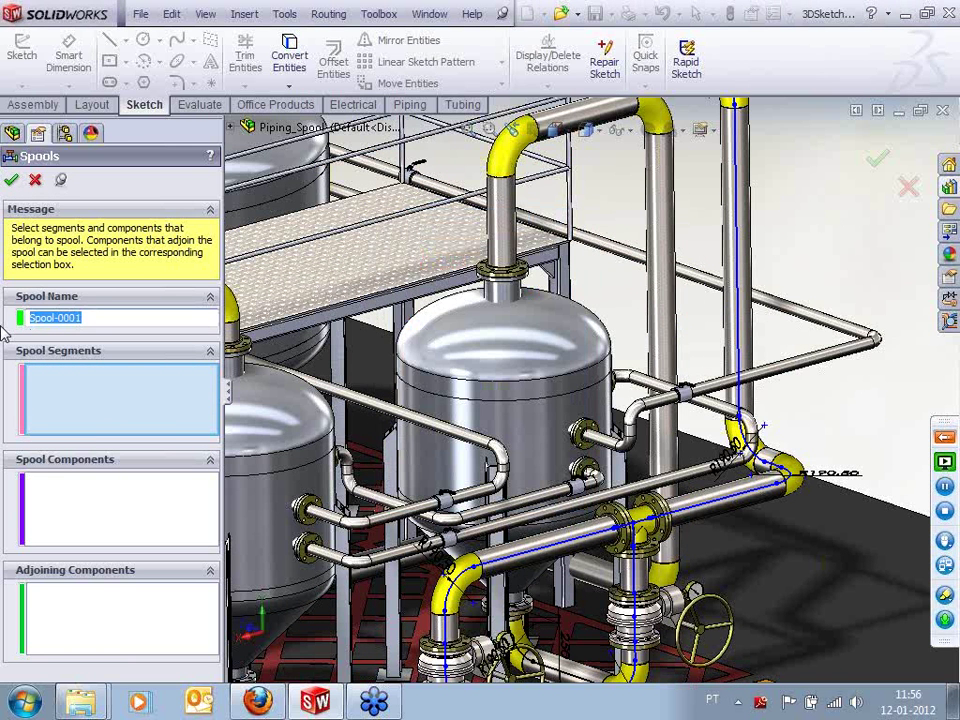
text(L1)
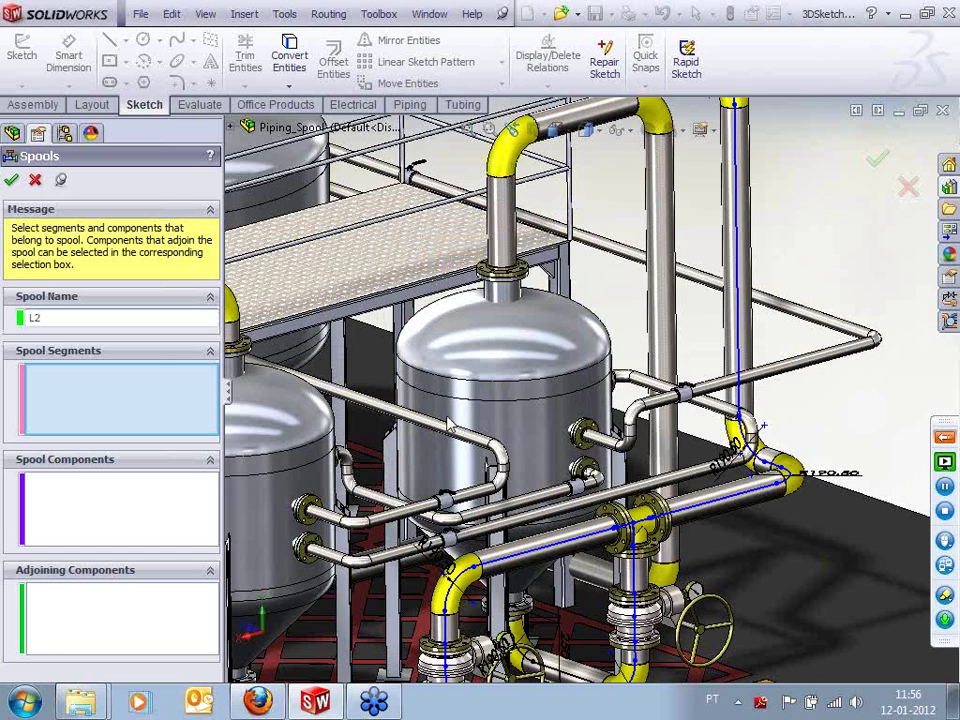
Add the pipe segments from the tee down to the front tank, with the valve and flanges between them, to spool L2
scroll(579, 507, up, 3)
scroll(534, 564, down, 2)
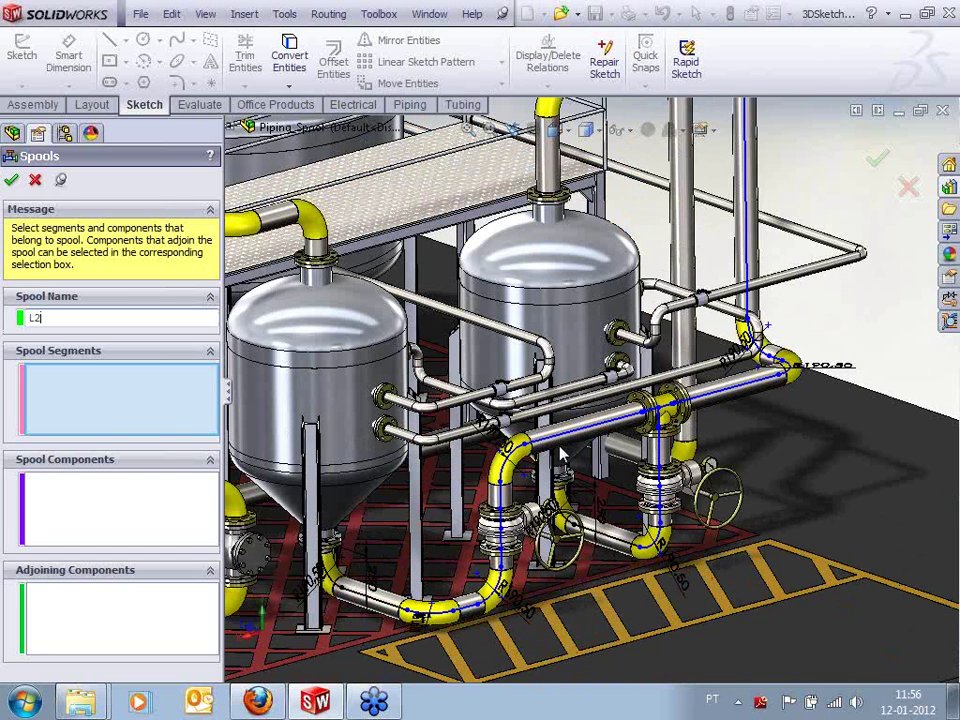
click(568, 432)
click(502, 518)
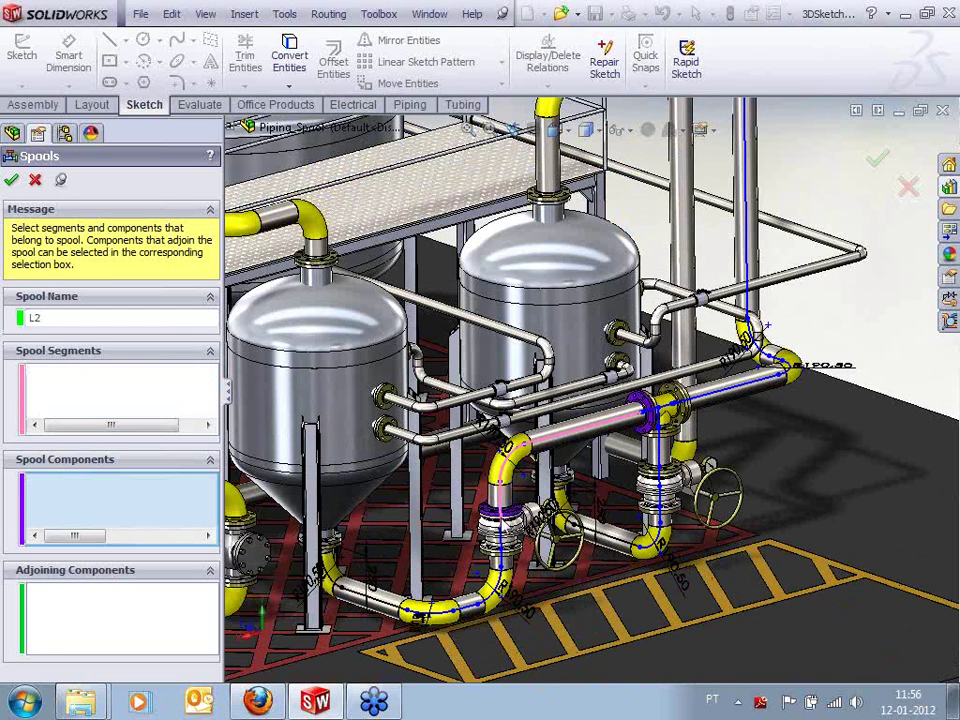
click(503, 542)
click(502, 559)
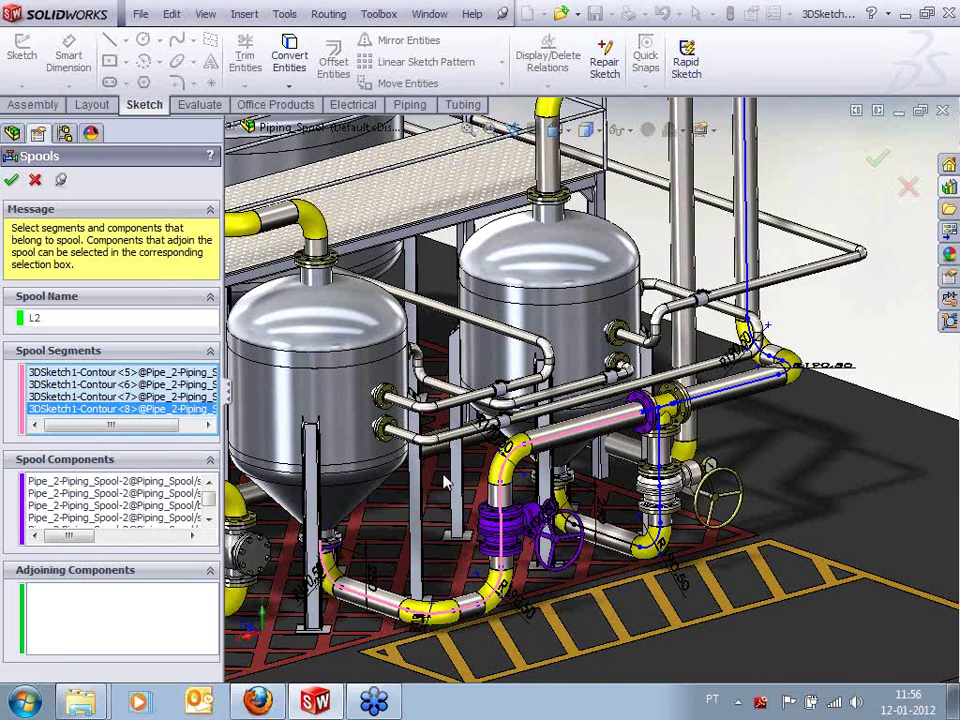
Reassign the flange at the tee from spool L2's components to its adjoining components and create the spool
click(37, 519)
scroll(618, 507, down, 3)
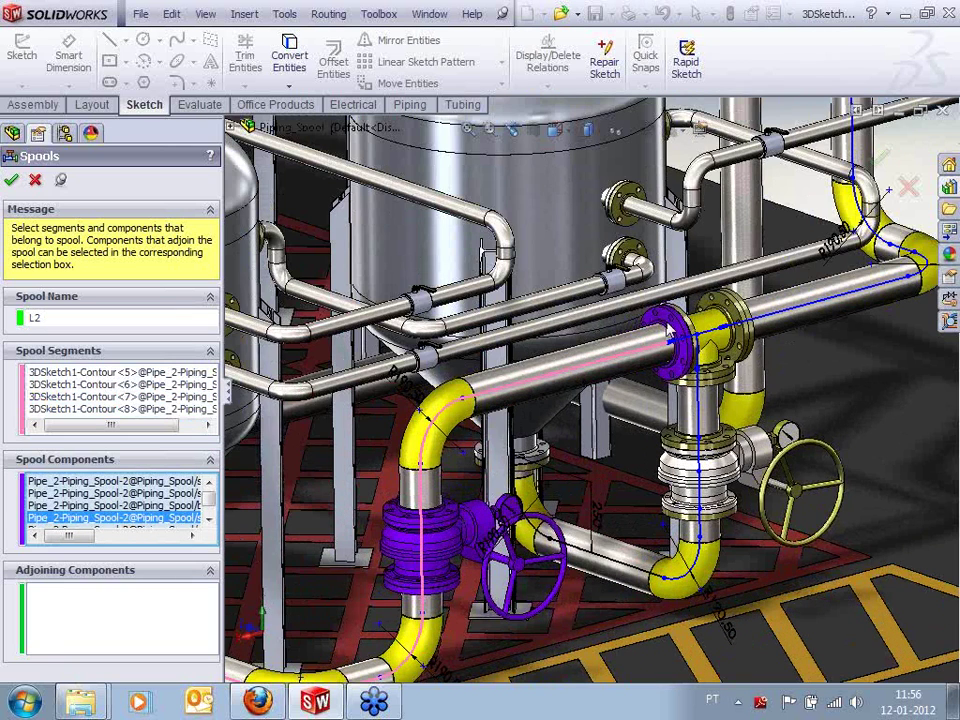
click(660, 358)
click(129, 630)
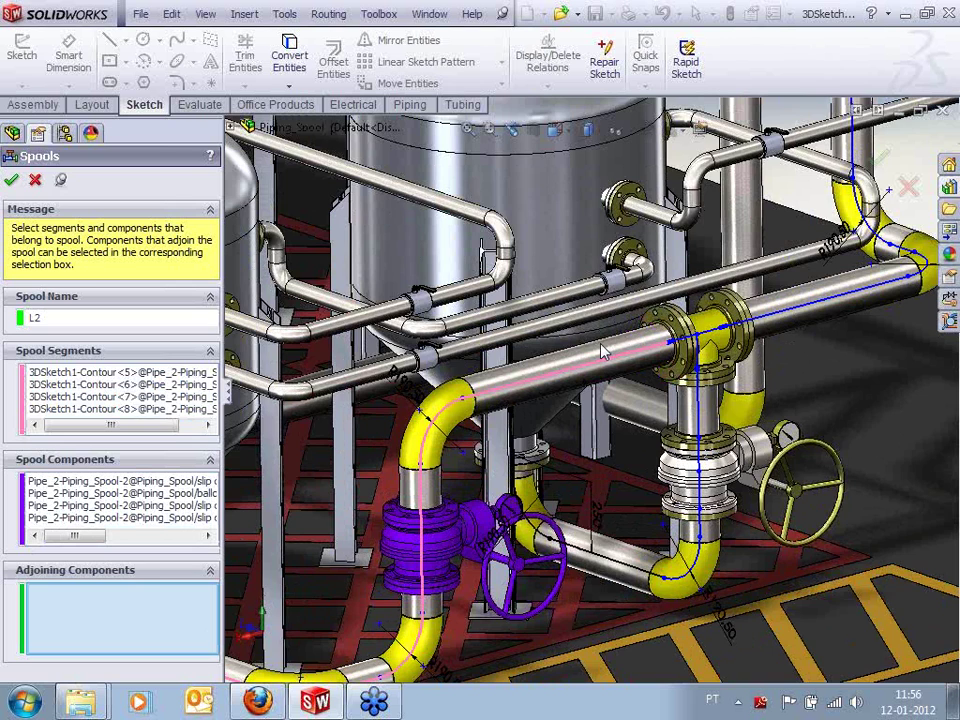
click(662, 338)
scroll(543, 425, up, 3)
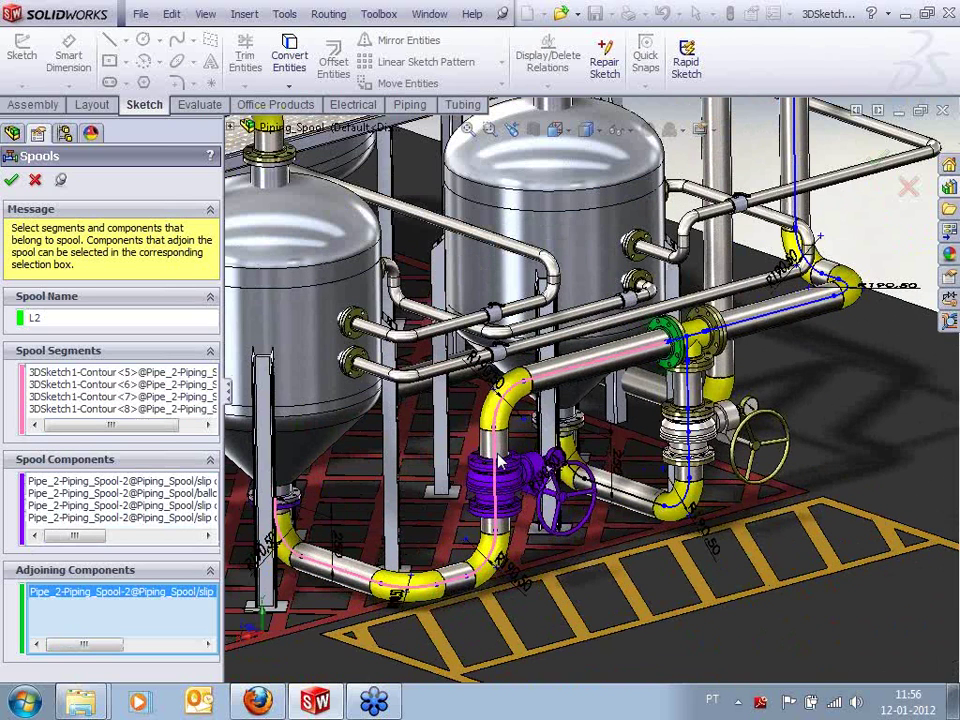
click(12, 182)
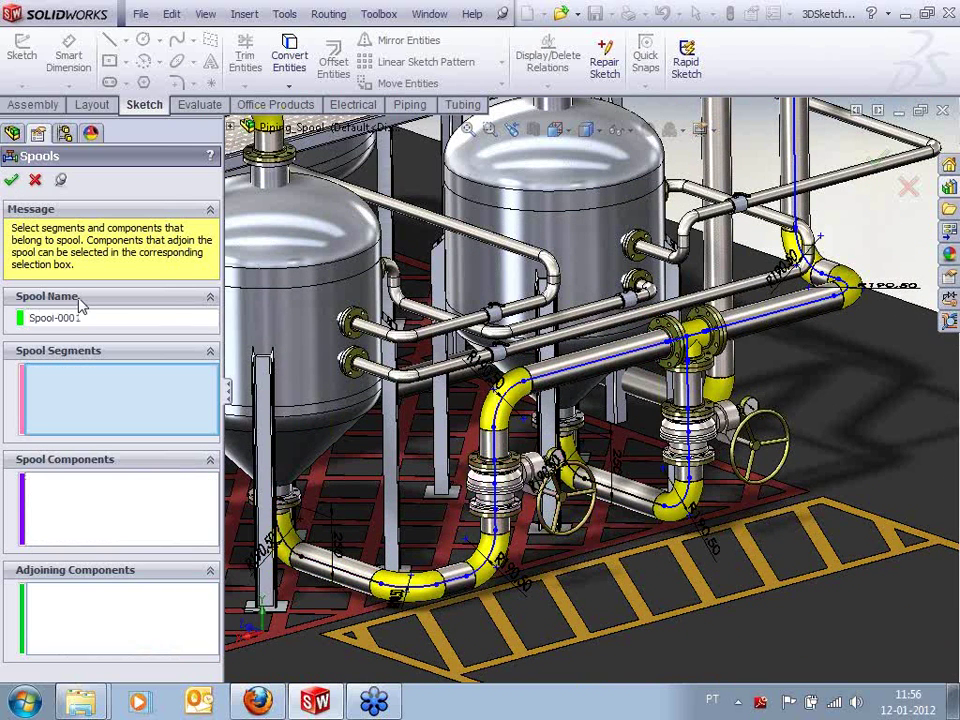
Give the third spool an orange colour and name it L3
click(19, 318)
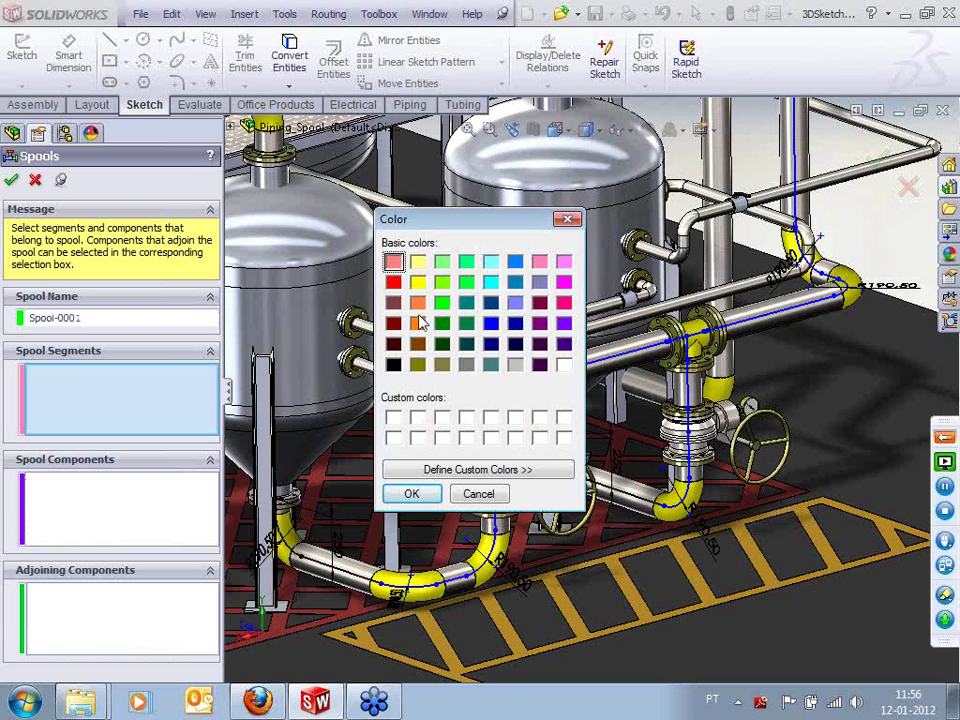
click(423, 324)
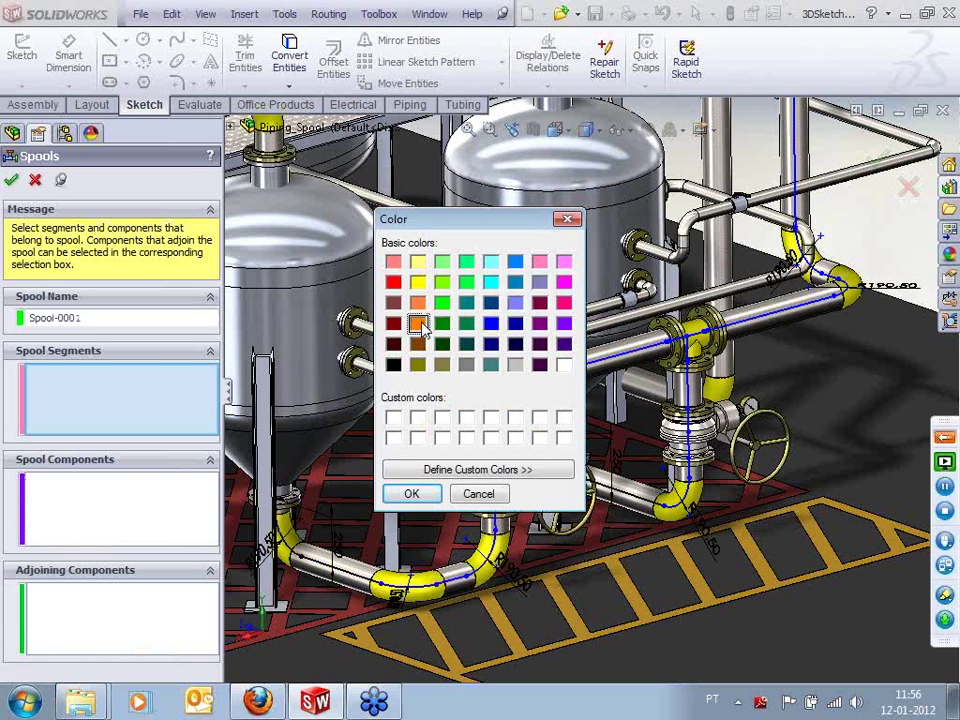
click(420, 494)
drag(117, 316, 1, 316)
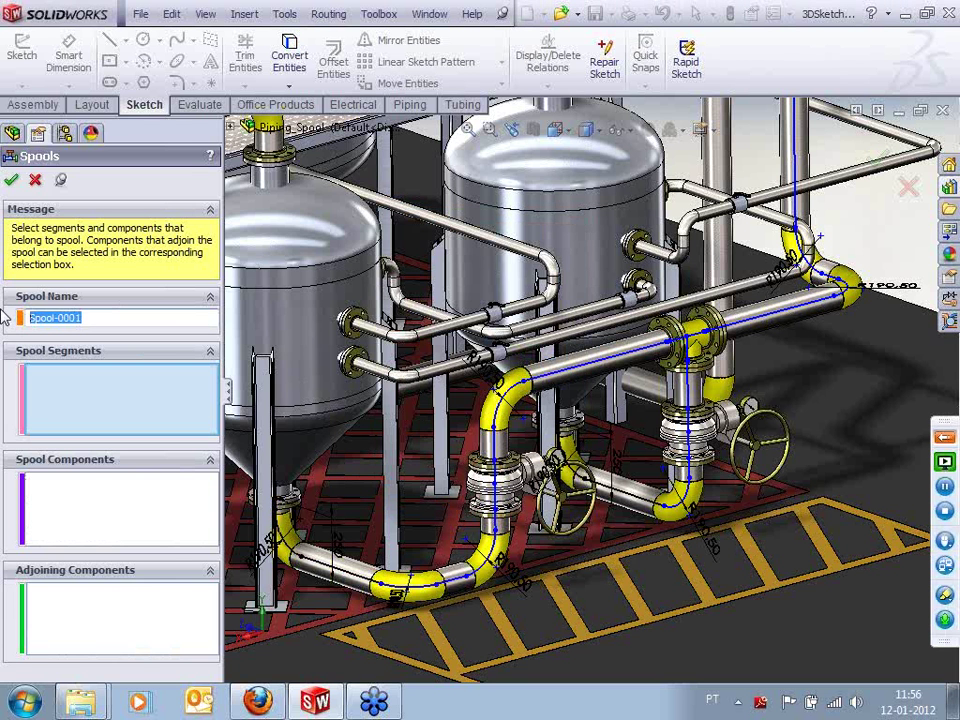
text(L3)
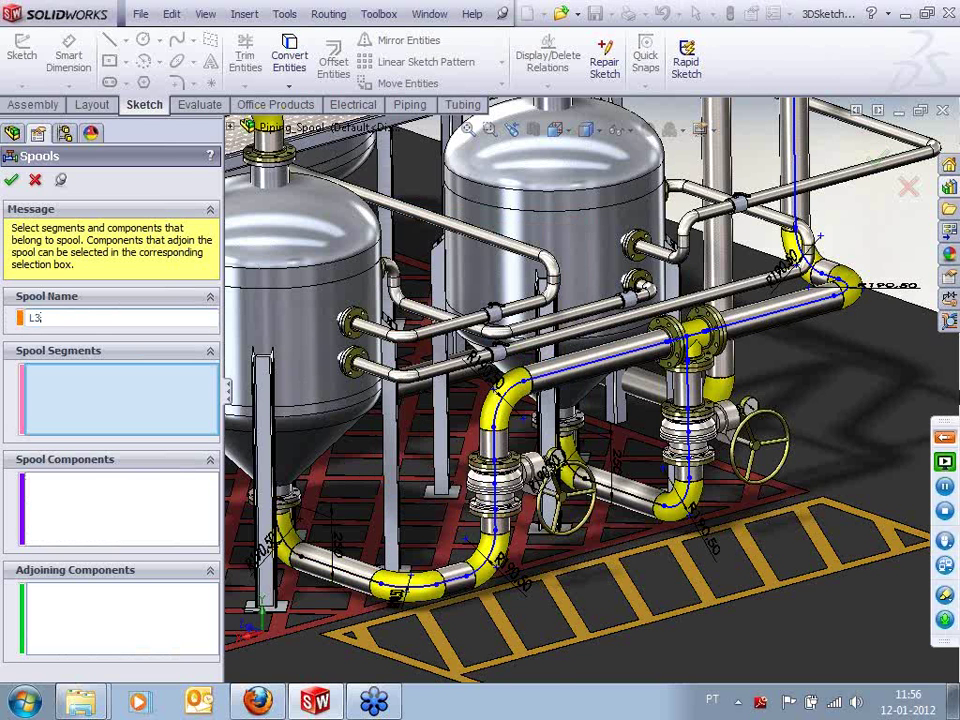
Add the pipe segments from the tee down to the rear tank, with the handwheel valve and flanges between them, to L3 and finish defining spools
click(519, 300)
scroll(520, 328, down, 3)
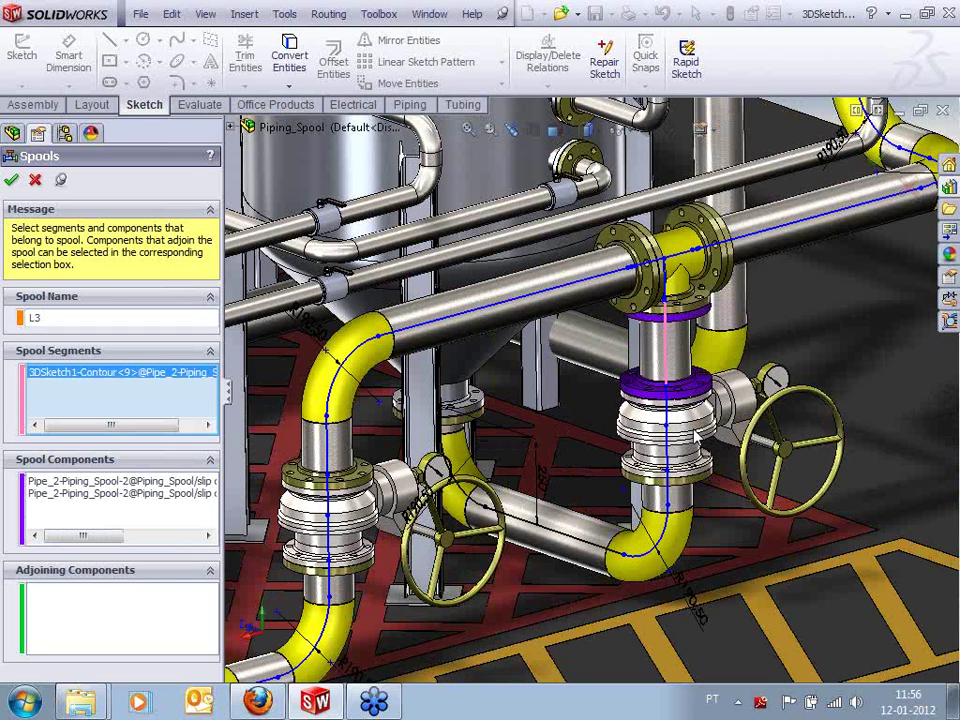
click(668, 411)
click(667, 443)
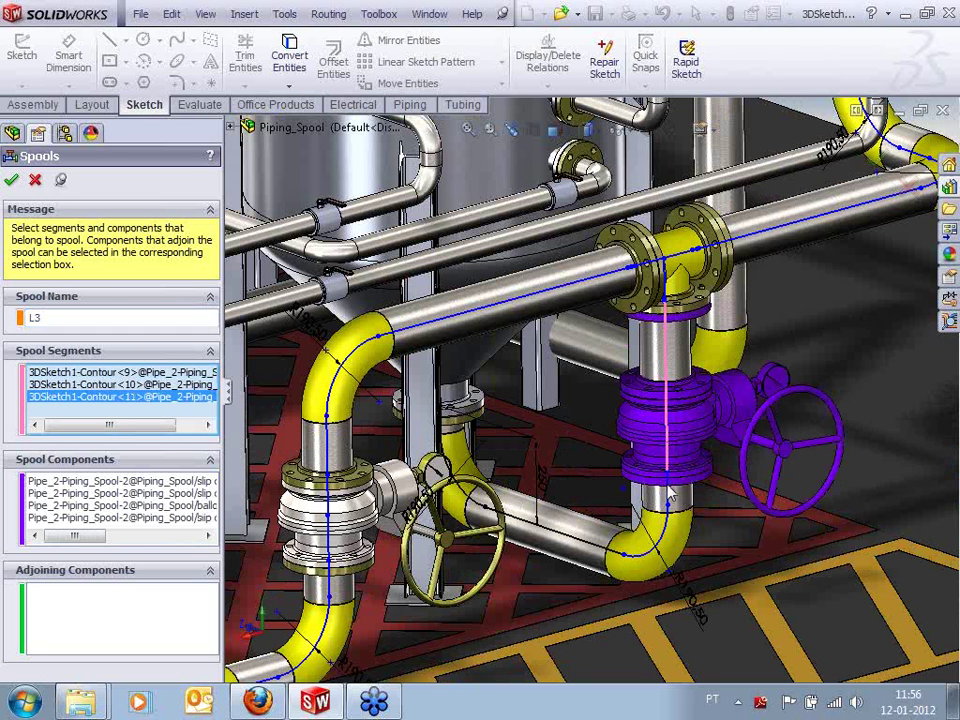
click(667, 485)
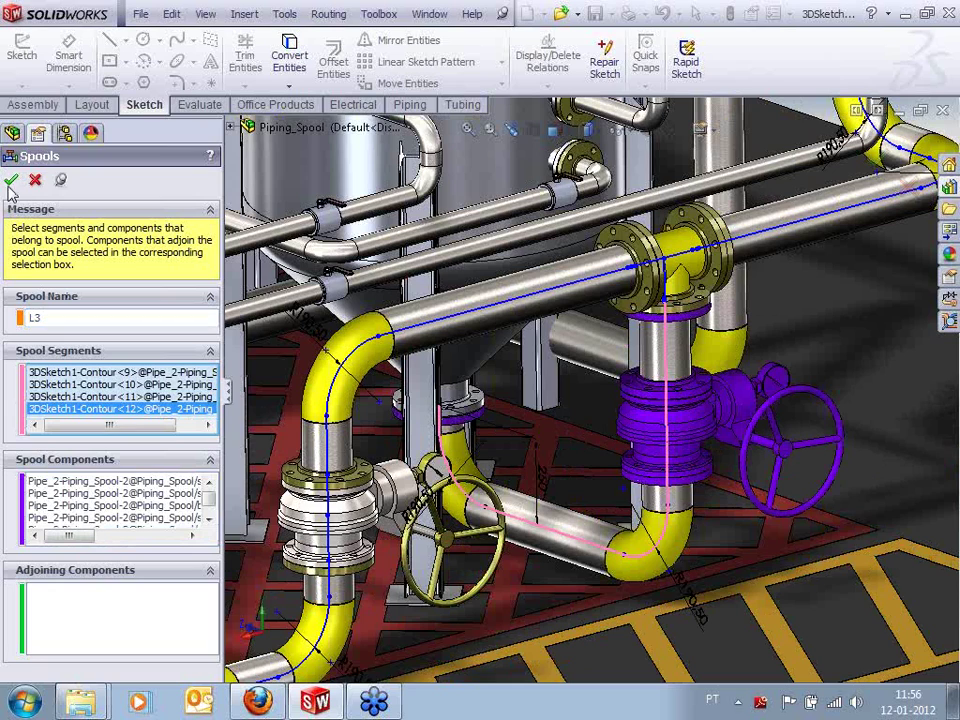
click(60, 184)
scroll(562, 282, up, 6)
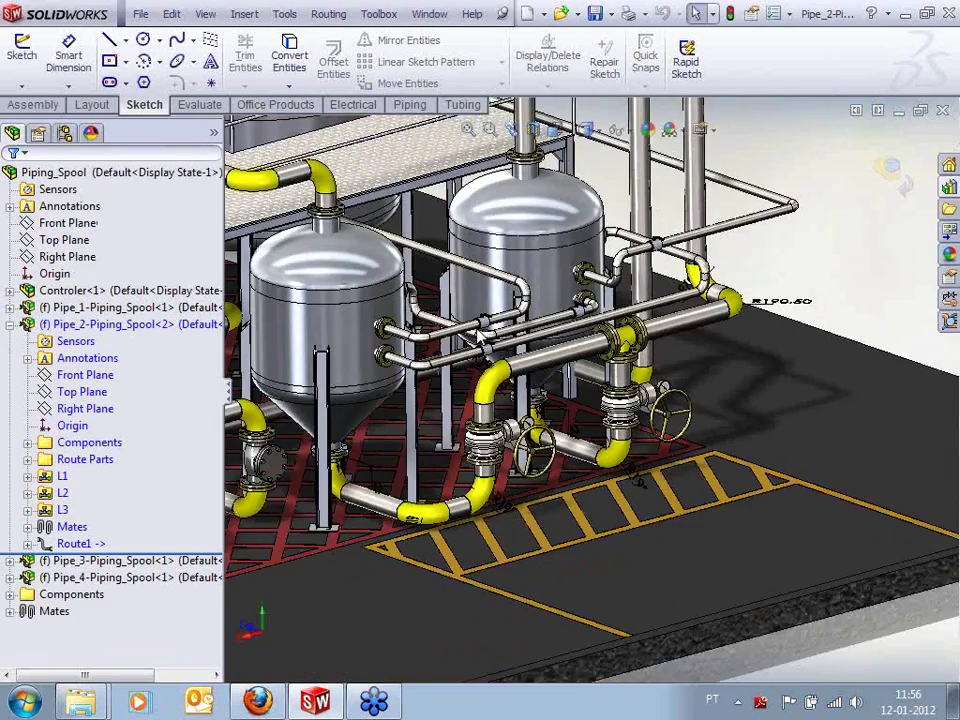
Highlight spools L1, L2 and L3 in the model one after another to check what each contains
scroll(340, 163, down, 4)
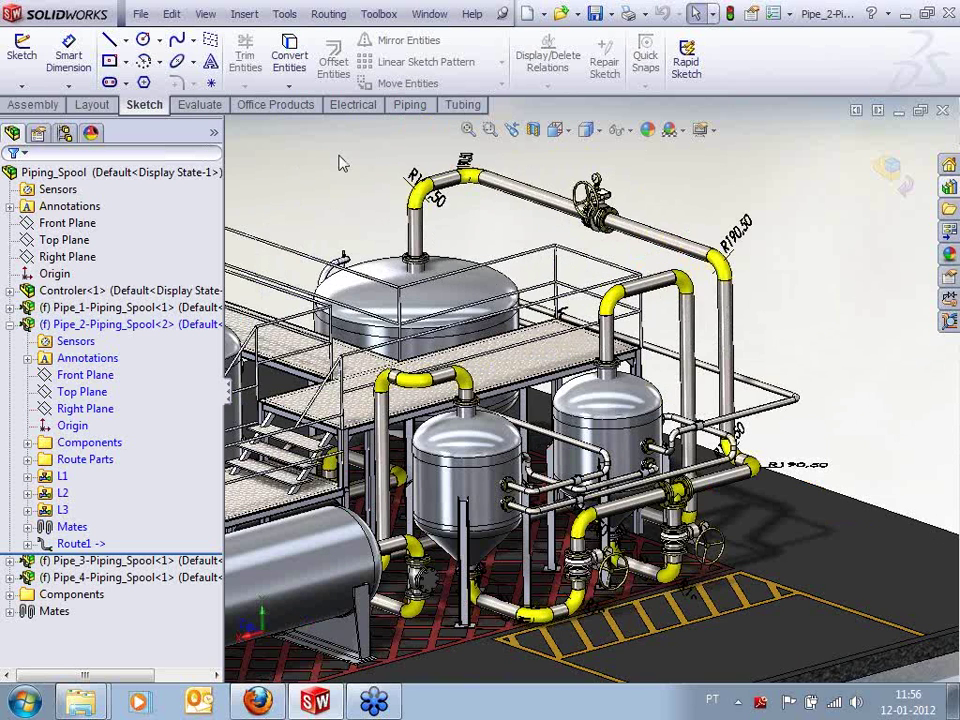
click(62, 478)
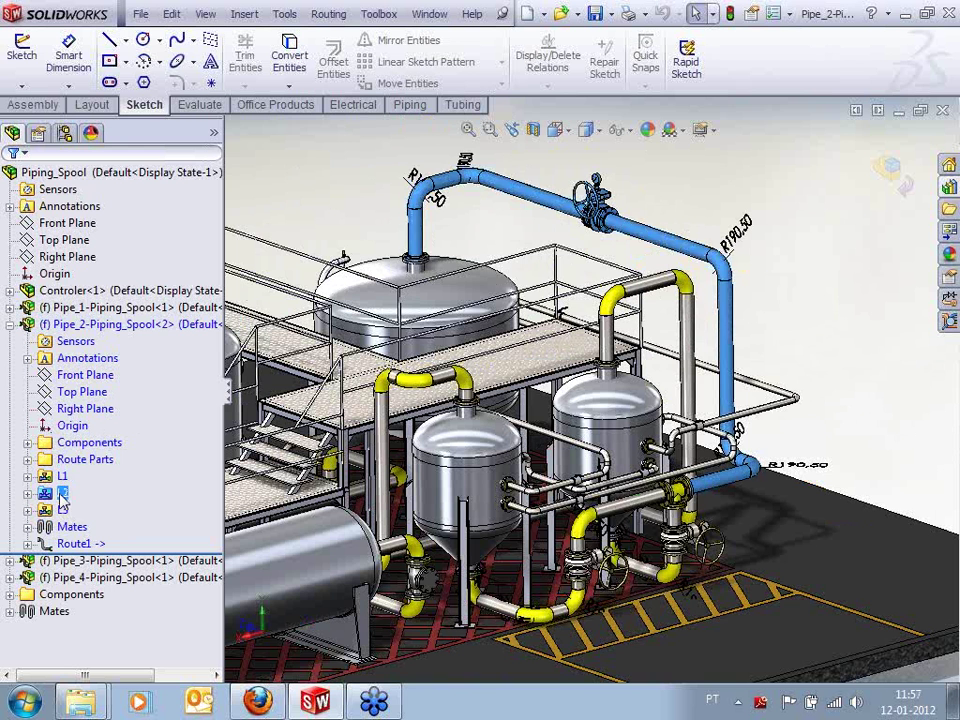
click(61, 495)
click(61, 512)
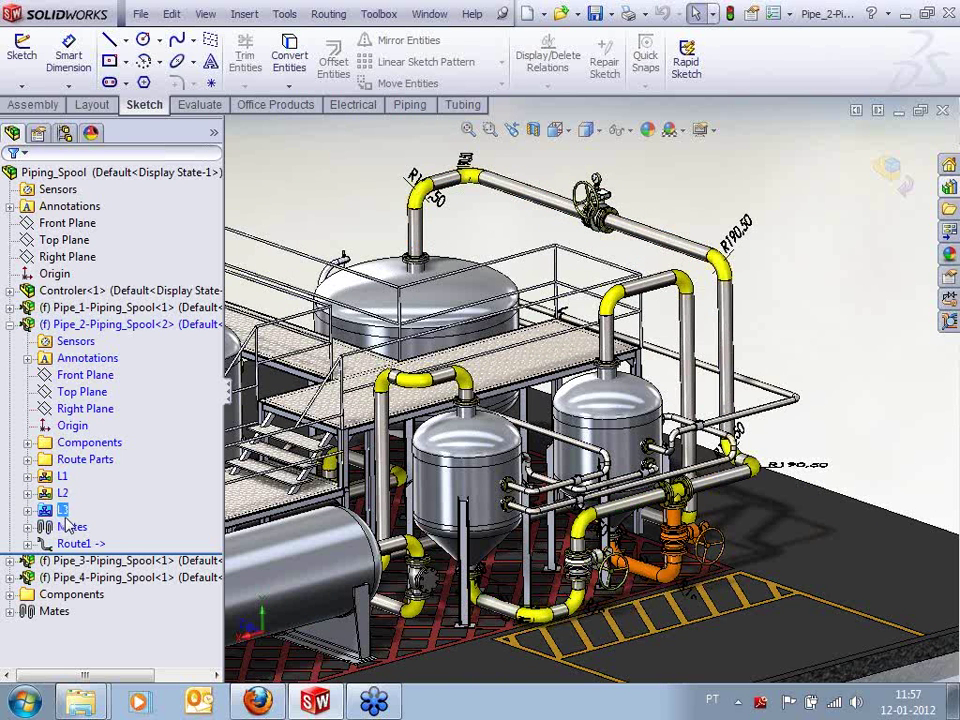
click(64, 492)
click(62, 510)
Review the pipe/tube data export options for the Pipe_2-Piping_Spool route and leave them without exporting
right_click(110, 324)
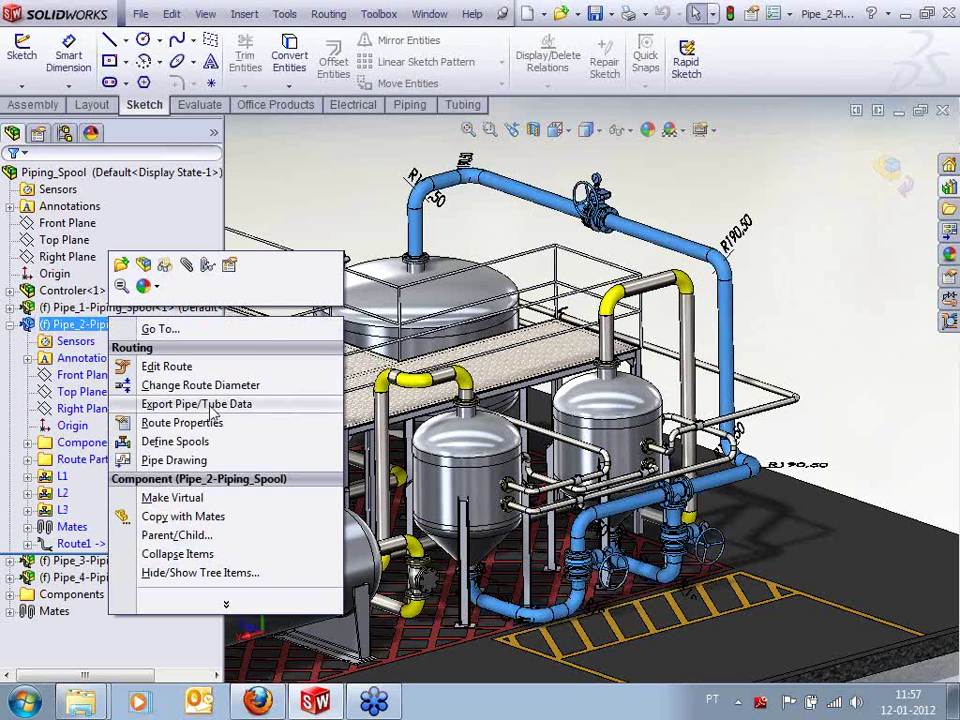
click(190, 404)
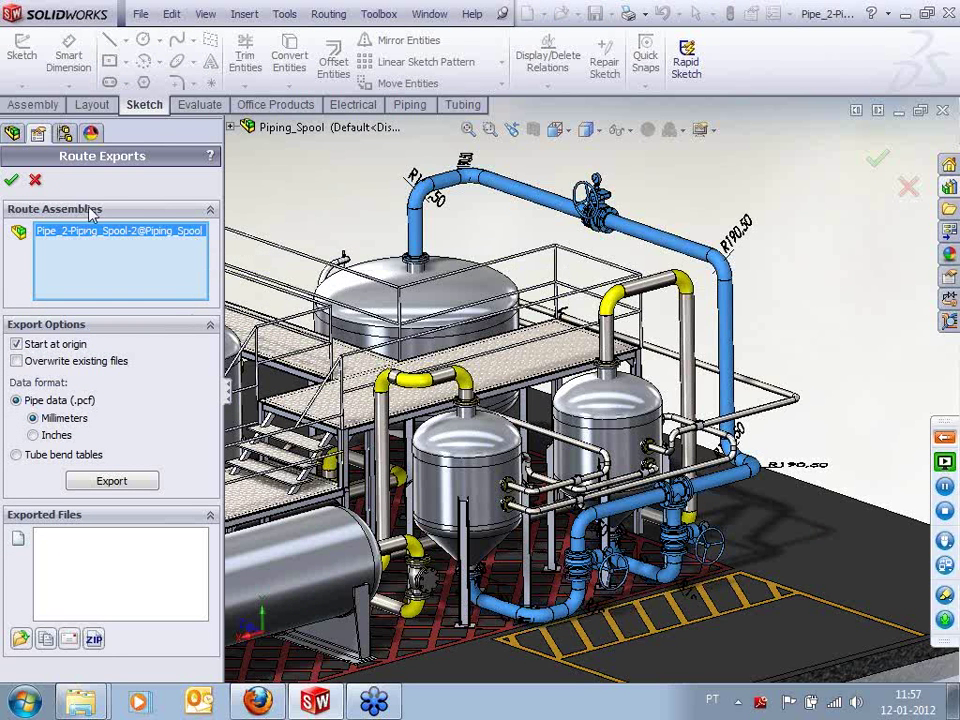
mouse_move(222, 276)
mouse_down()
mouse_move(165, 290)
mouse_move(217, 285)
mouse_up()
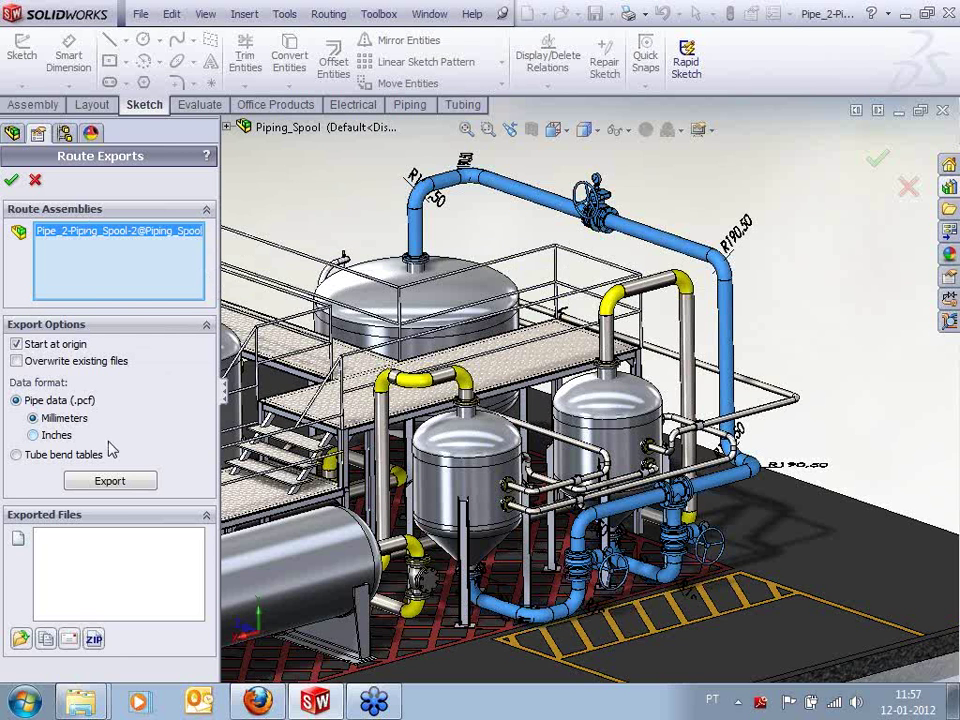
click(36, 182)
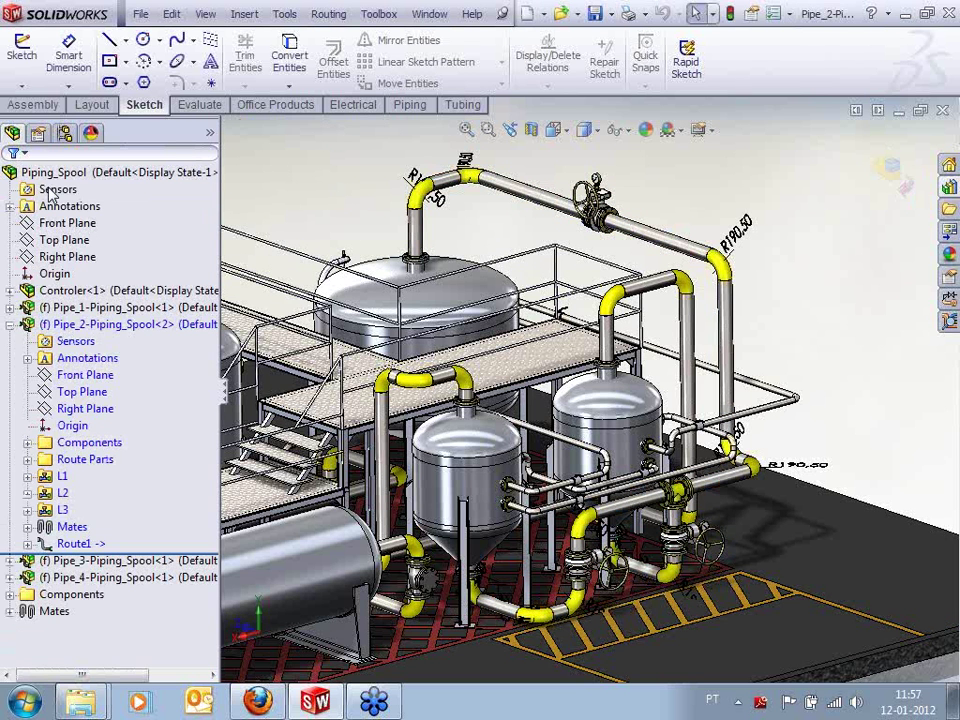
Start a pipe drawing of the Pipe_2-Piping_Spool route
click(118, 324)
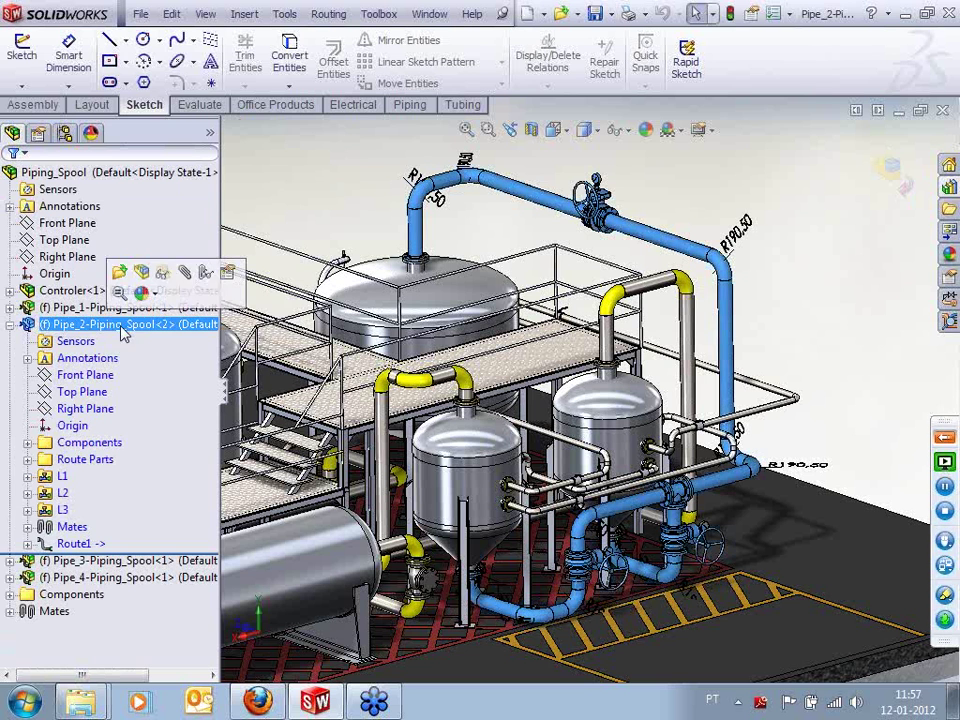
click(409, 105)
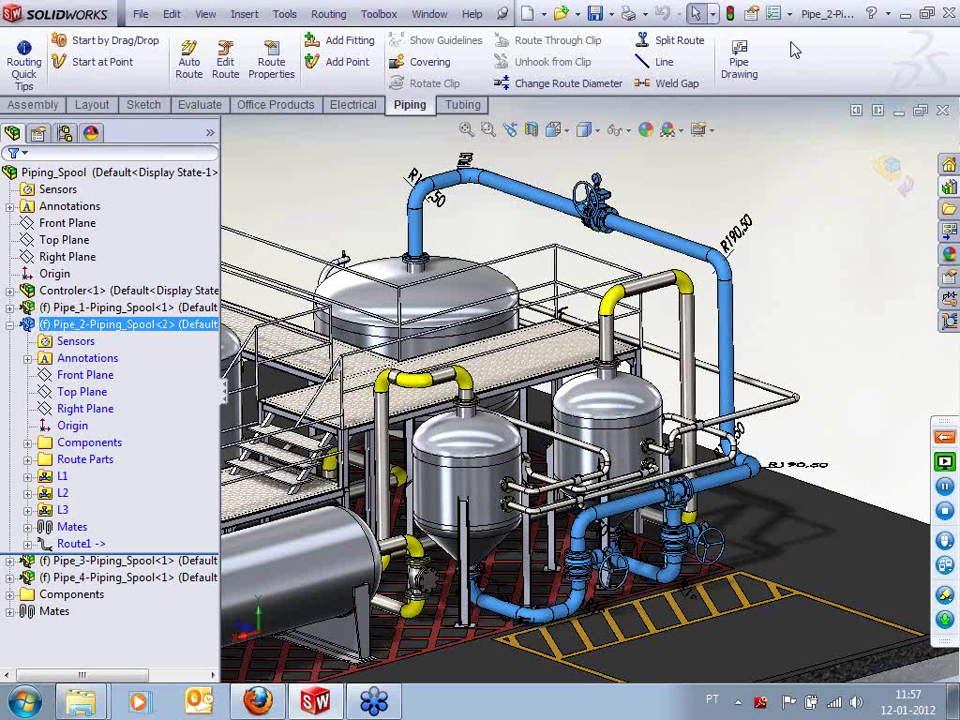
click(741, 60)
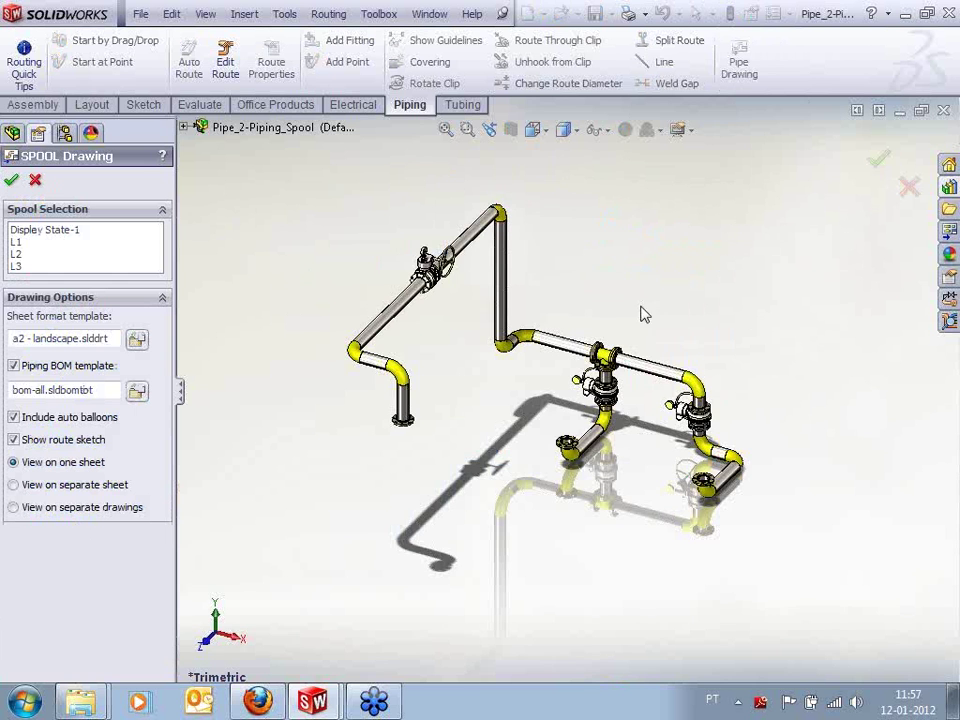
middle_drag(643, 314, 632, 268)
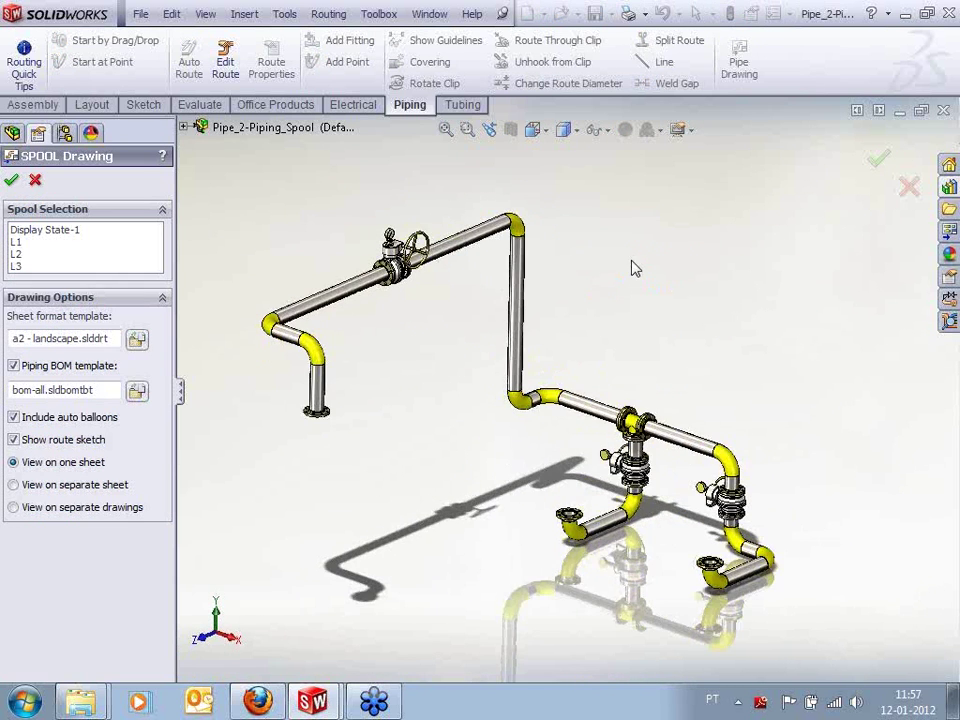
Generate drawings of spools L1, L2 and L3 on separate sheets without the route sketch, adding the pipe length field to the BOM
click(20, 242)
shift+click(35, 256)
shift+click(34, 265)
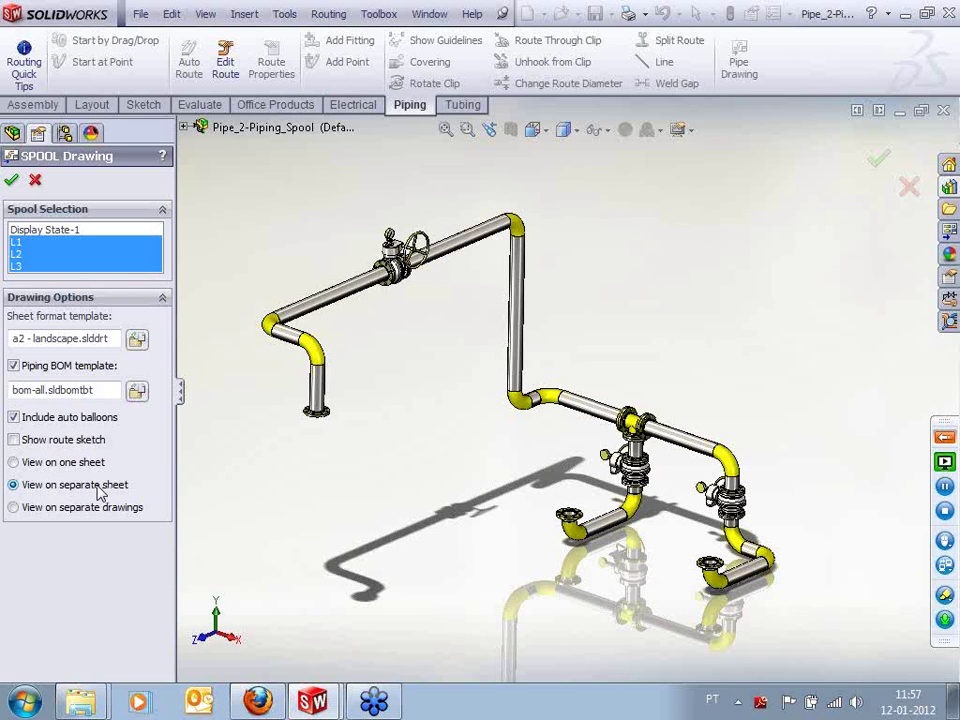
click(12, 180)
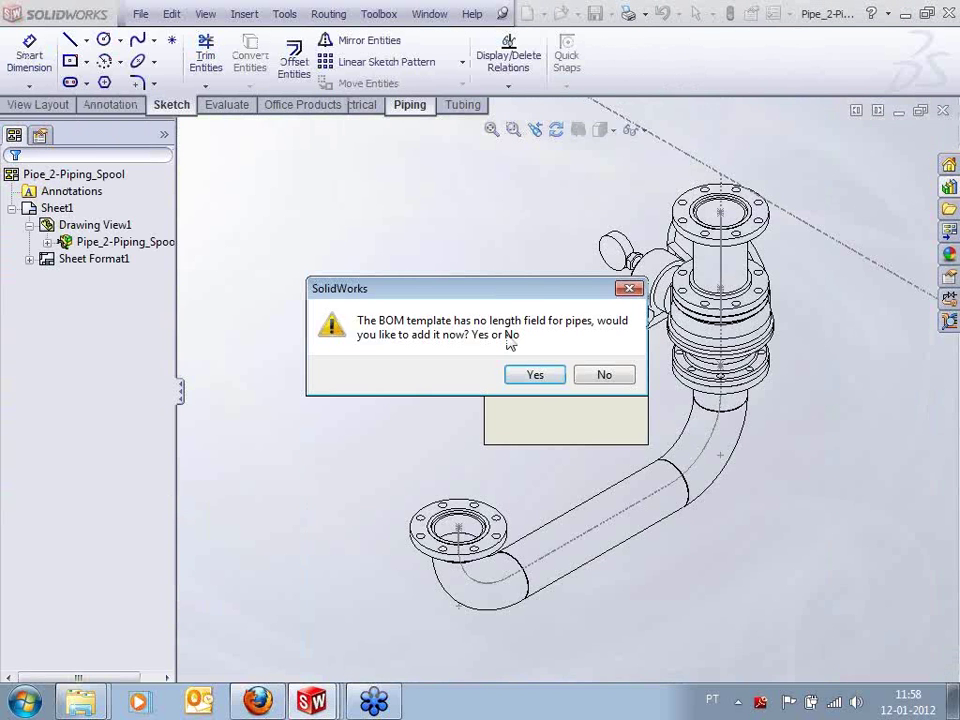
click(517, 370)
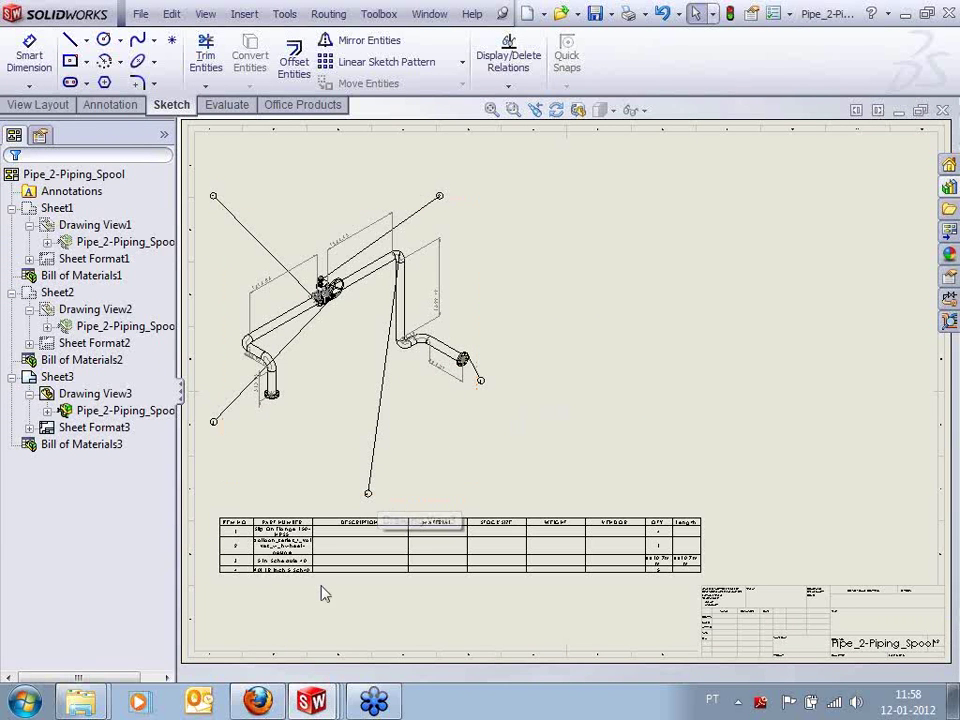
Move balloons 4 and 2 on Sheet3 to clear spots above the elbow and valve they point to
drag(368, 493, 467, 224)
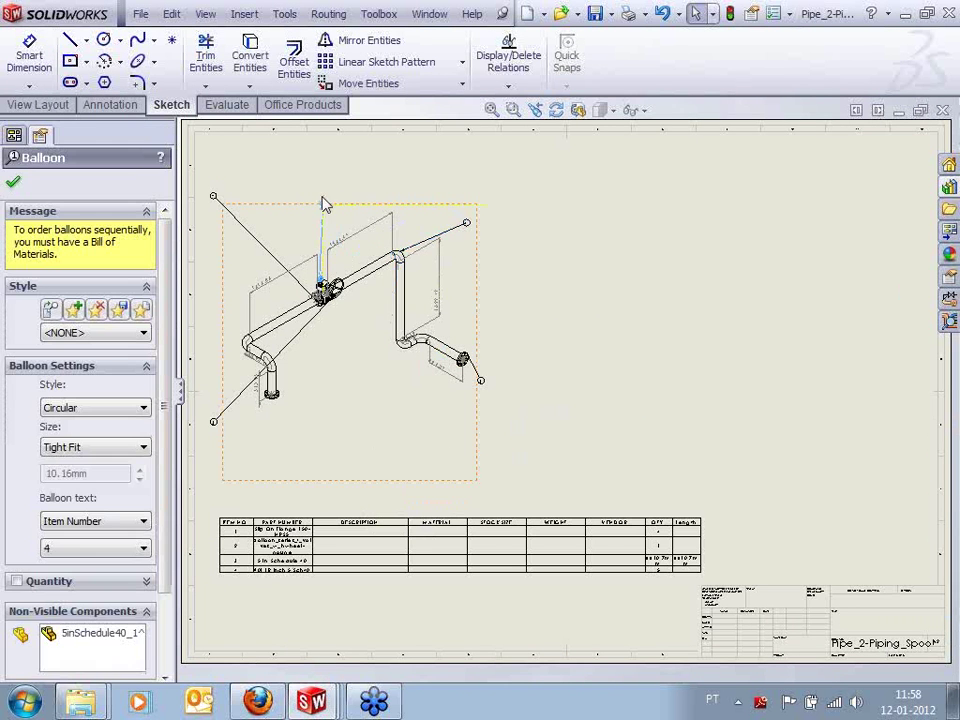
key(Escape)
Examine the dimensioned spool view, its balloons and the bill of materials on Sheet3
scroll(463, 368, up, 5)
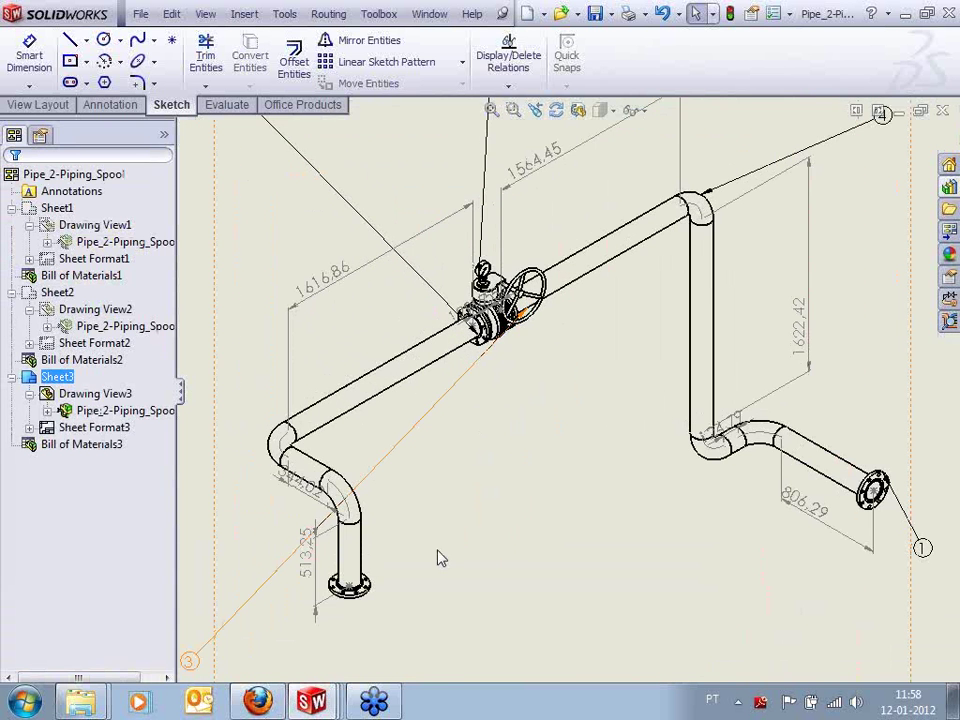
scroll(624, 405, up, 2)
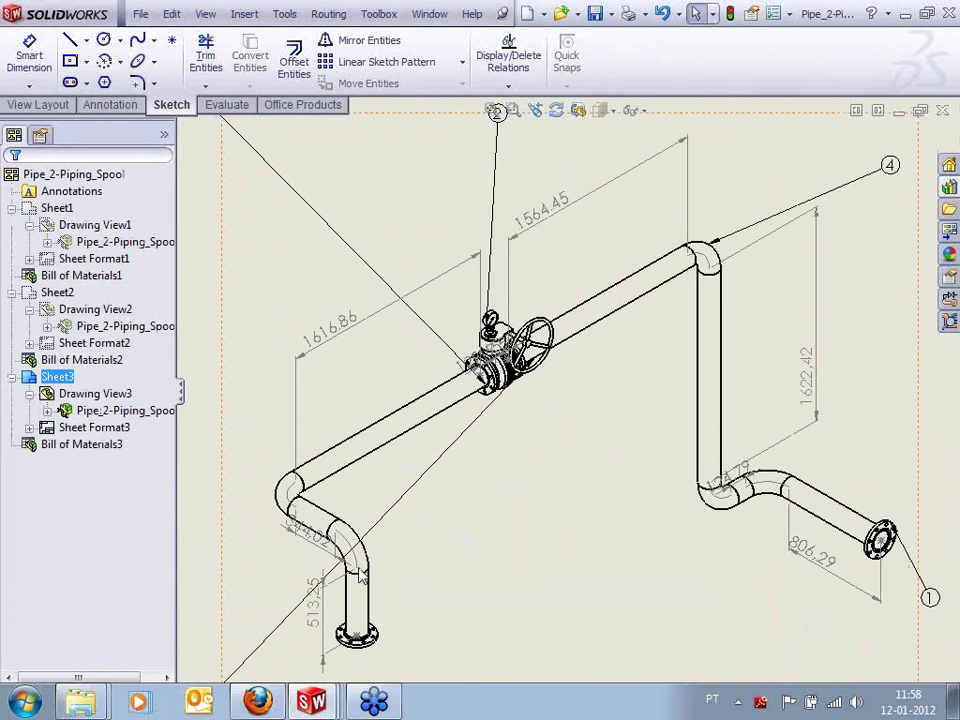
scroll(291, 240, down, 2)
scroll(610, 465, down, 4)
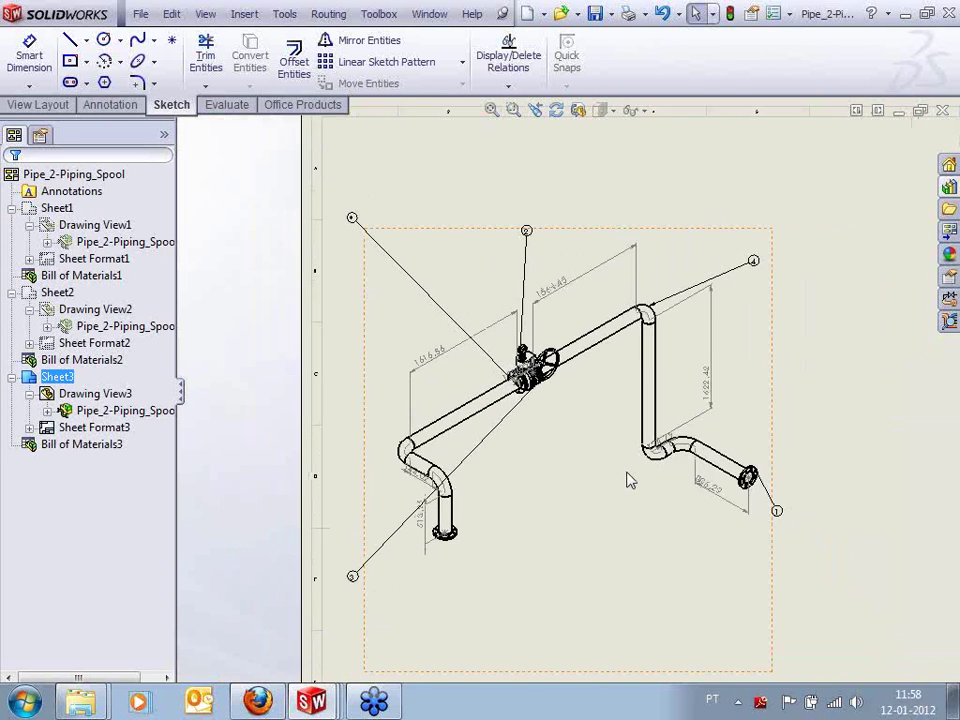
middle_drag(544, 440, 529, 413)
mouse_move(600, 476)
middle_down()
mouse_move(525, 298)
mouse_move(510, 298)
middle_up()
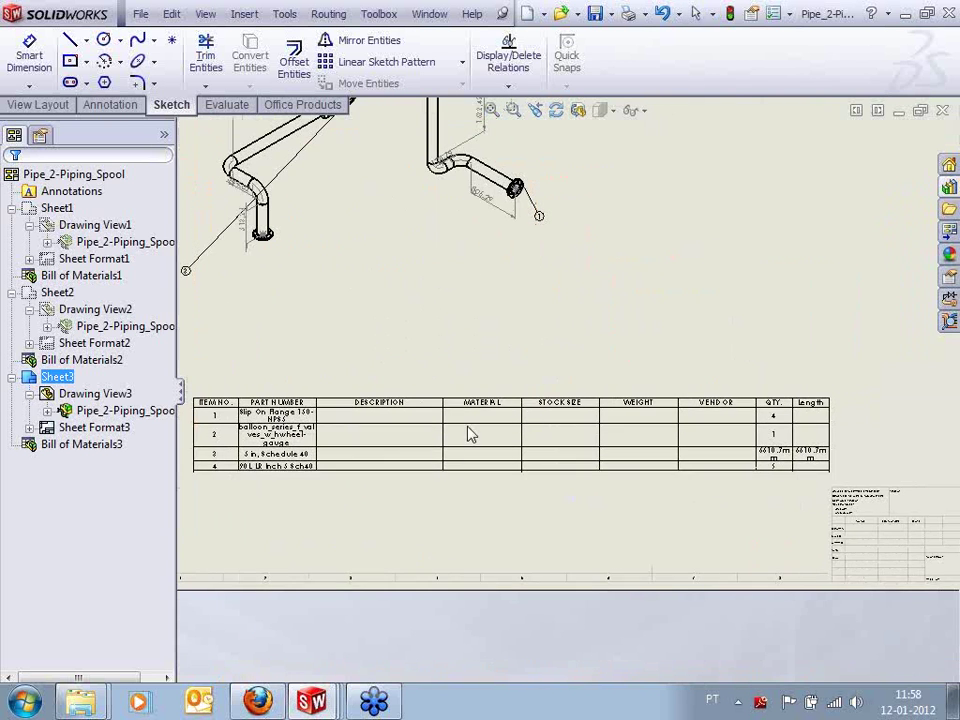
middle_drag(422, 414, 422, 443)
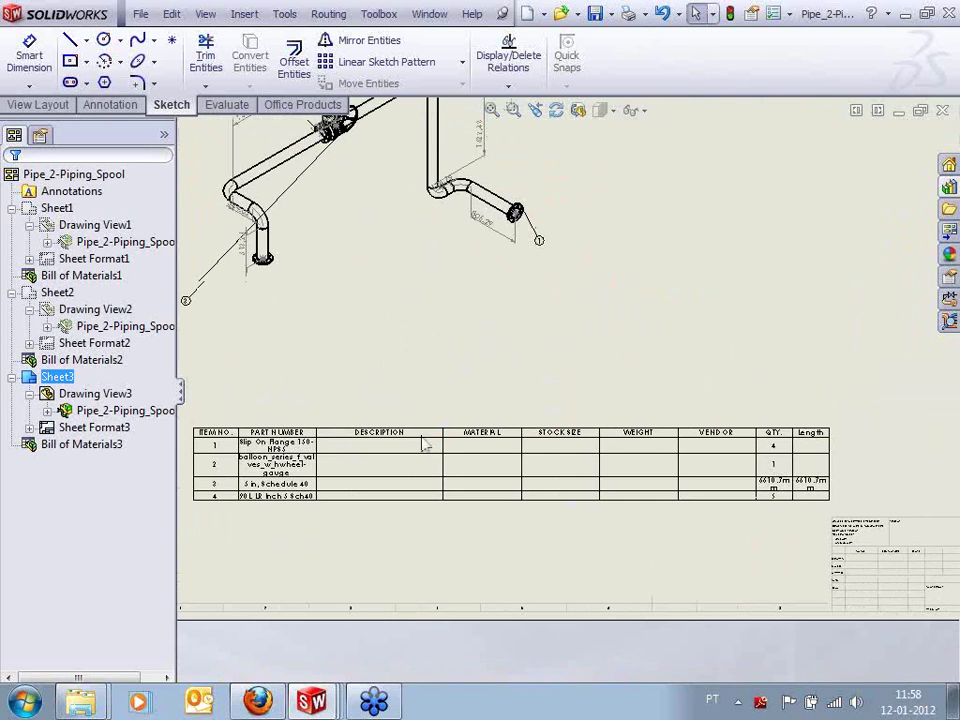
Restore the program window from full screen and reposition it so that the drawing's sheet tabs can be reached
click(926, 15)
drag(878, 73, 492, 55)
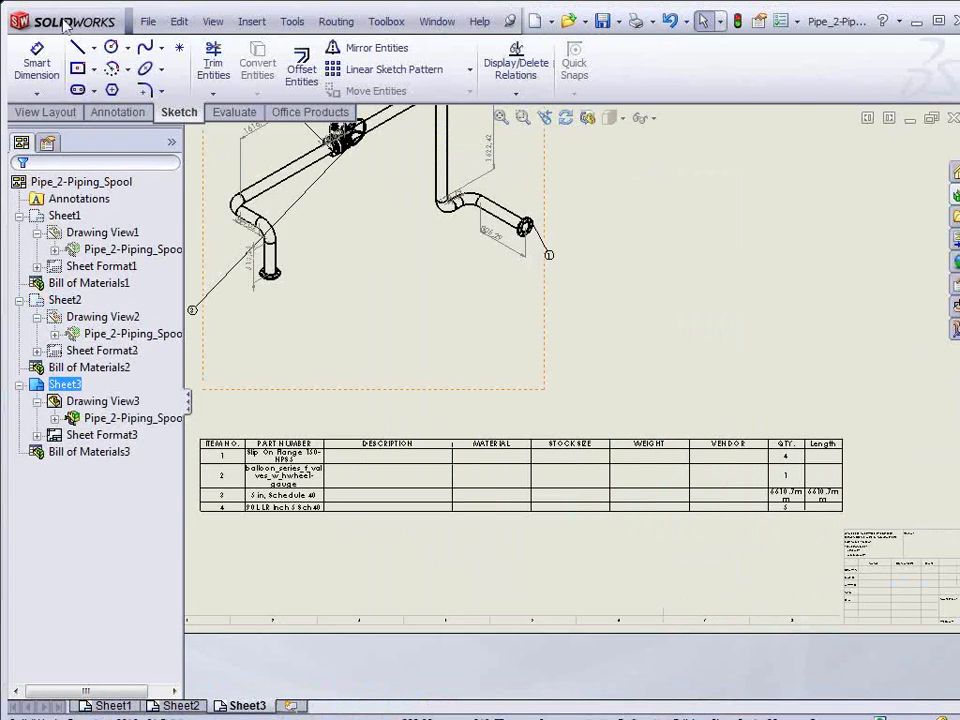
drag(65, 22, 62, 58)
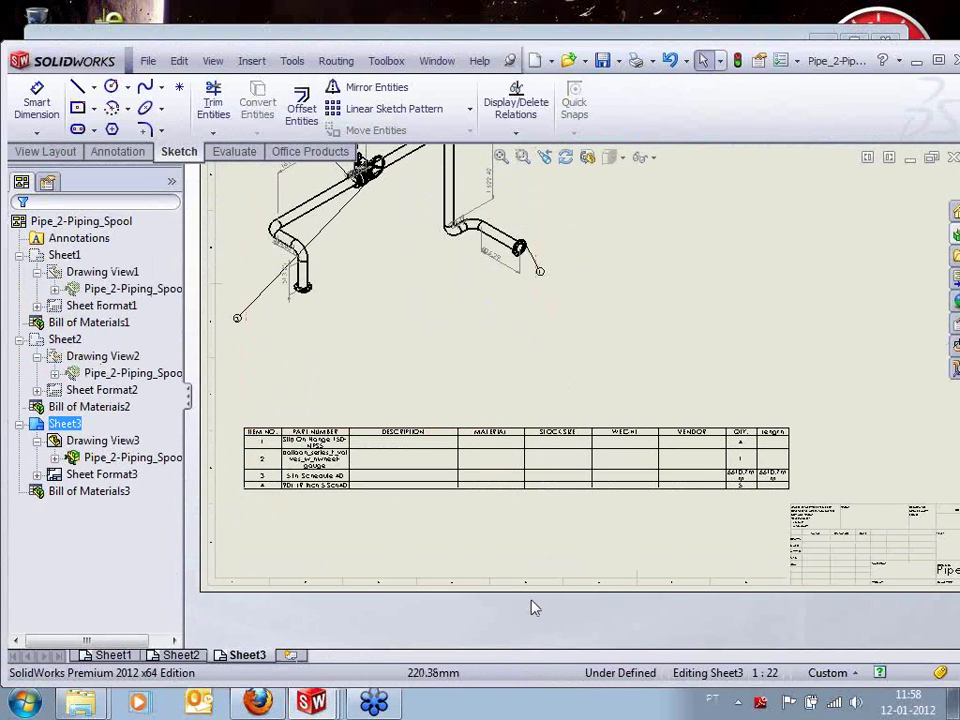
click(535, 628)
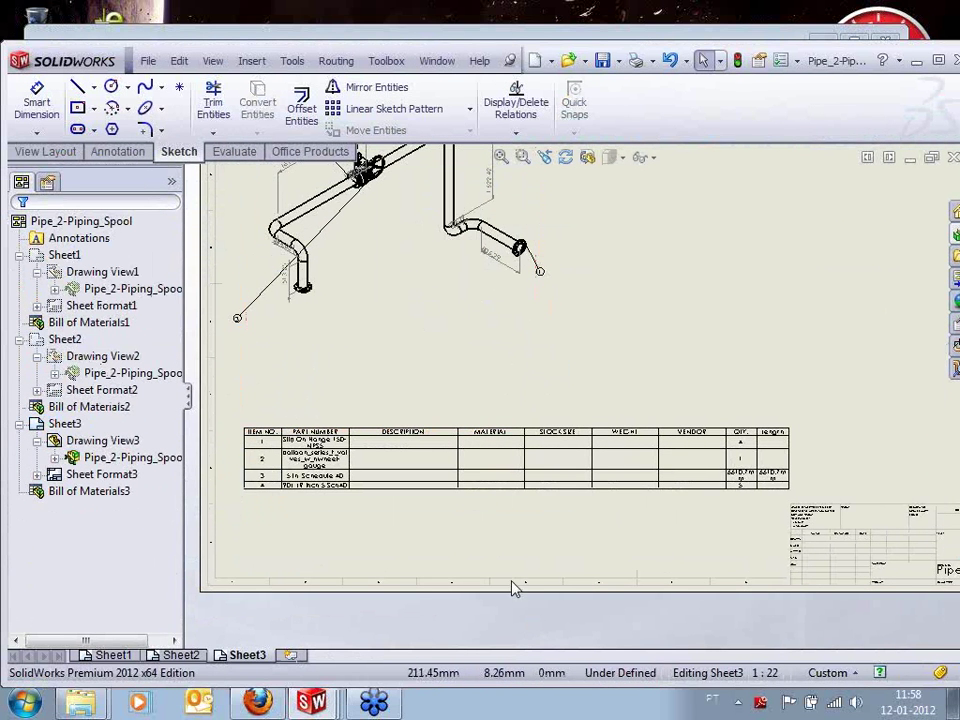
Move the spool views on Sheet1 and Sheet2 to the right, nearer the middle of each sheet
click(184, 658)
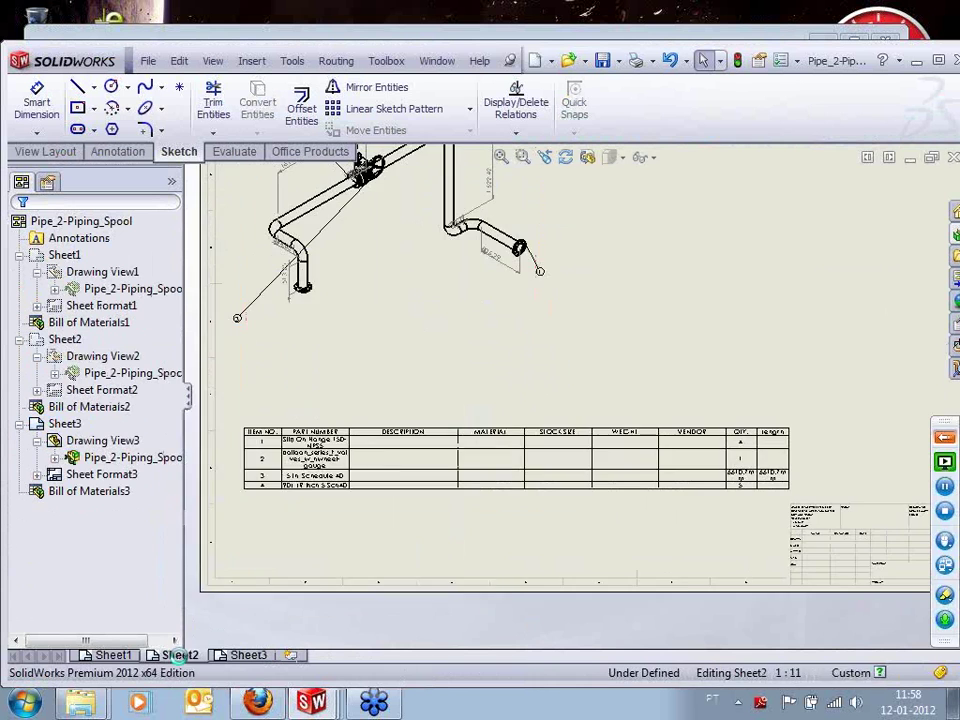
click(112, 656)
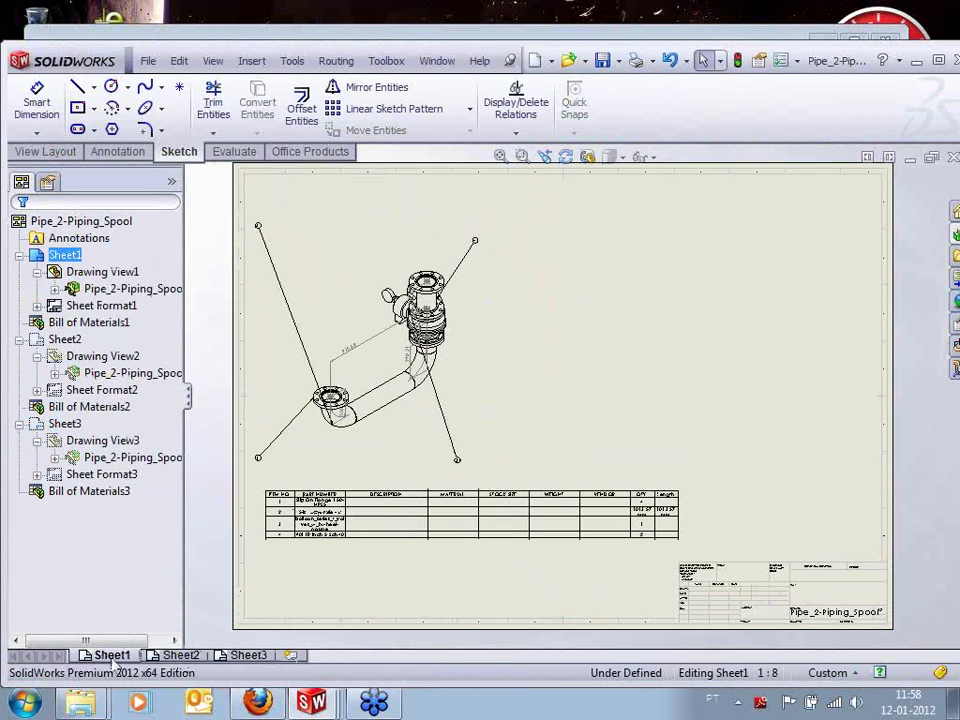
click(462, 445)
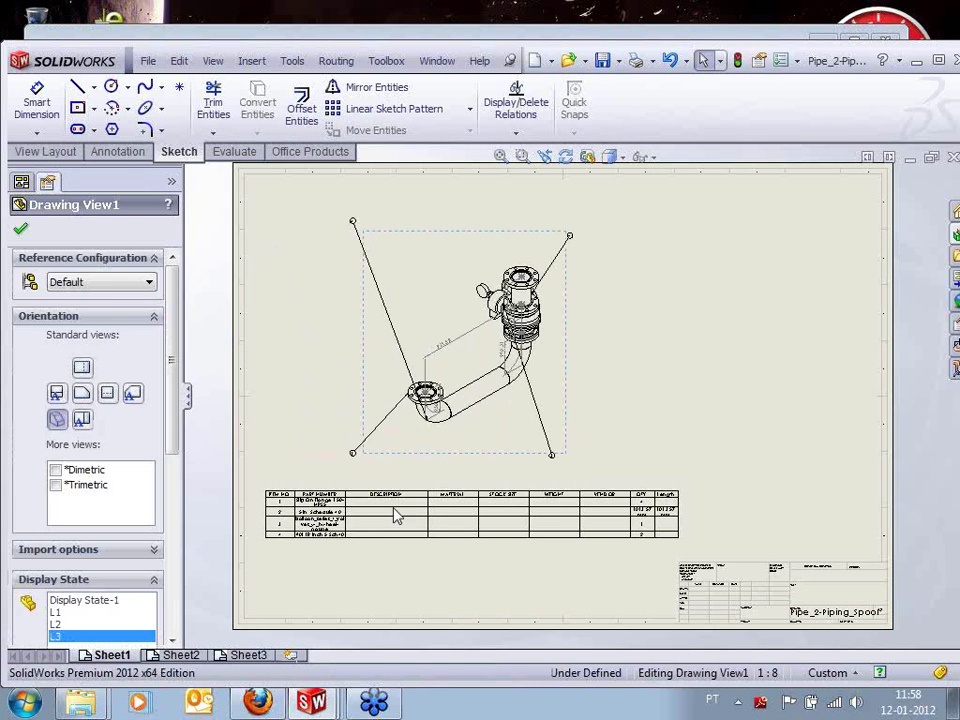
click(180, 655)
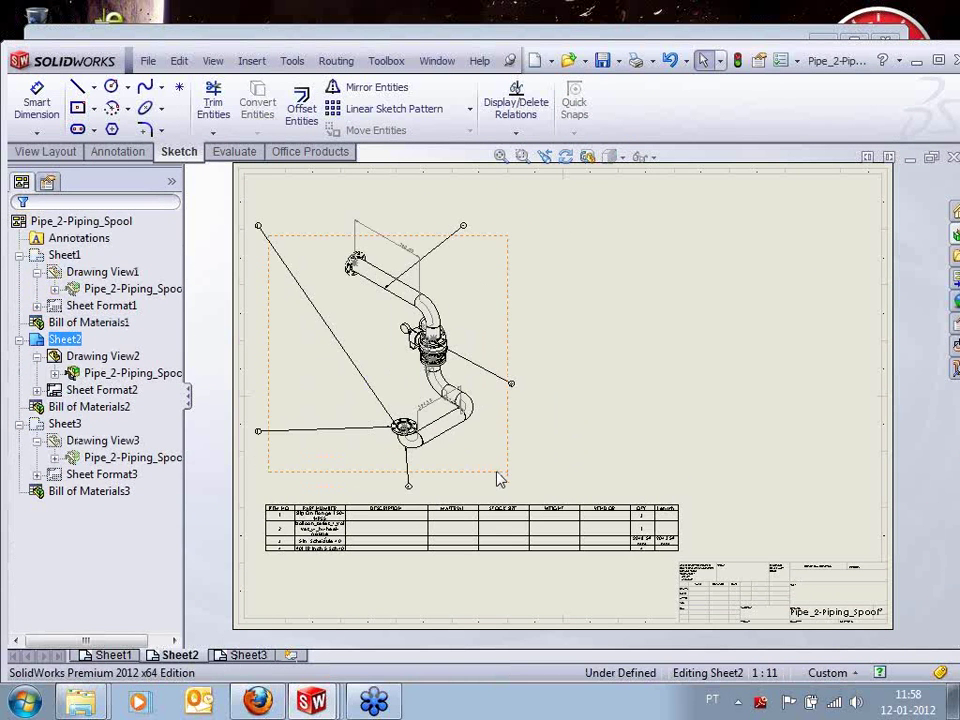
drag(500, 480, 600, 484)
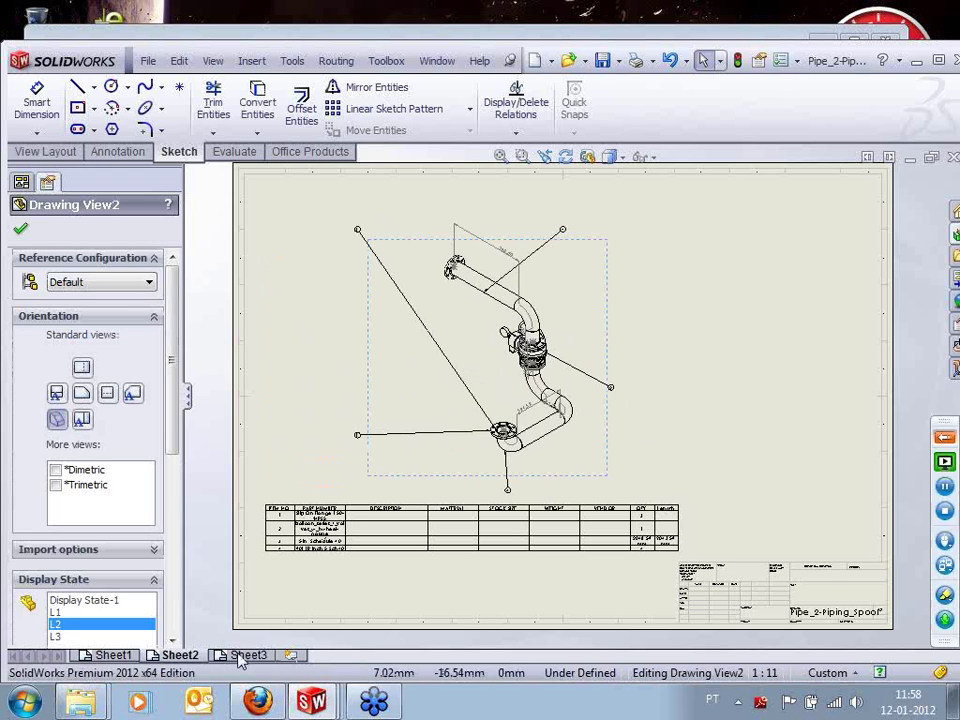
Widen the PART NUMBER column of the Sheet3 bill of materials so that each part name fits on one line
click(243, 655)
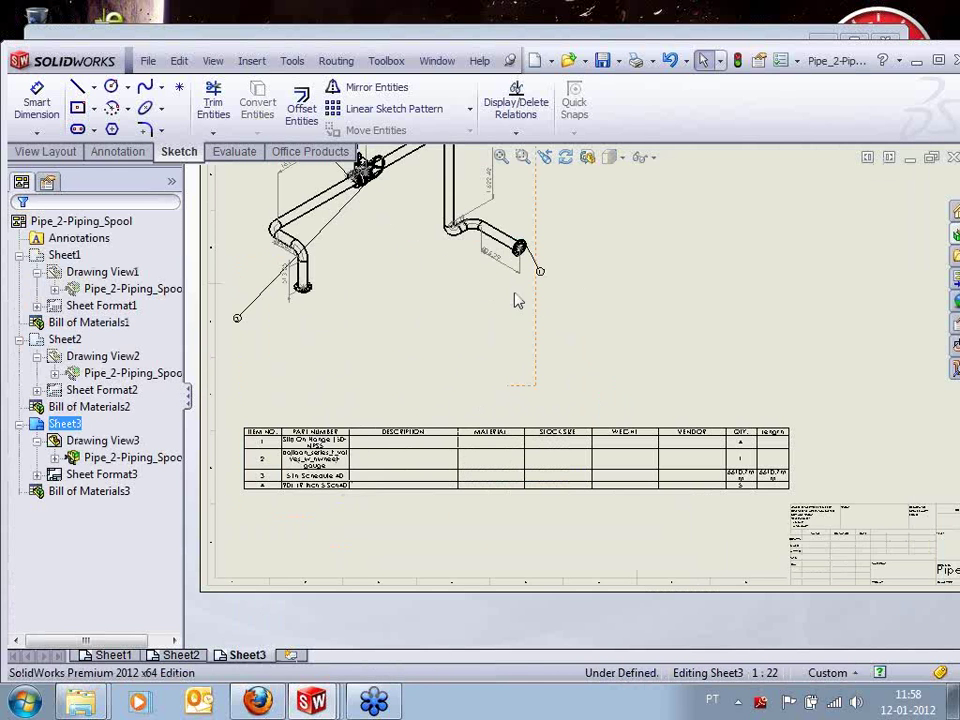
middle_drag(517, 300, 548, 363)
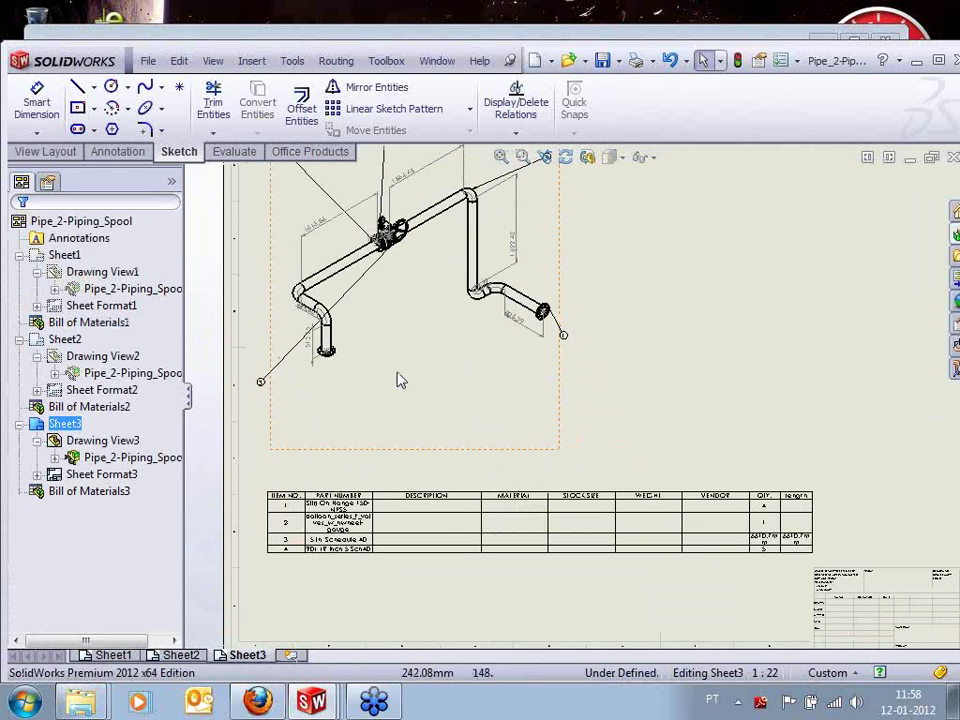
middle_drag(444, 589, 441, 610)
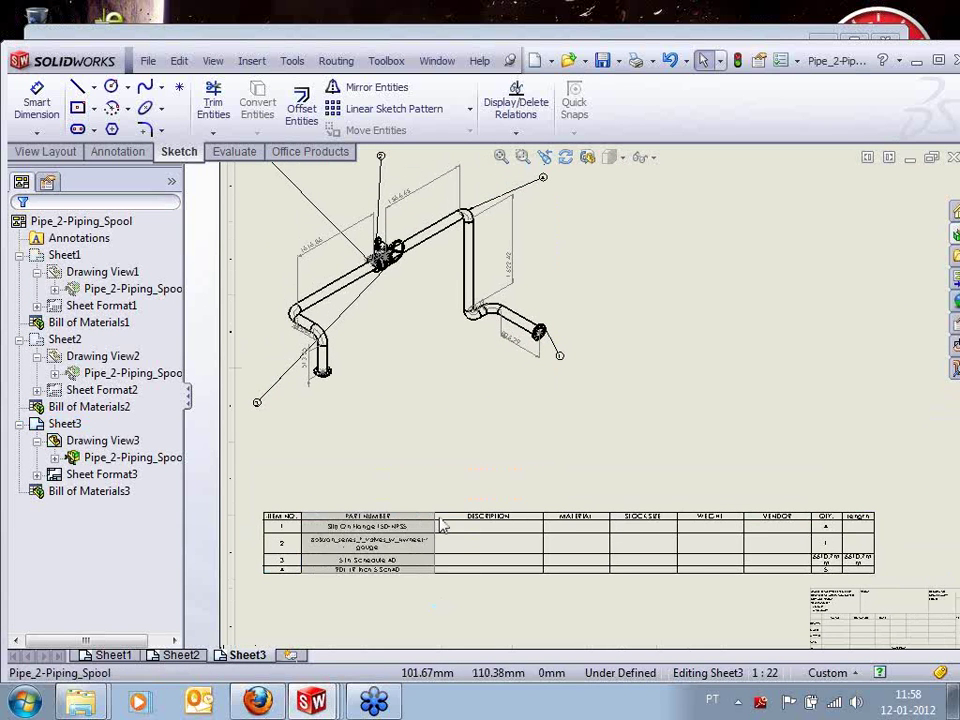
drag(441, 525, 471, 525)
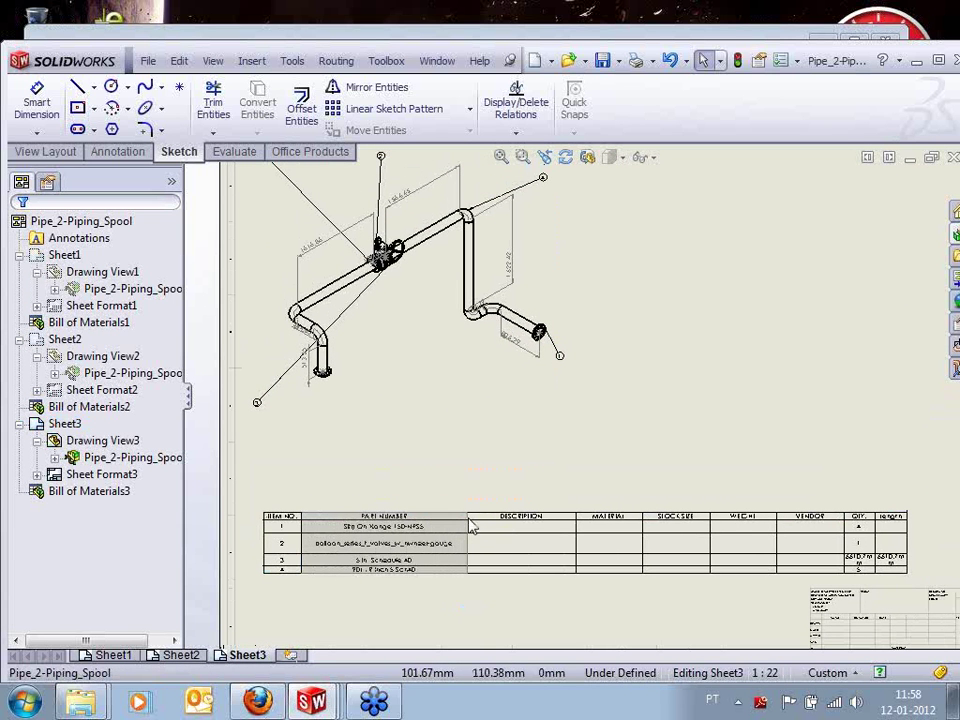
click(568, 639)
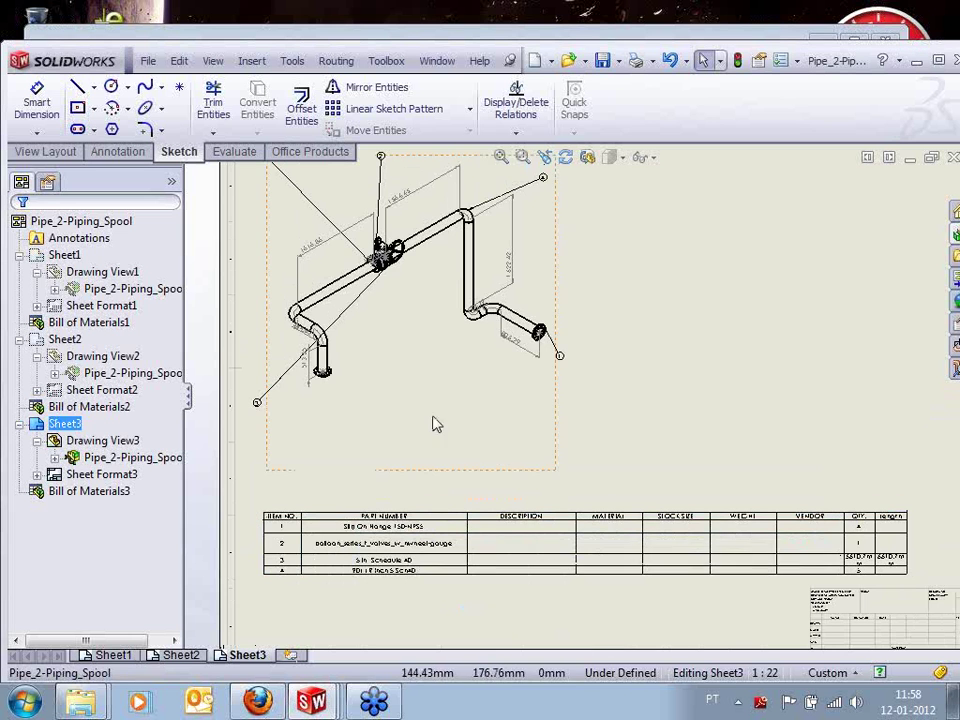
Widen the QTY. and Length columns of the Sheet3 bill of materials so that their values fit on one line
mouse_move(562, 443)
mouse_down()
mouse_move(666, 459)
mouse_move(725, 396)
mouse_move(696, 422)
mouse_move(797, 420)
mouse_up()
scroll(808, 514, down, 5)
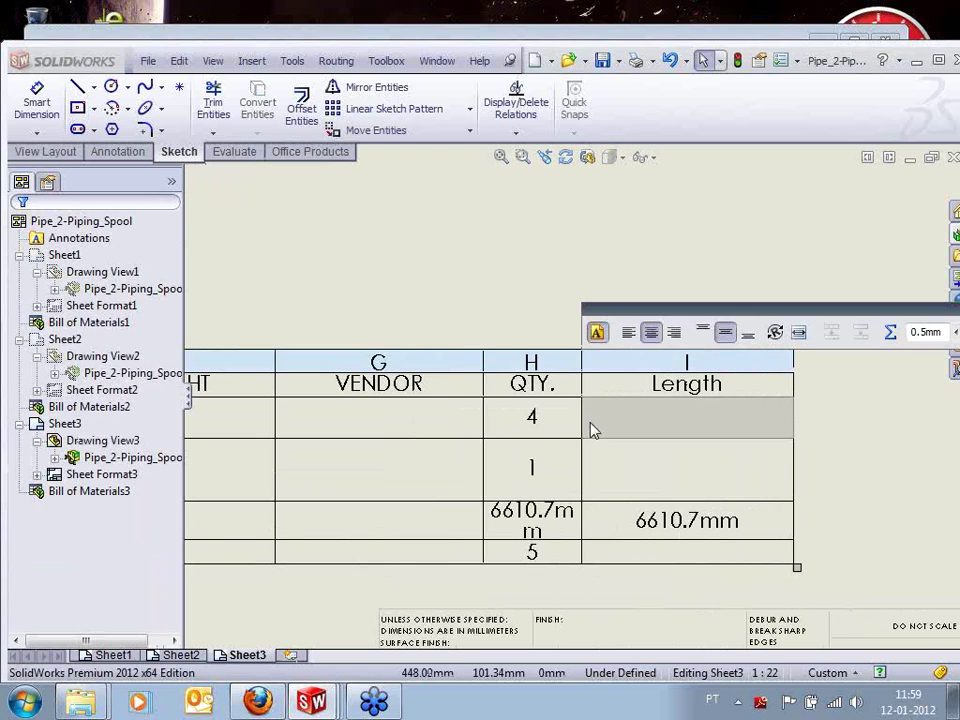
drag(583, 428, 677, 433)
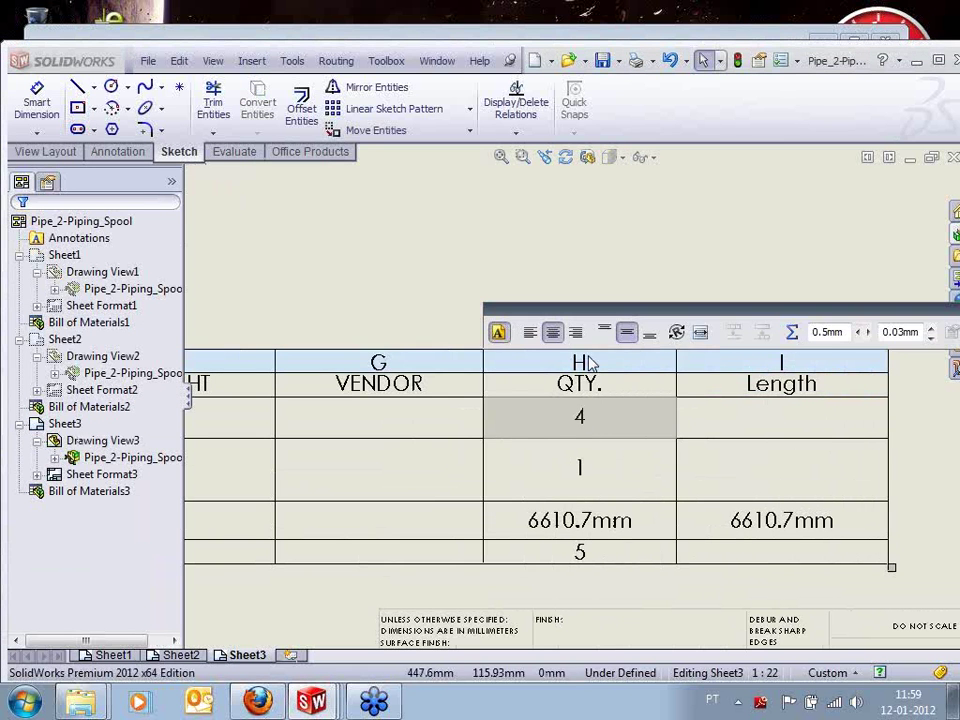
key(Escape)
scroll(435, 467, up, 6)
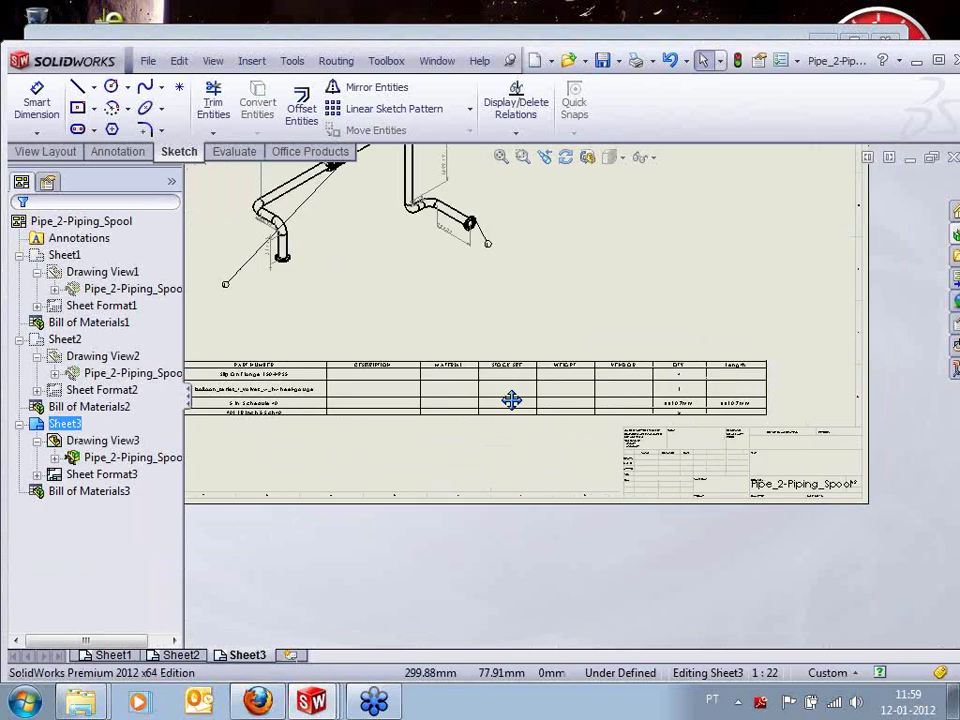
Examine the Sheet3 bill of materials from its quantities and lengths to the item and part numbers
scroll(753, 388, down, 4)
scroll(510, 417, up, 2)
middle_drag(415, 420, 642, 392)
mouse_move(465, 400)
middle_down()
mouse_move(572, 379)
mouse_move(352, 394)
middle_up()
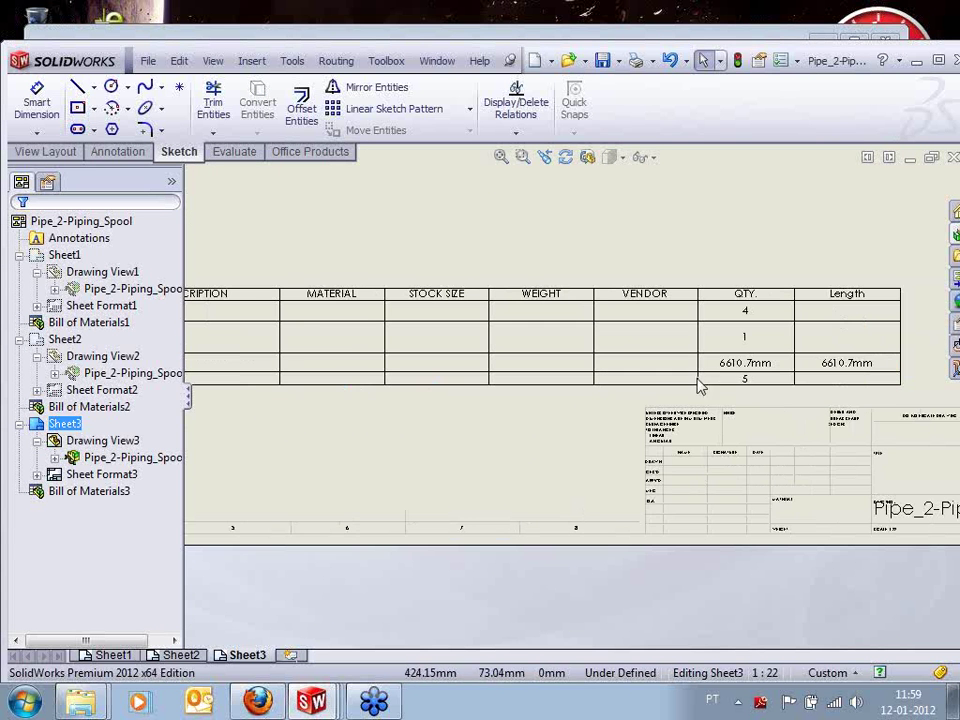
mouse_move(440, 397)
middle_down()
mouse_move(874, 386)
mouse_move(866, 386)
middle_up()
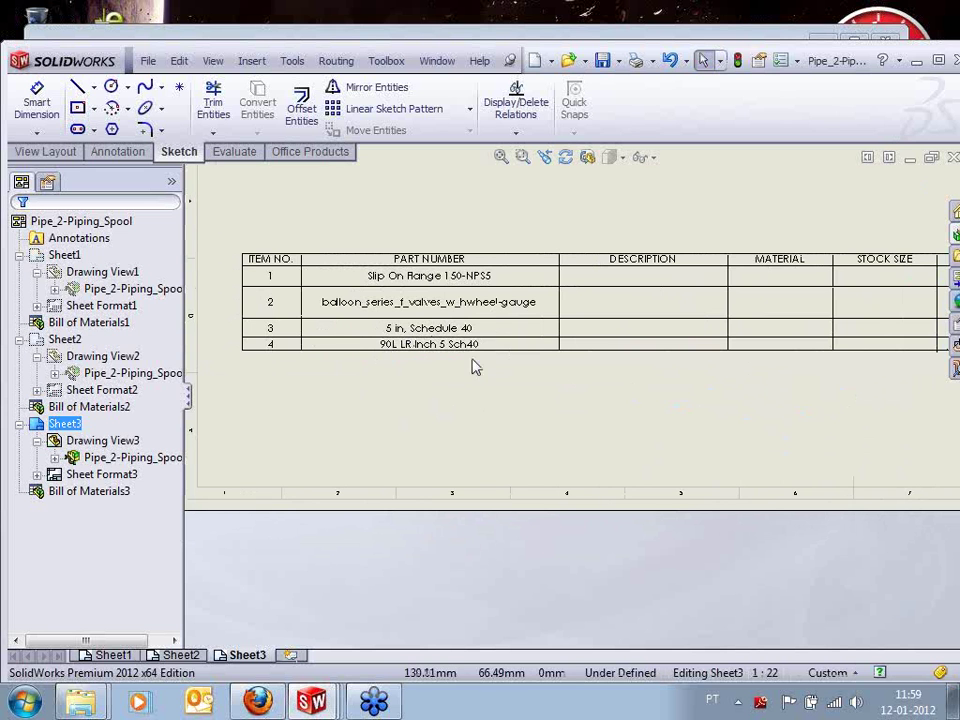
Stop grouping pipes or tubes with the same diameter and schedule in the Sheet3 bill of materials and accept the change
click(455, 327)
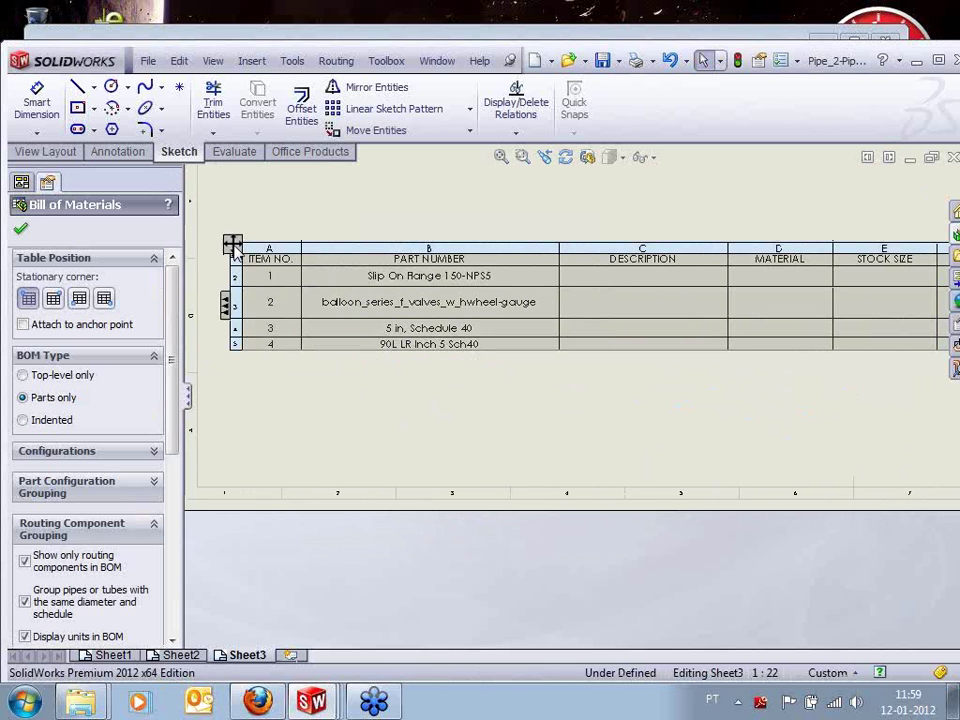
middle_drag(313, 414, 302, 388)
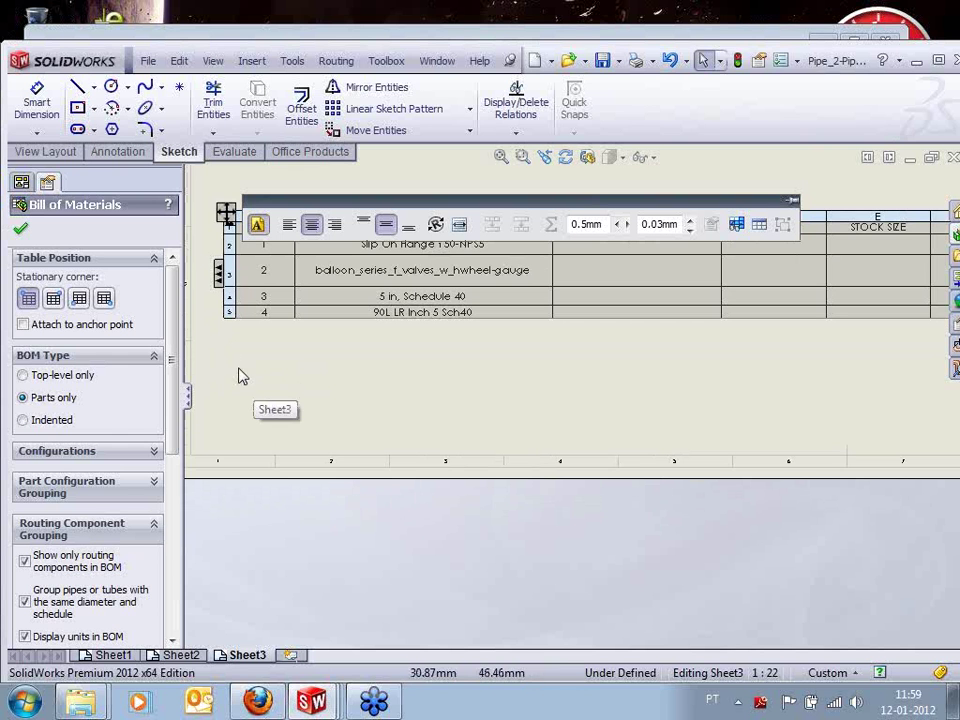
drag(170, 340, 174, 408)
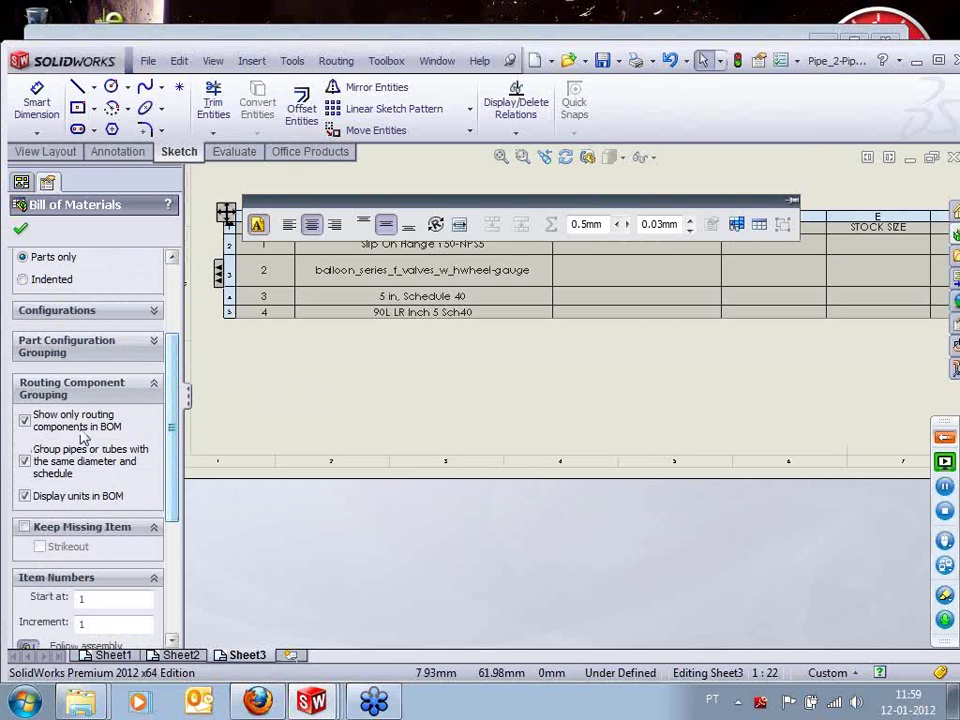
click(25, 461)
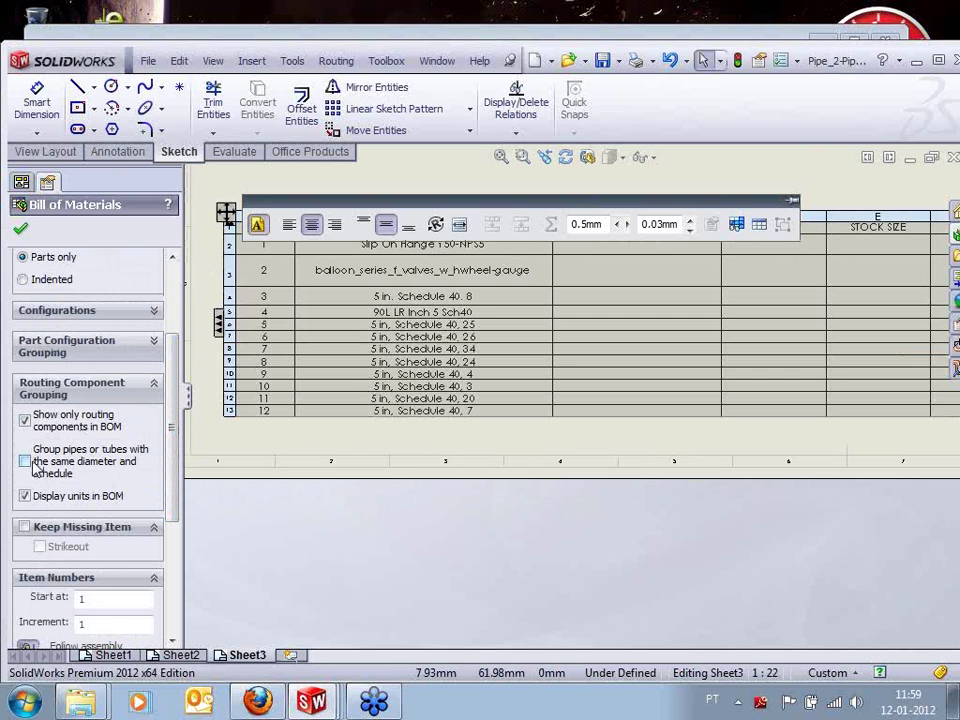
click(34, 466)
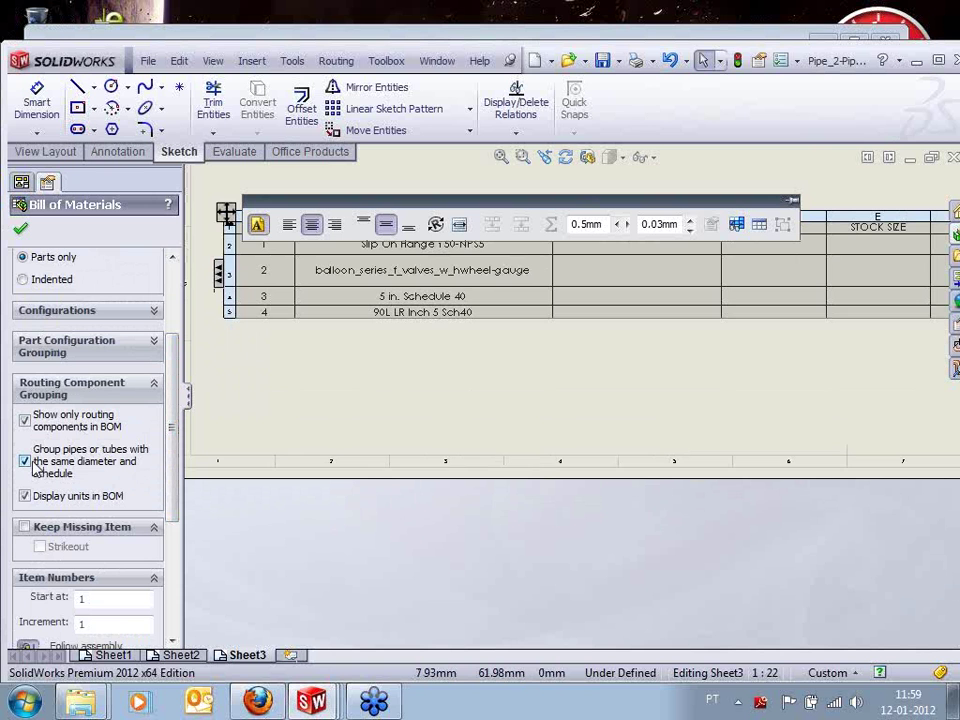
middle_drag(759, 407, 440, 407)
middle_drag(715, 410, 564, 396)
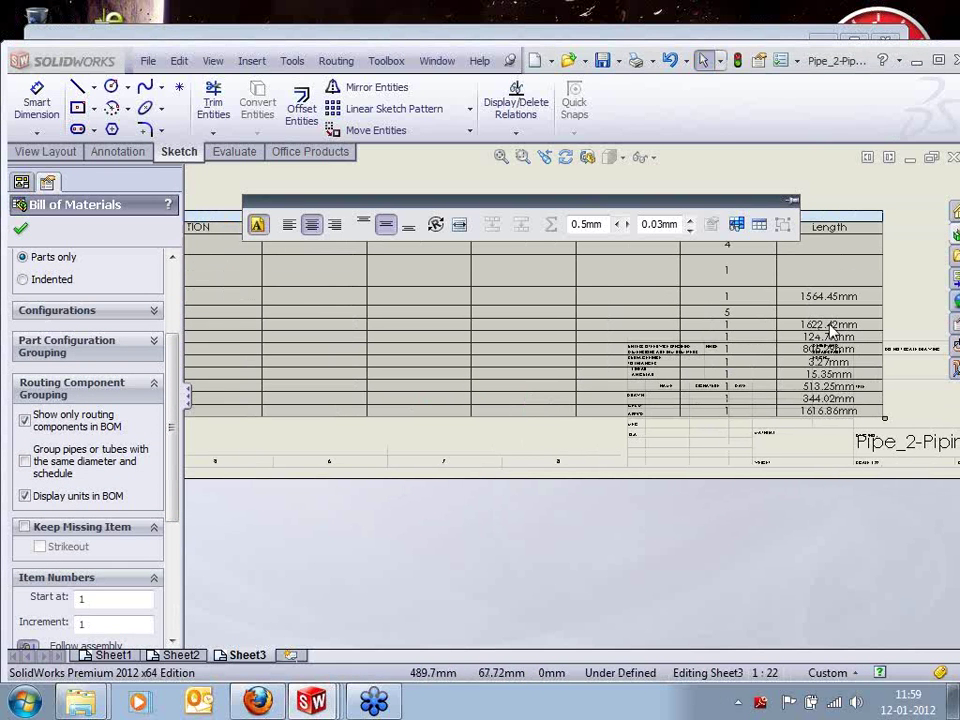
click(20, 228)
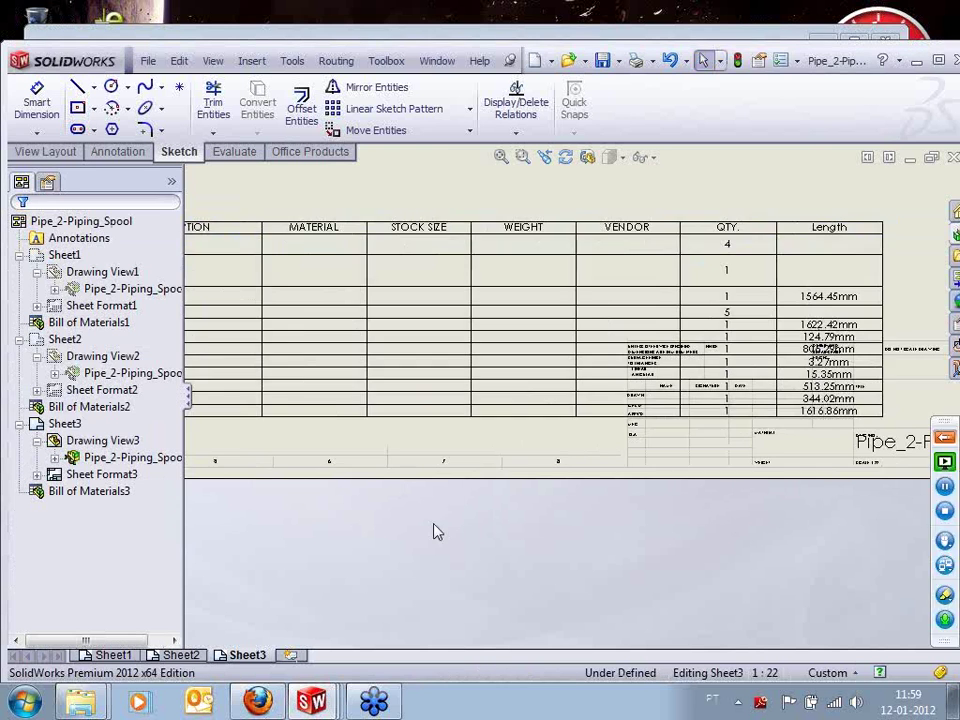
Move the expanded bill of materials up on Sheet3 so that it clears the title block, and check its lengths
scroll(435, 450, up, 4)
scroll(435, 429, down, 1)
drag(262, 340, 275, 296)
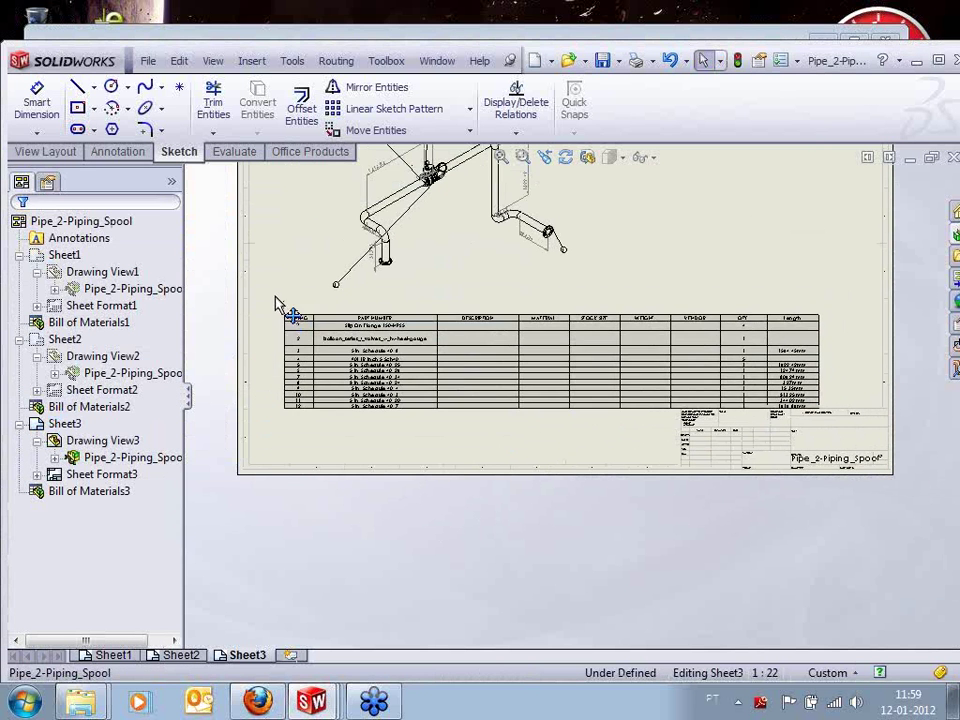
click(463, 433)
scroll(795, 377, down, 4)
scroll(725, 368, down, 2)
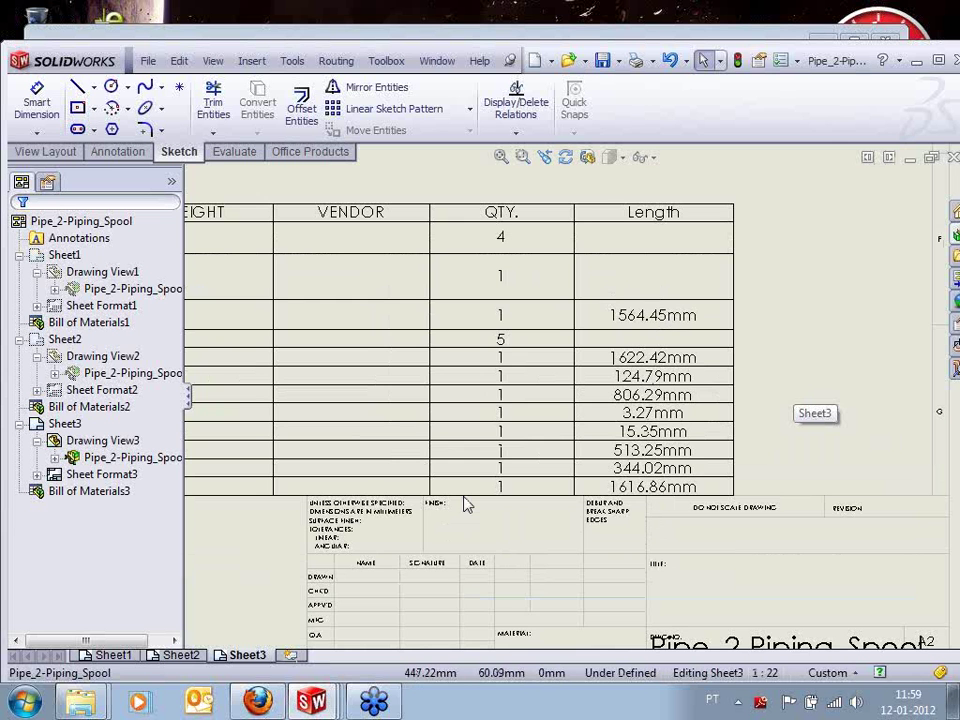
Move the spool view on Sheet3 up and to the right, away from the bill of materials
scroll(465, 504, up, 5)
scroll(489, 497, down, 2)
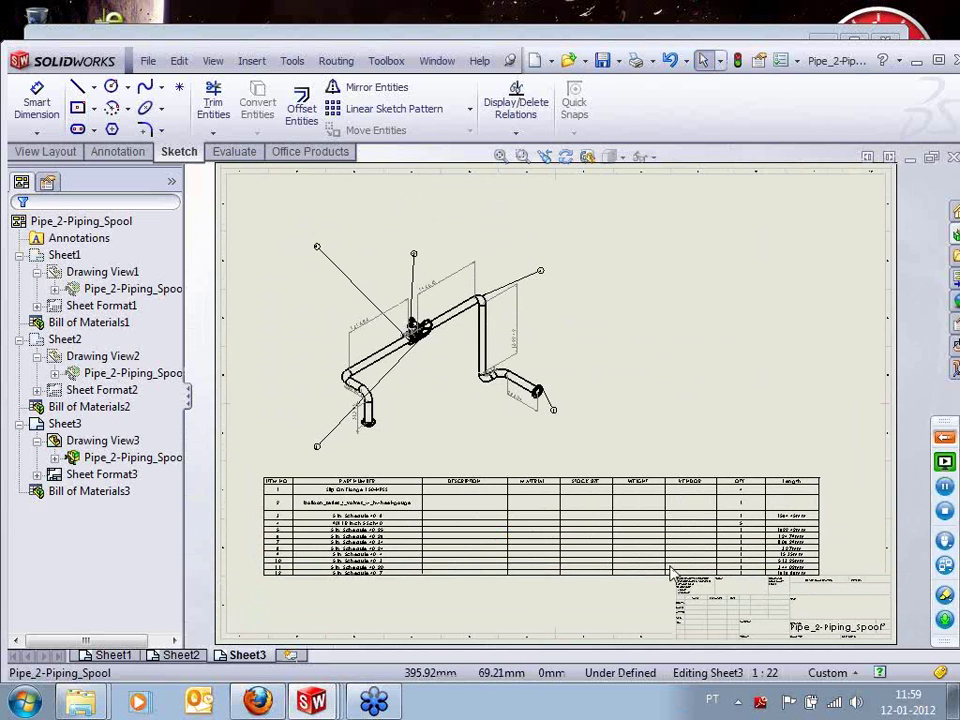
mouse_move(553, 462)
mouse_down()
mouse_move(619, 431)
mouse_move(641, 440)
mouse_up()
click(748, 392)
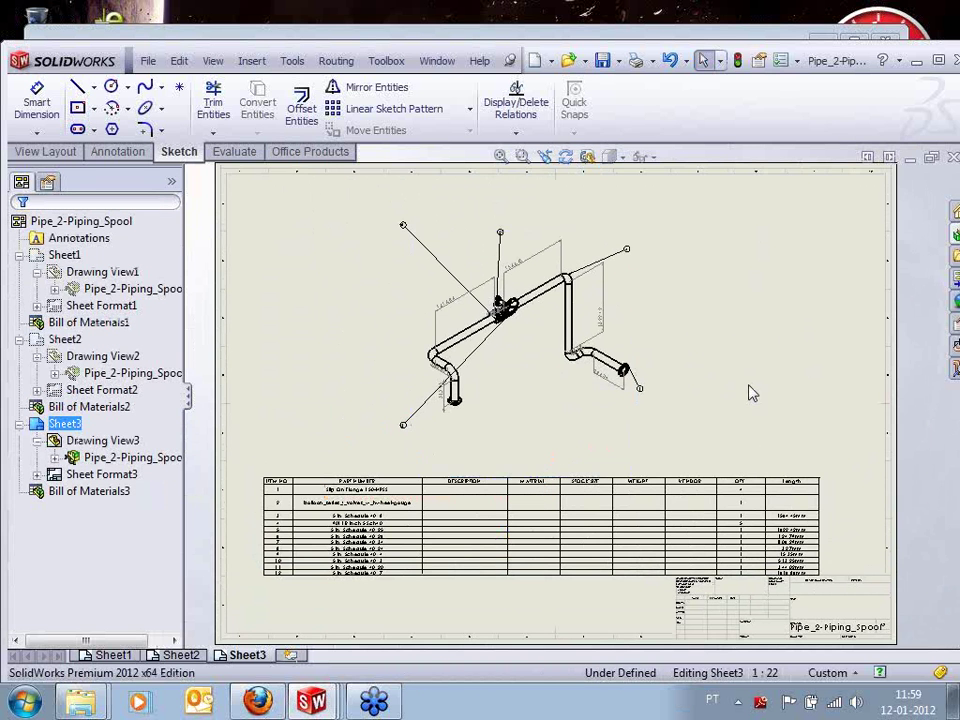
Review the finished spool drawings on Sheet2, Sheet1 and Sheet3
click(181, 655)
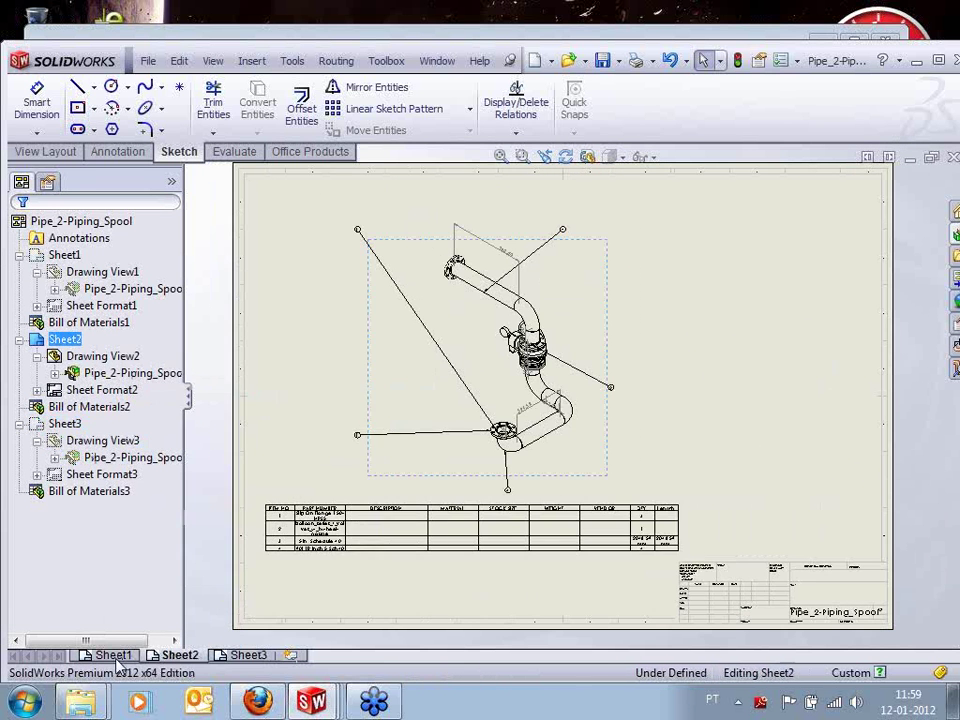
click(113, 655)
click(180, 655)
click(245, 655)
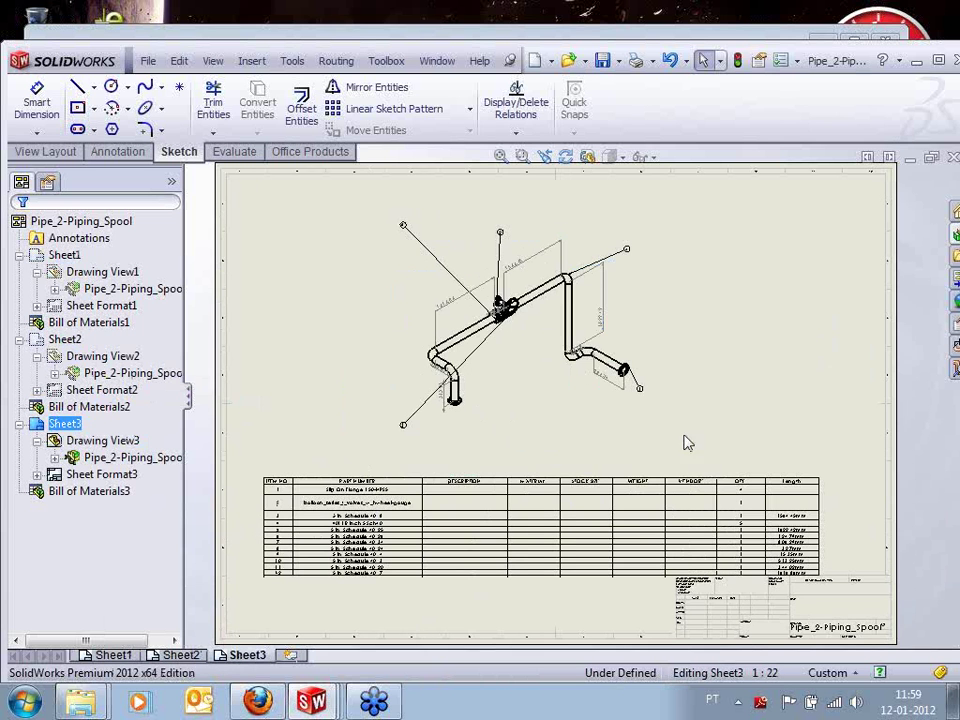
middle_drag(844, 308, 856, 310)
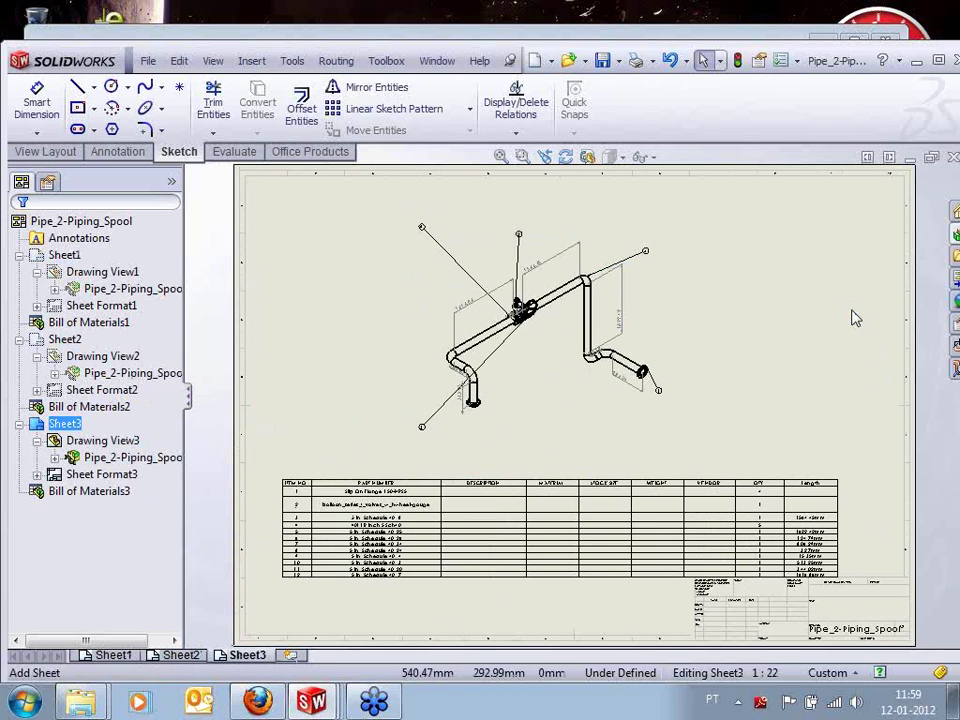
Close the spool drawing and all other open documents without saving the changes
click(953, 158)
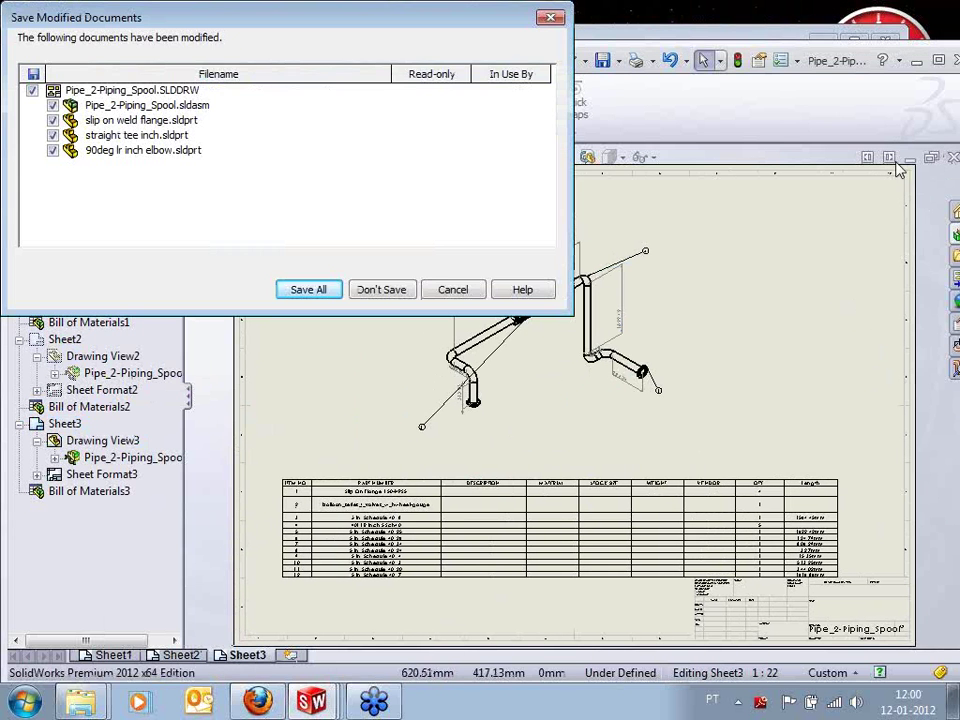
click(392, 292)
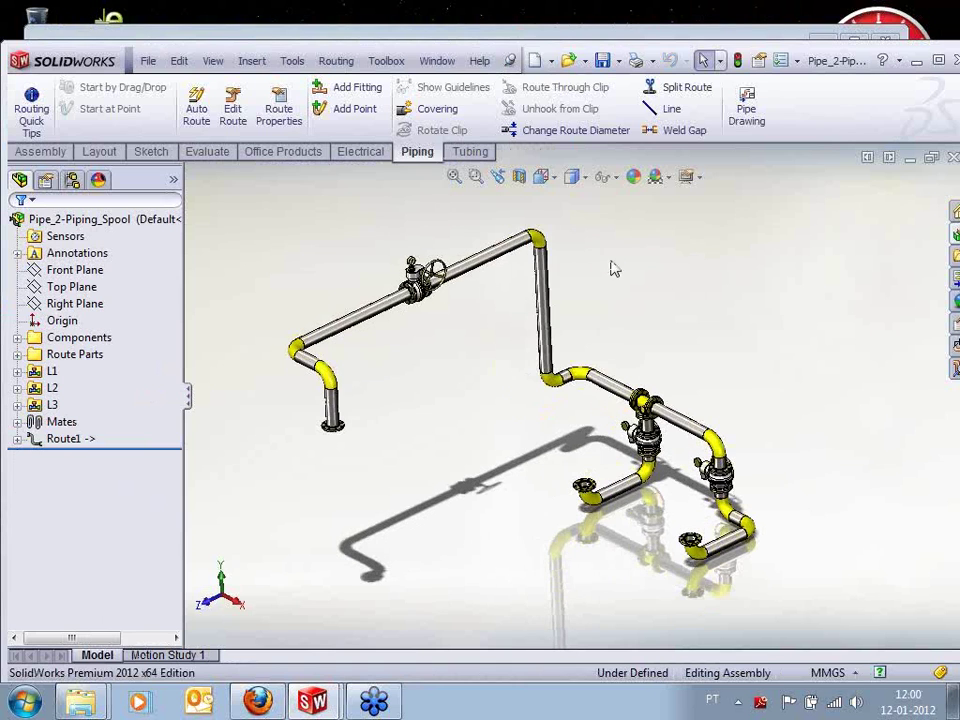
click(437, 60)
click(455, 197)
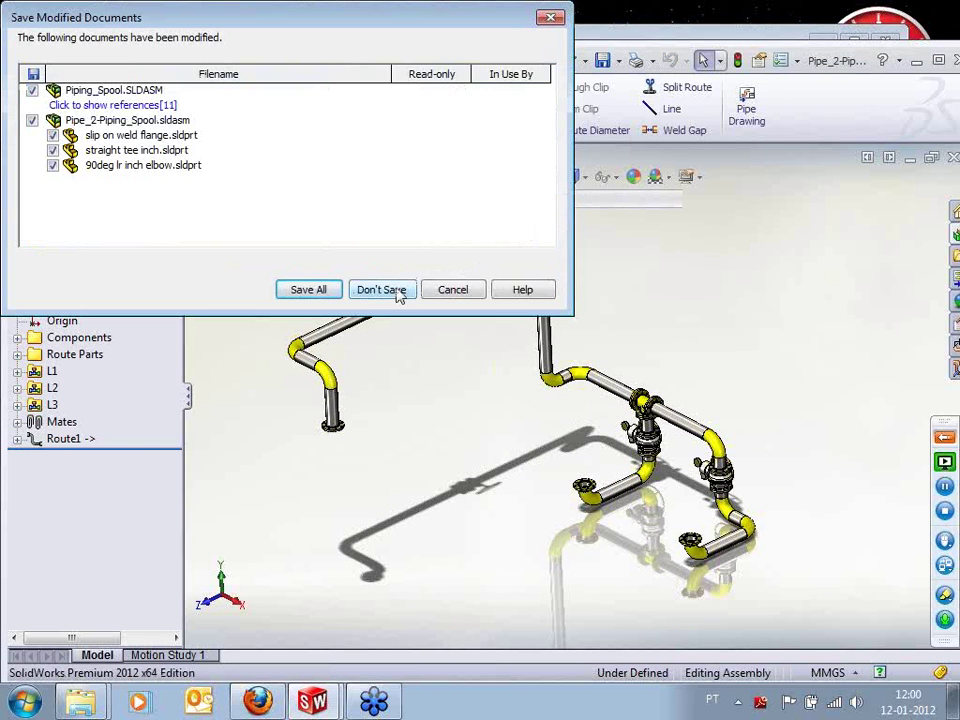
click(396, 290)
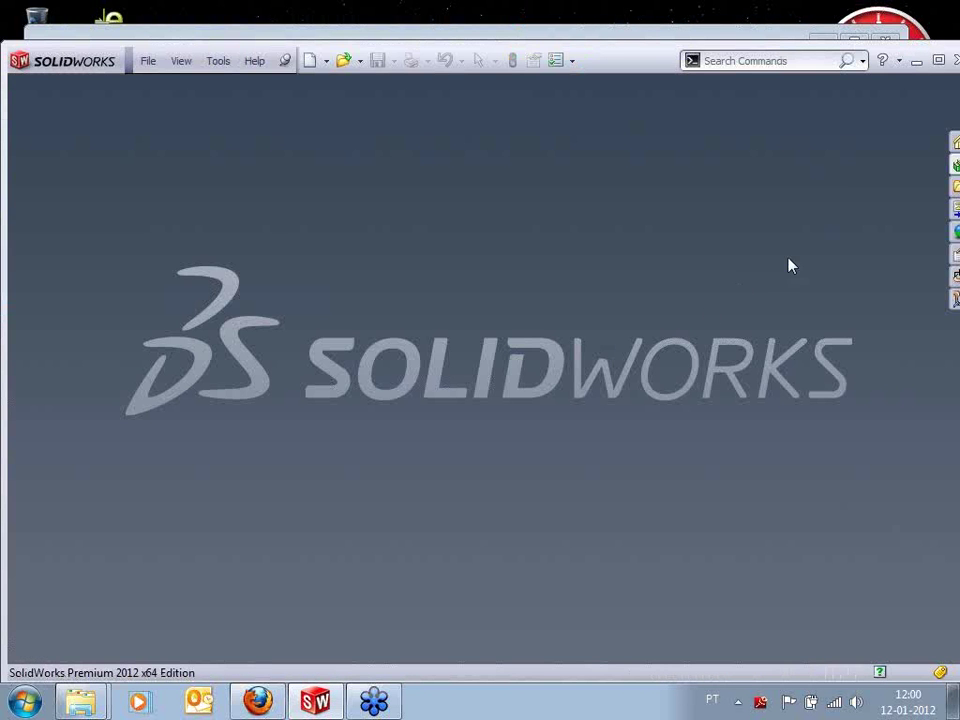
Maximize the SolidWorks window and display the contents of the 16 - CircuitWorks folder in the Design Library
click(938, 60)
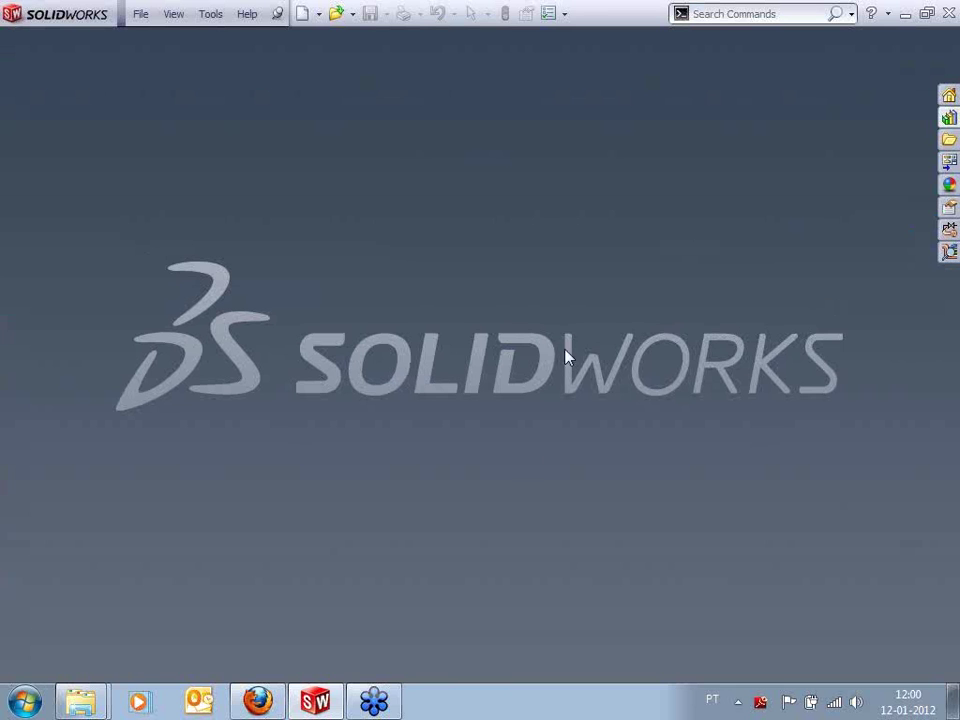
click(952, 124)
drag(955, 228, 957, 254)
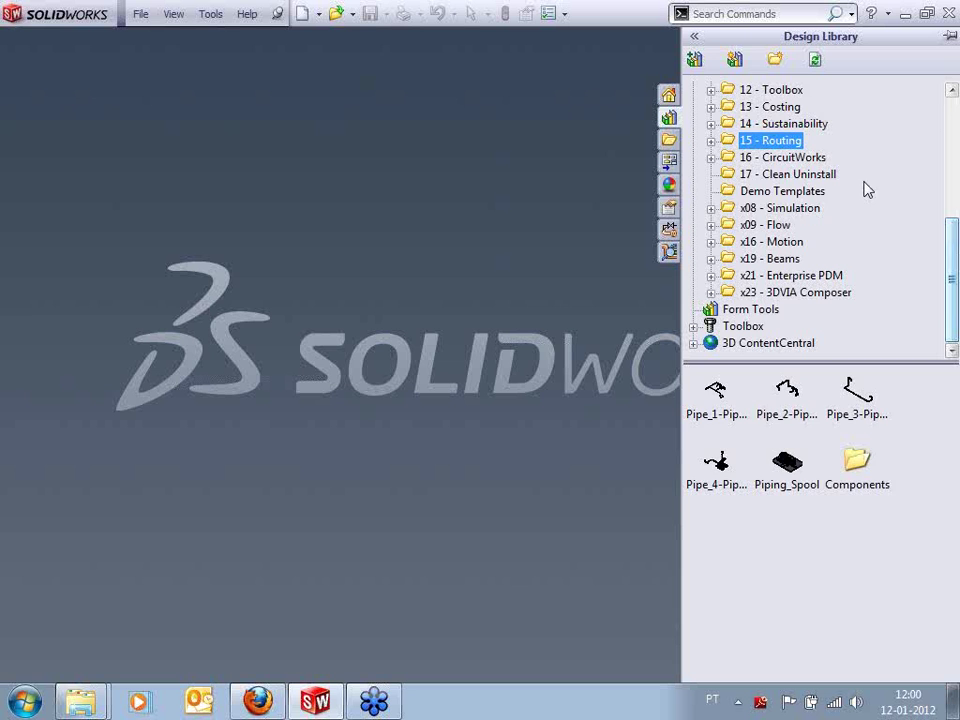
click(795, 160)
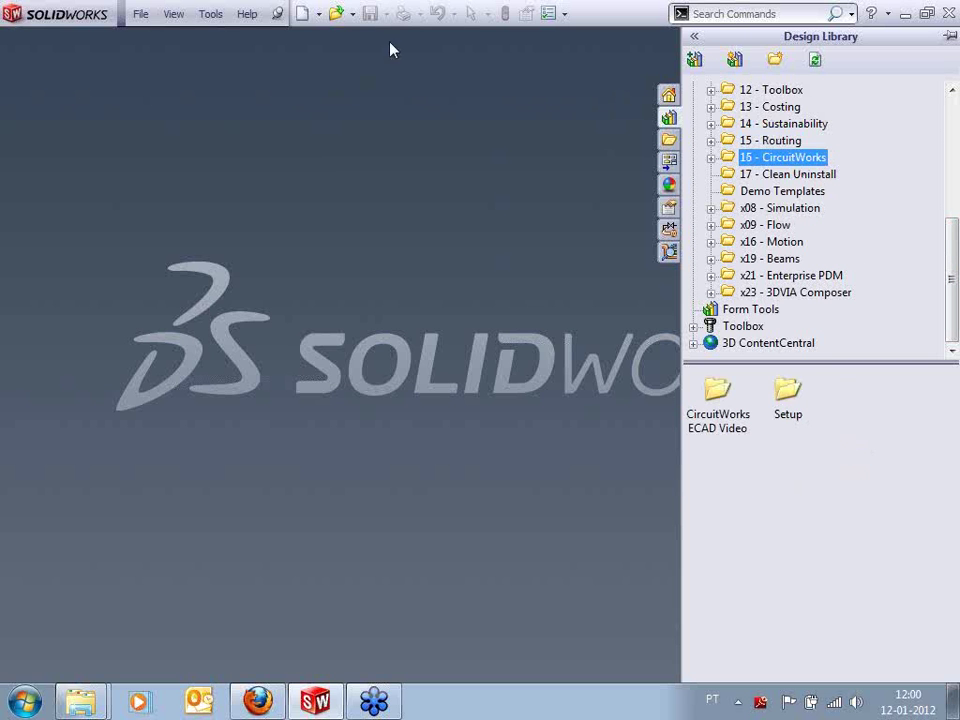
Open the SolidWorks 2012 What's New PDF and go to its CircuitWorks chapter
click(247, 15)
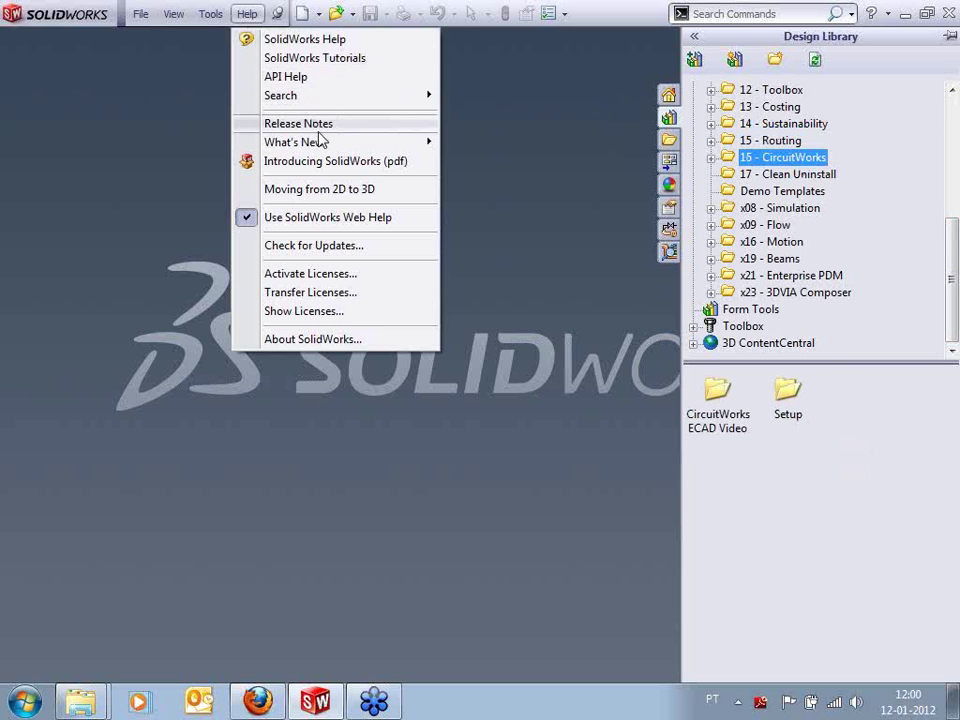
mouse_move(318, 143)
click(515, 162)
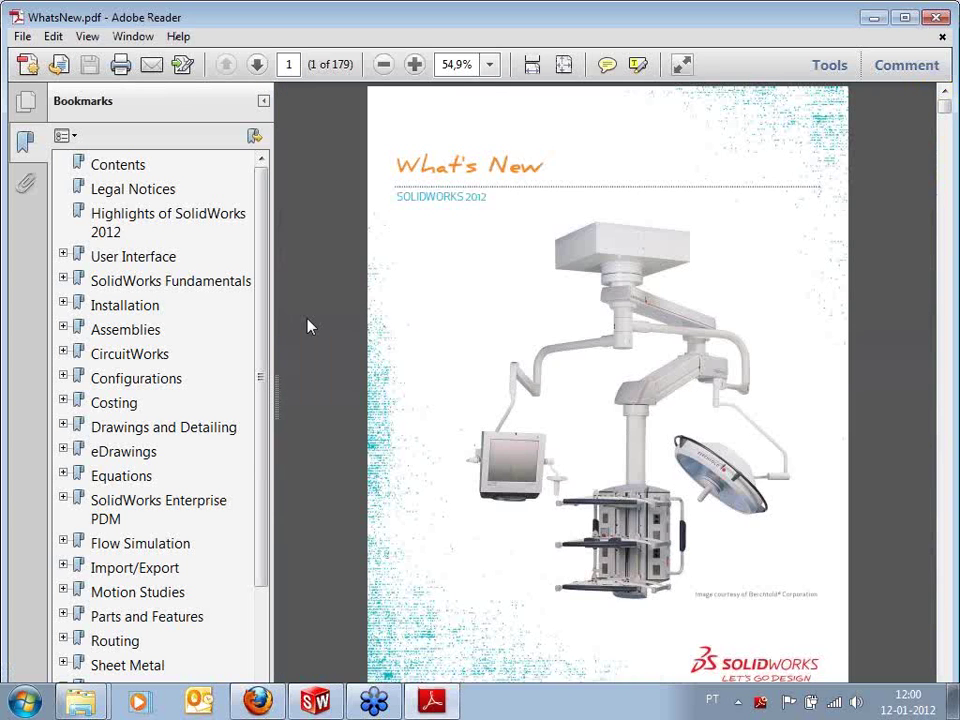
click(122, 356)
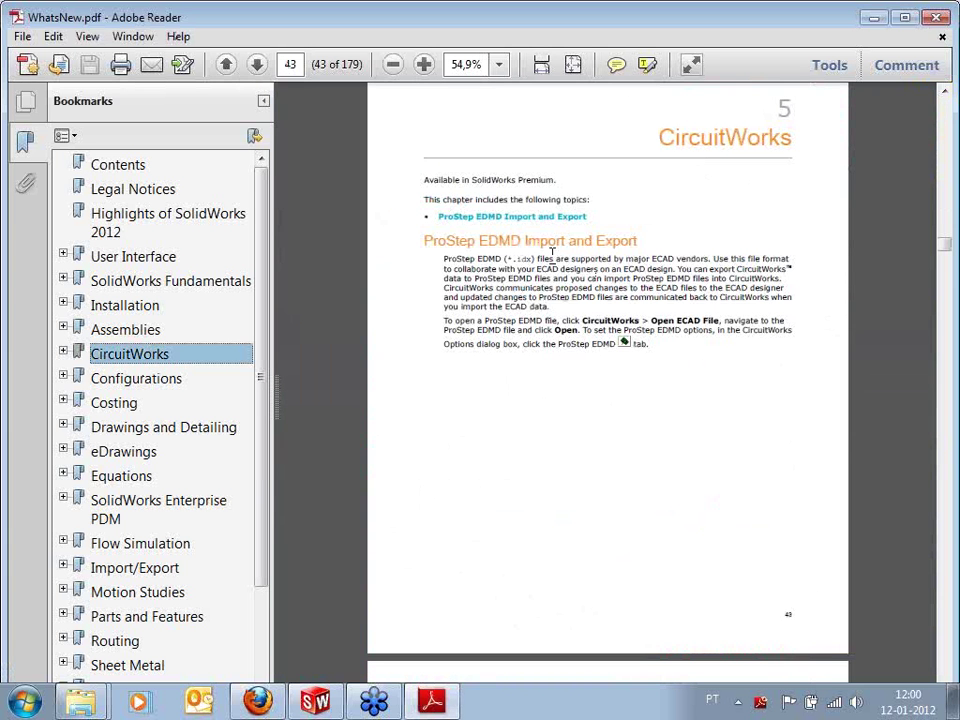
Review the ProStep EDMD Import and Export topic and its illustration on the following page, and minimize the PDF
drag(426, 241, 521, 241)
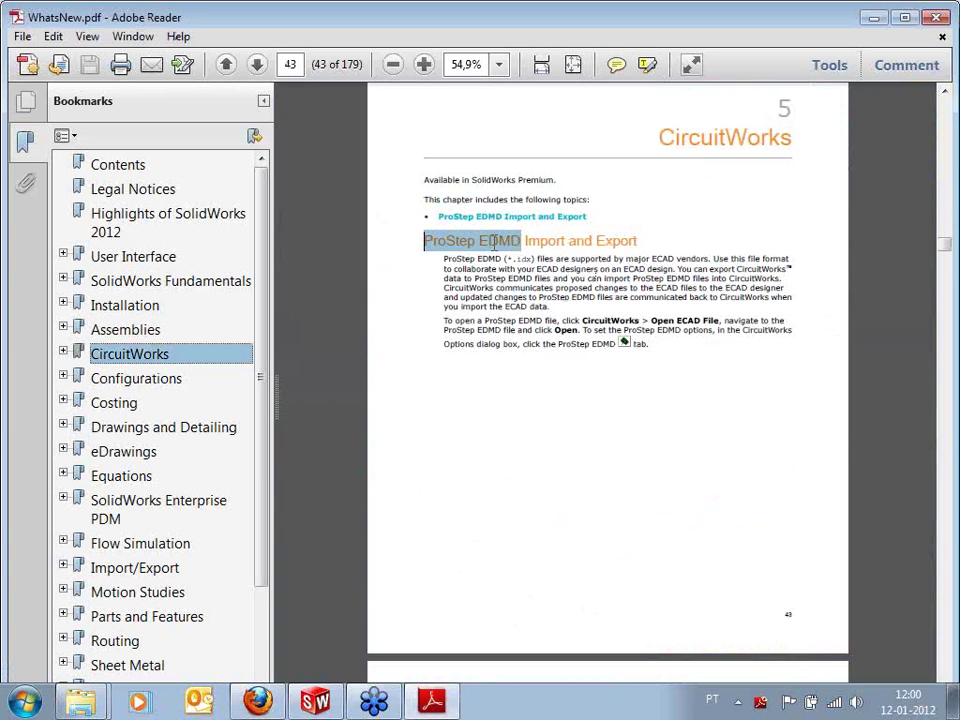
scroll(672, 398, down, 10)
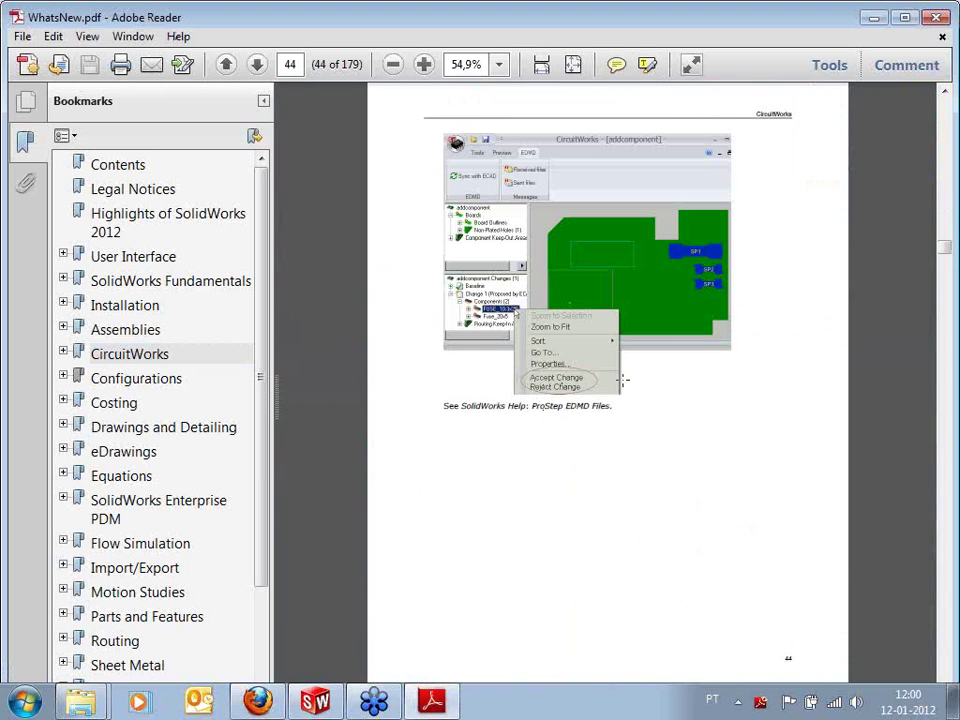
scroll(622, 380, down, 8)
scroll(621, 375, up, 10)
scroll(622, 377, up, 5)
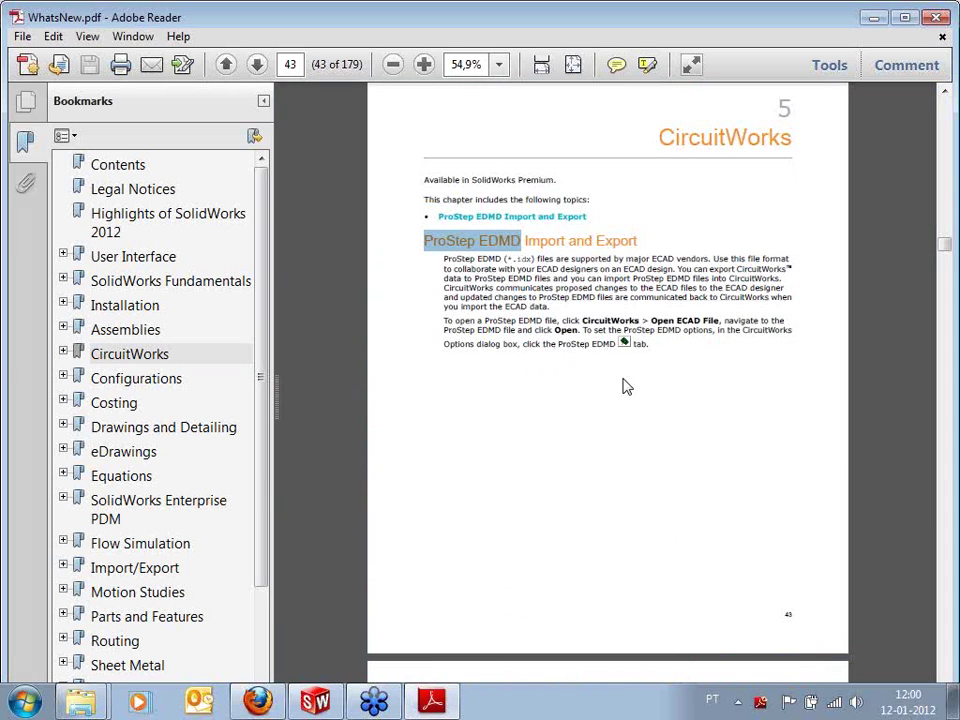
scroll(622, 386, up, 3)
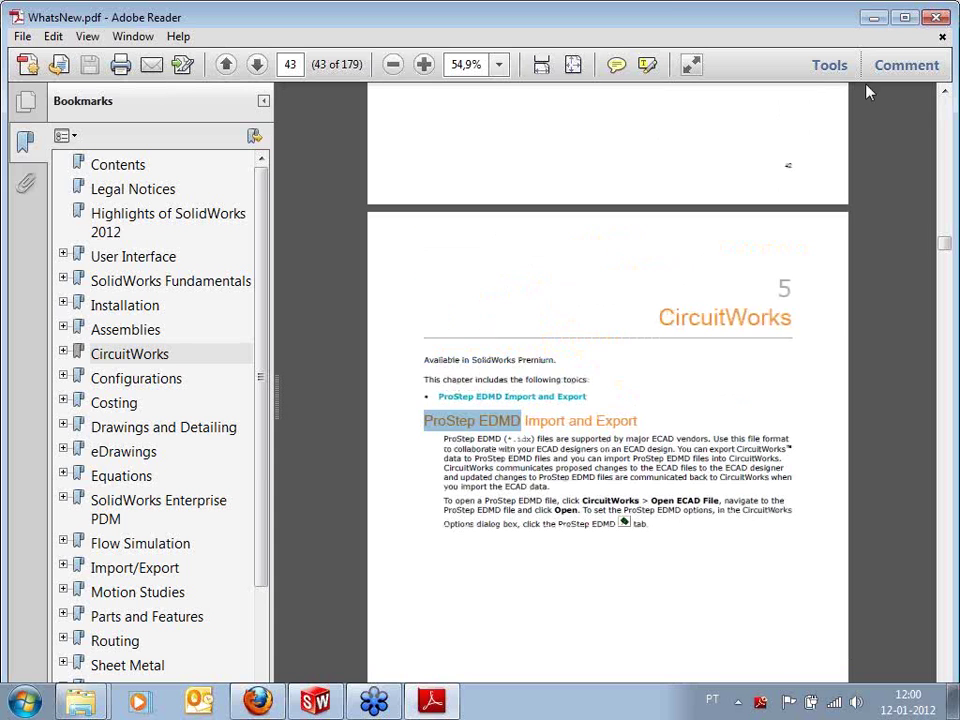
click(874, 17)
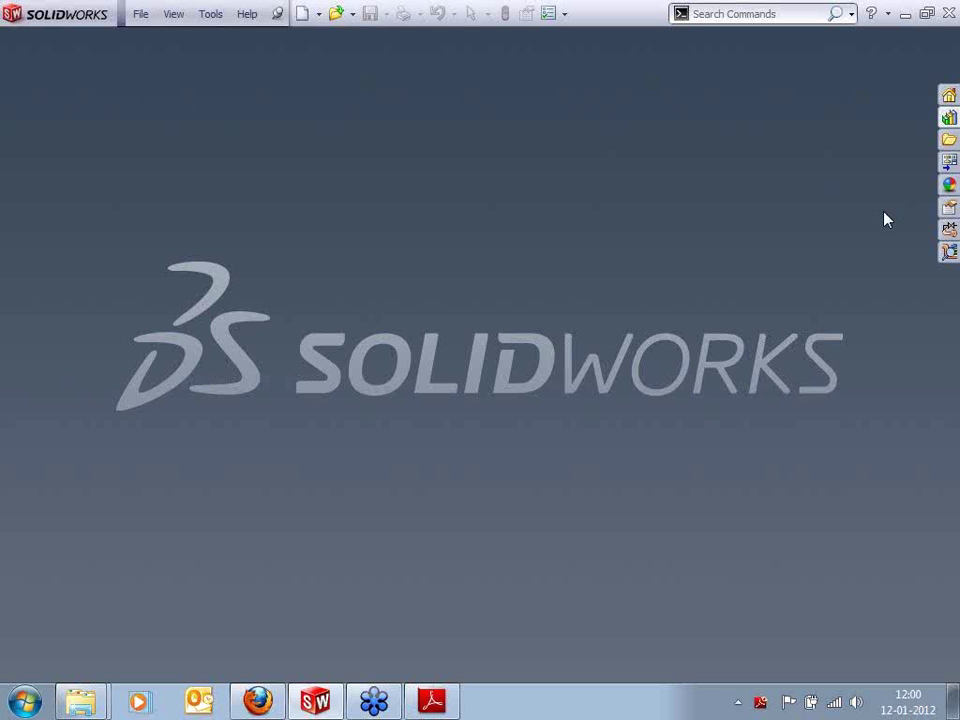
Open the Design Library's 17 - Clean Uninstall folder in Windows Explorer and open its Clean Uninstall presentation in PowerPoint
click(949, 117)
click(809, 178)
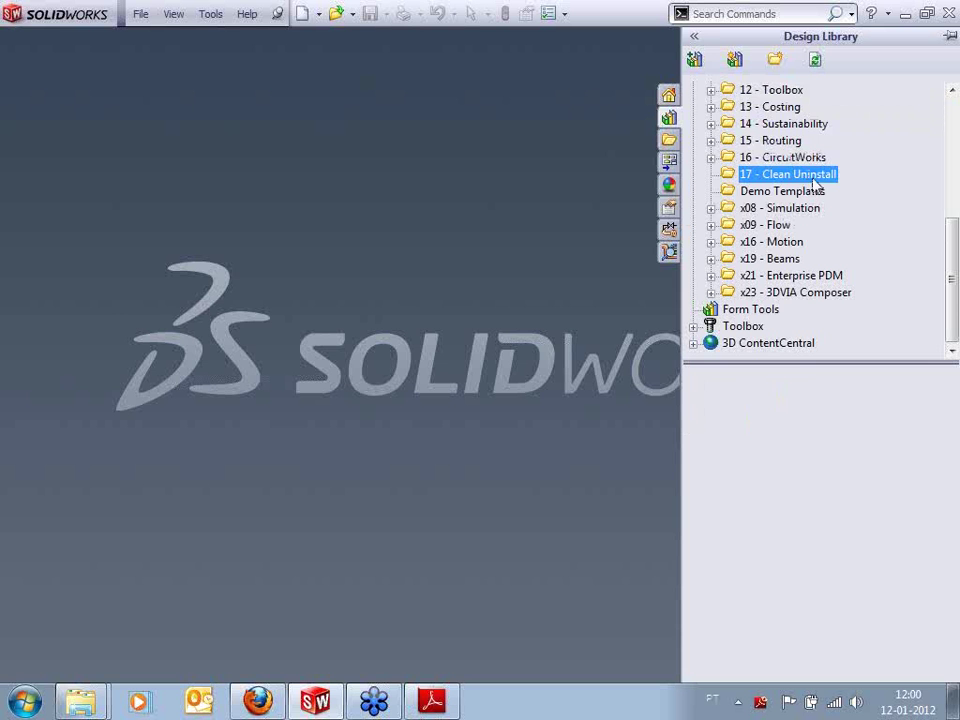
right_click(794, 180)
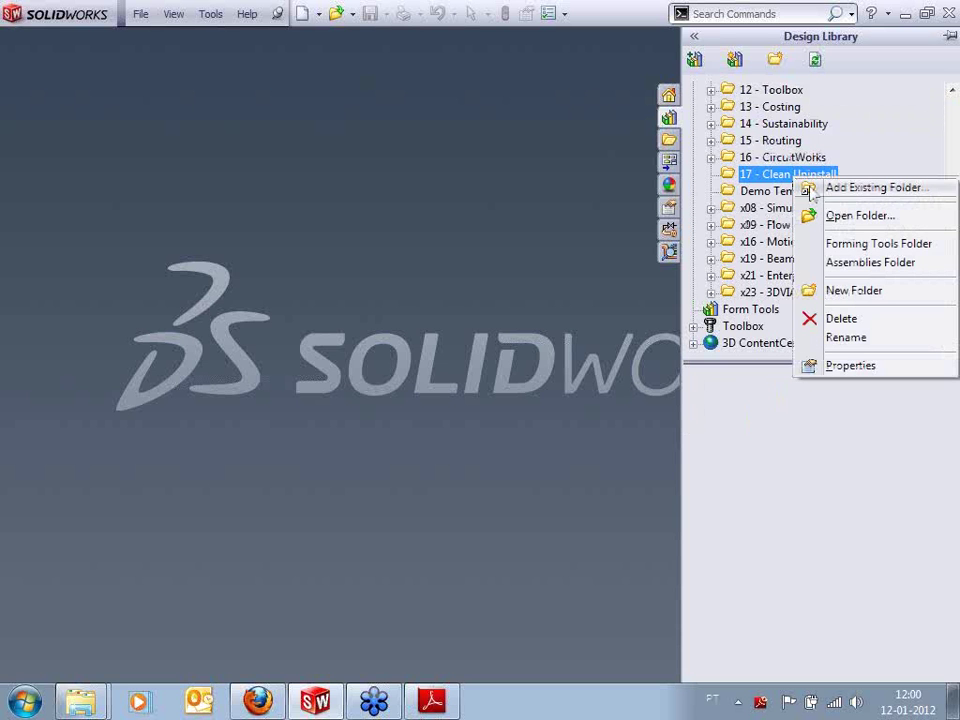
click(886, 218)
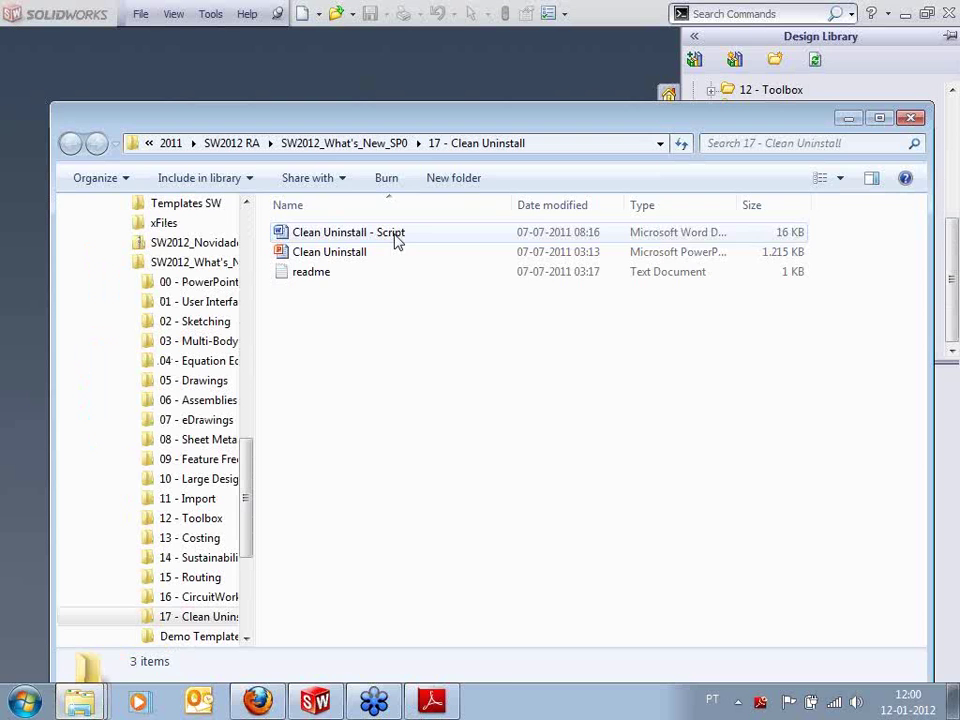
double_click(360, 253)
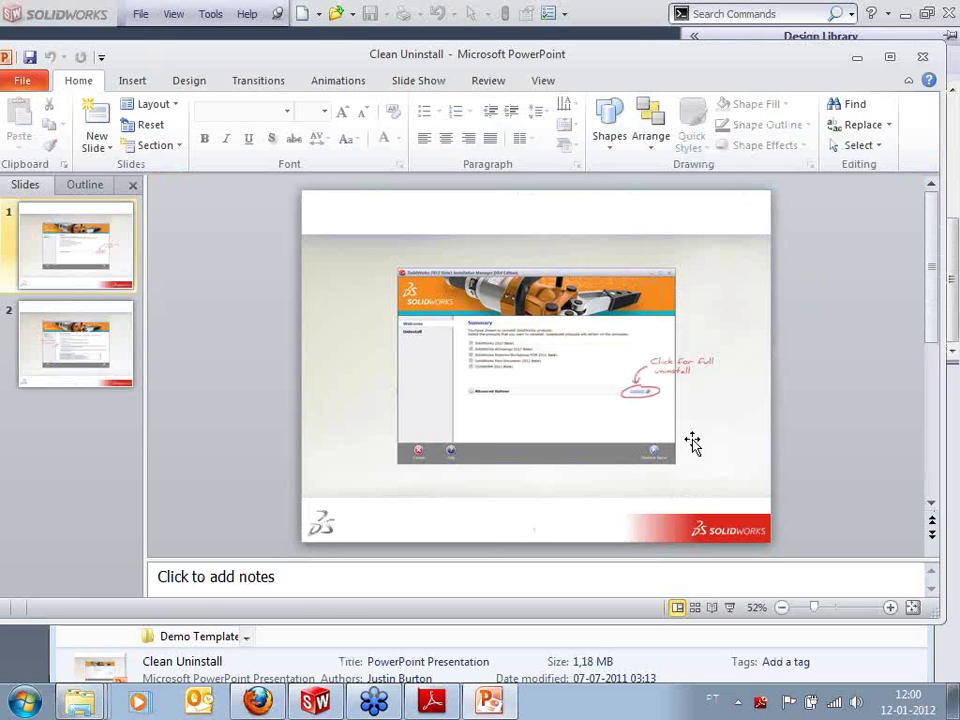